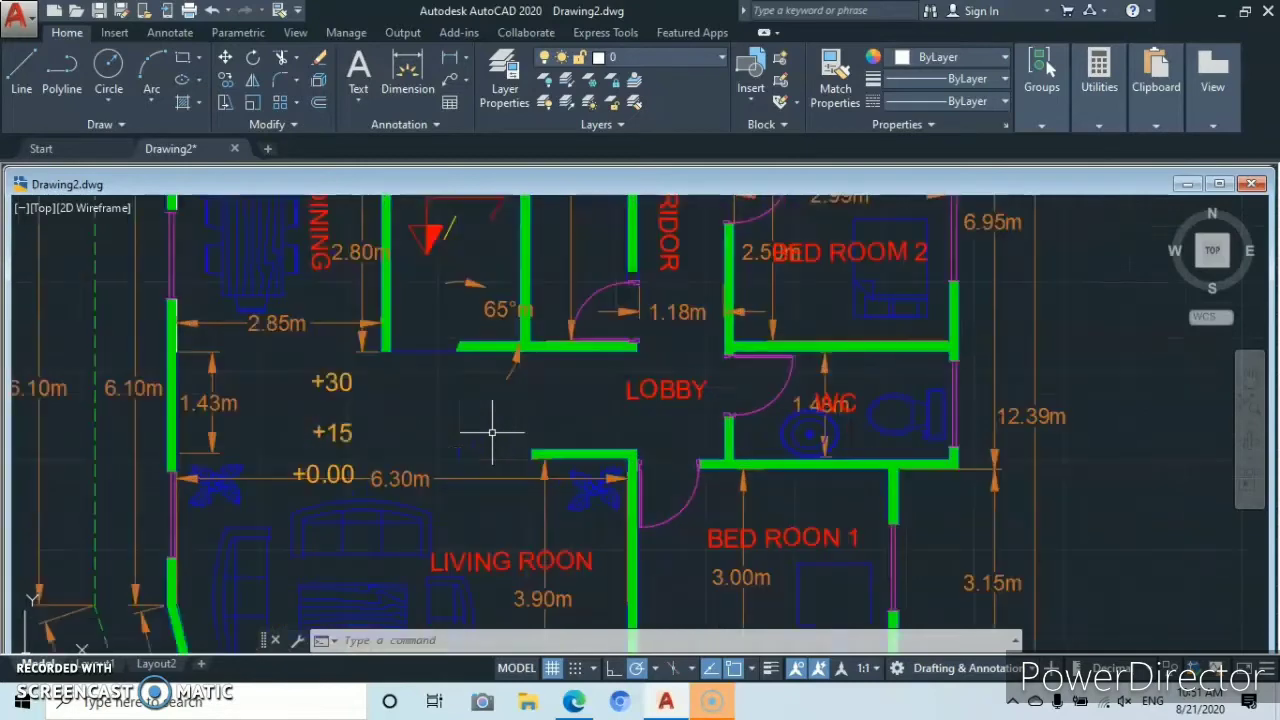
{"action": "mouse_move", "coordinate": [492, 430]}
{"action": "middle_mouse_down"}
{"action": "mouse_move", "coordinate": [506, 55]}
{"action": "mouse_move", "coordinate": [480, 420]}
{"action": "mouse_move", "coordinate": [482, 702]}
{"action": "mouse_move", "coordinate": [500, 381]}
{"action": "mouse_move", "coordinate": [518, 345]}
{"action": "middle_mouse_up"}
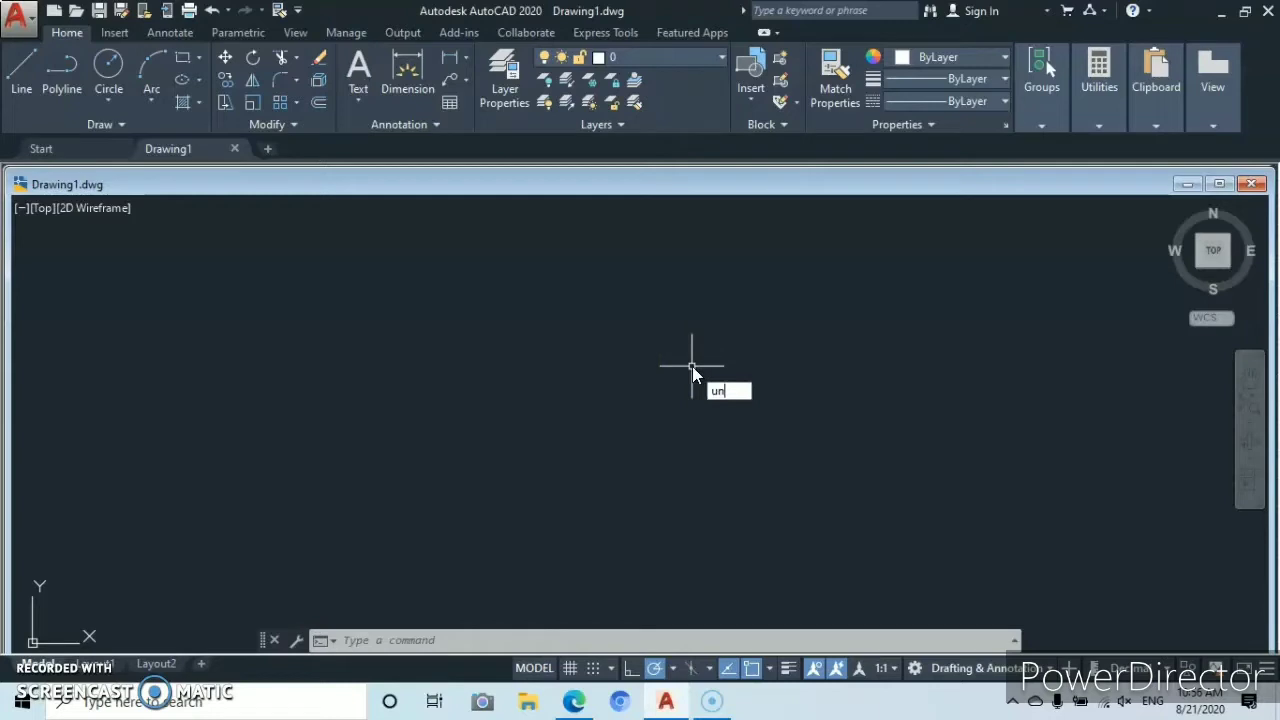
- Configure the drawing units to decimal length with 0.0 precision and centimeters as the insertion scale
{"action": "key", "text": "Return"}
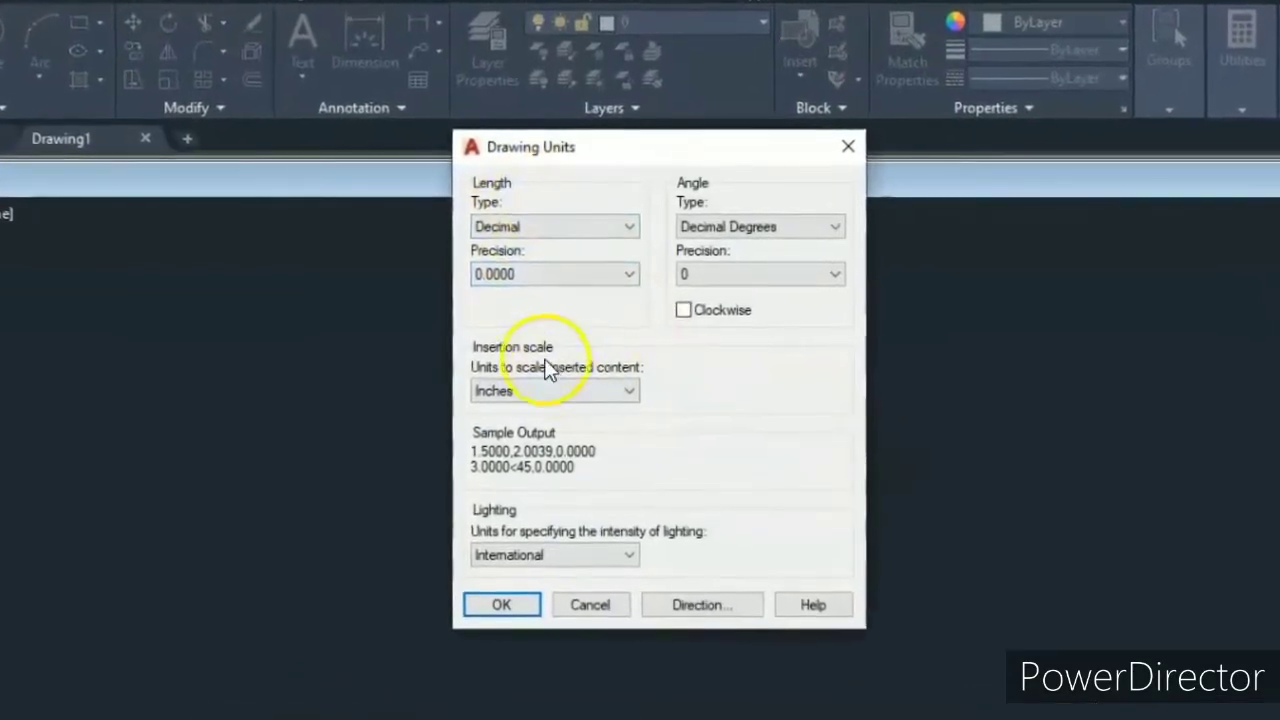
{"action": "left_click", "coordinate": [631, 232]}
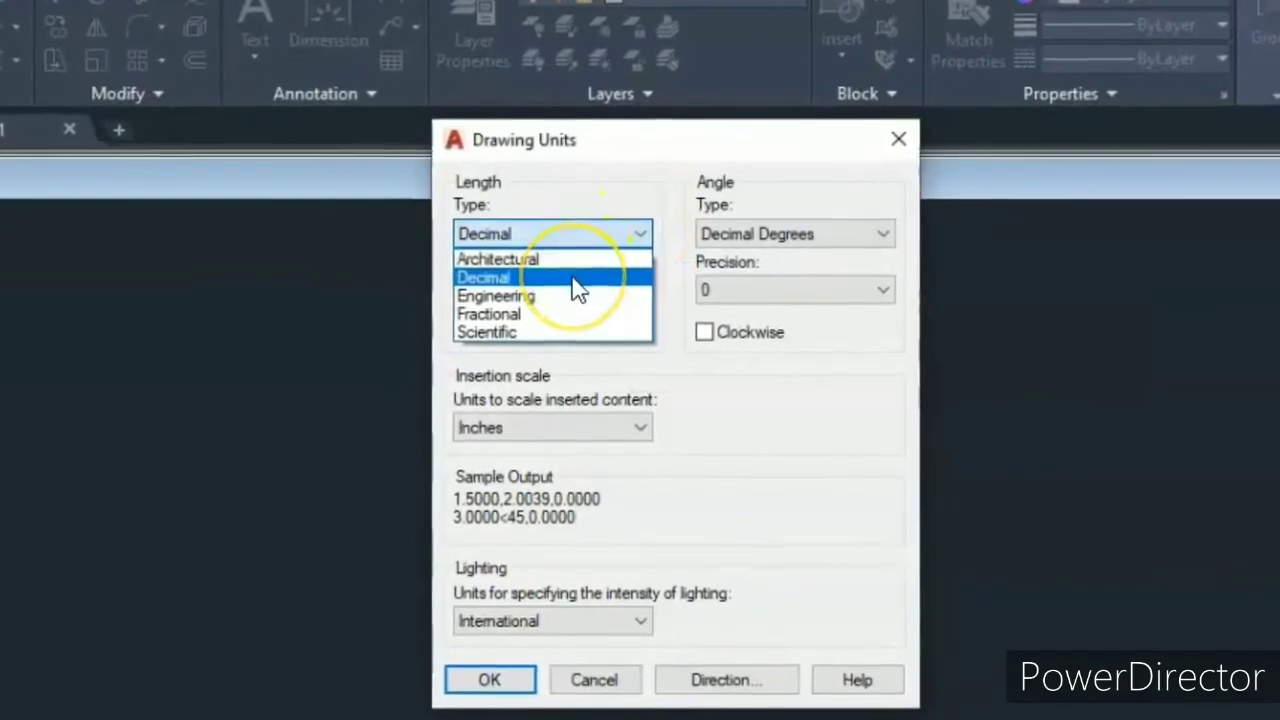
{"action": "left_click", "coordinate": [578, 275]}
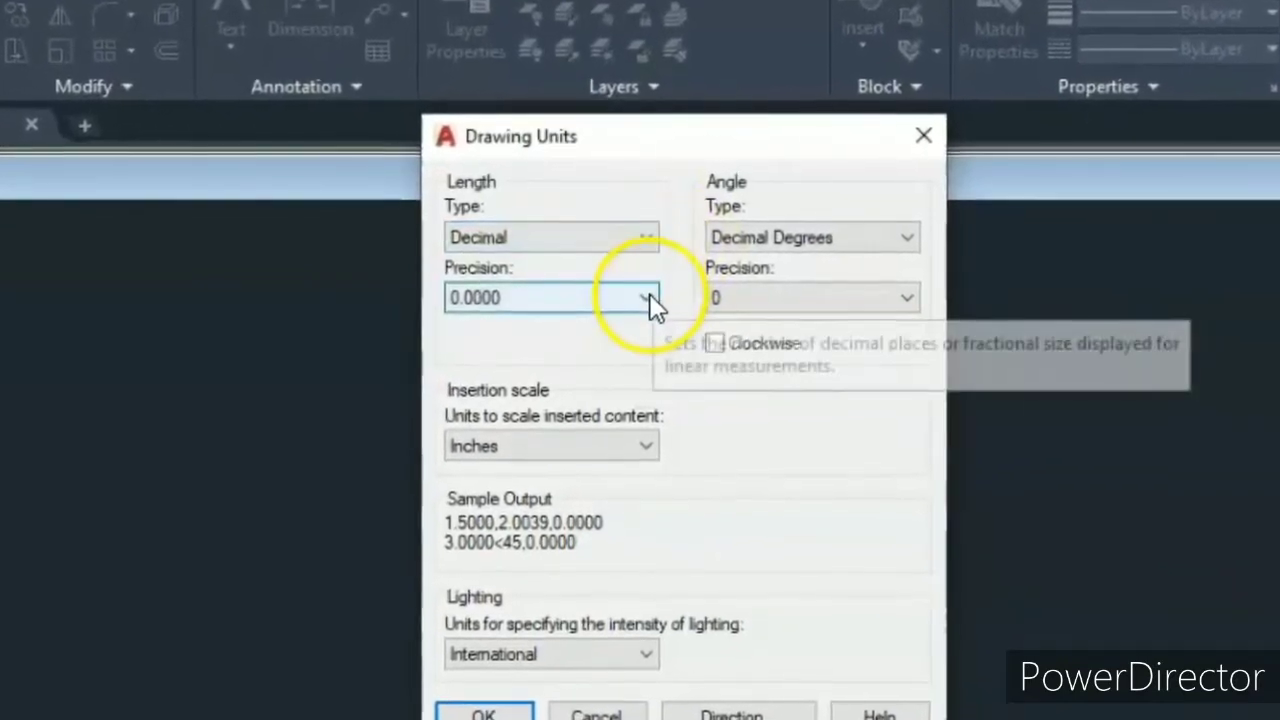
{"action": "left_click", "coordinate": [644, 294]}
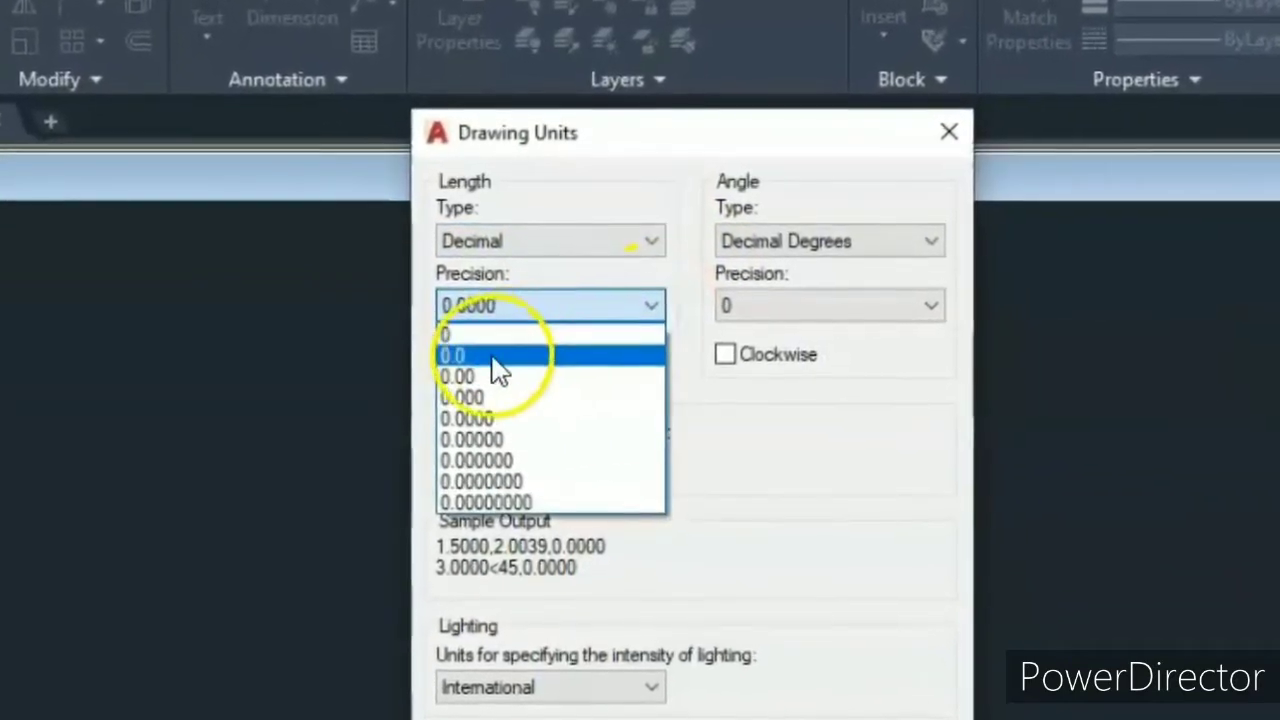
{"action": "left_click", "coordinate": [474, 360]}
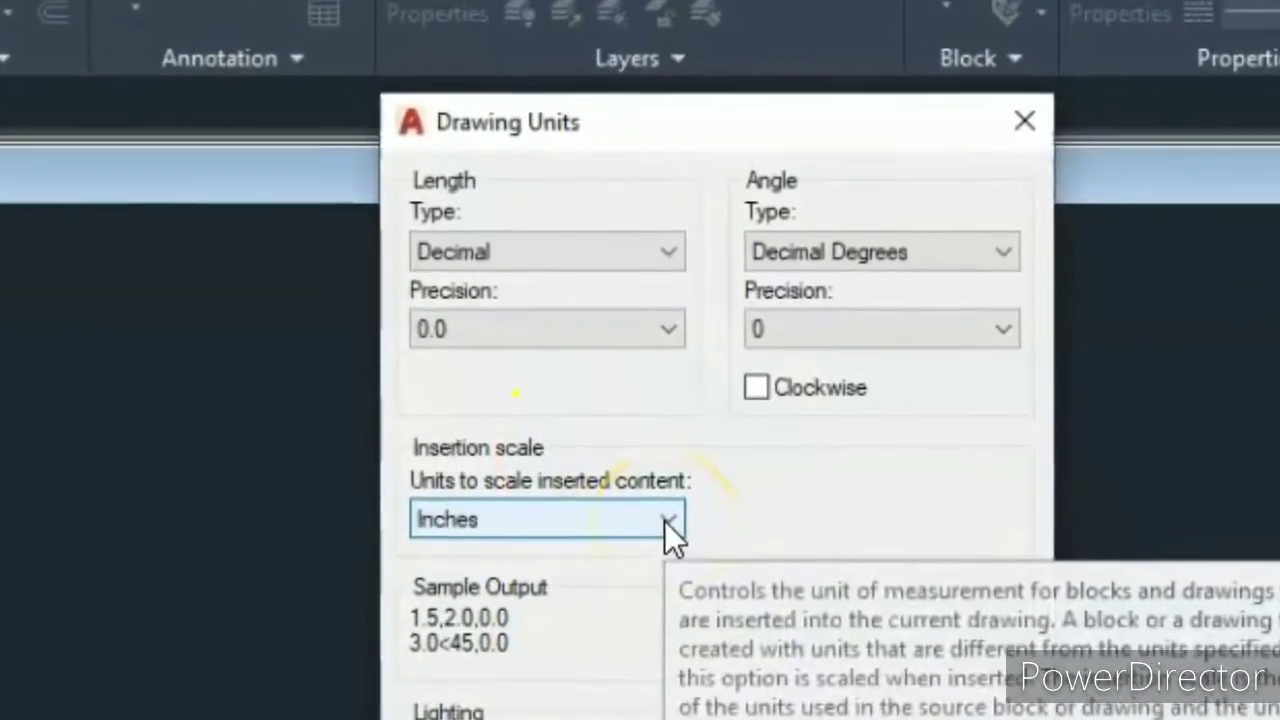
{"action": "left_click", "coordinate": [664, 512]}
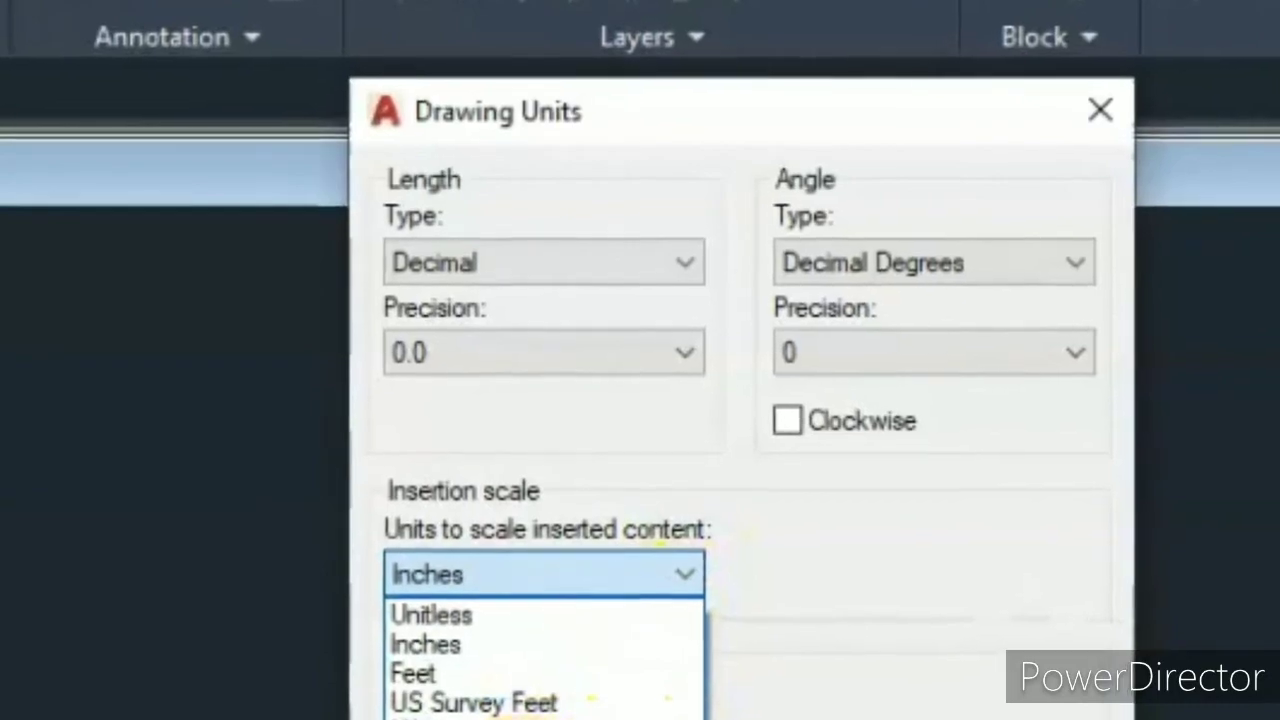
{"action": "left_click", "coordinate": [525, 719]}
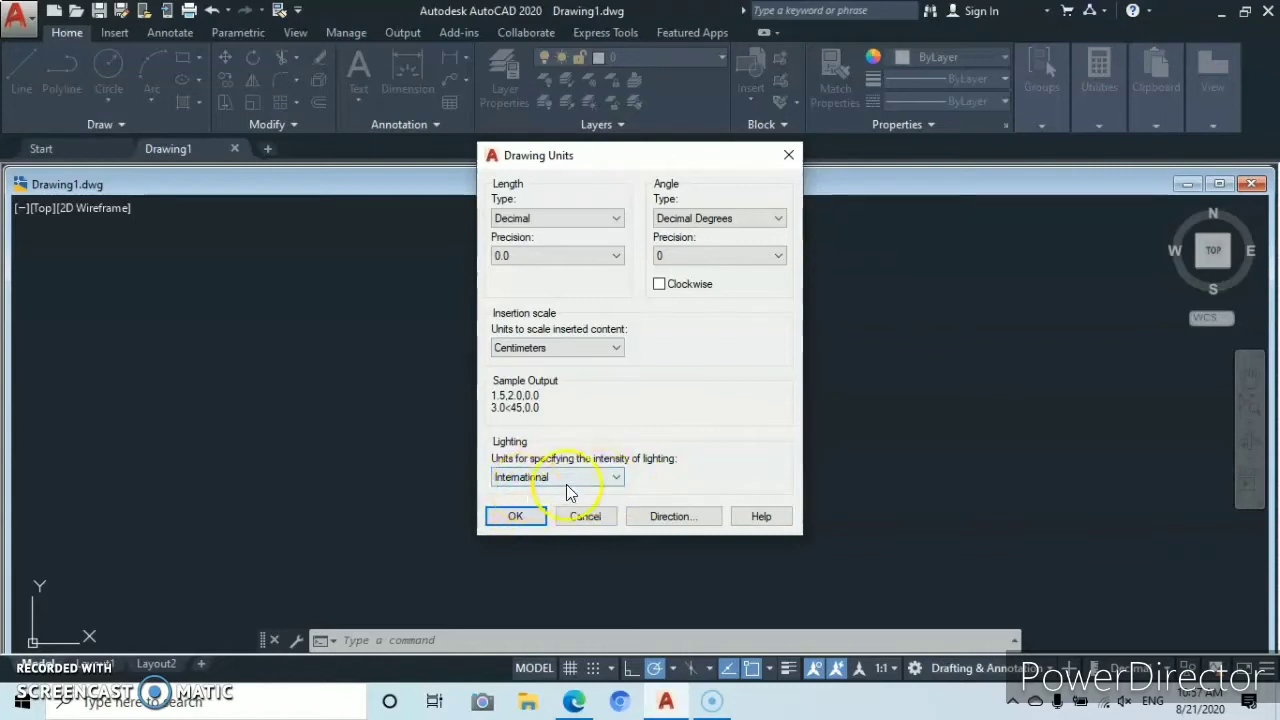
{"action": "left_click", "coordinate": [515, 517]}
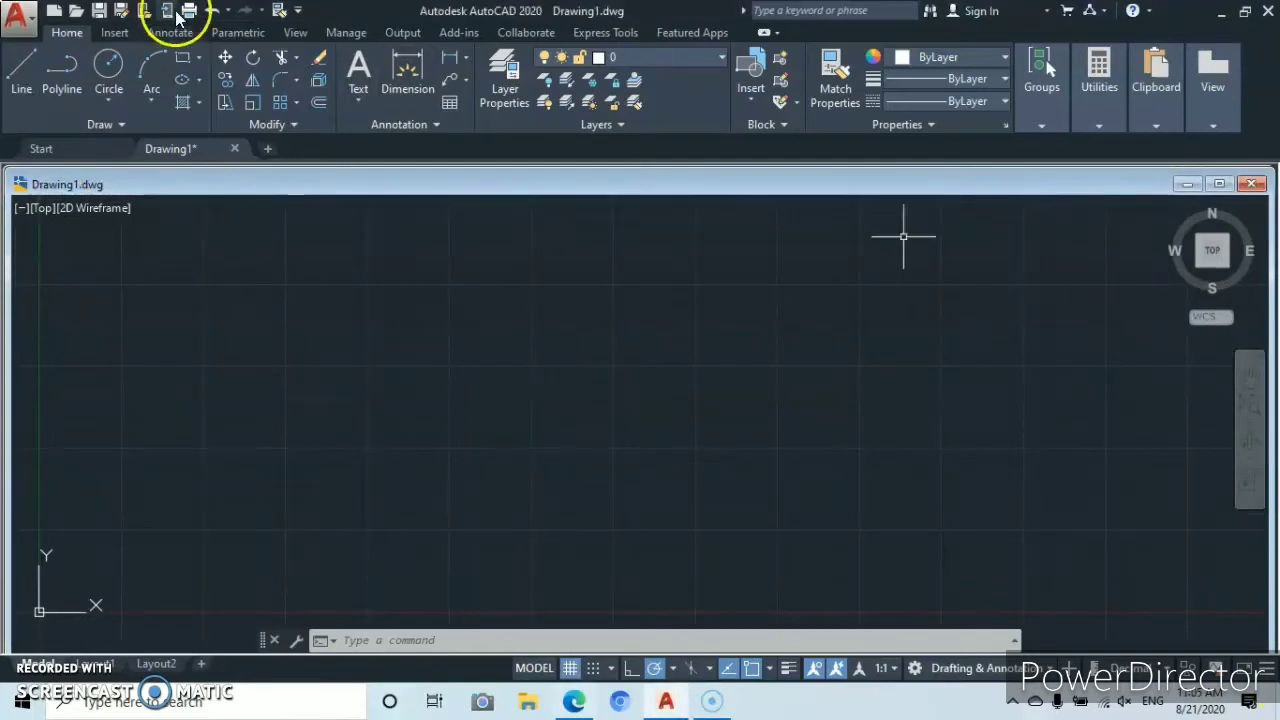
- Draw a rectangle 1000 wide and 880 high for the outer outline of the plan
{"action": "left_click", "coordinate": [183, 60]}
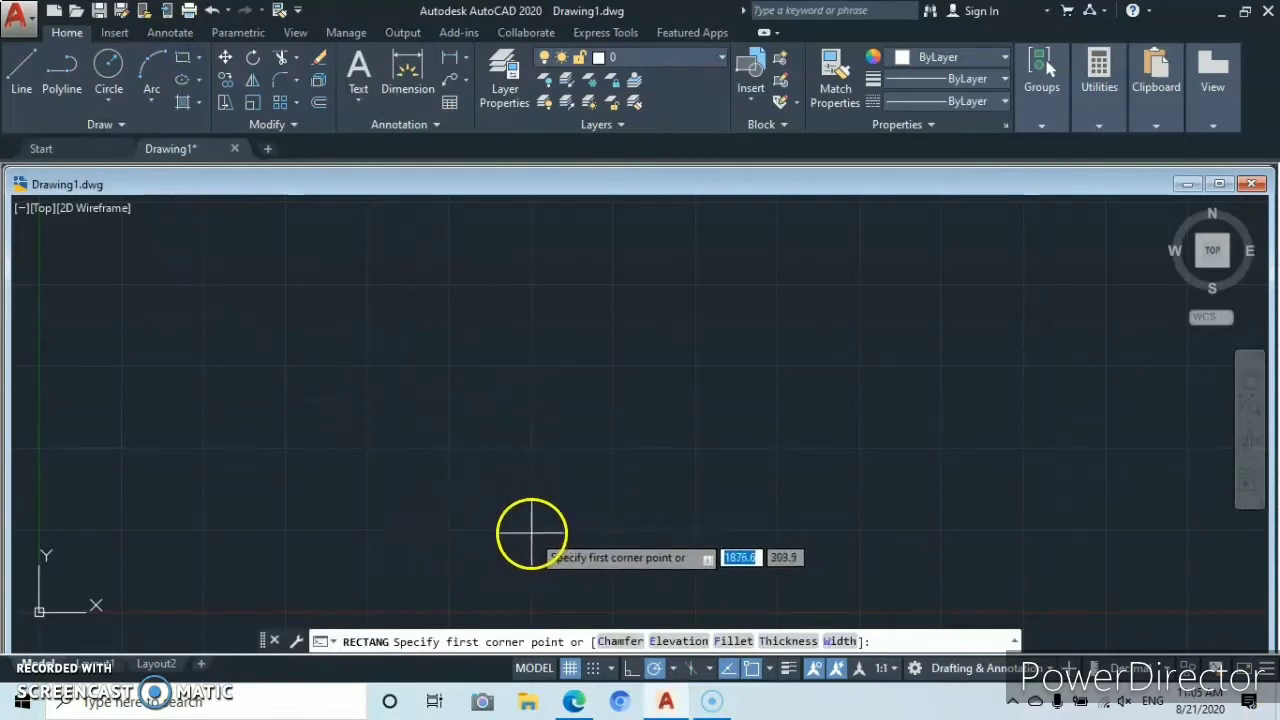
{"action": "left_click", "coordinate": [447, 530]}
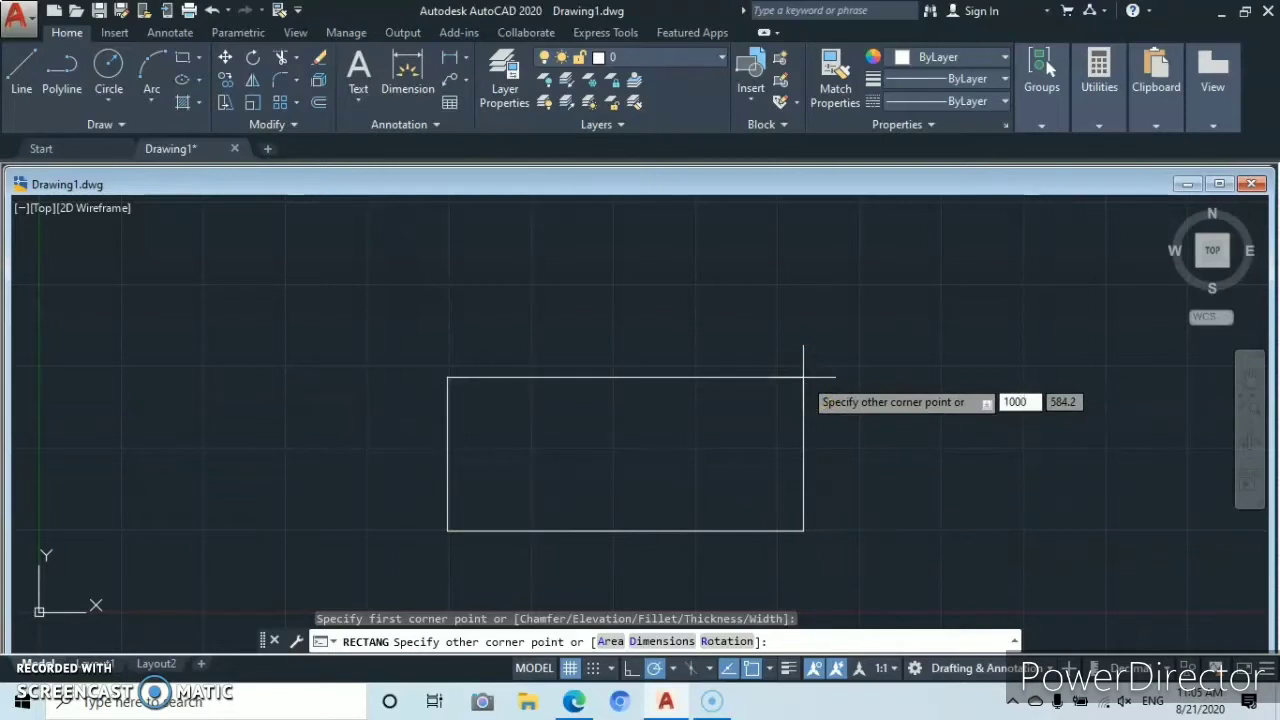
{"action": "key", "text": "Tab"}
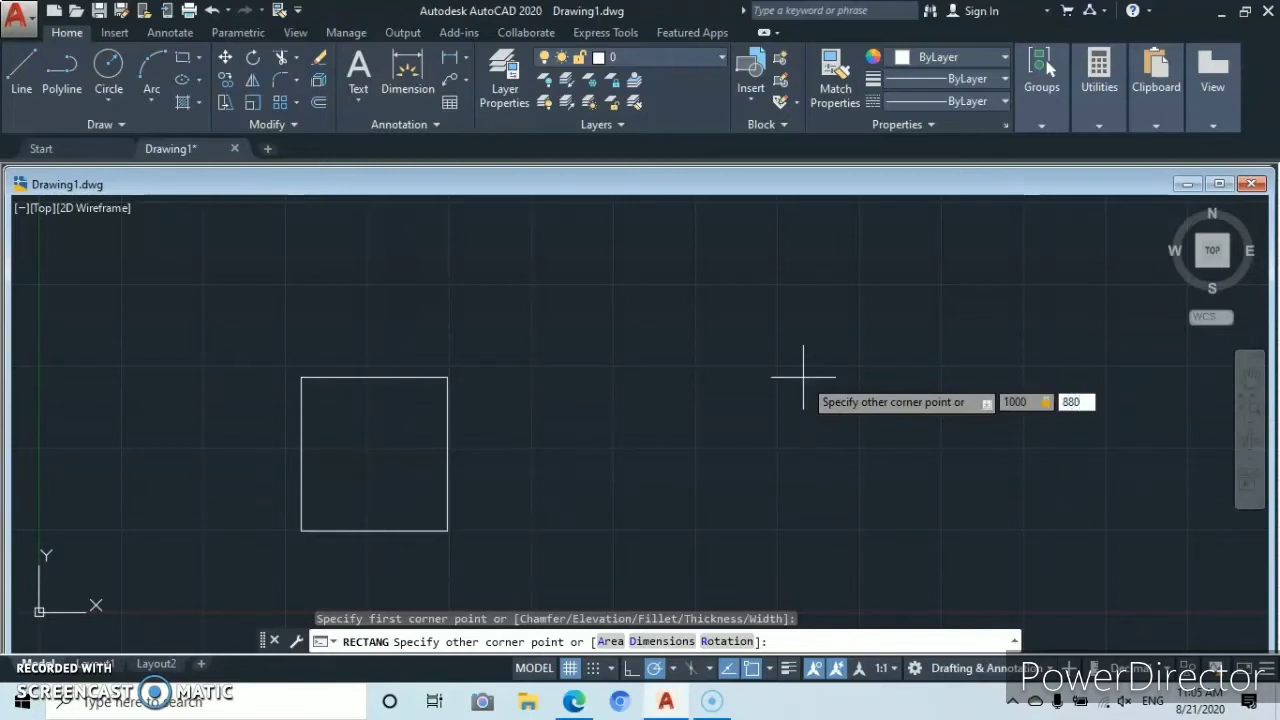
{"action": "type", "text": "880"}
{"action": "key", "text": "Return"}
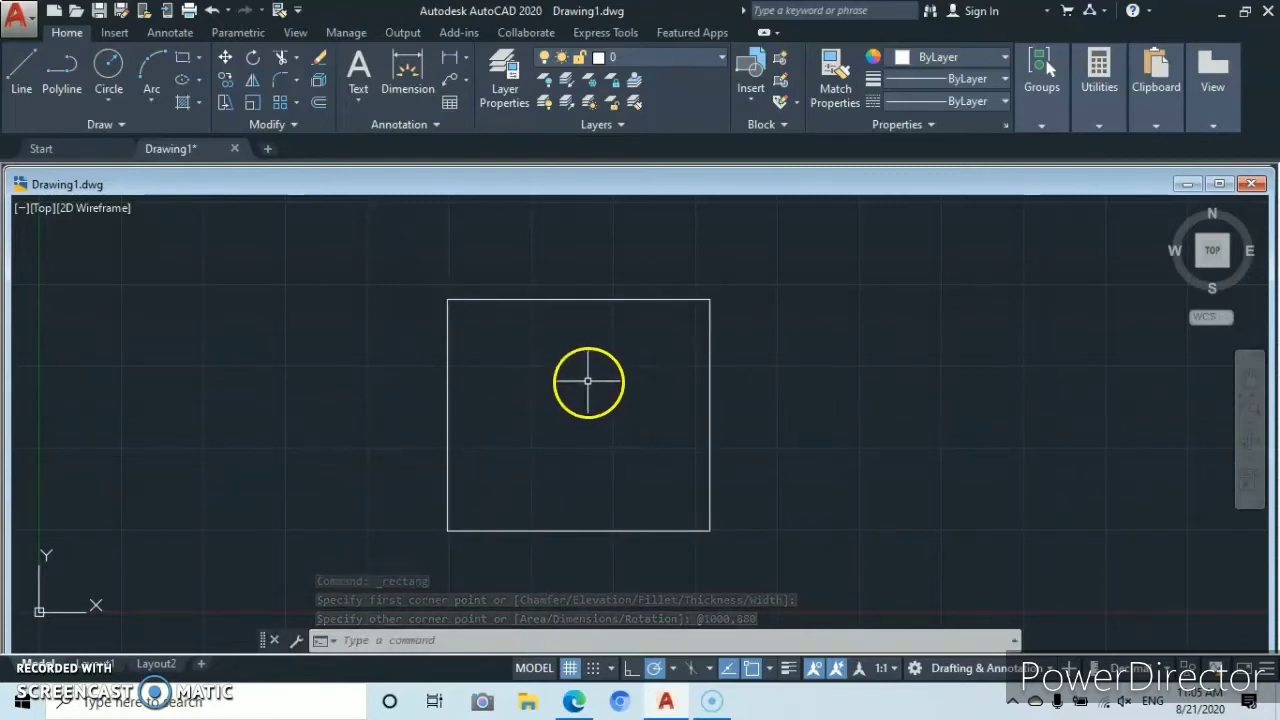
- Offset the outer rectangle 15 to the inside to form the wall thickness
{"action": "scroll", "coordinate": [589, 381], "scroll_direction": "up", "scroll_amount": 3}
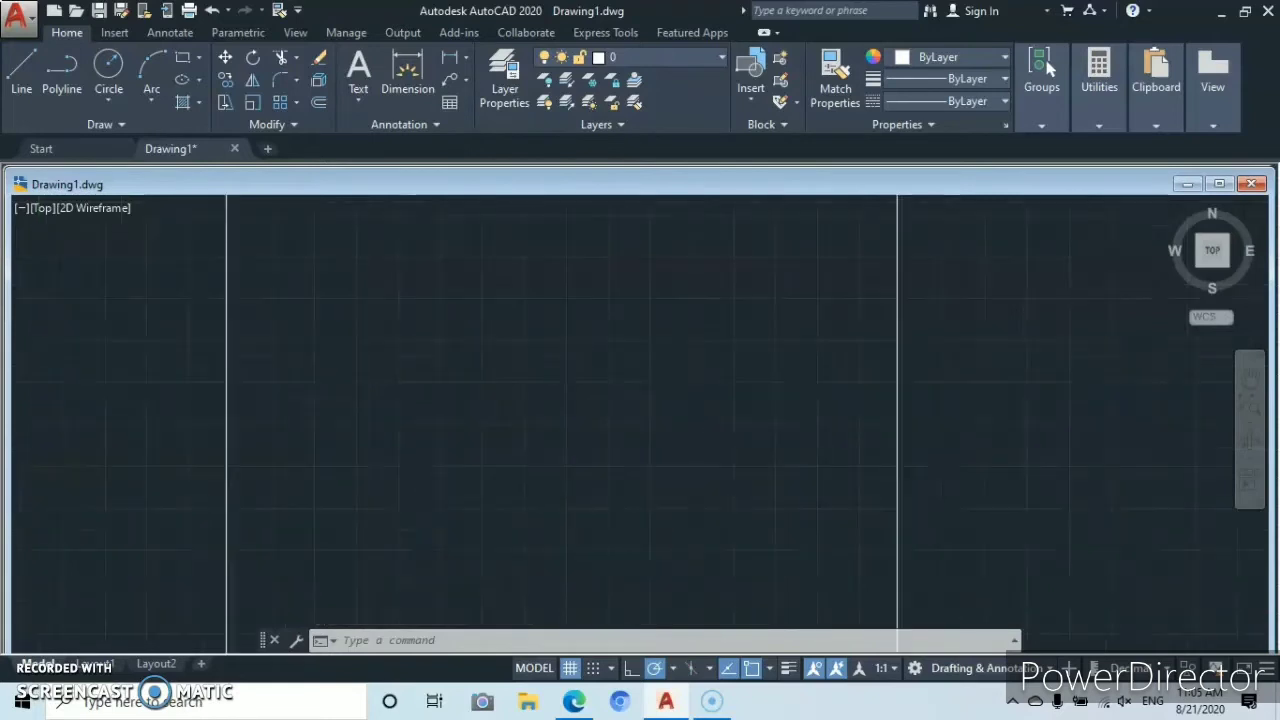
{"action": "scroll", "coordinate": [591, 374], "scroll_direction": "down", "scroll_amount": 2}
{"action": "scroll", "coordinate": [591, 374], "scroll_direction": "up", "scroll_amount": 2}
{"action": "scroll", "coordinate": [589, 381], "scroll_direction": "down", "scroll_amount": 2}
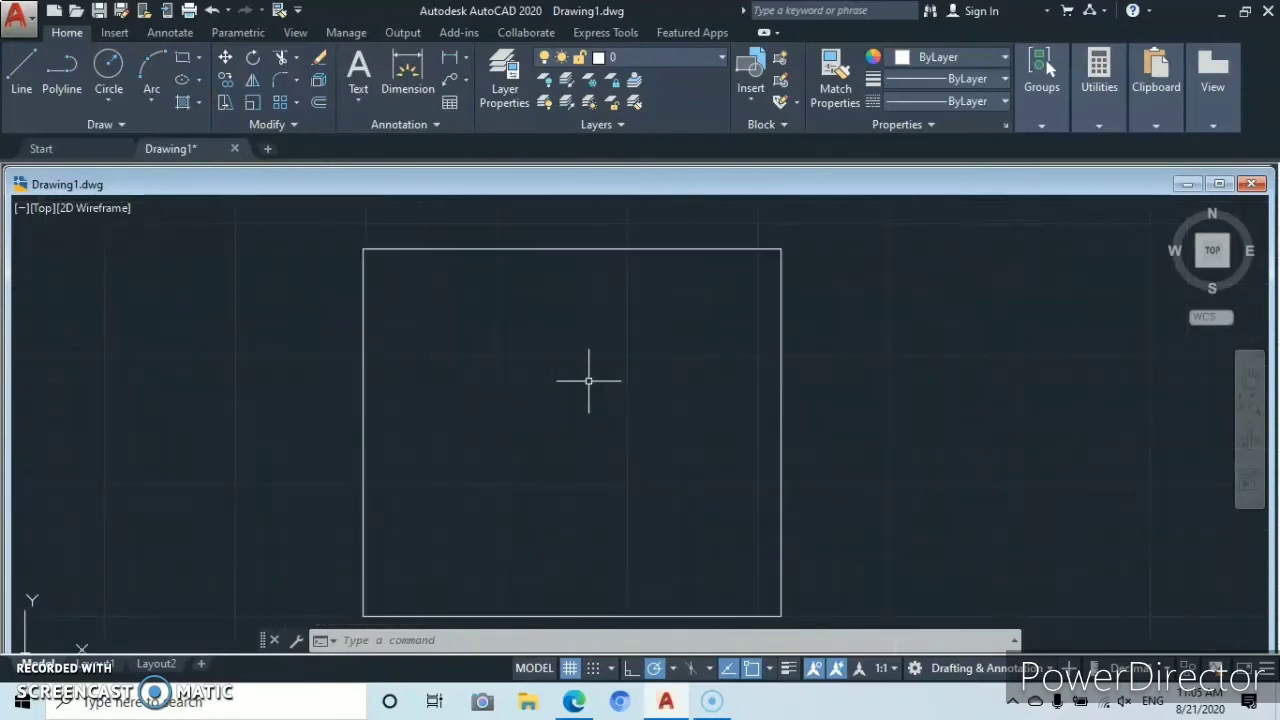
{"action": "middle_click_drag", "start_coordinate": [589, 381], "coordinate": [597, 347]}
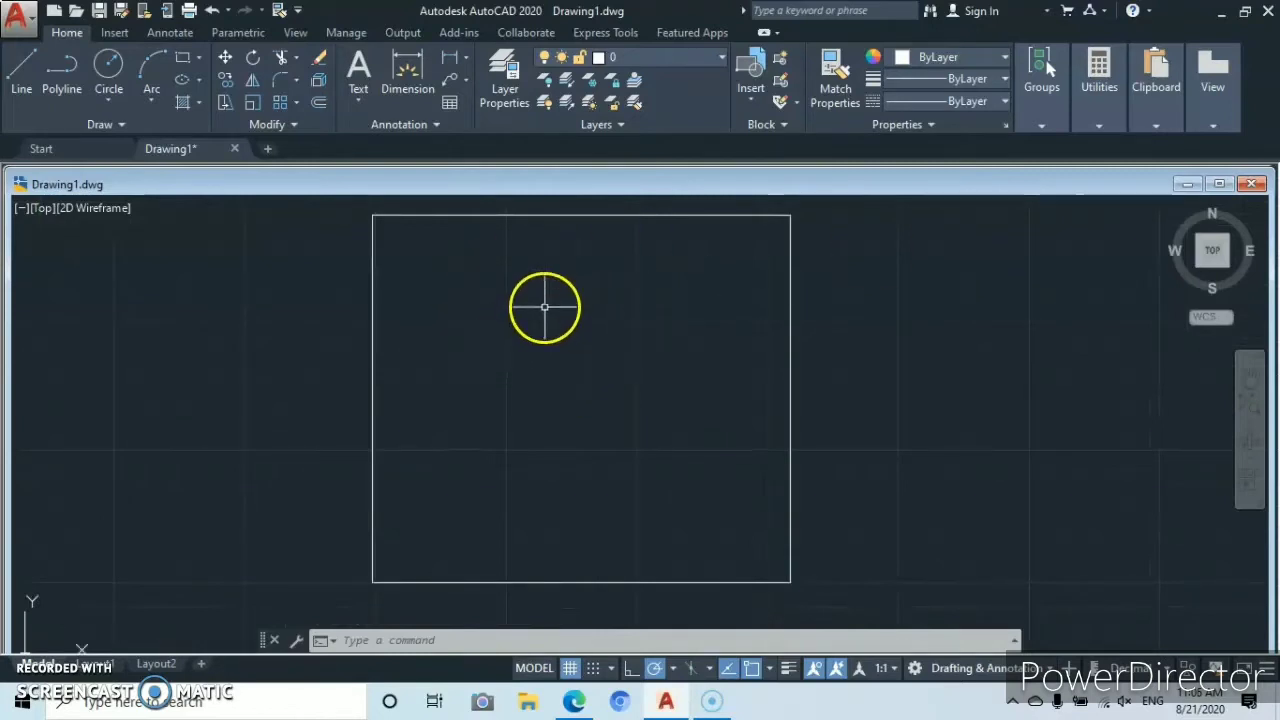
{"action": "mouse_move", "coordinate": [546, 306]}
{"action": "middle_mouse_down"}
{"action": "mouse_move", "coordinate": [544, 351]}
{"action": "mouse_move", "coordinate": [523, 320]}
{"action": "mouse_move", "coordinate": [506, 333]}
{"action": "middle_mouse_up"}
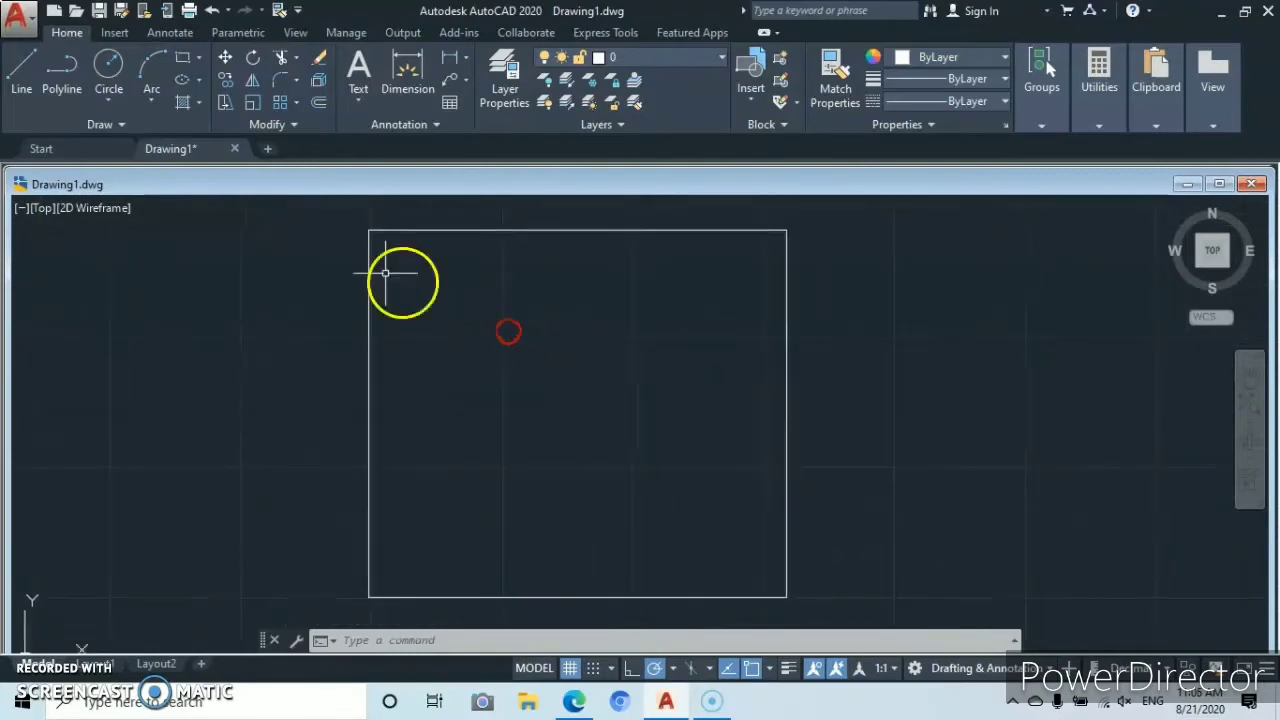
{"action": "left_click", "coordinate": [316, 104]}
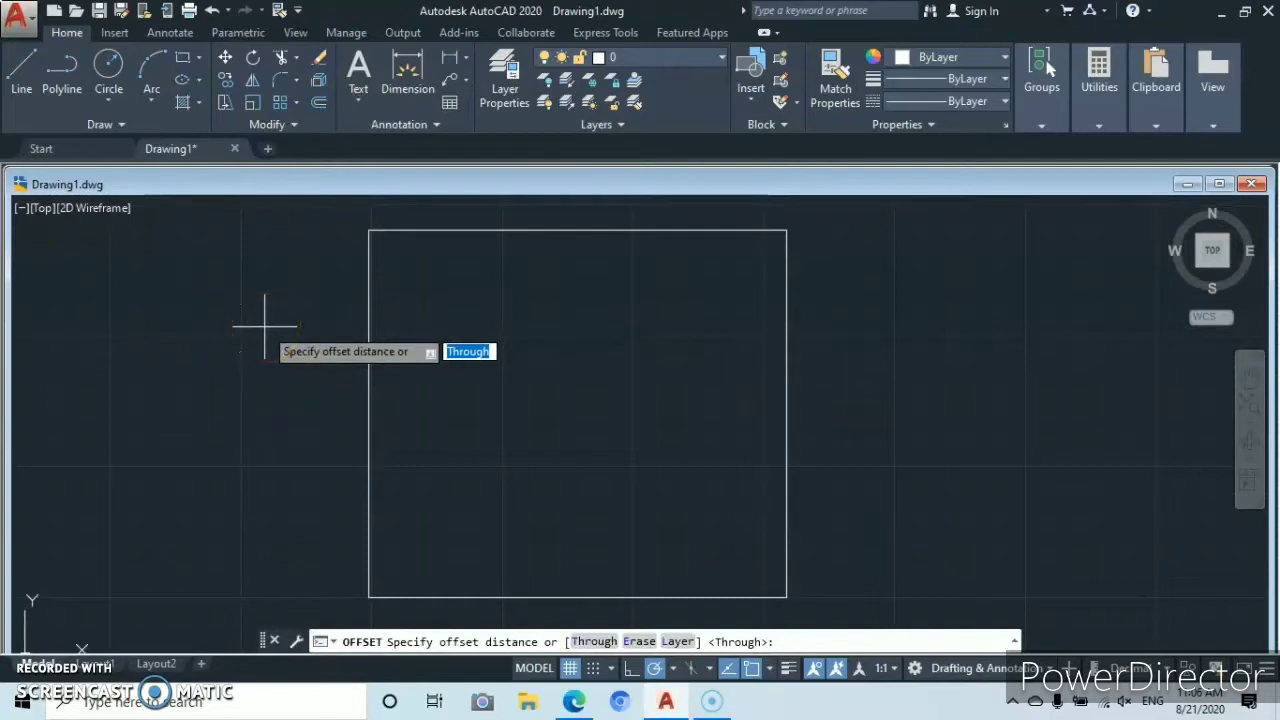
{"action": "type", "text": "15"}
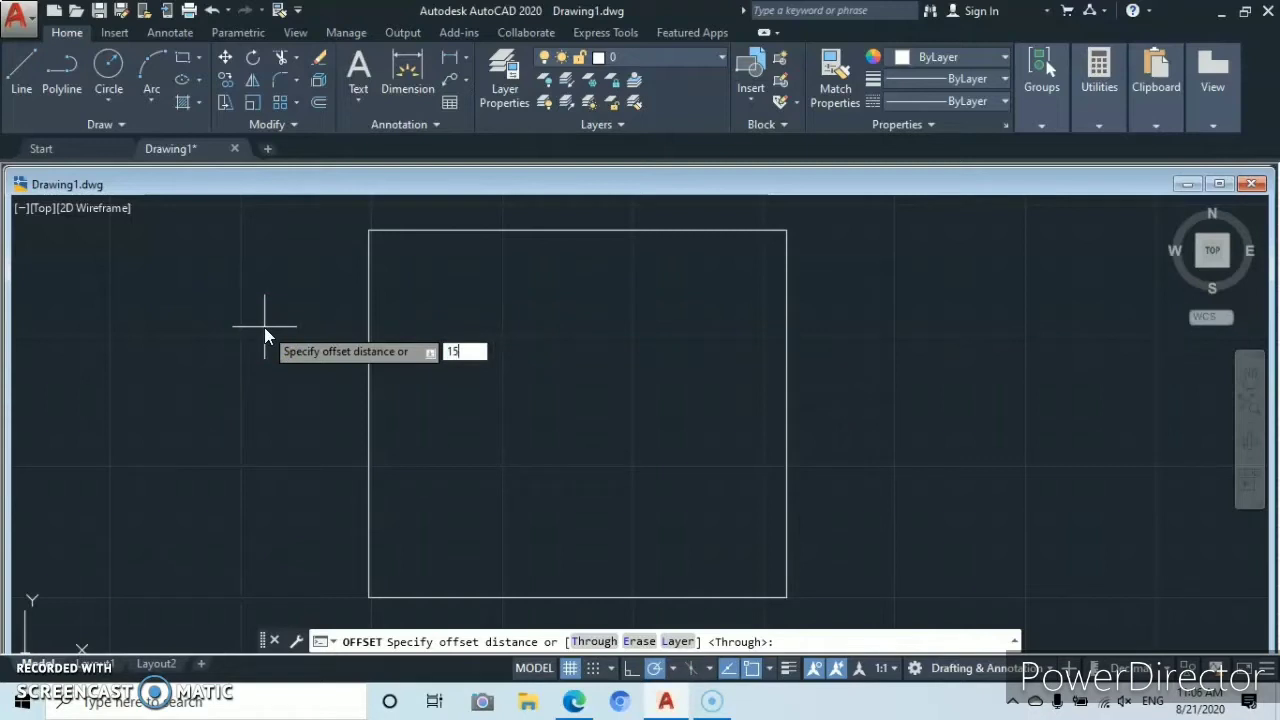
{"action": "key", "text": "Return"}
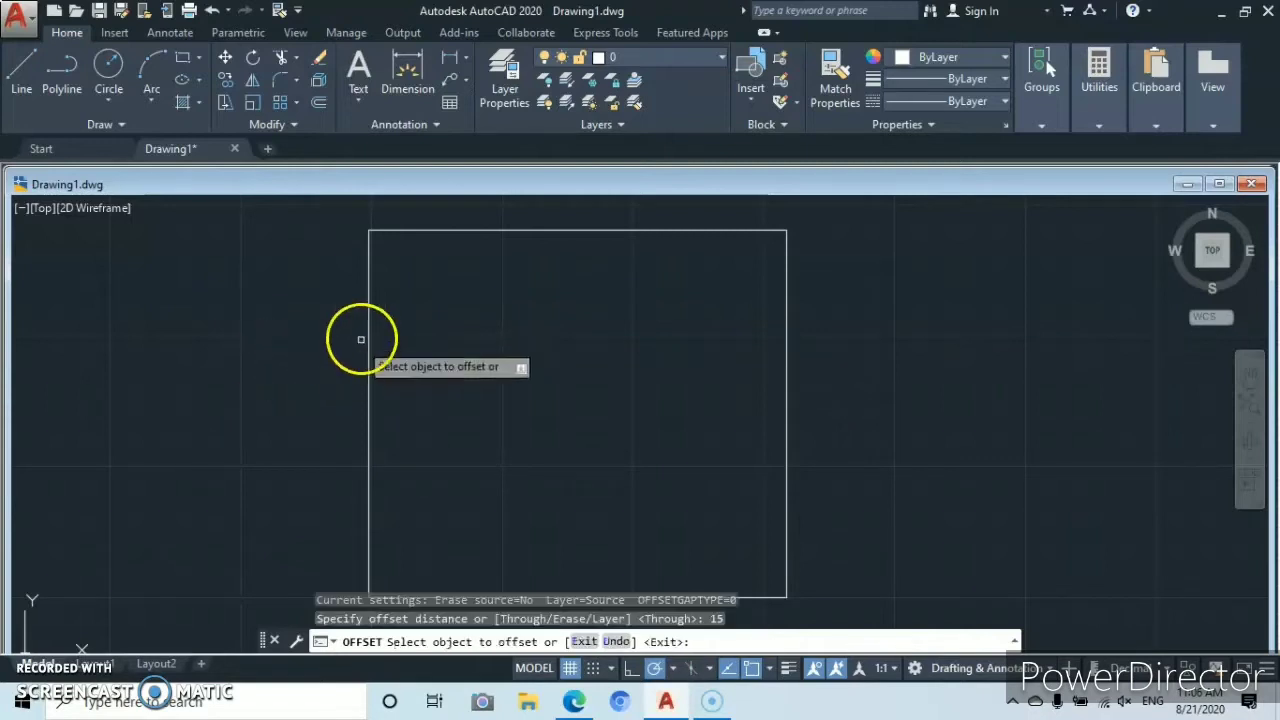
{"action": "left_click", "coordinate": [370, 336]}
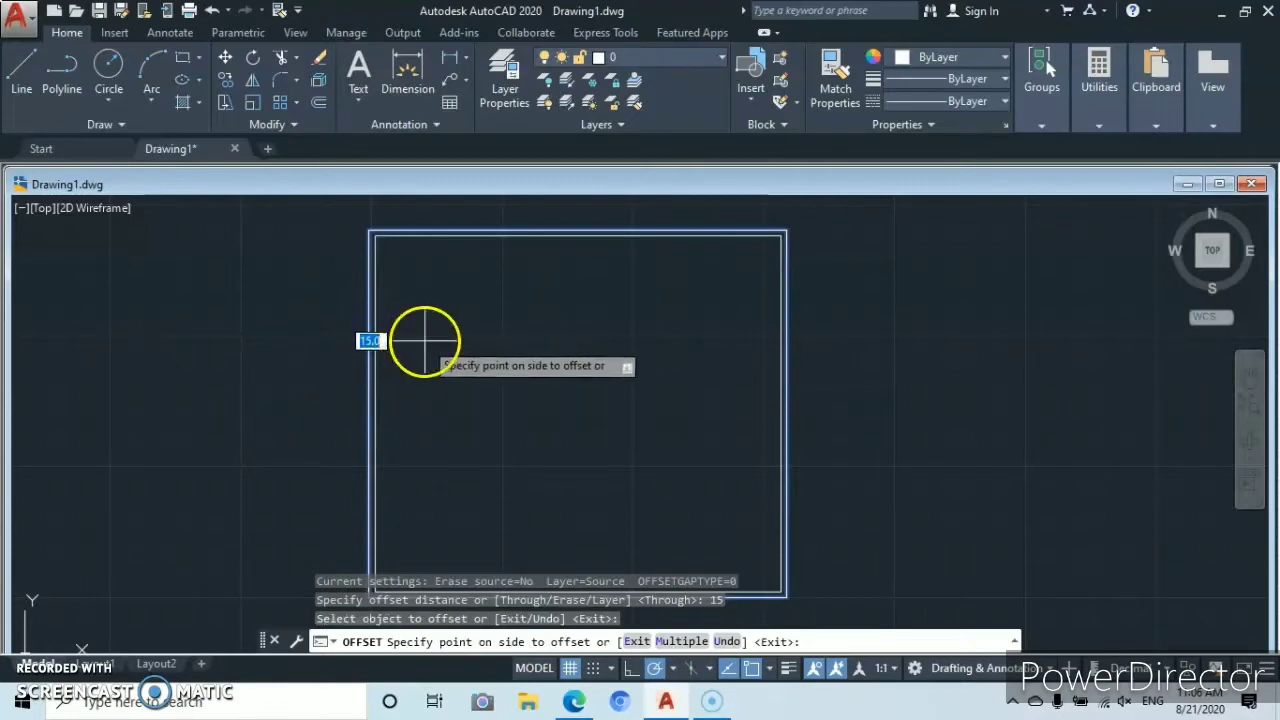
{"action": "left_click", "coordinate": [425, 341]}
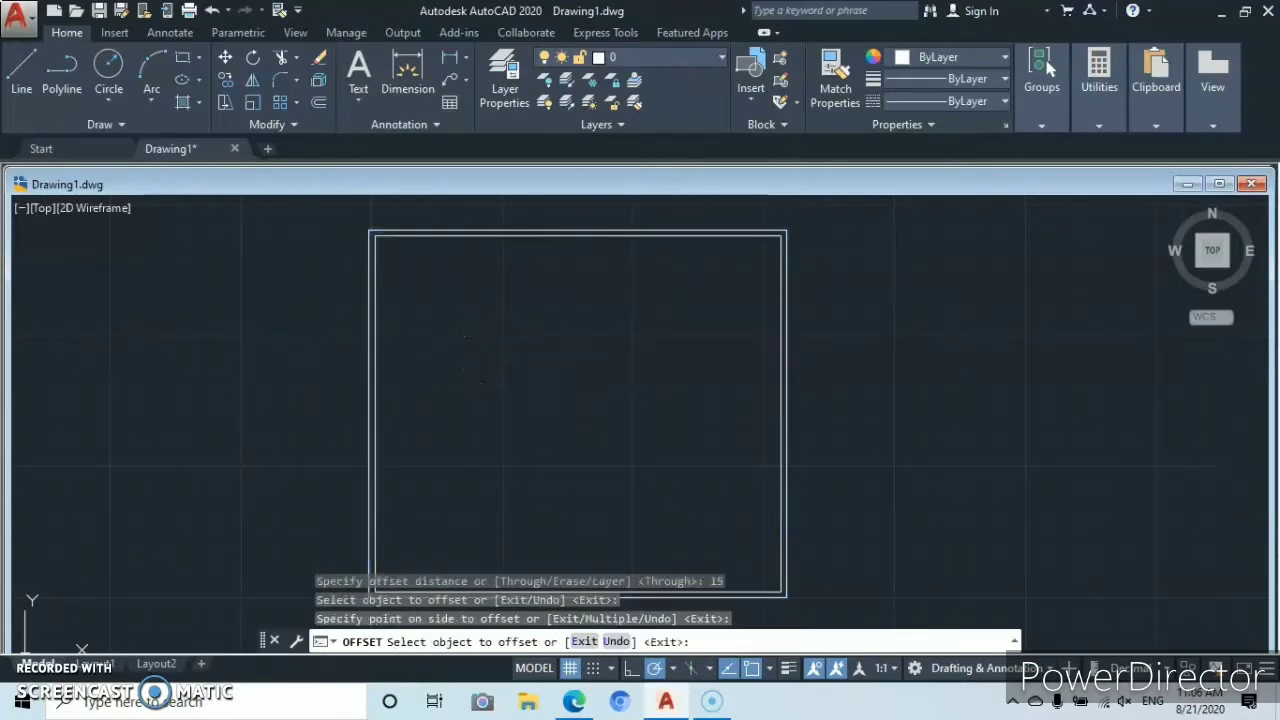
{"action": "key", "text": "Escape"}
- Draw a second, smaller rectangle 450 wide inside the double wall outline
{"action": "mouse_move", "coordinate": [423, 350]}
{"action": "middle_mouse_down"}
{"action": "mouse_move", "coordinate": [411, 337]}
{"action": "mouse_move", "coordinate": [409, 357]}
{"action": "middle_mouse_up"}
{"action": "middle_click_drag", "start_coordinate": [409, 357], "coordinate": [413, 350]}
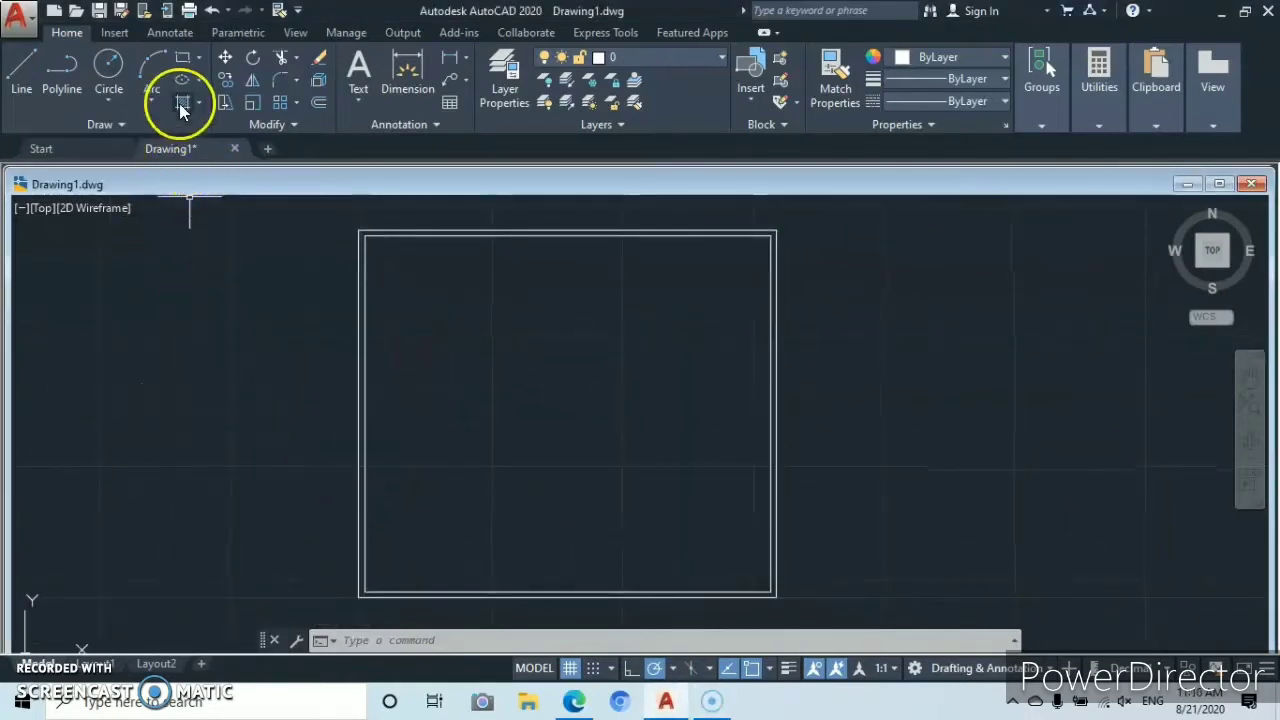
{"action": "left_click", "coordinate": [181, 58]}
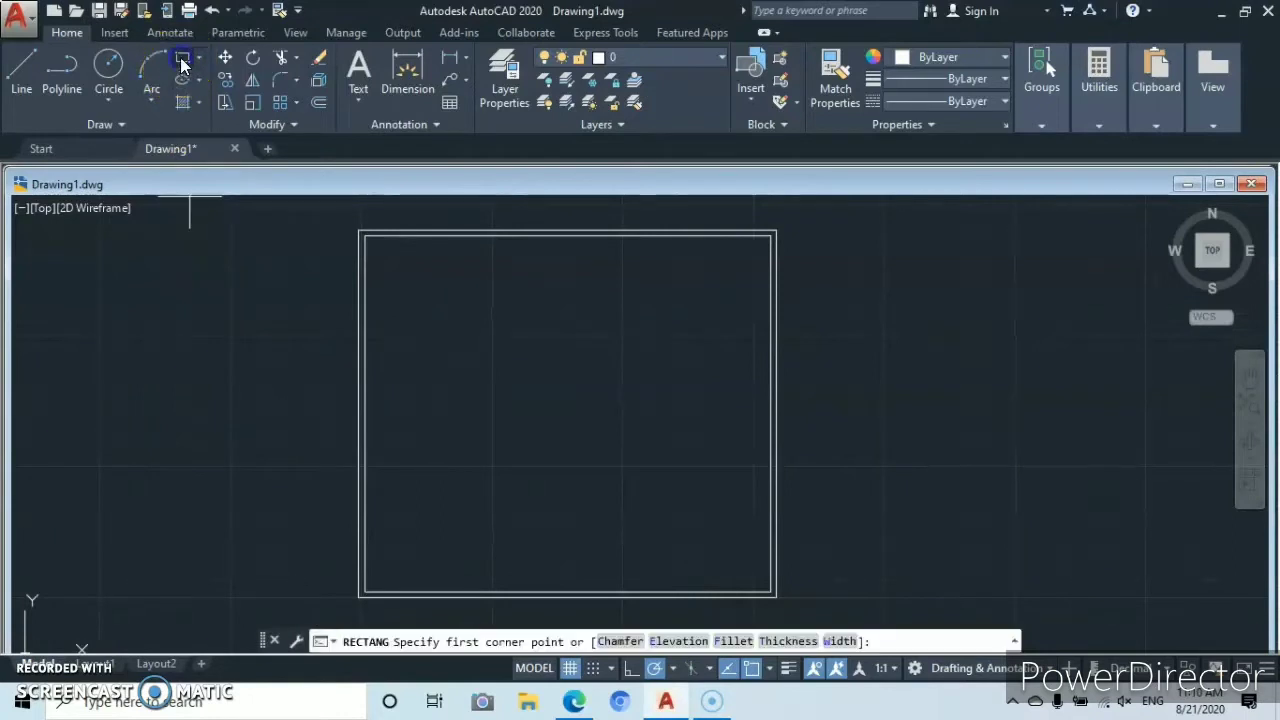
{"action": "left_click", "coordinate": [455, 494]}
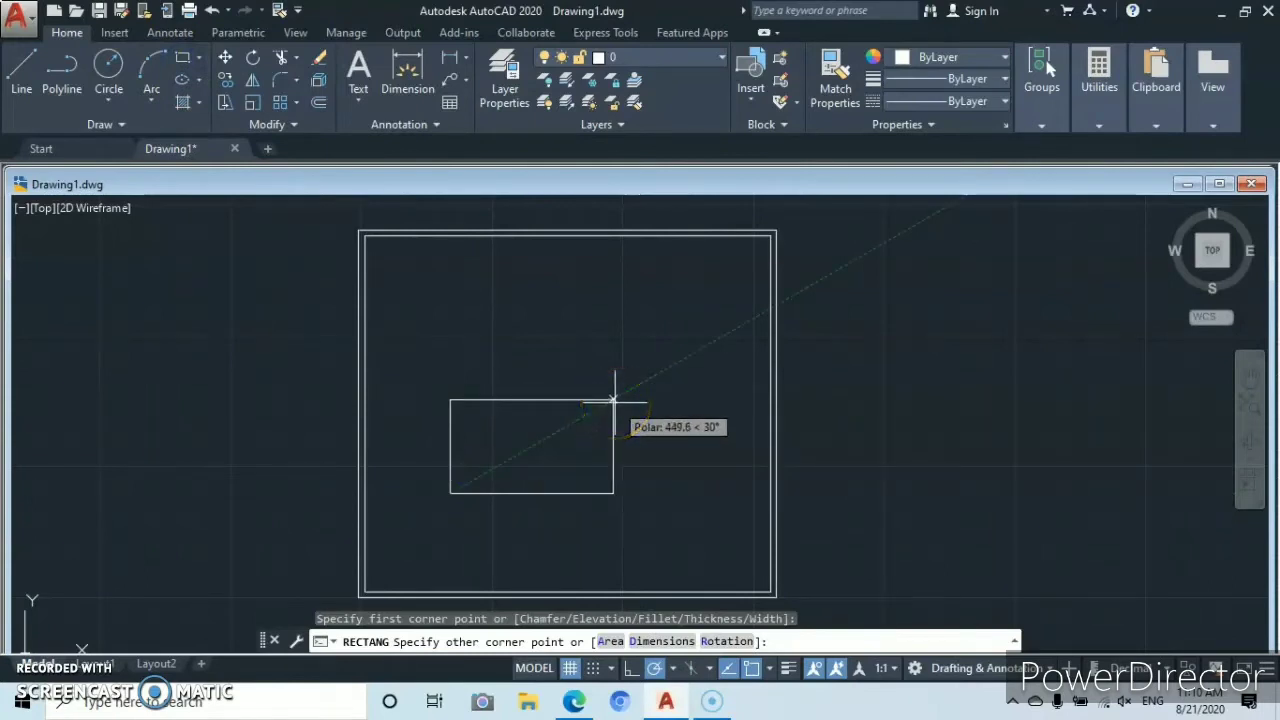
{"action": "left_click", "coordinate": [629, 403]}
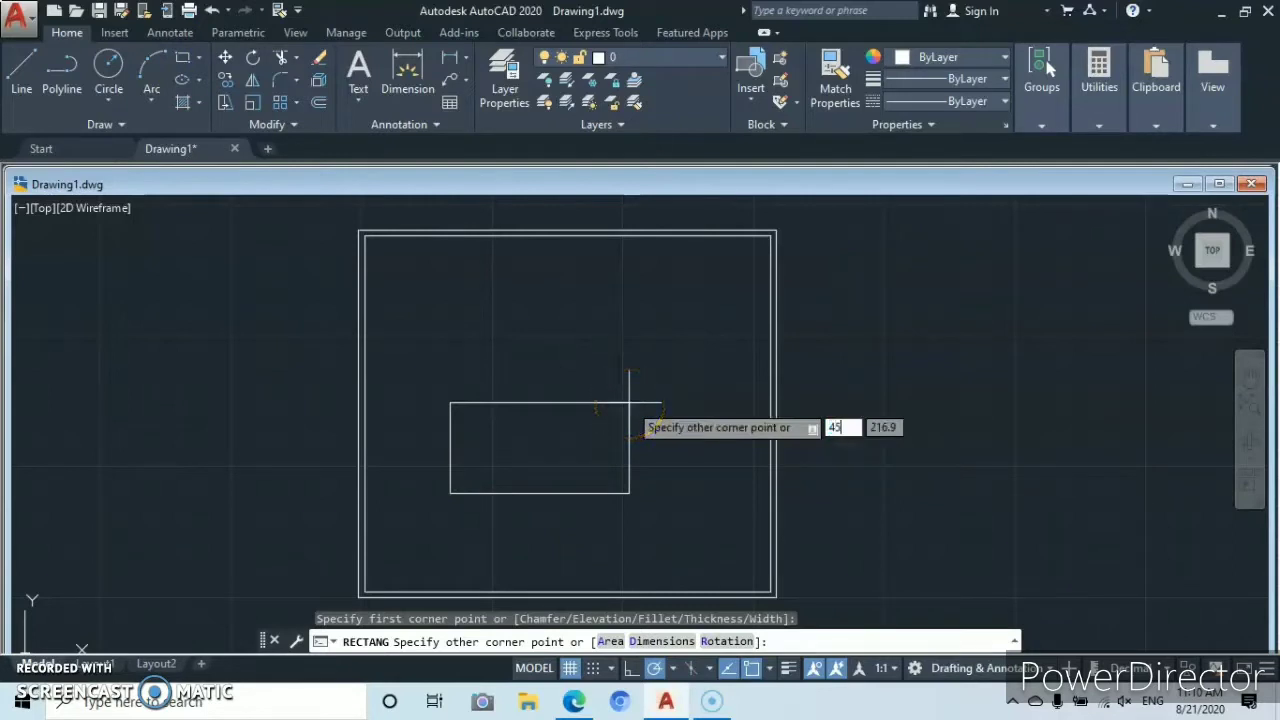
{"action": "key", "text": "Tab"}
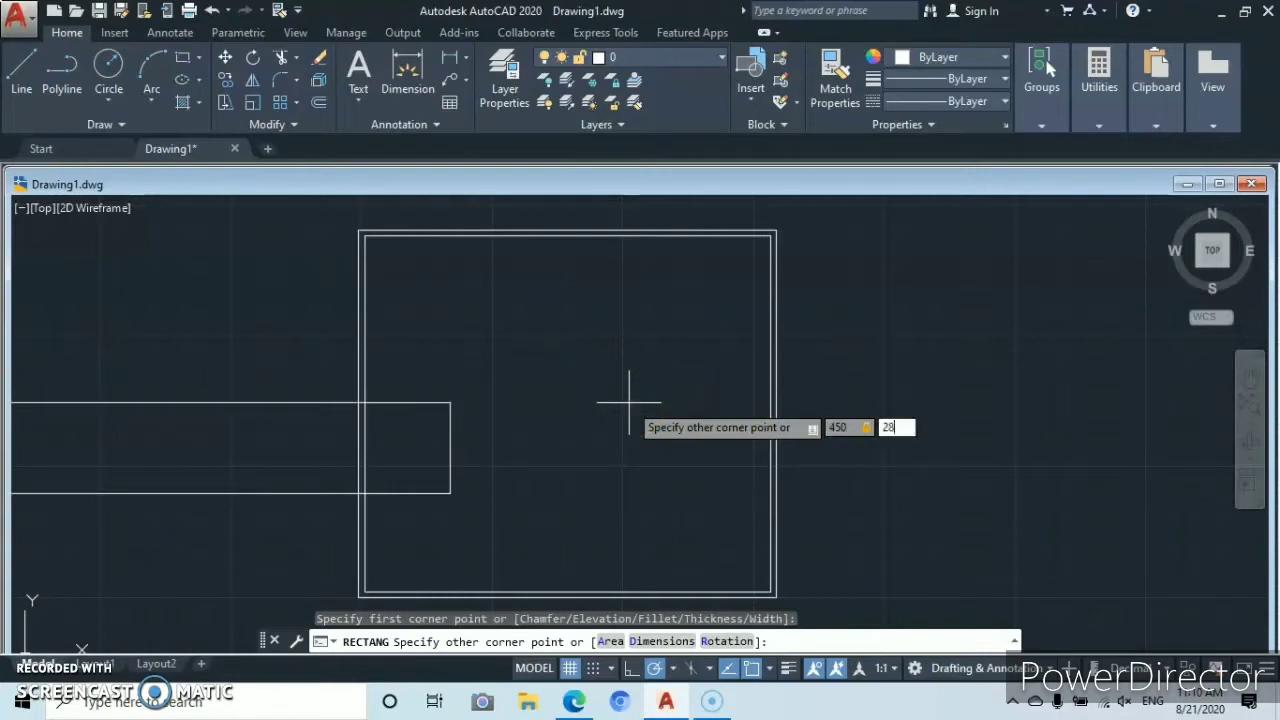
{"action": "key", "text": "Return"}
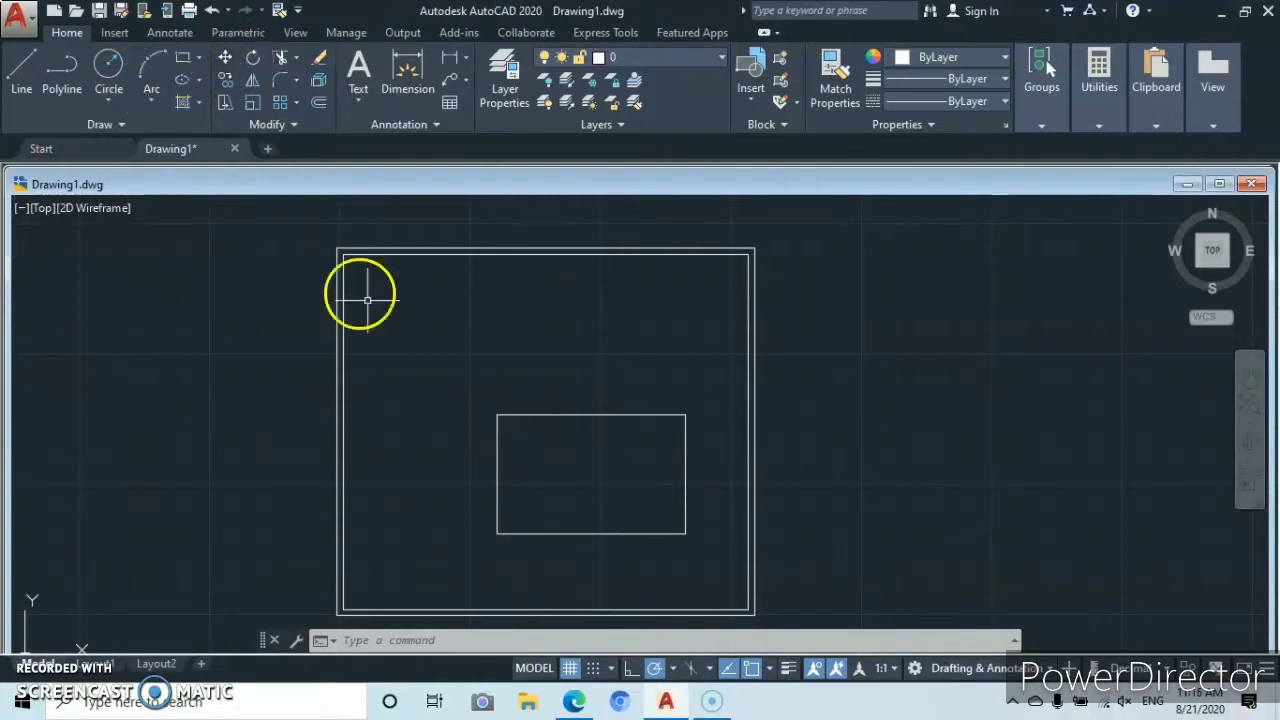
- Move the small rectangle by its upper-left corner onto the inner top wall line, 235 from the inner upper-left corner
{"action": "left_click", "coordinate": [224, 60]}
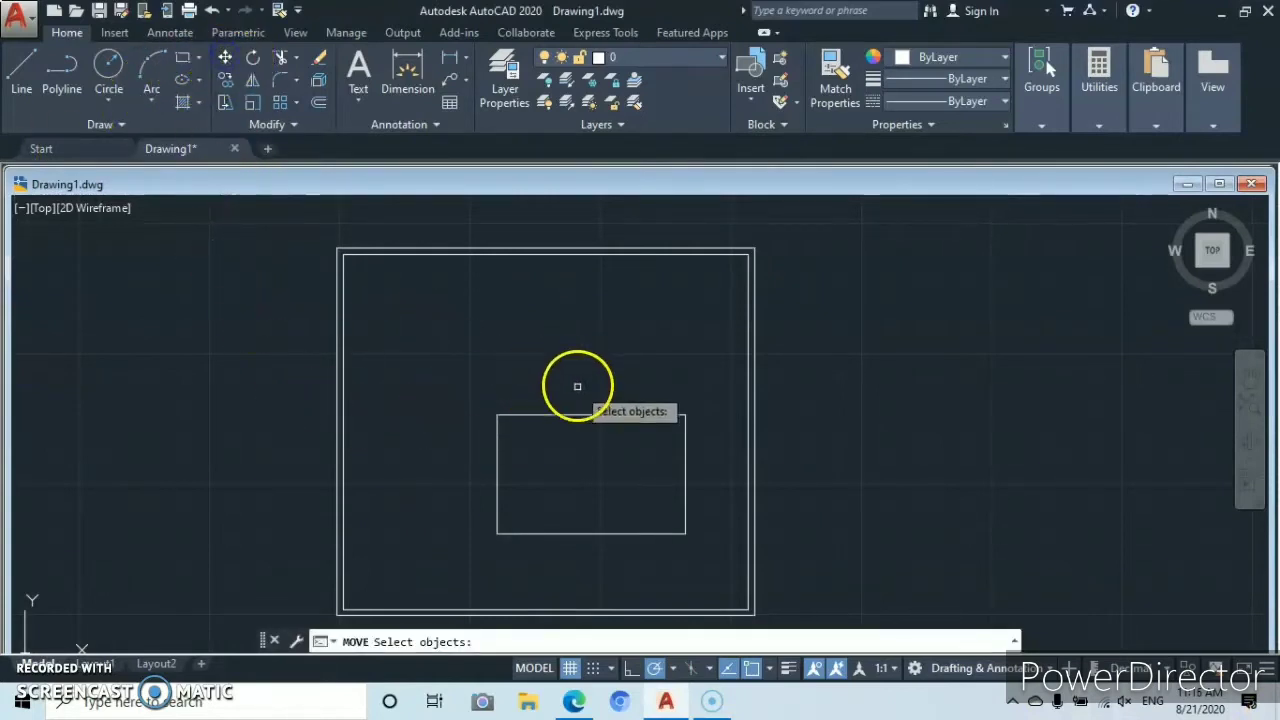
{"action": "left_click", "coordinate": [577, 386]}
{"action": "left_click", "coordinate": [503, 449]}
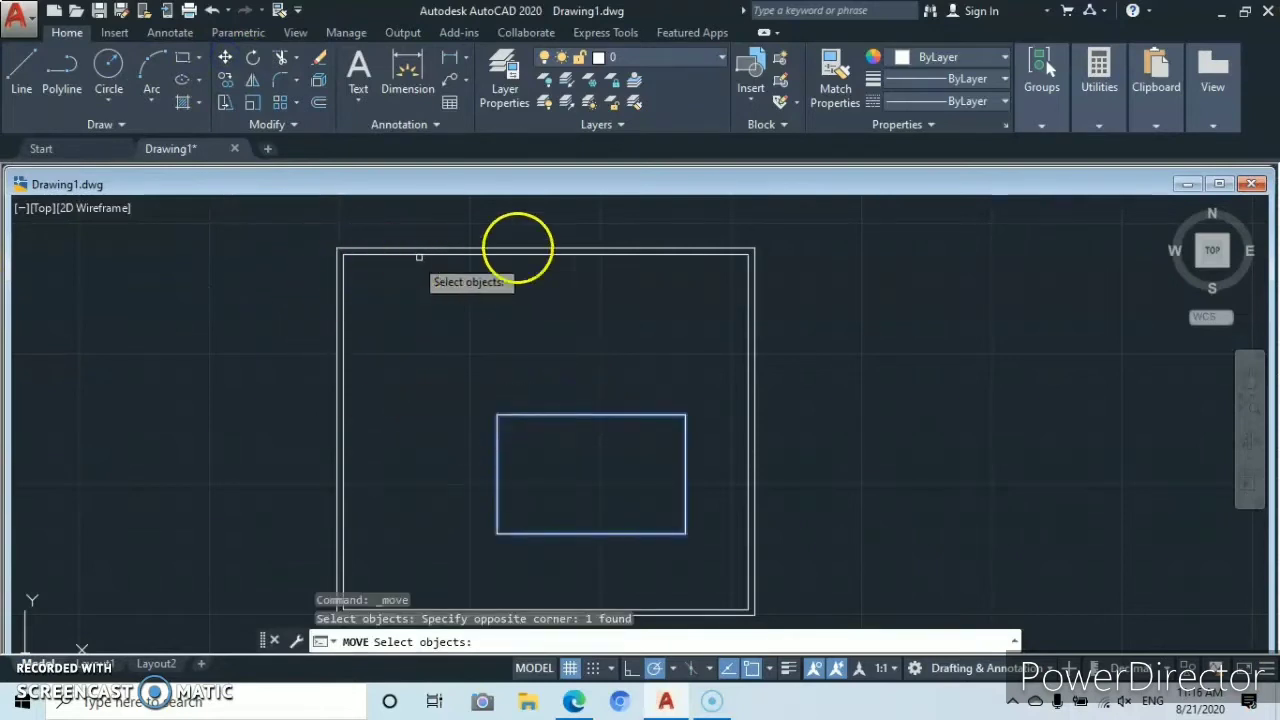
{"action": "key", "text": "Return"}
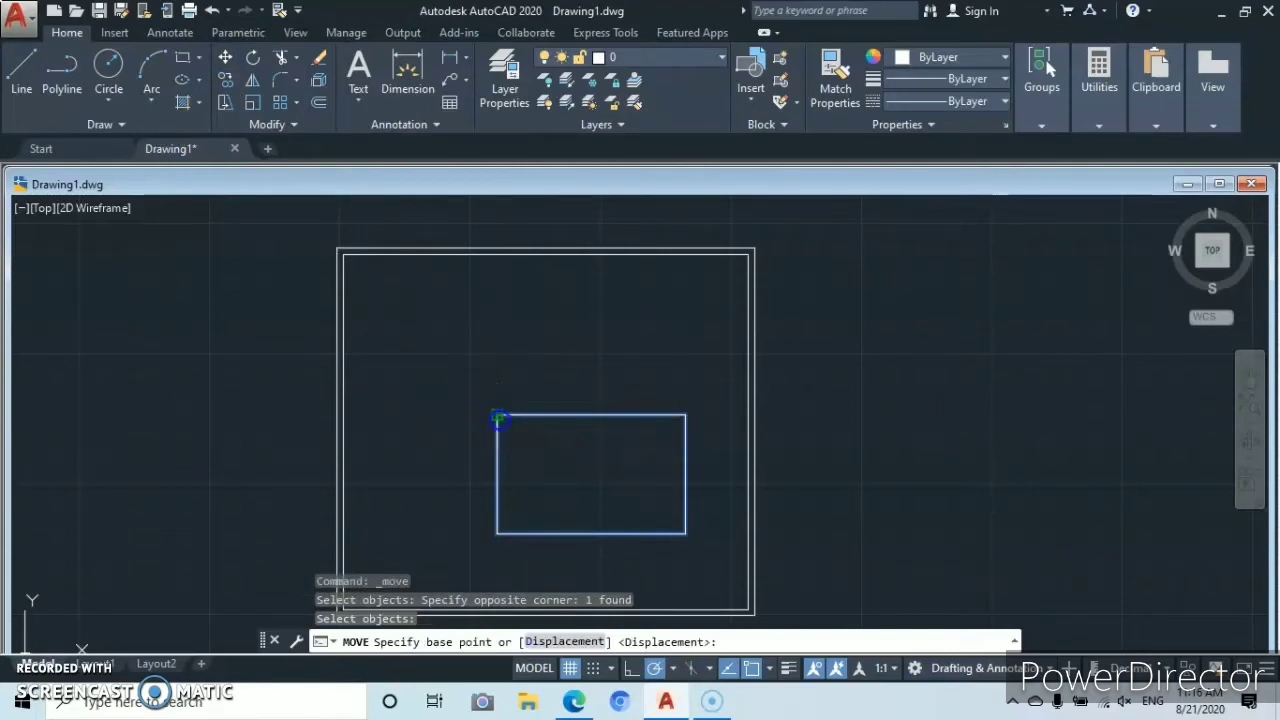
{"action": "left_click", "coordinate": [497, 413]}
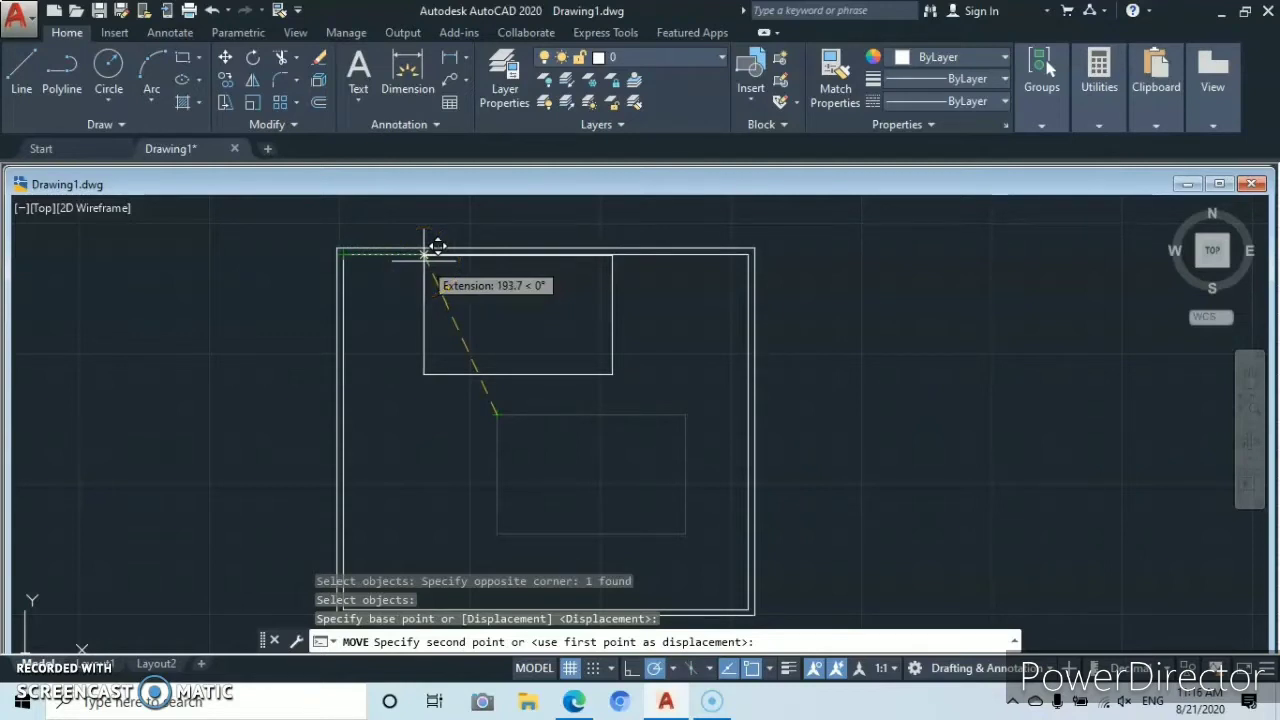
{"action": "type", "text": "2"}
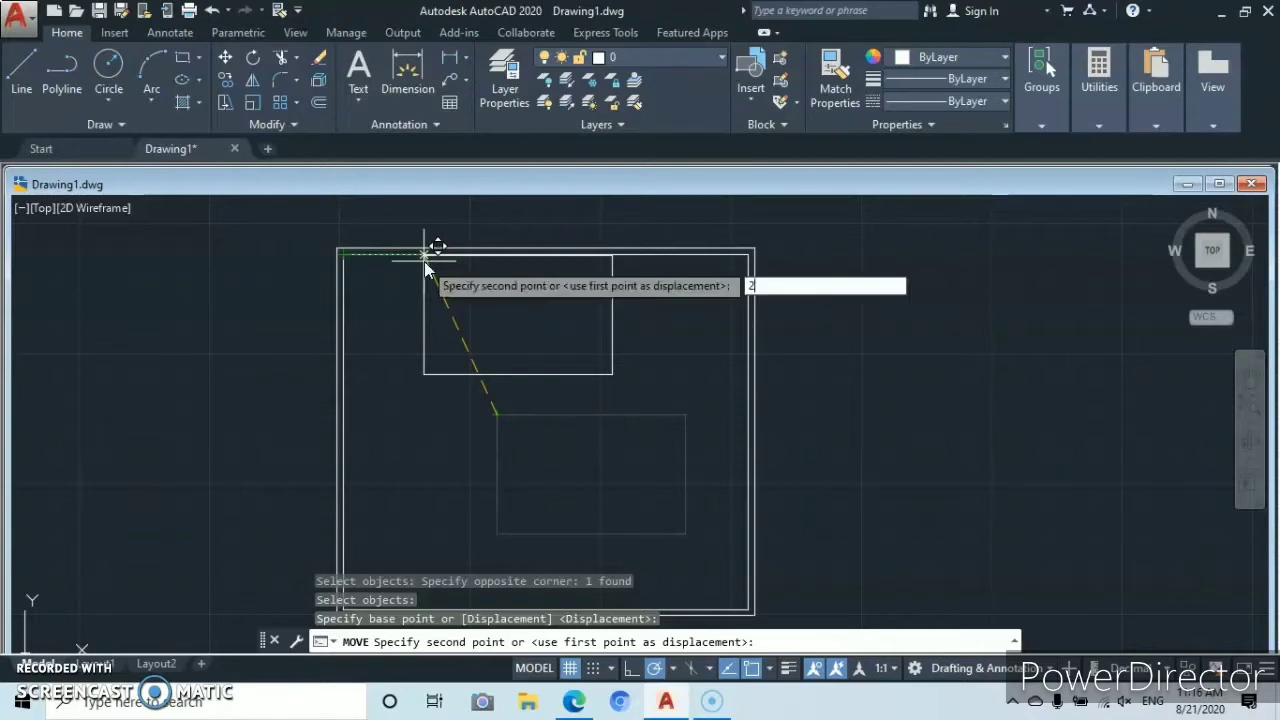
{"action": "type", "text": "35"}
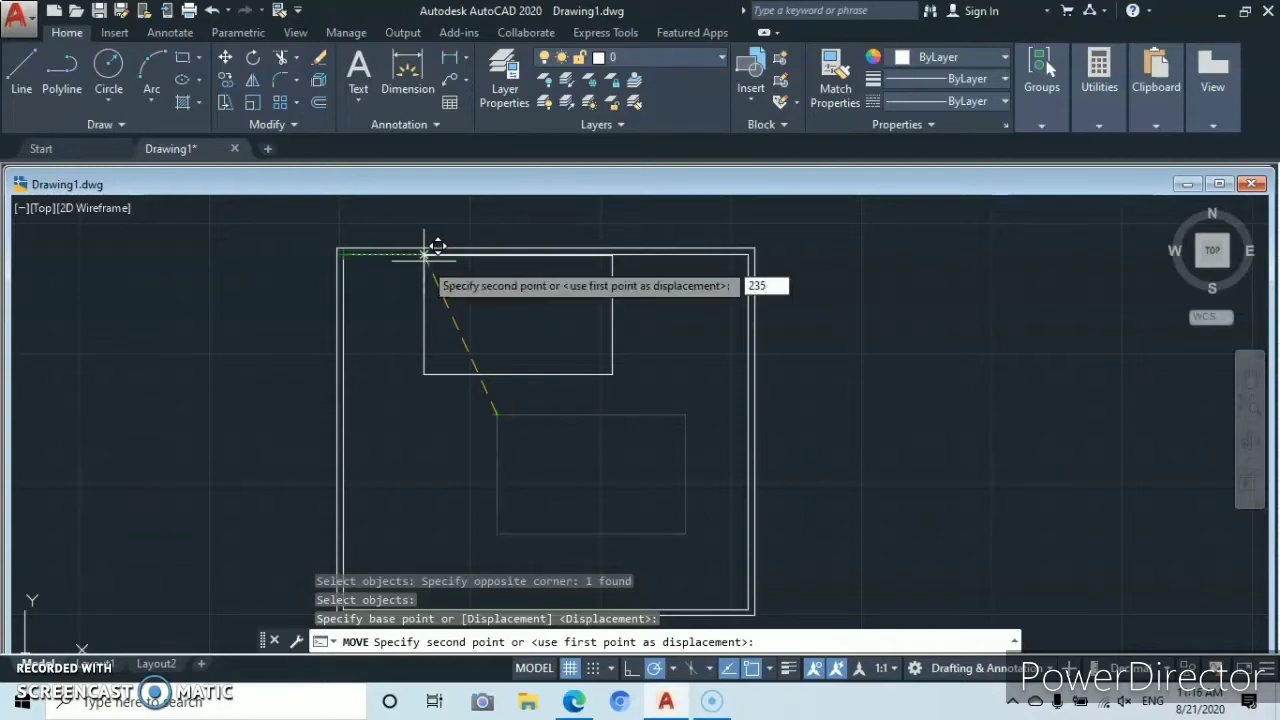
{"action": "key", "text": "Return"}
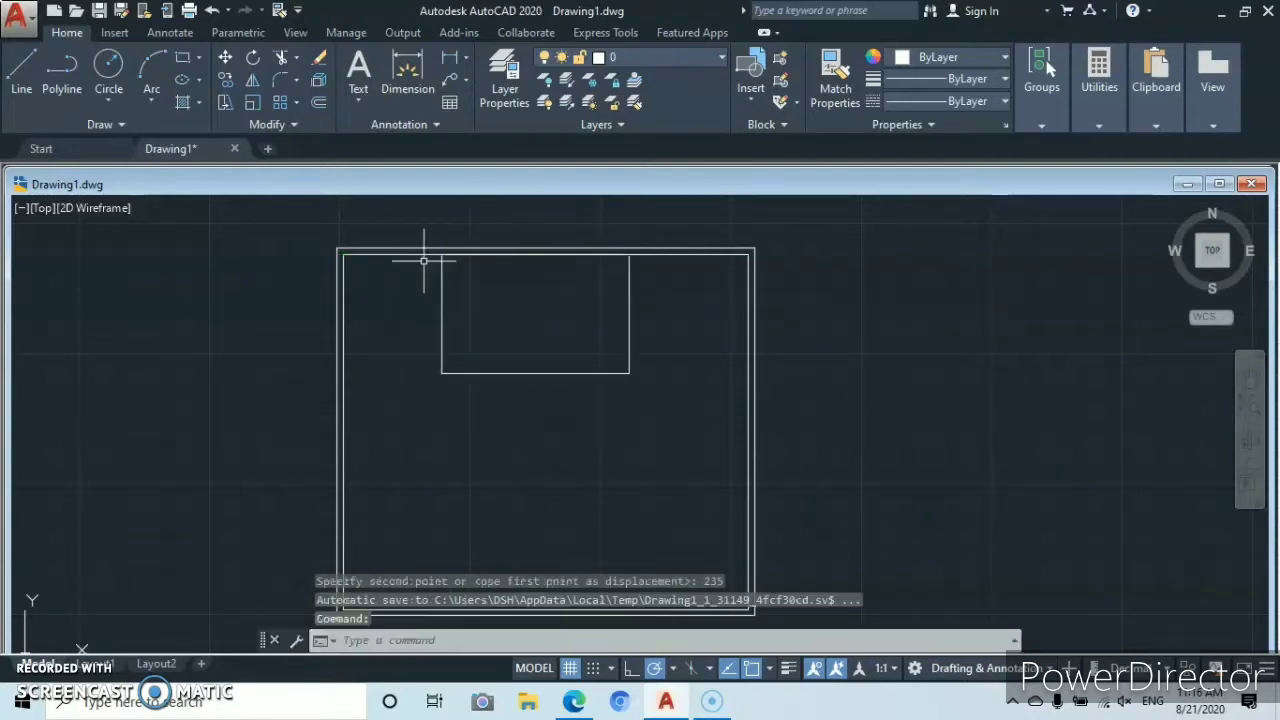
- Explode the small inner rectangle into separate lines
{"action": "left_click", "coordinate": [537, 374]}
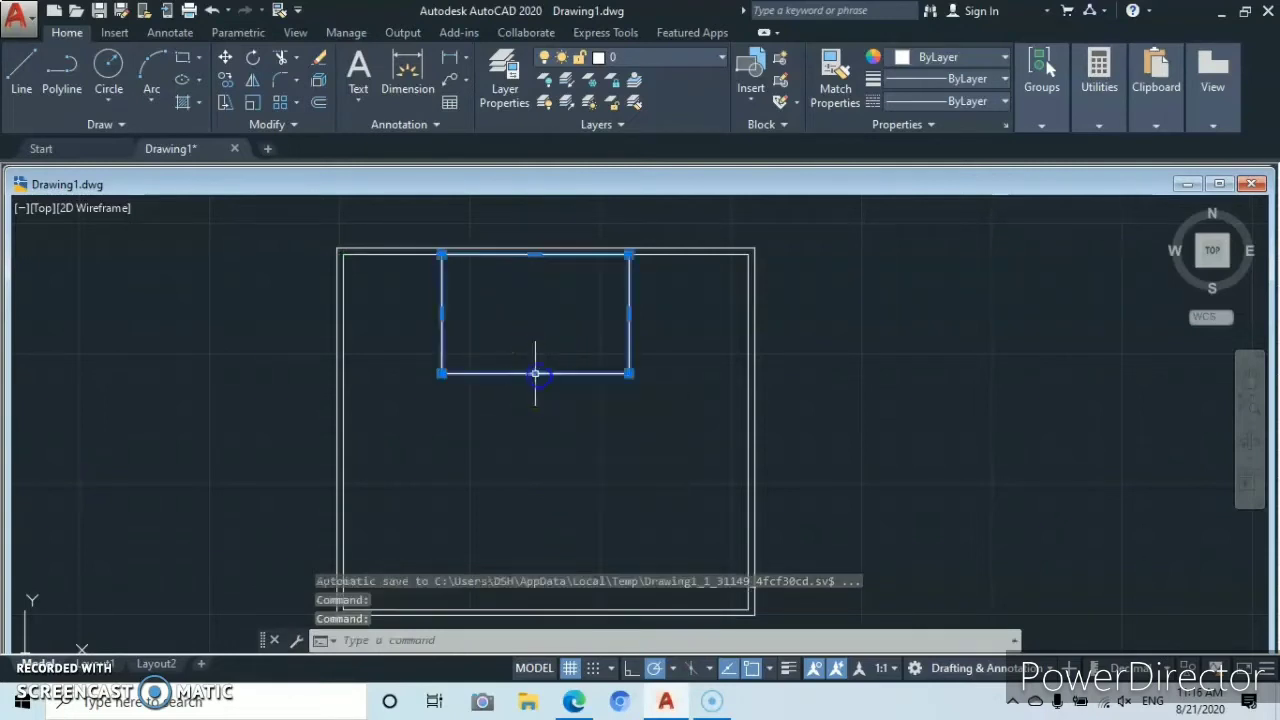
{"action": "left_click", "coordinate": [295, 124]}
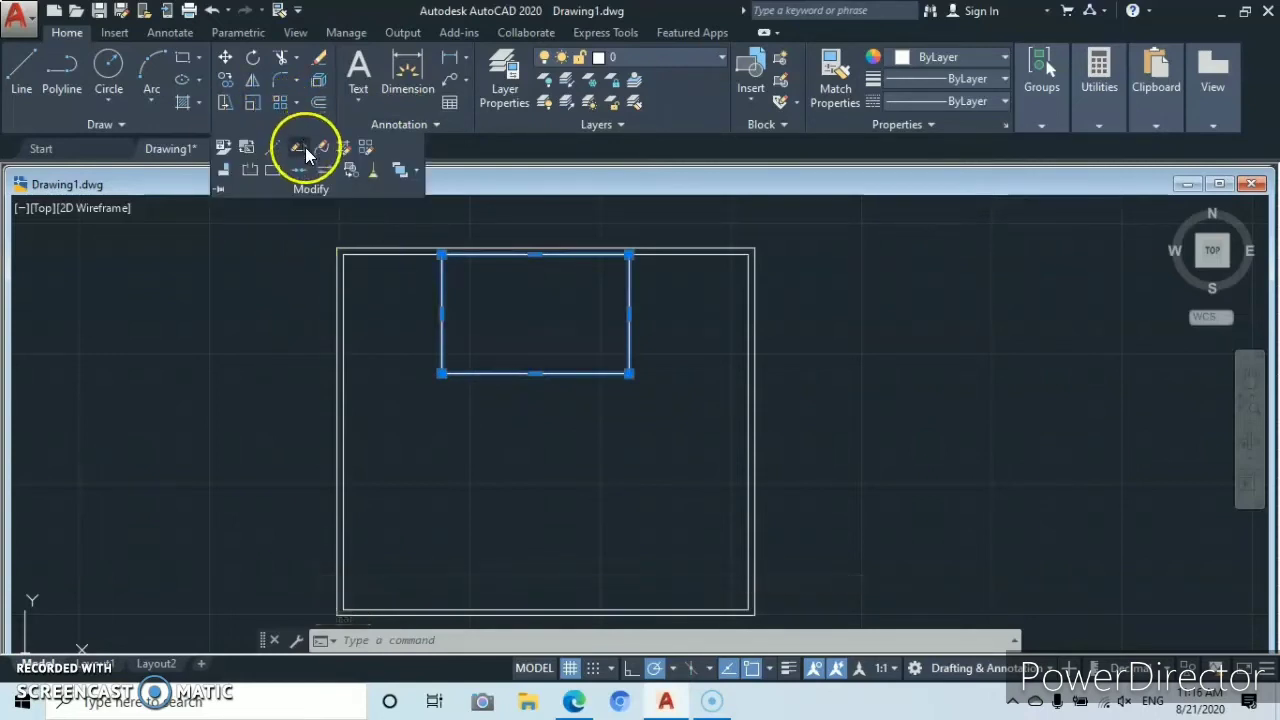
{"action": "left_click", "coordinate": [207, 201]}
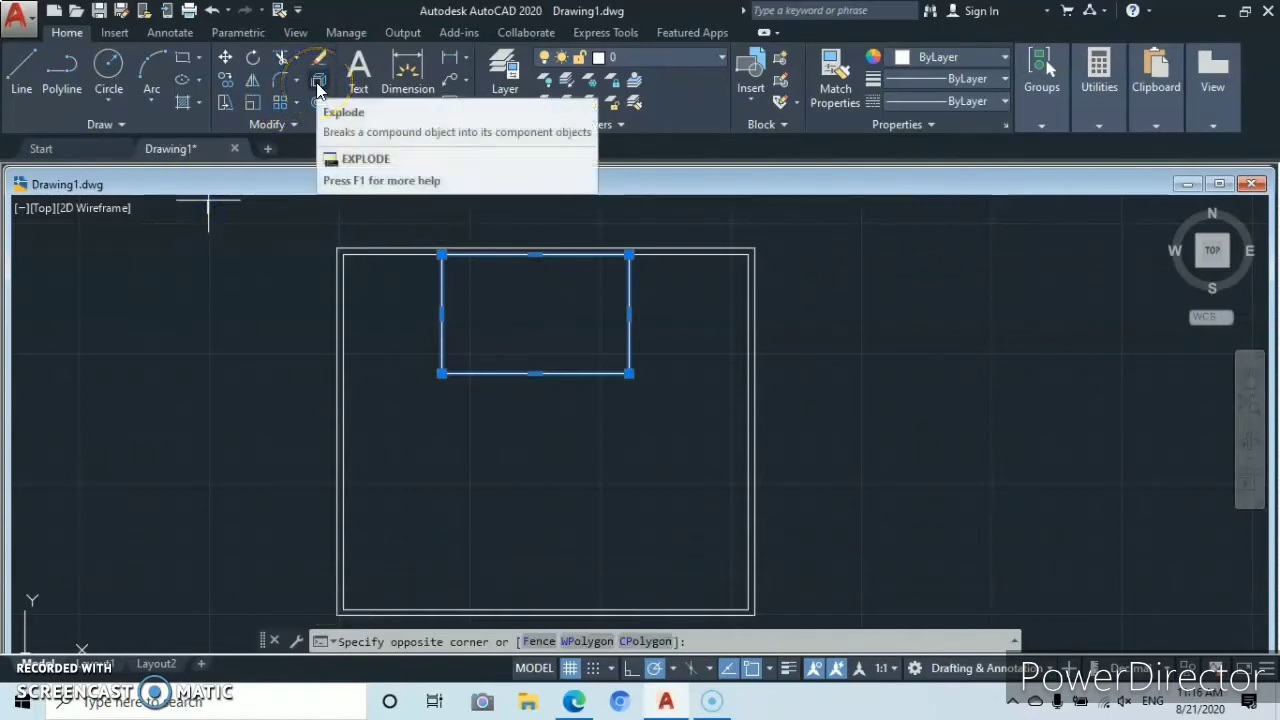
{"action": "left_click", "coordinate": [317, 90]}
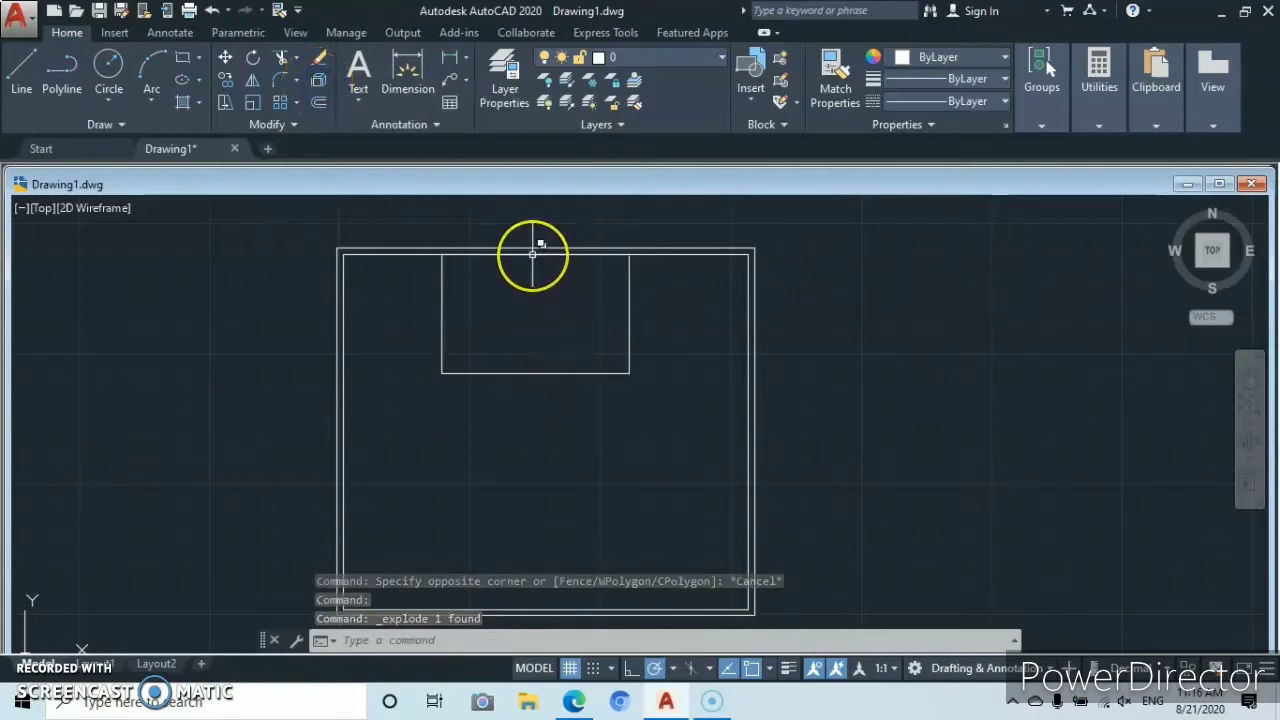
- Erase the exploded rectangle's top line where it overlaps the inner top wall line
{"action": "mouse_move", "coordinate": [533, 254]}
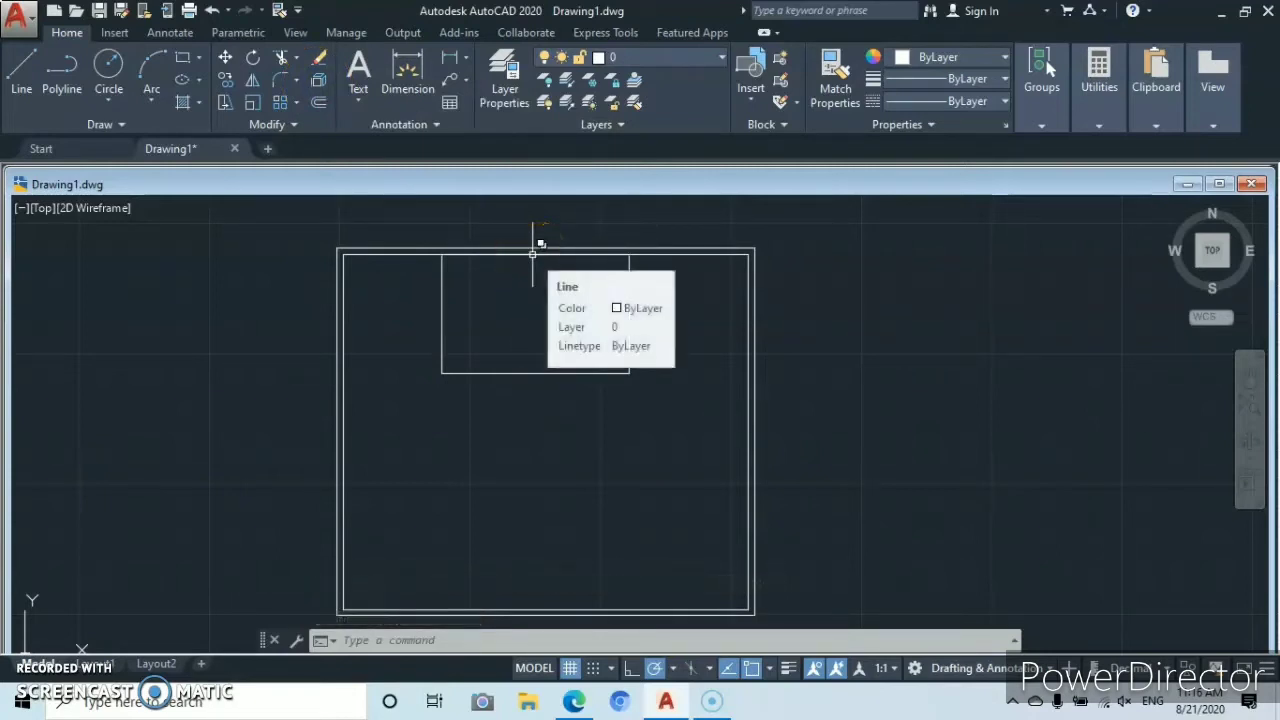
{"action": "left_click", "coordinate": [533, 255]}
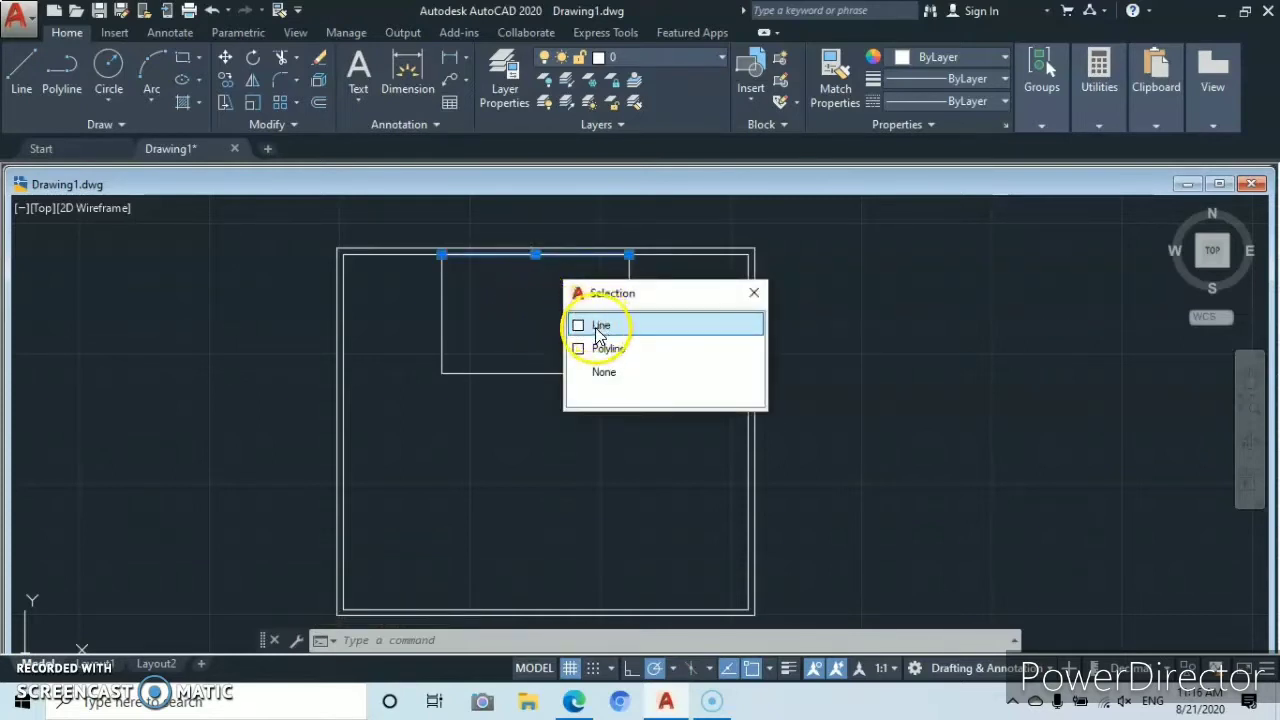
{"action": "left_click", "coordinate": [598, 326]}
{"action": "right_click", "coordinate": [871, 467]}
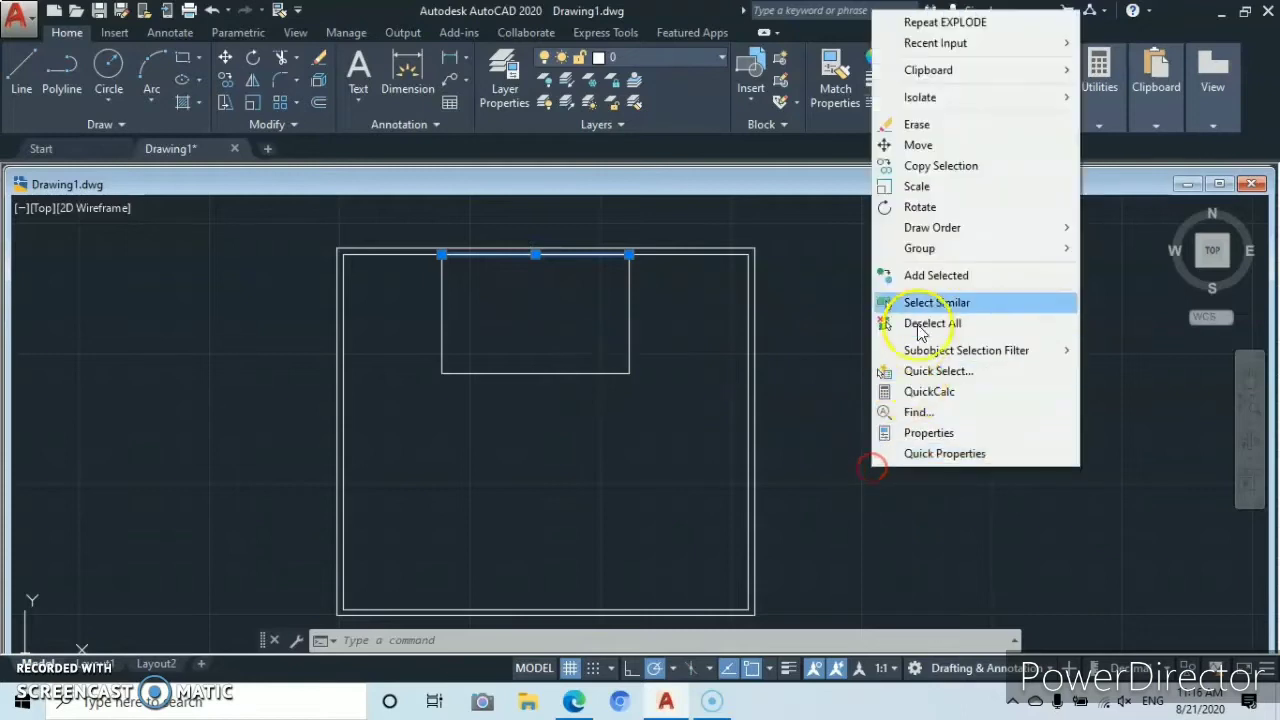
{"action": "left_click", "coordinate": [935, 124]}
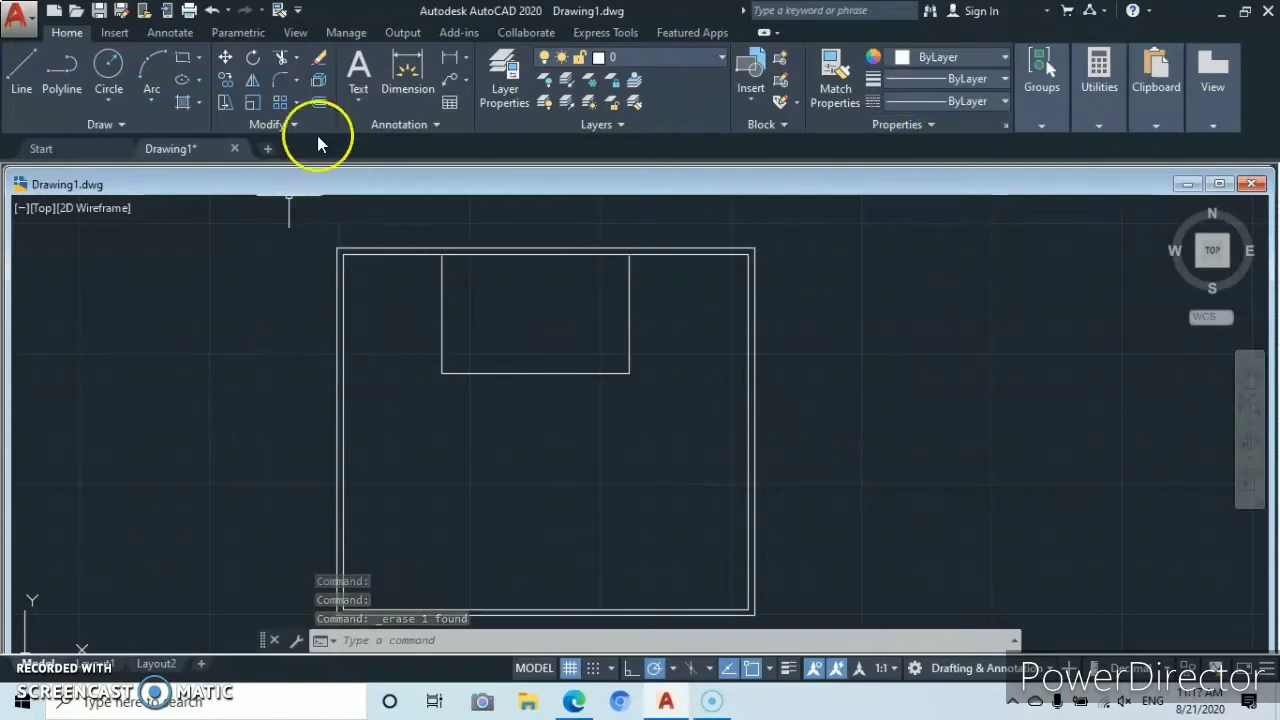
- Offset the small rectangle's left line 235 to the right to form a divider between two rooms
{"action": "left_click", "coordinate": [320, 100]}
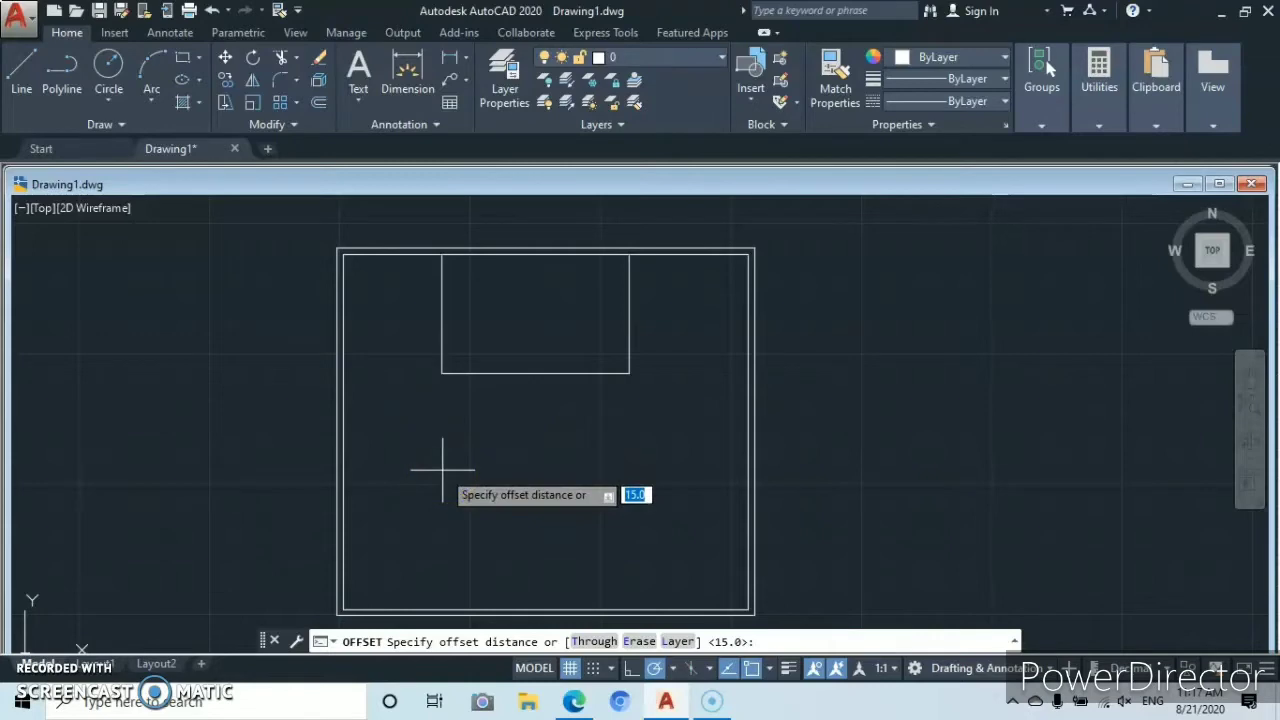
{"action": "type", "text": "23"}
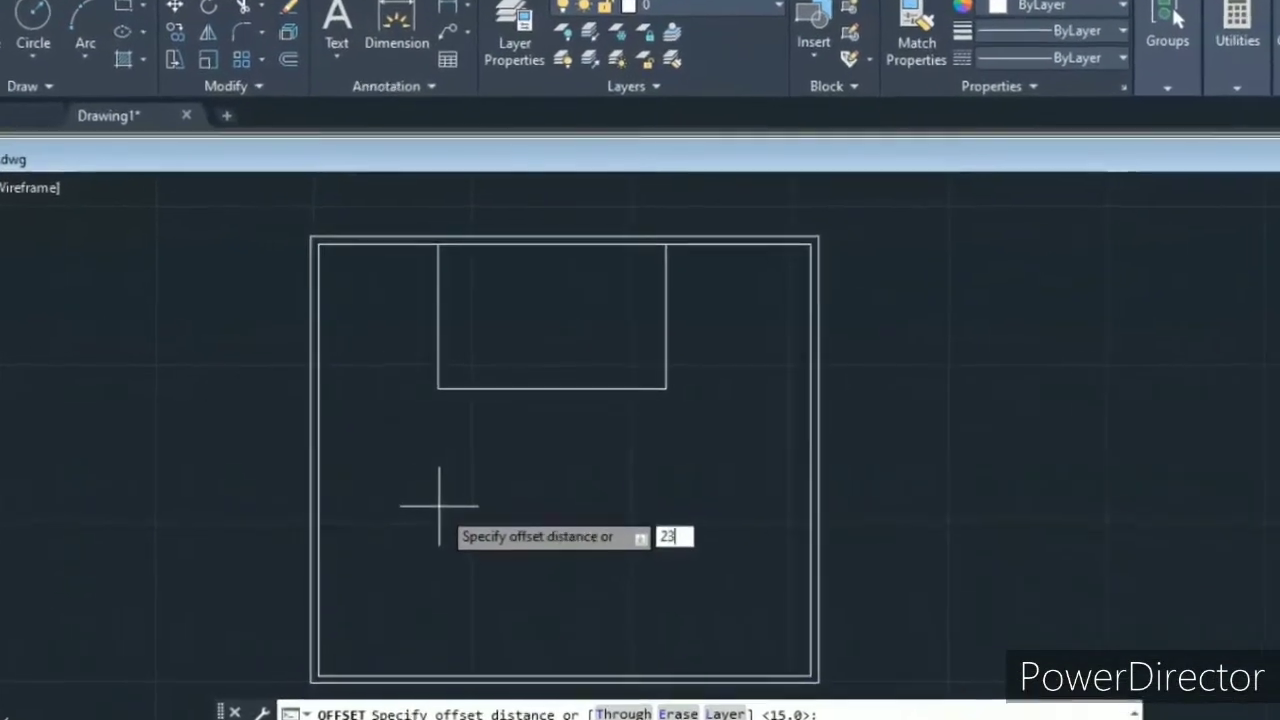
{"action": "type", "text": "5"}
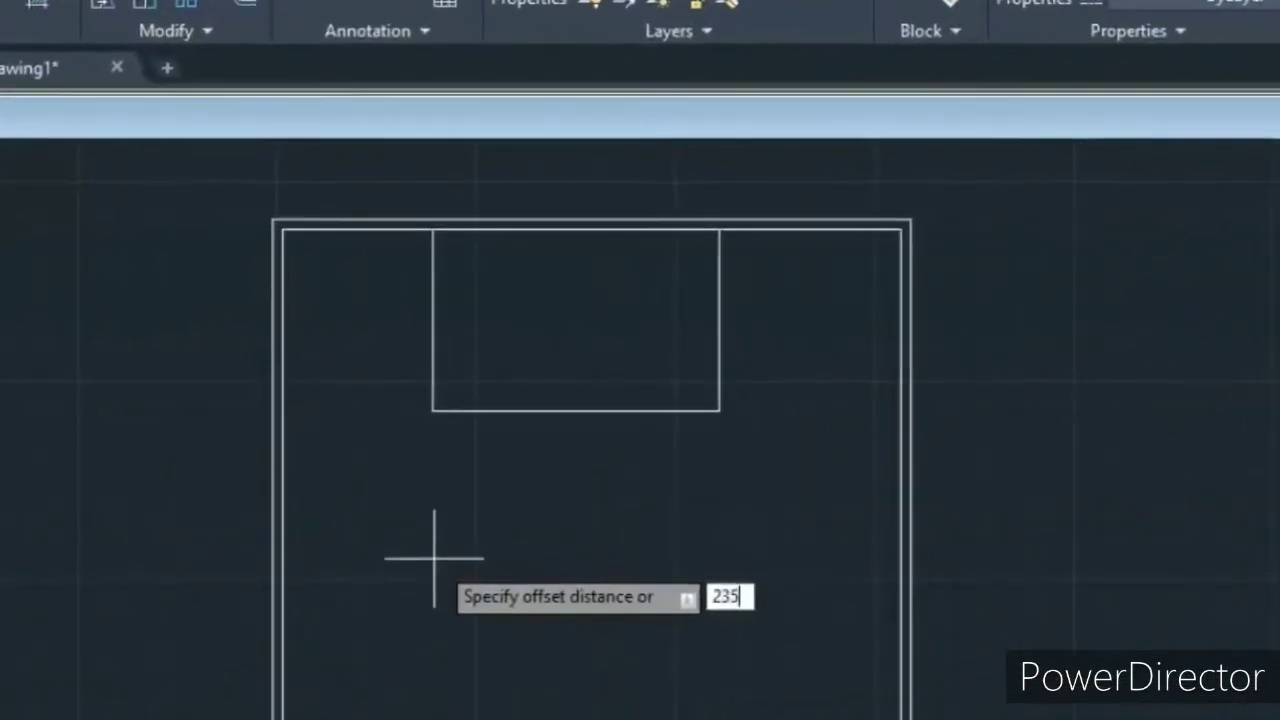
{"action": "key", "text": "Return"}
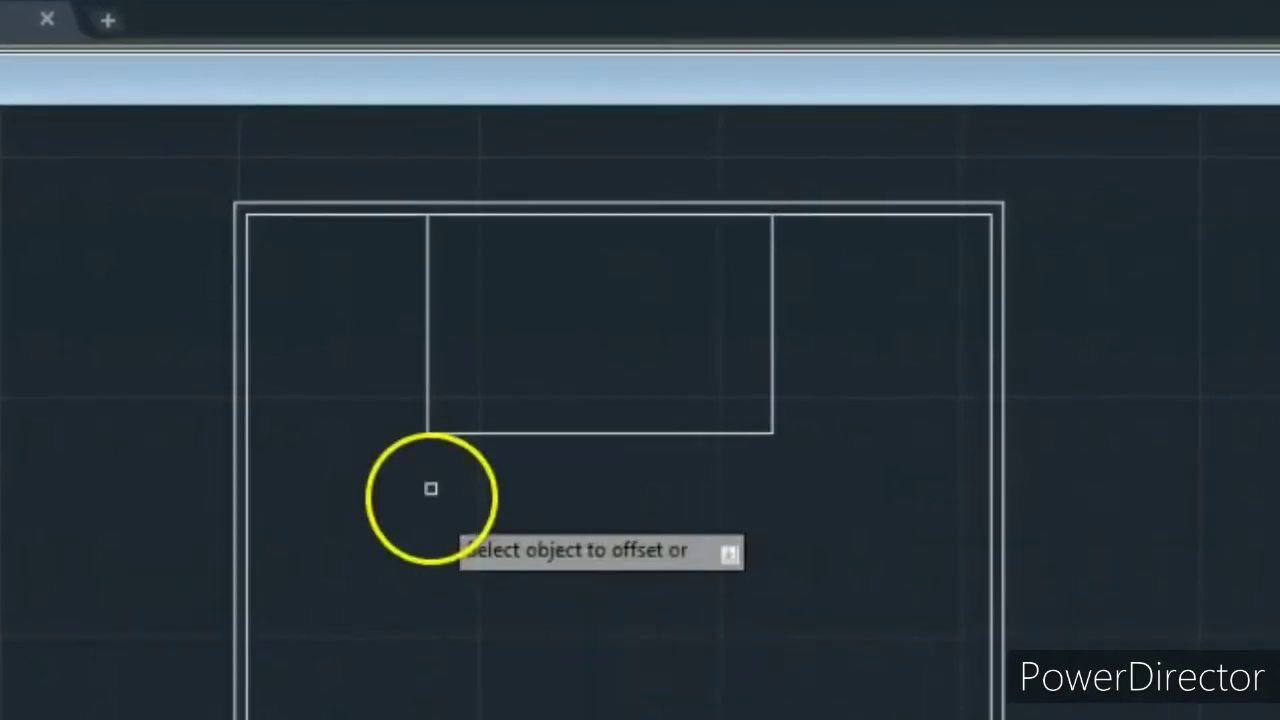
{"action": "left_click", "coordinate": [426, 331]}
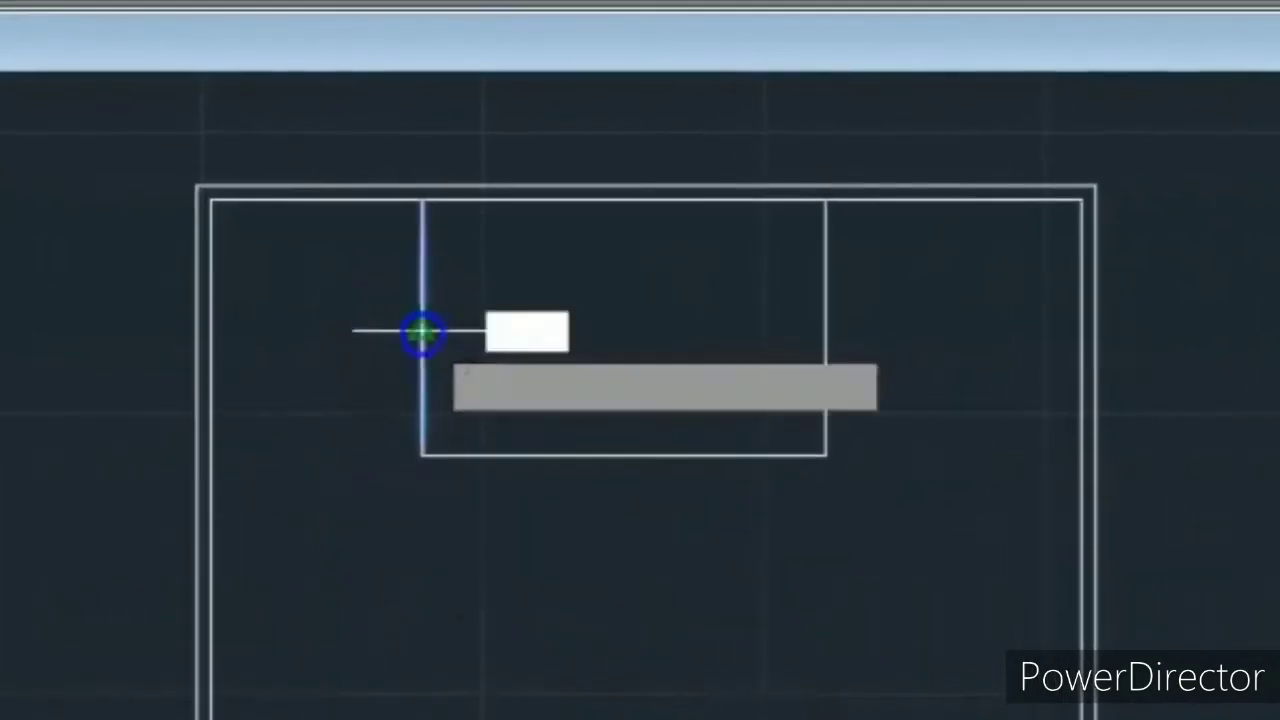
{"action": "left_click", "coordinate": [636, 329]}
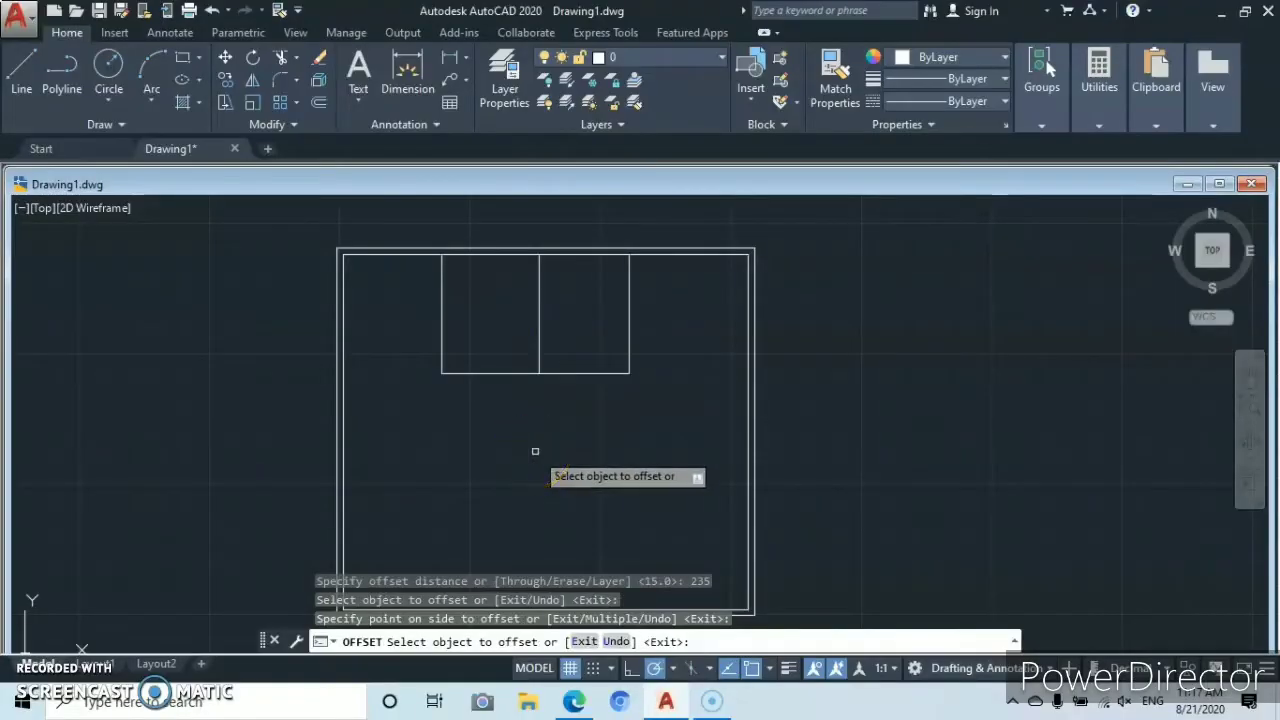
{"action": "key", "text": "Escape"}
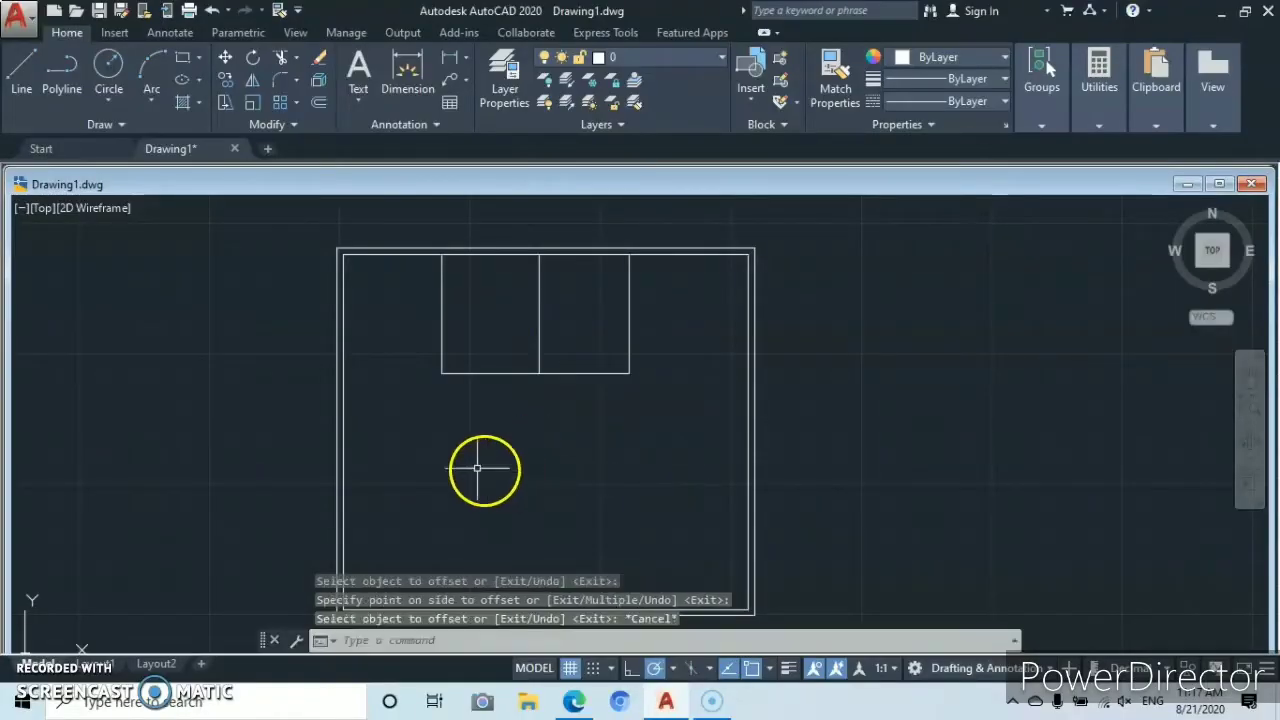
- Offset the small rectangle's right line and the middle divider 15 to the left, and its bottom line 15 upward
{"action": "left_click", "coordinate": [319, 102]}
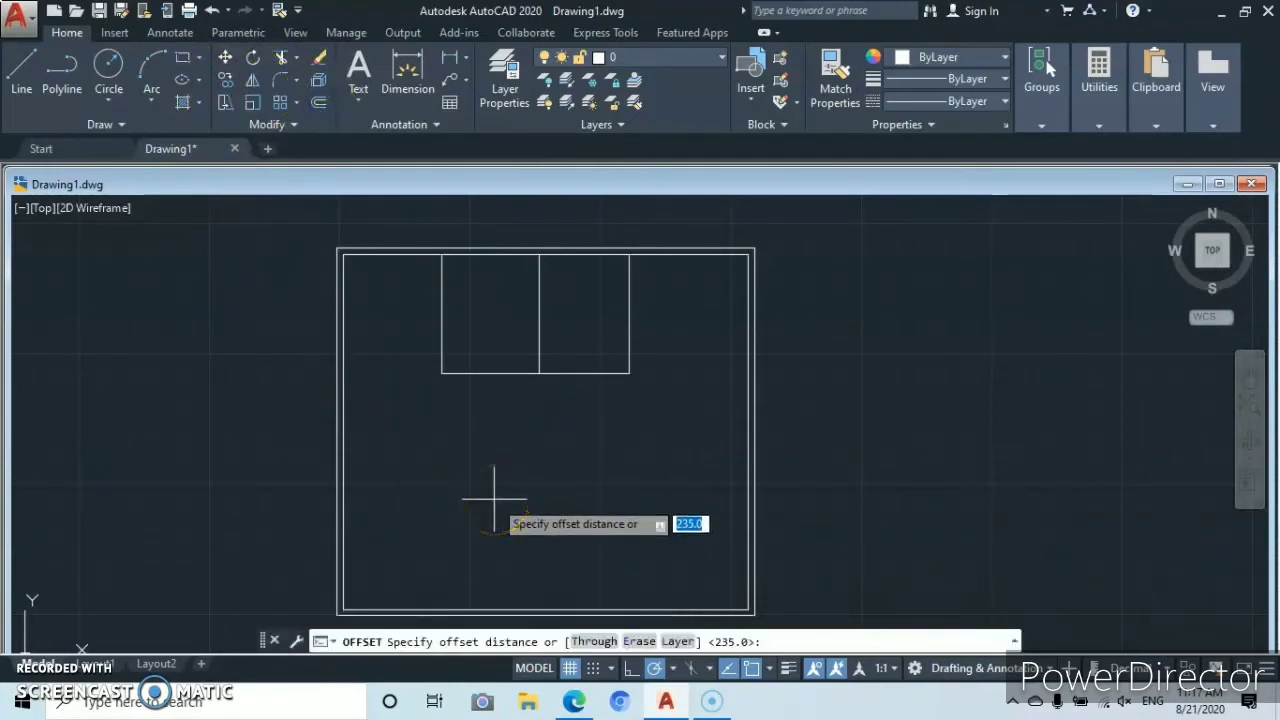
{"action": "type", "text": "15"}
{"action": "key", "text": "Return"}
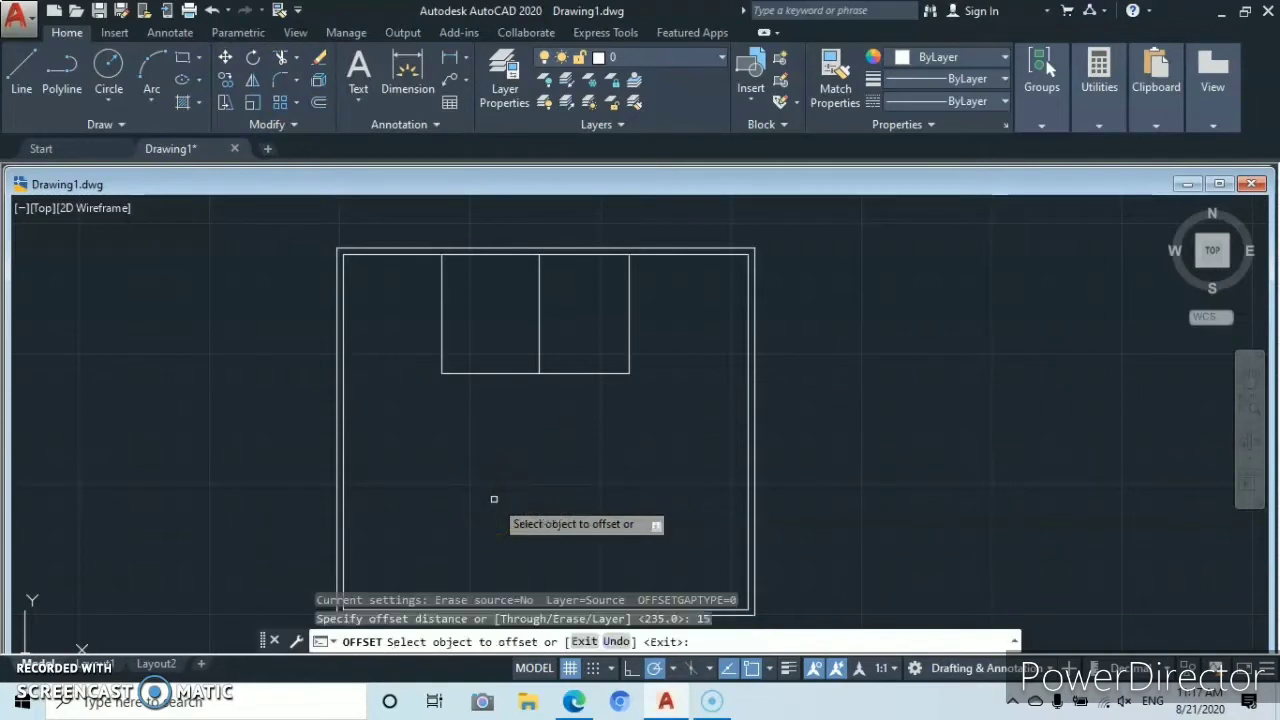
{"action": "left_click", "coordinate": [628, 329]}
{"action": "left_click", "coordinate": [509, 338]}
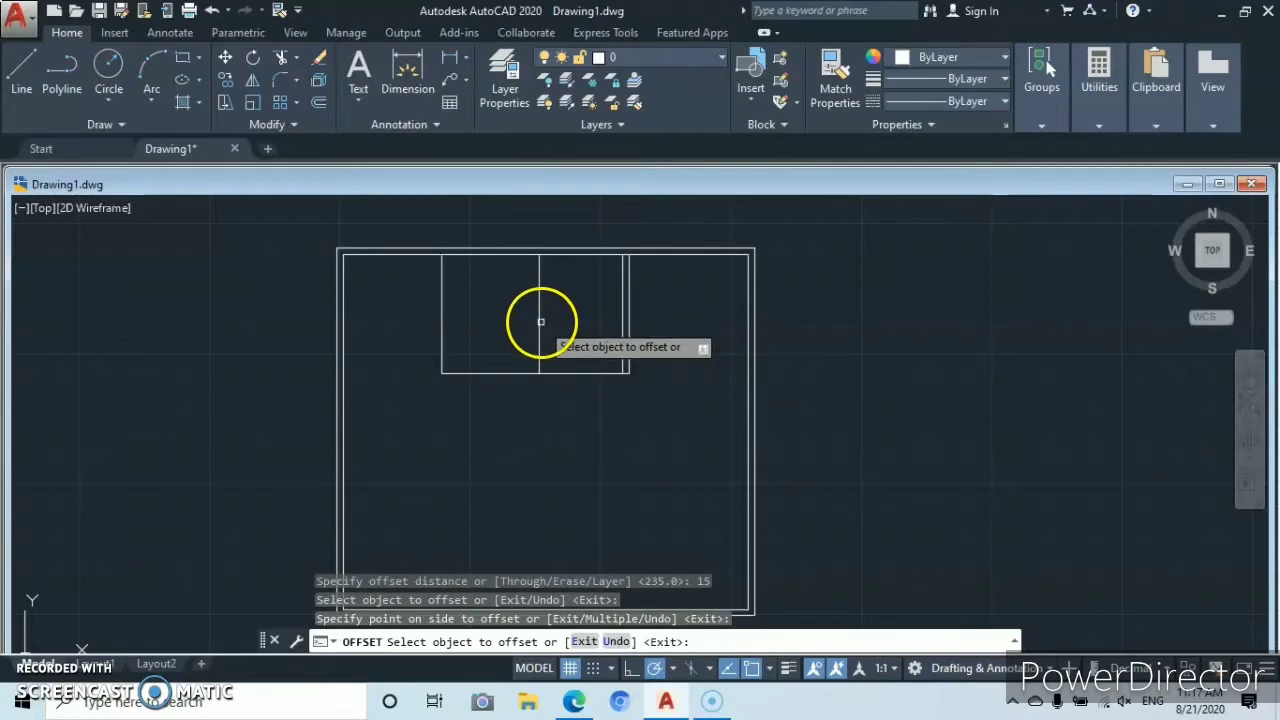
{"action": "left_click", "coordinate": [540, 322]}
{"action": "left_click", "coordinate": [515, 328]}
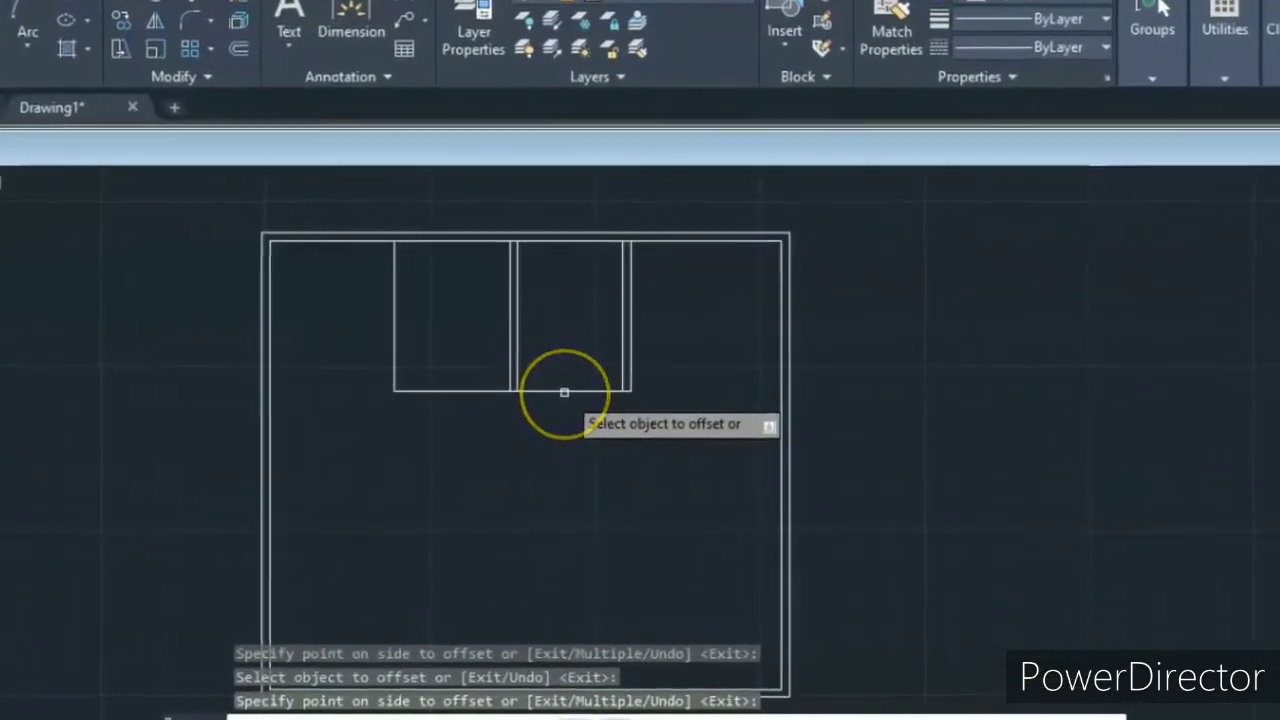
{"action": "left_click", "coordinate": [564, 390]}
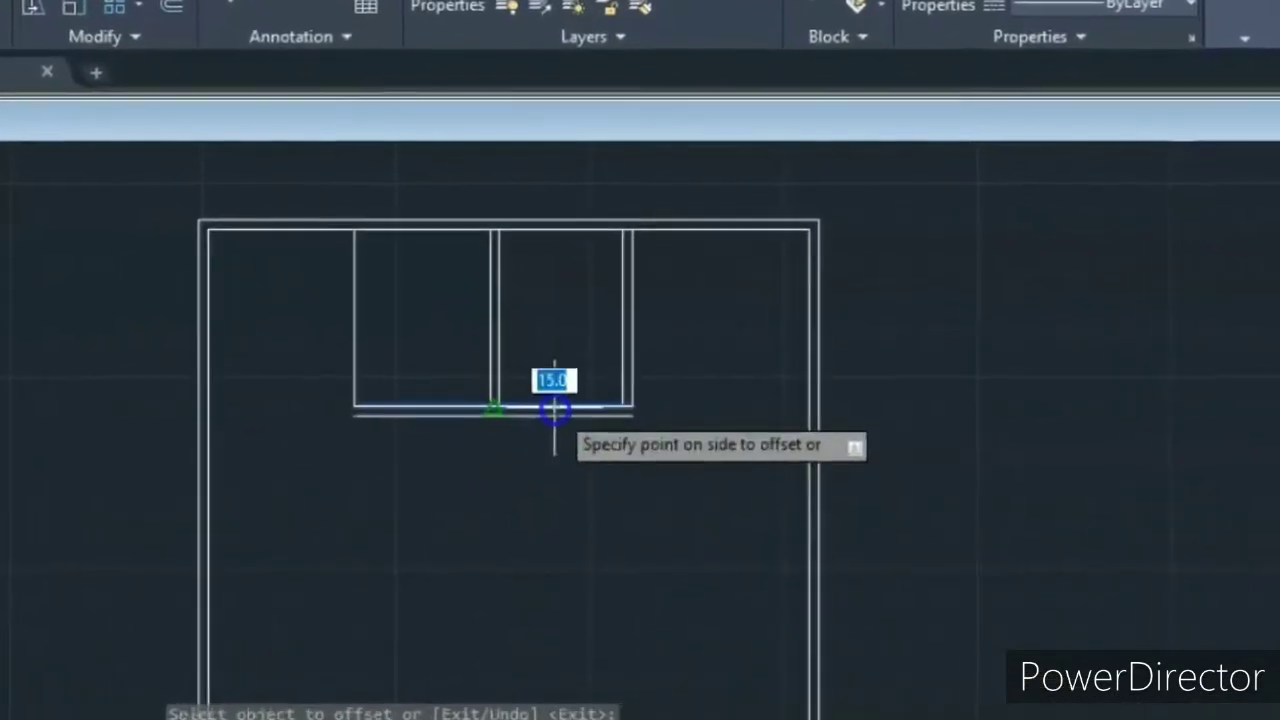
{"action": "left_click", "coordinate": [548, 362]}
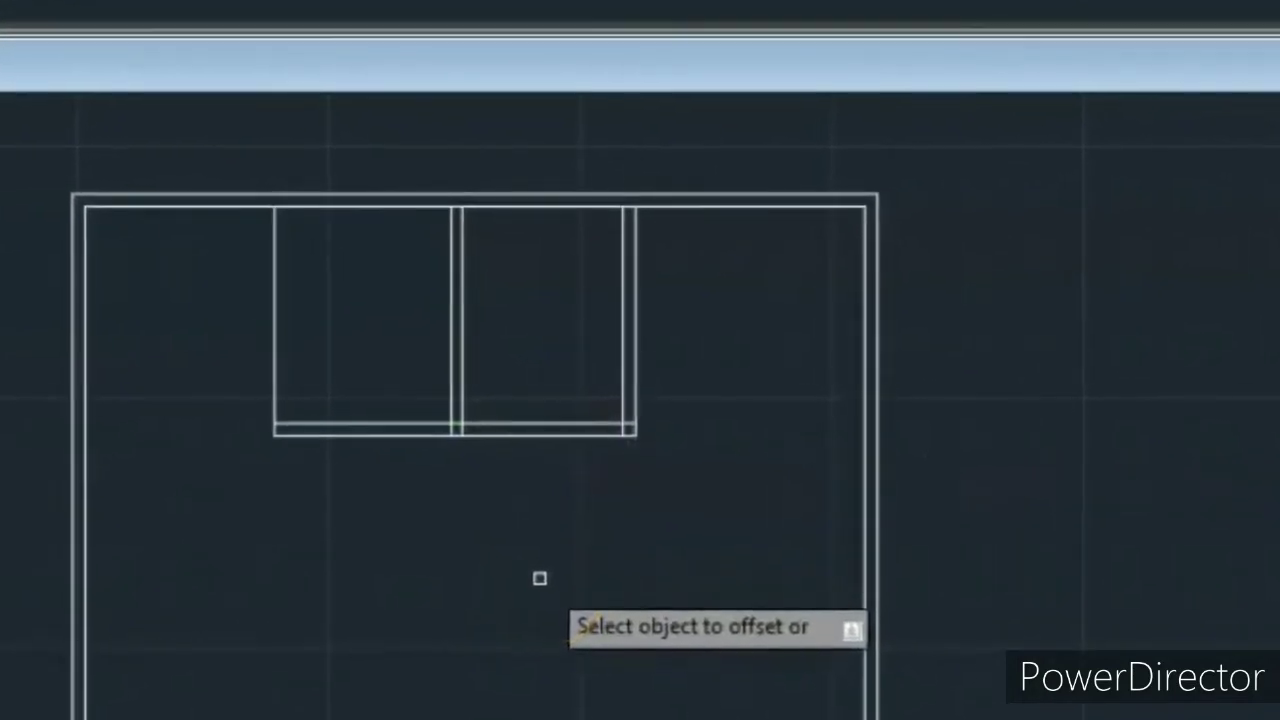
{"action": "key", "text": "Escape"}
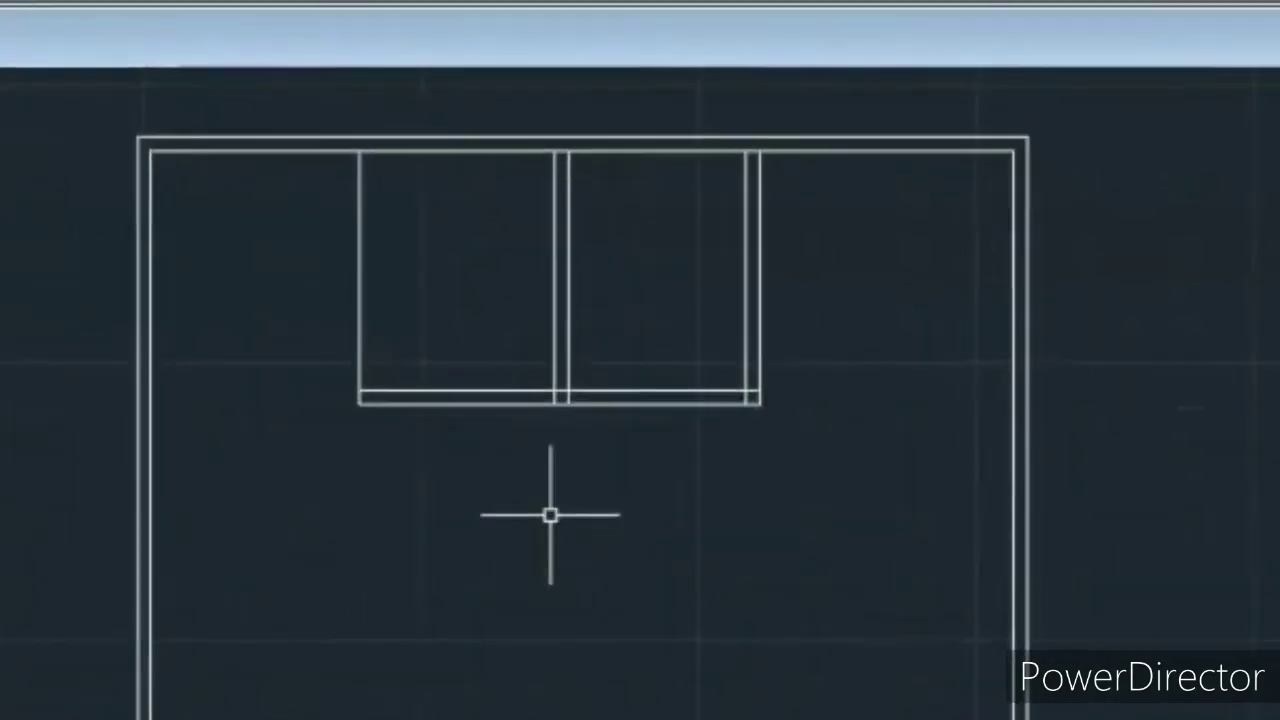
- Stretch the right ends of both horizontal lines below the small rooms to the inner right wall line
{"action": "left_click", "coordinate": [697, 400]}
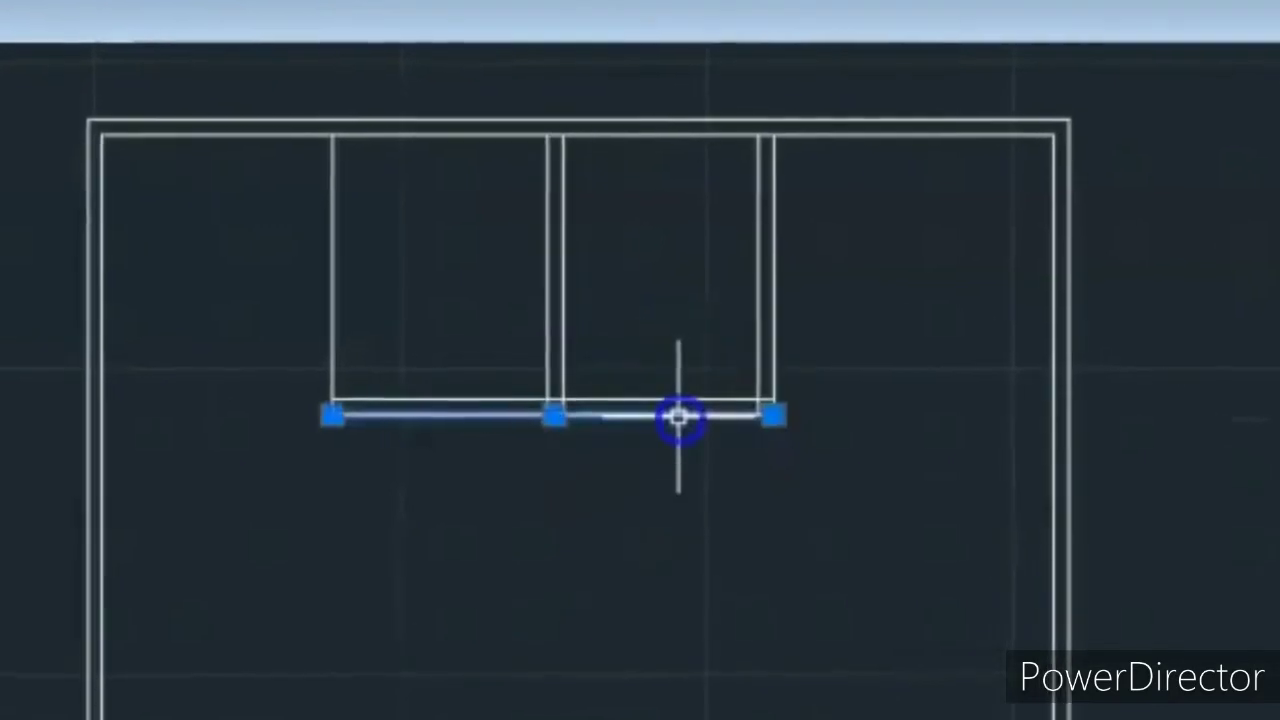
{"action": "left_click", "coordinate": [787, 426]}
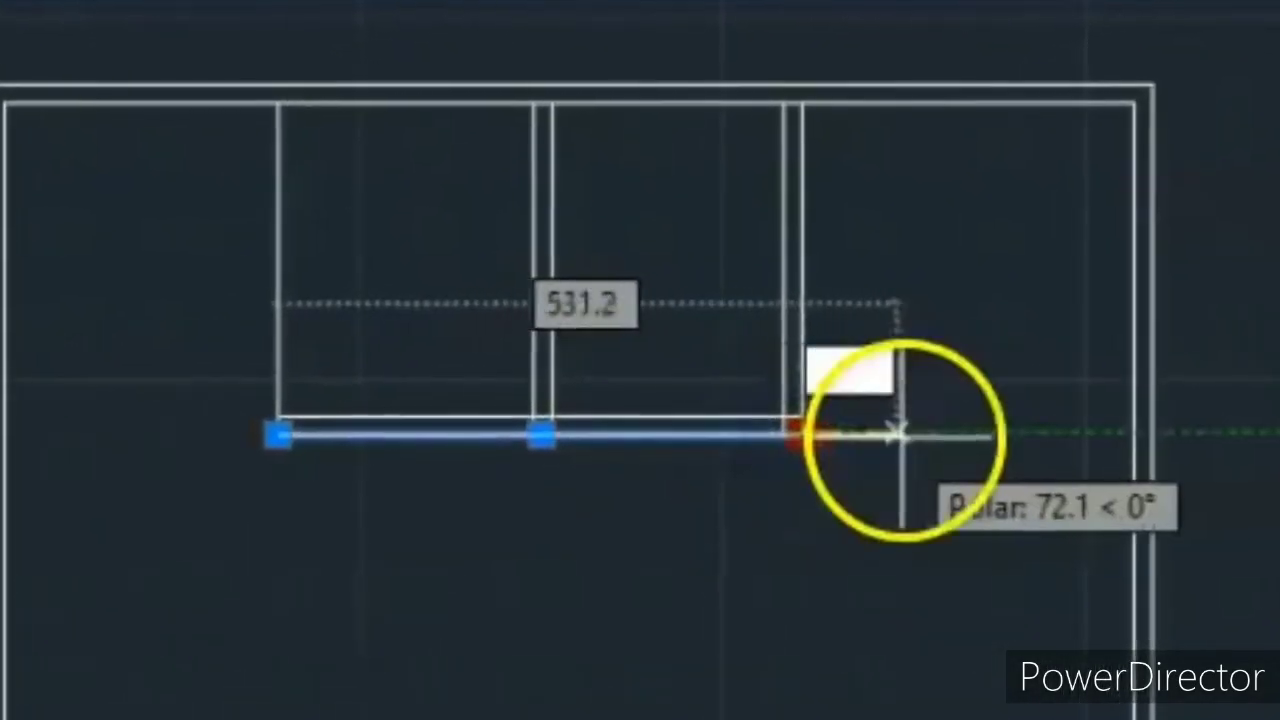
{"action": "left_click", "coordinate": [1135, 435]}
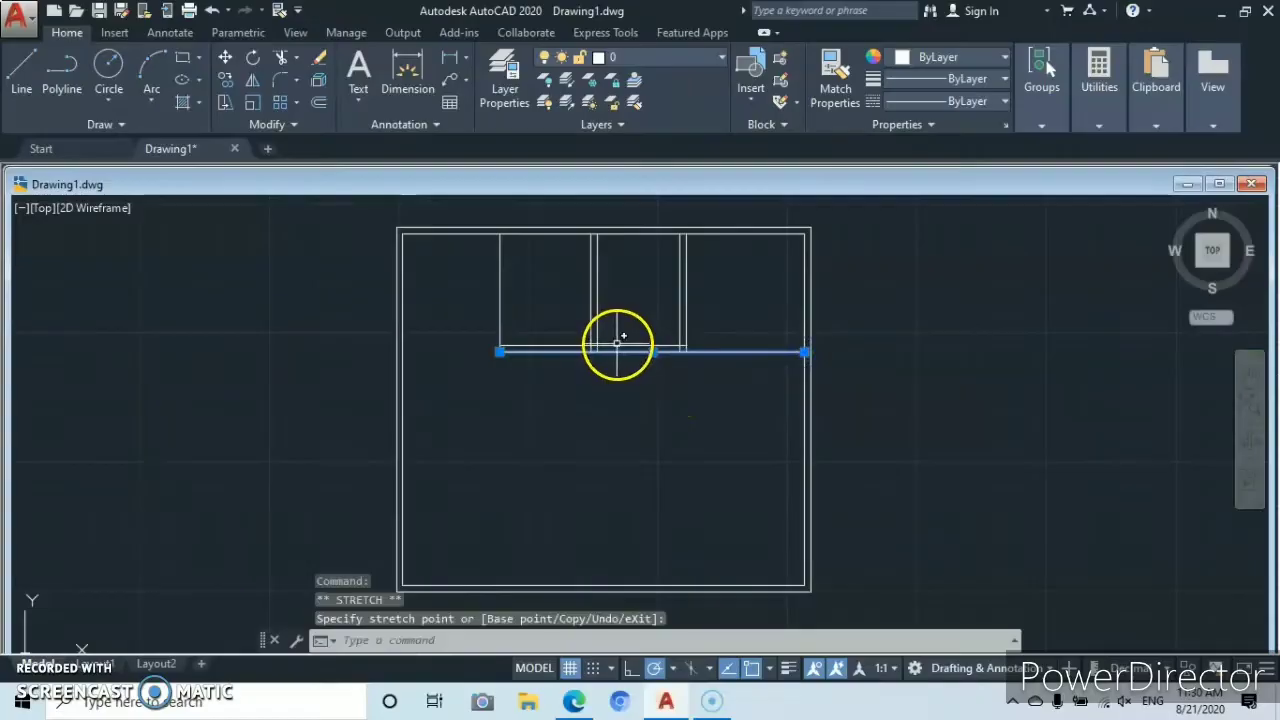
{"action": "left_click", "coordinate": [677, 340]}
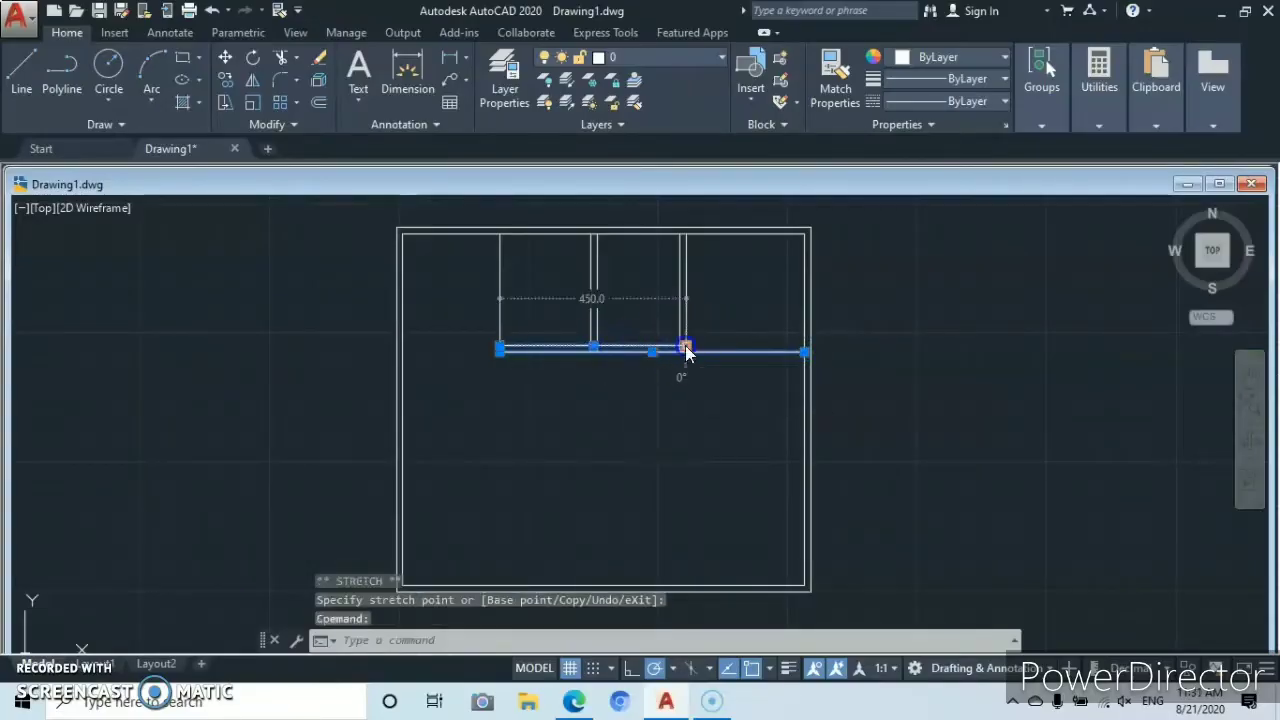
{"action": "left_click", "coordinate": [686, 348]}
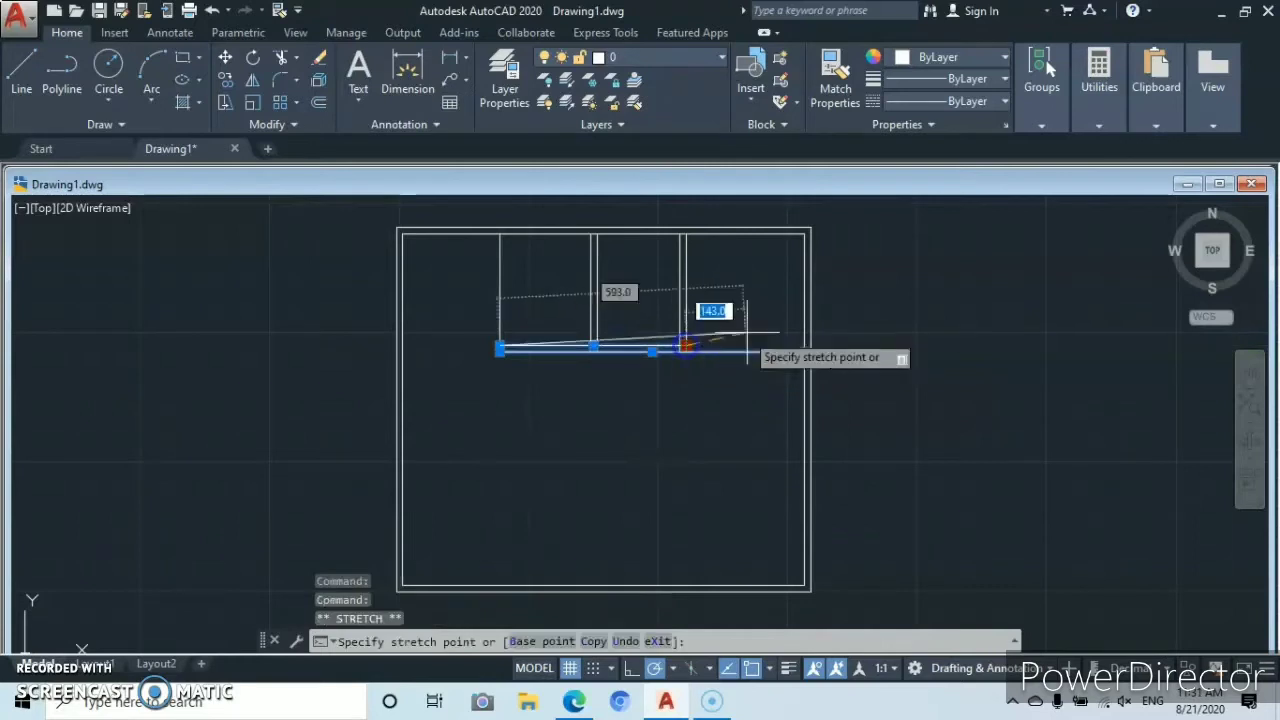
{"action": "left_click", "coordinate": [805, 345]}
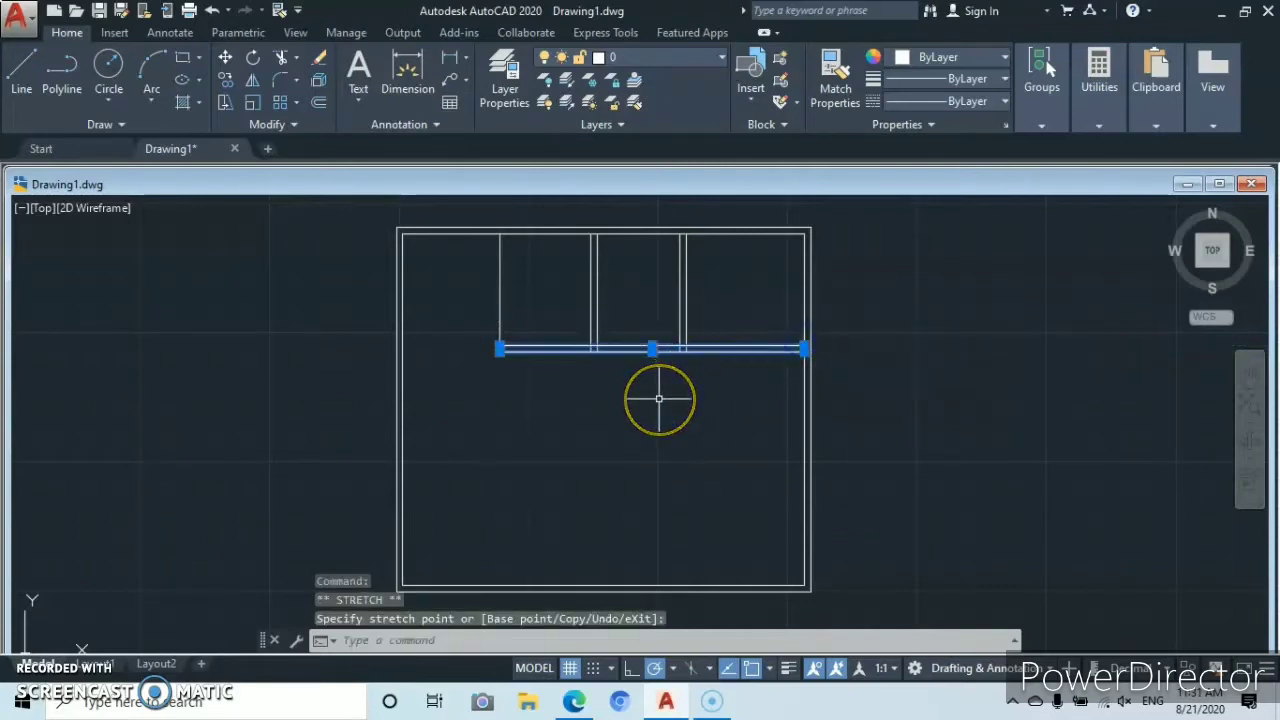
{"action": "key", "text": "Escape"}
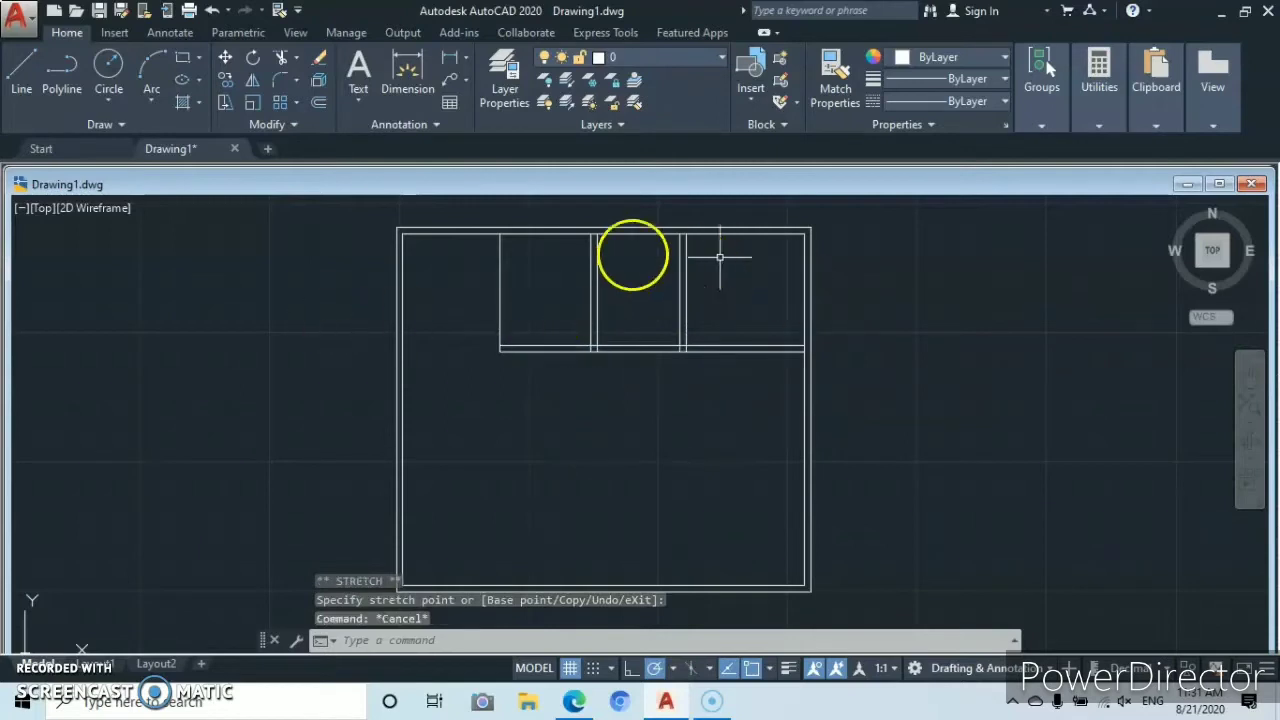
- Draw a line starting 165 left of the inner right wall on the lower partition line, 400 down, and across to the inner right wall
{"action": "left_click", "coordinate": [21, 82]}
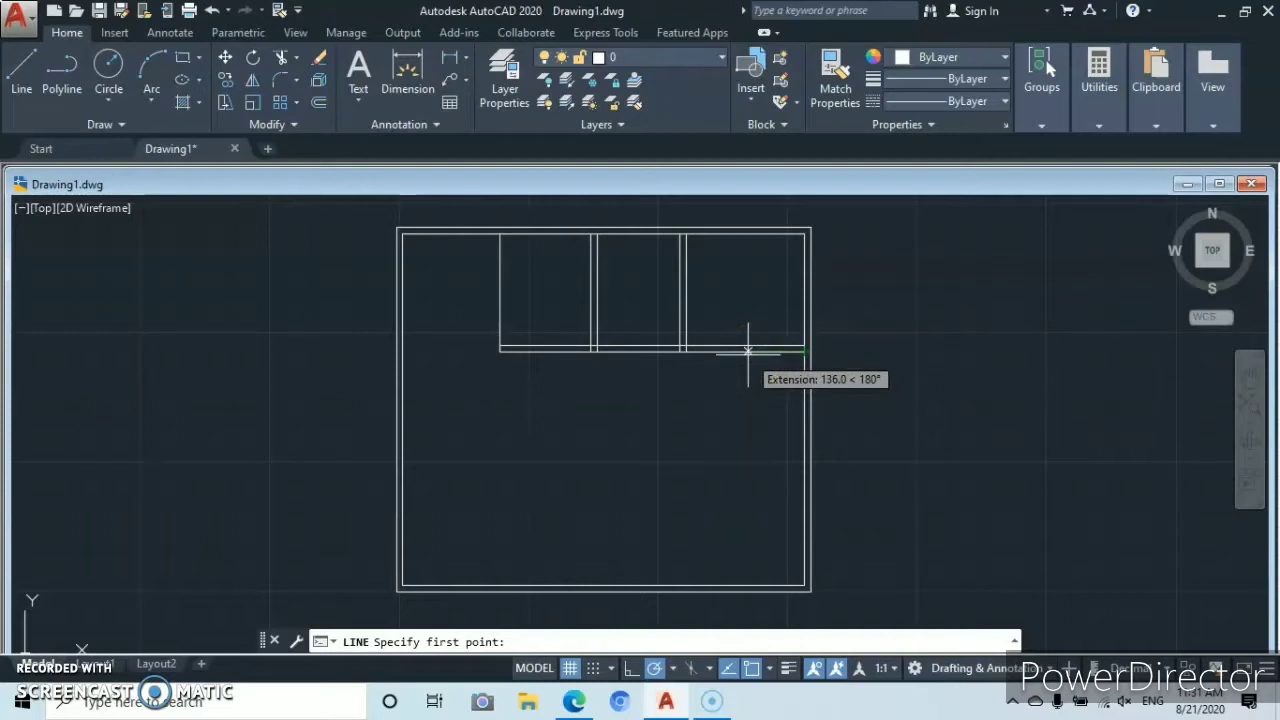
{"action": "type", "text": "65"}
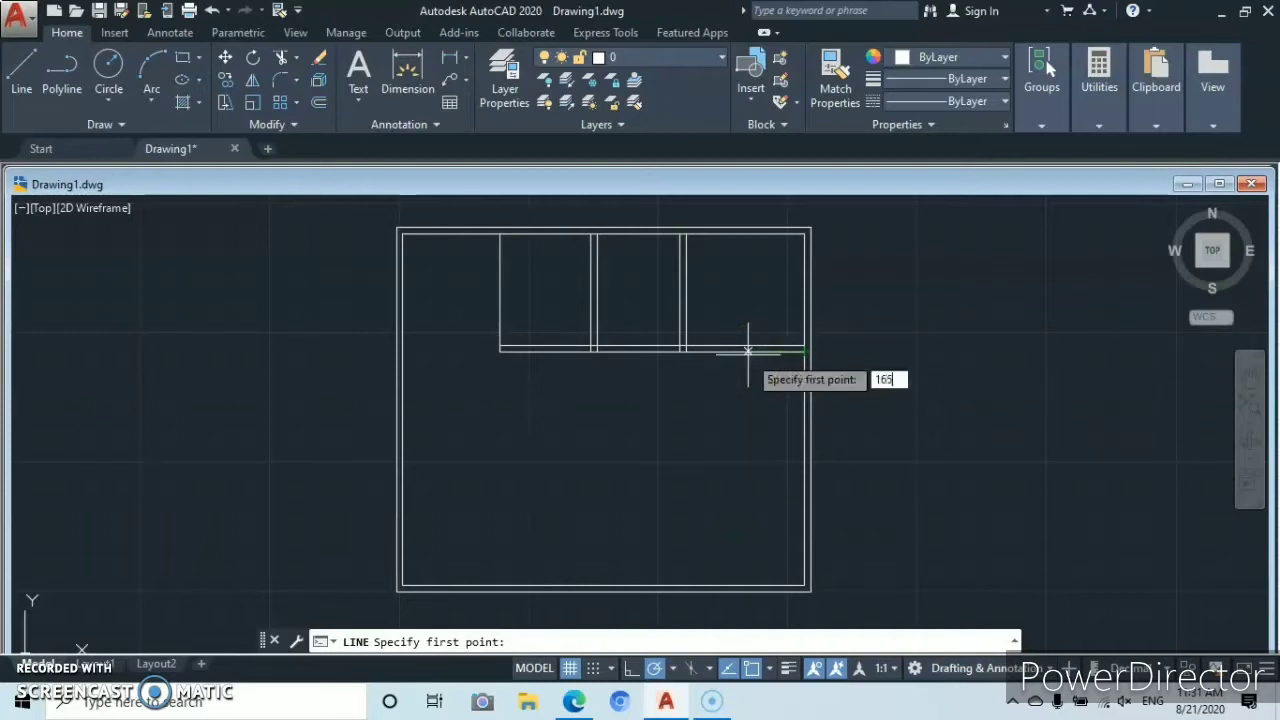
{"action": "key", "text": "Return"}
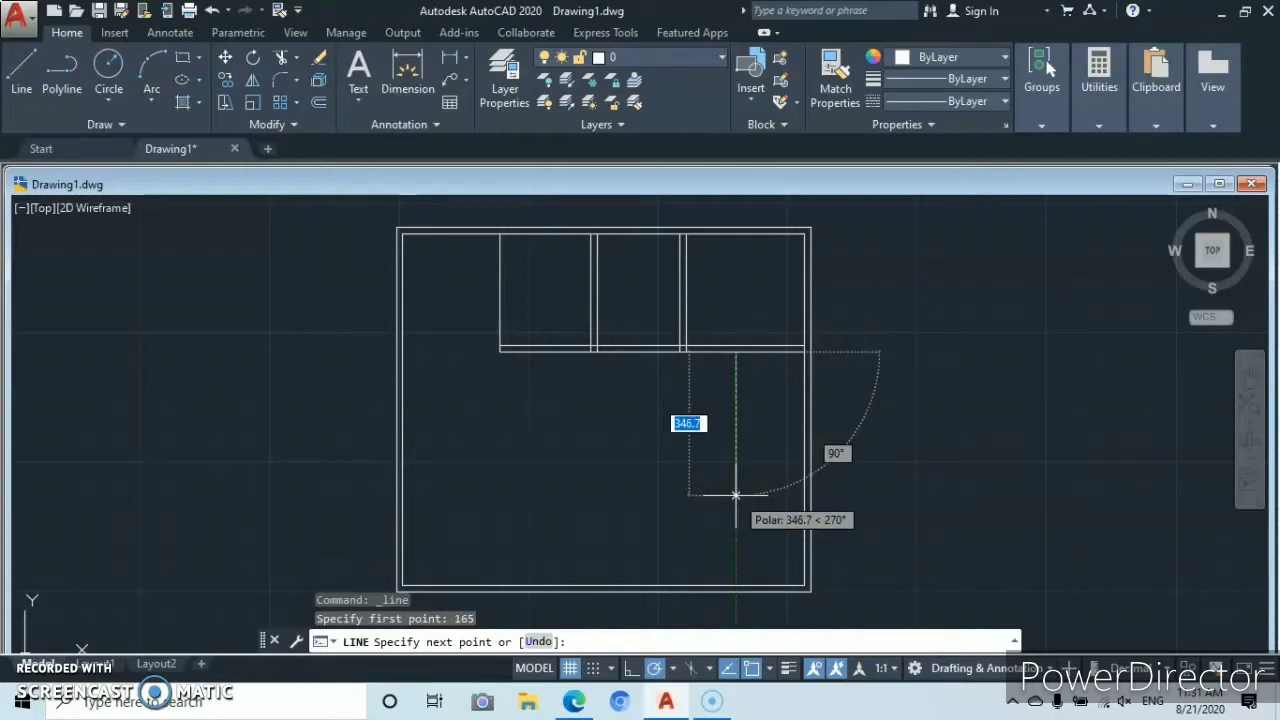
{"action": "type", "text": "400"}
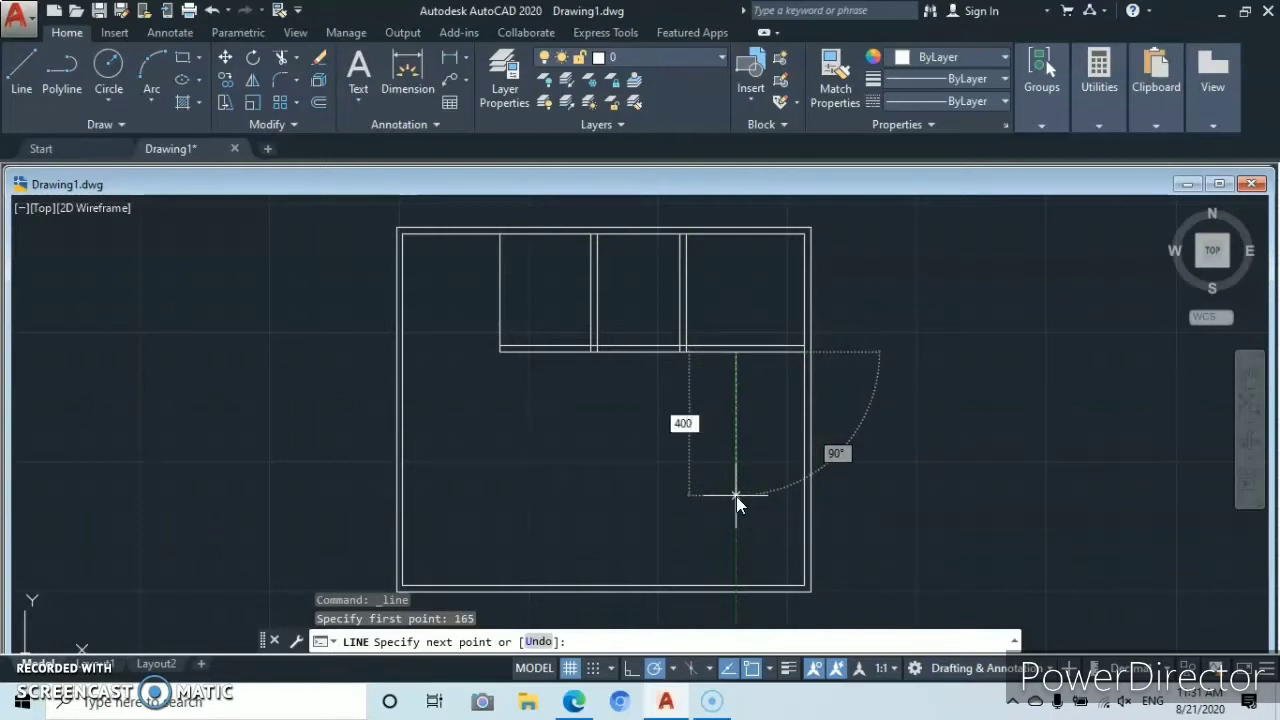
{"action": "key", "text": "Return"}
{"action": "left_click", "coordinate": [736, 516]}
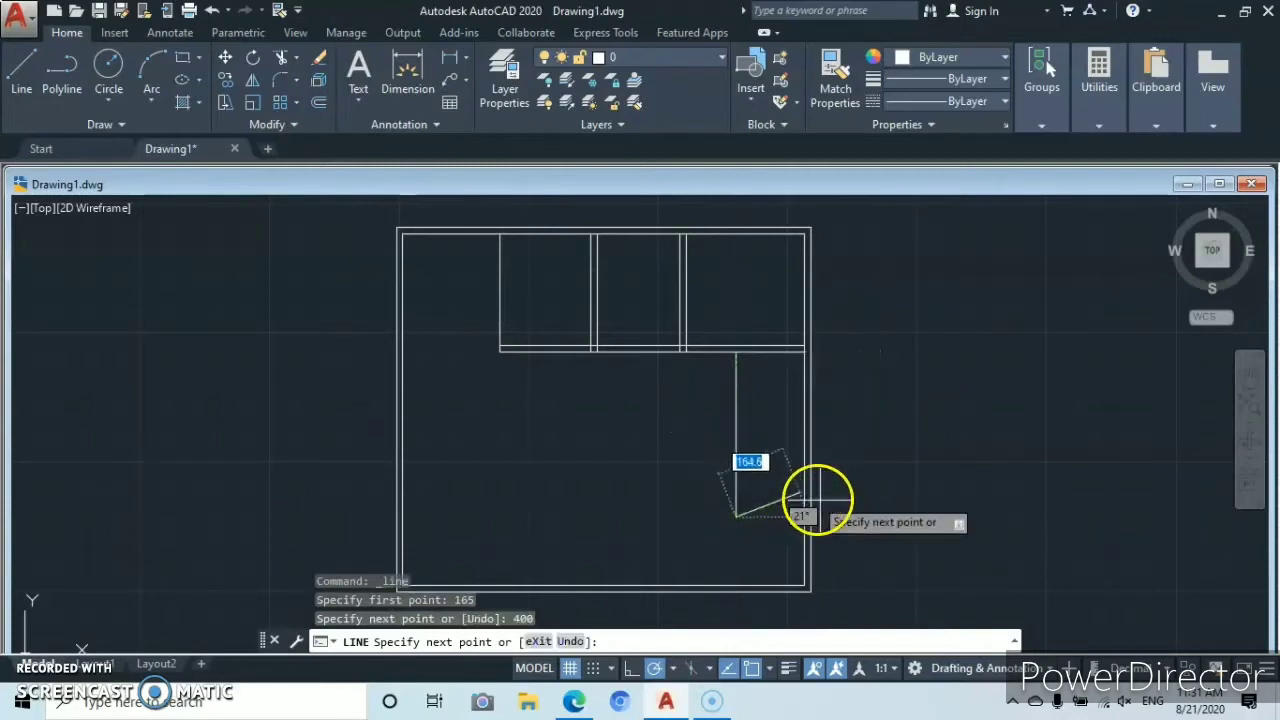
{"action": "scroll", "coordinate": [810, 522], "scroll_direction": "up", "scroll_amount": 2}
{"action": "scroll", "coordinate": [808, 522], "scroll_direction": "up", "scroll_amount": 2}
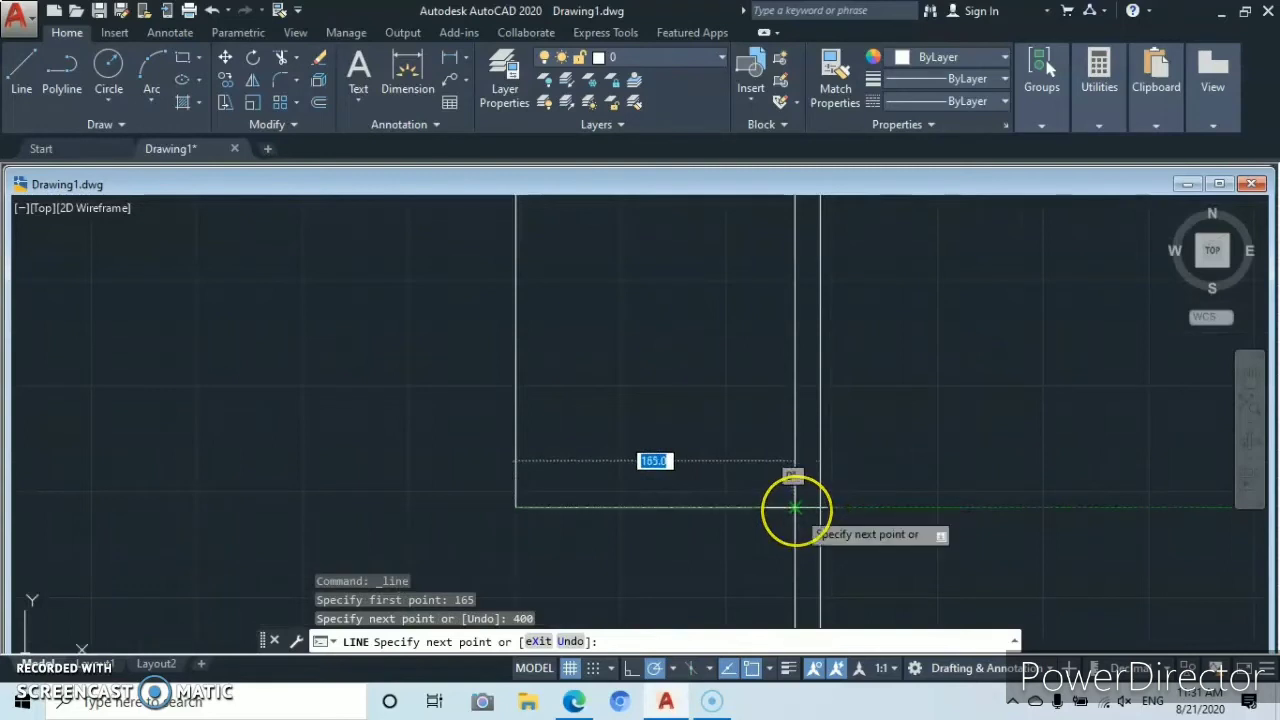
{"action": "left_click", "coordinate": [795, 508]}
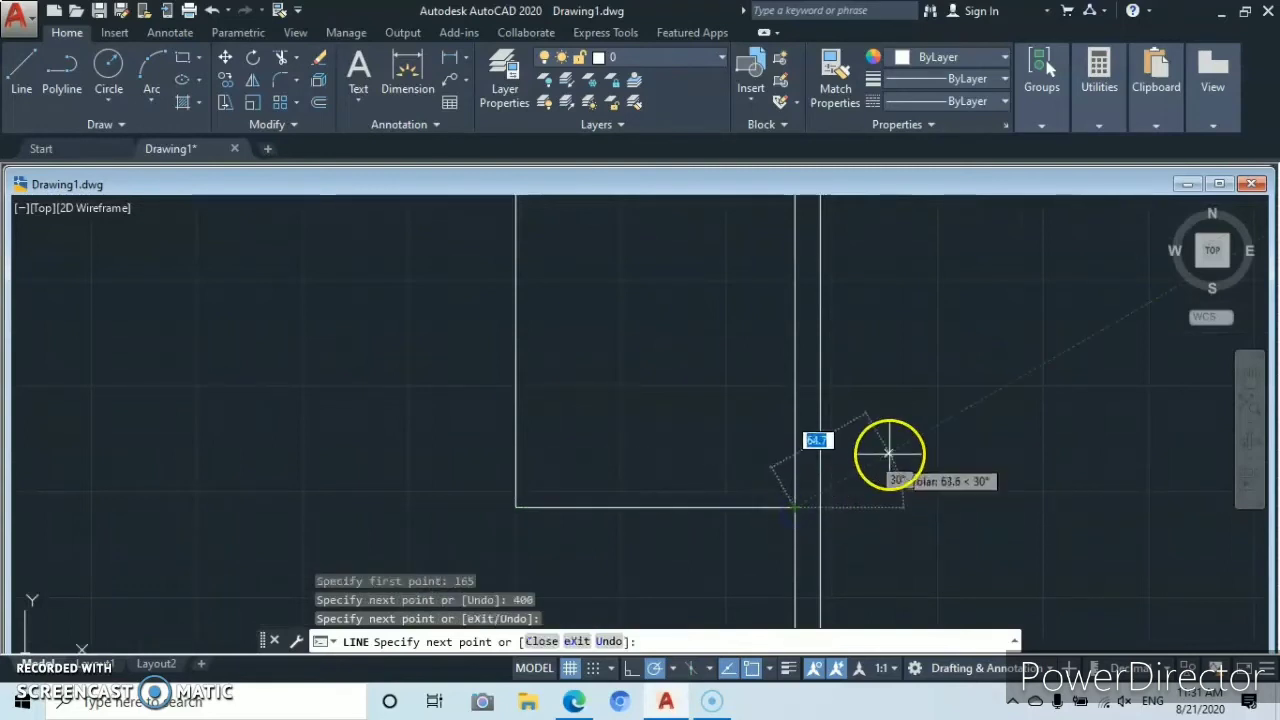
{"action": "key", "text": "Escape"}
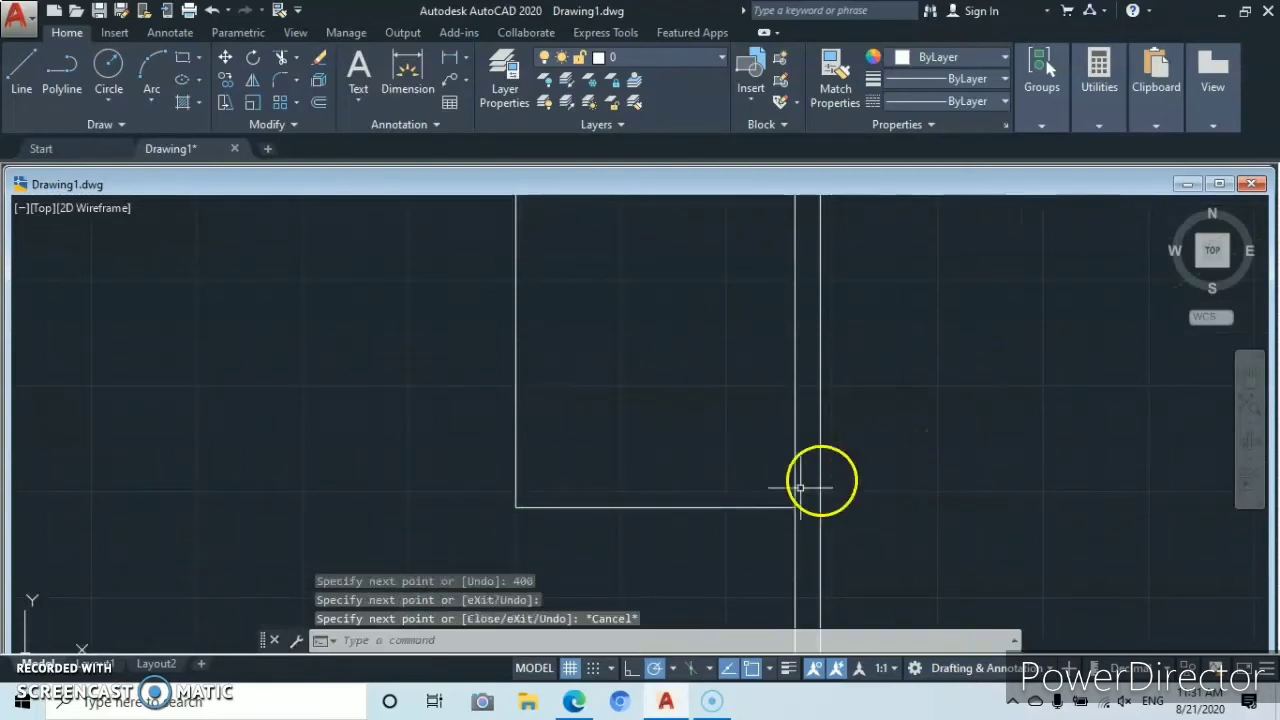
- Offset the bottom line of the new right-hand room 215 upward to form a horizontal divider
{"action": "scroll", "coordinate": [700, 366], "scroll_direction": "down", "scroll_amount": 5}
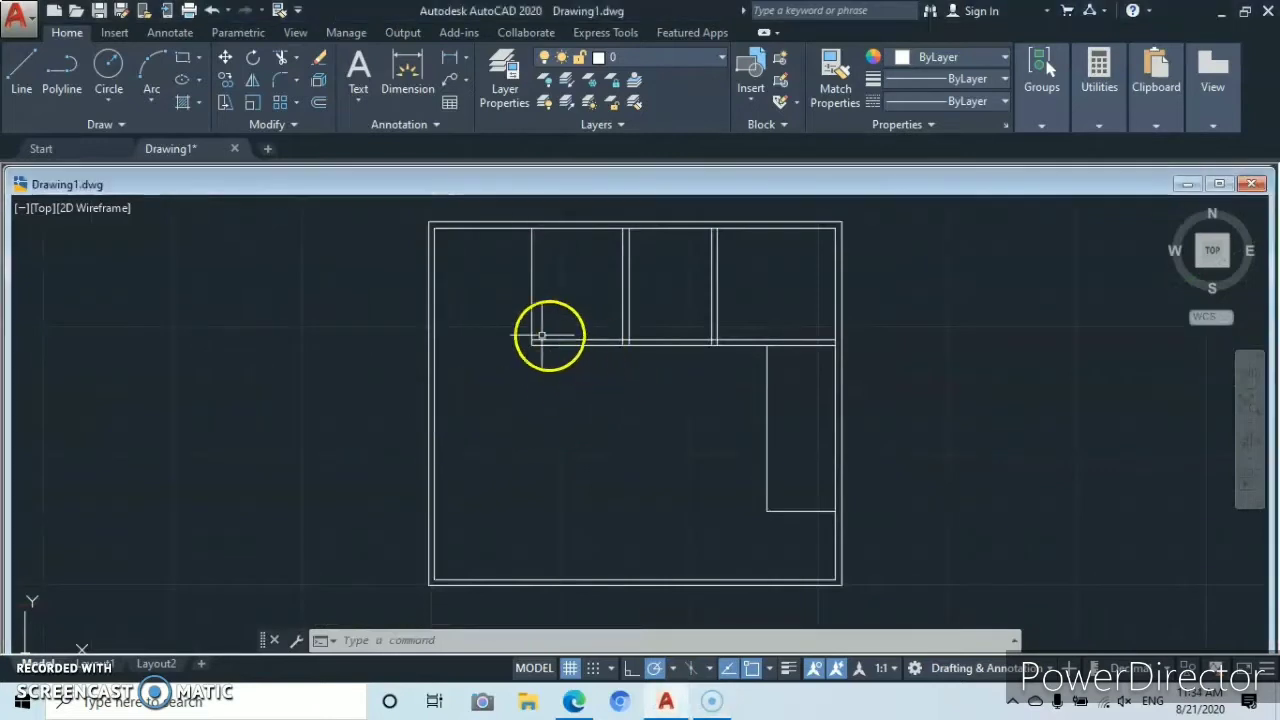
{"action": "left_click", "coordinate": [319, 102]}
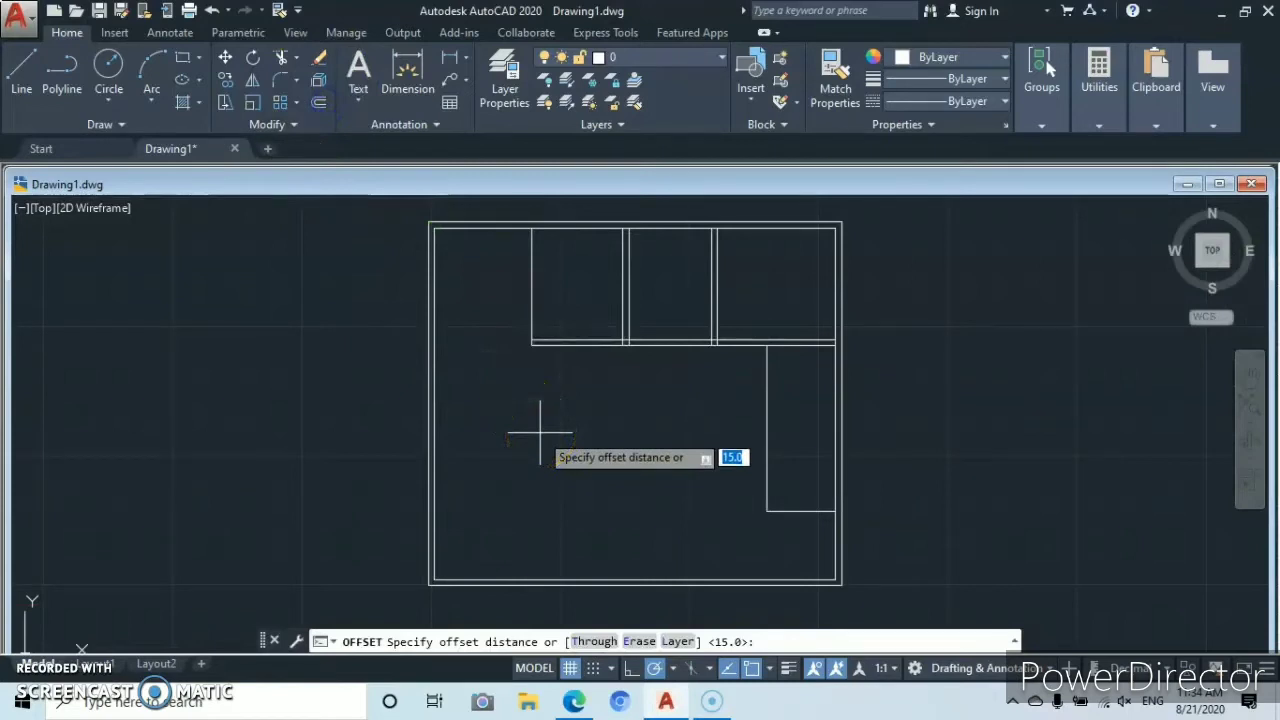
{"action": "type", "text": "215"}
{"action": "key", "text": "Return"}
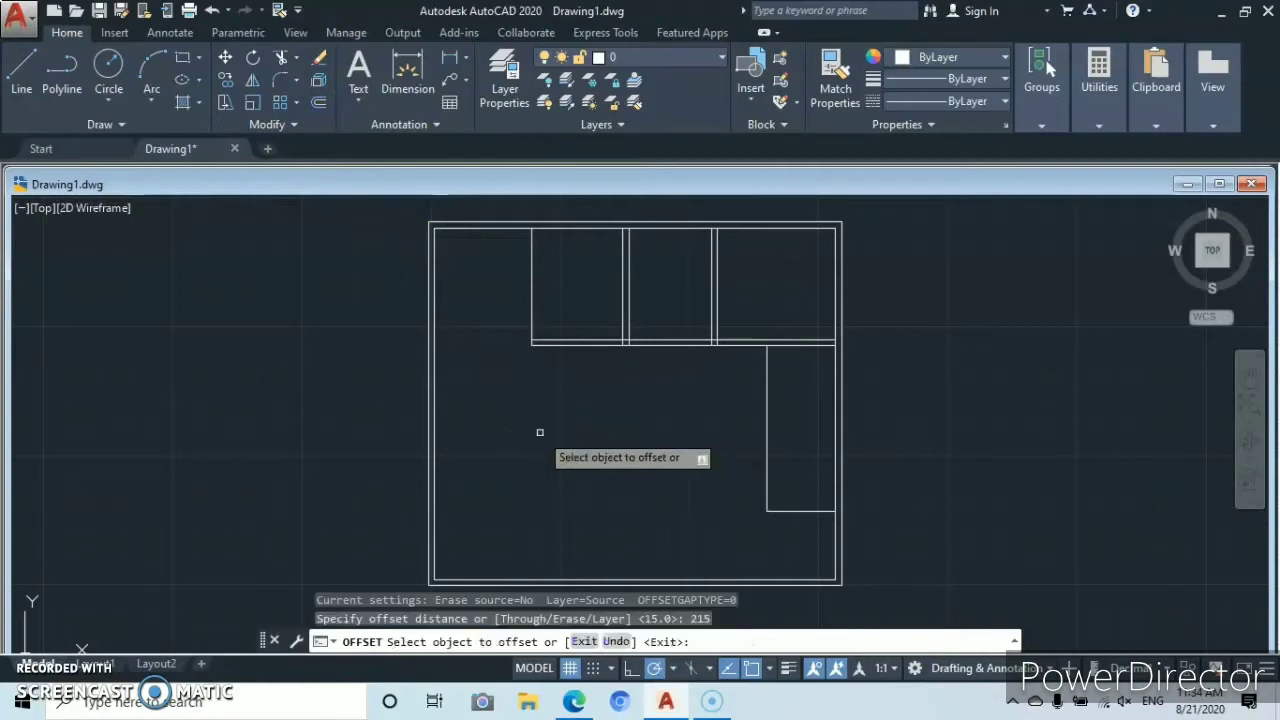
{"action": "left_click", "coordinate": [802, 509]}
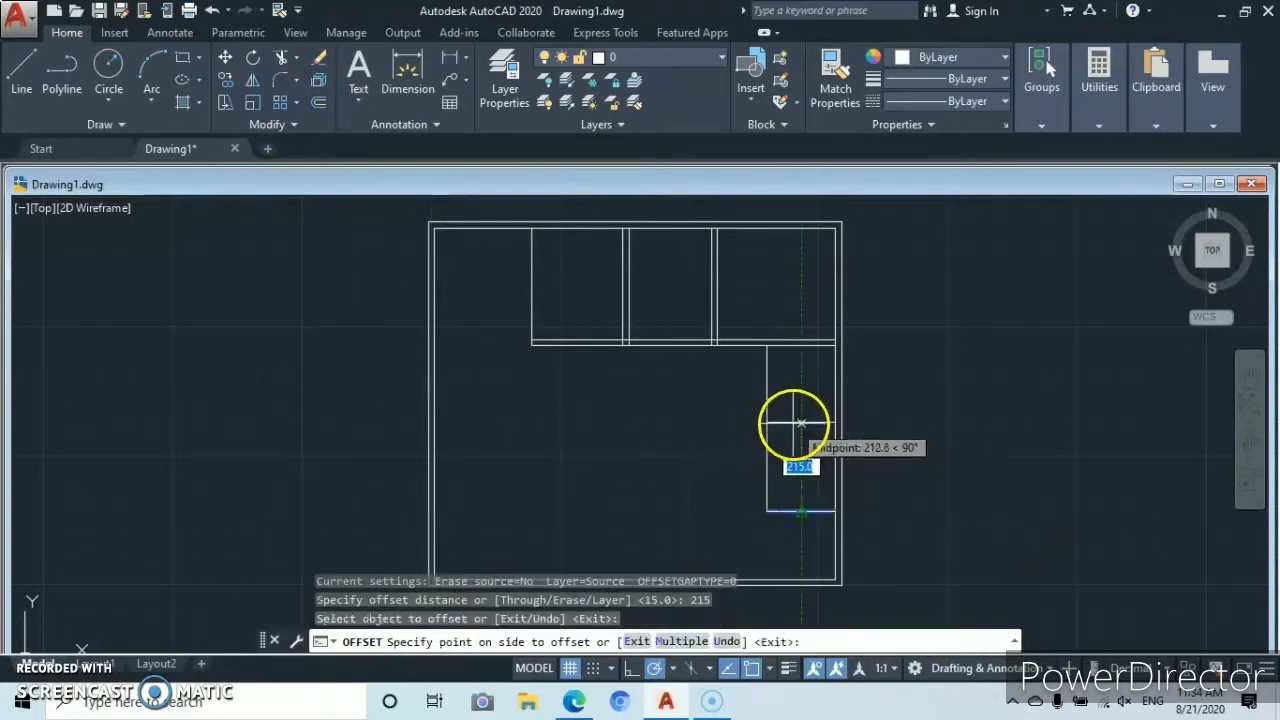
{"action": "left_click", "coordinate": [795, 424]}
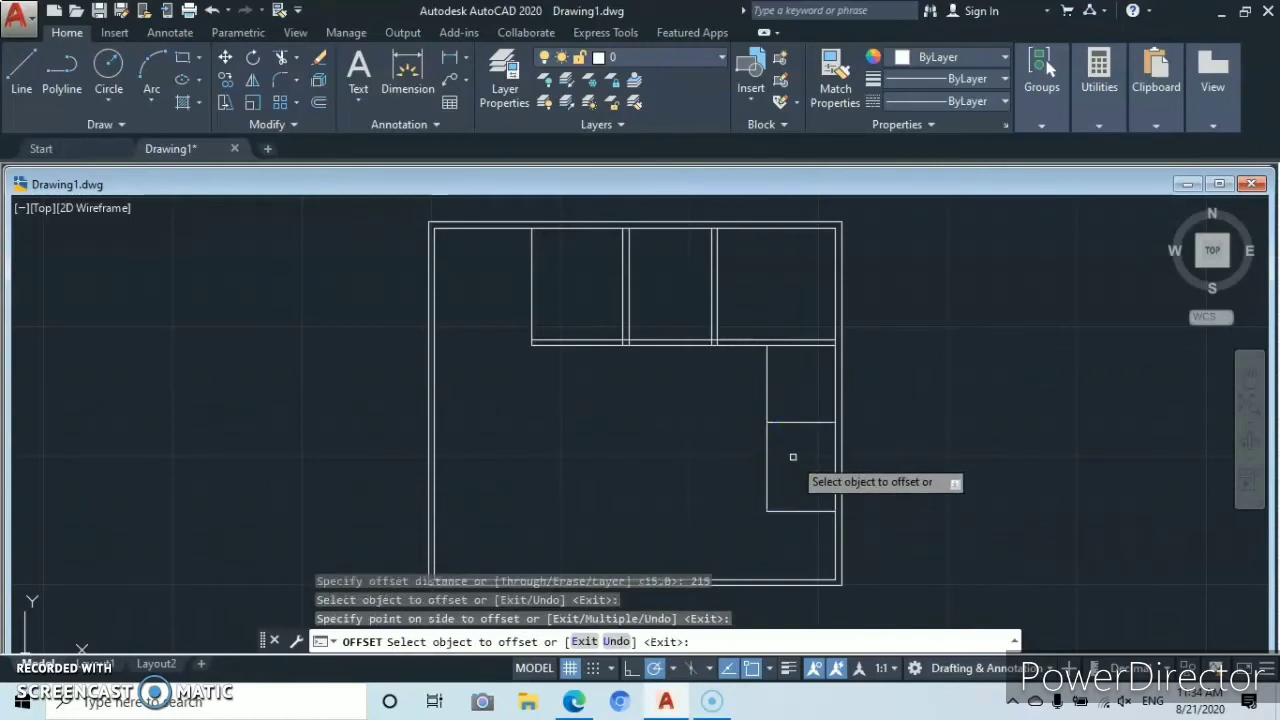
{"action": "key", "text": "Return"}
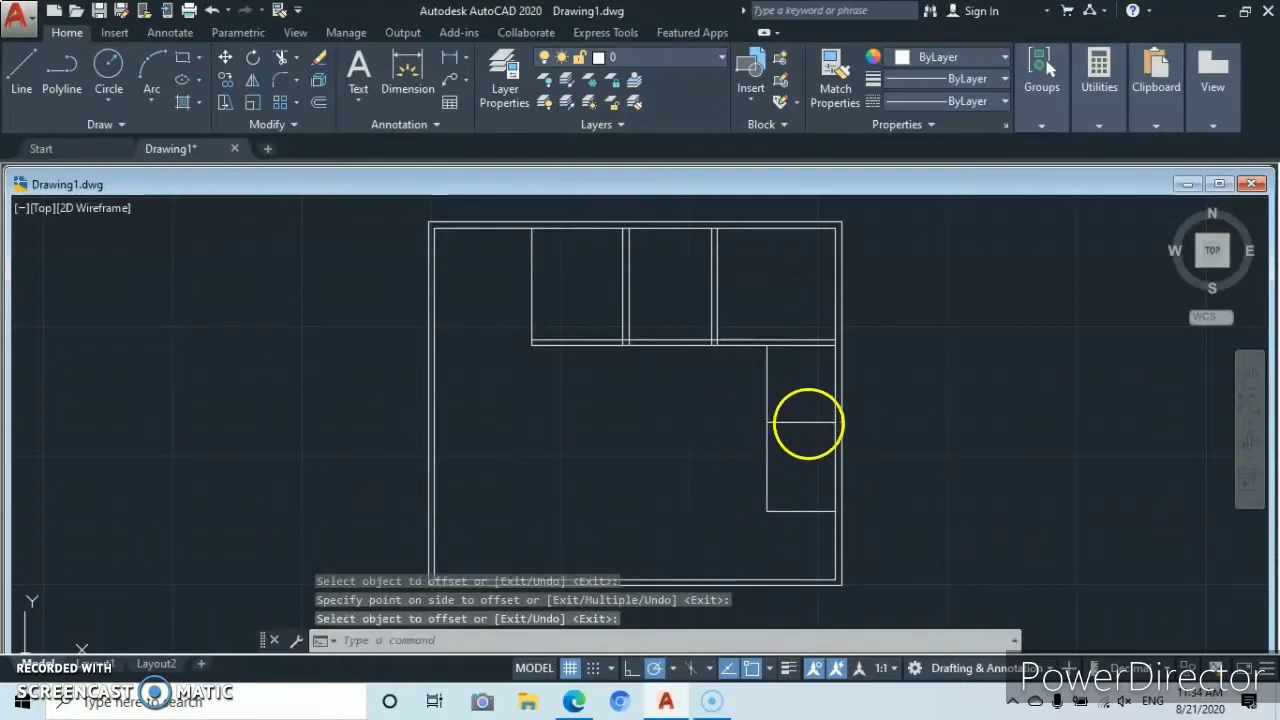
{"action": "key", "text": "Return"}
- Stretch the left end of the new horizontal divider 250 further to the left
{"action": "left_click", "coordinate": [808, 423]}
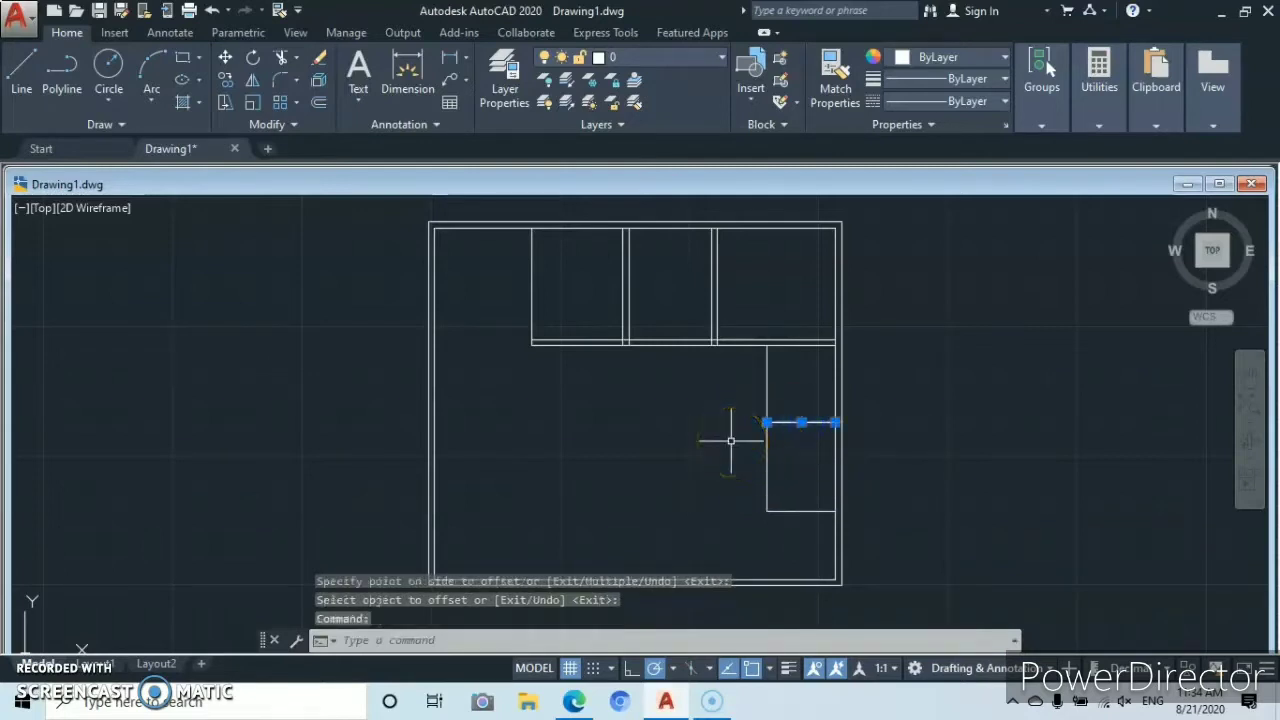
{"action": "mouse_move", "coordinate": [766, 423]}
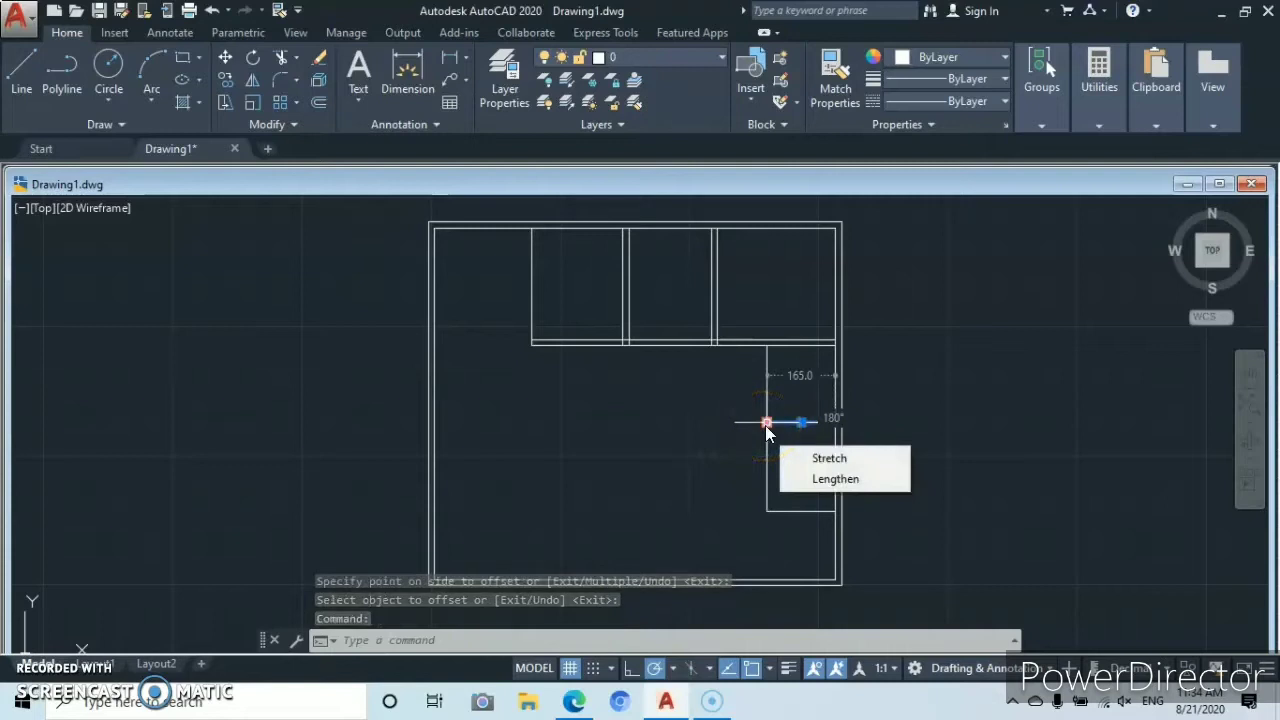
{"action": "left_click", "coordinate": [766, 423]}
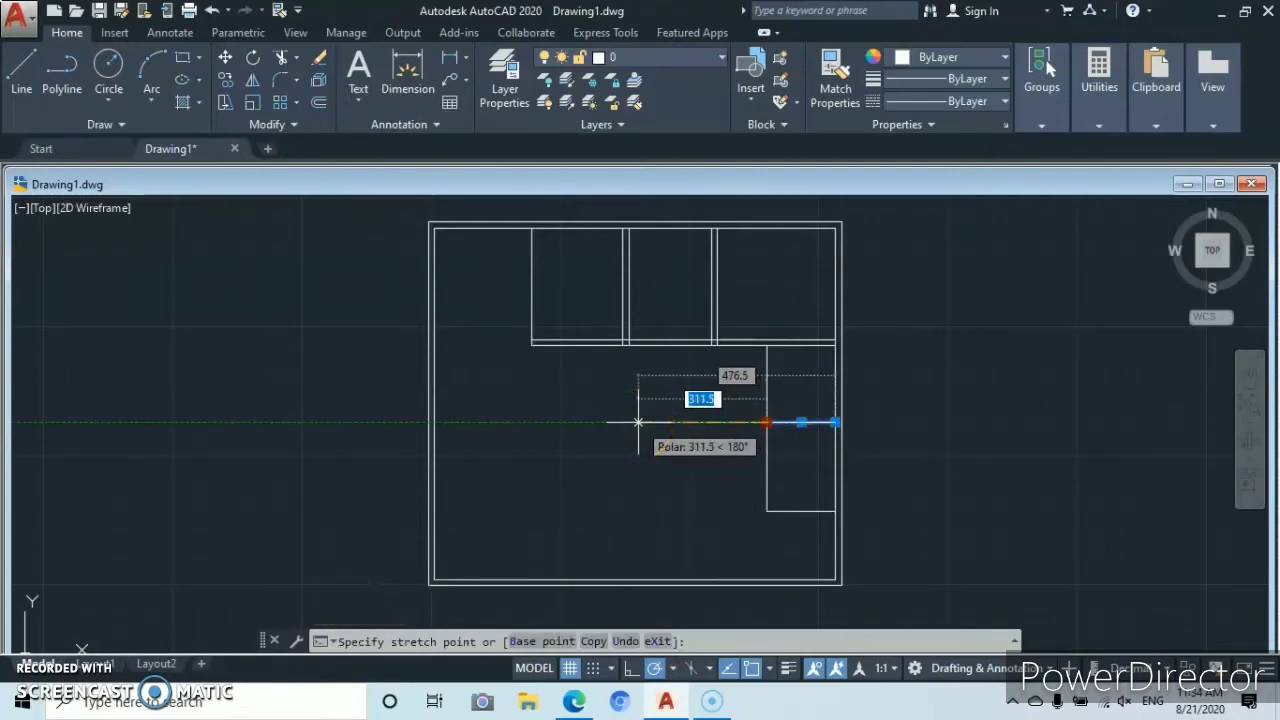
{"action": "type", "text": "2"}
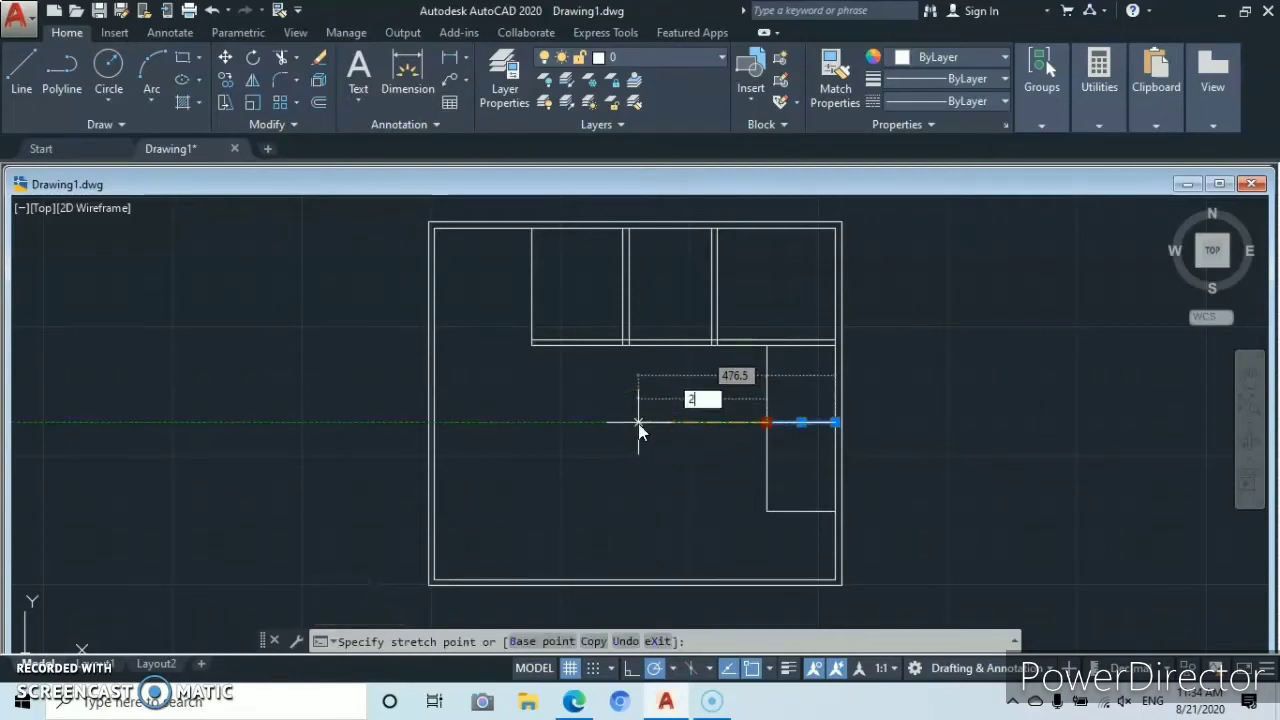
{"action": "type", "text": "50"}
{"action": "key", "text": "Return"}
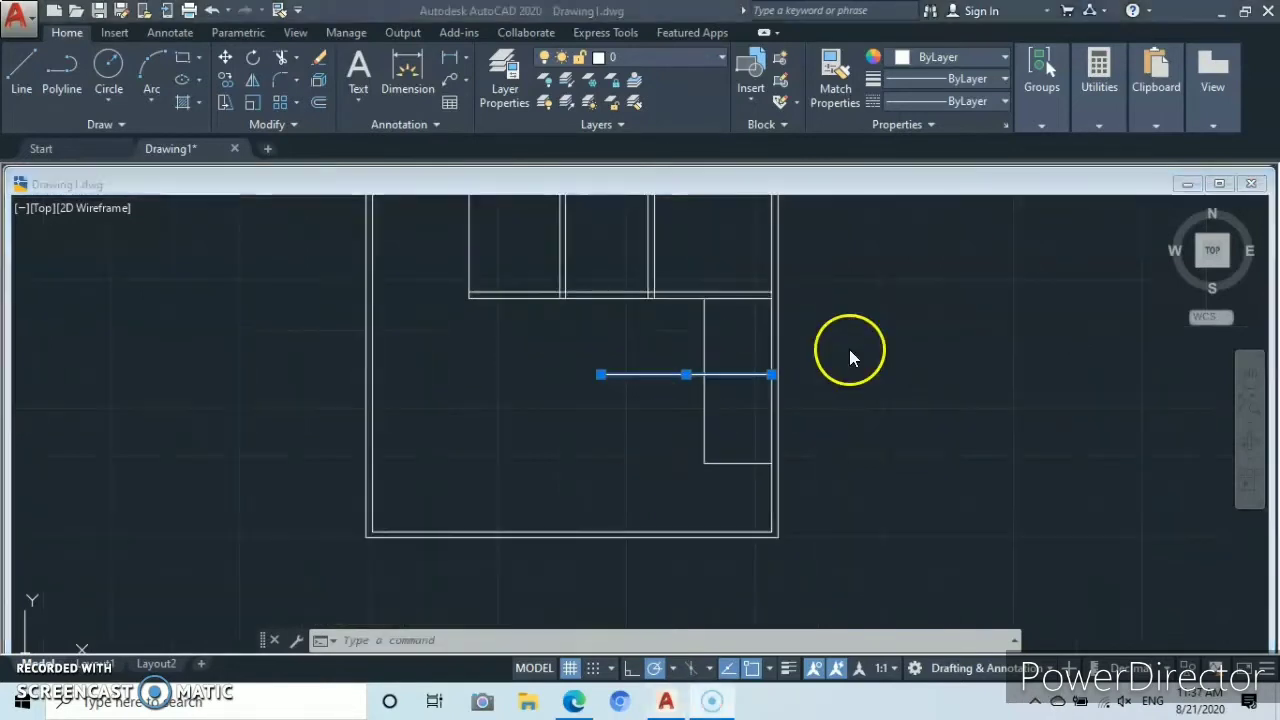
{"action": "left_click", "coordinate": [854, 348]}
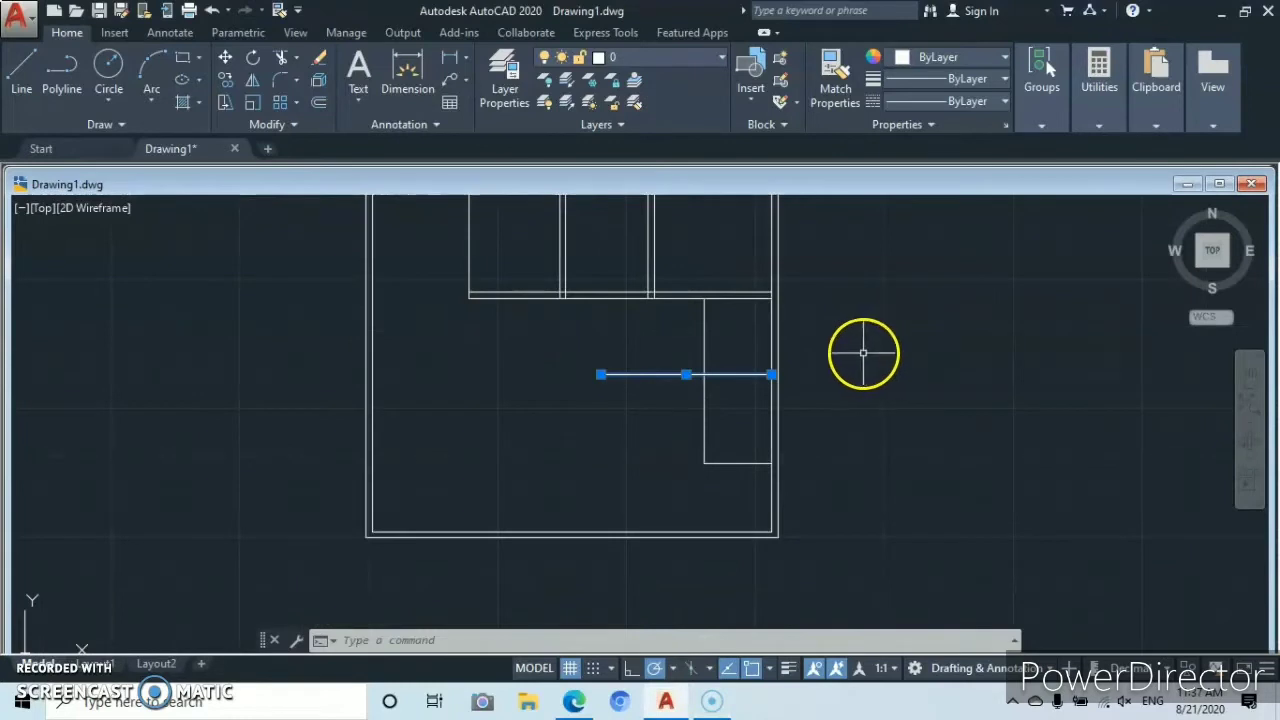
{"action": "key", "text": "Escape"}
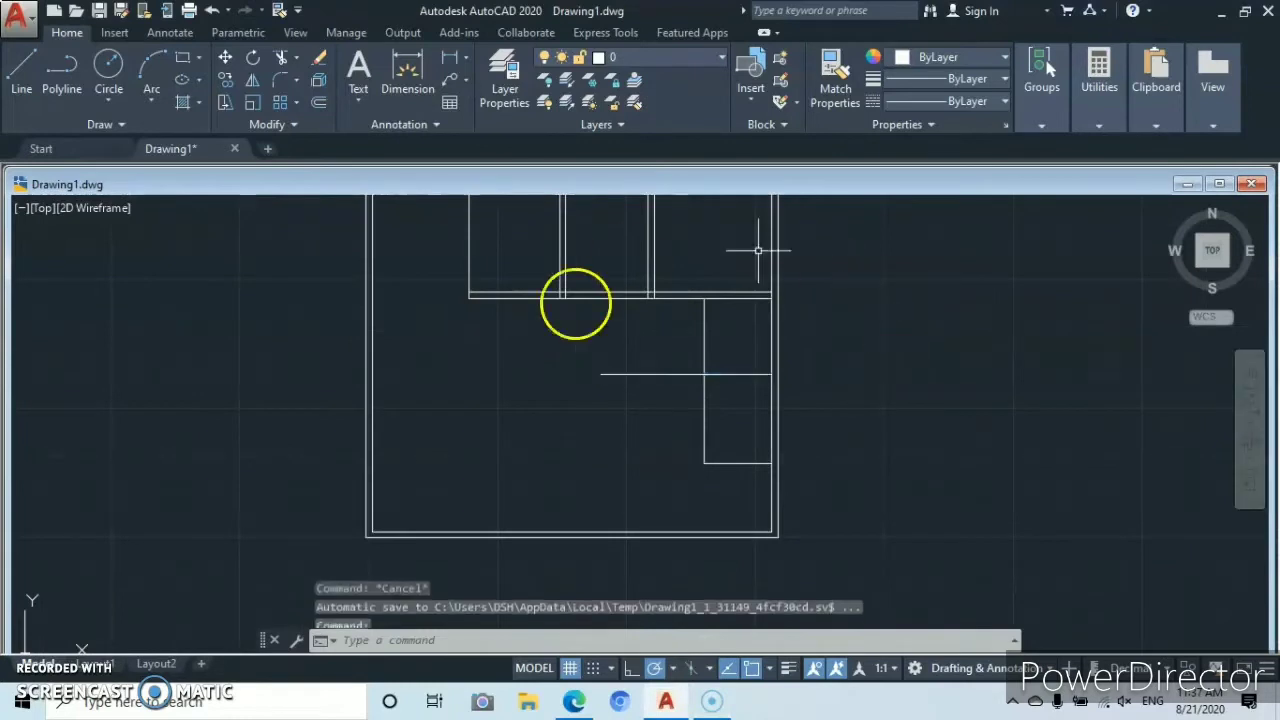
- Draw a vertical line from the divider's left end straight down to the outer bottom wall line
{"action": "left_click", "coordinate": [19, 78]}
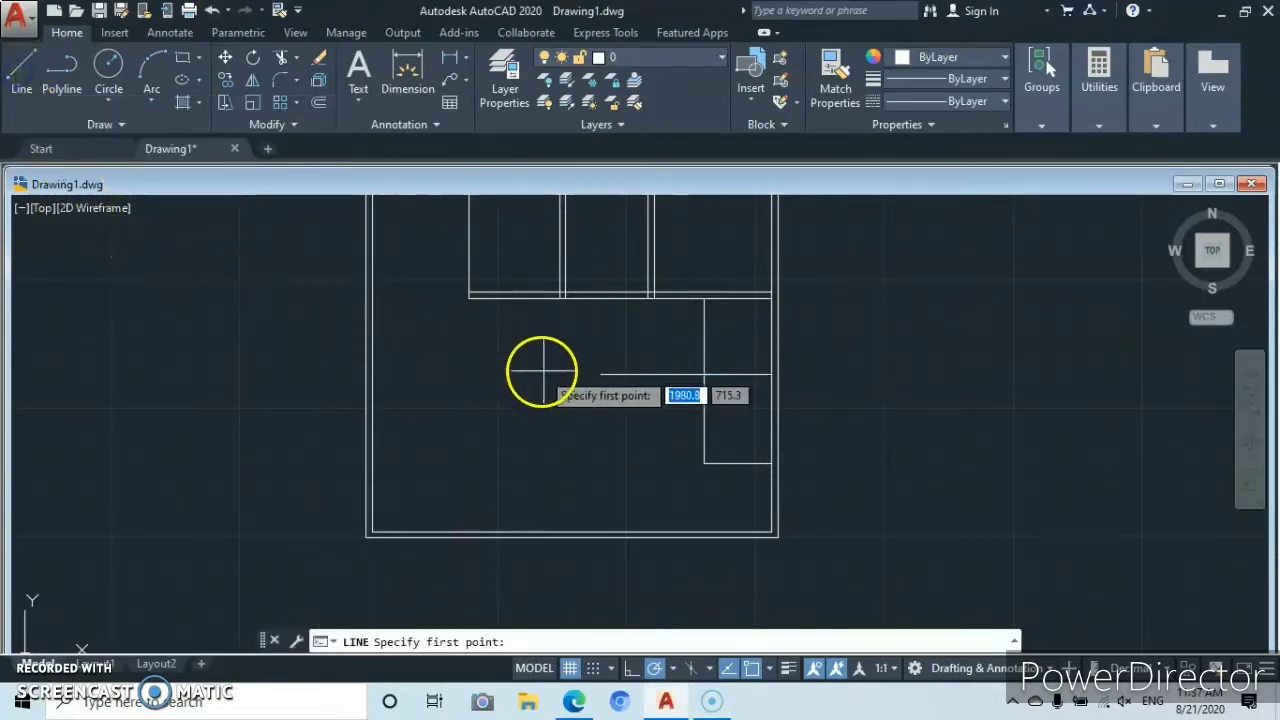
{"action": "left_click", "coordinate": [597, 375]}
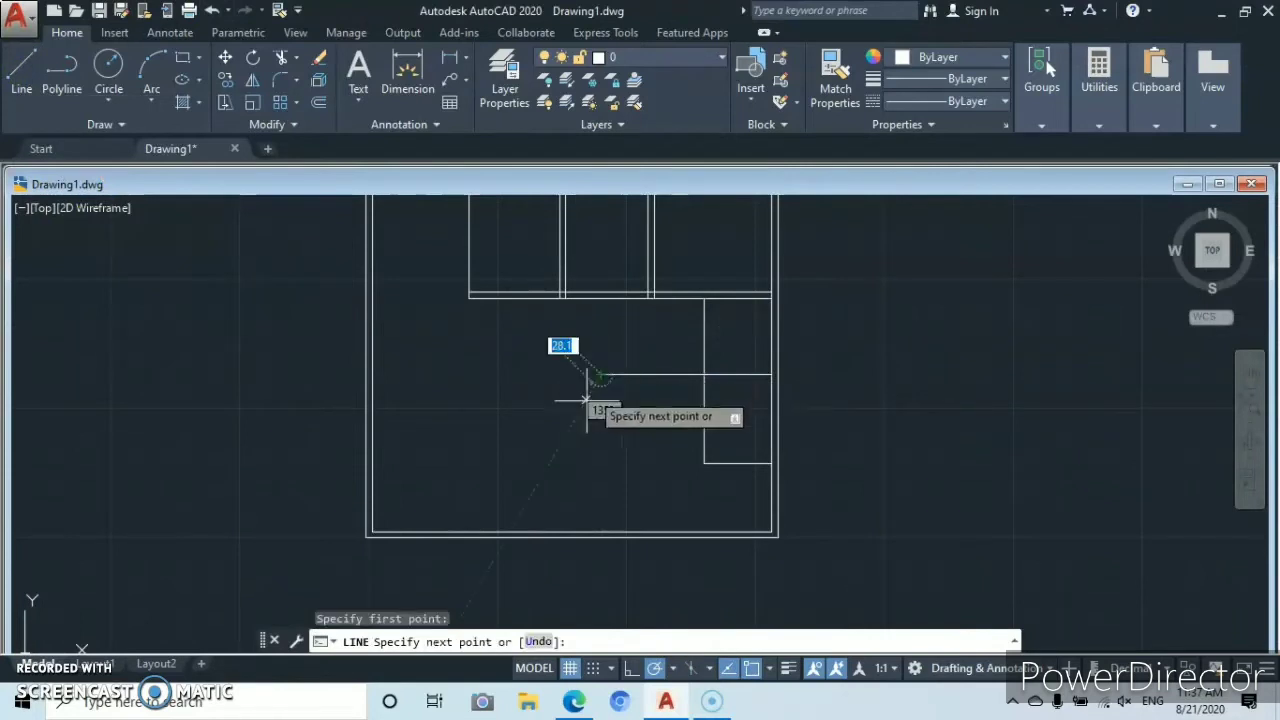
{"action": "scroll", "coordinate": [600, 535], "scroll_direction": "up", "scroll_amount": 4}
{"action": "left_click", "coordinate": [596, 534]}
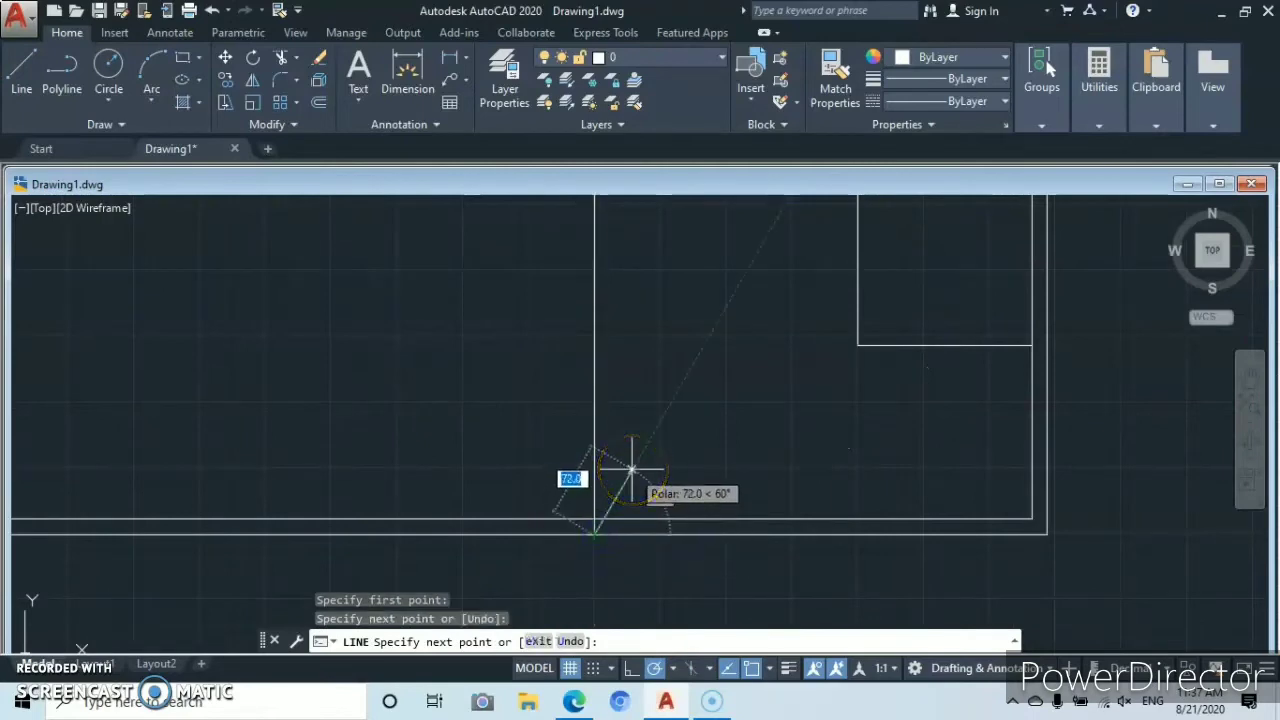
{"action": "key", "text": "Escape"}
- Draw a horizontal line from the vertical line, starting 150 above the inner bottom wall line, across to the outer left wall line
{"action": "scroll", "coordinate": [686, 409], "scroll_direction": "down", "scroll_amount": 5}
{"action": "middle_click_drag", "start_coordinate": [683, 409], "coordinate": [666, 457]}
{"action": "scroll", "coordinate": [666, 460], "scroll_direction": "up", "scroll_amount": 2}
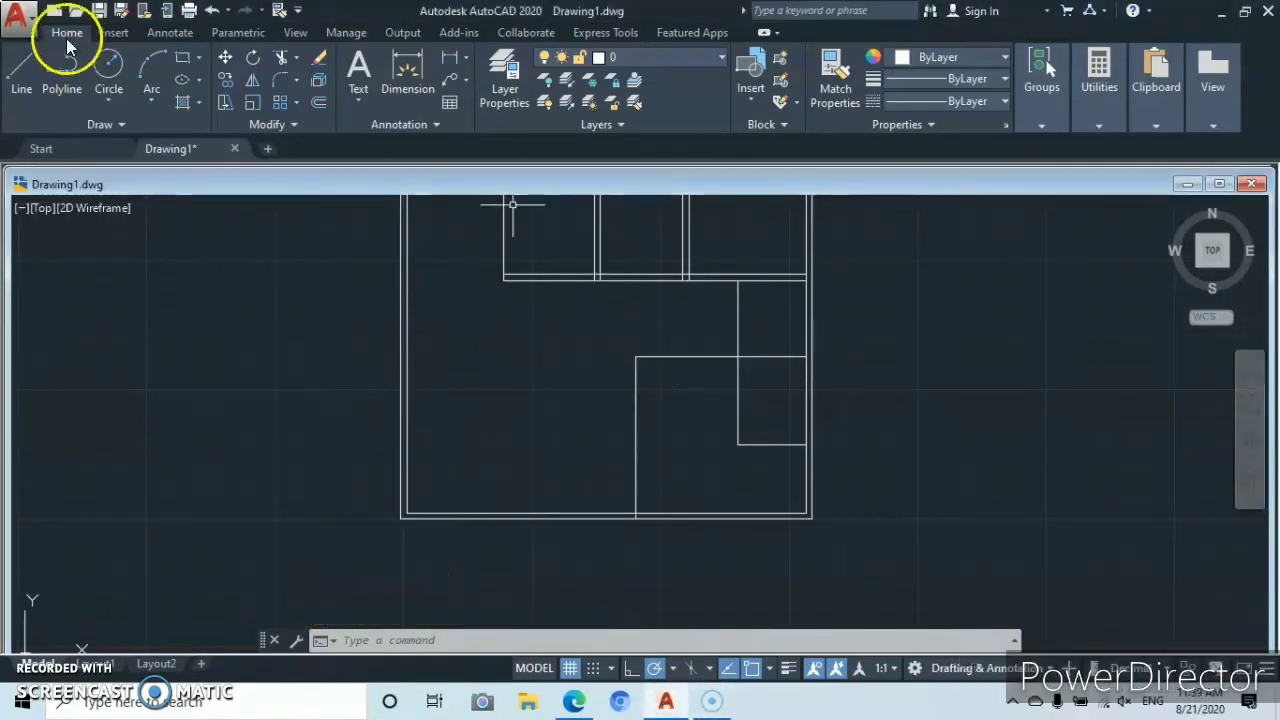
{"action": "left_click", "coordinate": [22, 75]}
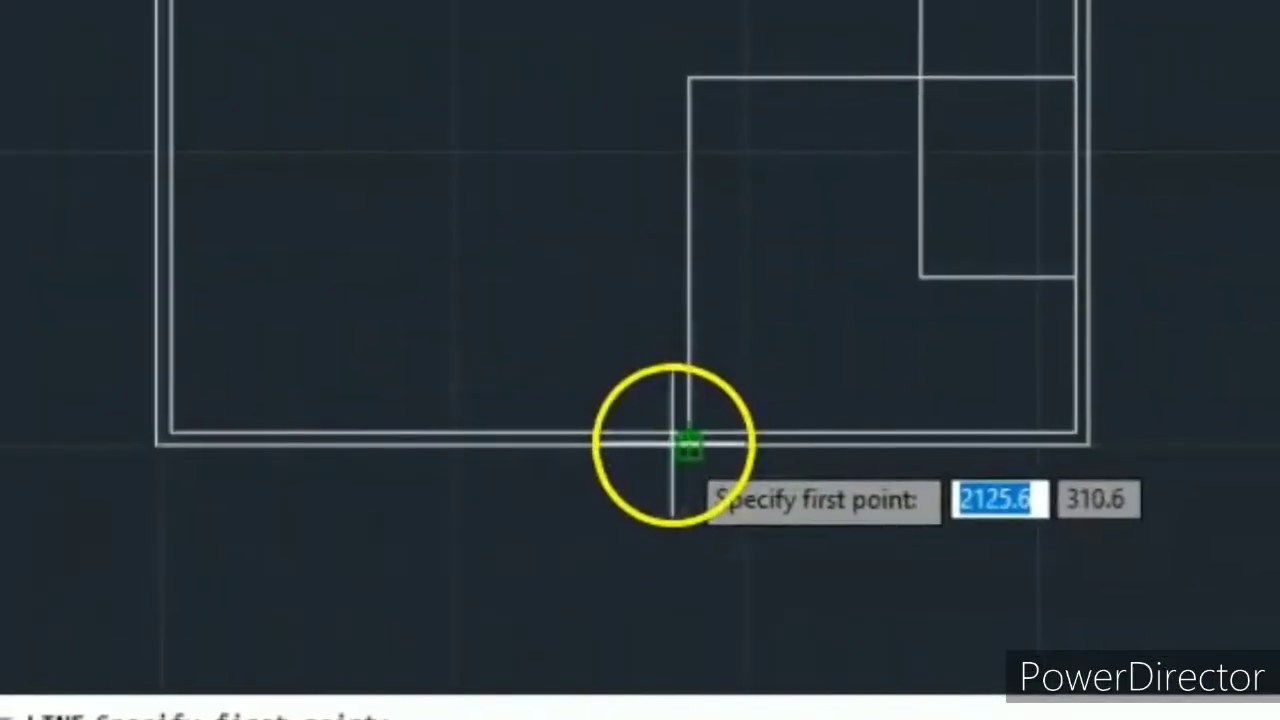
{"action": "scroll", "coordinate": [686, 452], "scroll_direction": "up", "scroll_amount": 1}
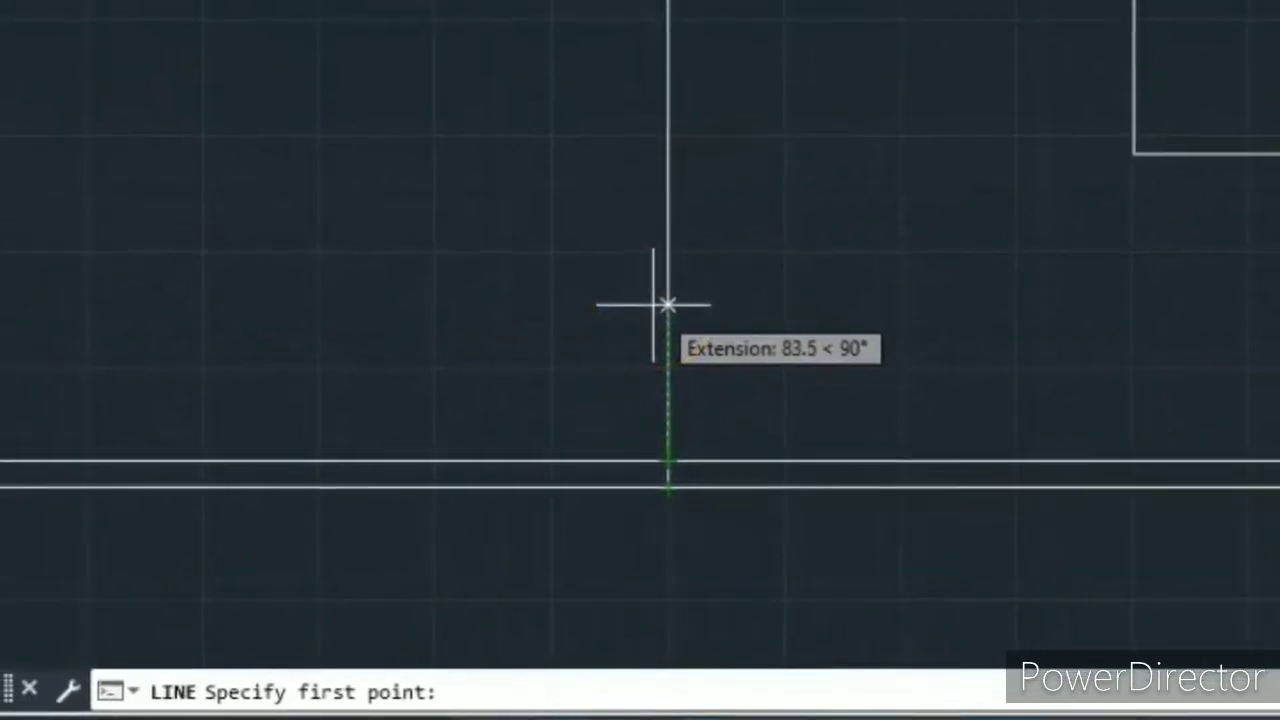
{"action": "type", "text": "15"}
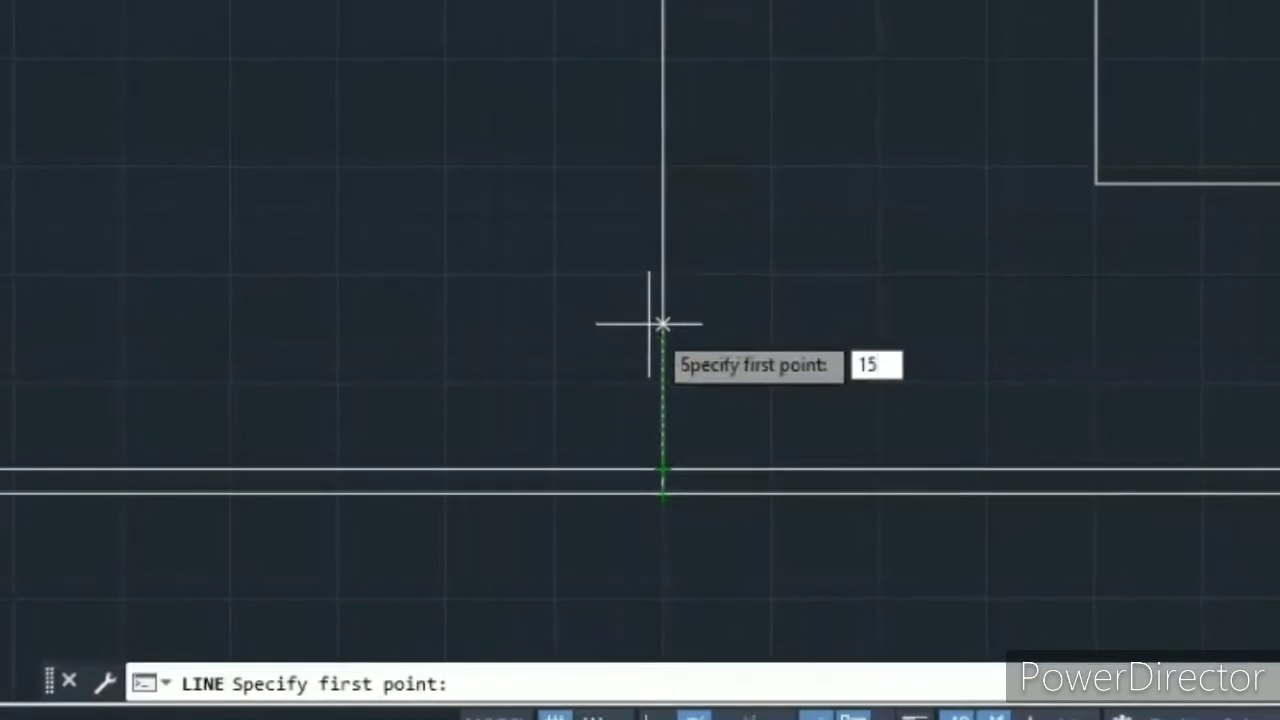
{"action": "type", "text": "0"}
{"action": "key", "text": "Return"}
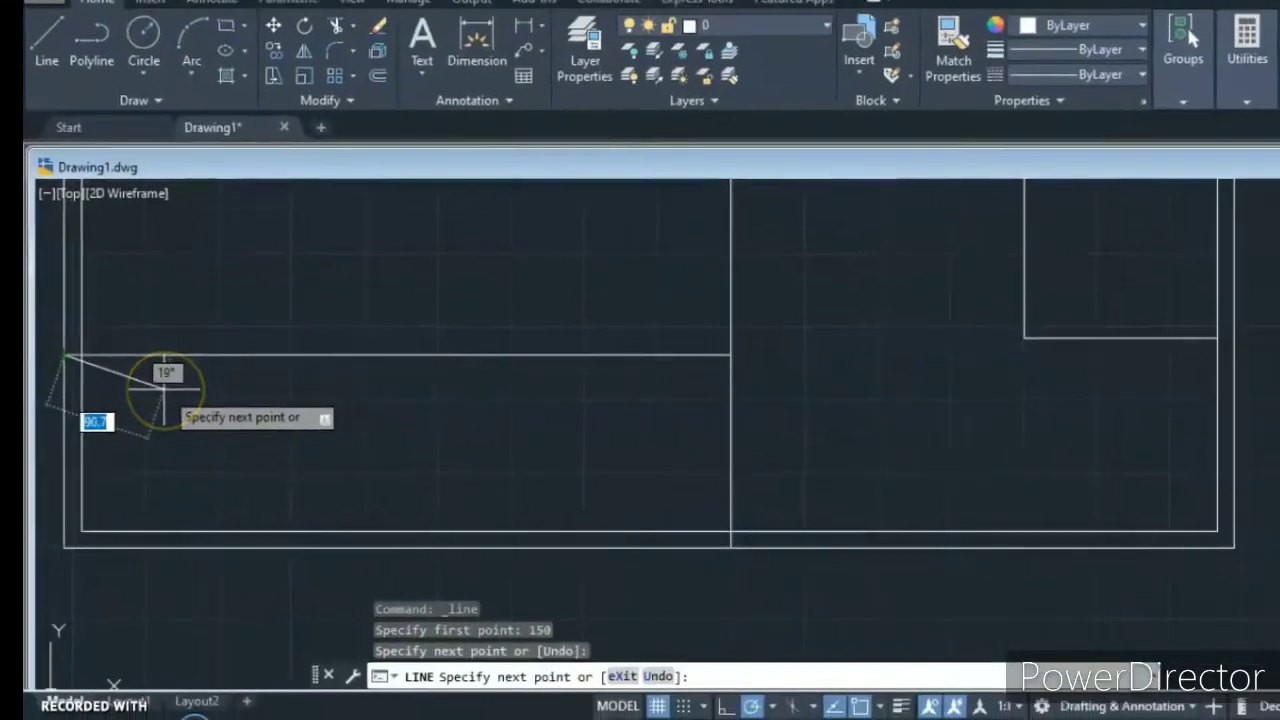
{"action": "key", "text": "Escape"}
- Offset the right-hand room's bottom line 15 upward and its left vertical line 15 to the right
{"action": "scroll", "coordinate": [361, 360], "scroll_direction": "down", "scroll_amount": 5}
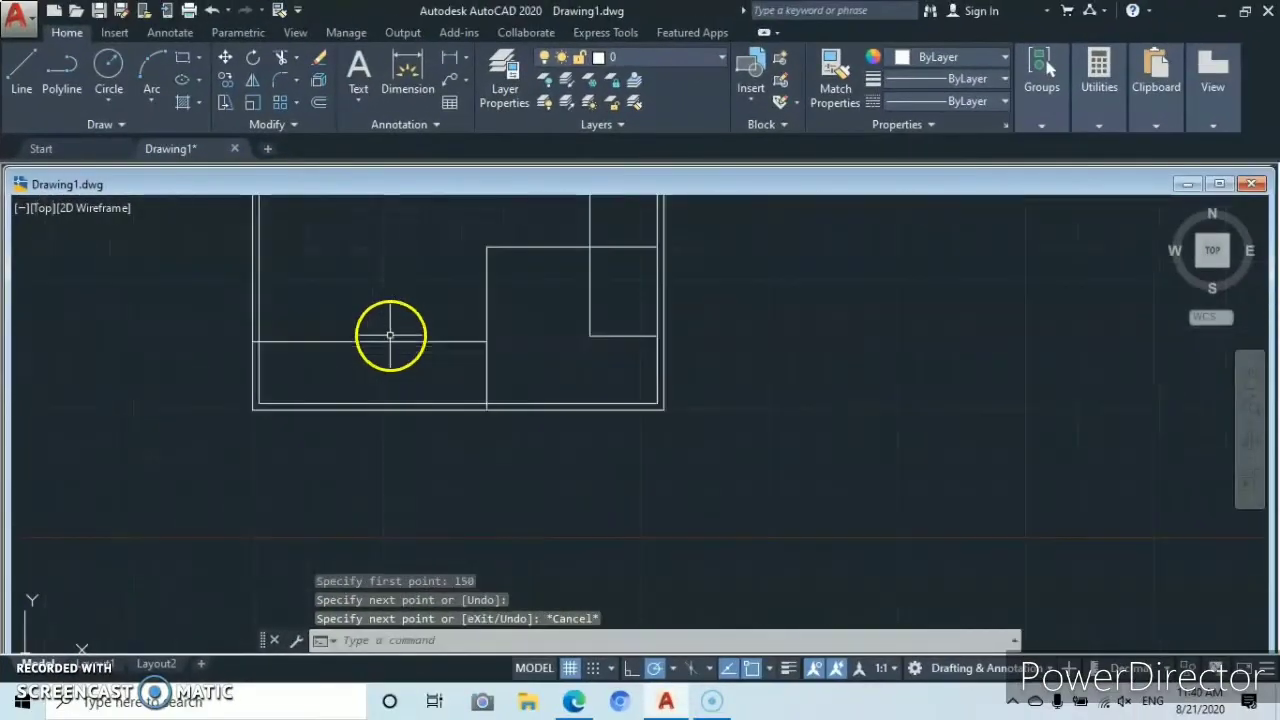
{"action": "middle_click_drag", "start_coordinate": [514, 580], "coordinate": [566, 469]}
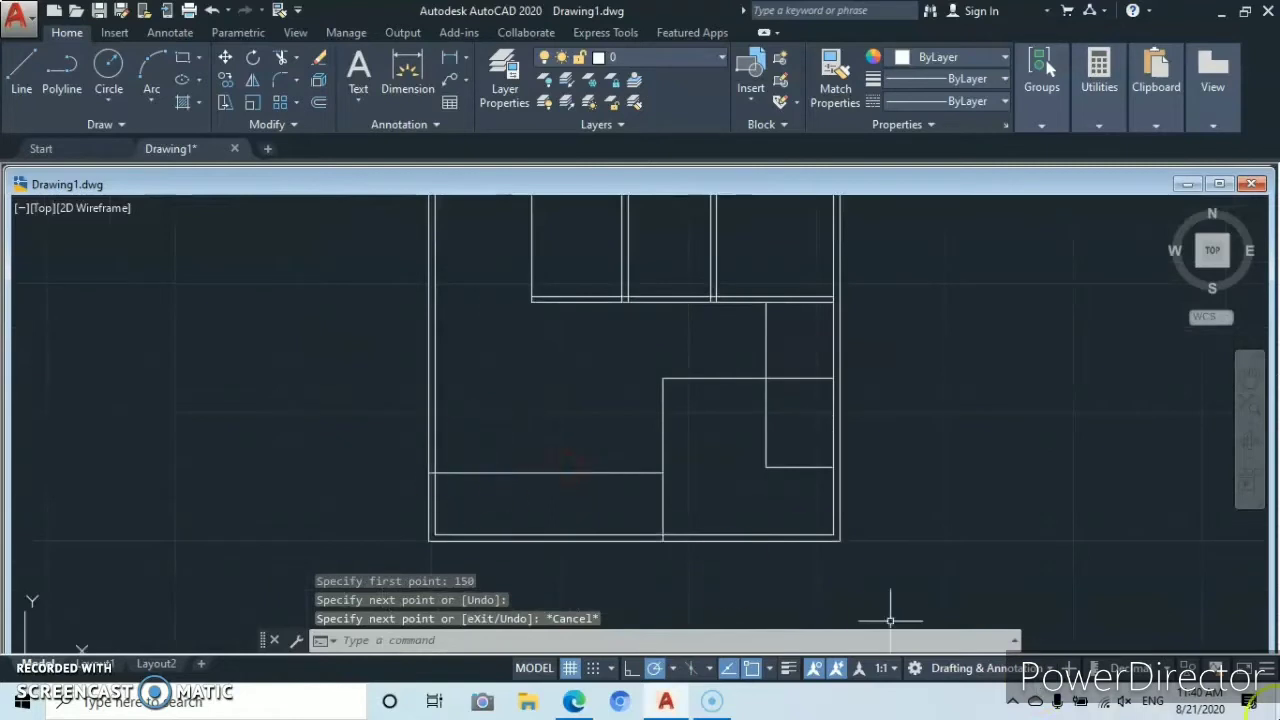
{"action": "left_click", "coordinate": [319, 103]}
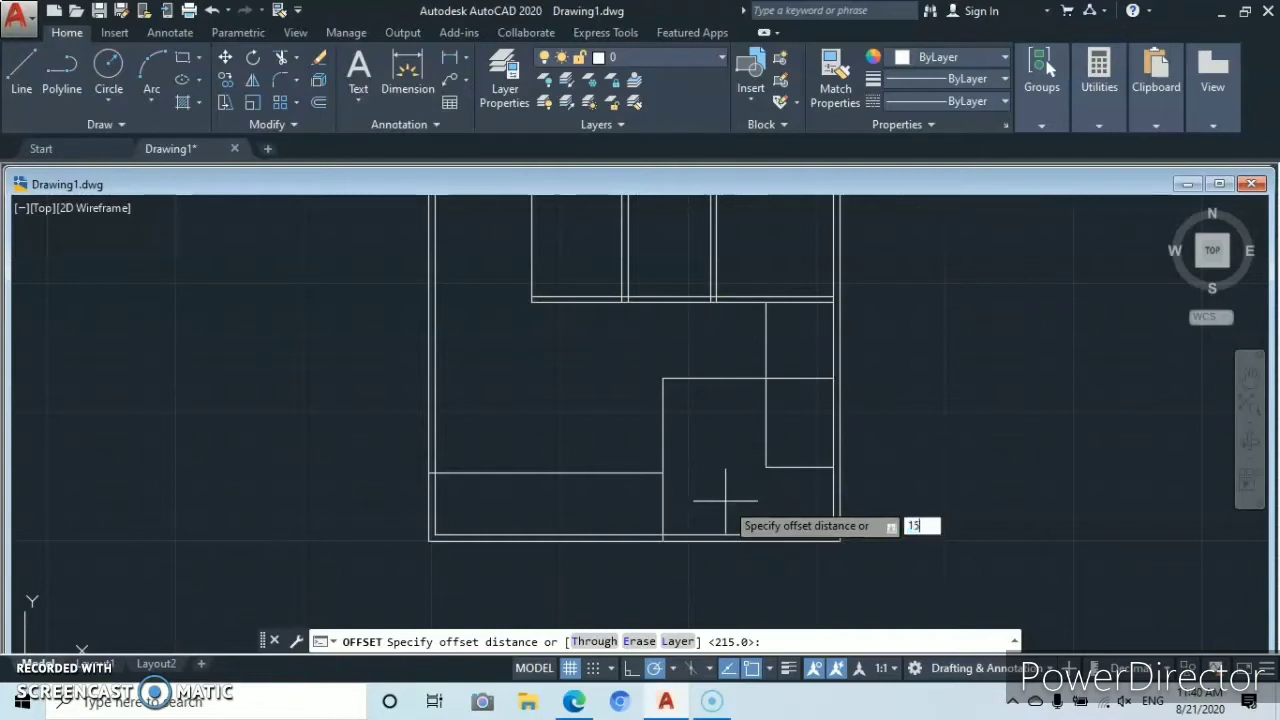
{"action": "key", "text": "Return"}
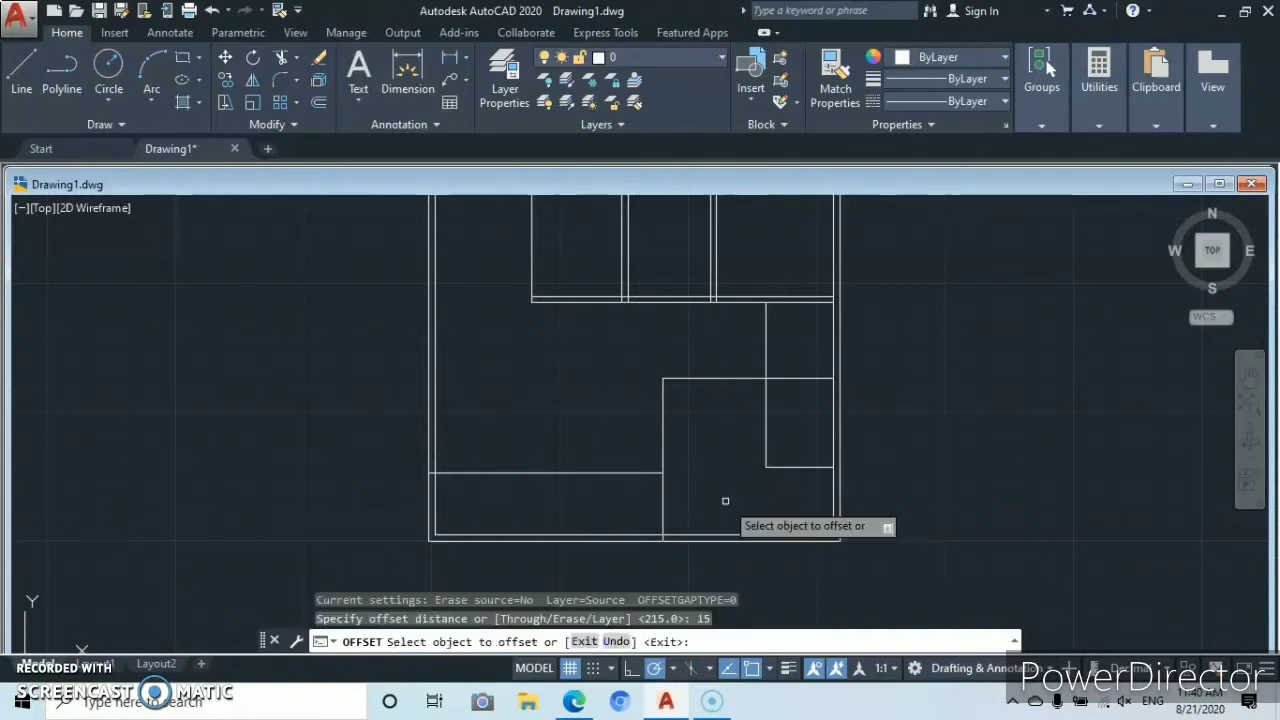
{"action": "left_click", "coordinate": [796, 466]}
{"action": "left_click", "coordinate": [794, 452]}
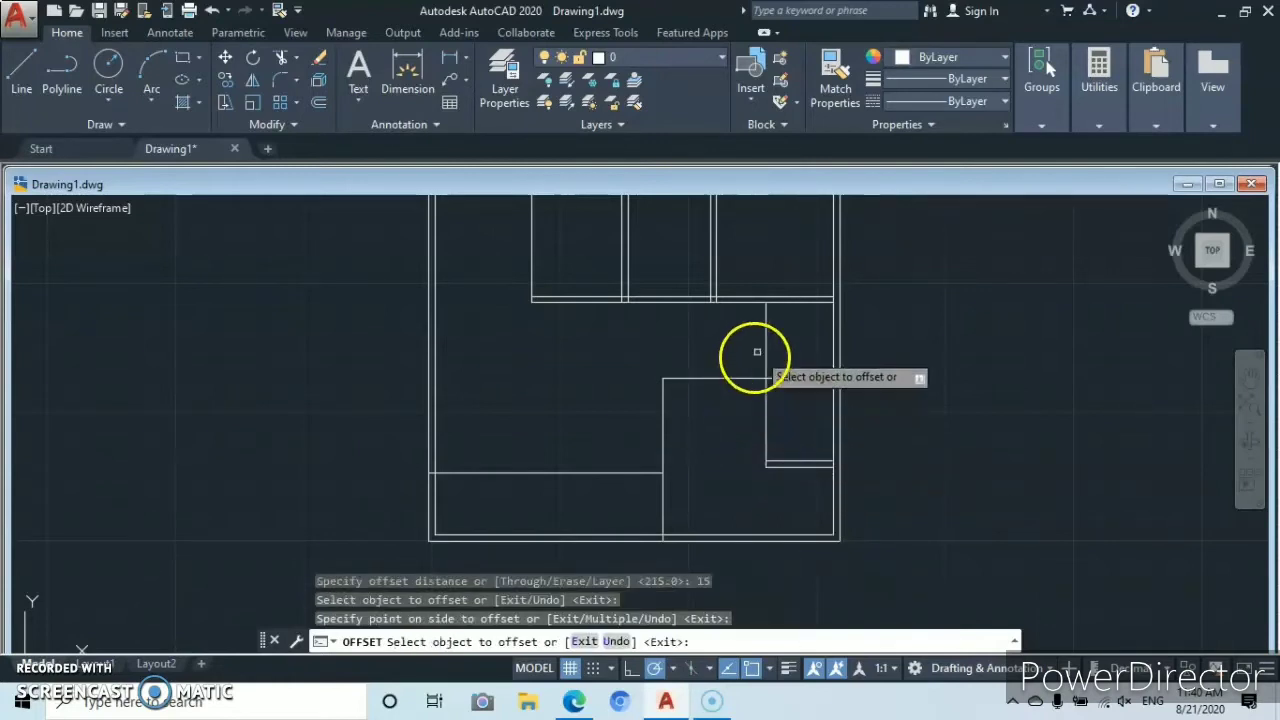
{"action": "left_click", "coordinate": [765, 347]}
{"action": "left_click", "coordinate": [780, 346]}
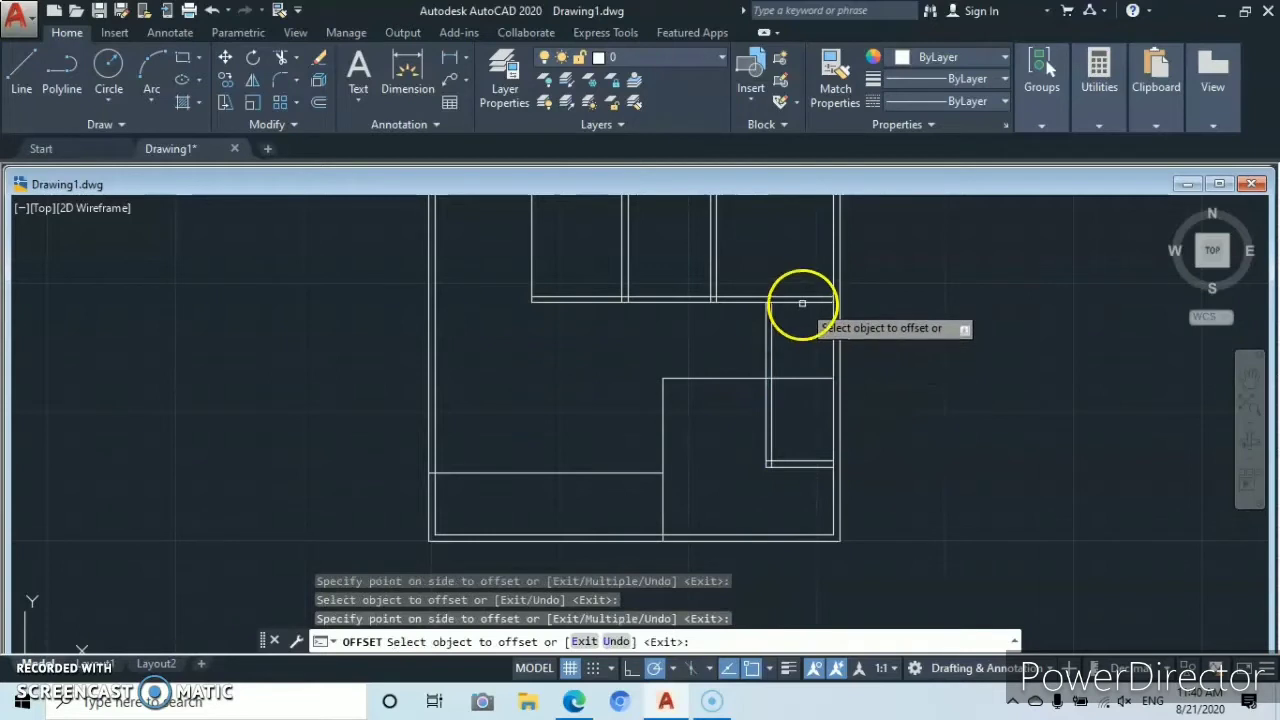
- Offset the lower-left room's top line 15 upward and the adjoining long vertical line 15 to the left
{"action": "left_click", "coordinate": [614, 473]}
{"action": "left_click", "coordinate": [618, 456]}
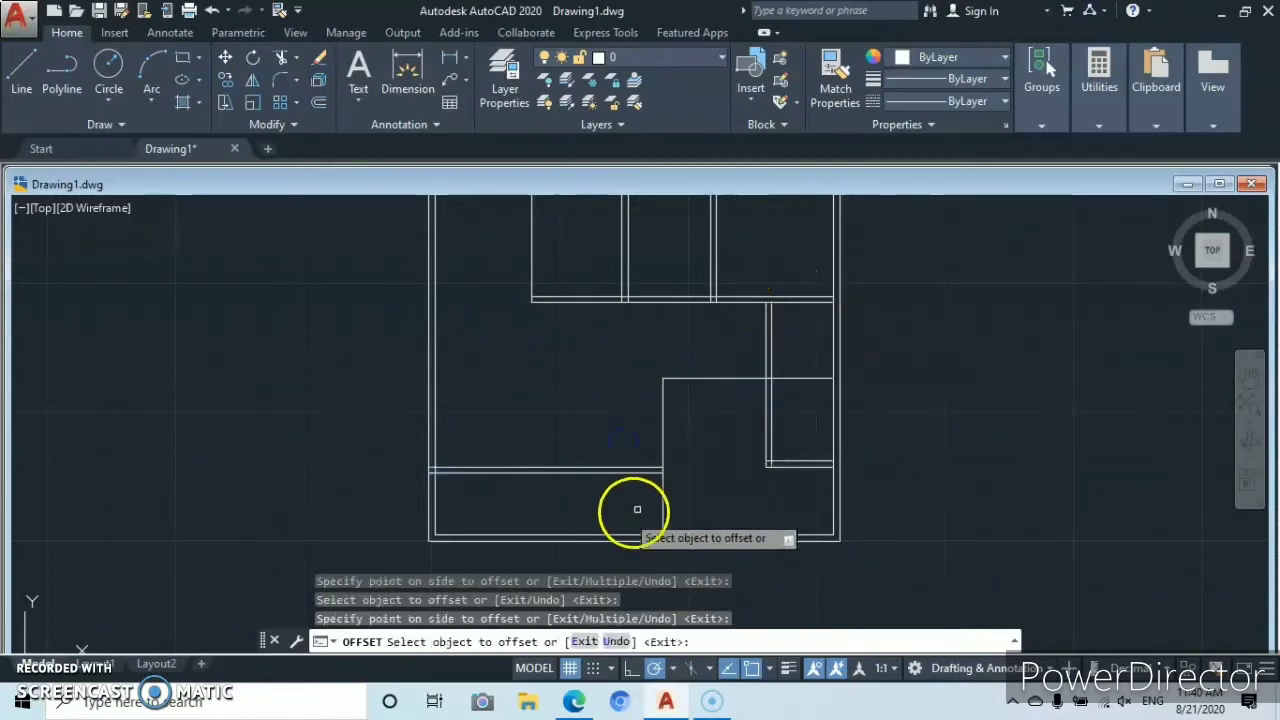
{"action": "left_click", "coordinate": [662, 433]}
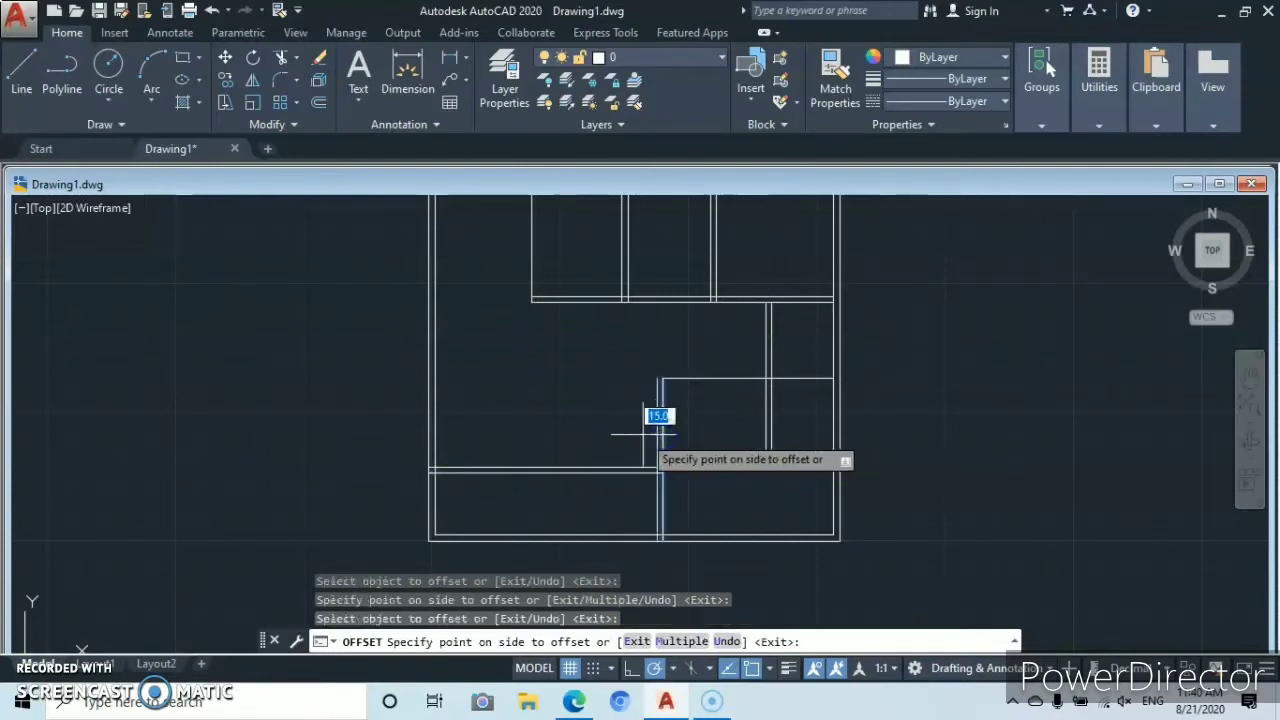
{"action": "left_click", "coordinate": [643, 434]}
- Offset the horizontal divider that runs to the right outer wall 15 upward
{"action": "left_click", "coordinate": [693, 386]}
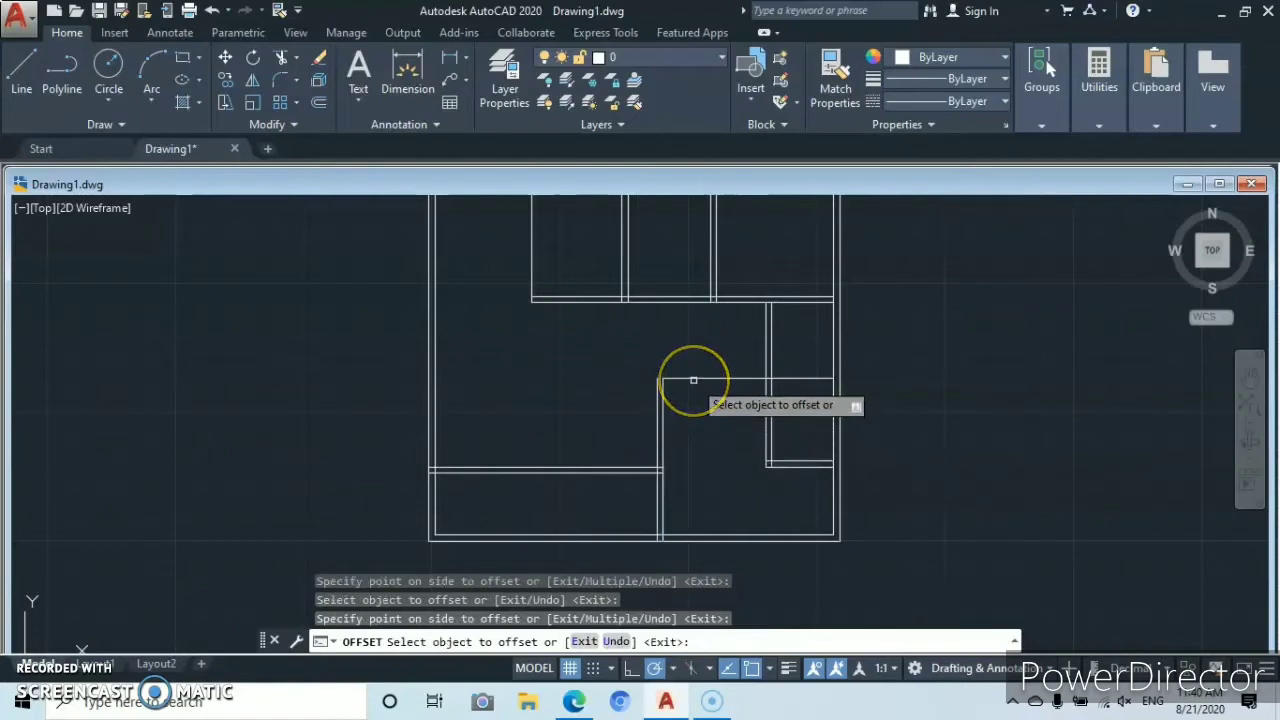
{"action": "left_click", "coordinate": [693, 379]}
{"action": "left_click", "coordinate": [693, 360]}
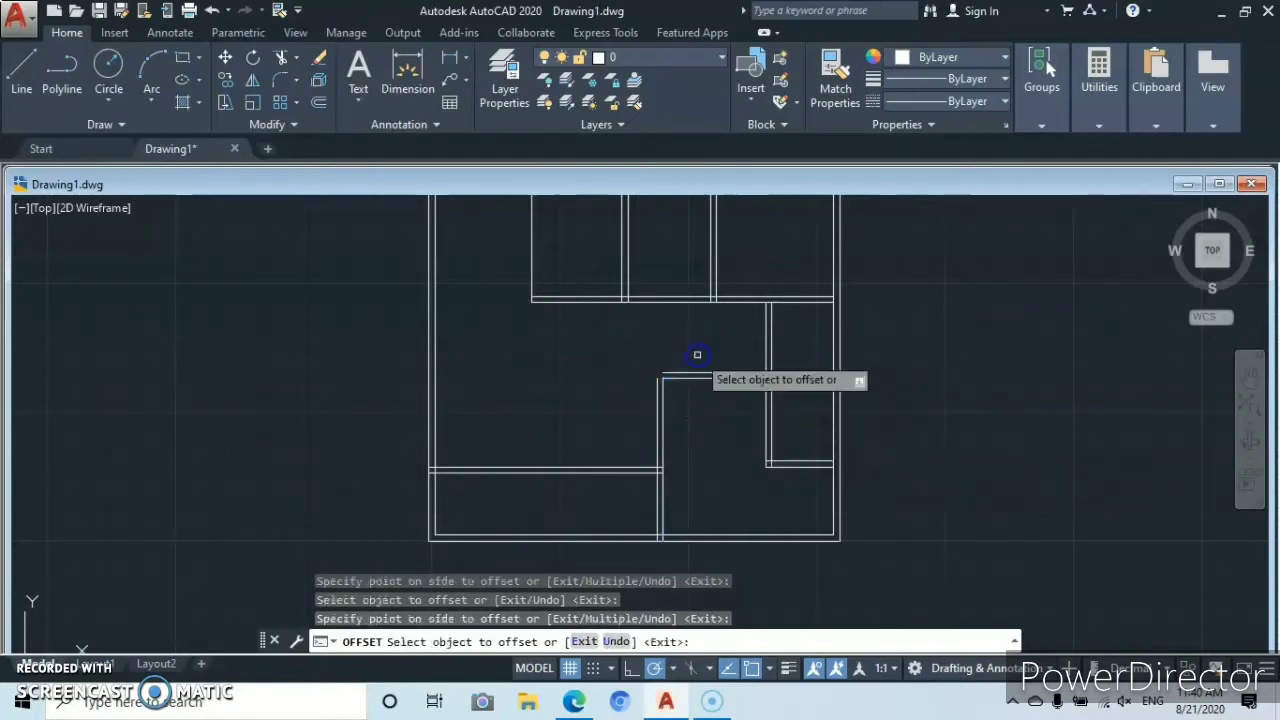
- Offset the leftmost vertical line of the upper rooms 15 to the right, into the room, and end the Offset command
{"action": "left_click", "coordinate": [537, 421]}
{"action": "middle_click_drag", "start_coordinate": [606, 385], "coordinate": [606, 466]}
{"action": "left_click", "coordinate": [530, 356]}
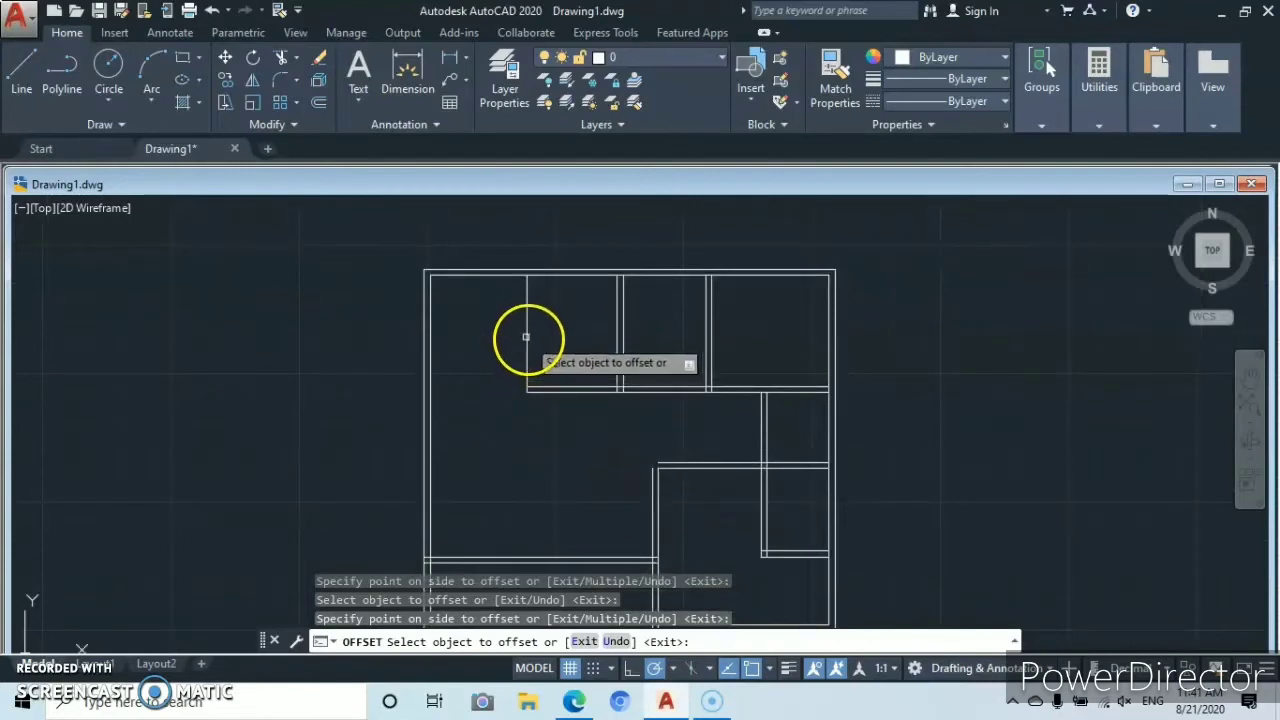
{"action": "left_click", "coordinate": [526, 335]}
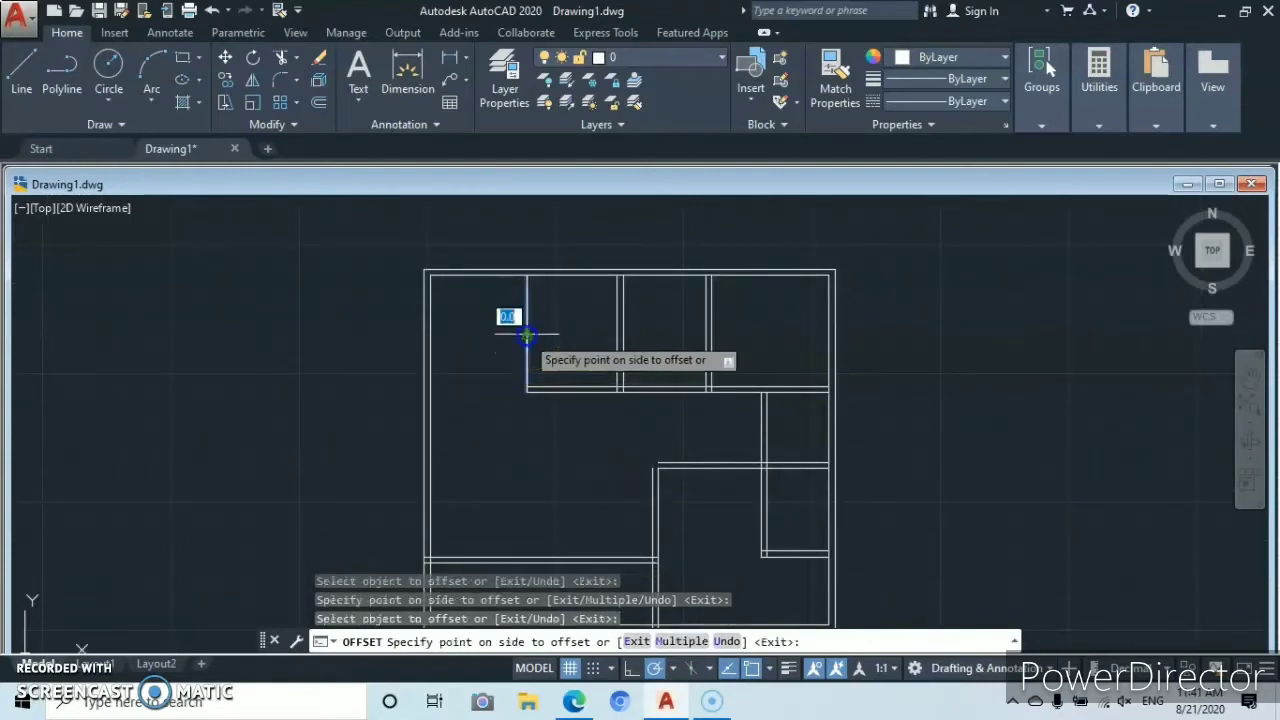
{"action": "left_click", "coordinate": [563, 414]}
{"action": "scroll", "coordinate": [563, 414], "scroll_direction": "down", "scroll_amount": 3}
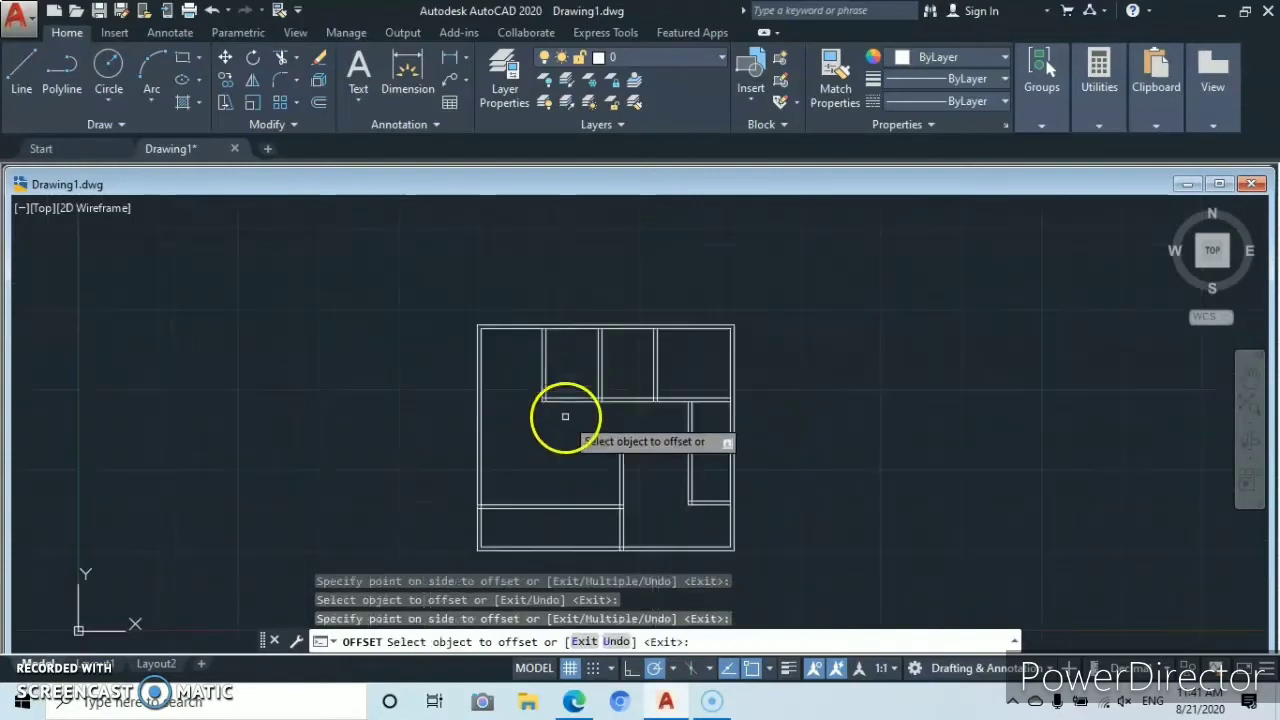
{"action": "middle_click_drag", "start_coordinate": [563, 414], "coordinate": [600, 337]}
{"action": "scroll", "coordinate": [600, 337], "scroll_direction": "up", "scroll_amount": 2}
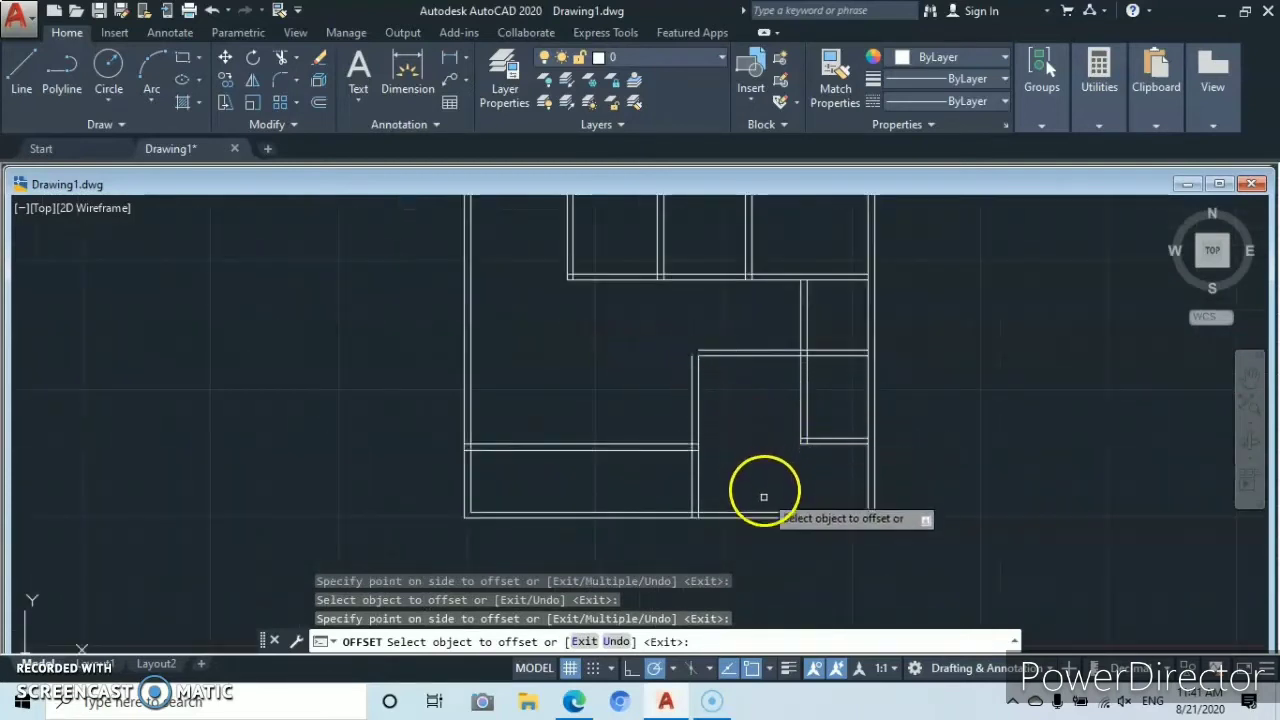
{"action": "key", "text": "Escape"}
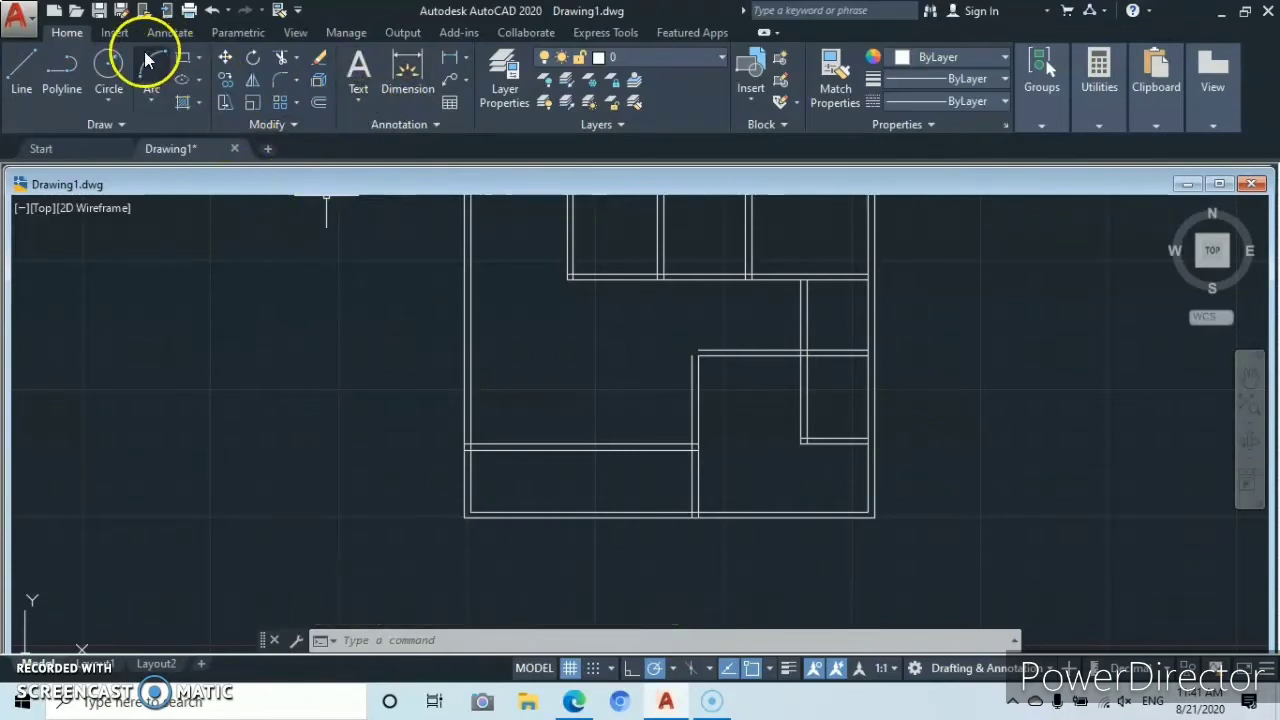
- Trim the overlapping lines where the lower-left room's top partition meets the outer left wall, using all objects as cutting edges
{"action": "left_click", "coordinate": [280, 58]}
{"action": "scroll", "coordinate": [478, 471], "scroll_direction": "up", "scroll_amount": 4}
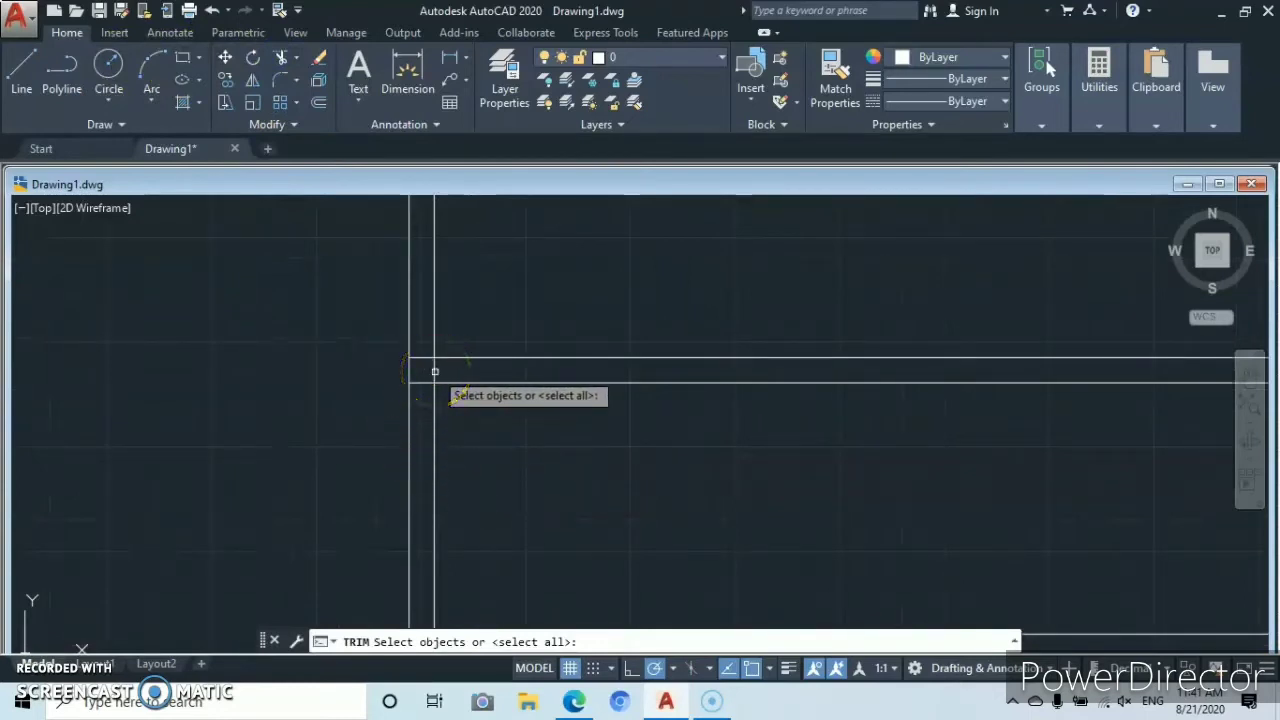
{"action": "right_click", "coordinate": [471, 449]}
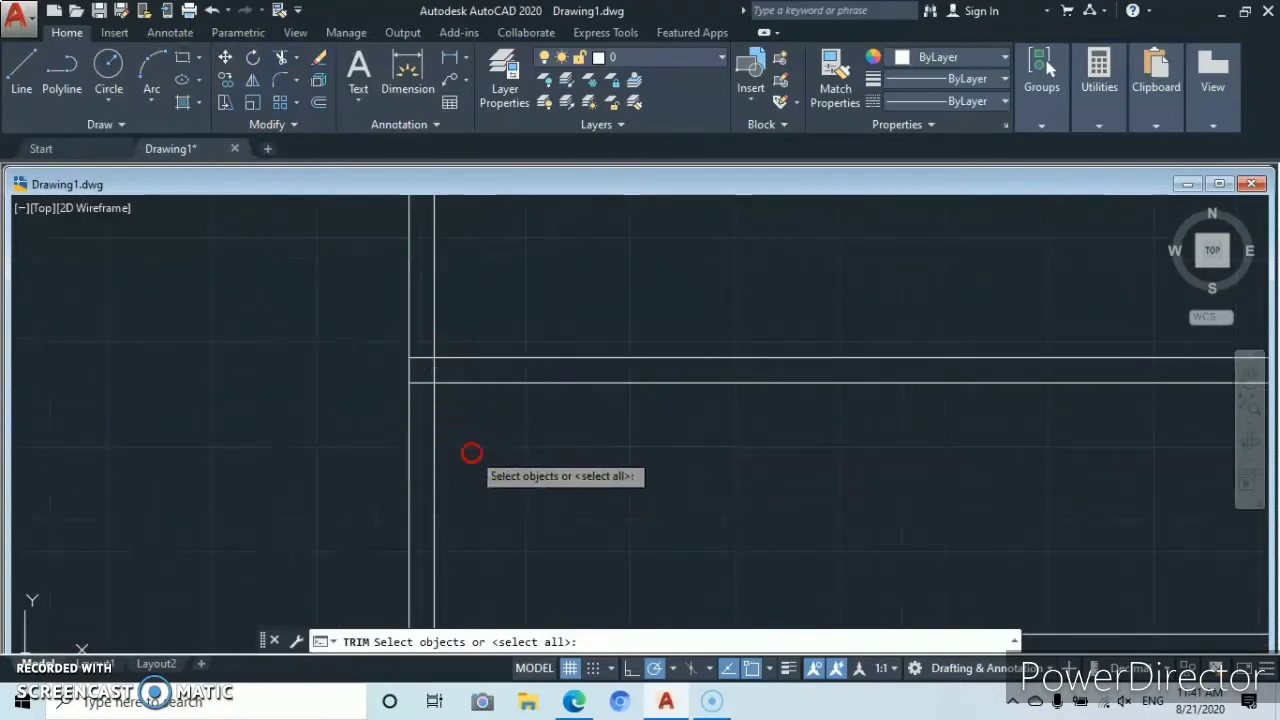
{"action": "left_click", "coordinate": [434, 369]}
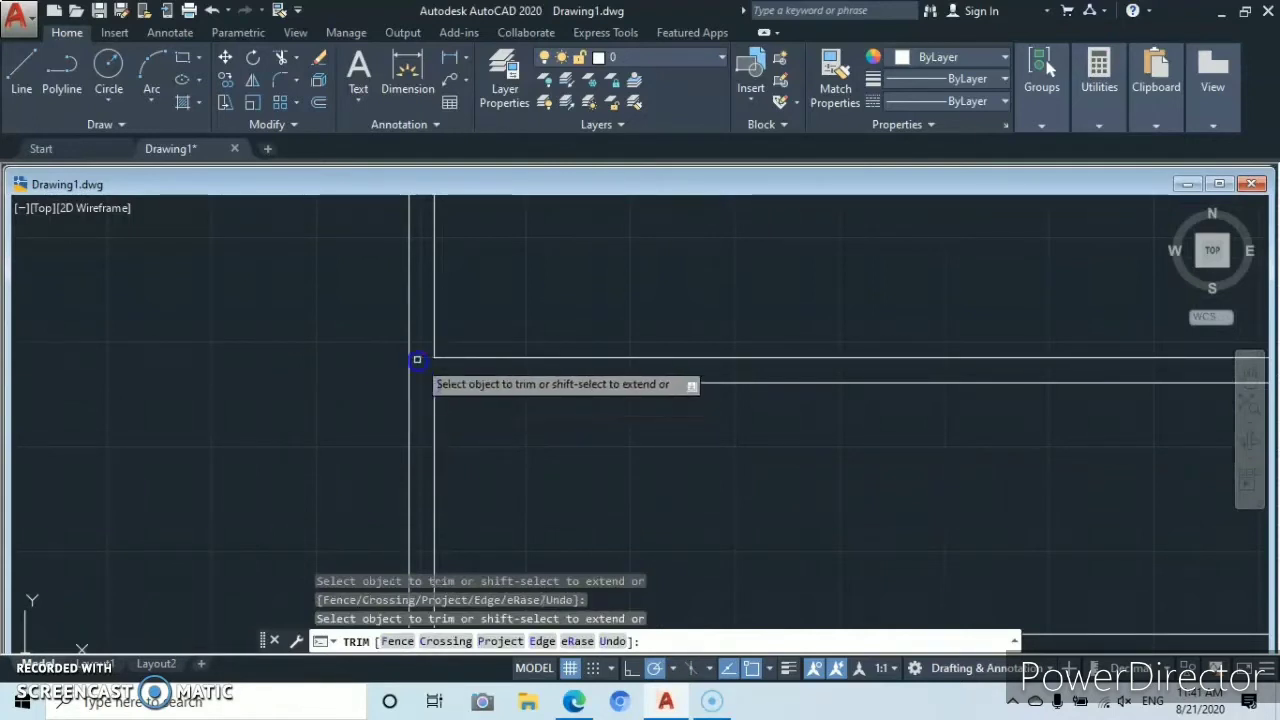
- Trim the overlapping lines where the lower-left room's top partition meets the long vertical partition
{"action": "scroll", "coordinate": [417, 359], "scroll_direction": "down", "scroll_amount": 4}
{"action": "middle_click_drag", "start_coordinate": [534, 363], "coordinate": [394, 443]}
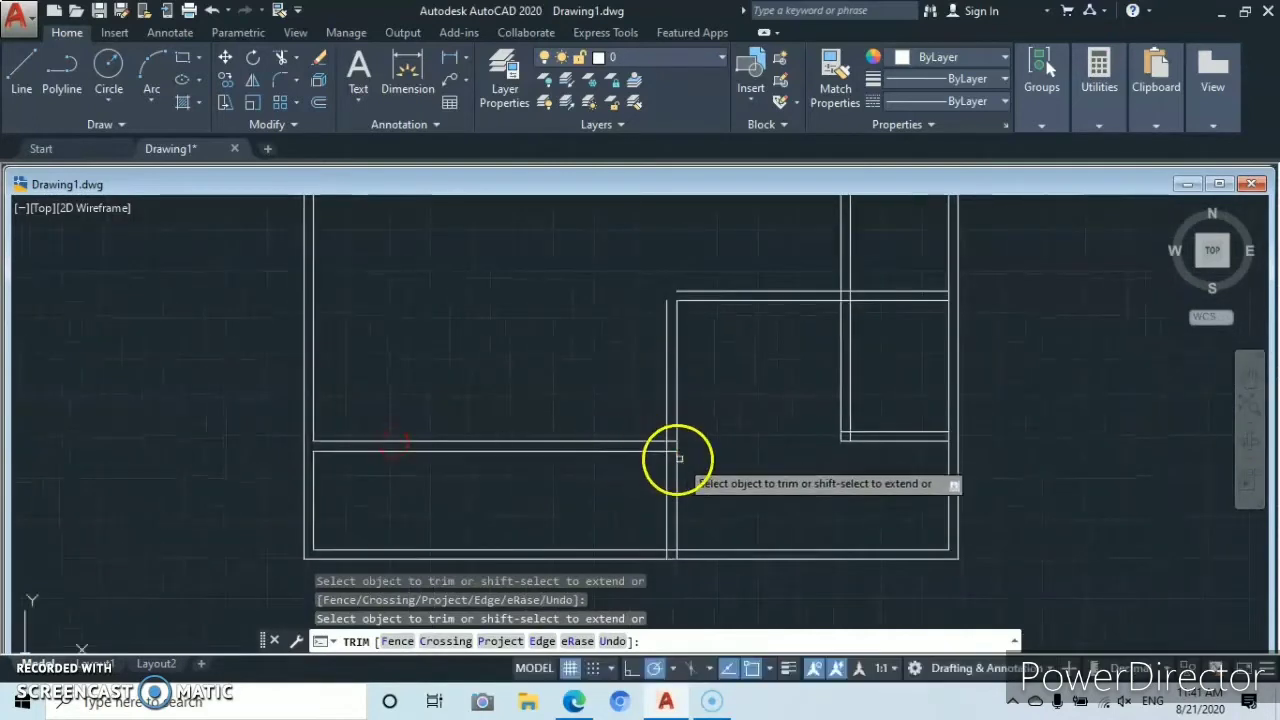
{"action": "scroll", "coordinate": [679, 458], "scroll_direction": "up", "scroll_amount": 5}
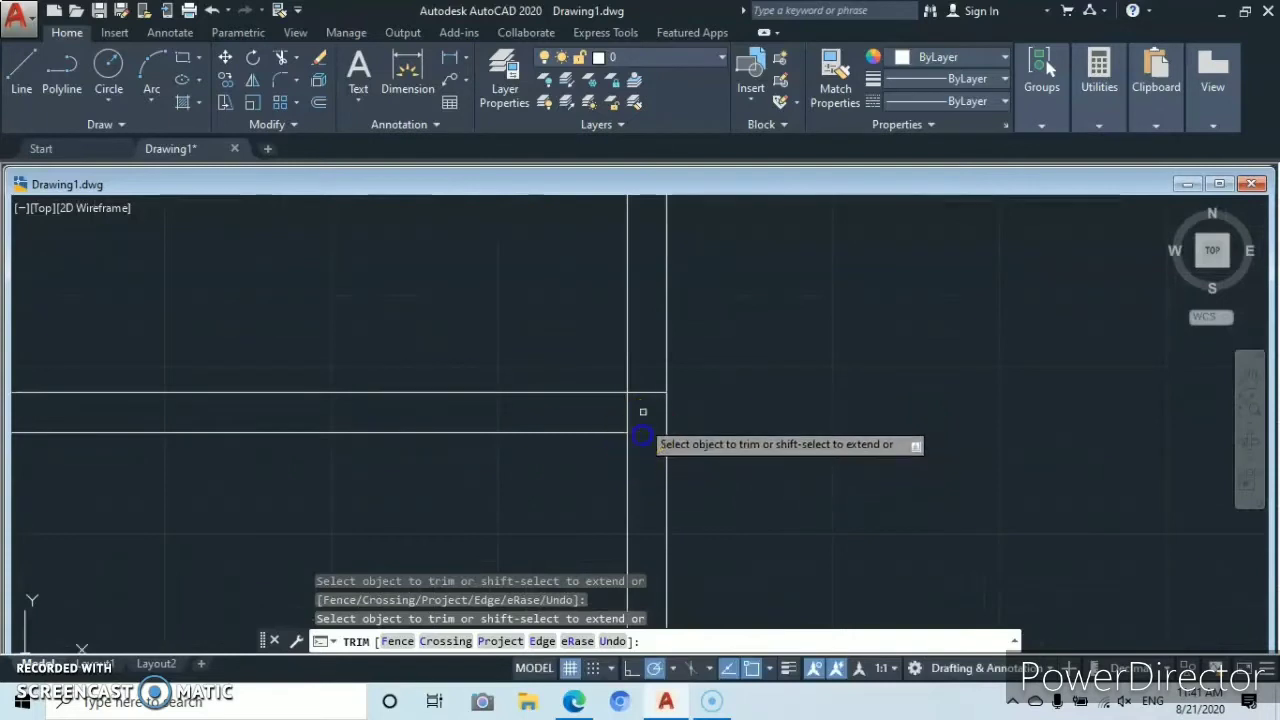
{"action": "left_click", "coordinate": [643, 391]}
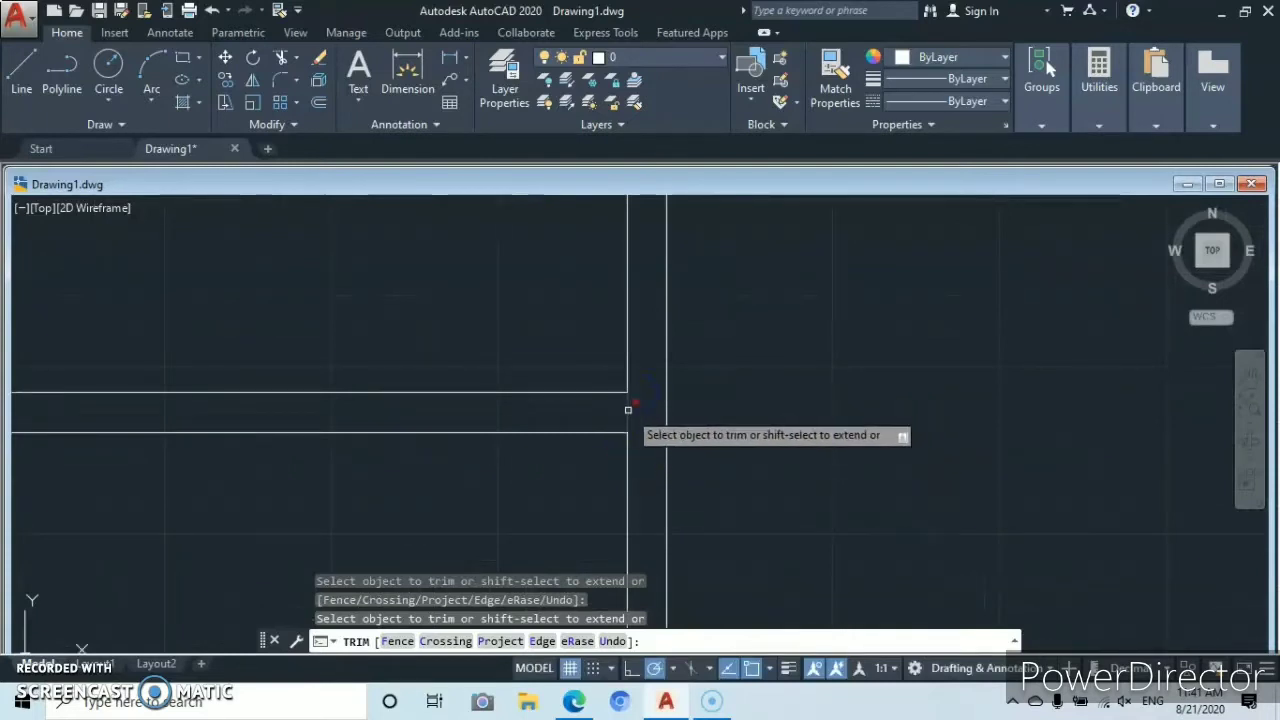
{"action": "left_click", "coordinate": [628, 410]}
- Trim the overlapping line ends at the lower-left corner of the small right-hand room
{"action": "scroll", "coordinate": [681, 396], "scroll_direction": "down", "scroll_amount": 6}
{"action": "middle_click_drag", "start_coordinate": [694, 397], "coordinate": [650, 432]}
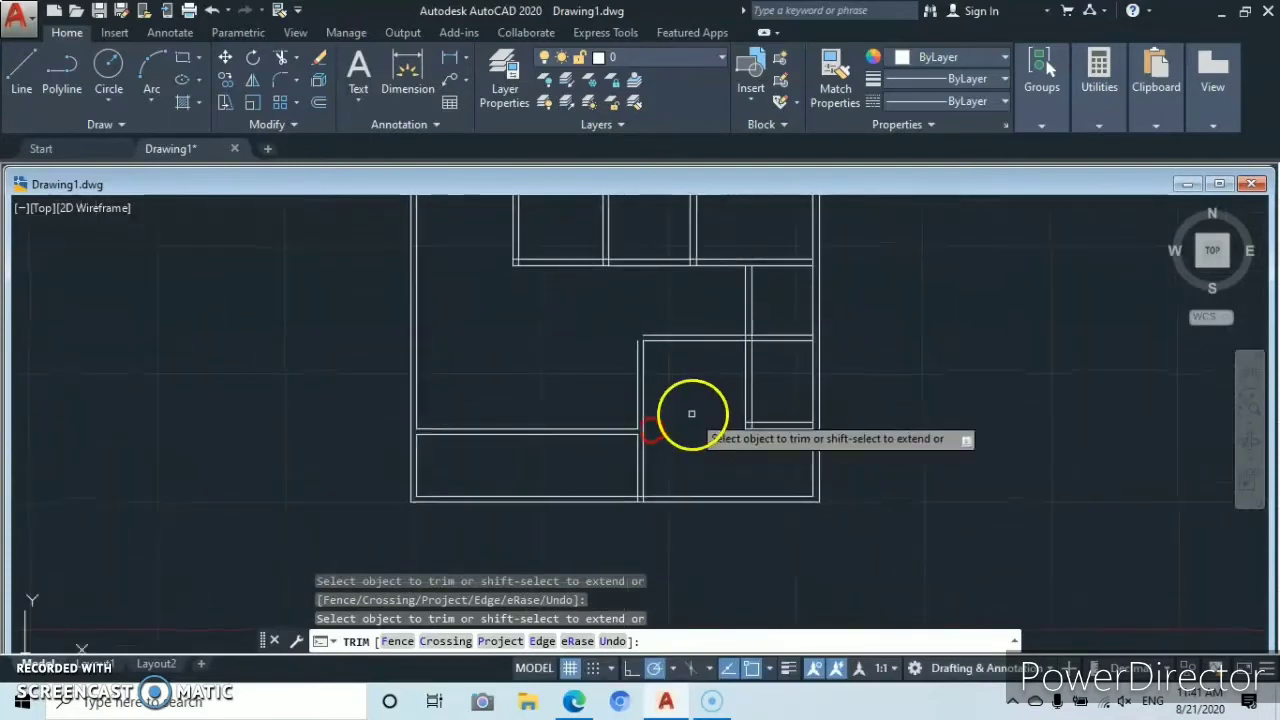
{"action": "scroll", "coordinate": [691, 413], "scroll_direction": "up", "scroll_amount": 6}
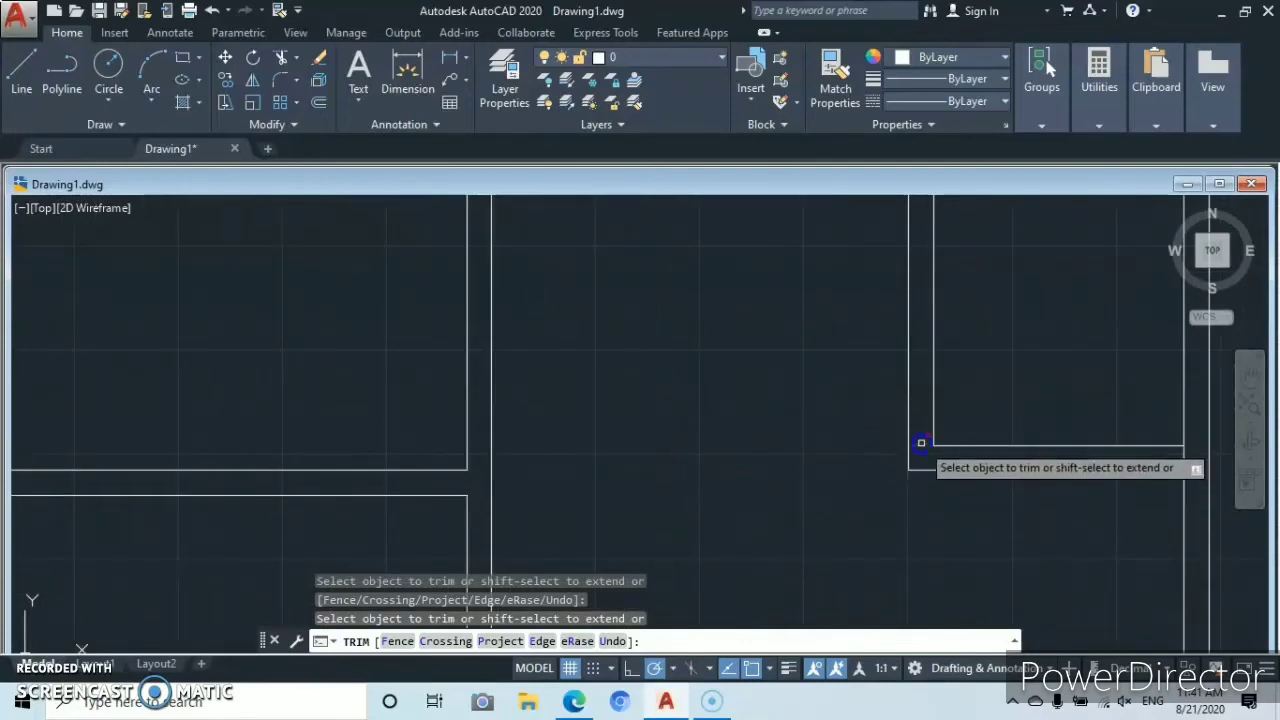
- Trim the overlaps where the long vertical partition meets the bottom outer wall and where the right-hand room's bottom partition meets the right outer wall
{"action": "scroll", "coordinate": [917, 435], "scroll_direction": "down", "scroll_amount": 5}
{"action": "scroll", "coordinate": [866, 457], "scroll_direction": "up", "scroll_amount": 7}
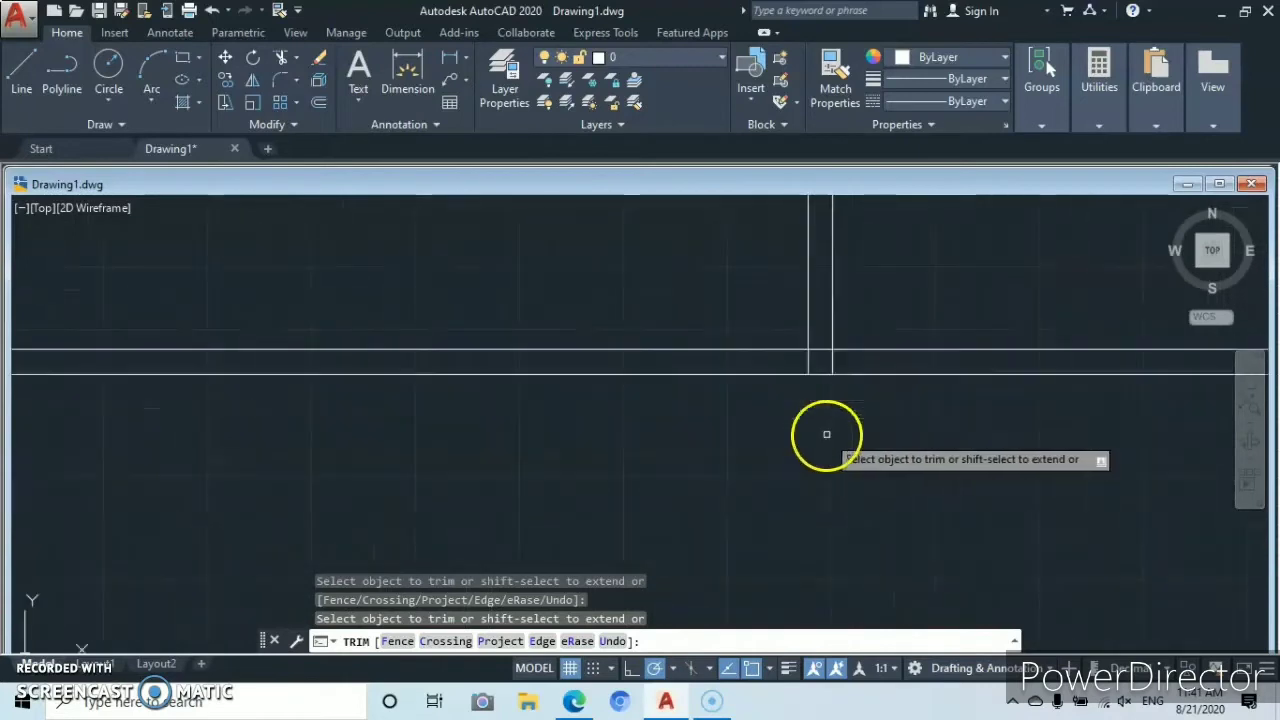
{"action": "left_click", "coordinate": [816, 348]}
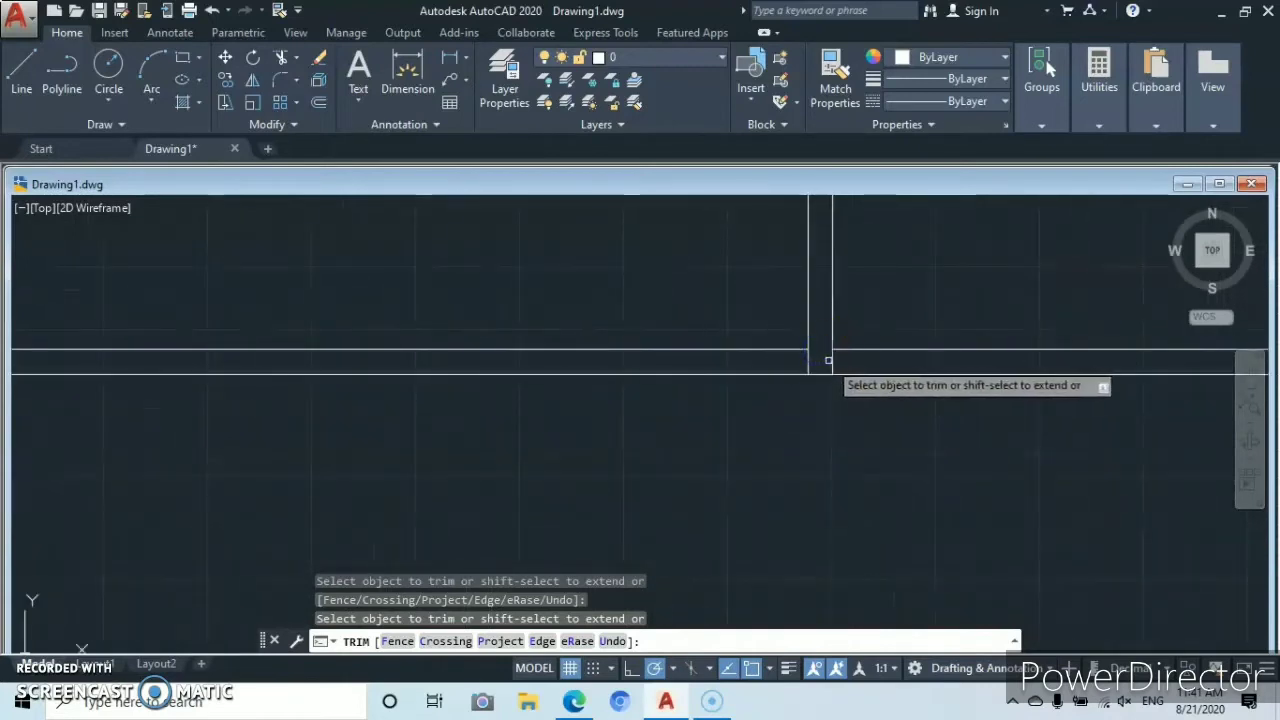
{"action": "left_click", "coordinate": [809, 362]}
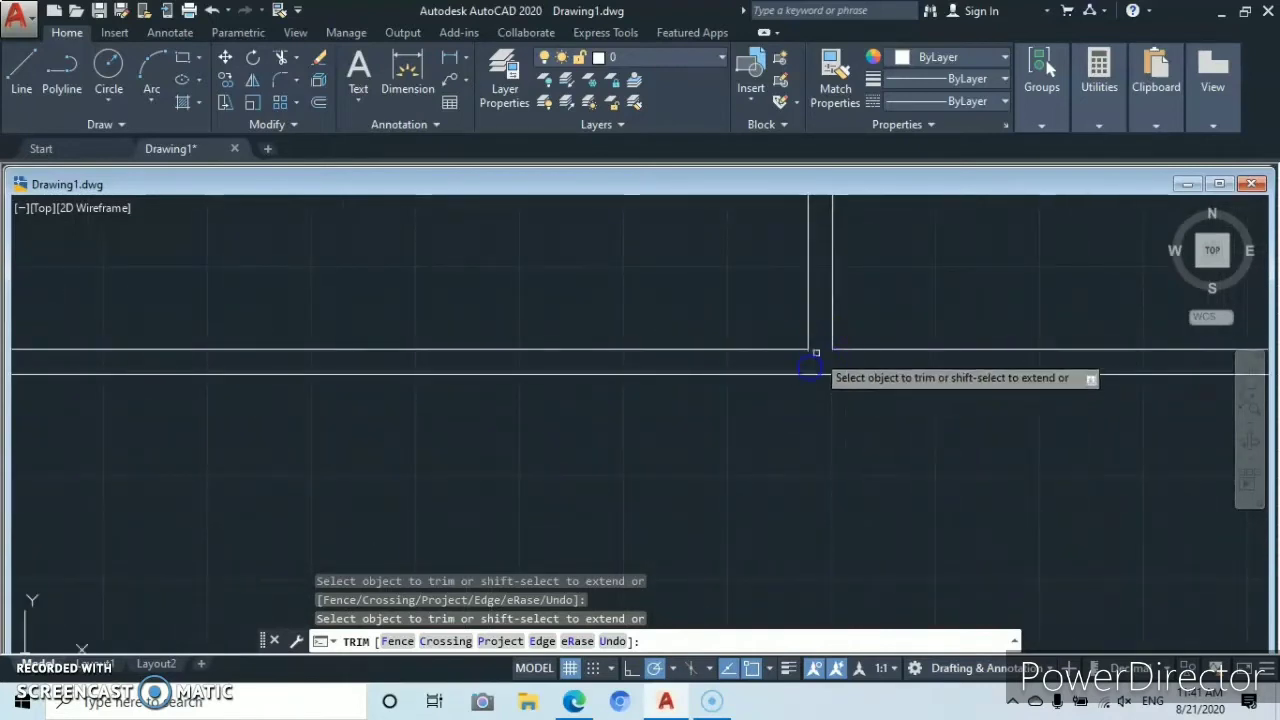
{"action": "scroll", "coordinate": [815, 358], "scroll_direction": "down", "scroll_amount": 5}
{"action": "scroll", "coordinate": [880, 411], "scroll_direction": "up", "scroll_amount": 6}
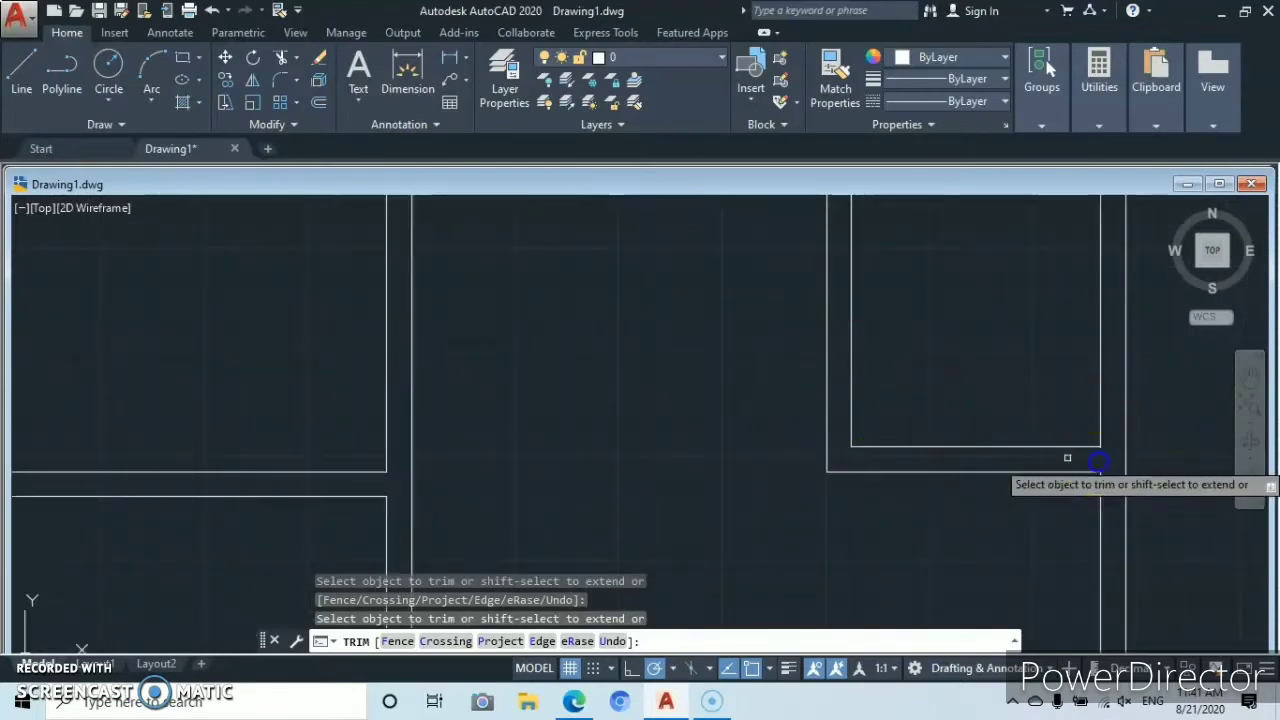
- Trim the overlaps along the horizontal divider and the right part of the upper rooms' bottom wall, including their junctions with the right outer wall
{"action": "scroll", "coordinate": [930, 365], "scroll_direction": "down", "scroll_amount": 4}
{"action": "middle_click_drag", "start_coordinate": [902, 341], "coordinate": [880, 449]}
{"action": "scroll", "coordinate": [867, 364], "scroll_direction": "up", "scroll_amount": 2}
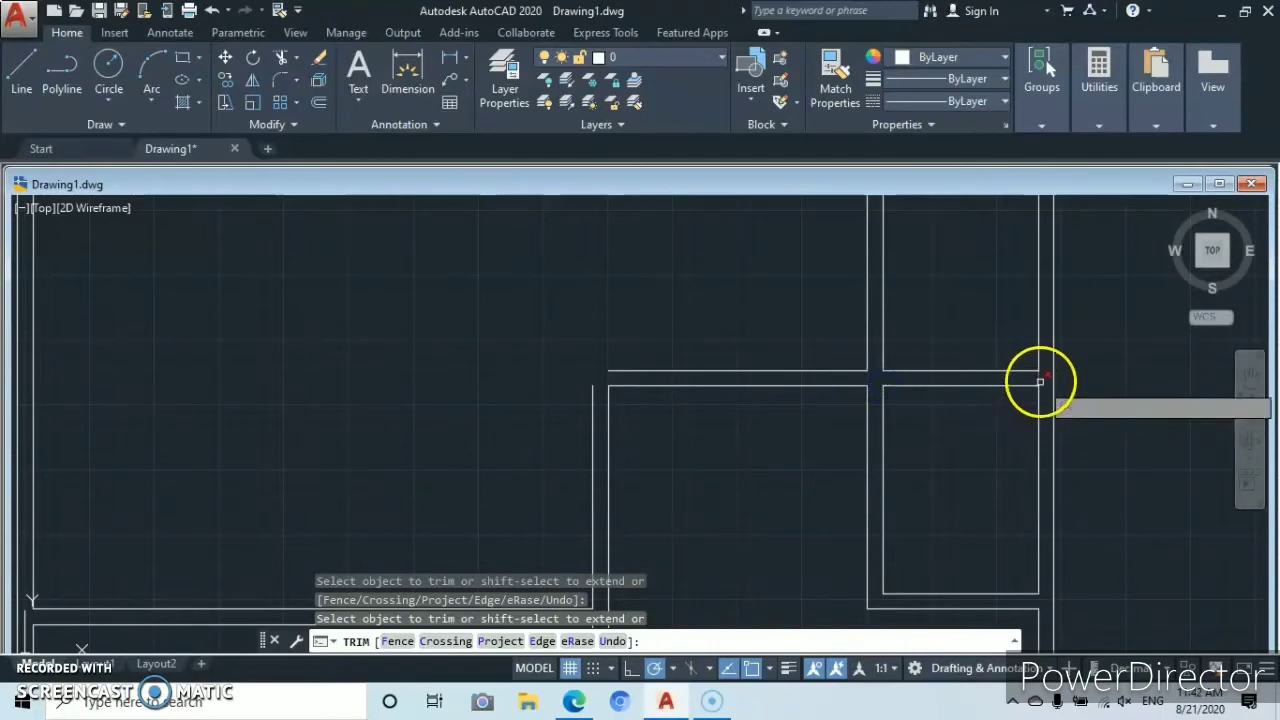
{"action": "left_click", "coordinate": [1040, 381]}
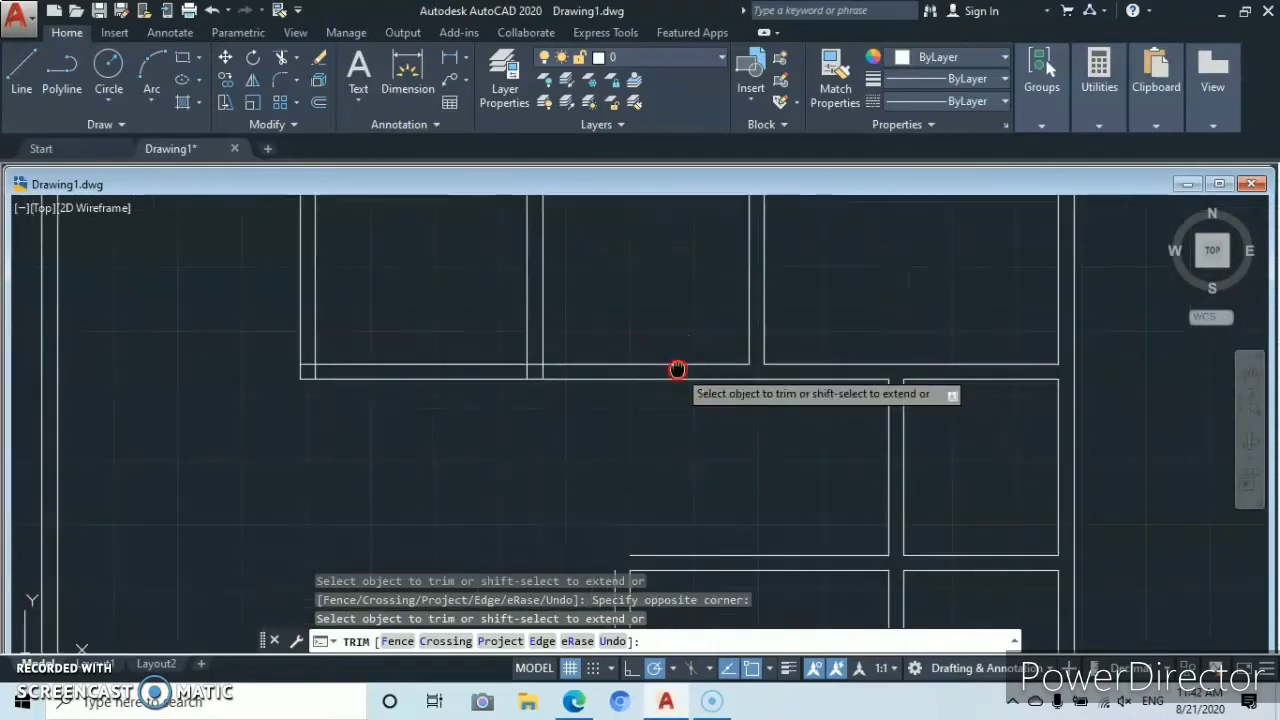
- Trim the ends of the upper rooms' middle partition that run through their bottom wall
{"action": "middle_click_drag", "start_coordinate": [677, 369], "coordinate": [877, 370]}
{"action": "scroll", "coordinate": [748, 380], "scroll_direction": "up", "scroll_amount": 4}
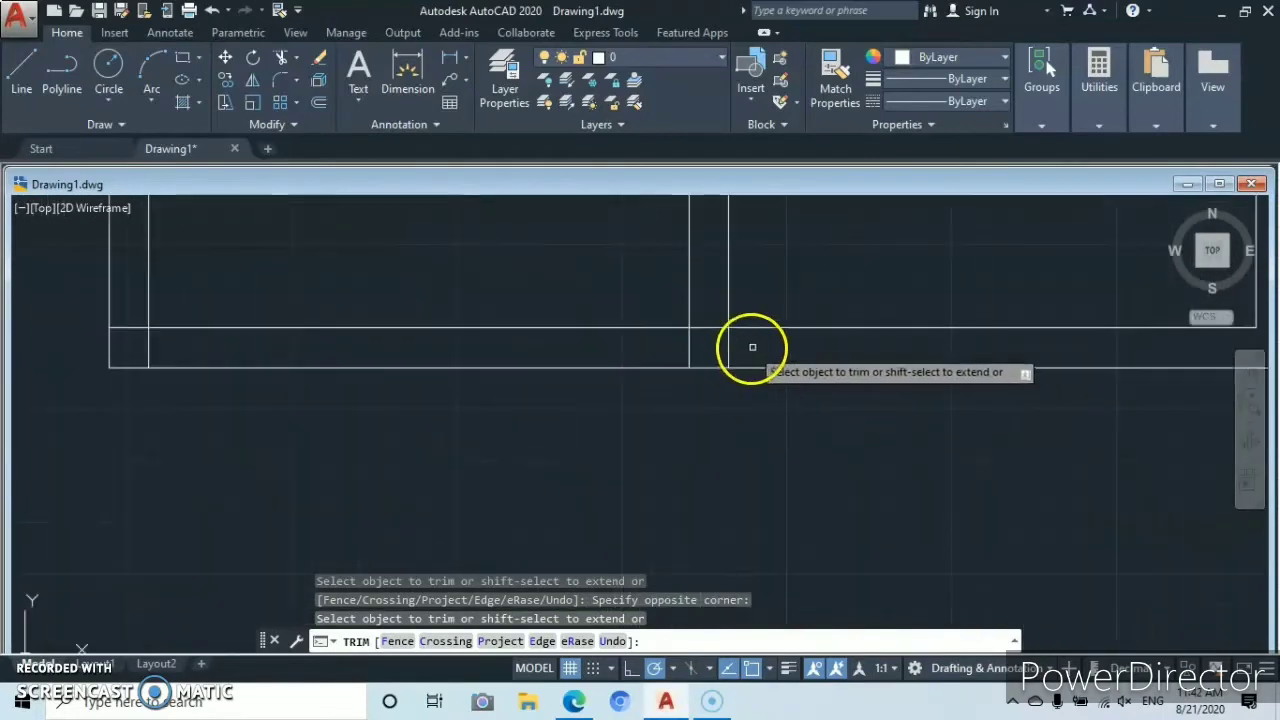
{"action": "left_click", "coordinate": [737, 347]}
{"action": "left_click", "coordinate": [664, 358]}
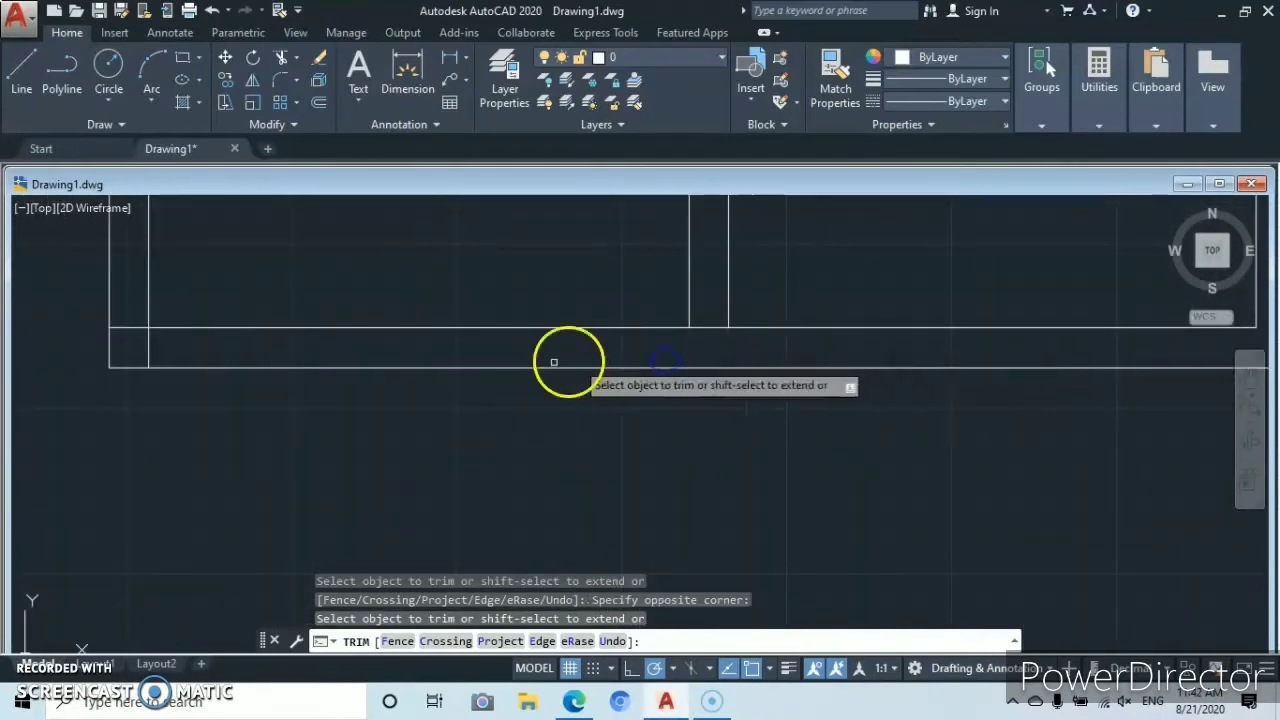
- Trim the overlaps at the upper rooms' lower-left corner and the wall line segment across the base of their middle partition
{"action": "left_click", "coordinate": [160, 349]}
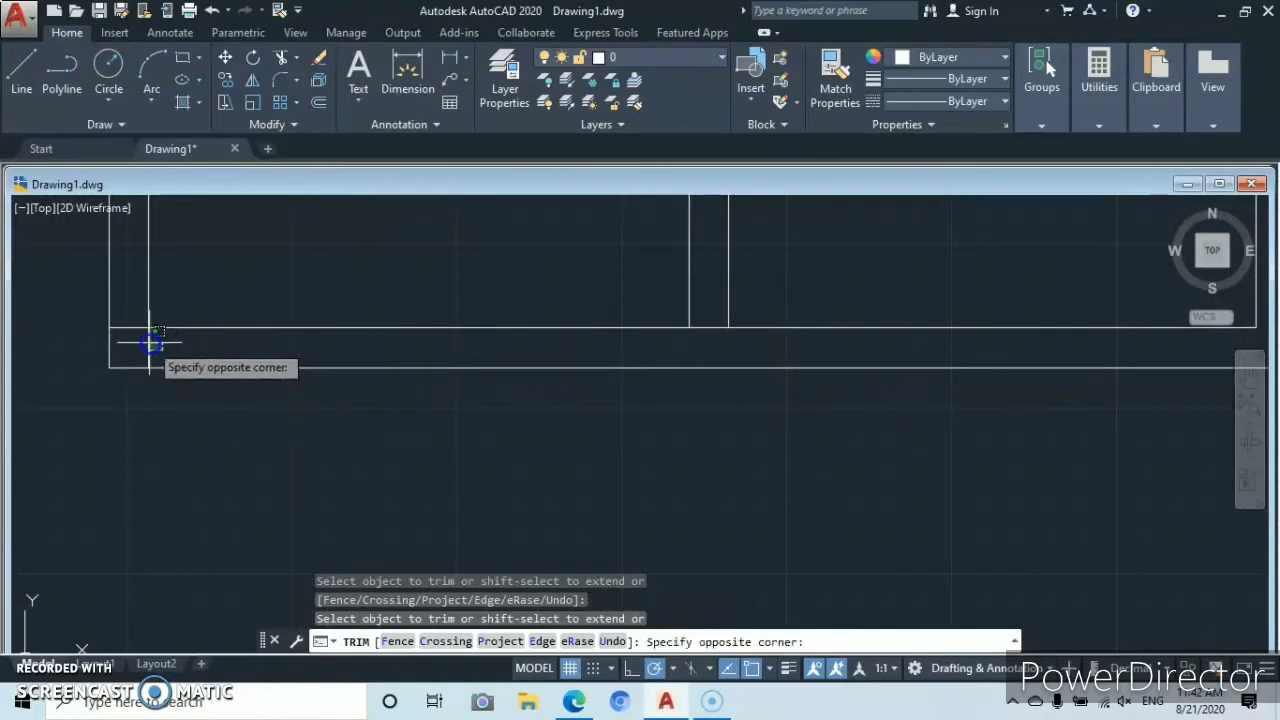
{"action": "left_click", "coordinate": [138, 337]}
{"action": "left_click", "coordinate": [137, 331]}
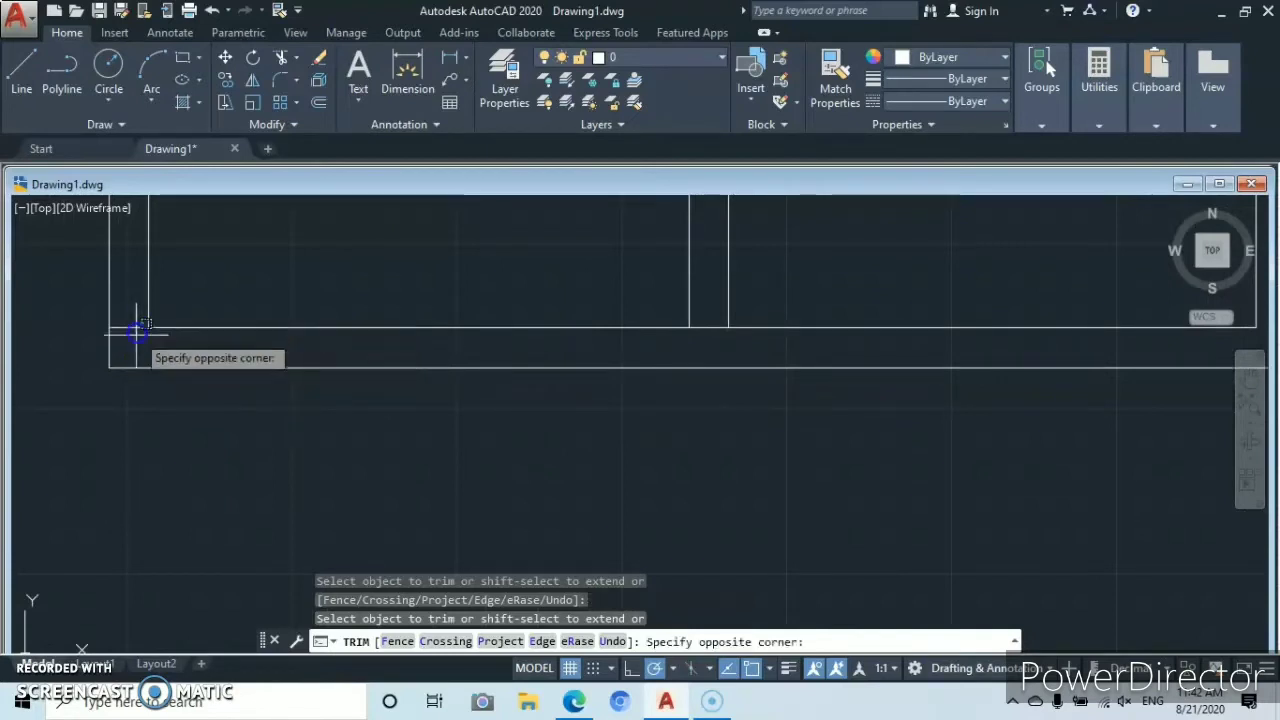
{"action": "left_click", "coordinate": [137, 340]}
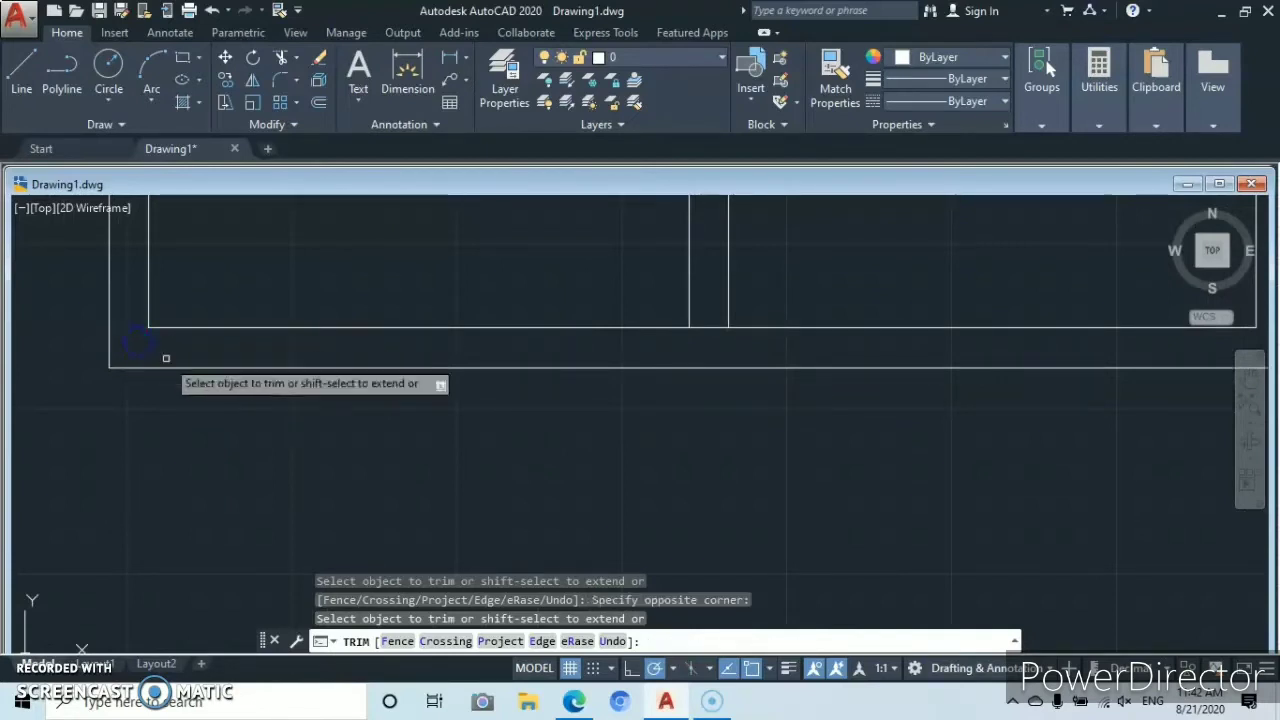
{"action": "left_click", "coordinate": [710, 298]}
{"action": "scroll", "coordinate": [757, 323], "scroll_direction": "down", "scroll_amount": 2}
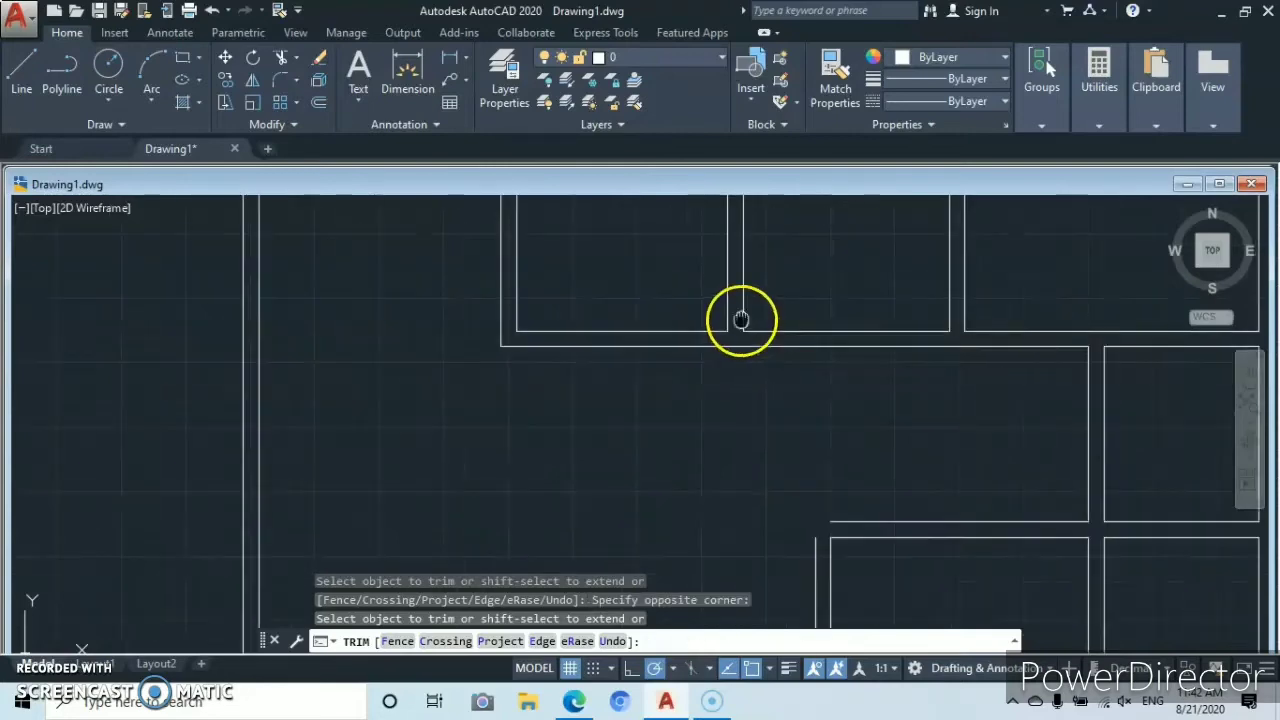
- Fillet the open outer corner where the horizontal divider meets the long vertical partition, joining their two outer lines
{"action": "middle_click_drag", "start_coordinate": [740, 320], "coordinate": [557, 434]}
{"action": "scroll", "coordinate": [690, 322], "scroll_direction": "down", "scroll_amount": 1}
{"action": "scroll", "coordinate": [685, 322], "scroll_direction": "down", "scroll_amount": 2}
{"action": "mouse_move", "coordinate": [684, 323]}
{"action": "middle_mouse_down"}
{"action": "mouse_move", "coordinate": [680, 414]}
{"action": "mouse_move", "coordinate": [484, 293]}
{"action": "middle_mouse_up"}
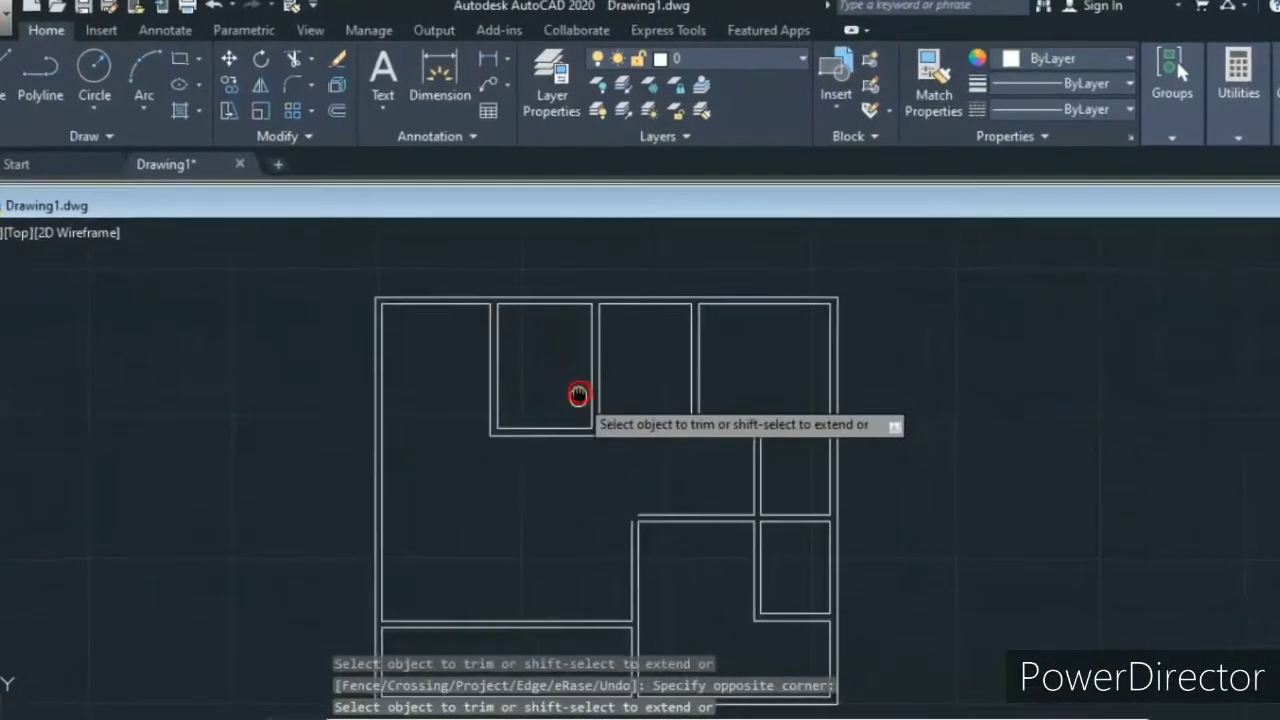
{"action": "middle_click_drag", "start_coordinate": [578, 394], "coordinate": [592, 318]}
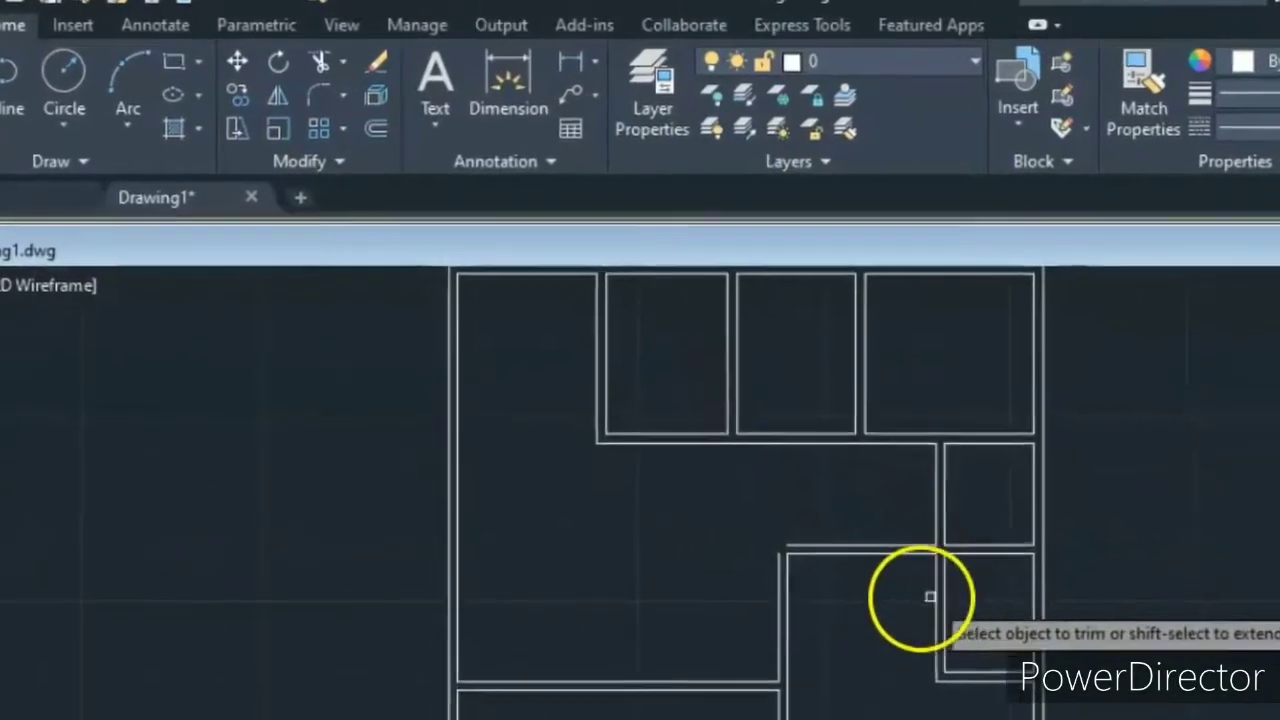
{"action": "scroll", "coordinate": [1095, 635], "scroll_direction": "up", "scroll_amount": 2}
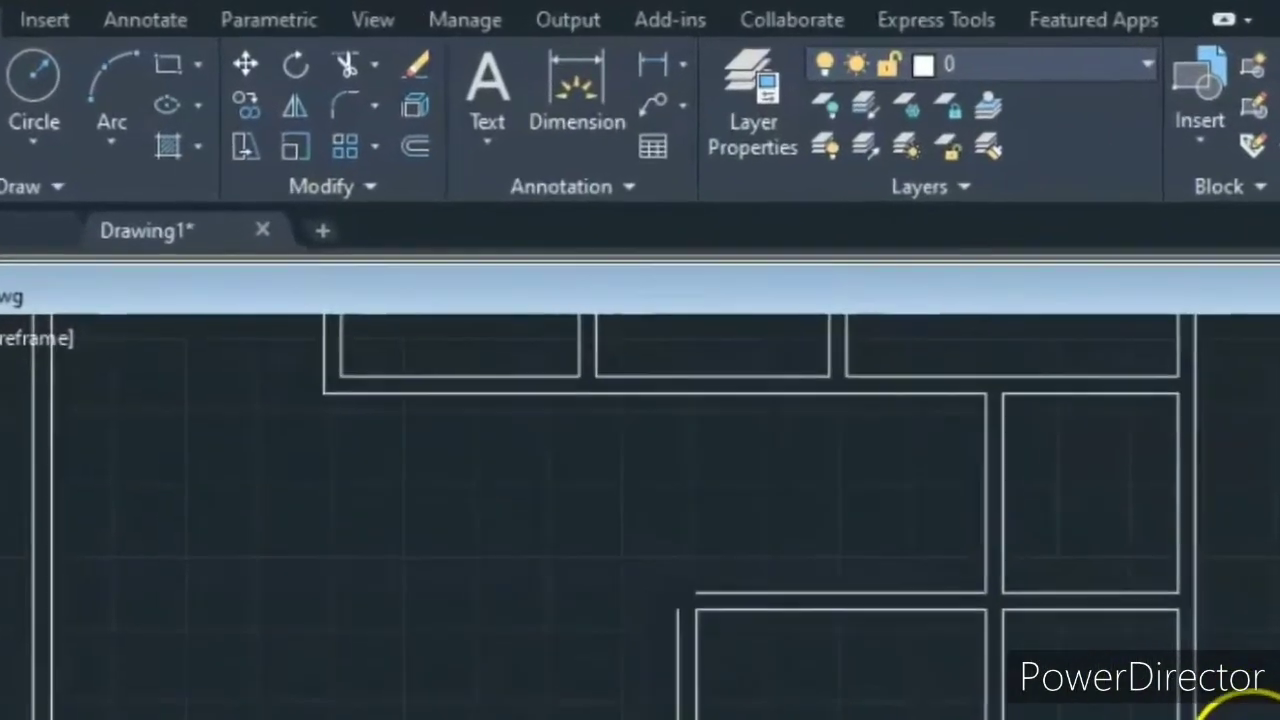
{"action": "mouse_move", "coordinate": [885, 717]}
{"action": "middle_mouse_down"}
{"action": "mouse_move", "coordinate": [1197, 719]}
{"action": "mouse_move", "coordinate": [1185, 658]}
{"action": "middle_mouse_up"}
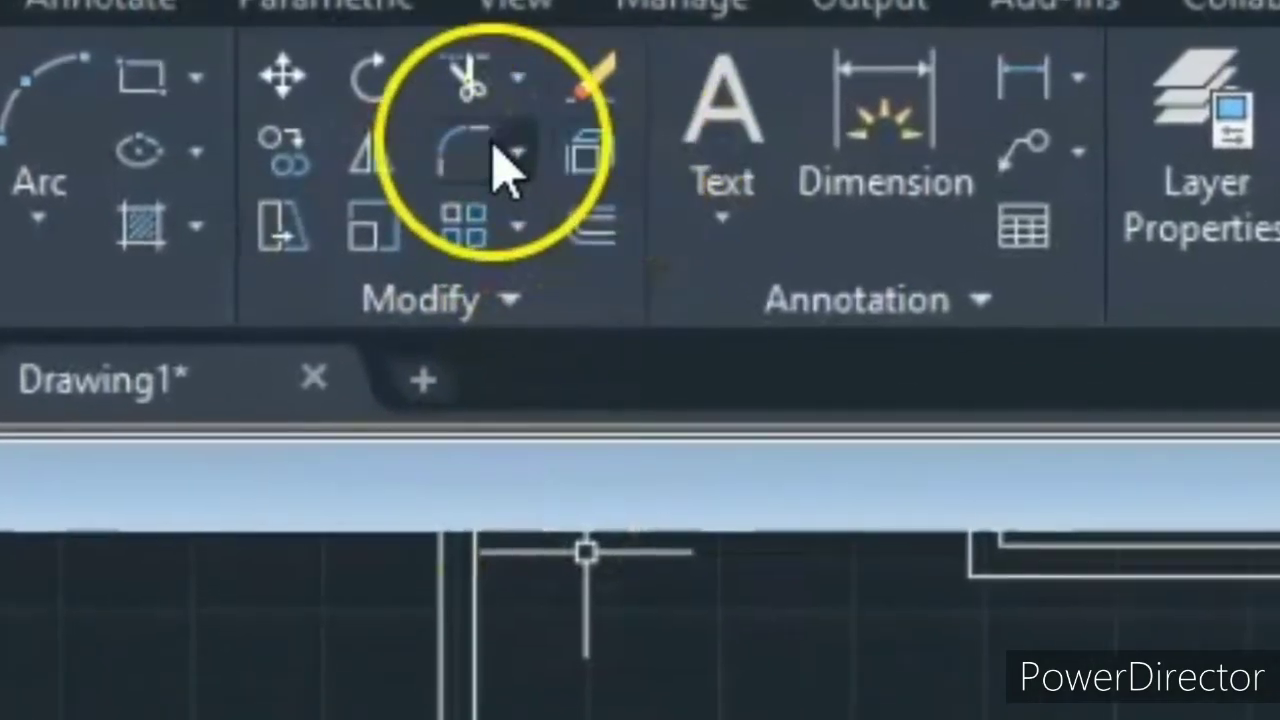
{"action": "left_click", "coordinate": [463, 145]}
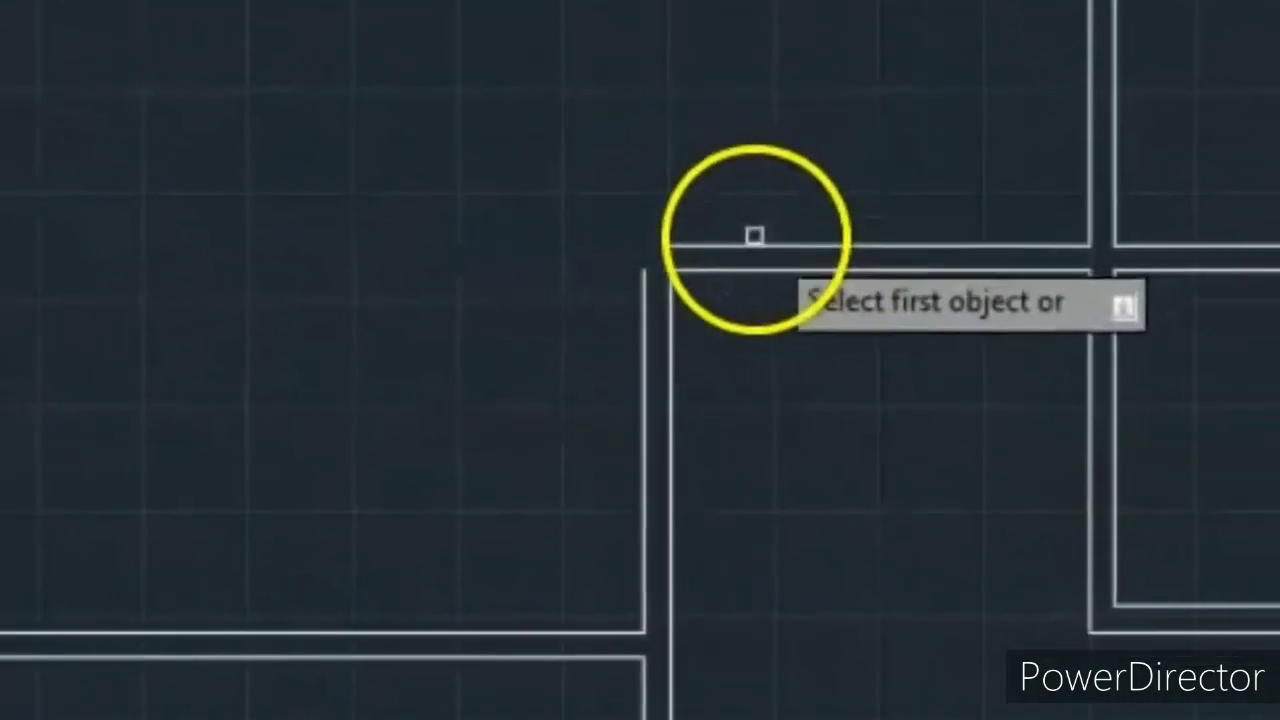
{"action": "left_click", "coordinate": [723, 244]}
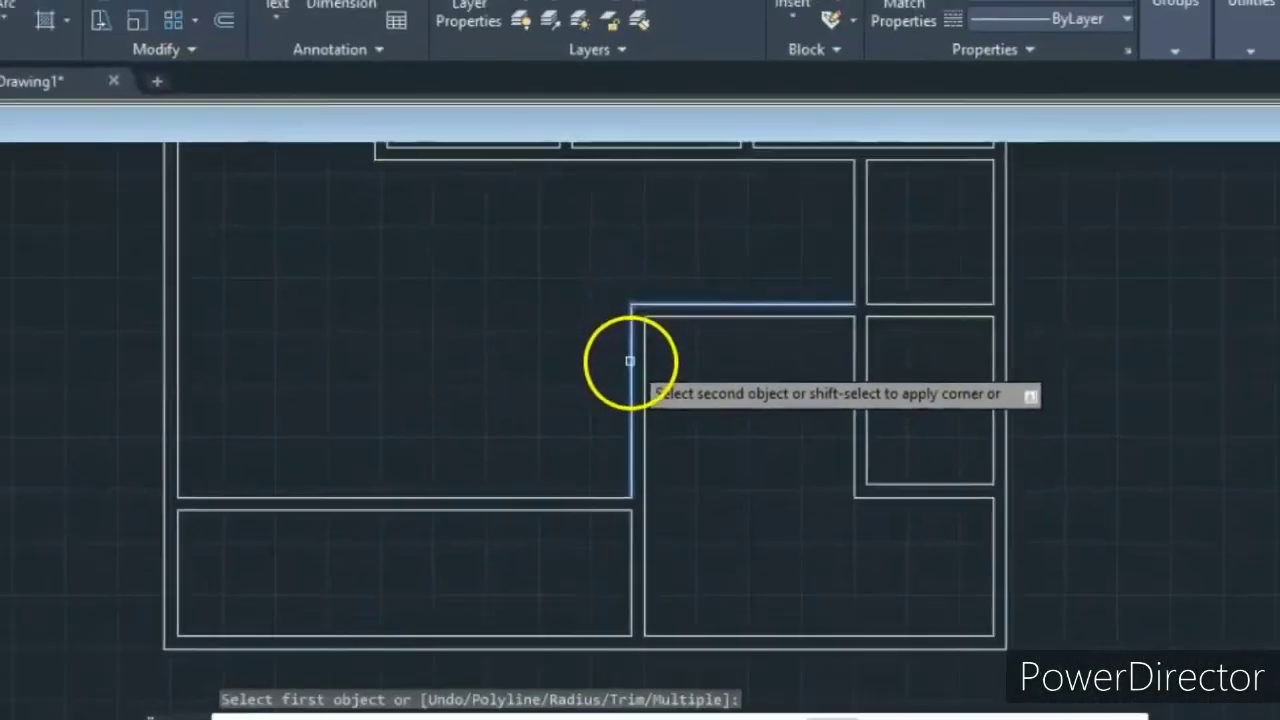
{"action": "left_click", "coordinate": [630, 347]}
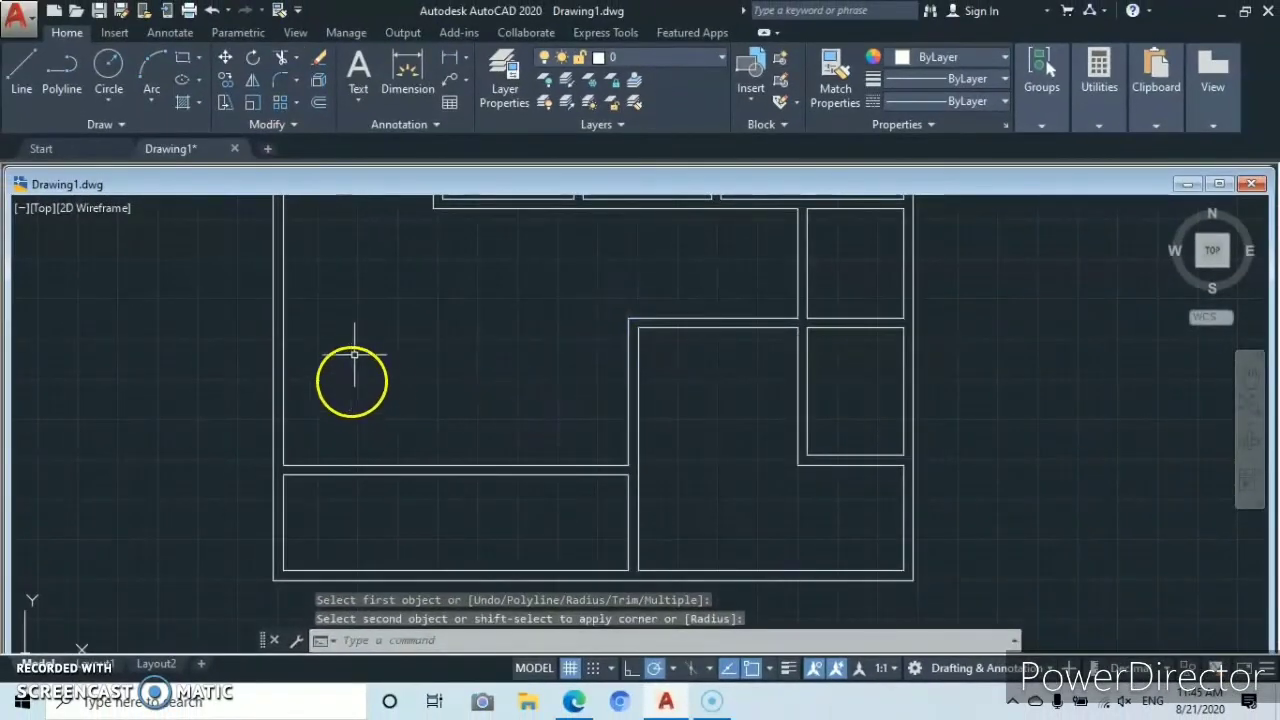
- Fillet the lower line of the lower-left room's top wall with the left outer wall's outer line, keeping the outer line above the corner
{"action": "middle_click_drag", "start_coordinate": [525, 497], "coordinate": [528, 427]}
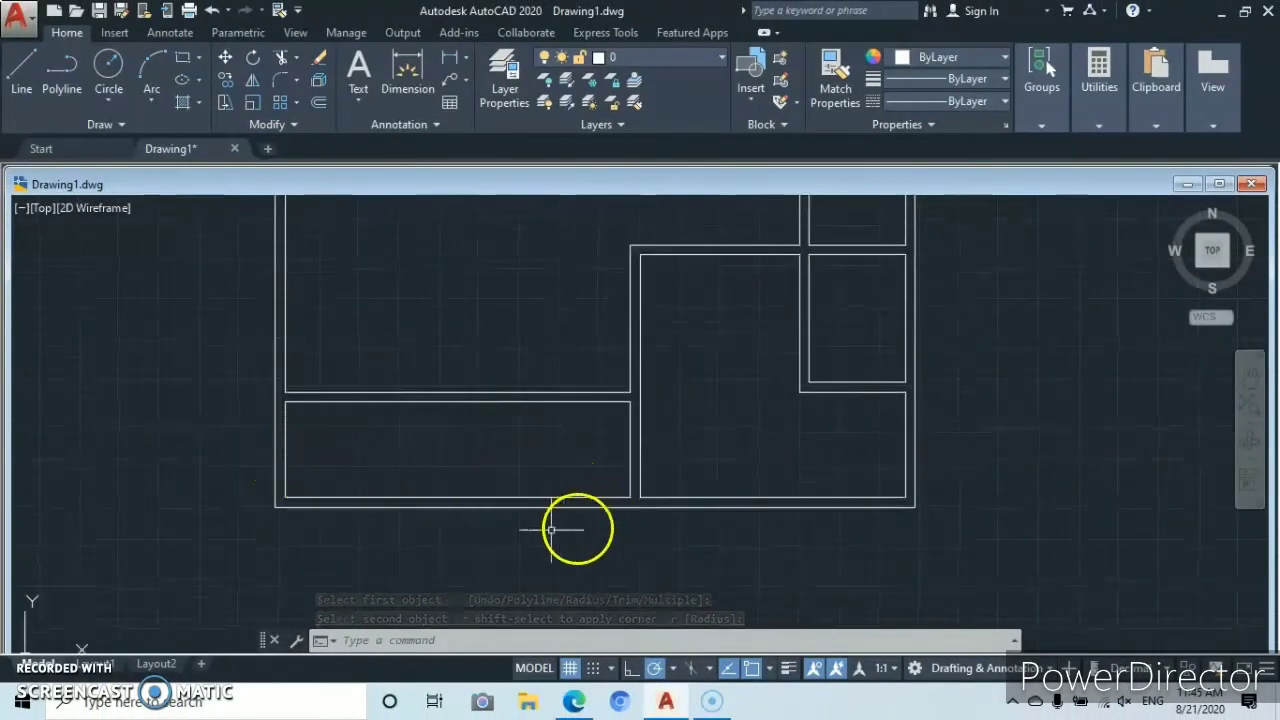
{"action": "left_click", "coordinate": [281, 84]}
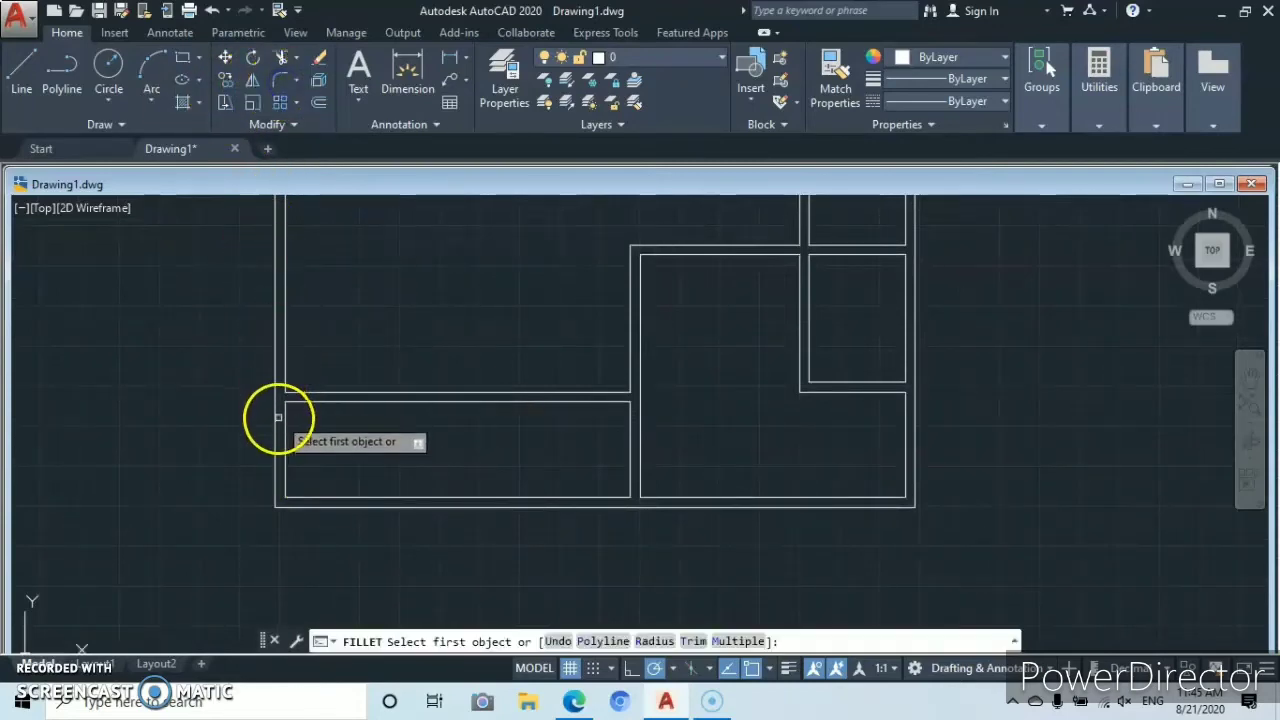
{"action": "left_click", "coordinate": [326, 401]}
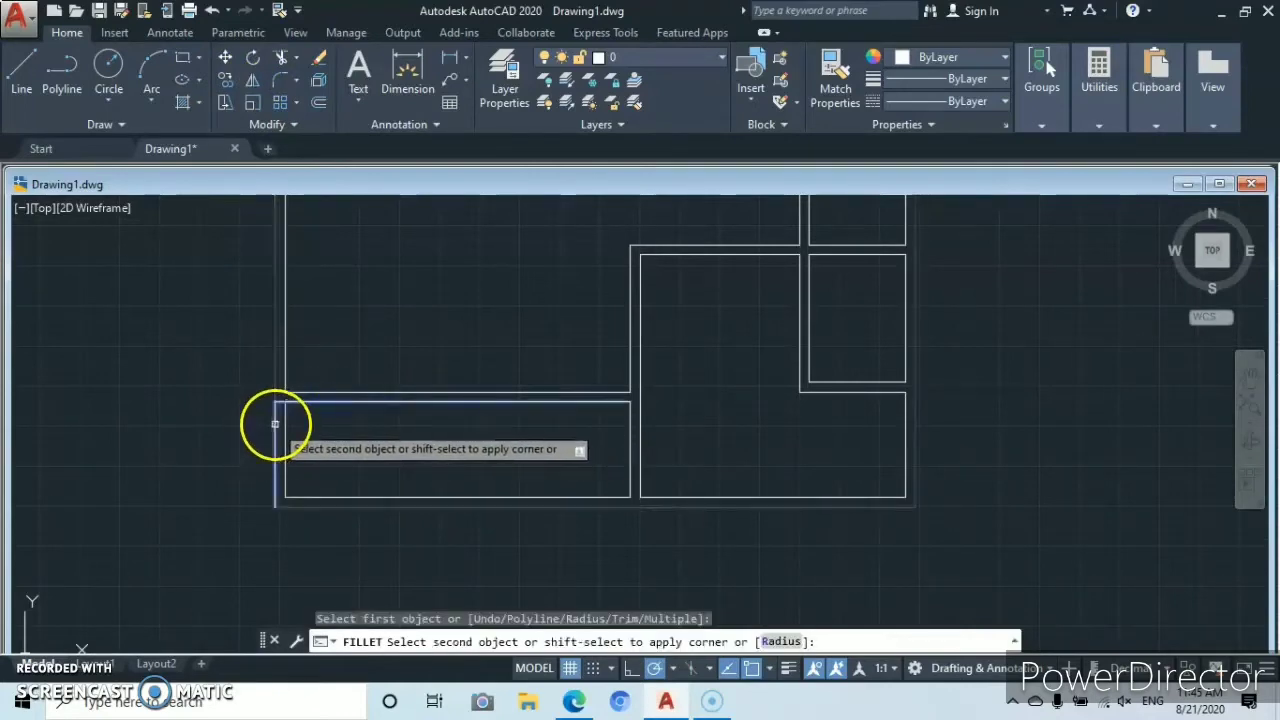
{"action": "left_click", "coordinate": [274, 367]}
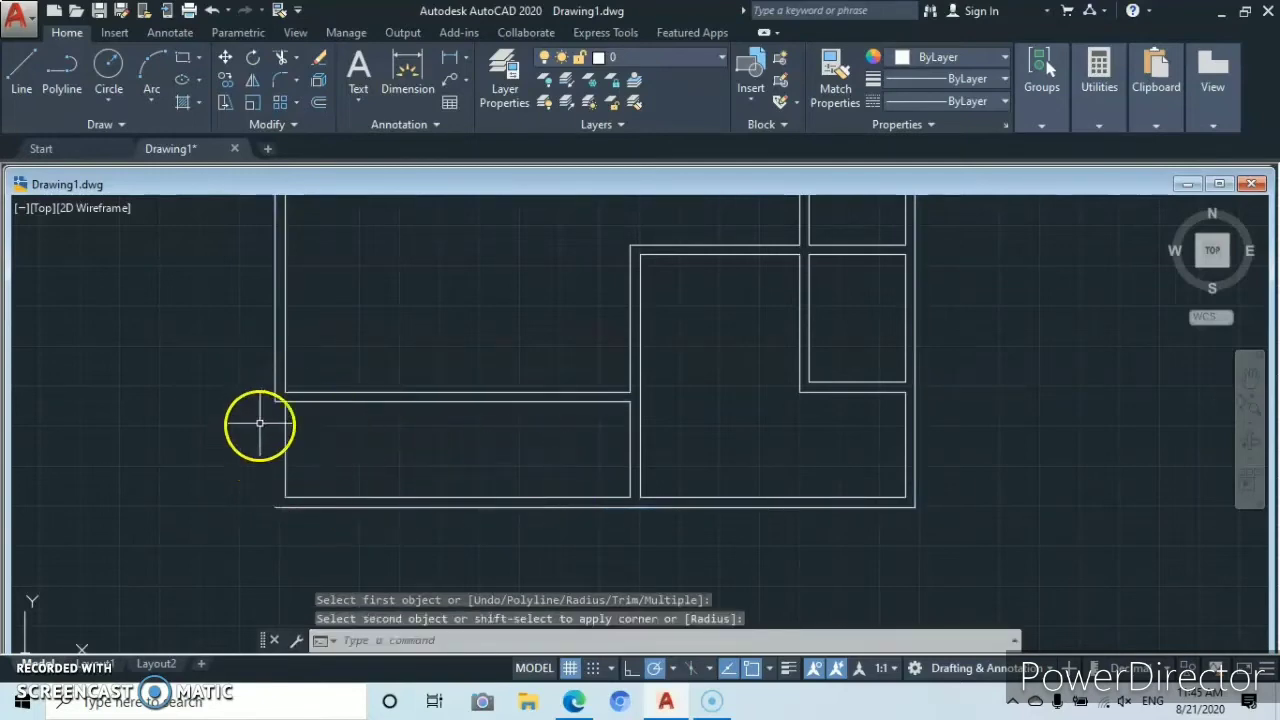
- Fillet the long vertical partition's left line with the bottom outer wall's outer line, keeping the bottom line's right part
{"action": "left_click", "coordinate": [281, 82]}
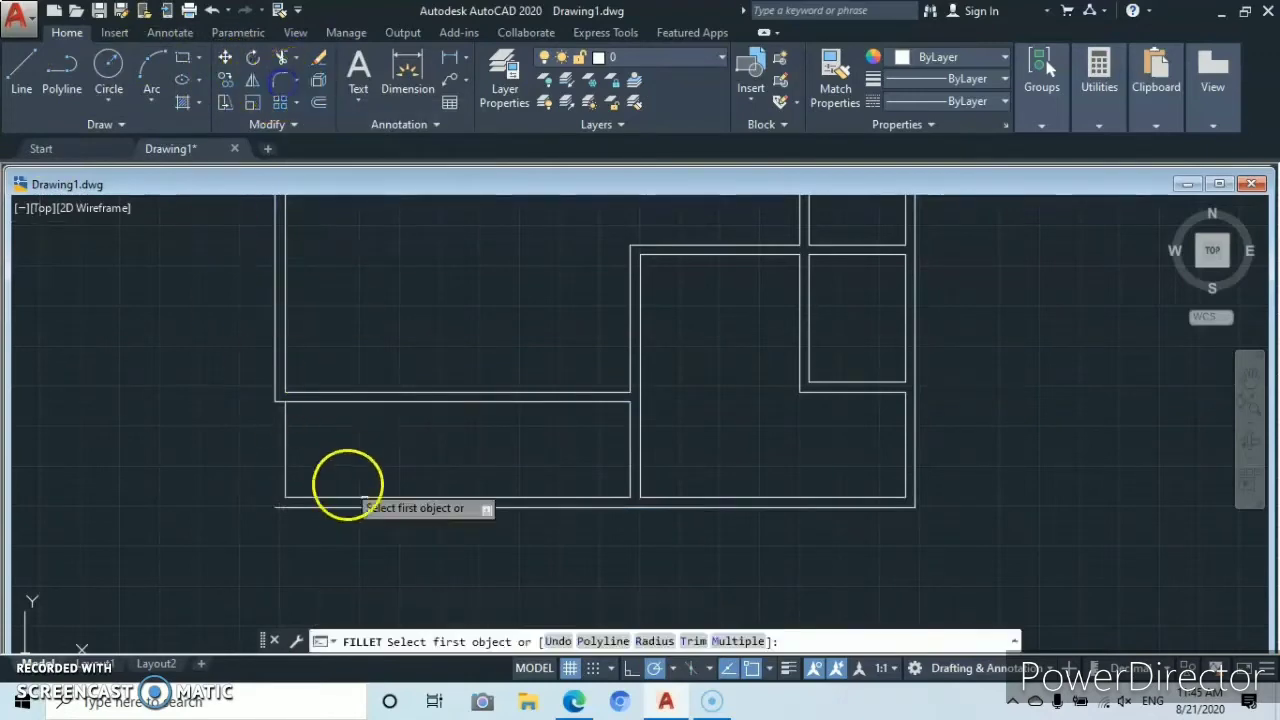
{"action": "left_click", "coordinate": [629, 472]}
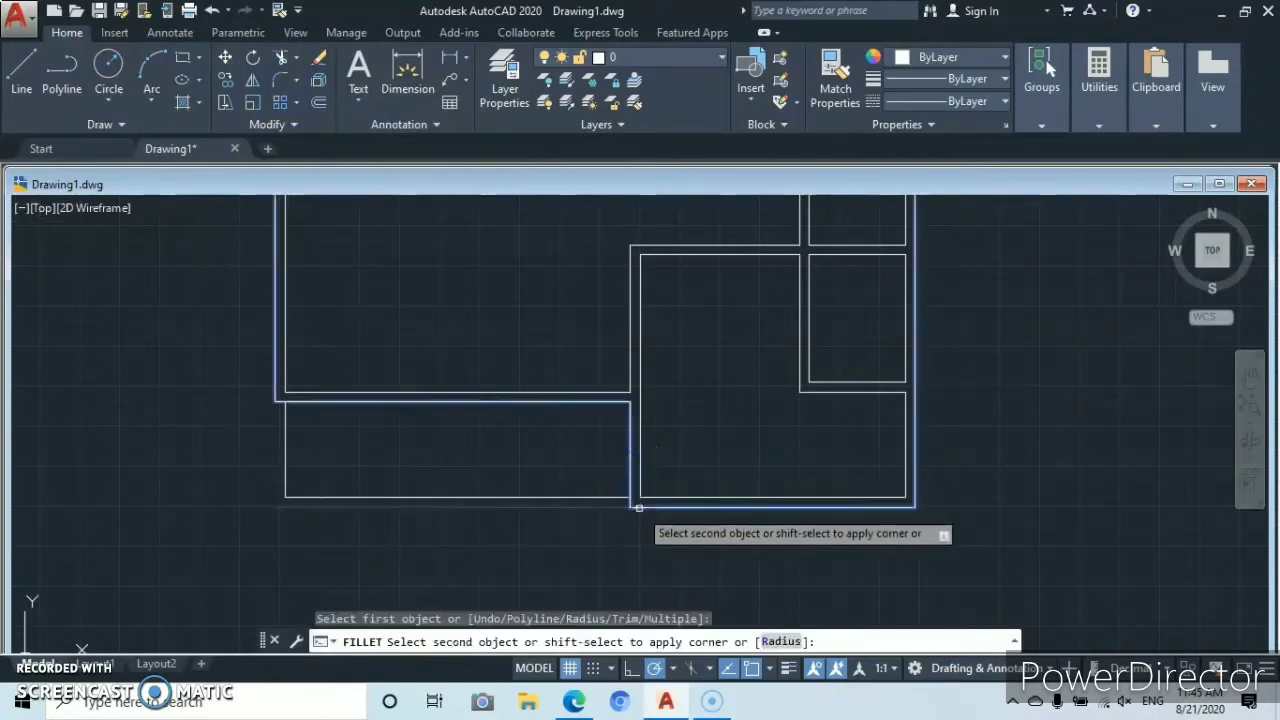
{"action": "left_click", "coordinate": [639, 508]}
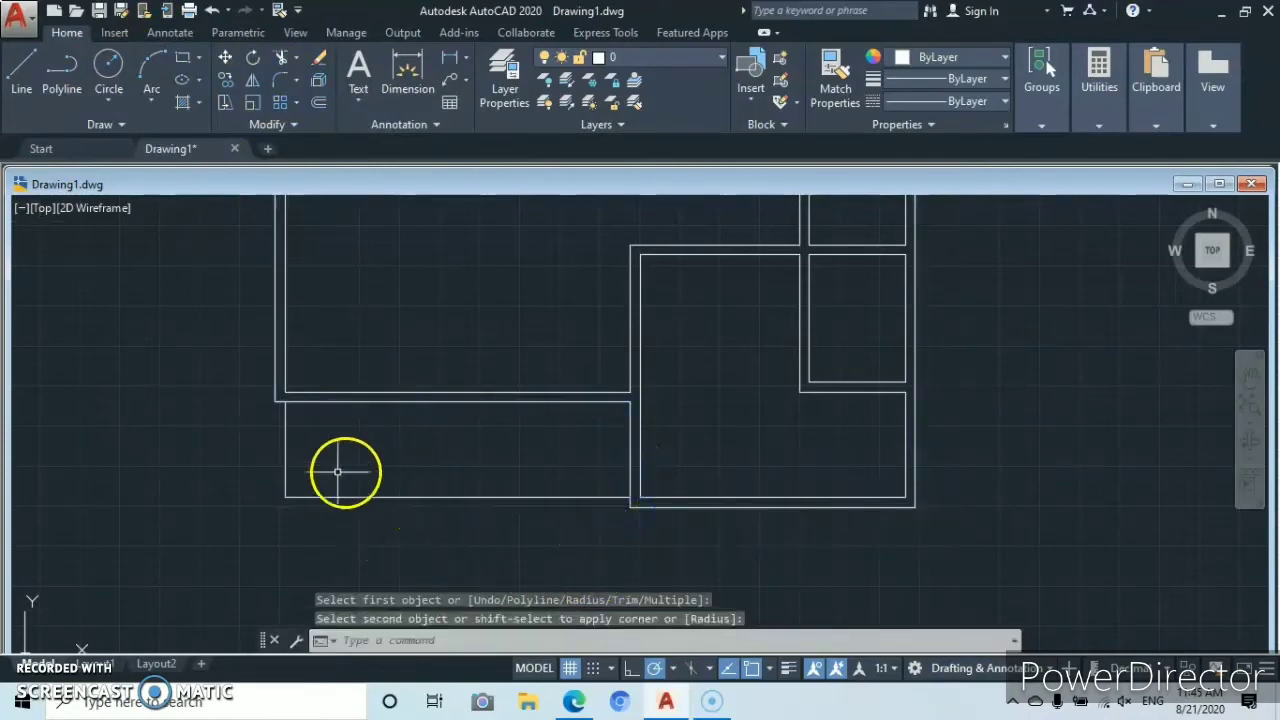
- Erase the two leftover inner wall lines on the left and bottom sides of the former lower-left room
{"action": "left_click", "coordinate": [406, 471]}
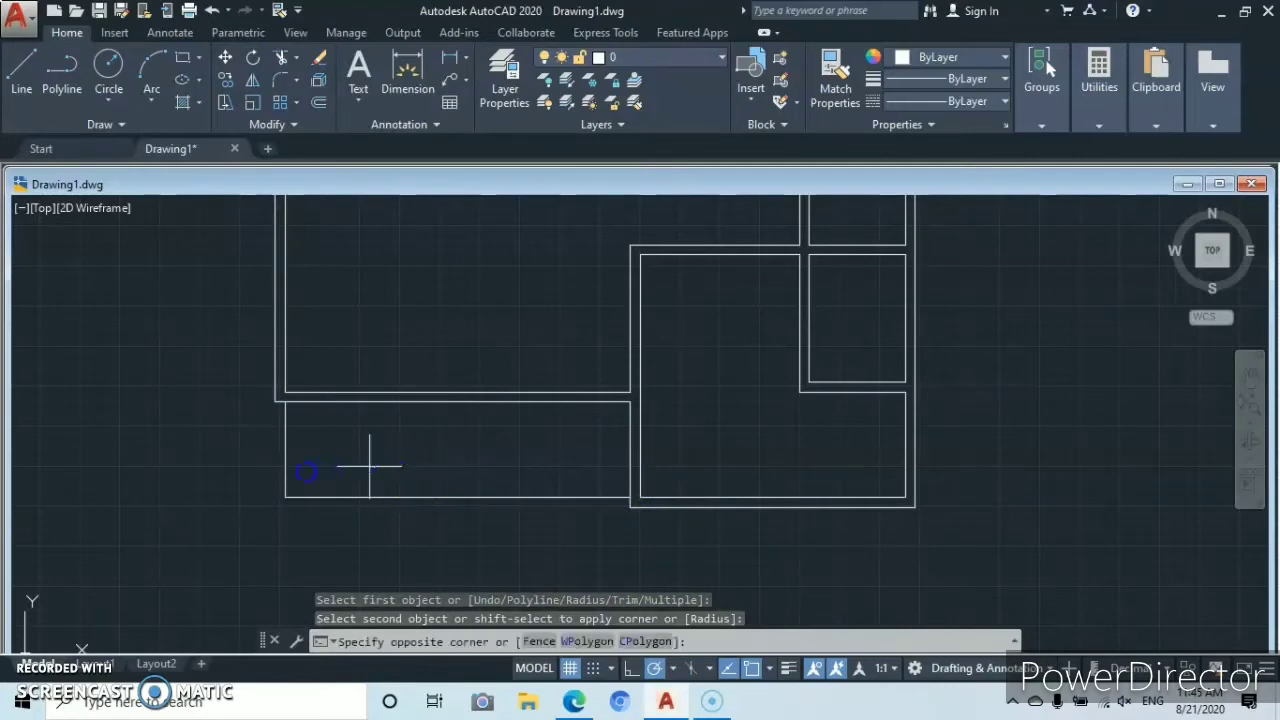
{"action": "left_click_drag", "start_coordinate": [369, 465], "coordinate": [265, 487]}
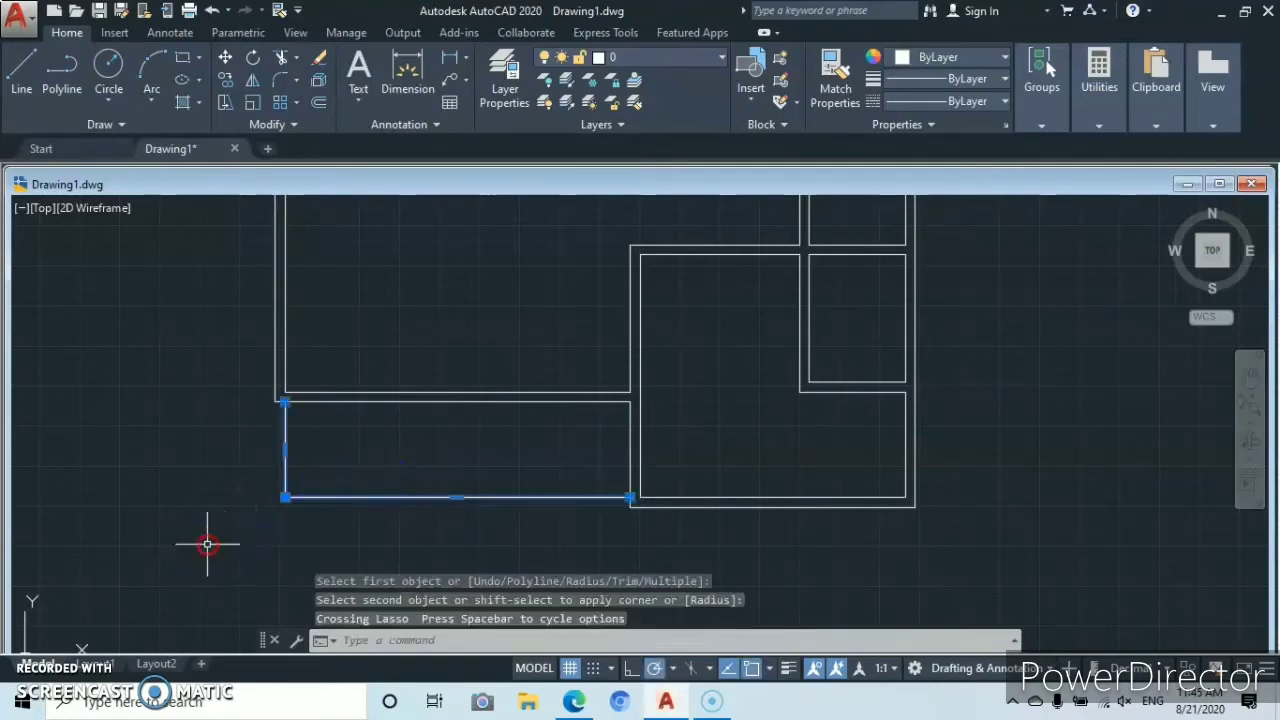
{"action": "right_click", "coordinate": [206, 537]}
{"action": "left_click", "coordinate": [252, 197]}
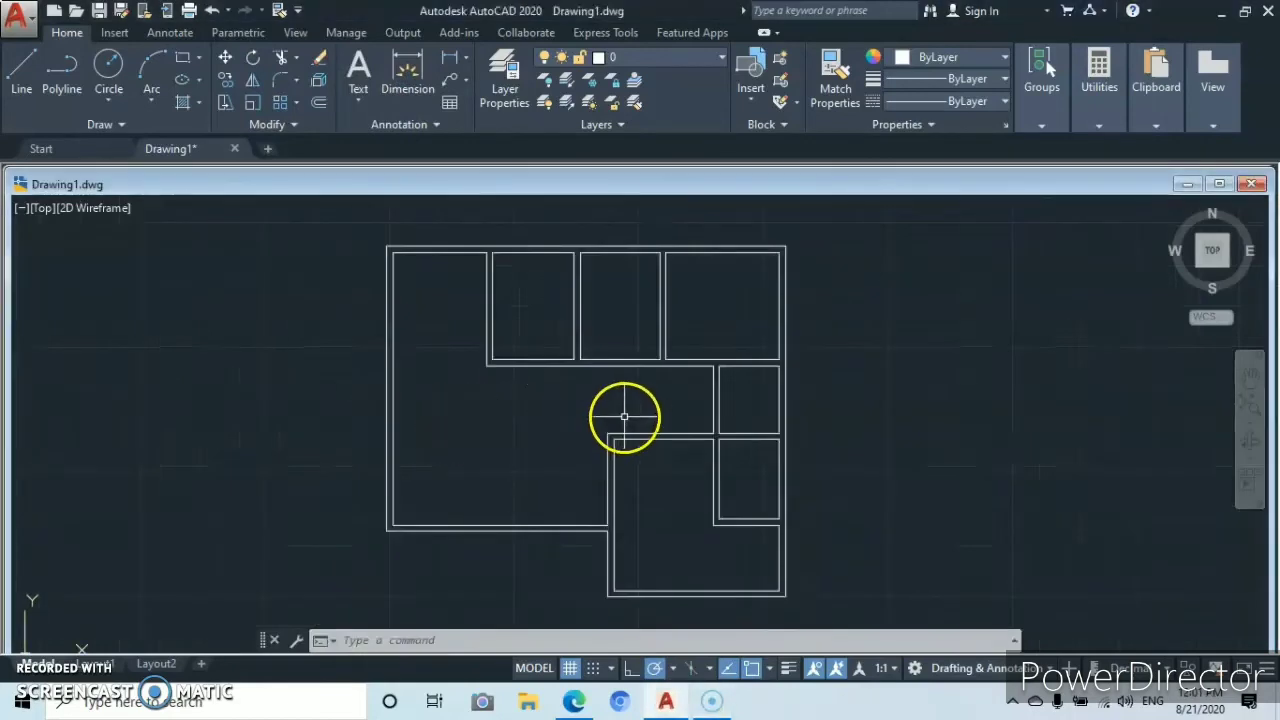
{"action": "scroll", "coordinate": [624, 416], "scroll_direction": "up", "scroll_amount": 4}
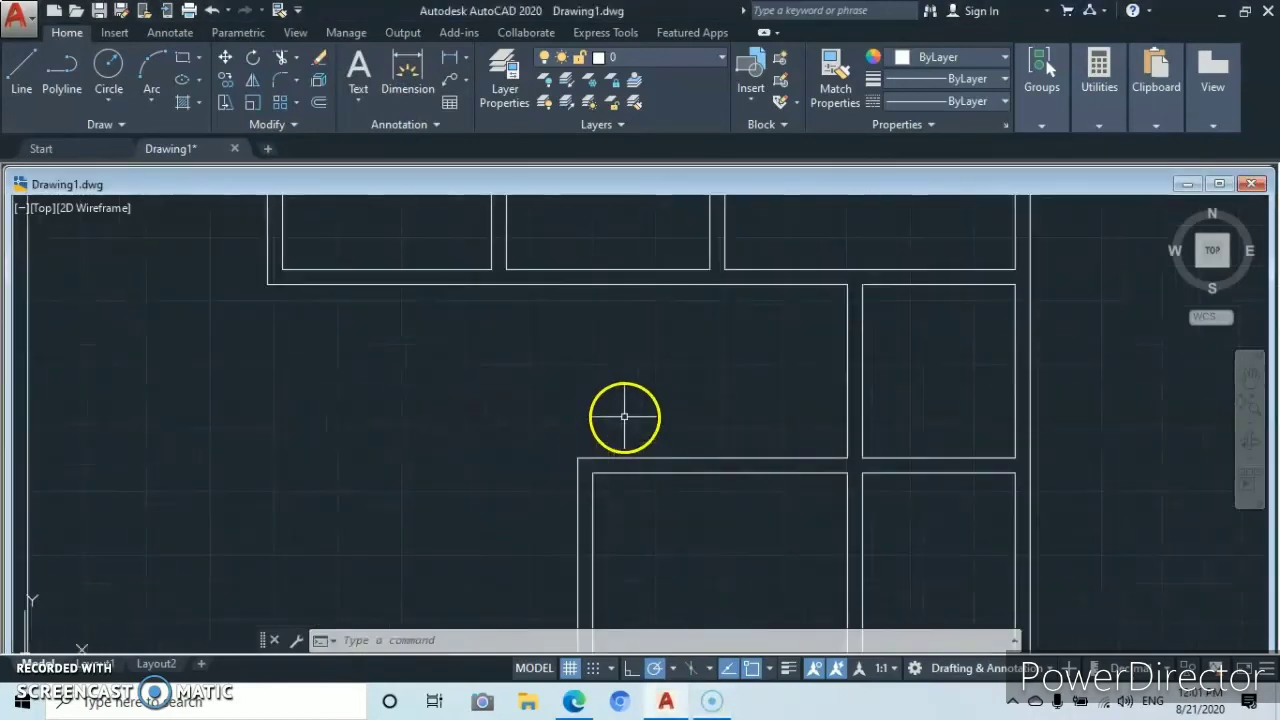
{"action": "scroll", "coordinate": [624, 416], "scroll_direction": "down", "scroll_amount": 4}
{"action": "scroll", "coordinate": [620, 412], "scroll_direction": "up", "scroll_amount": 2}
{"action": "middle_click_drag", "start_coordinate": [614, 404], "coordinate": [689, 394]}
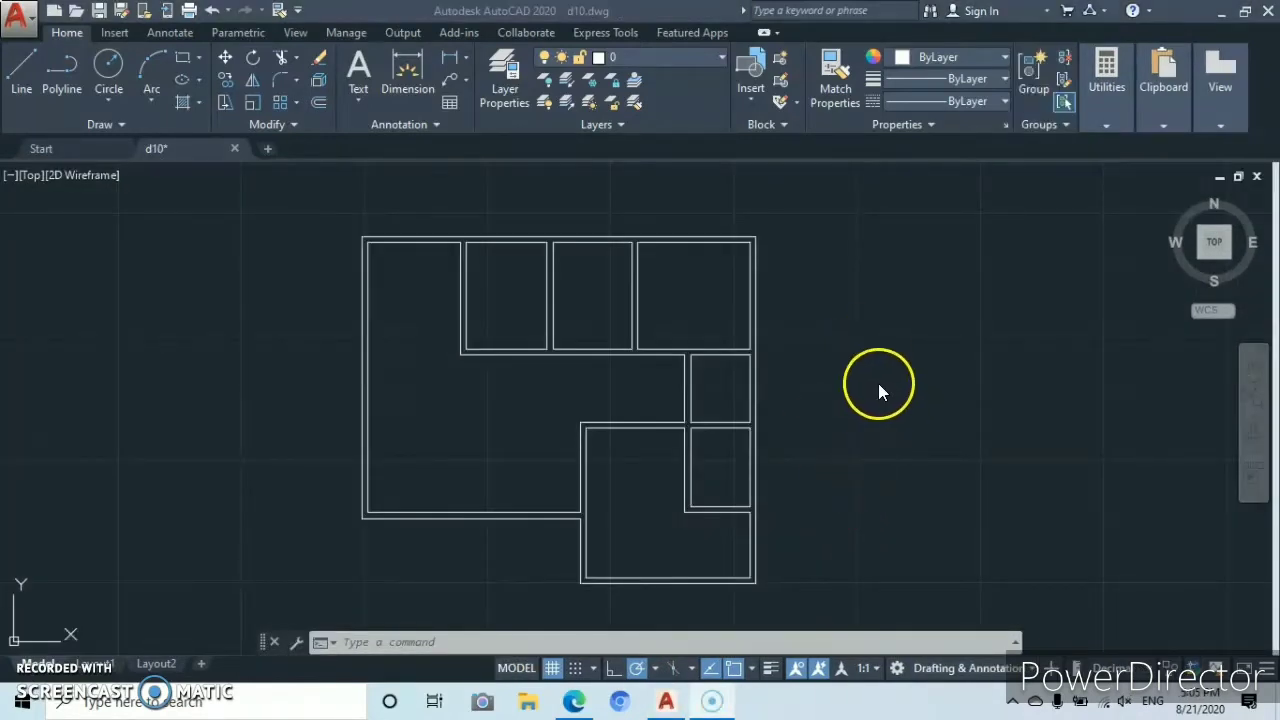
{"action": "left_click", "coordinate": [878, 385]}
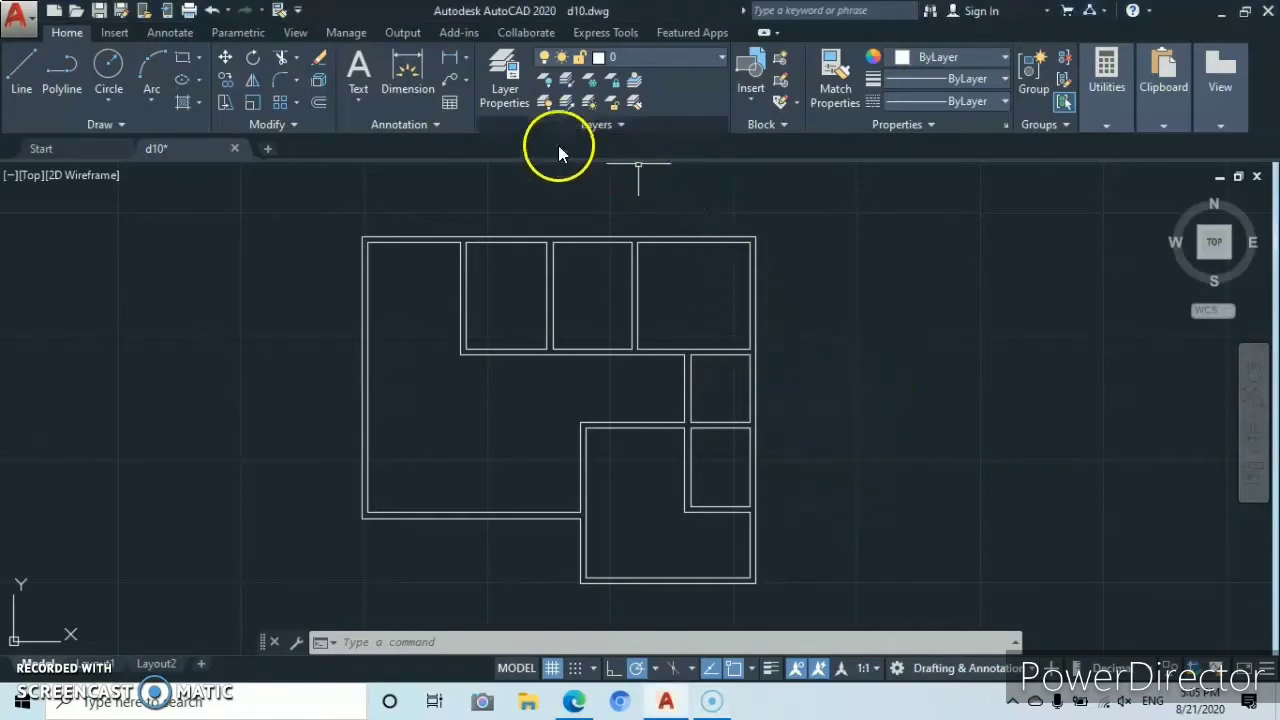
- Create a new layer named "doors and window" in the layer manager
{"action": "left_click", "coordinate": [502, 84]}
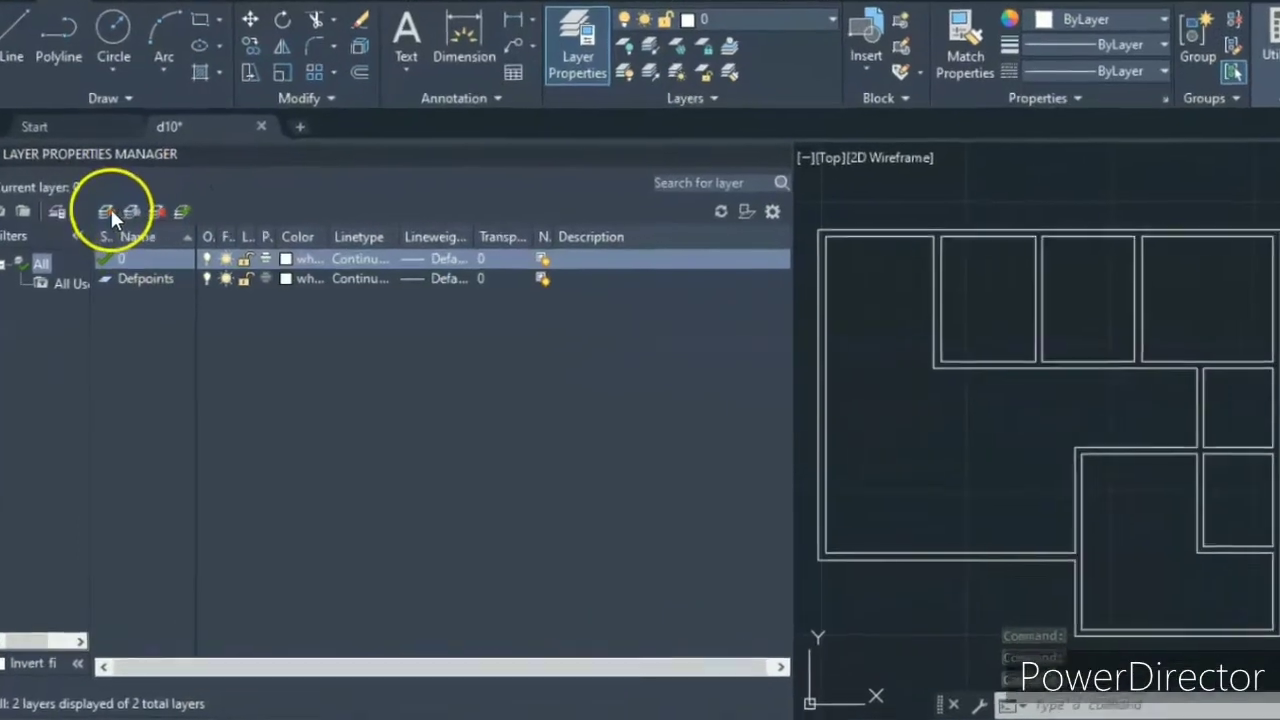
{"action": "left_click", "coordinate": [107, 210]}
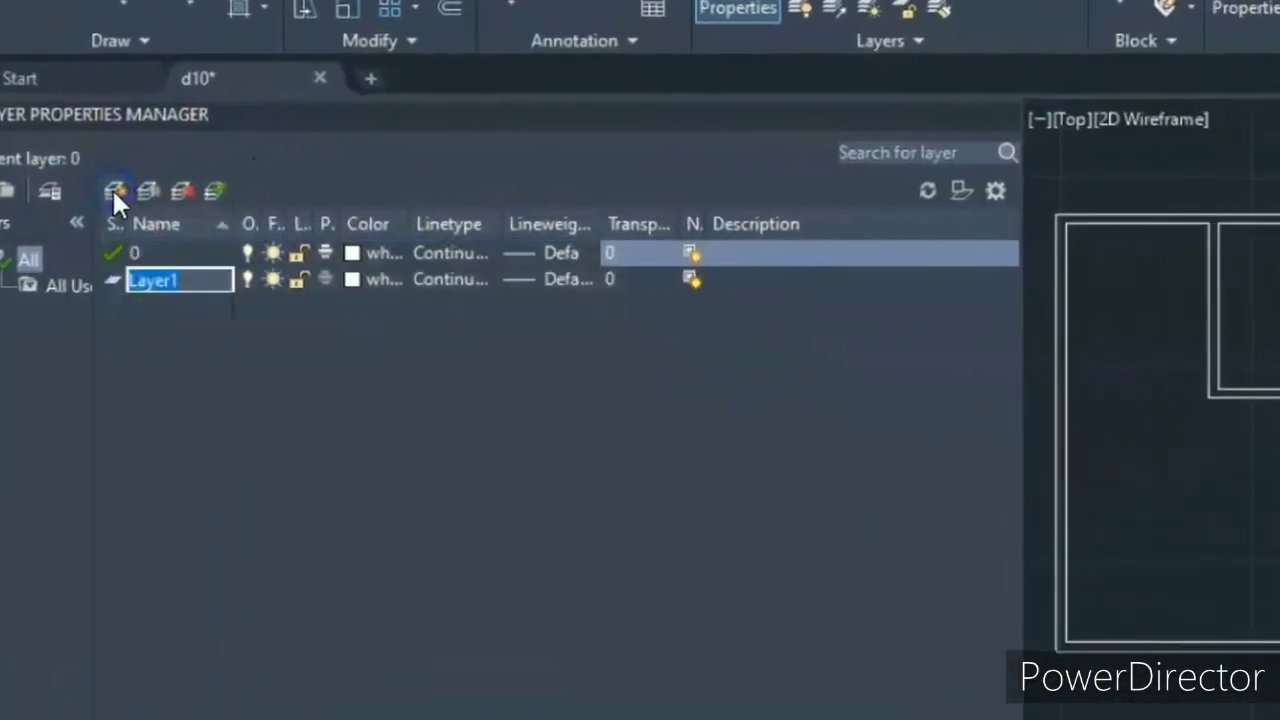
{"action": "key", "text": "BackSpace"}
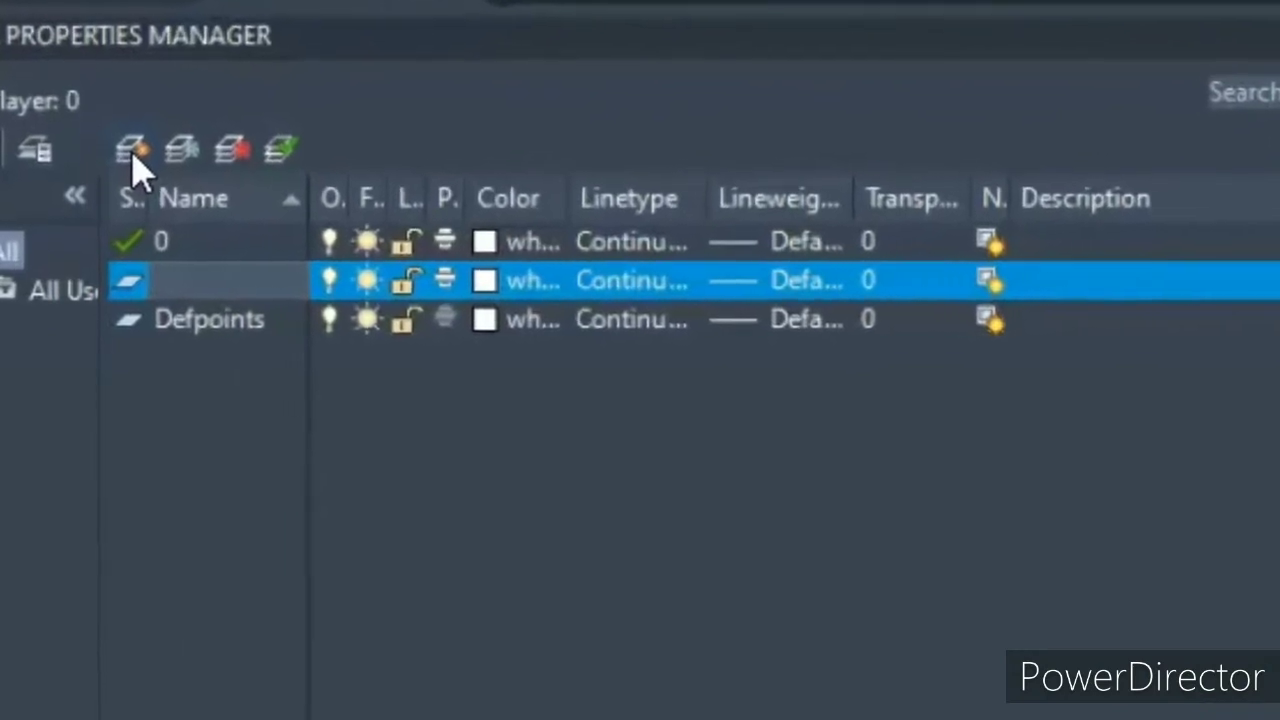
{"action": "type", "text": "do"}
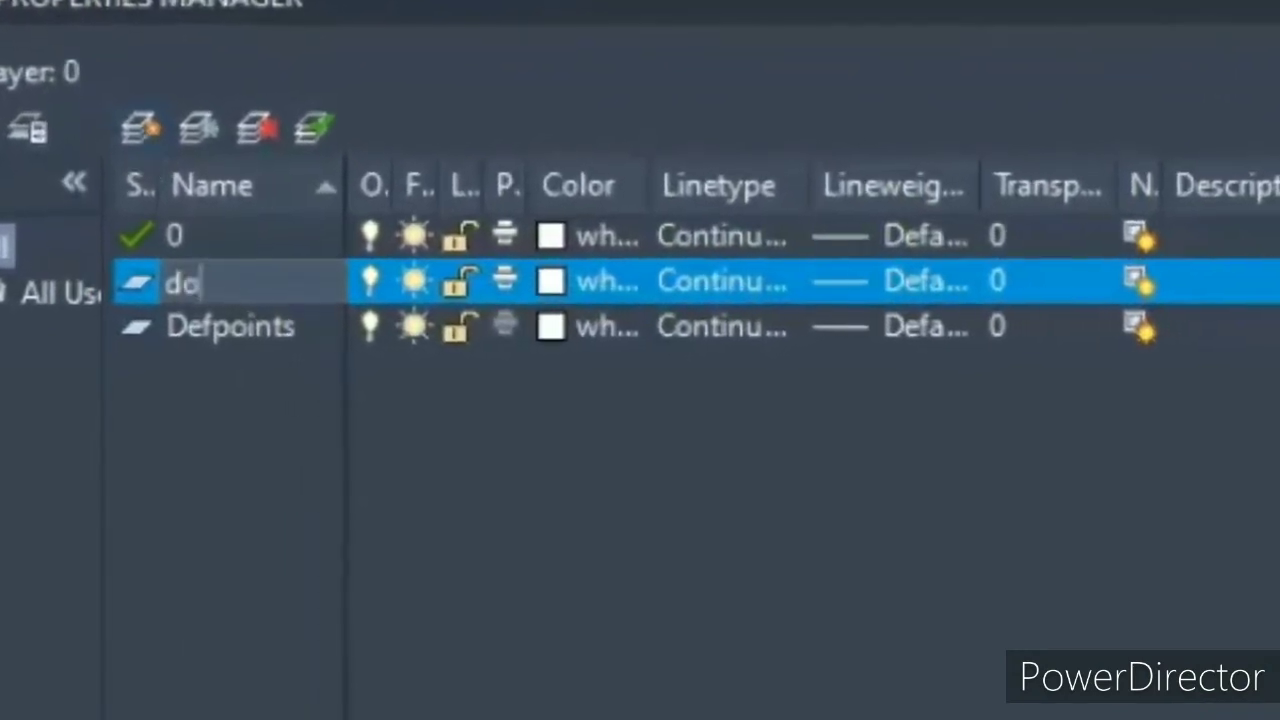
{"action": "type", "text": "ors a"}
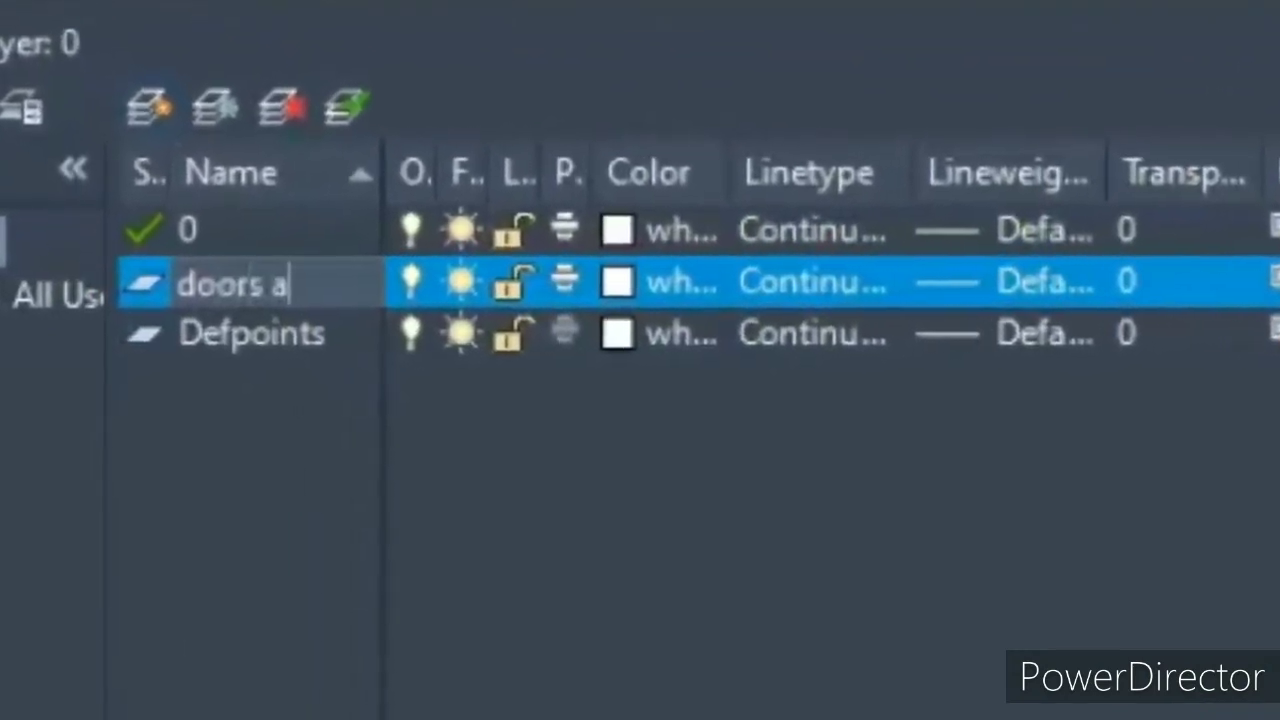
{"action": "type", "text": "nd w"}
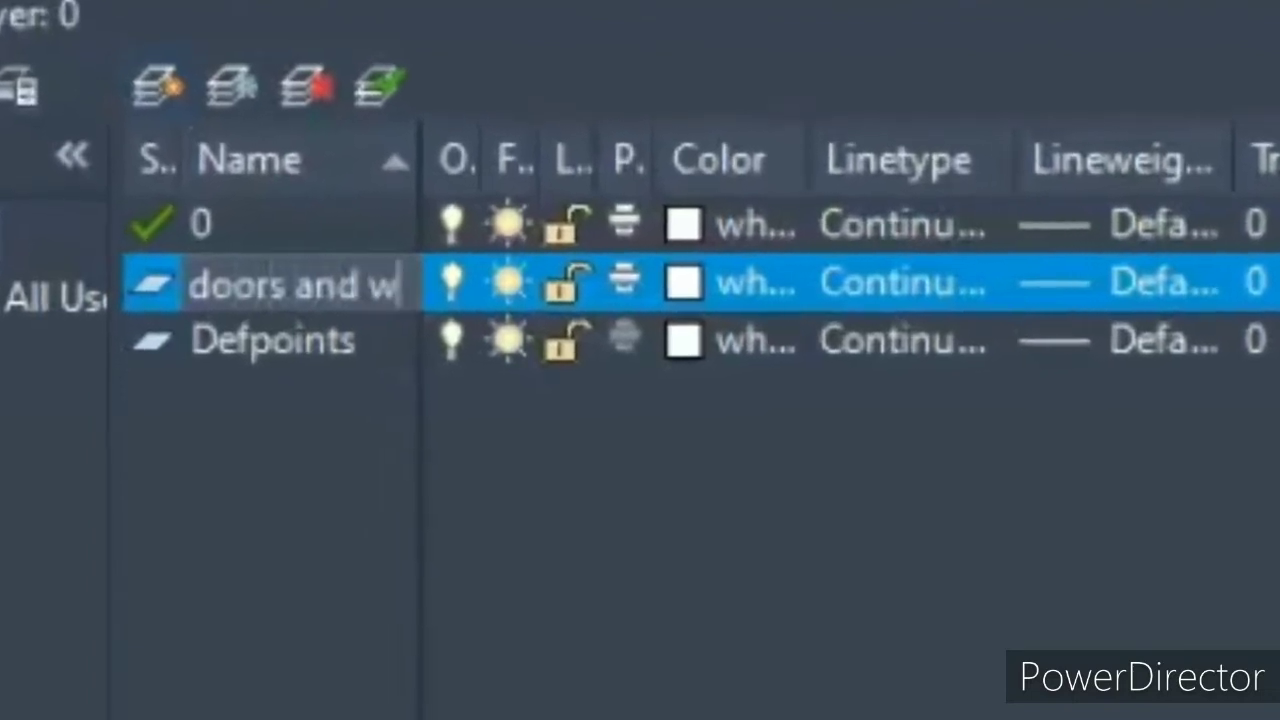
{"action": "type", "text": "in"}
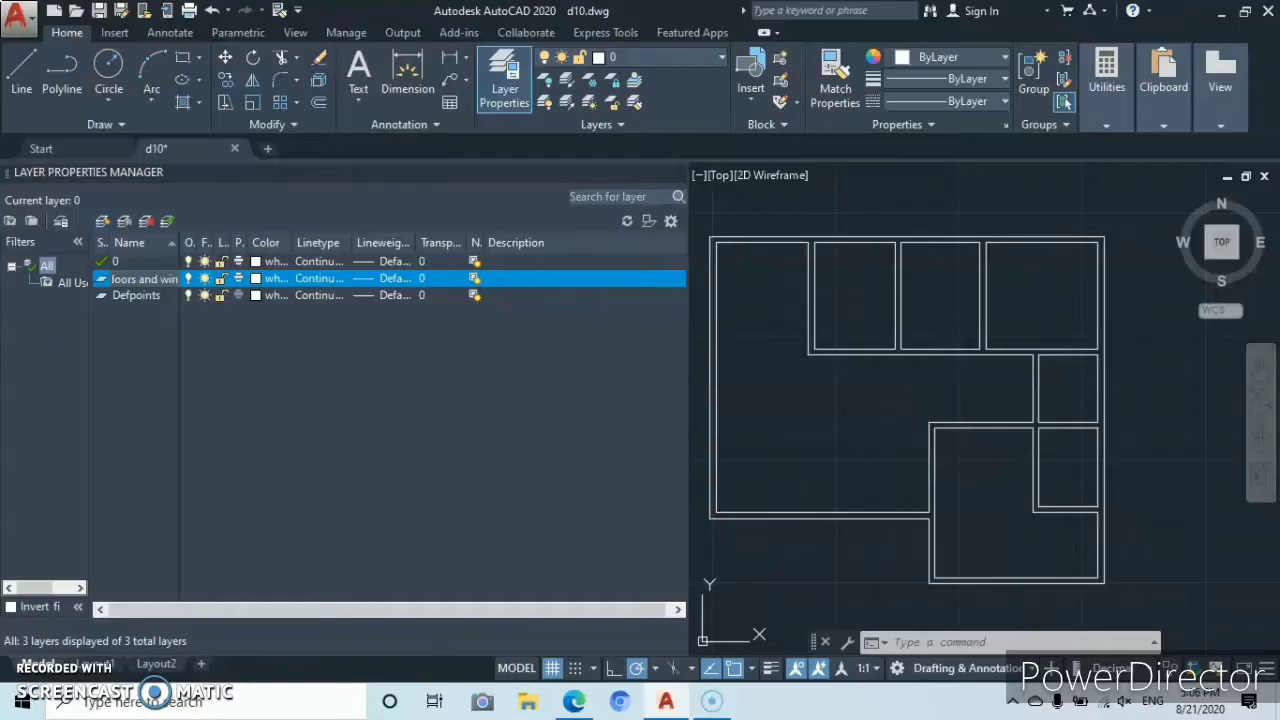
{"action": "type", "text": "dow"}
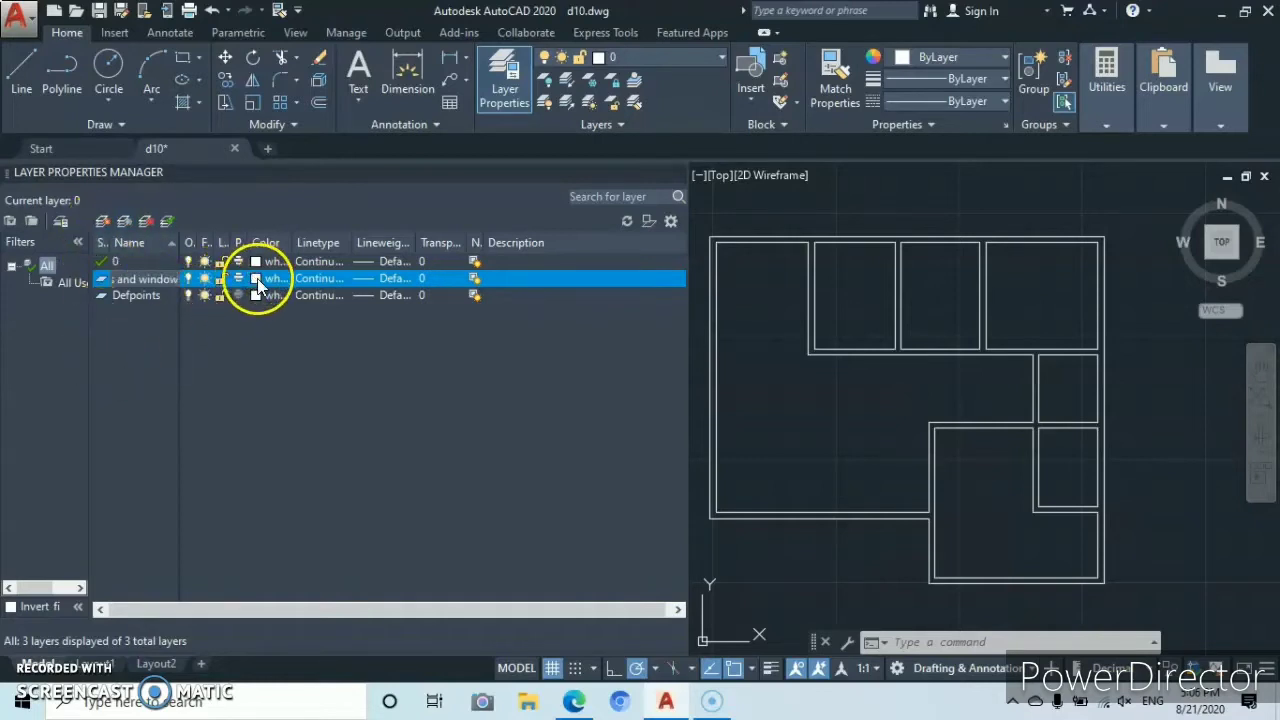
- Set the colour of the doors and window layer to yellow, index color 2
{"action": "left_click", "coordinate": [258, 284]}
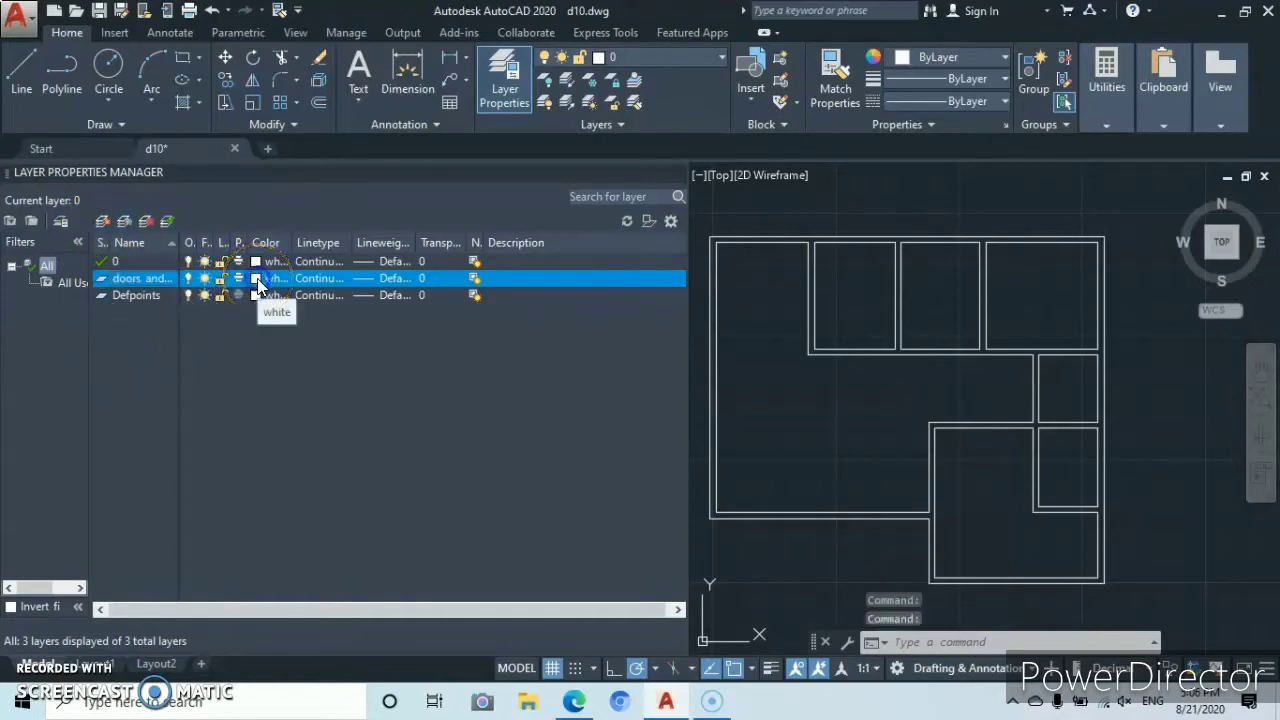
{"action": "left_click", "coordinate": [258, 284]}
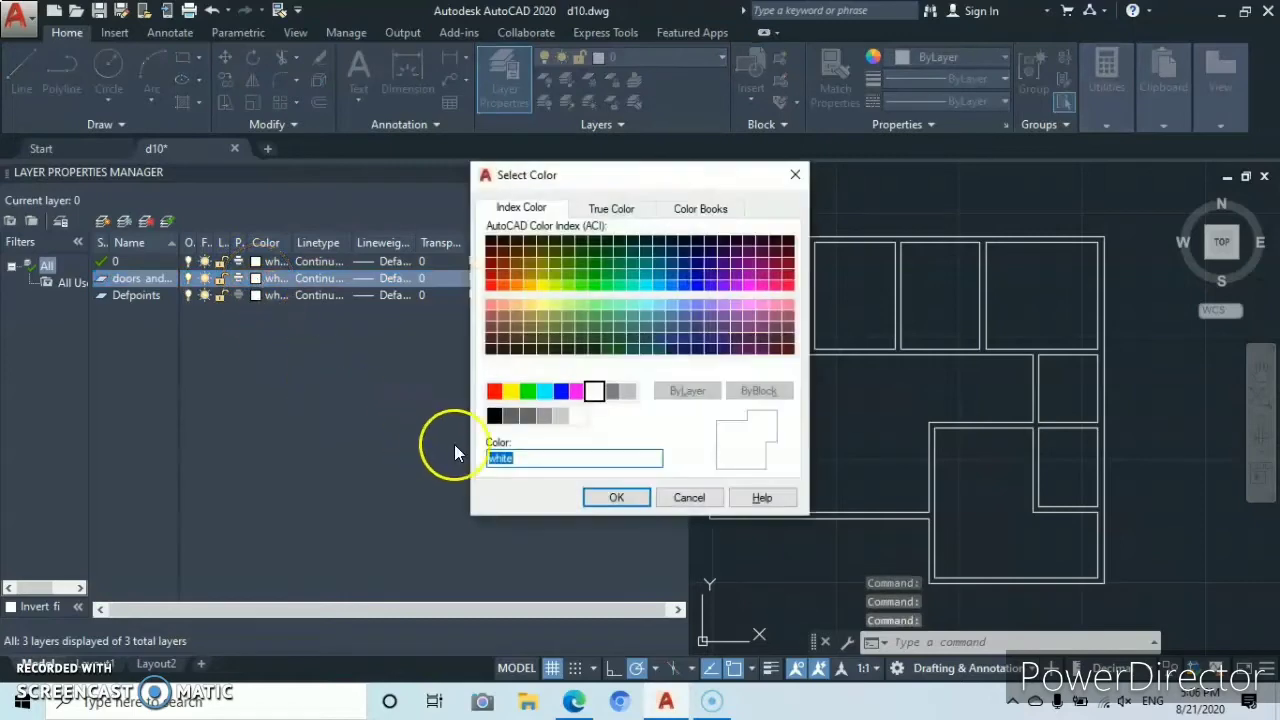
{"action": "left_click", "coordinate": [511, 392]}
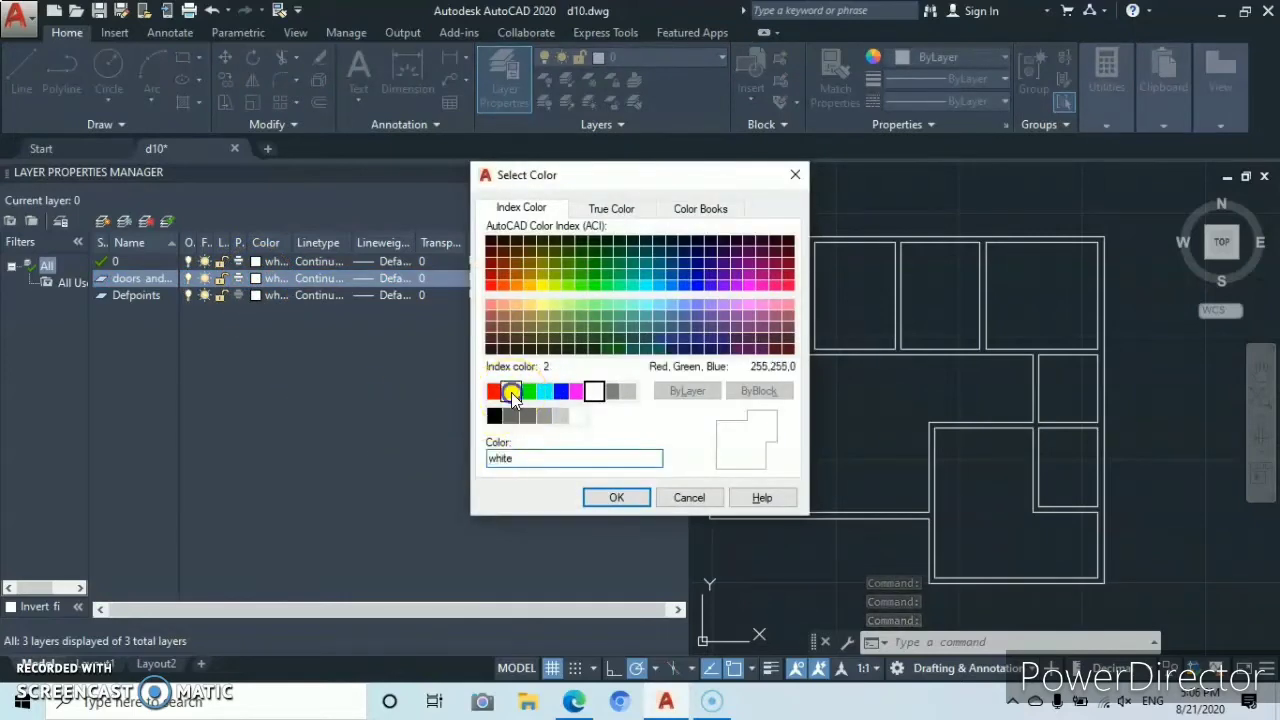
{"action": "left_click", "coordinate": [618, 498]}
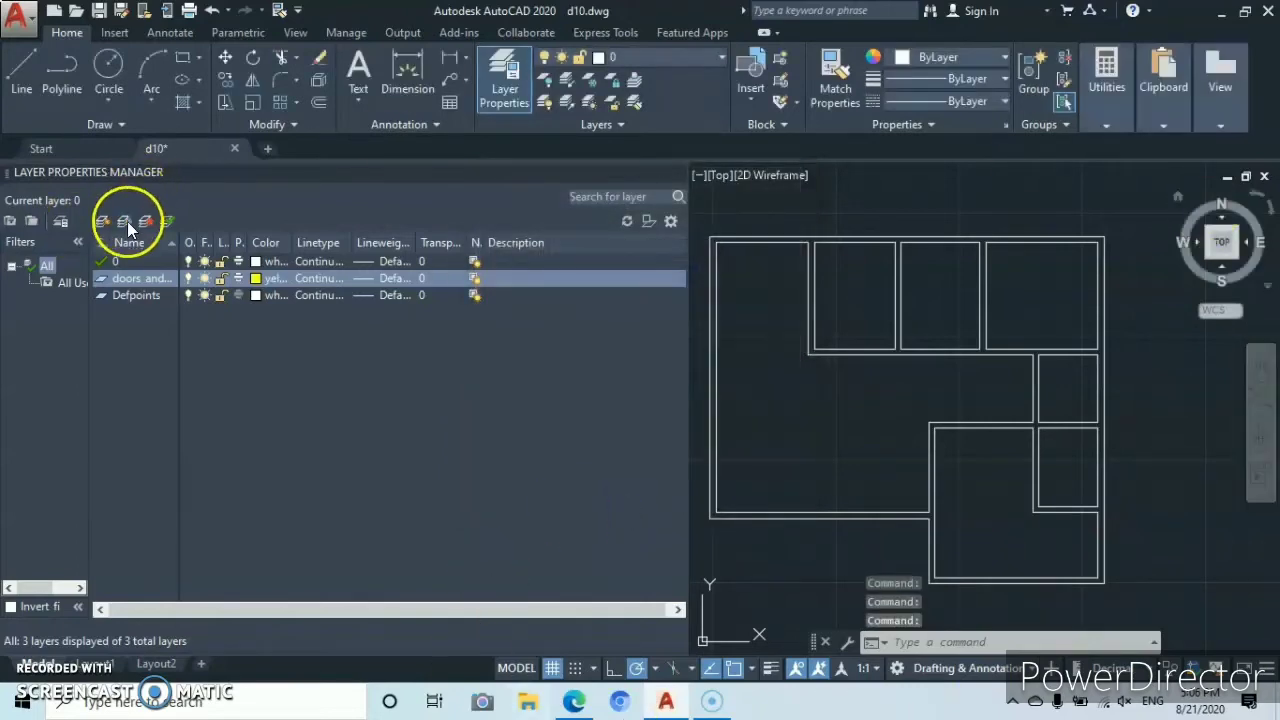
- Rename the Defpoints layer as "blocks" and set its colour to magenta, index color 6
{"action": "left_click", "coordinate": [122, 296]}
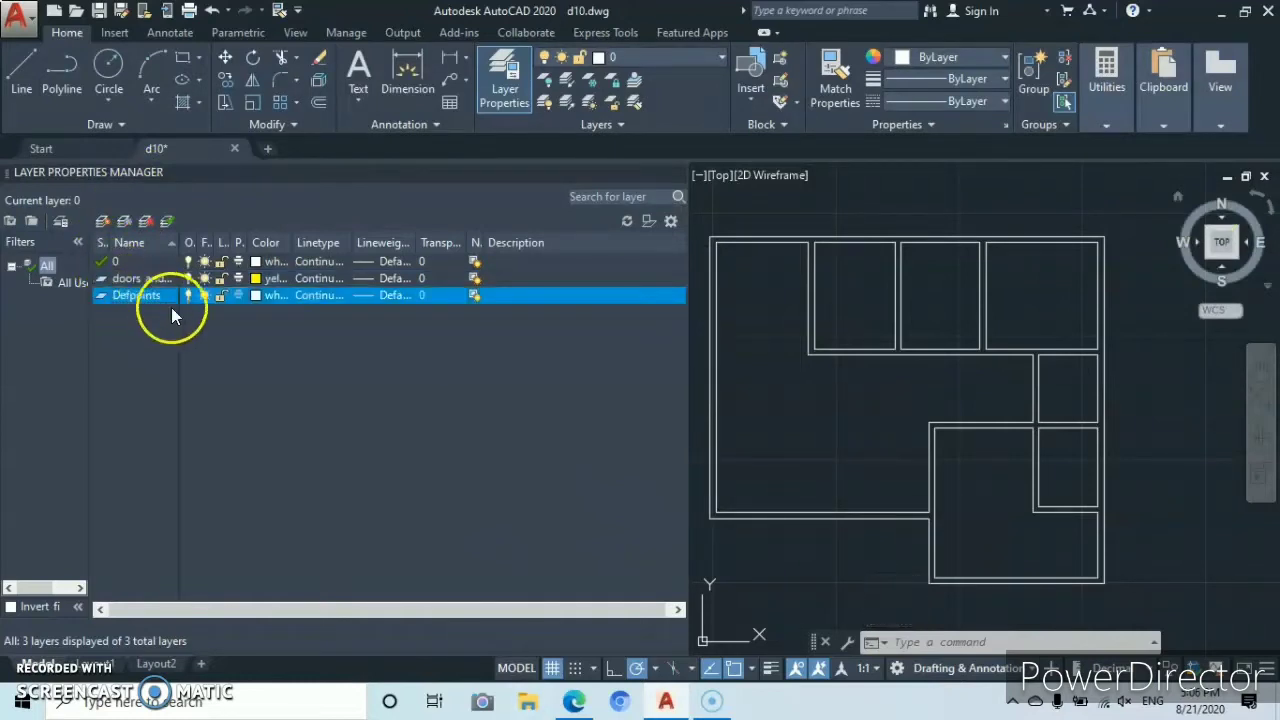
{"action": "left_click", "coordinate": [160, 297]}
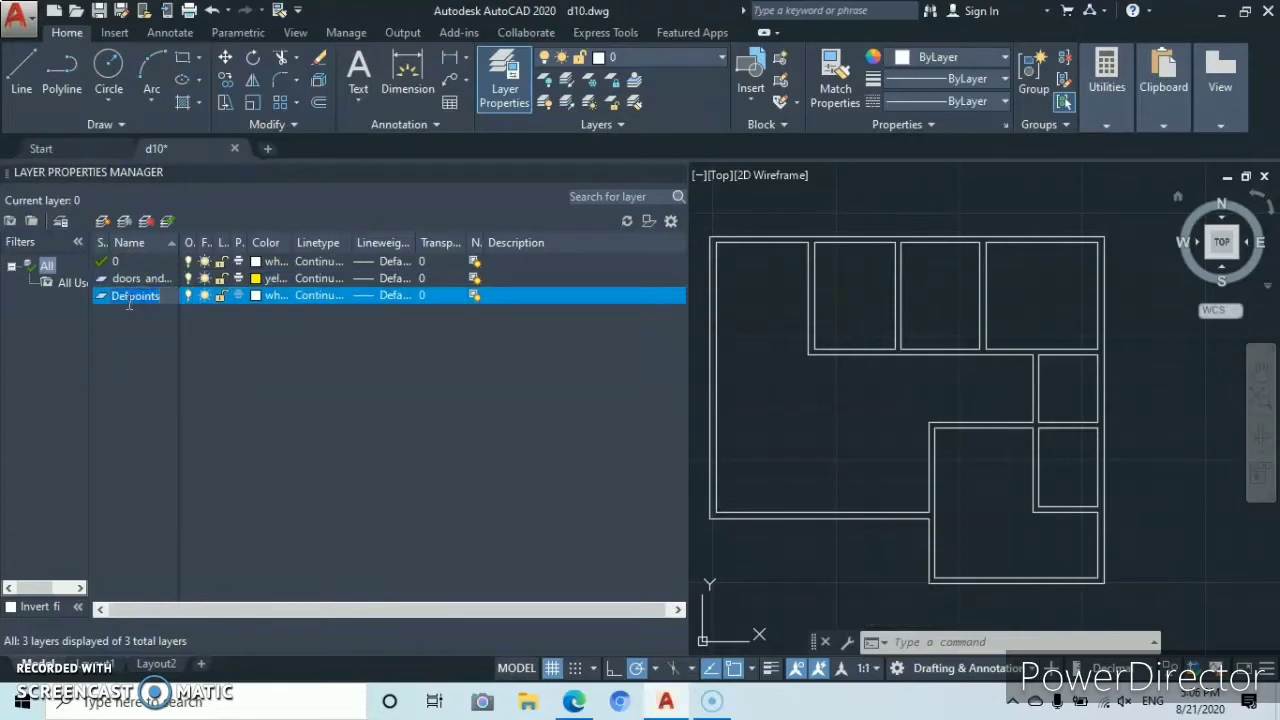
{"action": "key", "text": "BackSpace"}
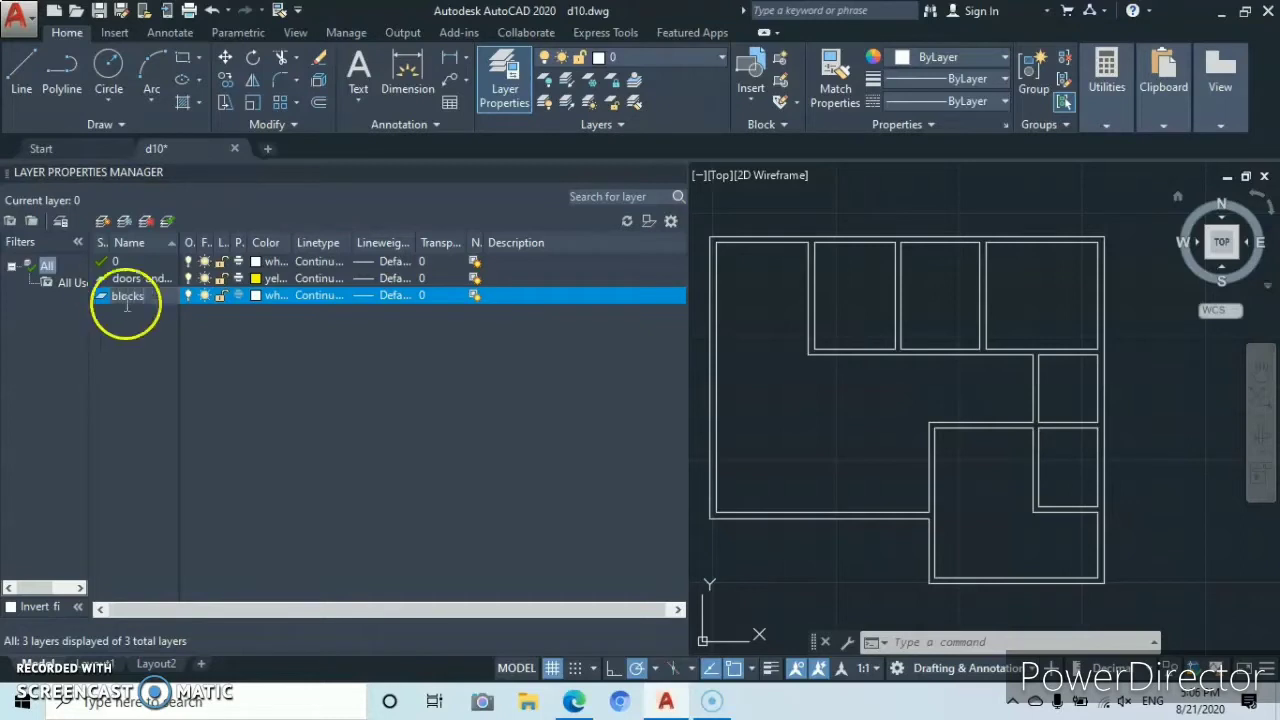
{"action": "left_click", "coordinate": [256, 297]}
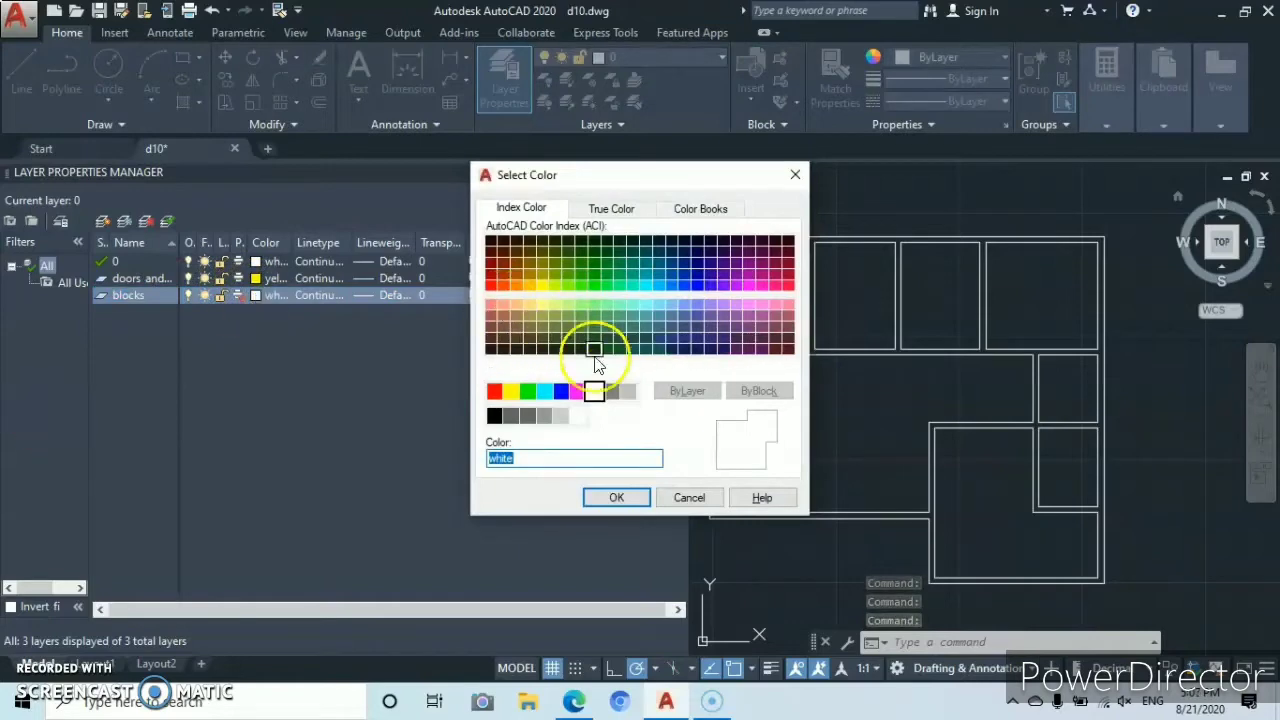
{"action": "left_click", "coordinate": [577, 392]}
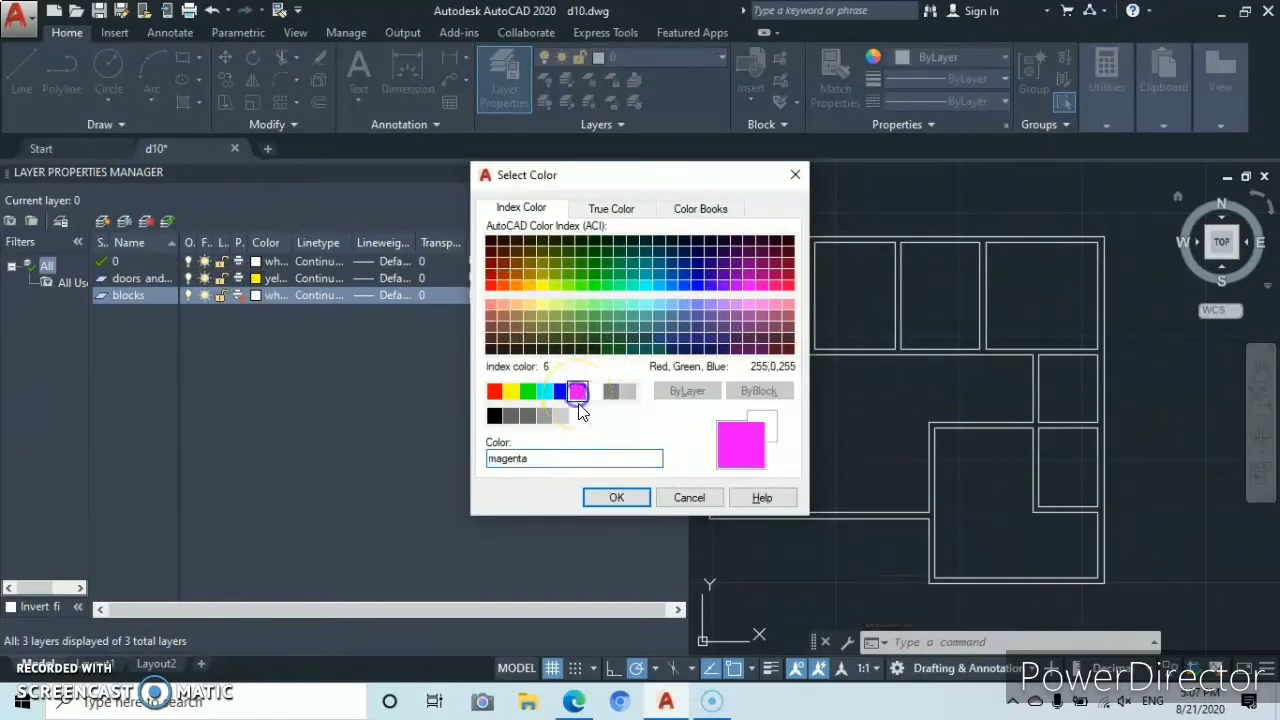
{"action": "left_click", "coordinate": [617, 498]}
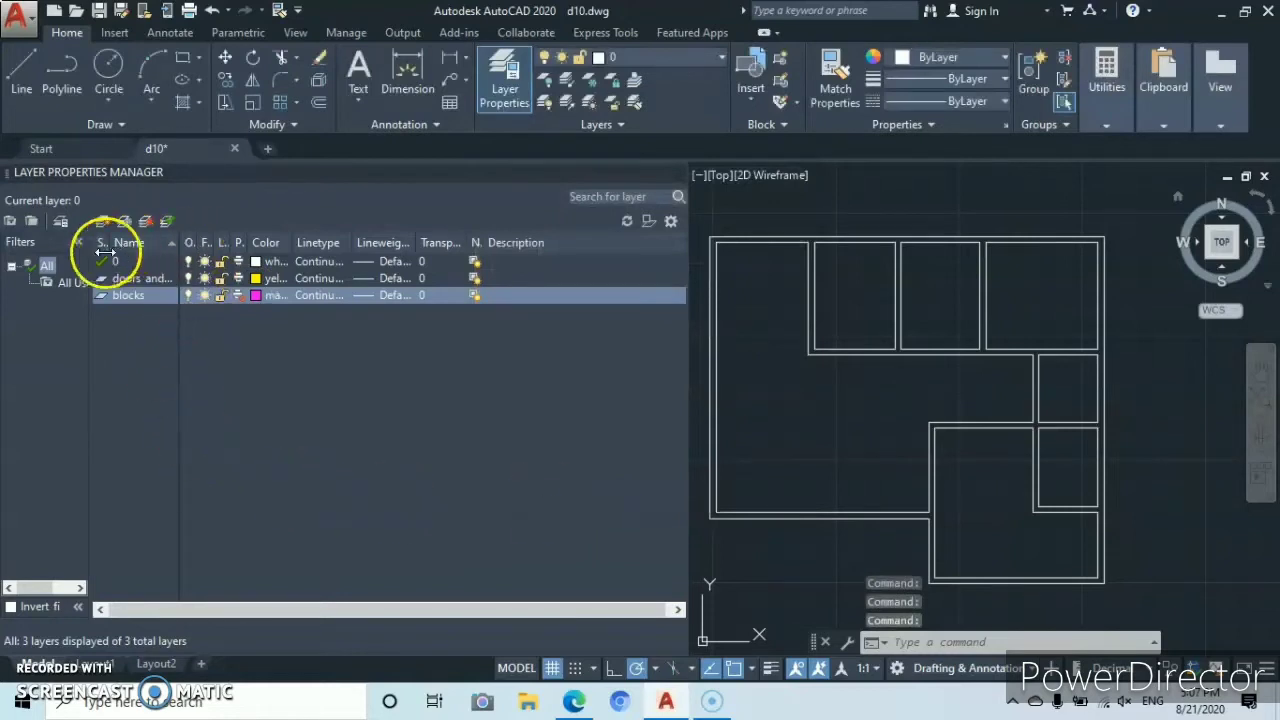
- Create a new layer named "hatching" and set its colour to red, index color 1
{"action": "left_click", "coordinate": [103, 220]}
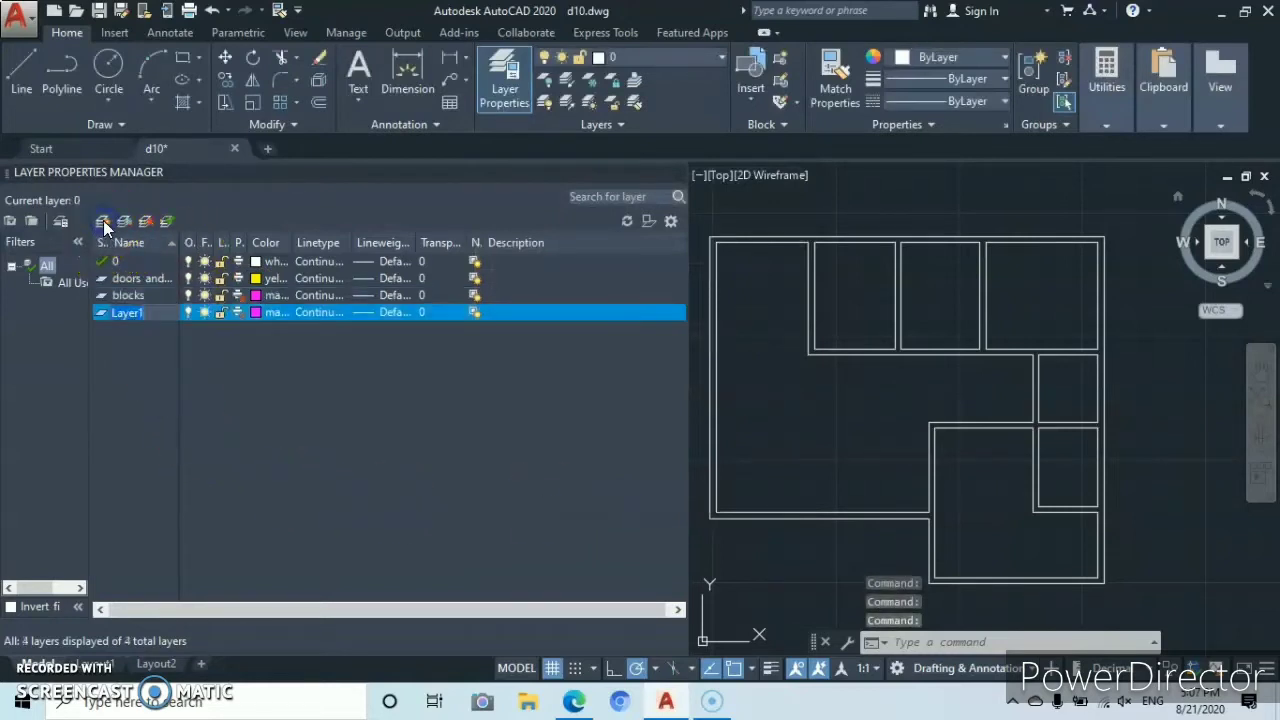
{"action": "key", "text": "BackSpace"}
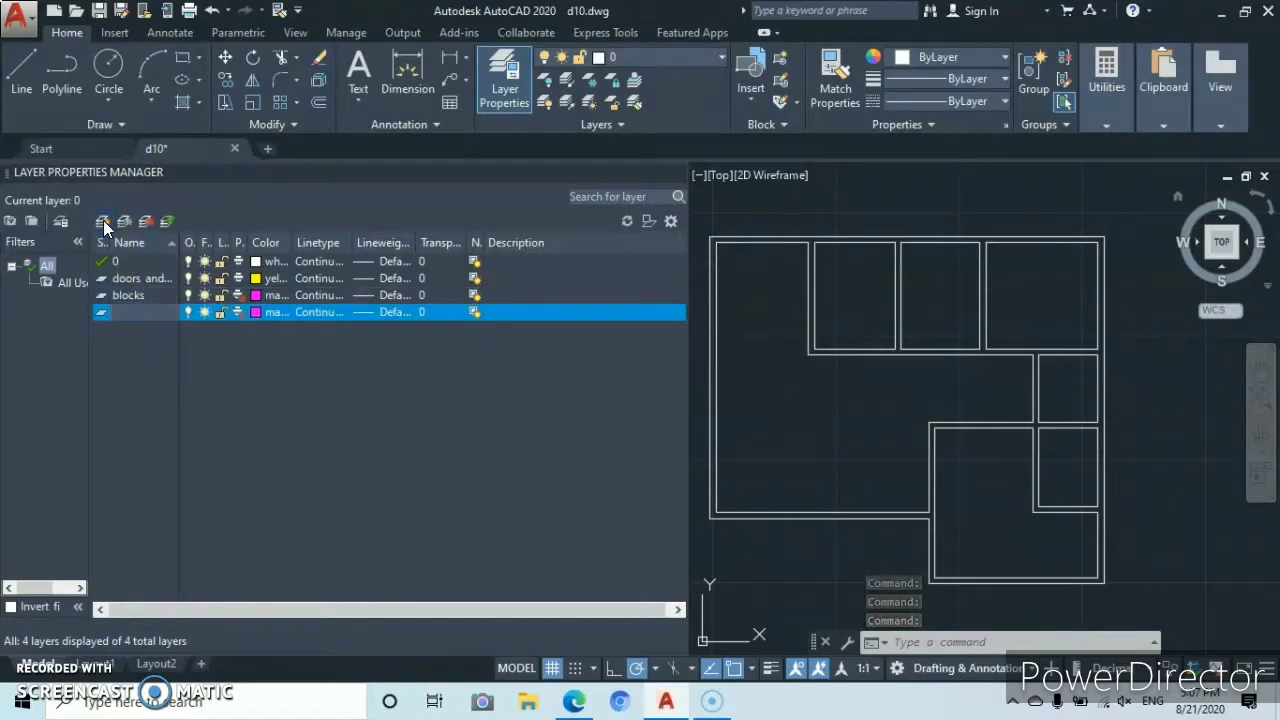
{"action": "type", "text": "hatching"}
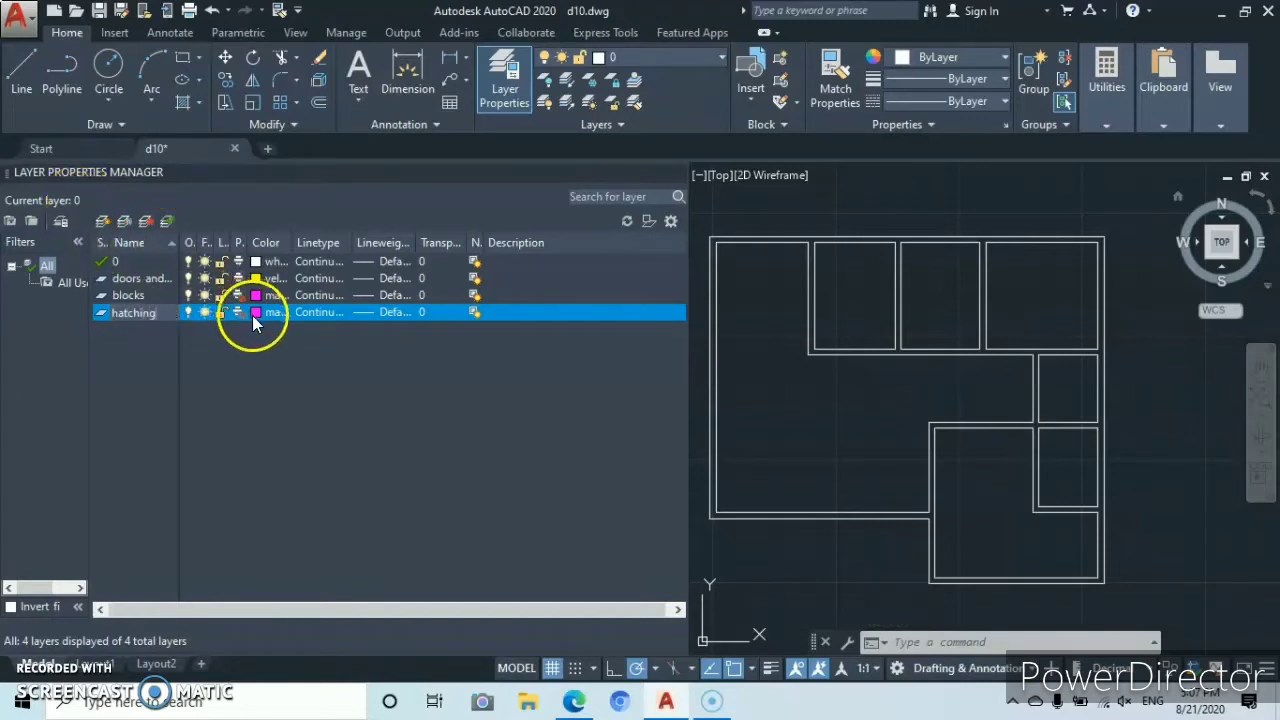
{"action": "left_click", "coordinate": [254, 314]}
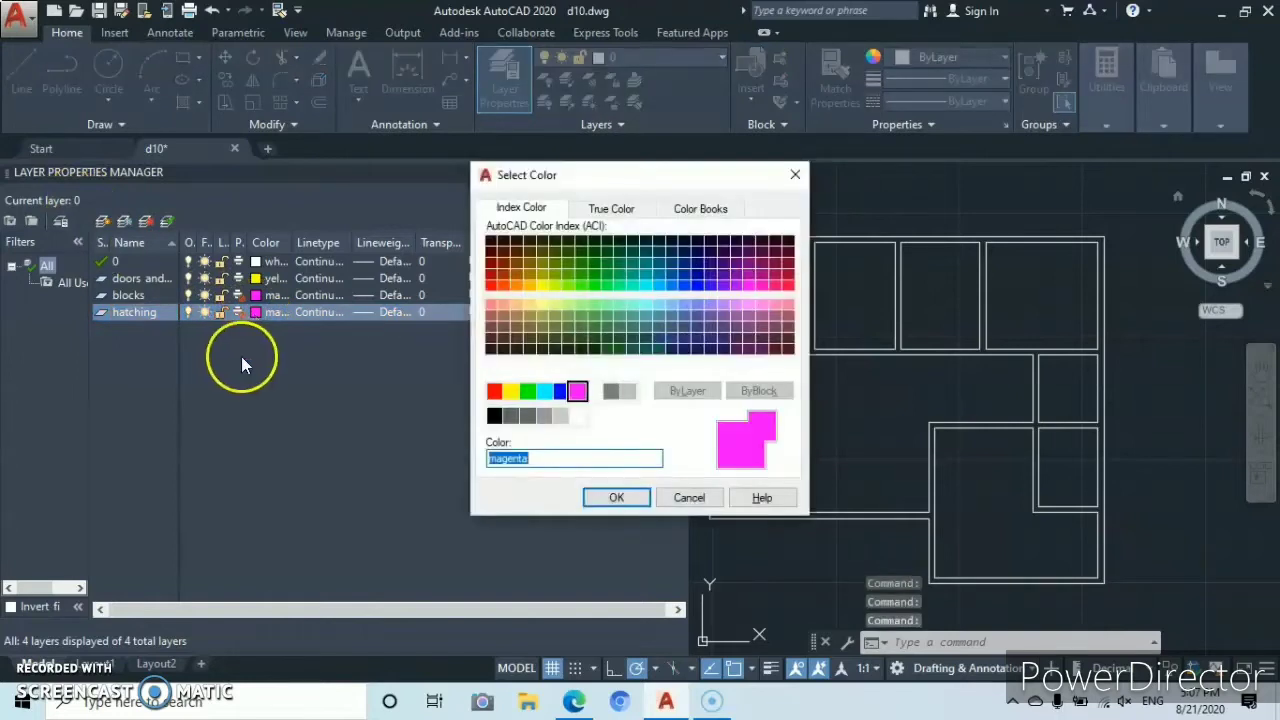
{"action": "left_click", "coordinate": [494, 392]}
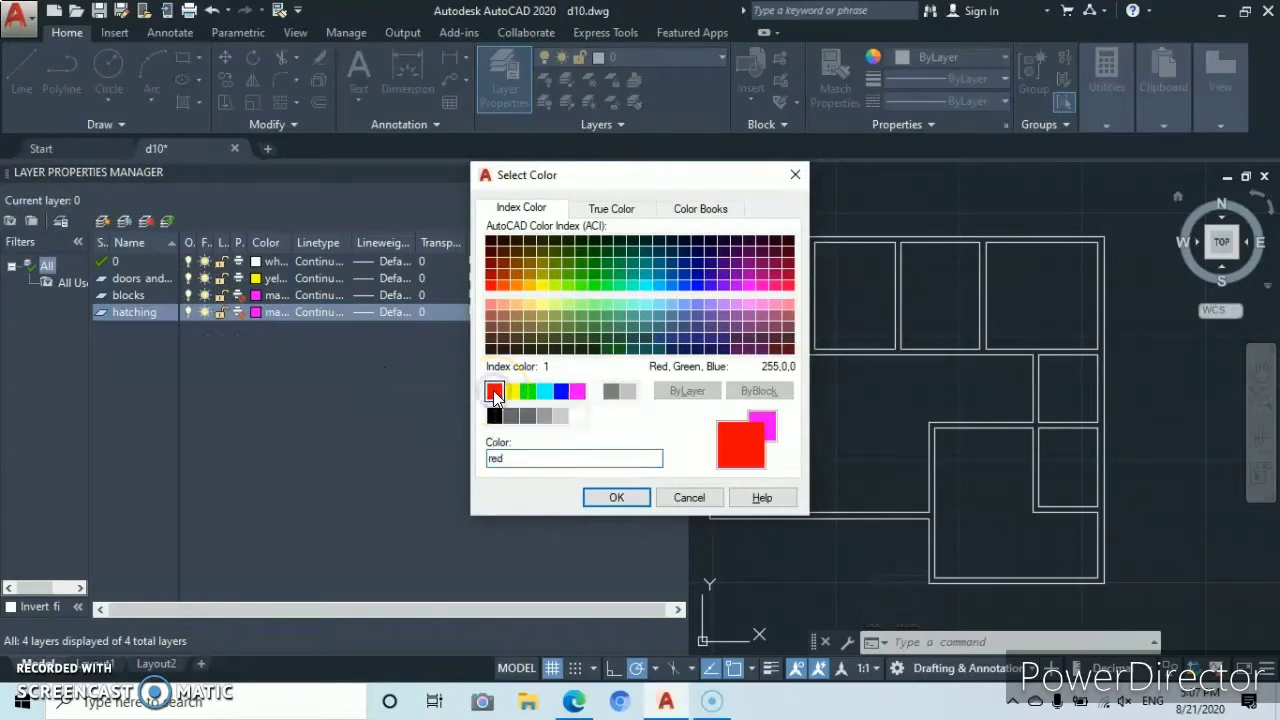
{"action": "left_click", "coordinate": [620, 497]}
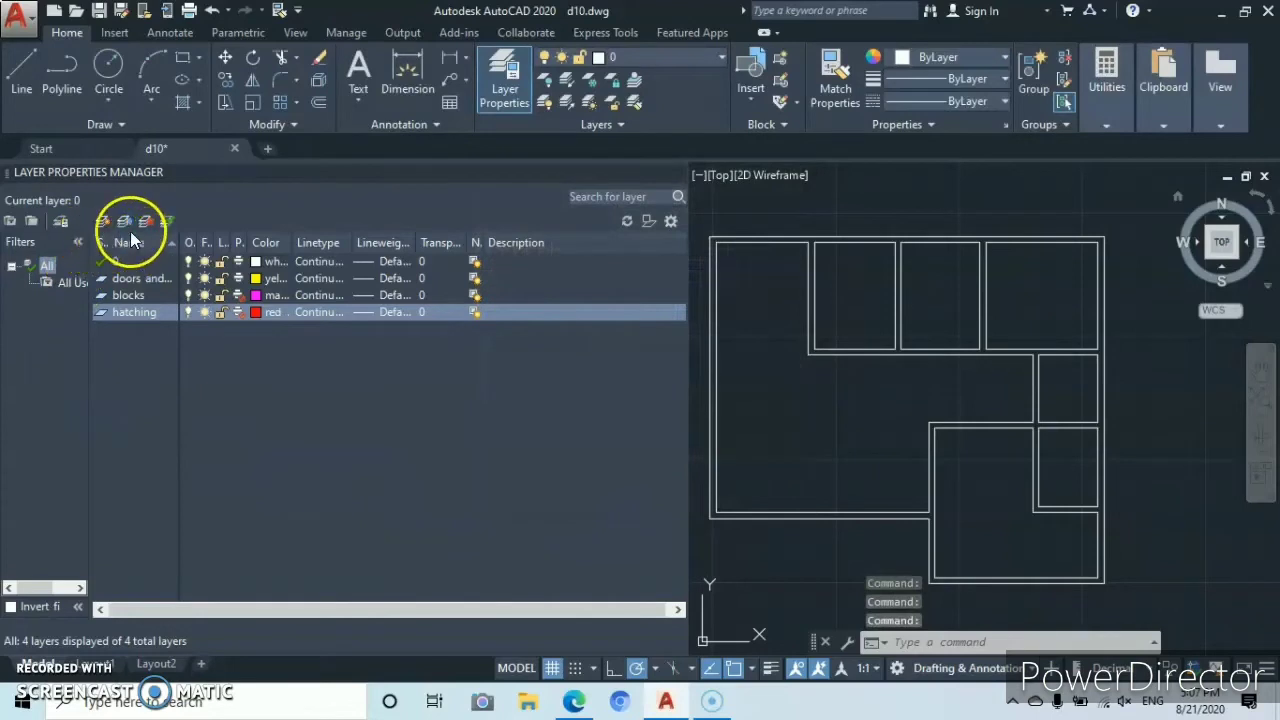
- Create a new layer named "dimensions" with the colour green, index color 3, and close the layer manager
{"action": "left_click", "coordinate": [101, 220]}
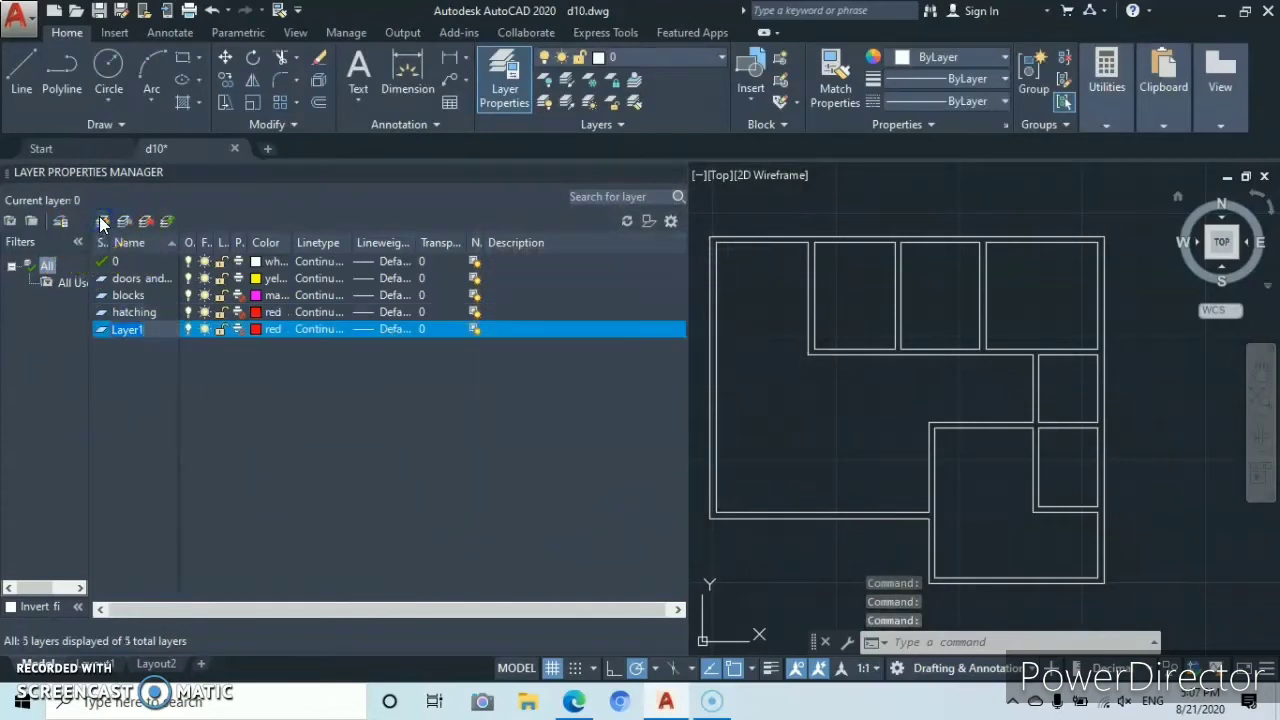
{"action": "key", "text": "BackSpace"}
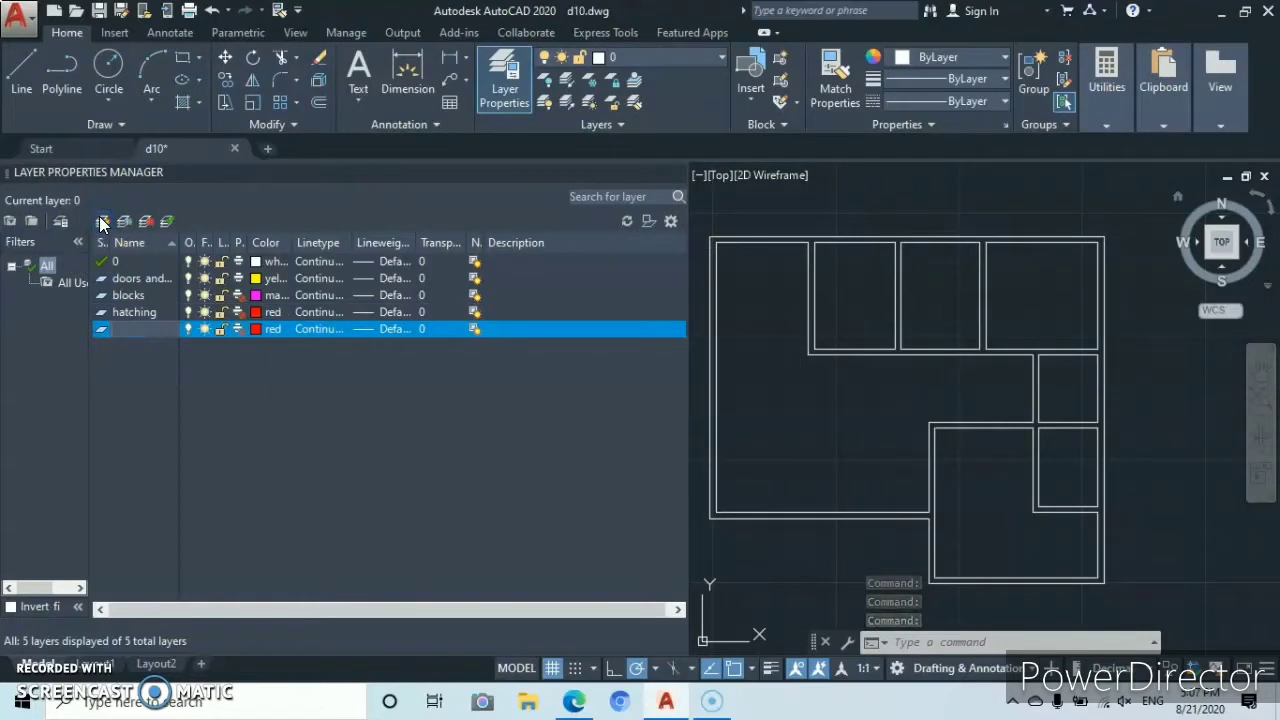
{"action": "type", "text": "dimensions"}
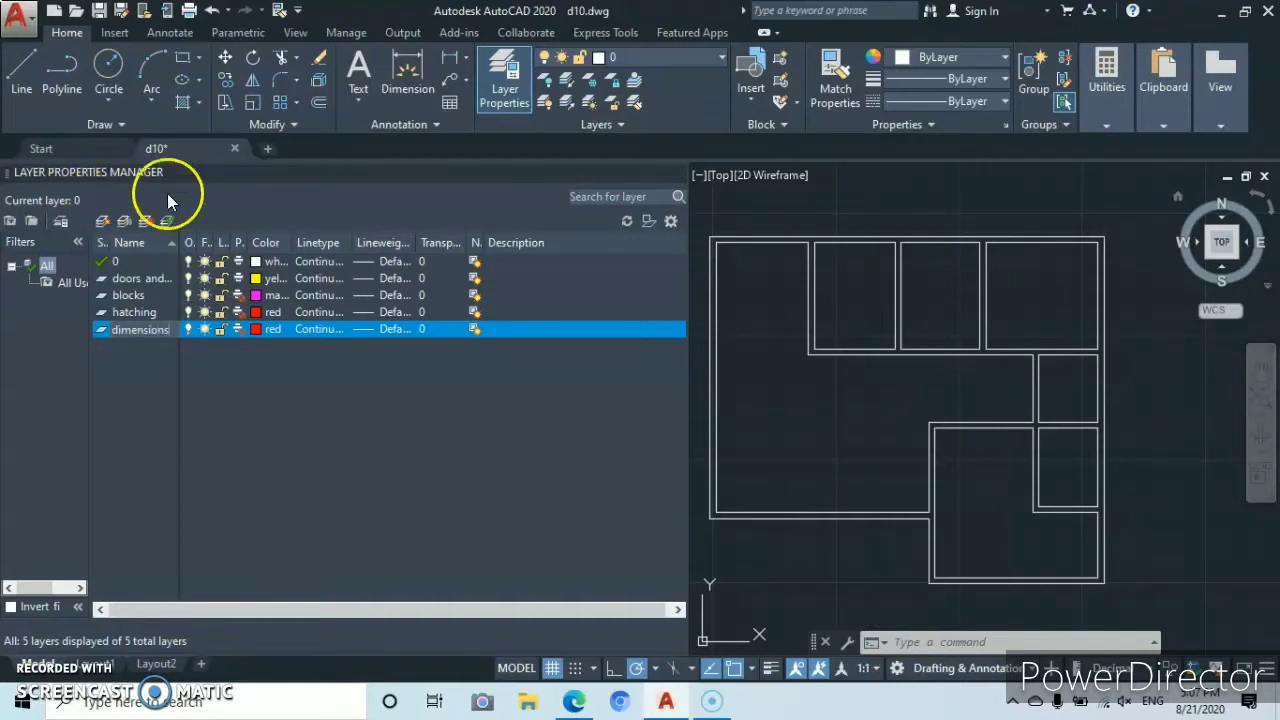
{"action": "left_click", "coordinate": [256, 330]}
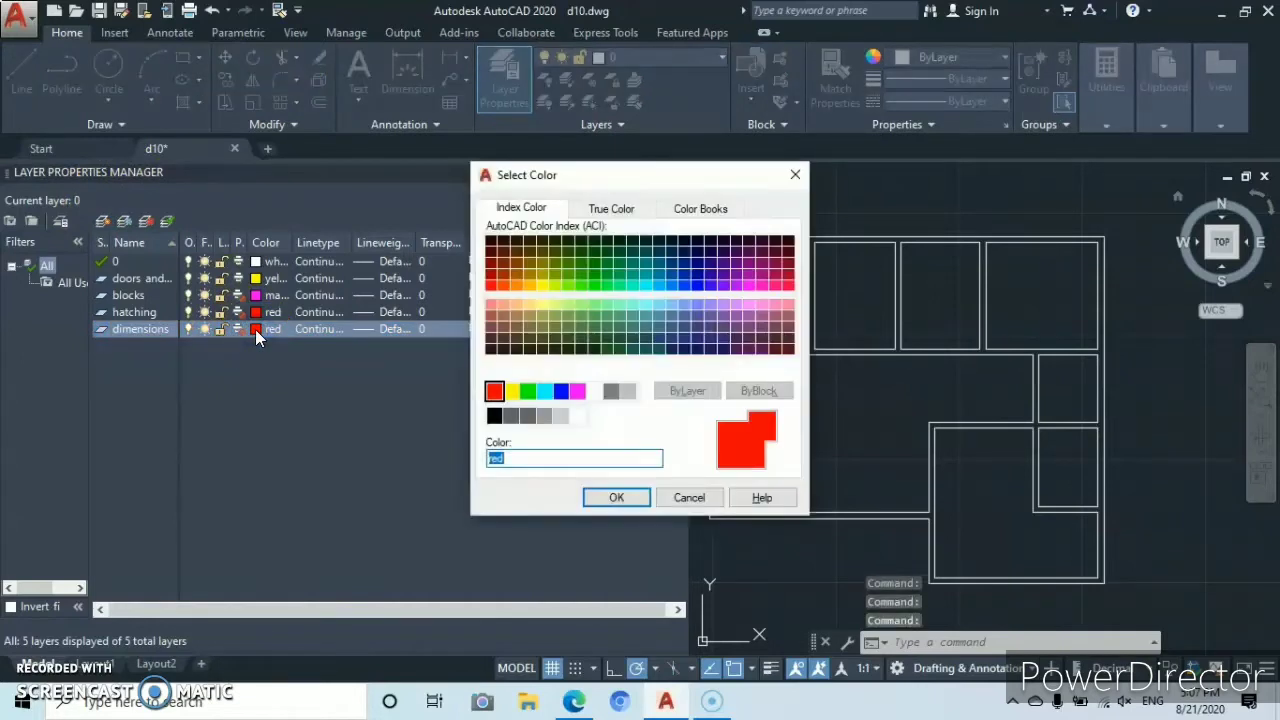
{"action": "left_click", "coordinate": [528, 391]}
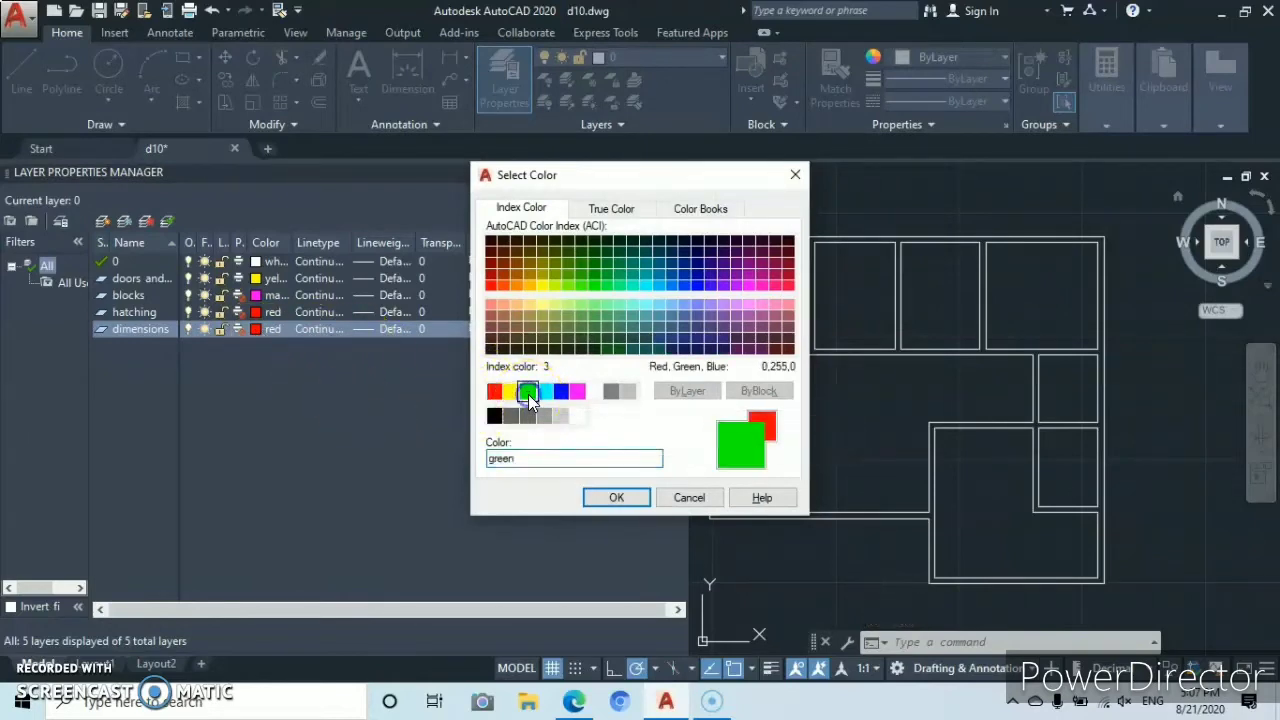
{"action": "left_click", "coordinate": [617, 499]}
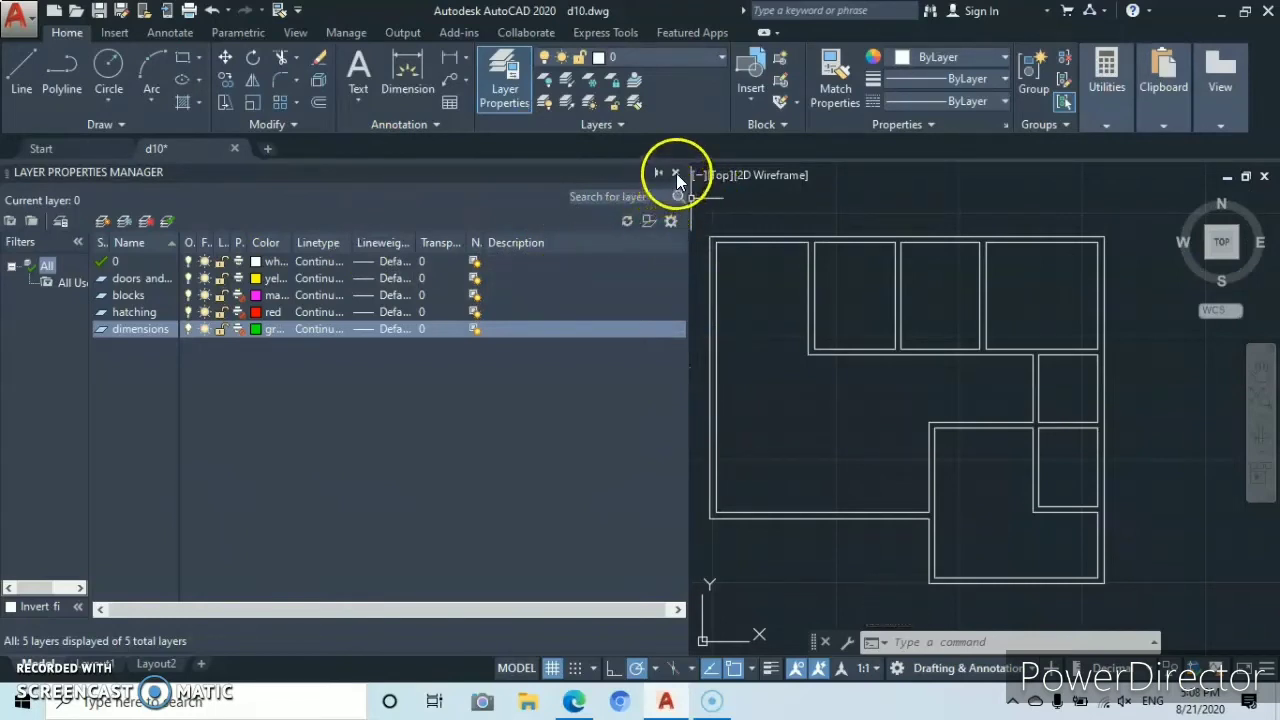
{"action": "left_click", "coordinate": [677, 172]}
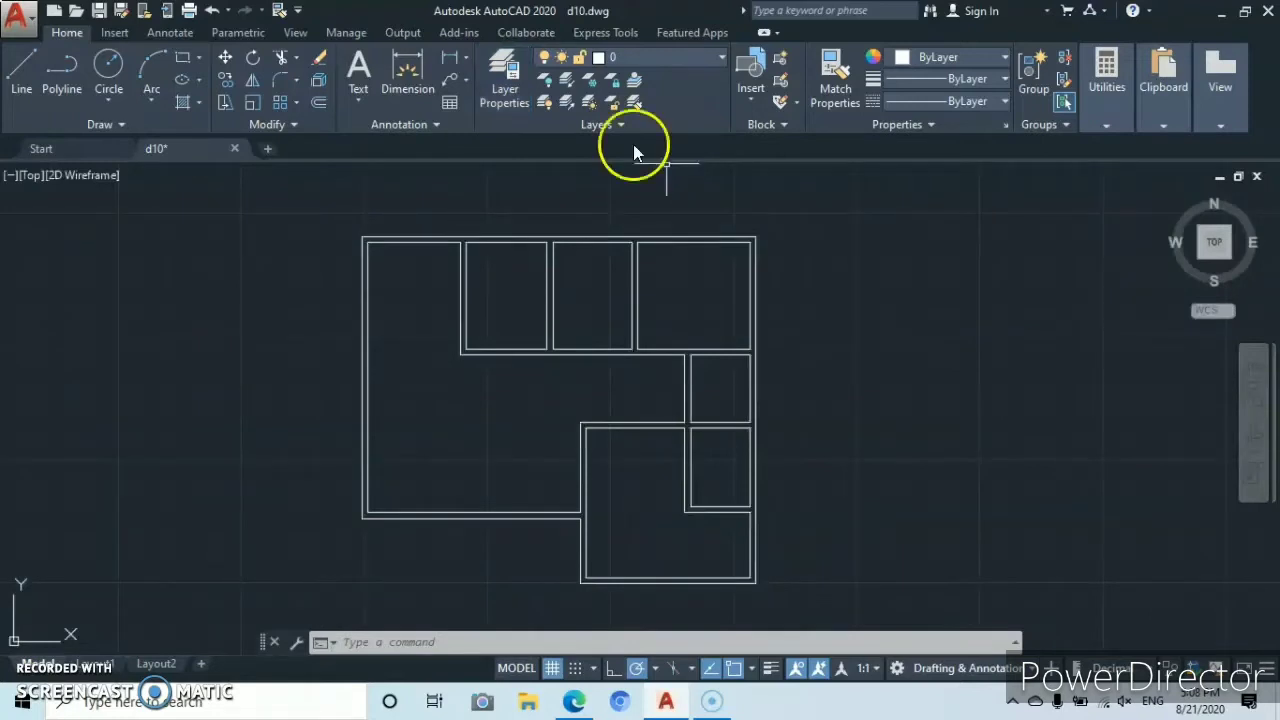
- Make the doors and window layer the current layer
{"action": "left_click", "coordinate": [723, 59]}
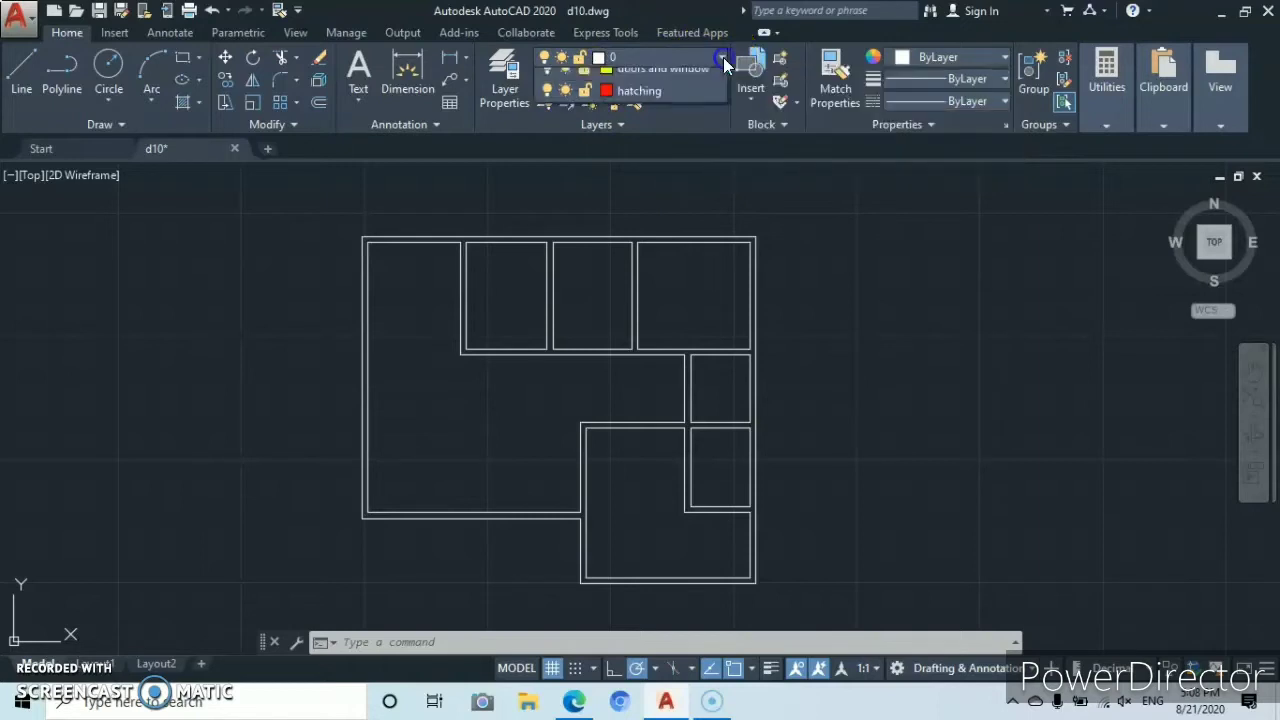
{"action": "left_click", "coordinate": [750, 186]}
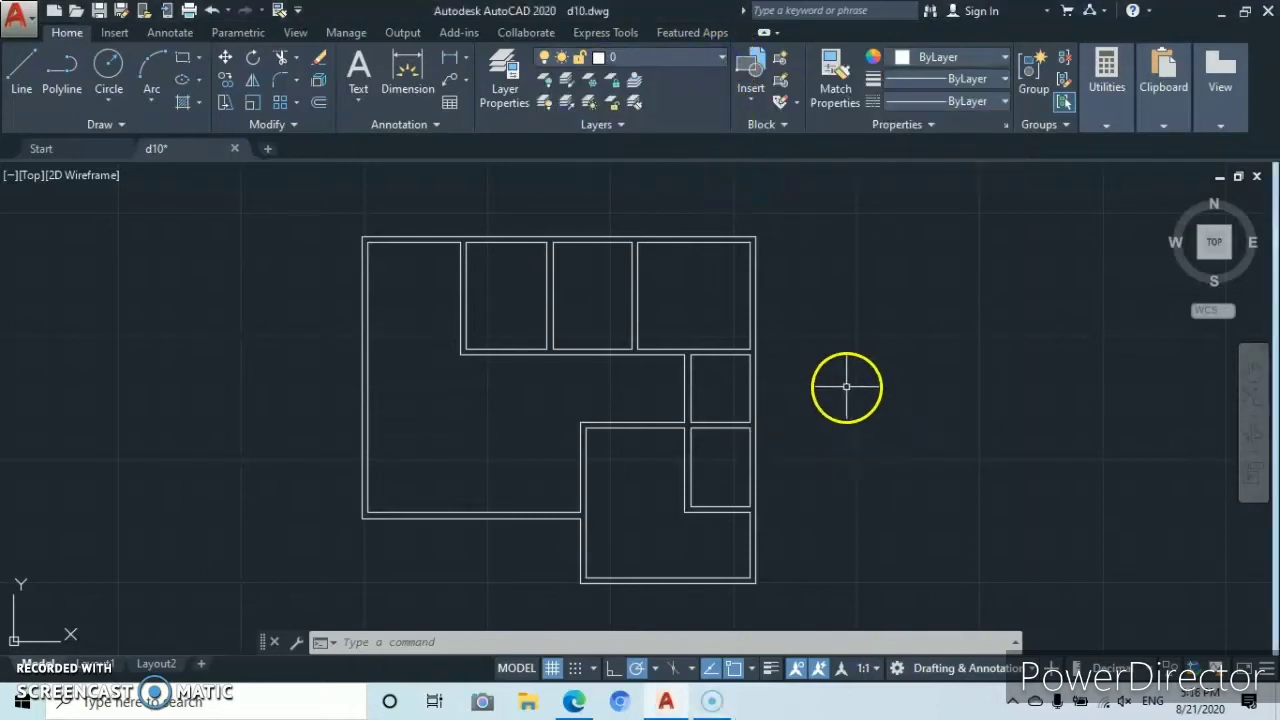
{"action": "left_click", "coordinate": [721, 62]}
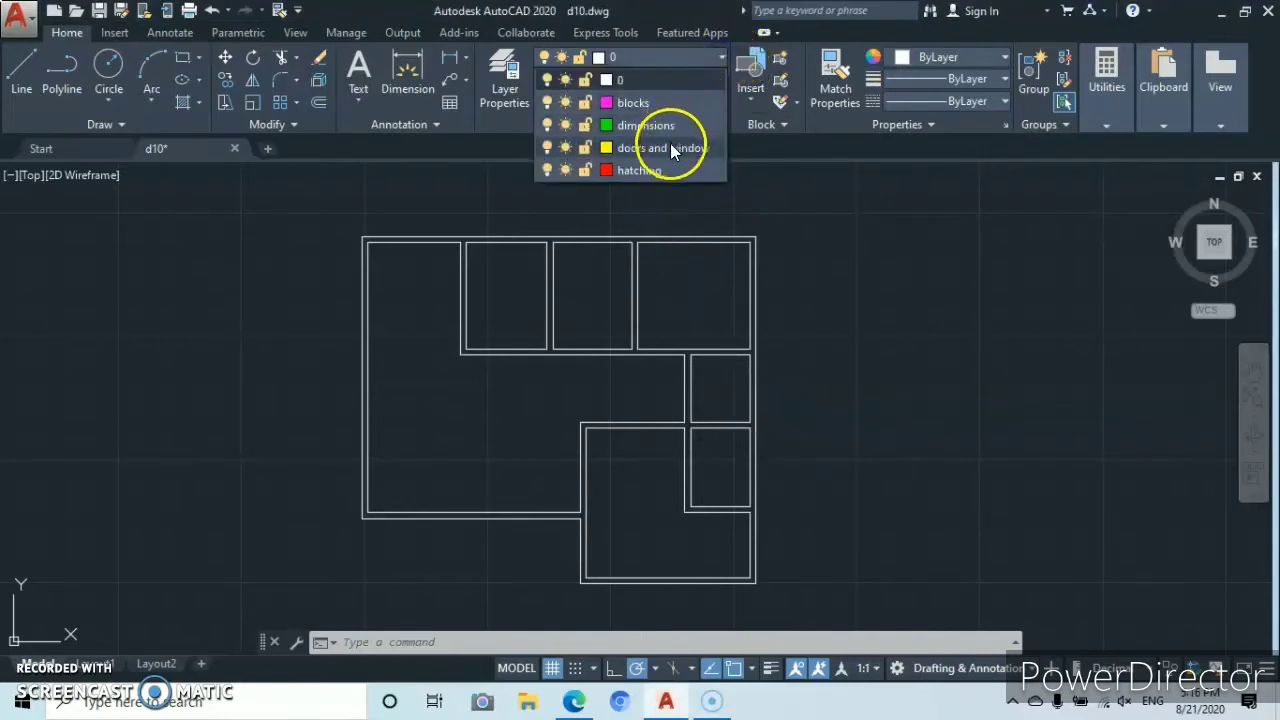
{"action": "left_click", "coordinate": [623, 157]}
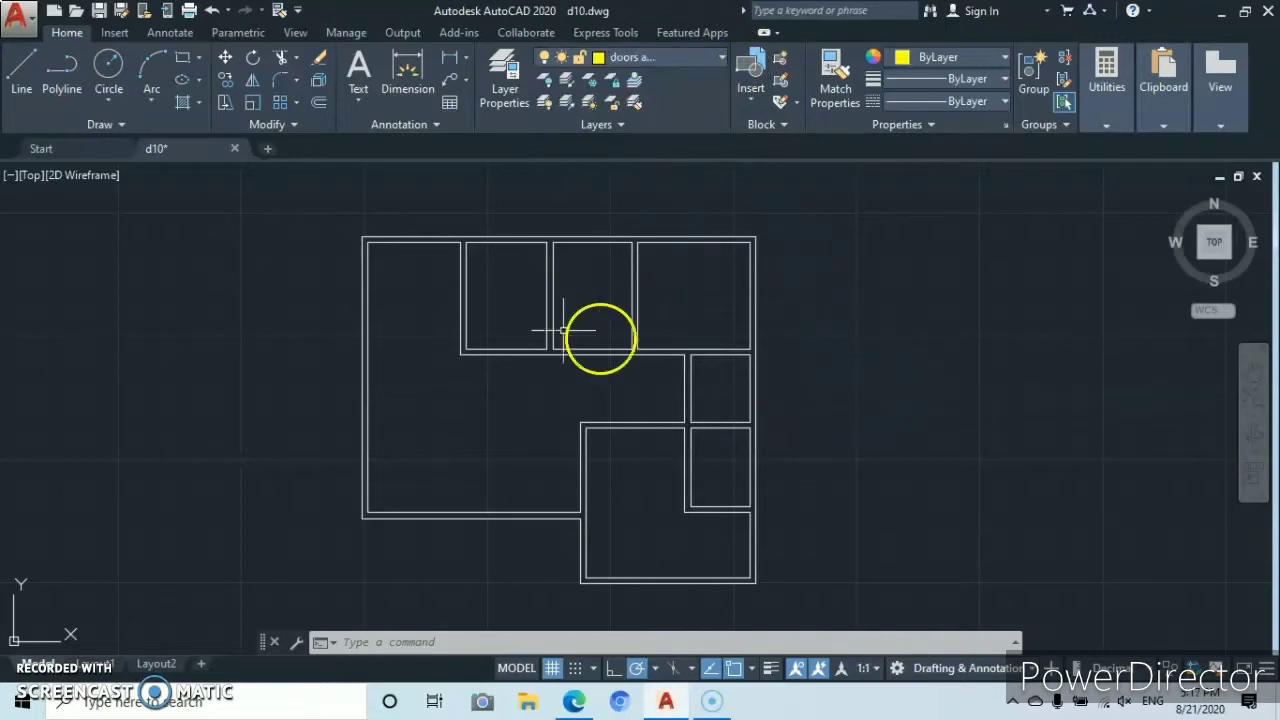
- Start a line profile beside the plan's lower right corner, going 16 cm straight up and 2.5 cm to the right
{"action": "left_click", "coordinate": [21, 72]}
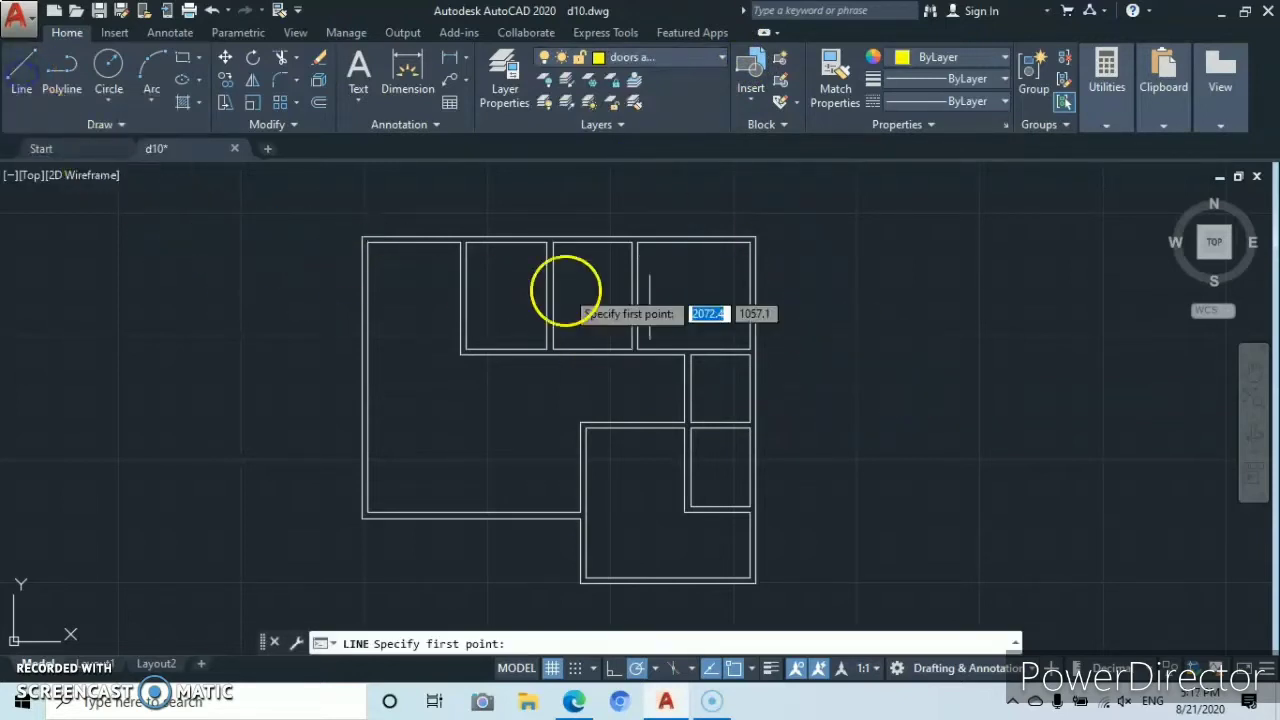
{"action": "left_click", "coordinate": [808, 561]}
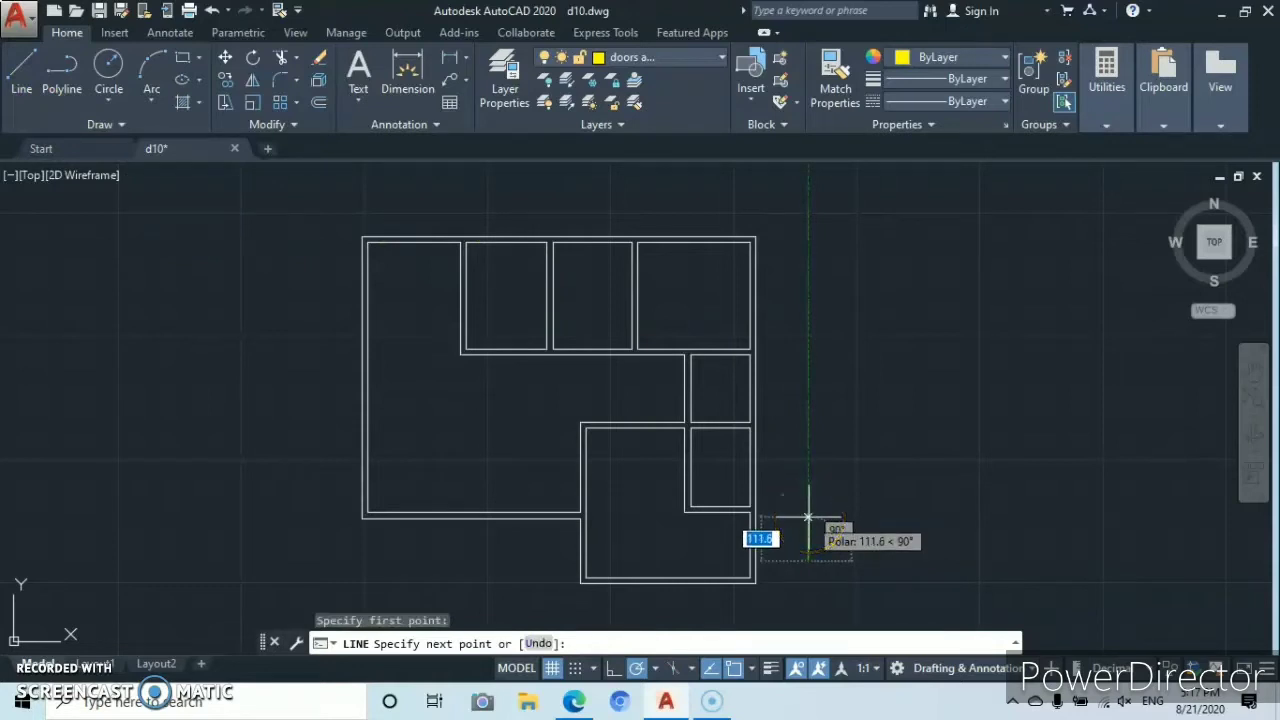
{"action": "type", "text": "16"}
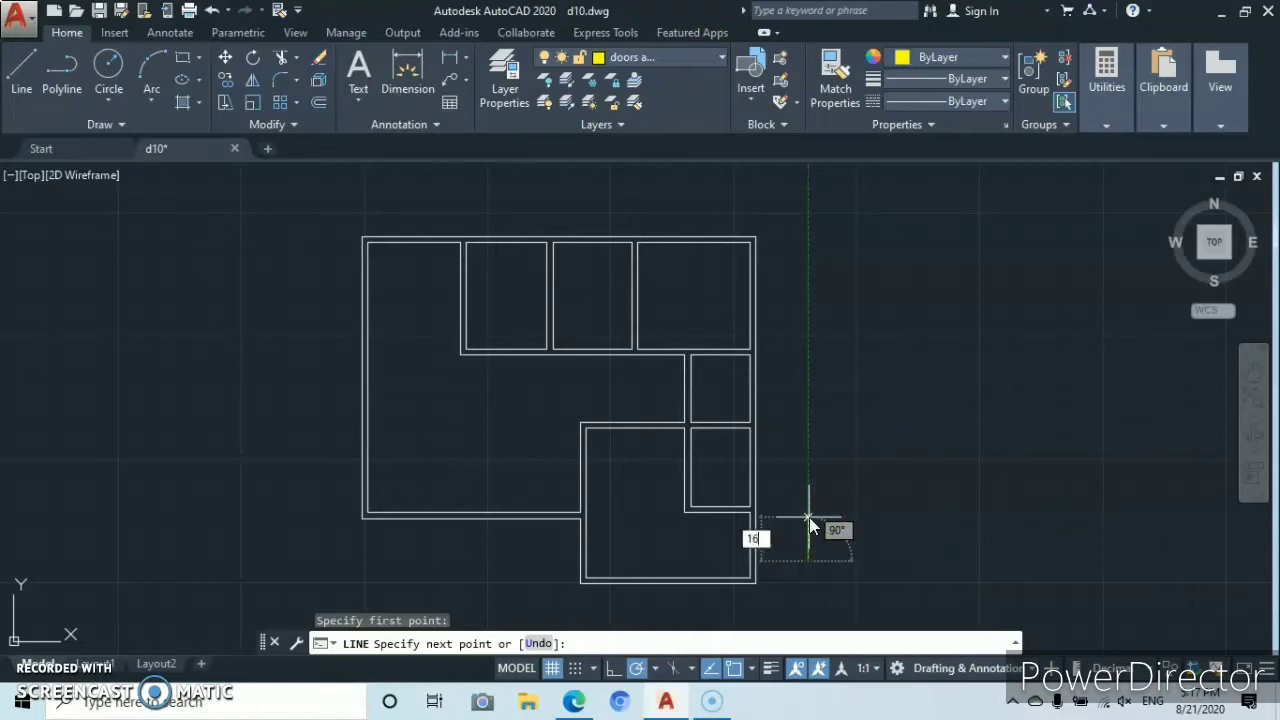
{"action": "key", "text": "Return"}
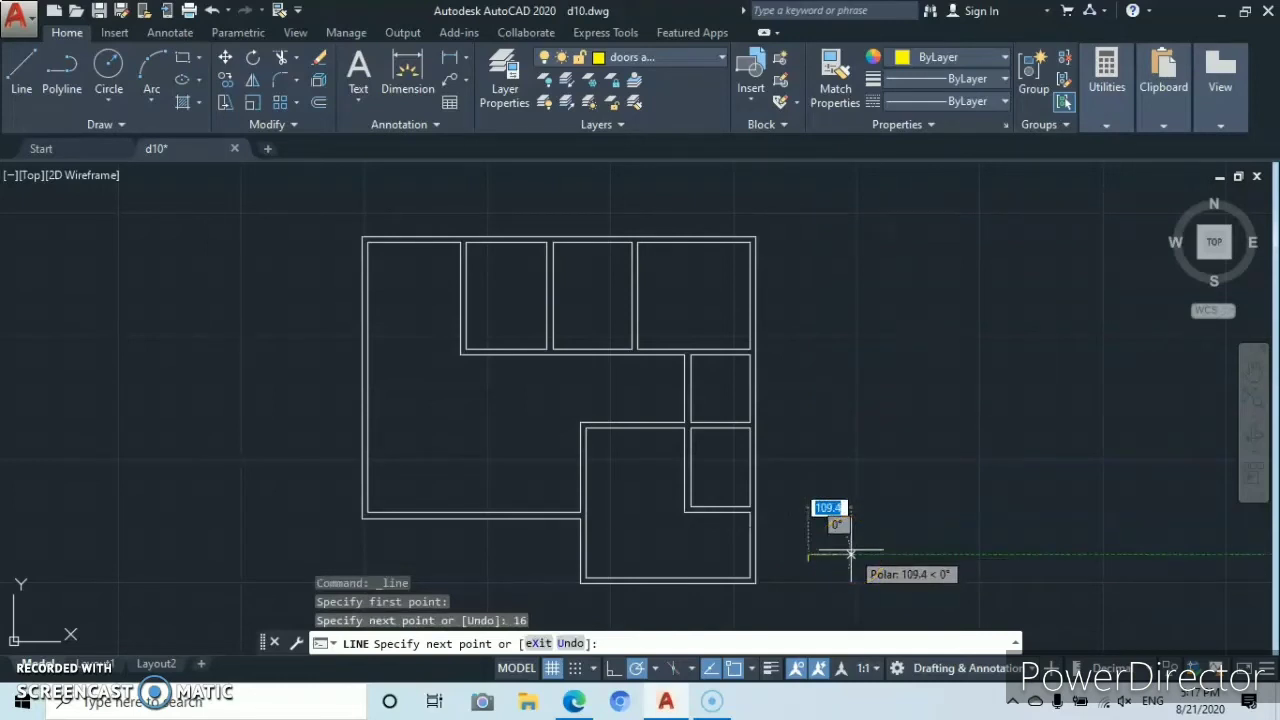
{"action": "type", "text": "2."}
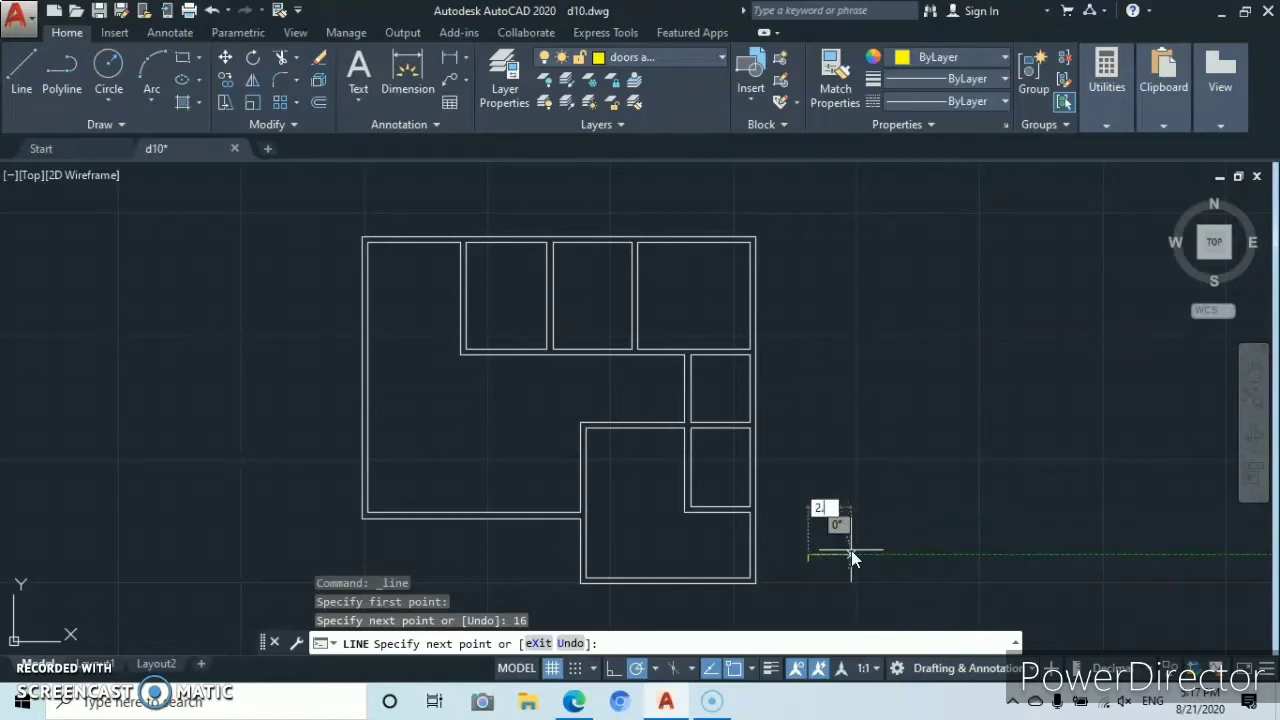
{"action": "type", "text": "5"}
{"action": "key", "text": "Return"}
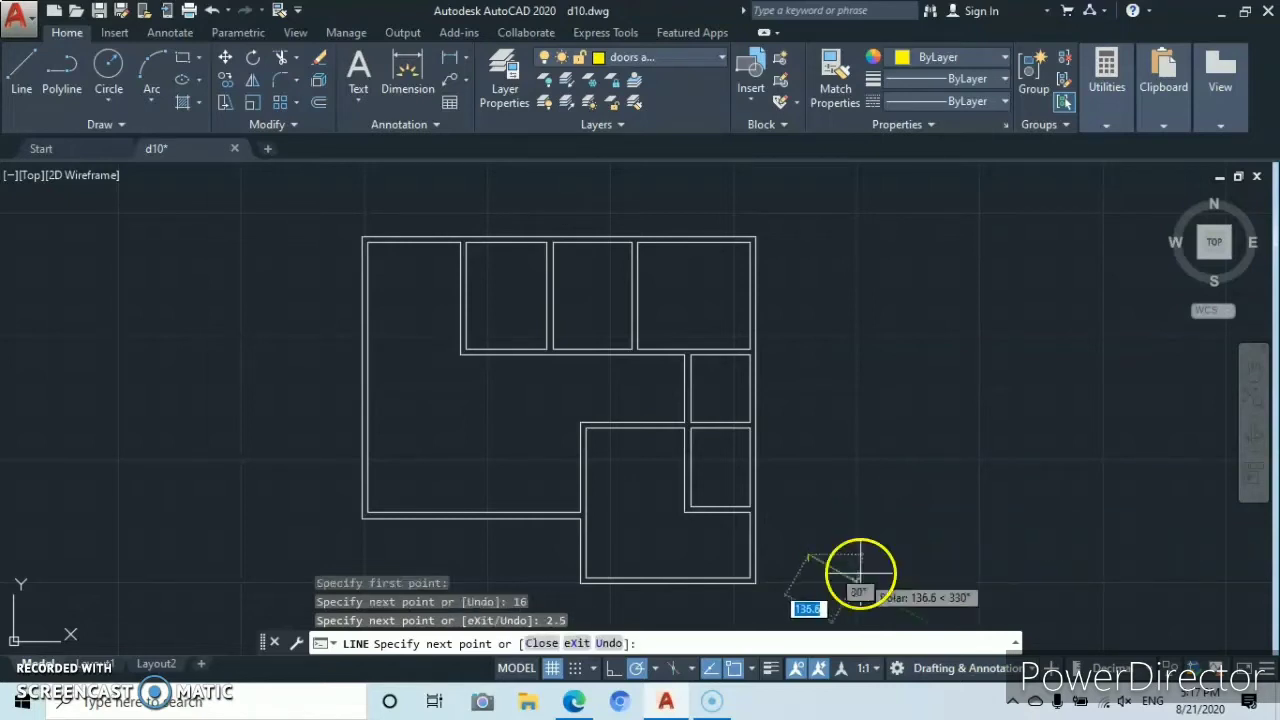
- Continue the profile 2.5 cm down and 2.5 cm right, drop it level with the start point, and close it there
{"action": "scroll", "coordinate": [808, 565], "scroll_direction": "up", "scroll_amount": 3}
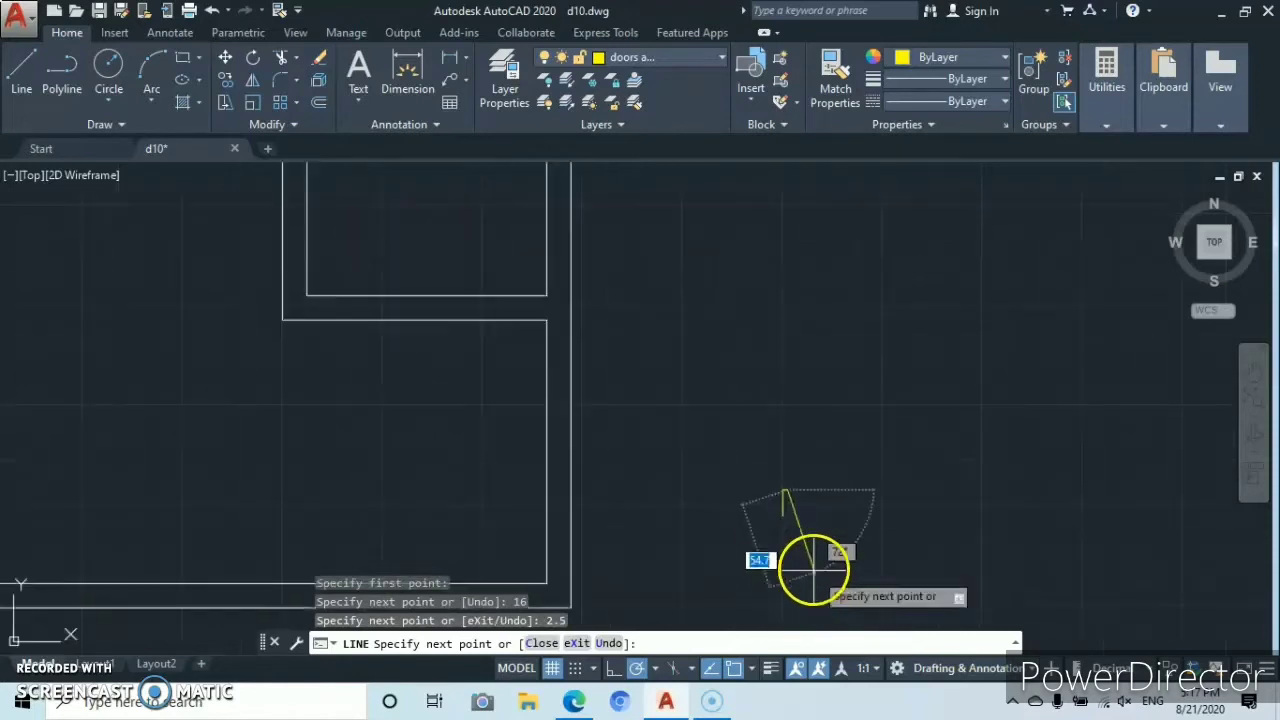
{"action": "scroll", "coordinate": [808, 555], "scroll_direction": "up", "scroll_amount": 4}
{"action": "scroll", "coordinate": [800, 520], "scroll_direction": "down", "scroll_amount": 6}
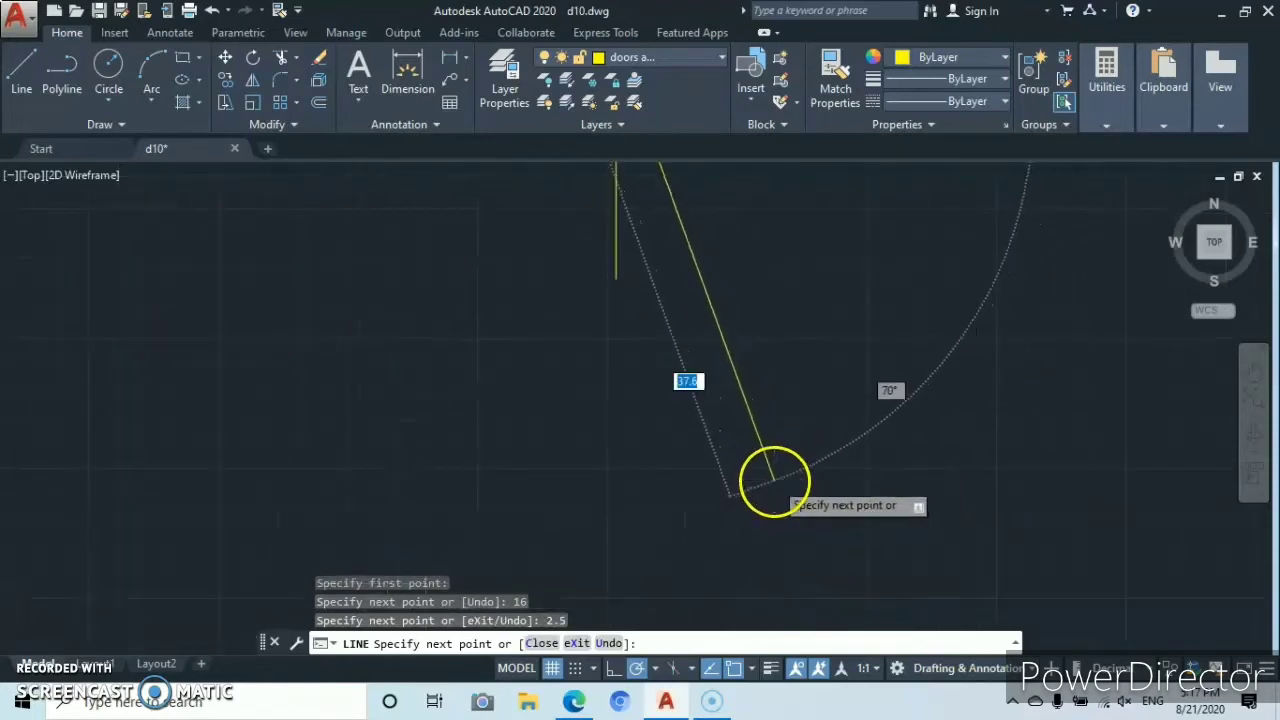
{"action": "middle_click_drag", "start_coordinate": [765, 530], "coordinate": [765, 542]}
{"action": "scroll", "coordinate": [755, 462], "scroll_direction": "up", "scroll_amount": 2}
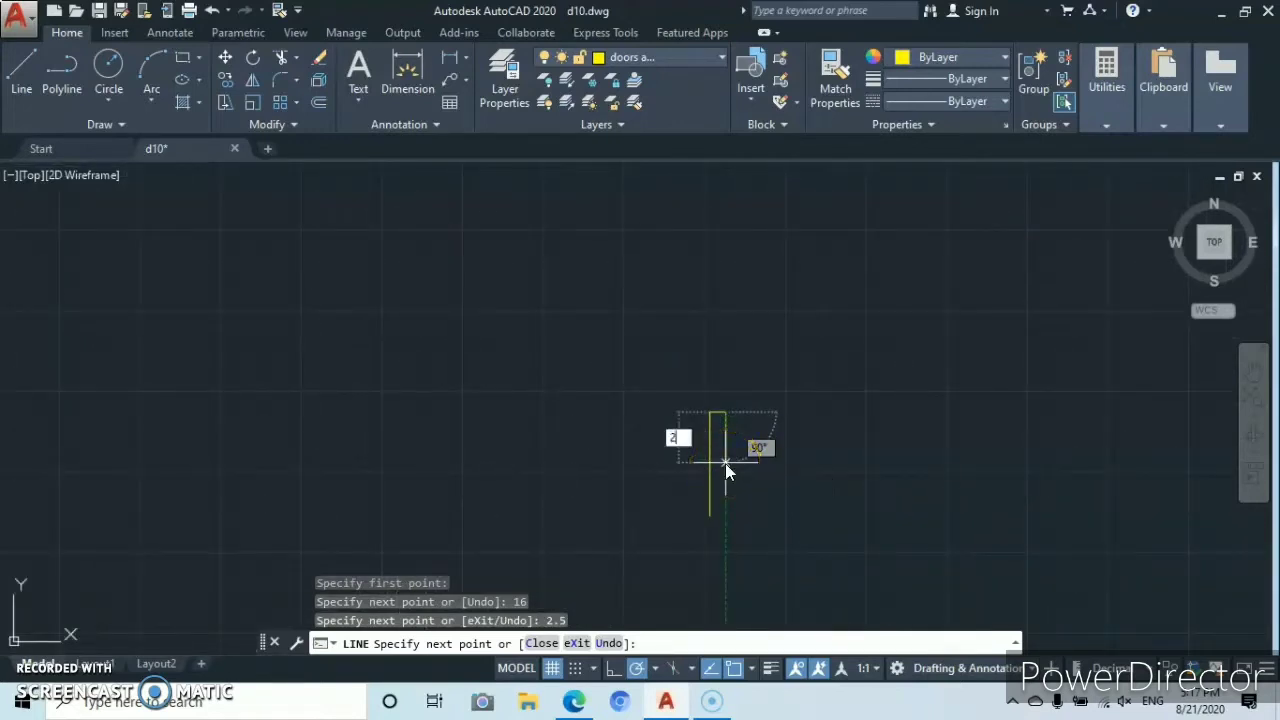
{"action": "type", "text": "."}
{"action": "key", "text": "Return"}
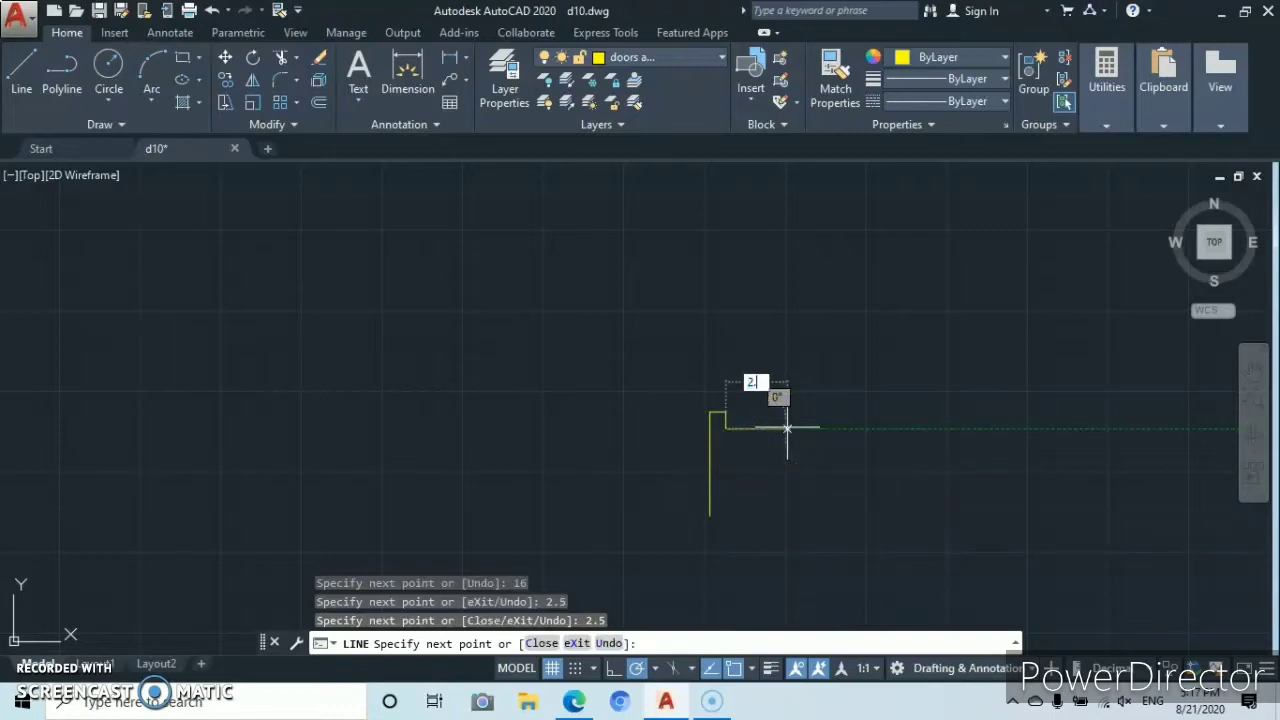
{"action": "key", "text": "Return"}
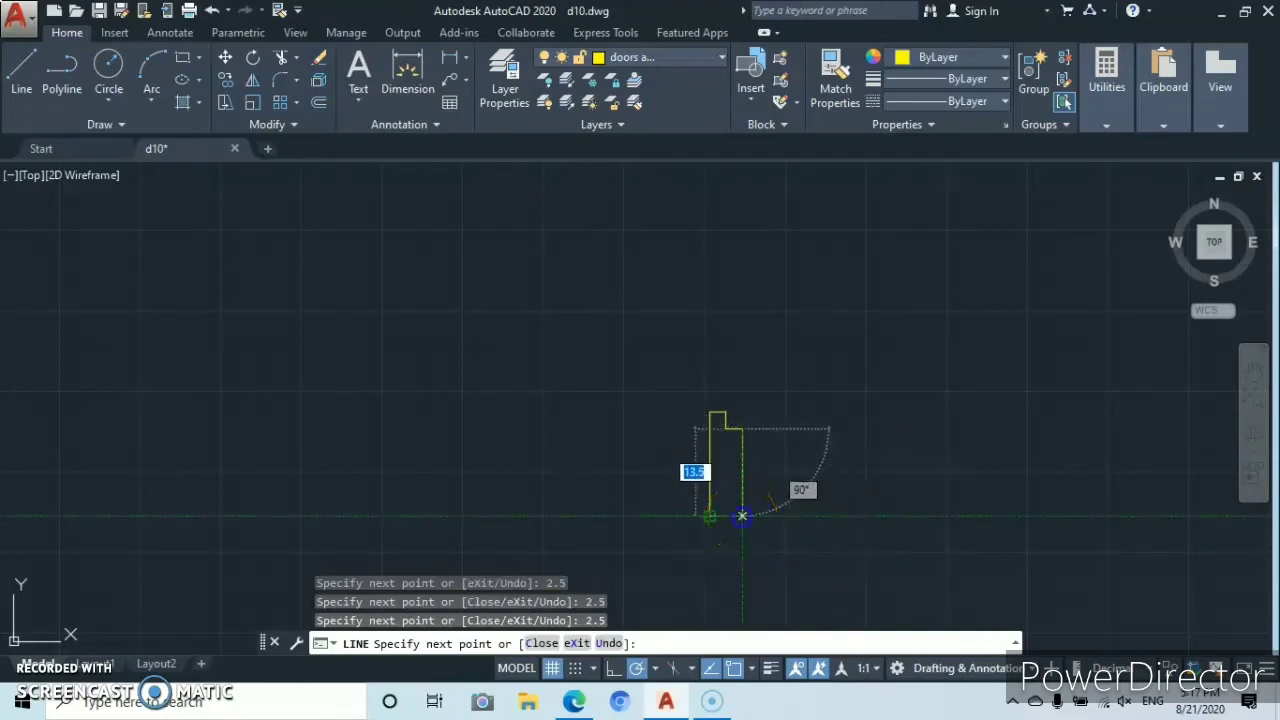
{"action": "left_click", "coordinate": [742, 516]}
{"action": "left_click", "coordinate": [708, 514]}
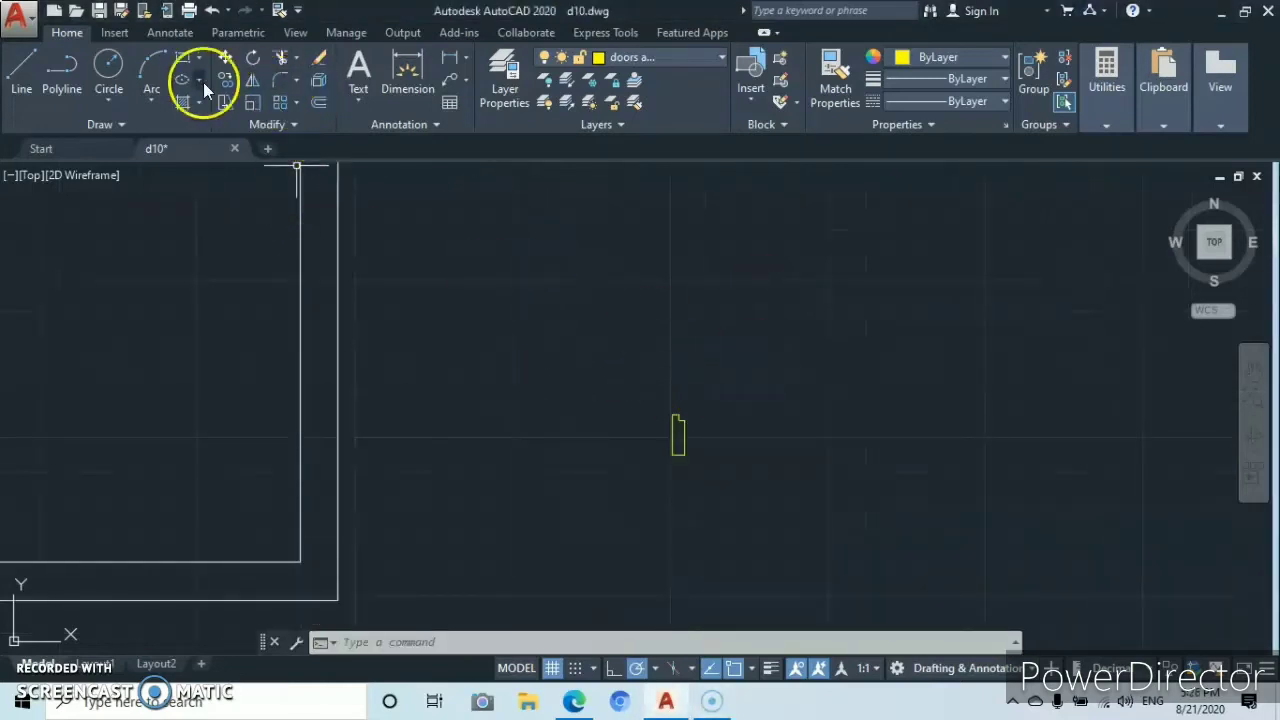
- Mirror the jamb profile about a vertical line 45 cm right of its notch ledge's midpoint, keeping the original
{"action": "left_click", "coordinate": [256, 81]}
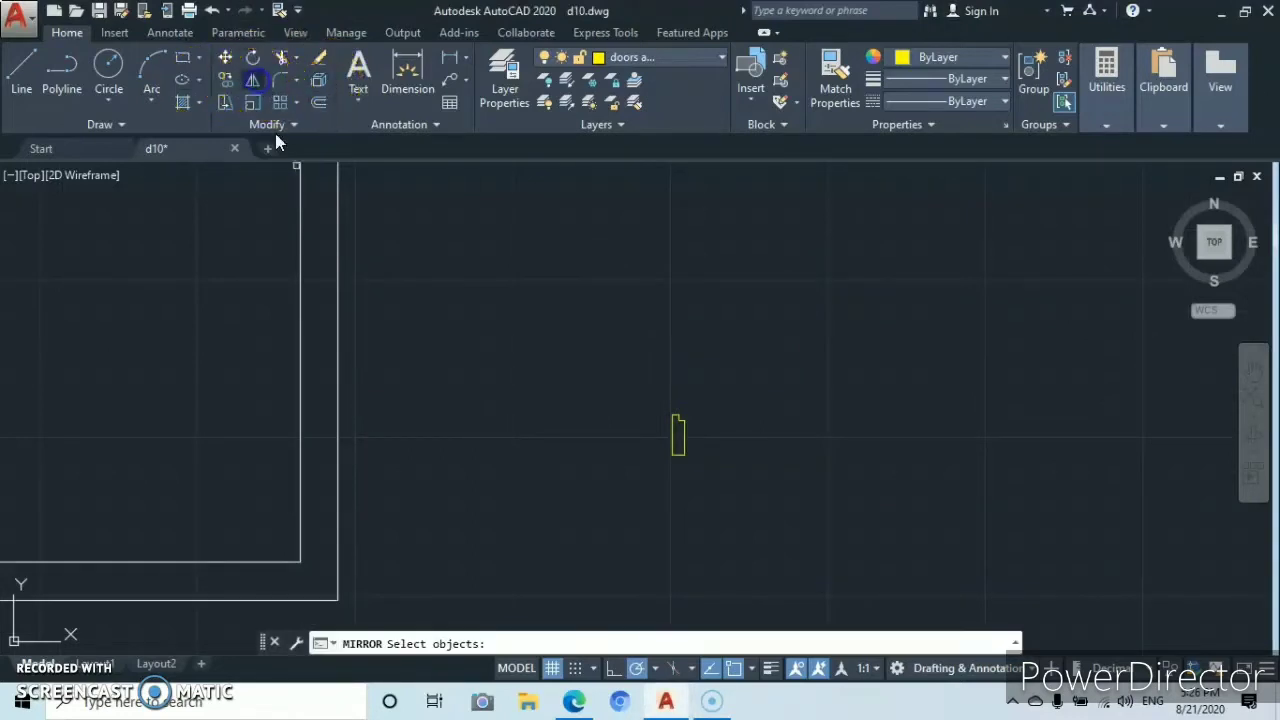
{"action": "left_click", "coordinate": [657, 392]}
{"action": "left_click", "coordinate": [716, 474]}
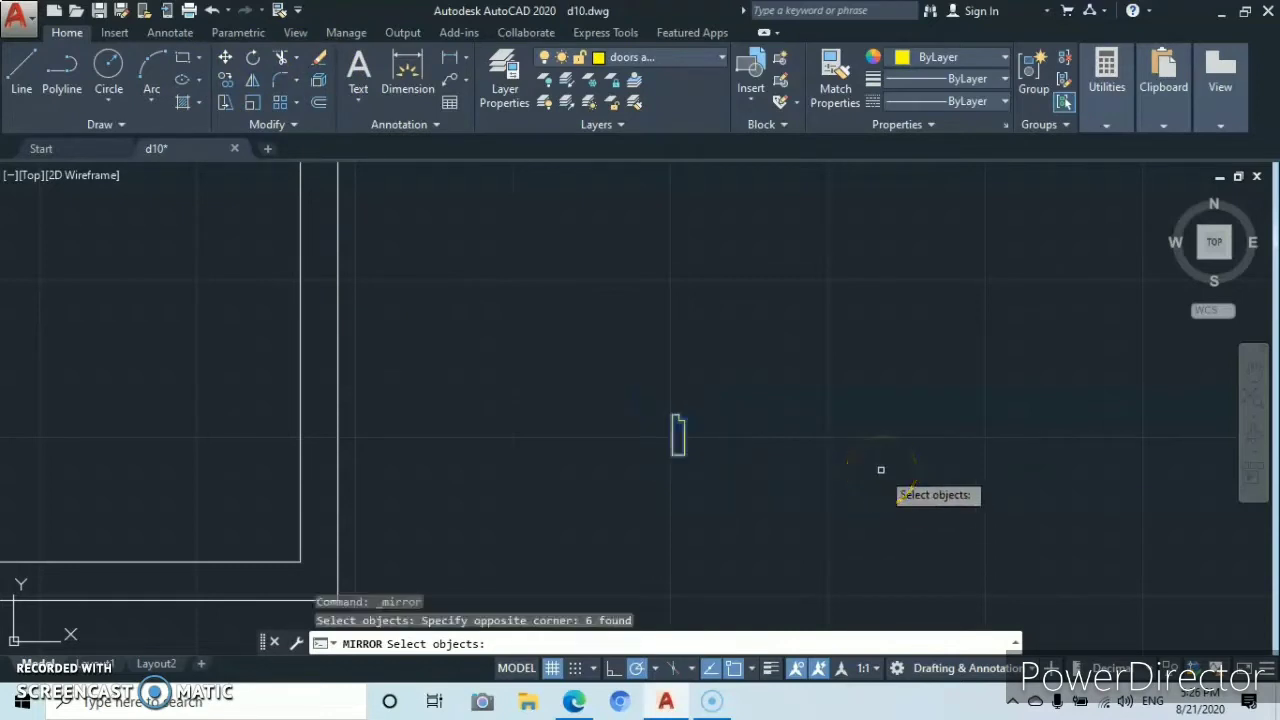
{"action": "key", "text": "Return"}
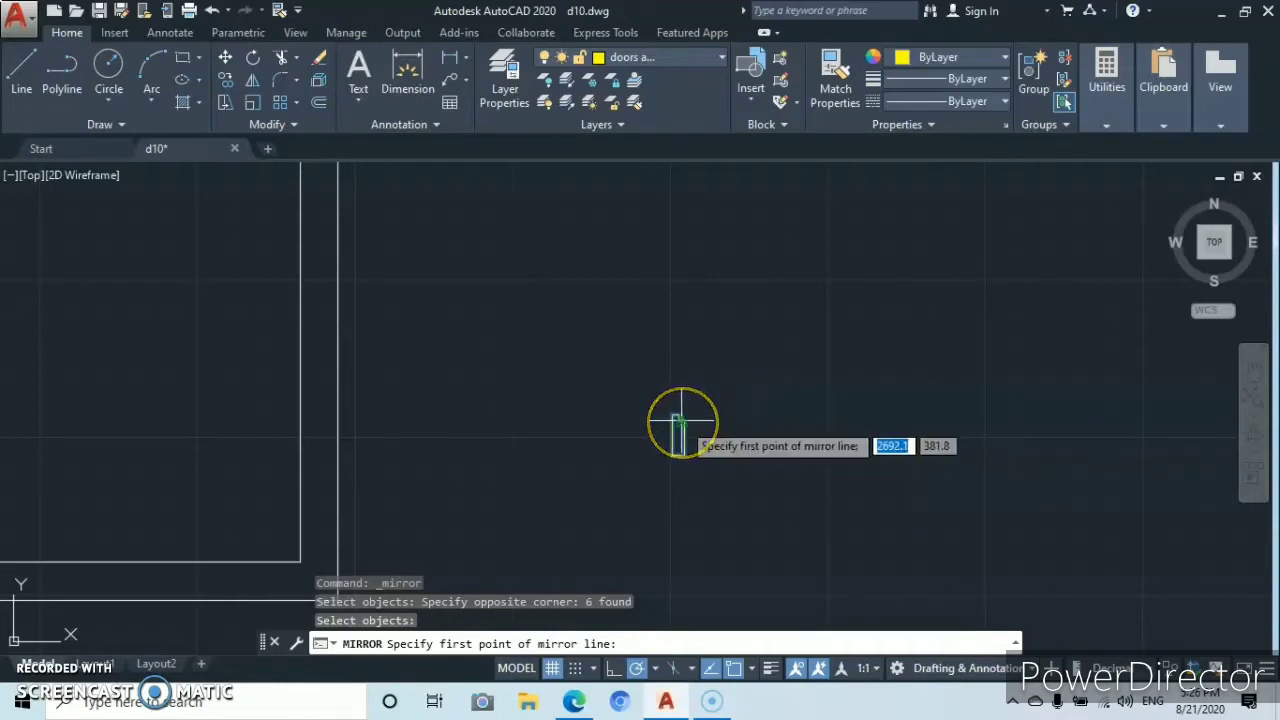
{"action": "scroll", "coordinate": [677, 423], "scroll_direction": "up", "scroll_amount": 3}
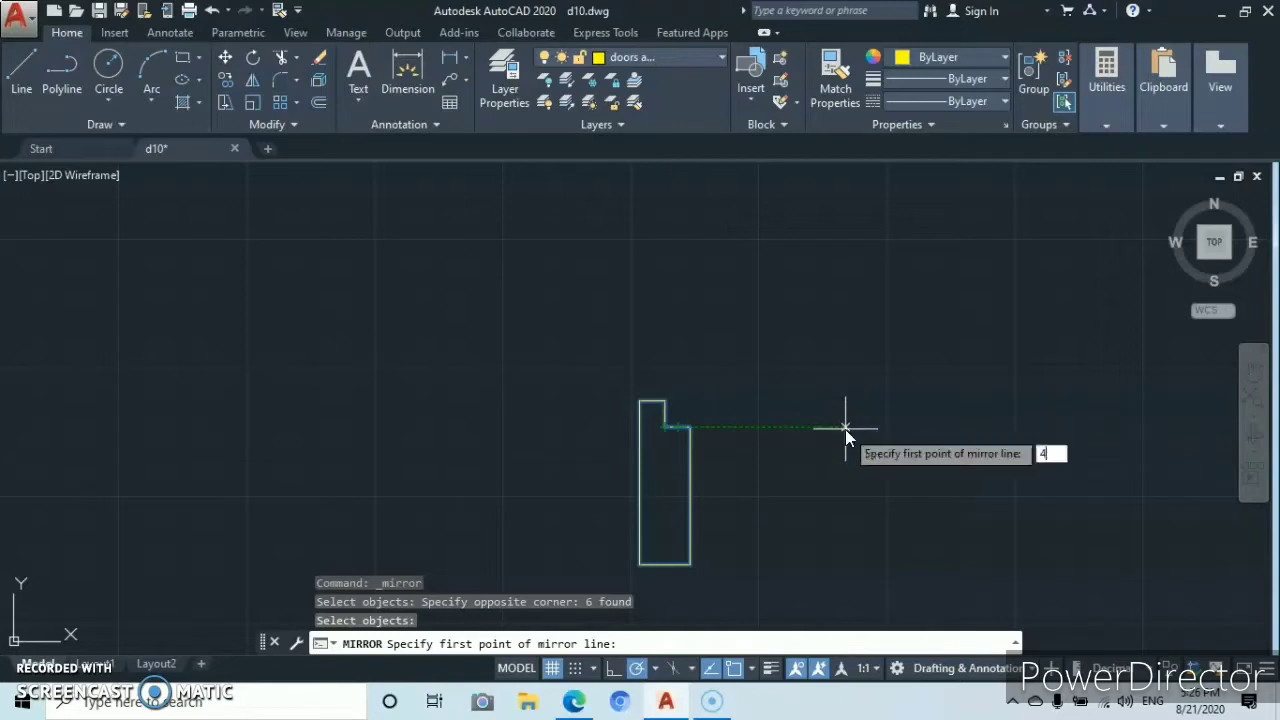
{"action": "key", "text": "Return"}
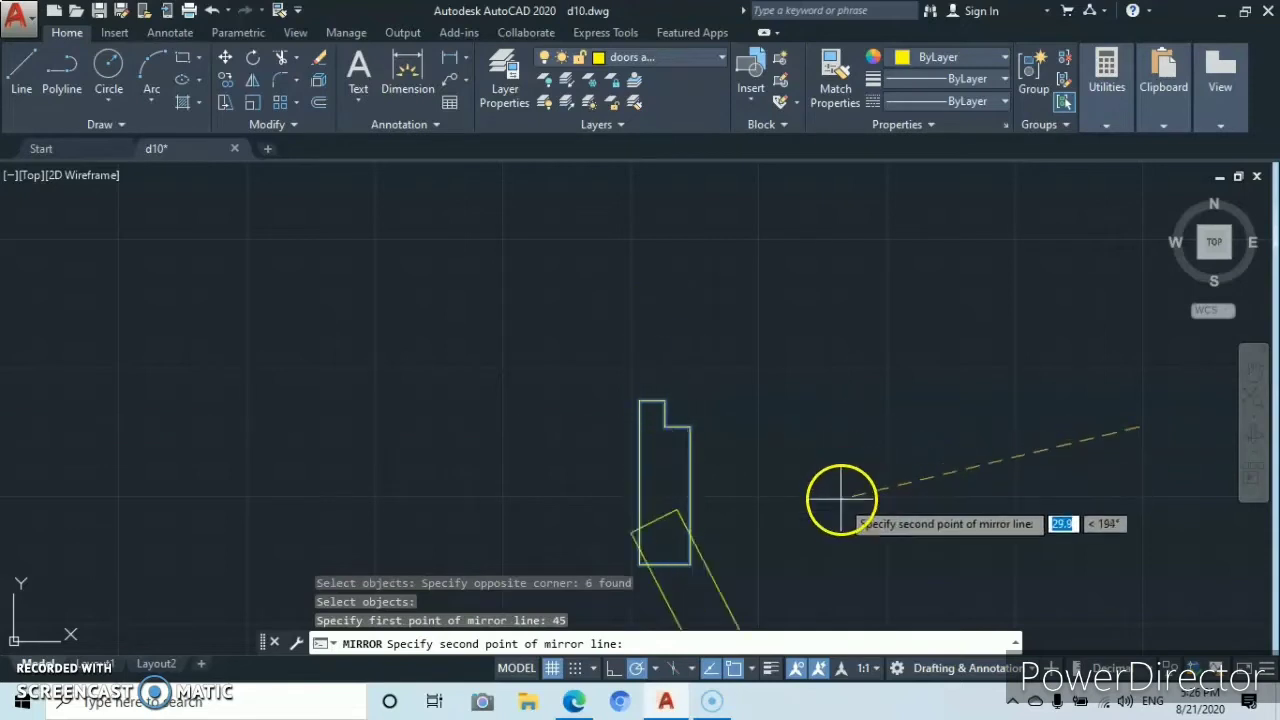
{"action": "scroll", "coordinate": [866, 380], "scroll_direction": "down", "scroll_amount": 6}
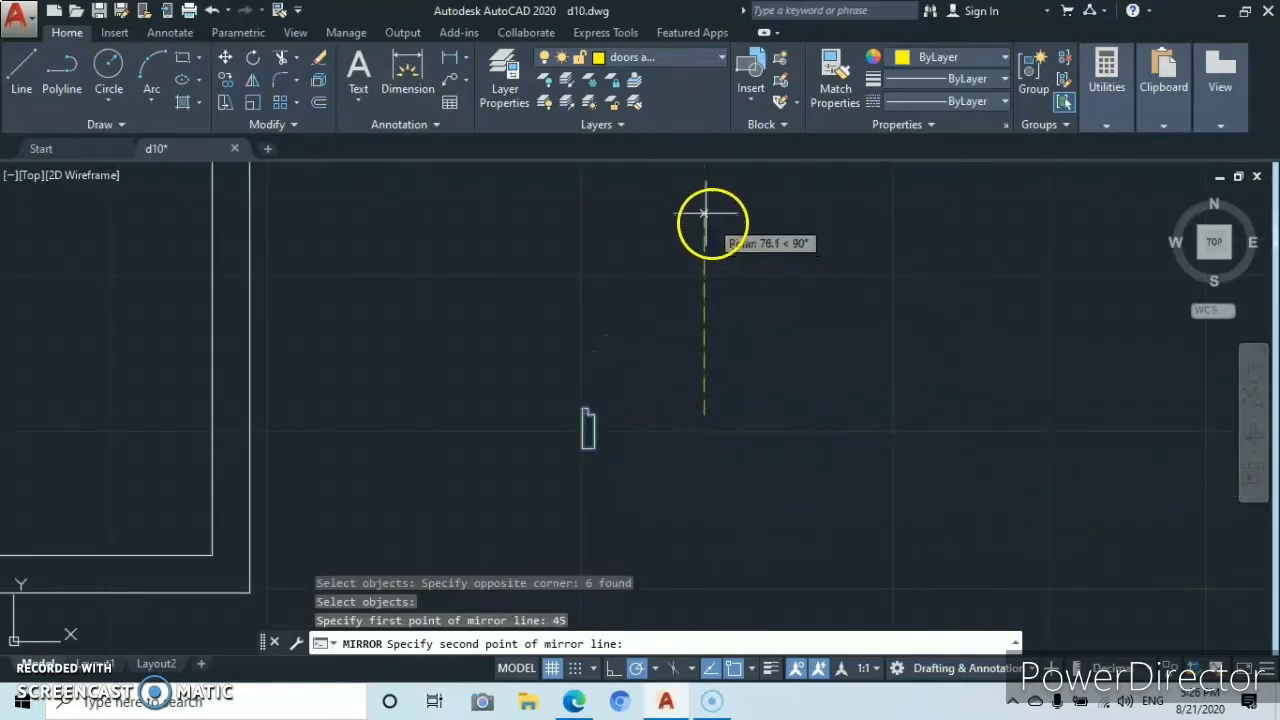
{"action": "left_click", "coordinate": [704, 203]}
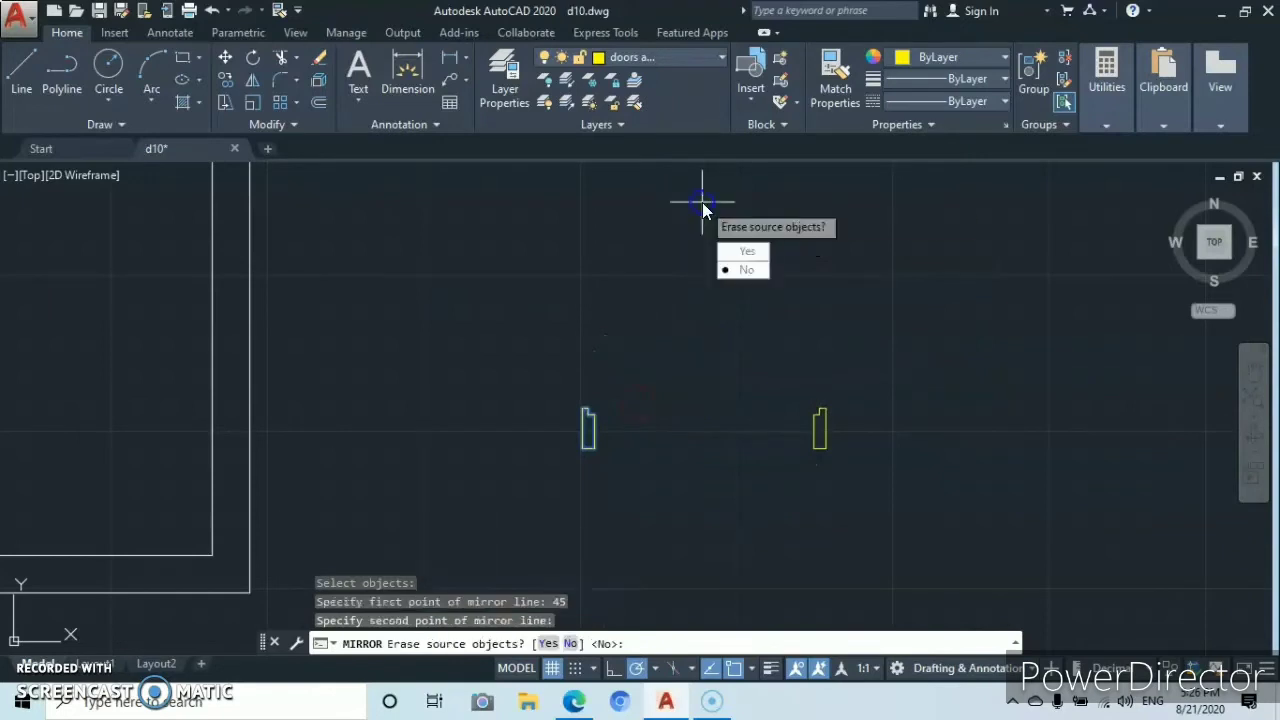
{"action": "left_click", "coordinate": [750, 271]}
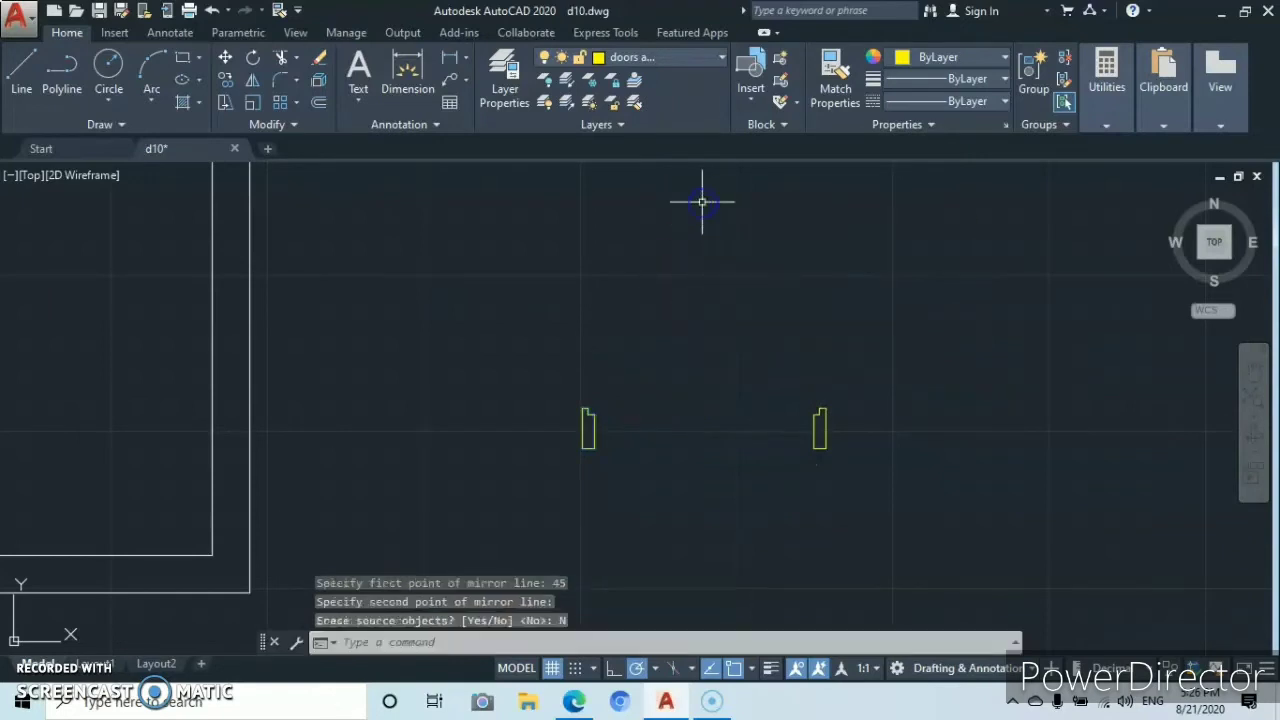
- Draw a circle centred on the left jamb's inner notch corner, with its radius reaching the right jamb's matching corner, about 92.5 cm
{"action": "scroll", "coordinate": [419, 399], "scroll_direction": "down", "scroll_amount": 3}
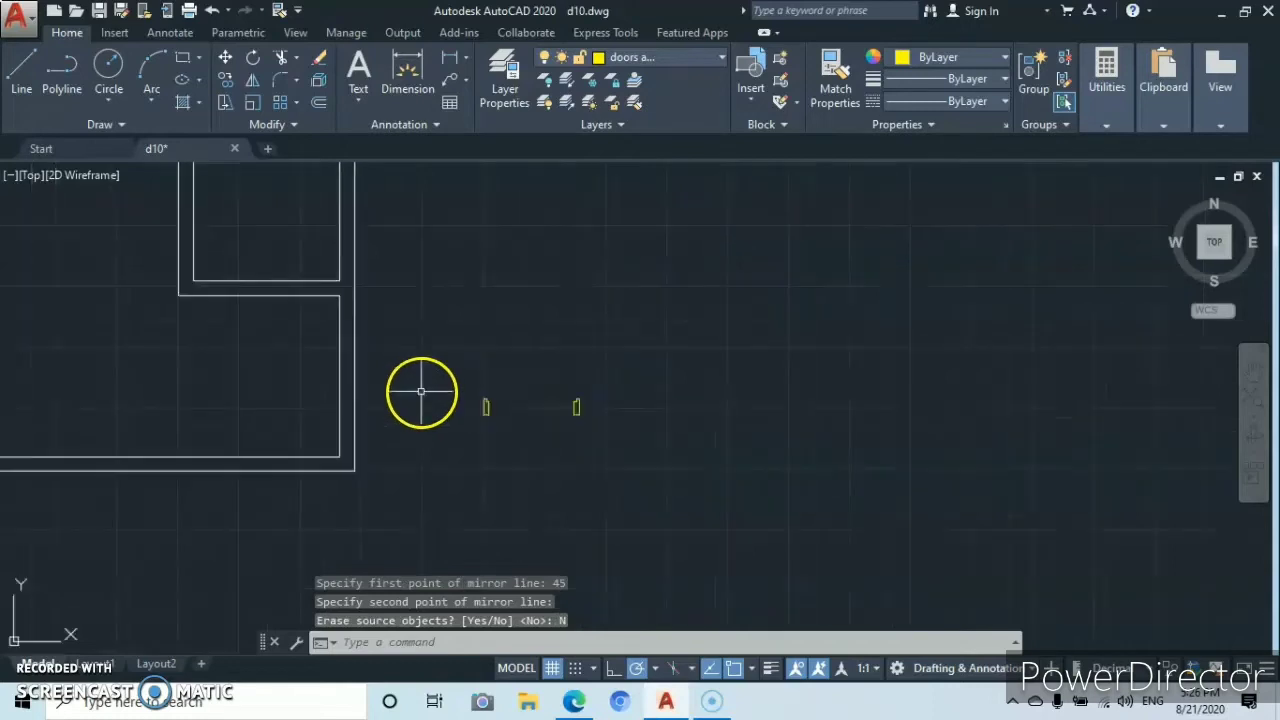
{"action": "mouse_move", "coordinate": [419, 399]}
{"action": "middle_mouse_down"}
{"action": "mouse_move", "coordinate": [494, 474]}
{"action": "mouse_move", "coordinate": [666, 486]}
{"action": "middle_mouse_up"}
{"action": "scroll", "coordinate": [670, 482], "scroll_direction": "up", "scroll_amount": 2}
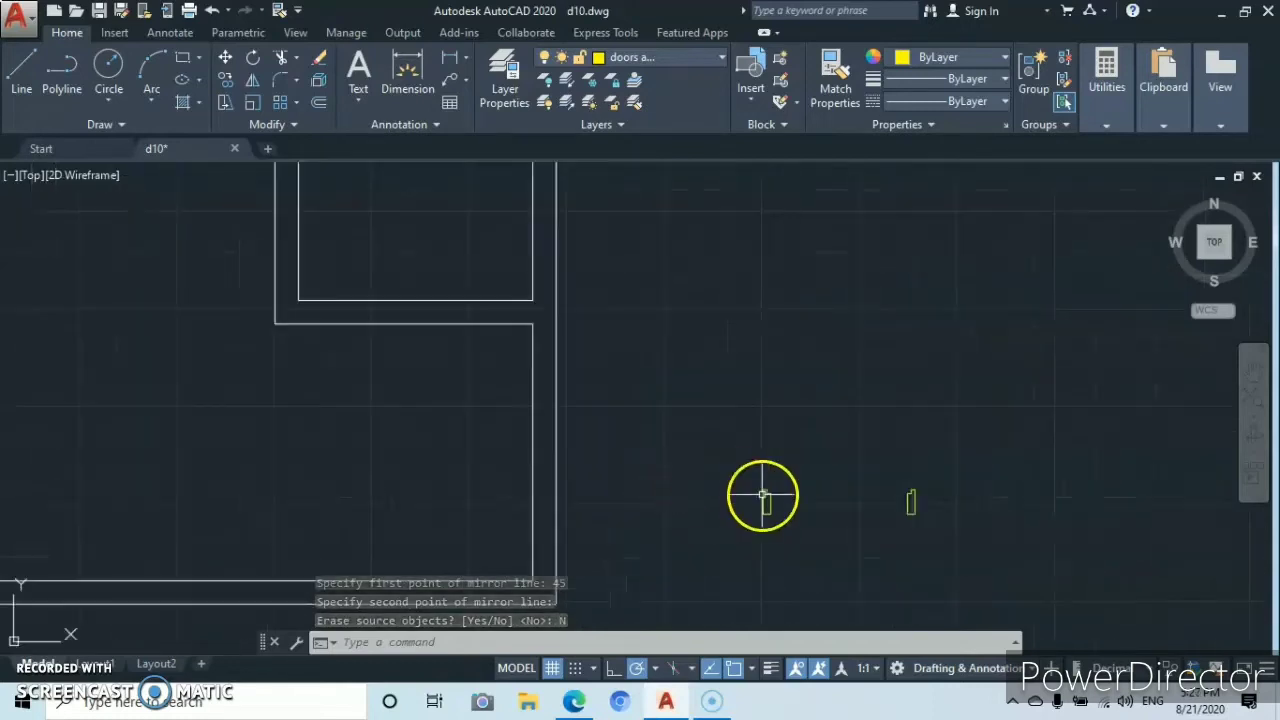
{"action": "scroll", "coordinate": [763, 495], "scroll_direction": "up", "scroll_amount": 4}
{"action": "middle_click_drag", "start_coordinate": [766, 494], "coordinate": [590, 482]}
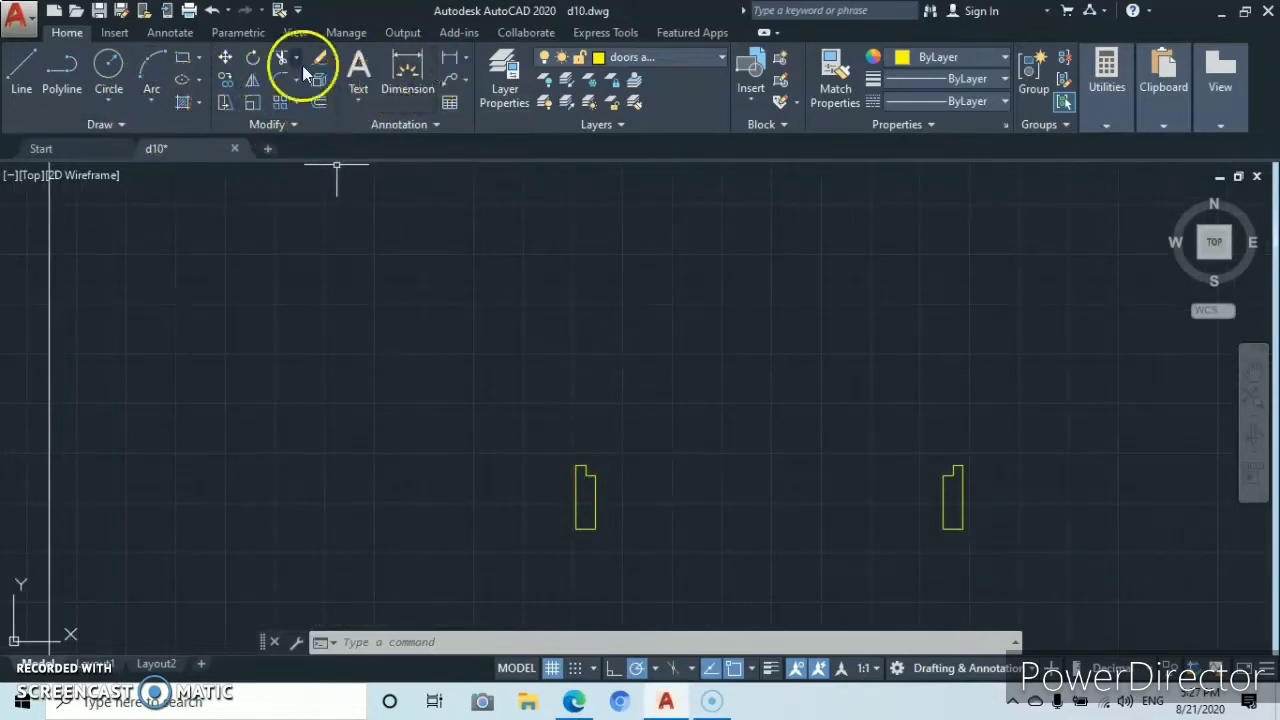
{"action": "left_click", "coordinate": [107, 66]}
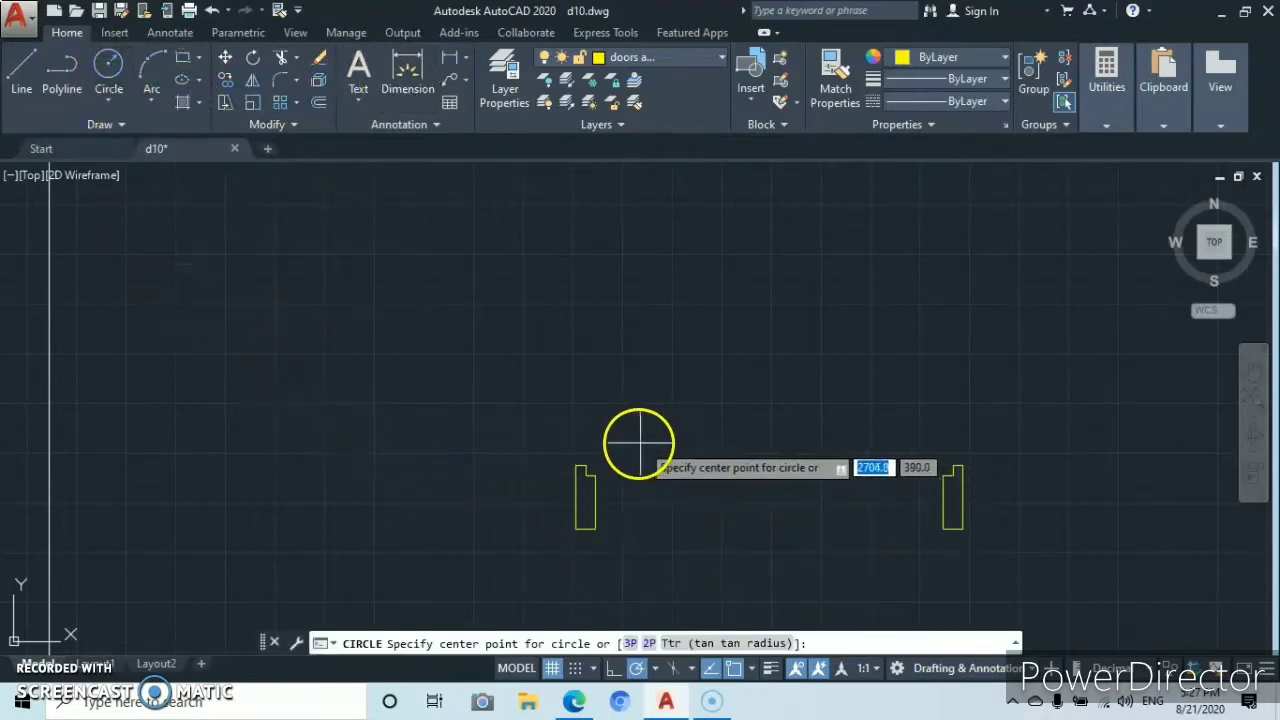
{"action": "left_click", "coordinate": [585, 474]}
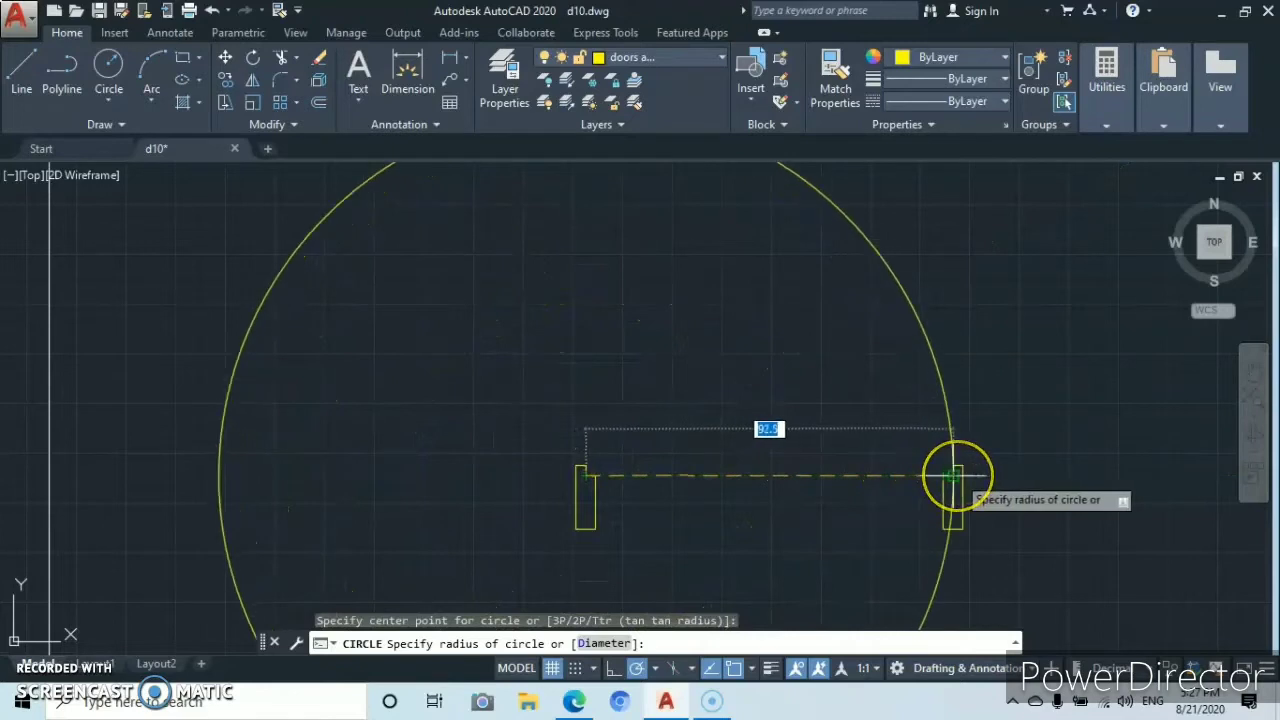
{"action": "scroll", "coordinate": [952, 476], "scroll_direction": "up", "scroll_amount": 4}
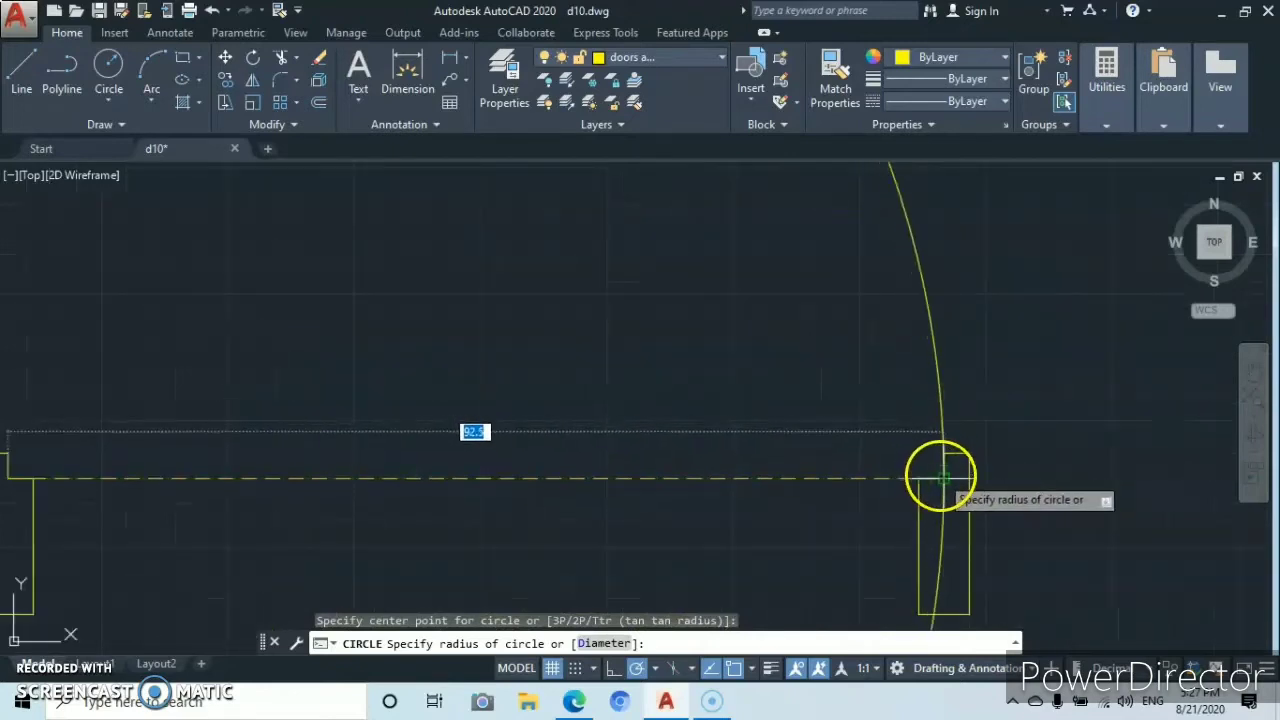
{"action": "left_click", "coordinate": [940, 474]}
- Draw the door leaf as a vertical line from the left jamb's inner notch corner up to the circle
{"action": "scroll", "coordinate": [794, 456], "scroll_direction": "down", "scroll_amount": 6}
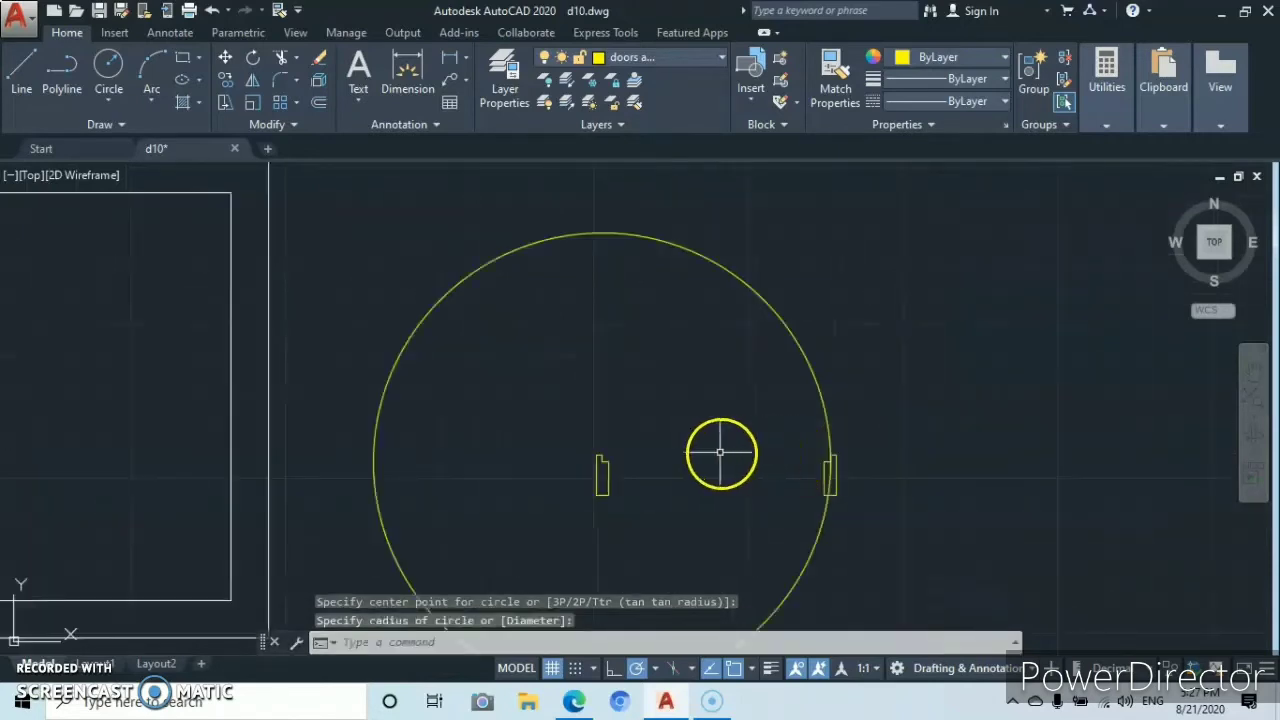
{"action": "middle_click_drag", "start_coordinate": [714, 449], "coordinate": [860, 471]}
{"action": "scroll", "coordinate": [861, 467], "scroll_direction": "up", "scroll_amount": 2}
{"action": "scroll", "coordinate": [861, 467], "scroll_direction": "up", "scroll_amount": 2}
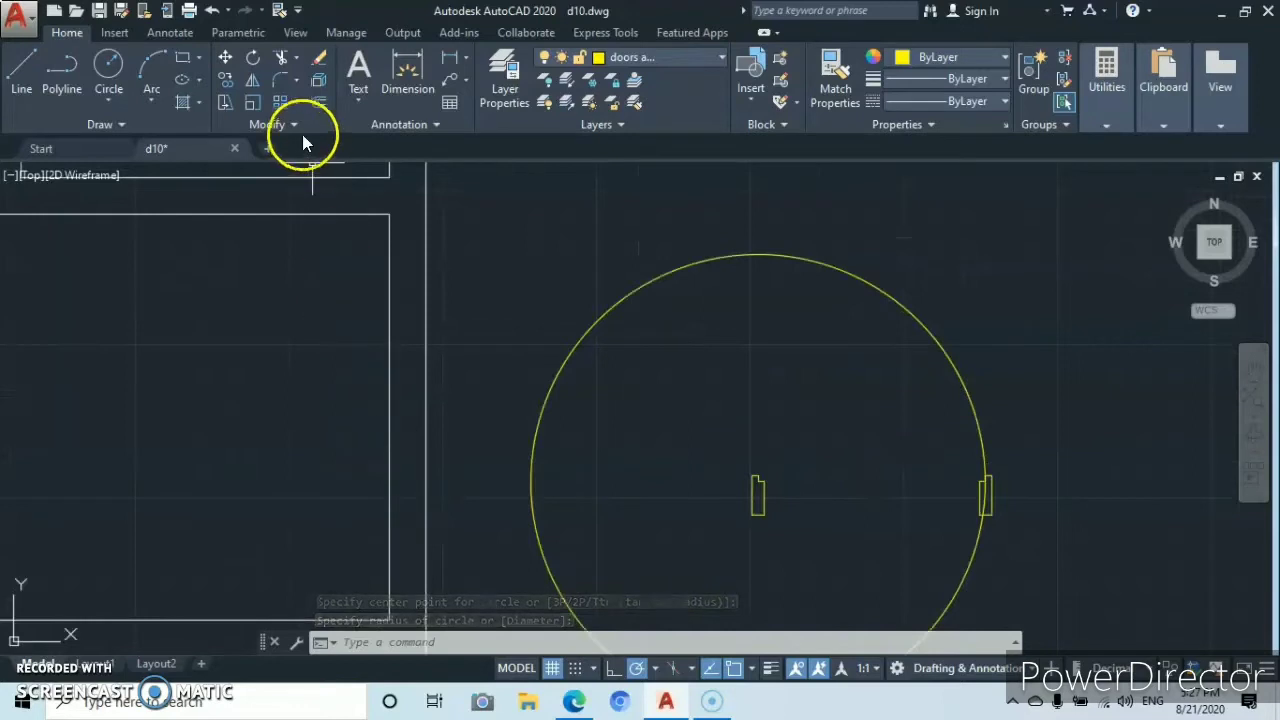
{"action": "left_click", "coordinate": [22, 80]}
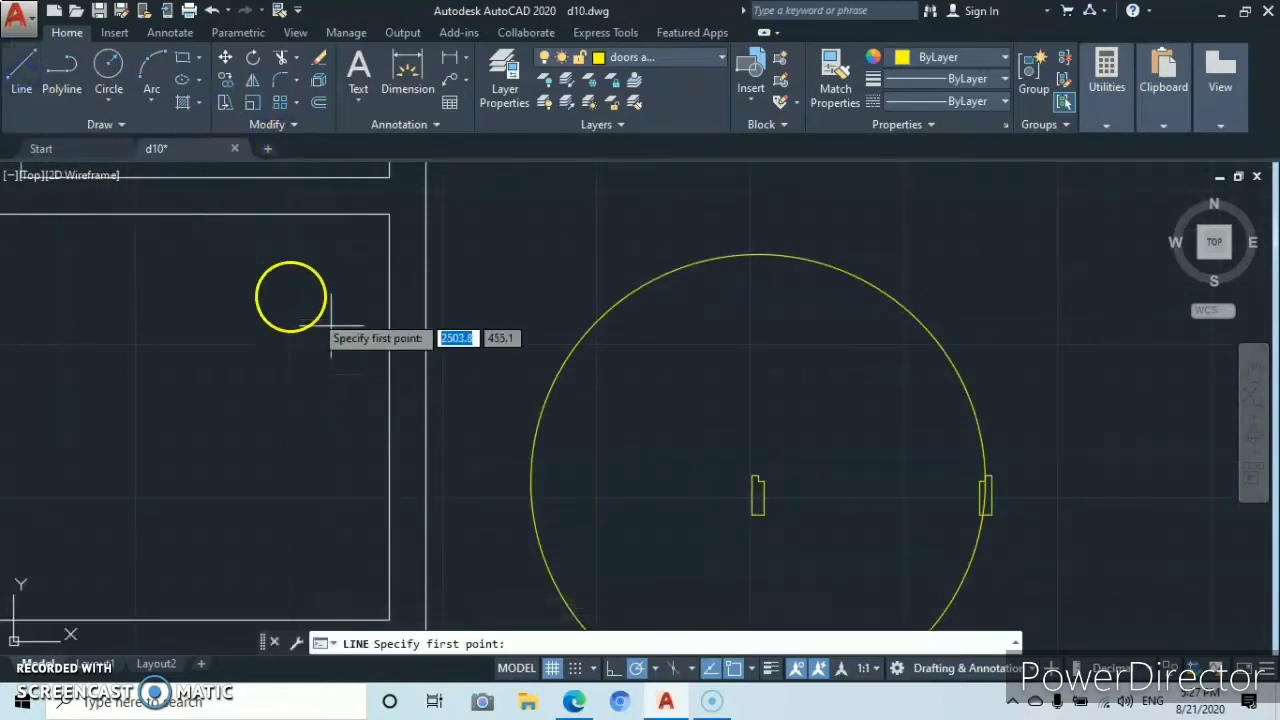
{"action": "scroll", "coordinate": [769, 488], "scroll_direction": "up", "scroll_amount": 5}
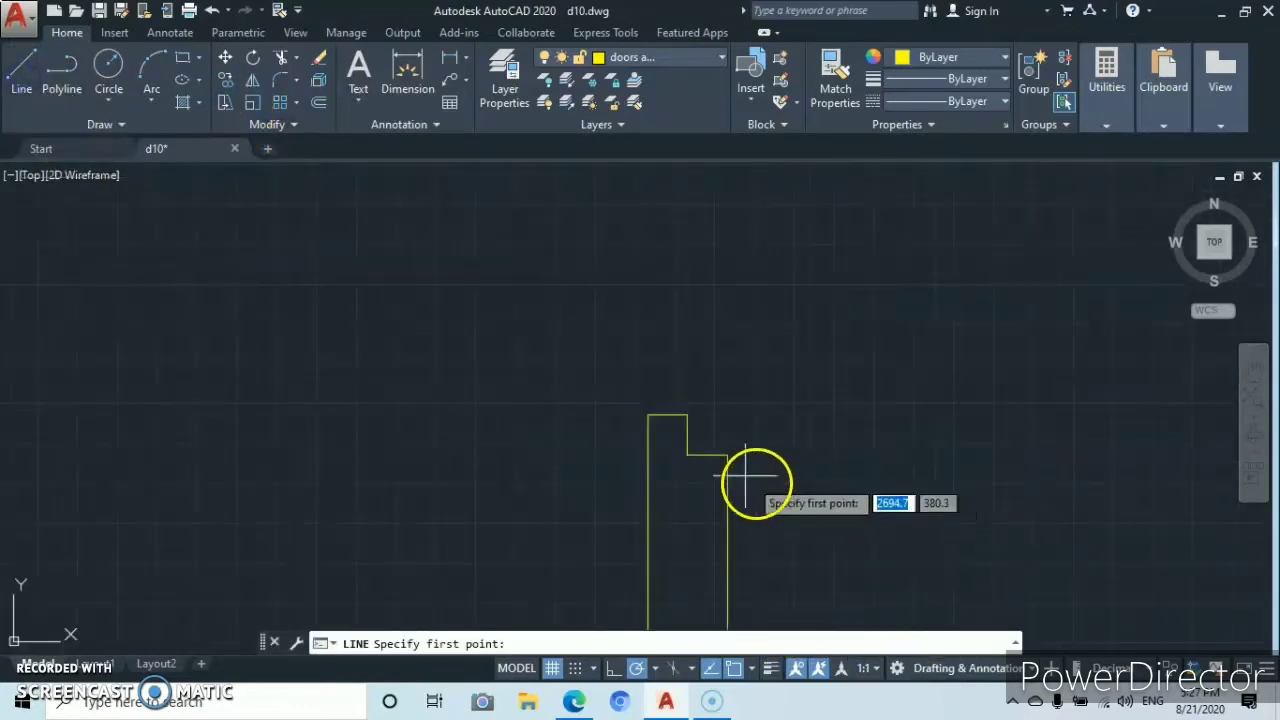
{"action": "left_click", "coordinate": [686, 456]}
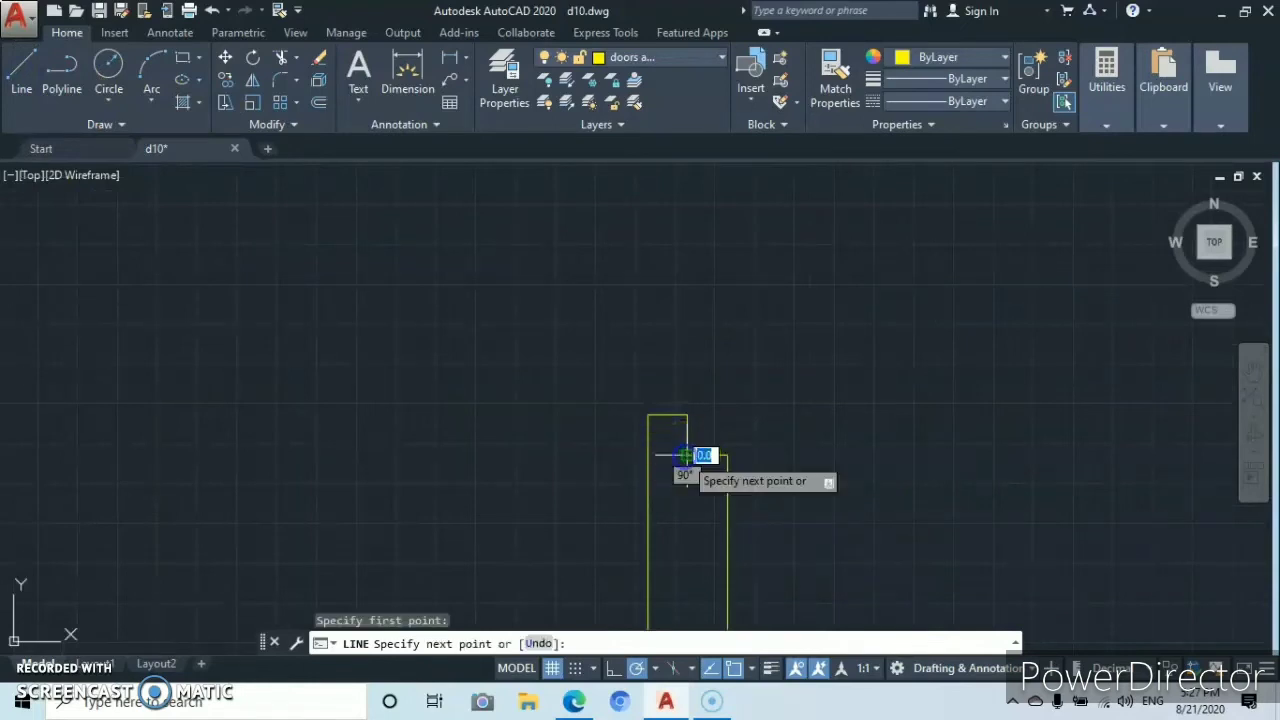
{"action": "scroll", "coordinate": [686, 292], "scroll_direction": "down", "scroll_amount": 8}
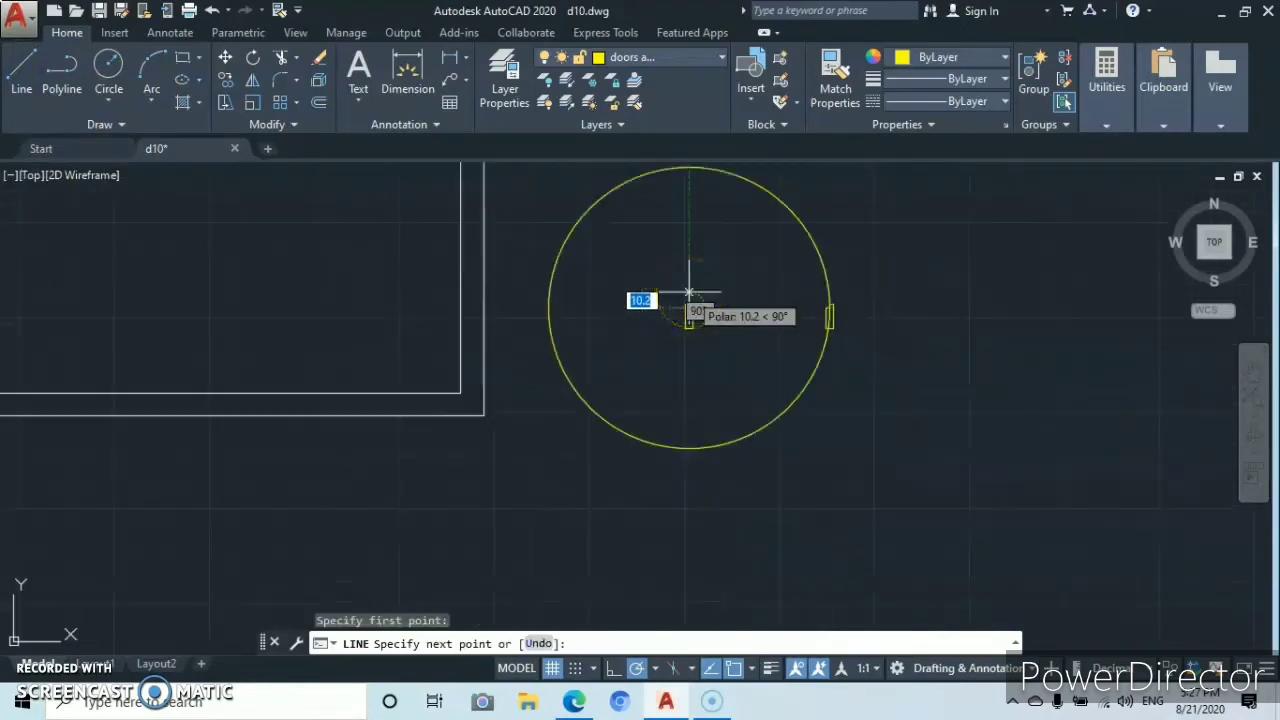
{"action": "middle_click_drag", "start_coordinate": [686, 298], "coordinate": [685, 484]}
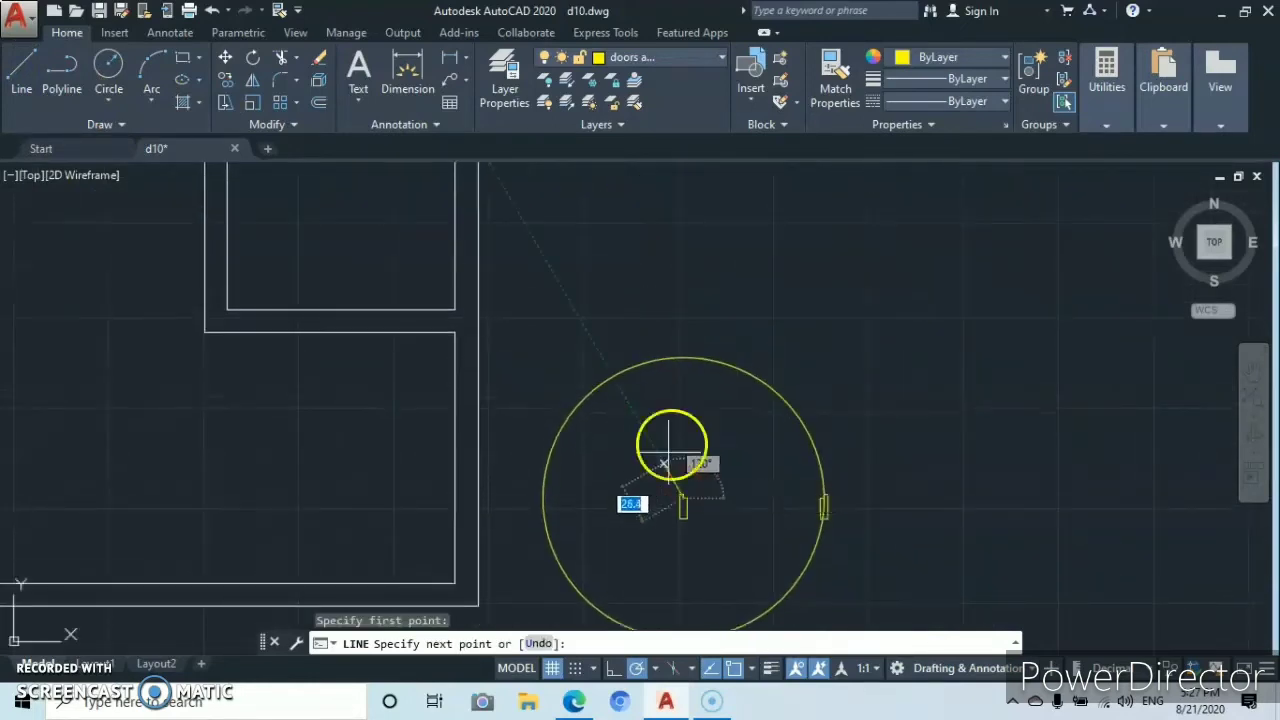
{"action": "scroll", "coordinate": [682, 356], "scroll_direction": "up", "scroll_amount": 5}
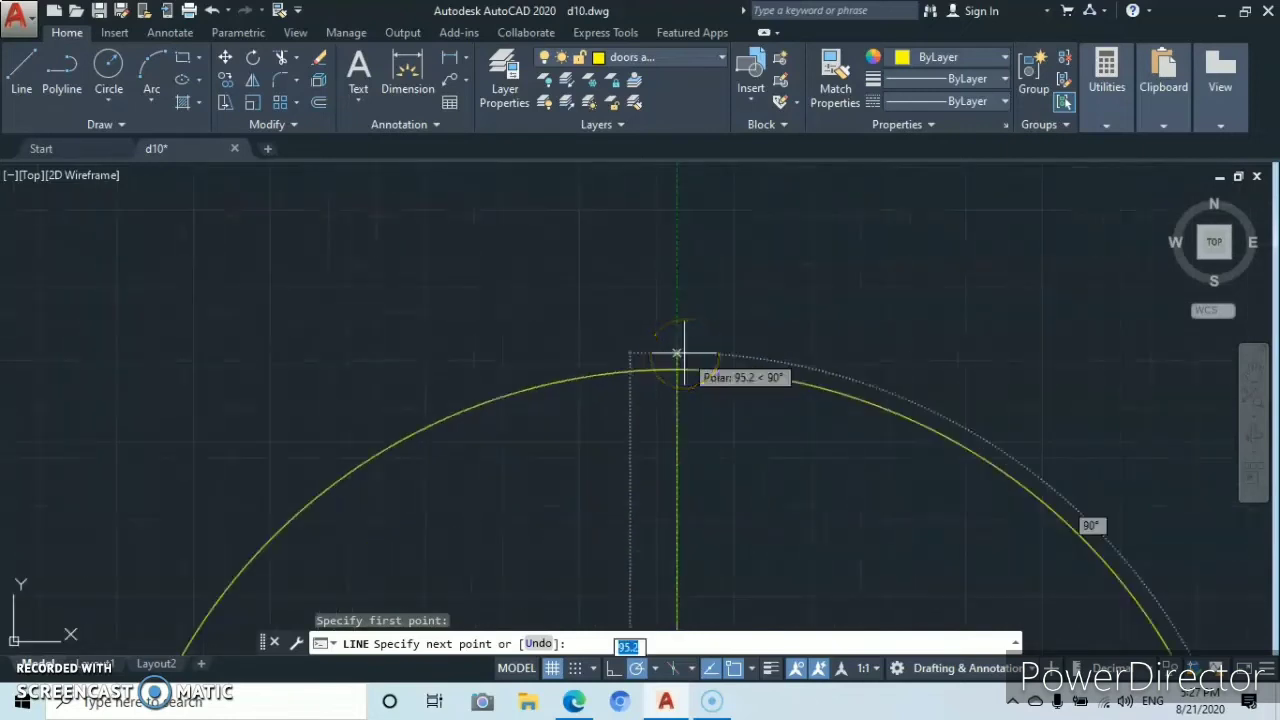
{"action": "left_click", "coordinate": [677, 370]}
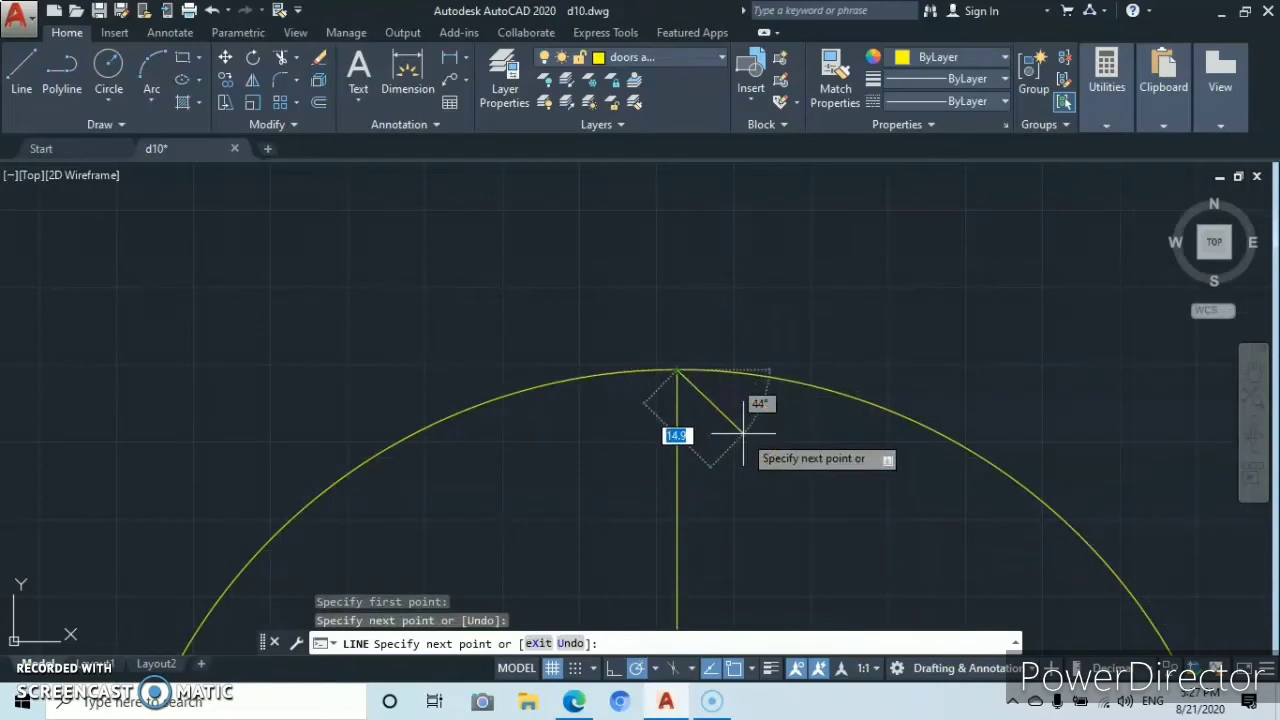
{"action": "key", "text": "Return"}
- Trim the circle to the quarter arc between the door leaf and the right jamb, removing the part inside that jamb
{"action": "scroll", "coordinate": [807, 436], "scroll_direction": "down", "scroll_amount": 5}
{"action": "middle_click_drag", "start_coordinate": [788, 491], "coordinate": [741, 333]}
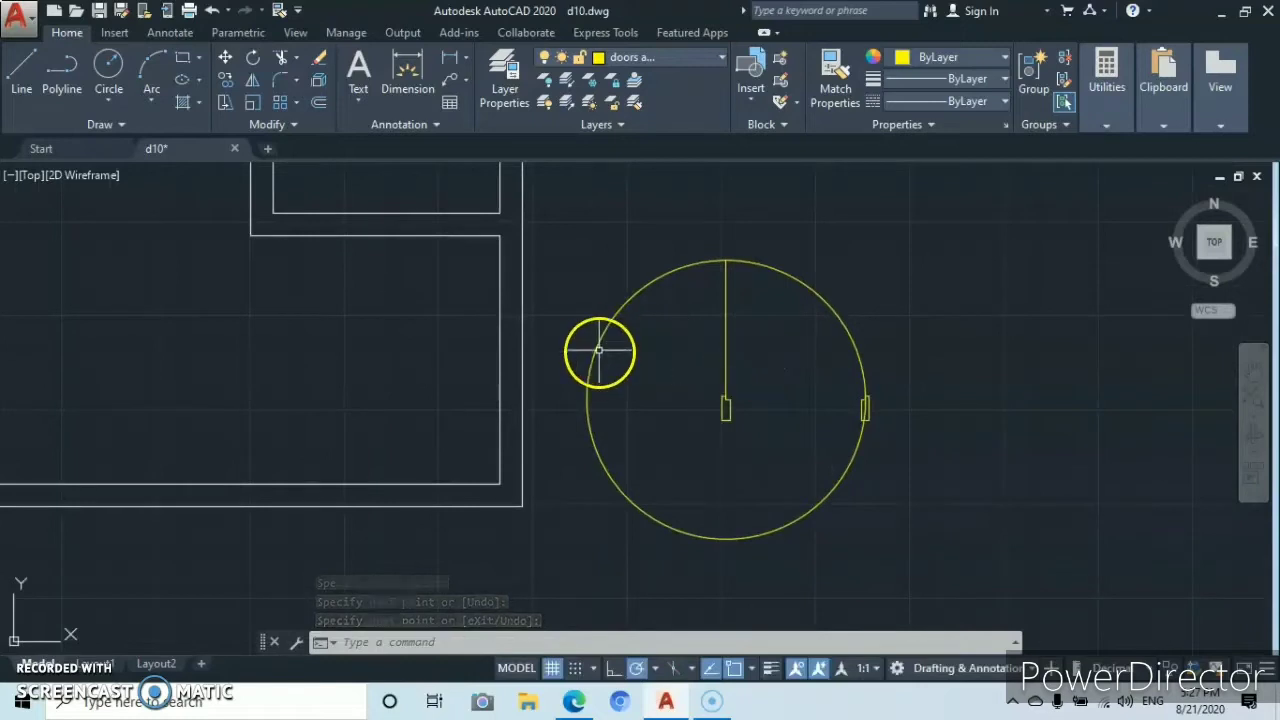
{"action": "left_click", "coordinate": [280, 60]}
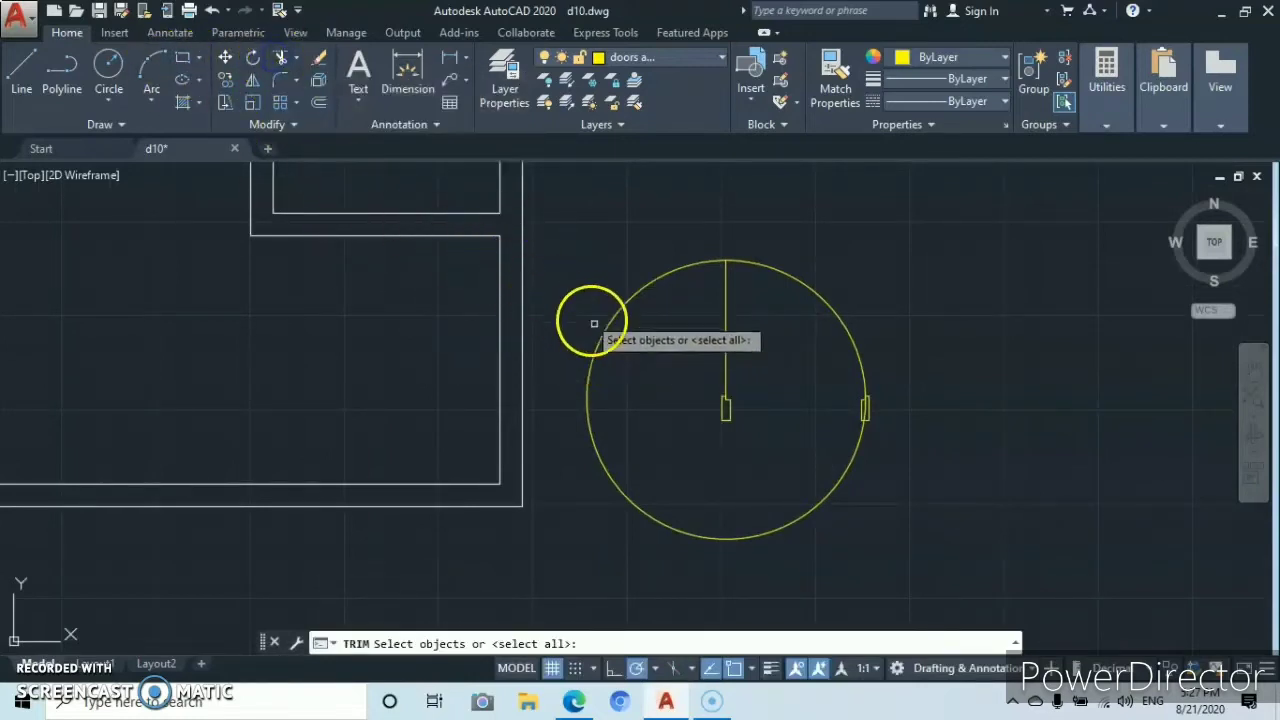
{"action": "key", "text": "Return"}
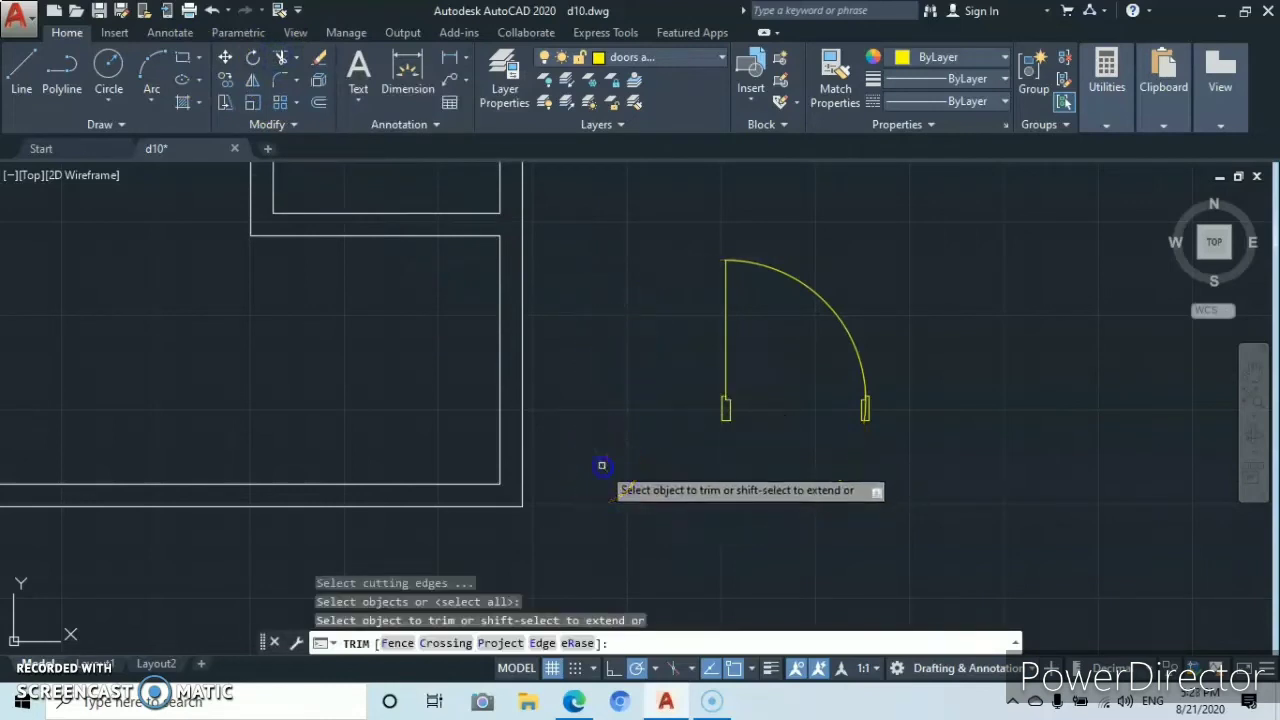
{"action": "left_click", "coordinate": [601, 465]}
{"action": "scroll", "coordinate": [791, 451], "scroll_direction": "up", "scroll_amount": 3}
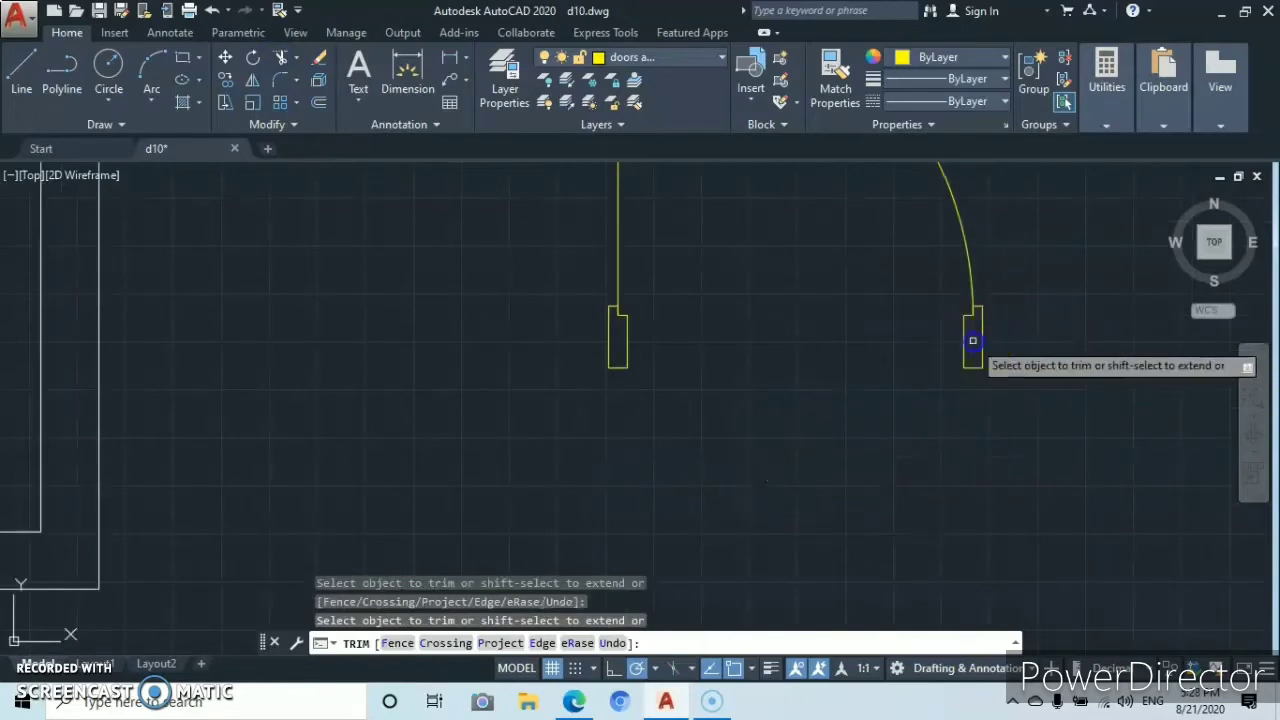
- Copy the left jamb to a free spot below and right of the door, about 148 cm away at 330°
{"action": "scroll", "coordinate": [791, 386], "scroll_direction": "down", "scroll_amount": 4}
{"action": "mouse_move", "coordinate": [771, 374]}
{"action": "middle_mouse_down"}
{"action": "mouse_move", "coordinate": [794, 497]}
{"action": "mouse_move", "coordinate": [808, 437]}
{"action": "middle_mouse_up"}
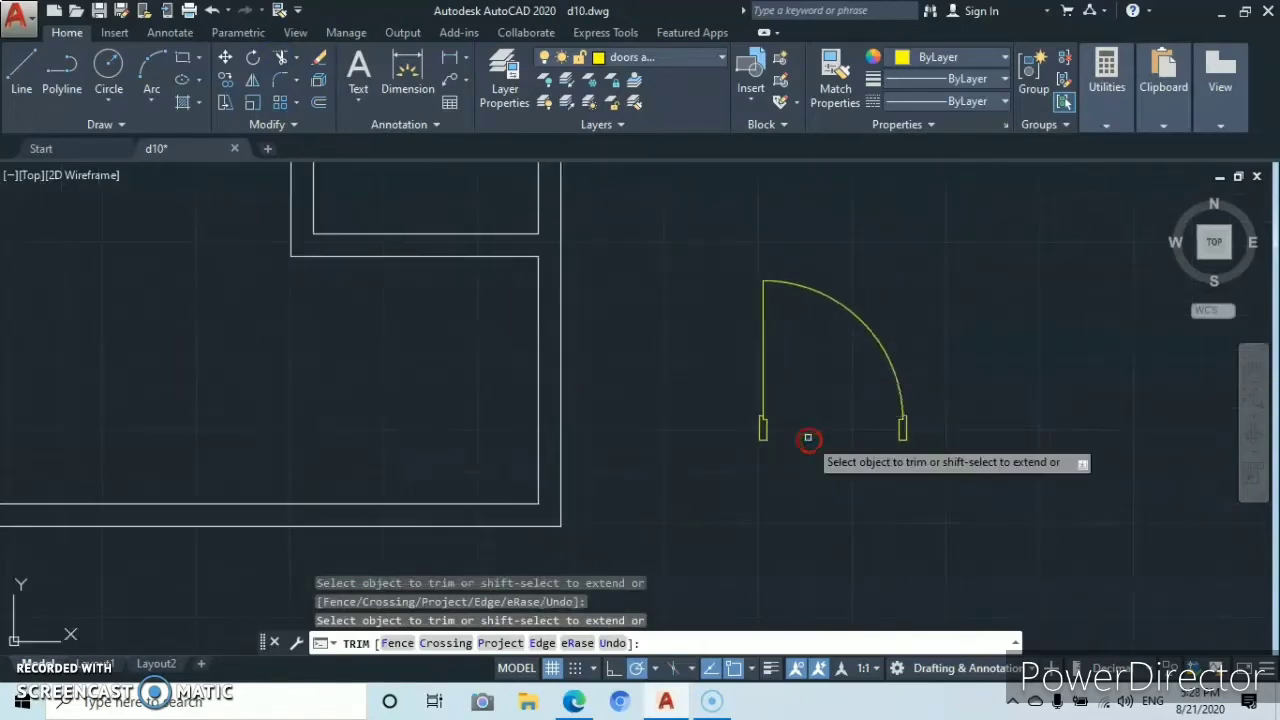
{"action": "scroll", "coordinate": [808, 437], "scroll_direction": "down", "scroll_amount": 4}
{"action": "scroll", "coordinate": [805, 439], "scroll_direction": "up", "scroll_amount": 2}
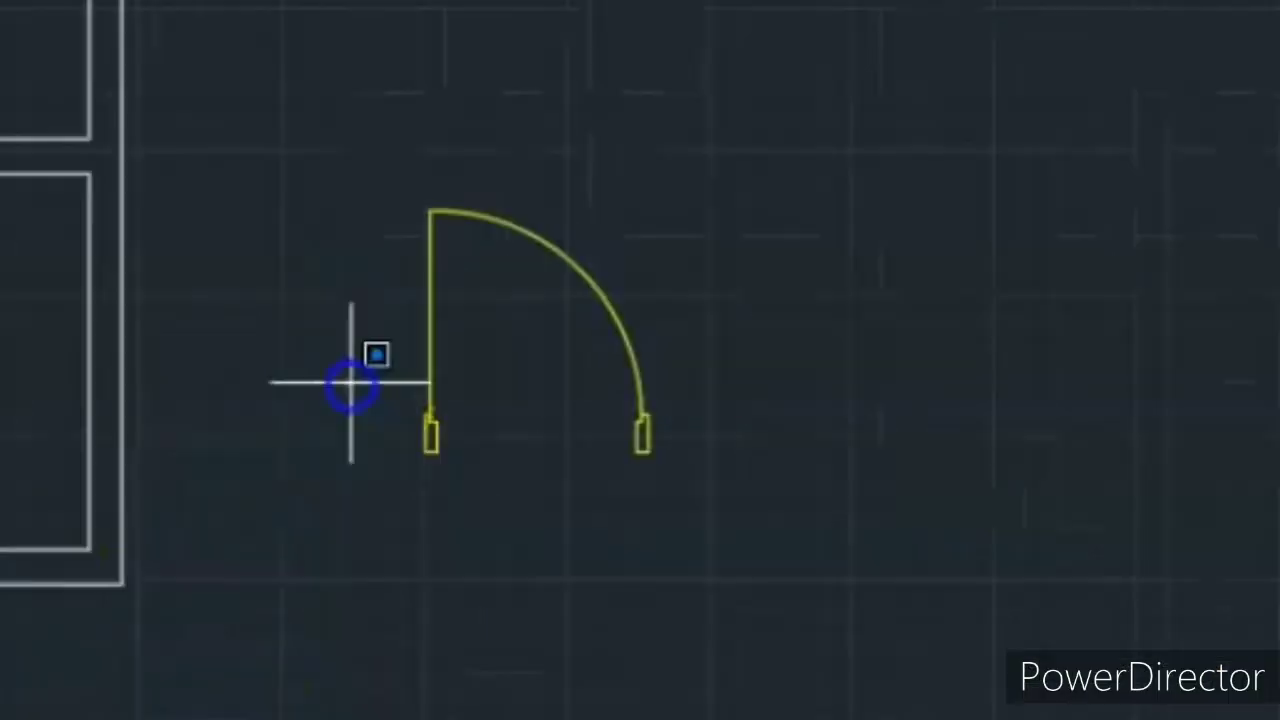
{"action": "left_click", "coordinate": [736, 374]}
{"action": "left_click", "coordinate": [797, 430]}
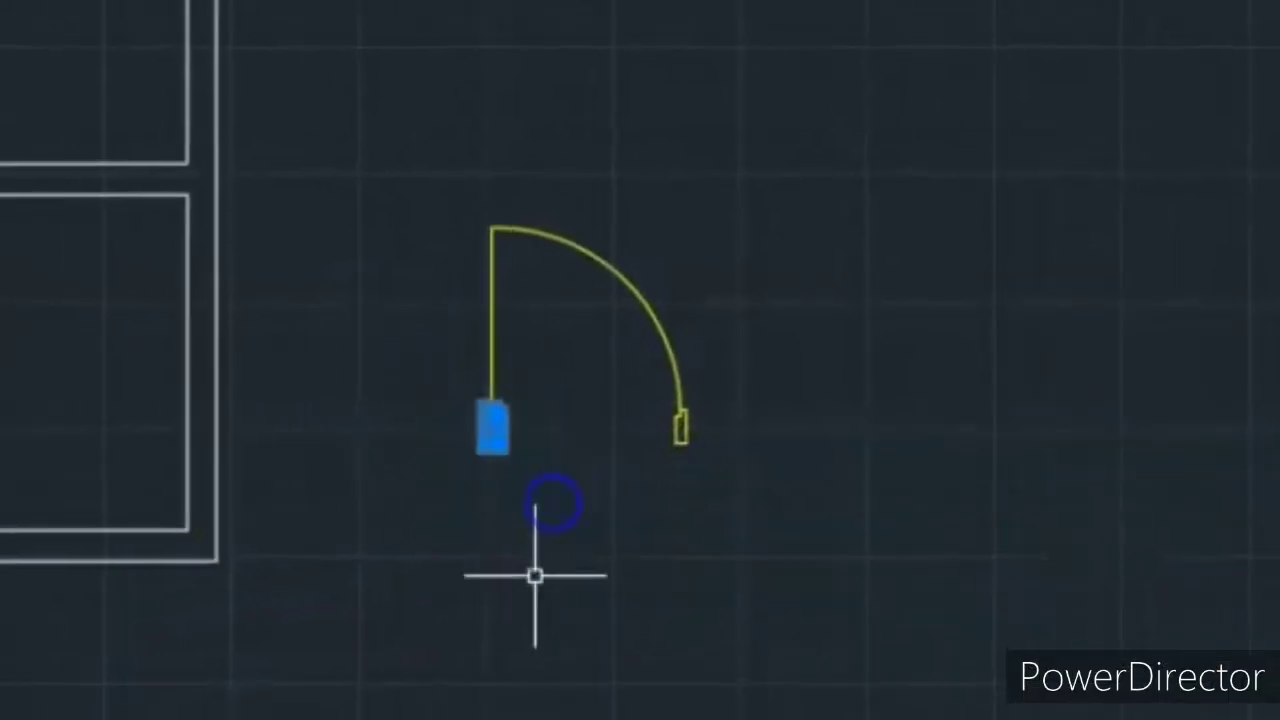
{"action": "right_click", "coordinate": [567, 672]}
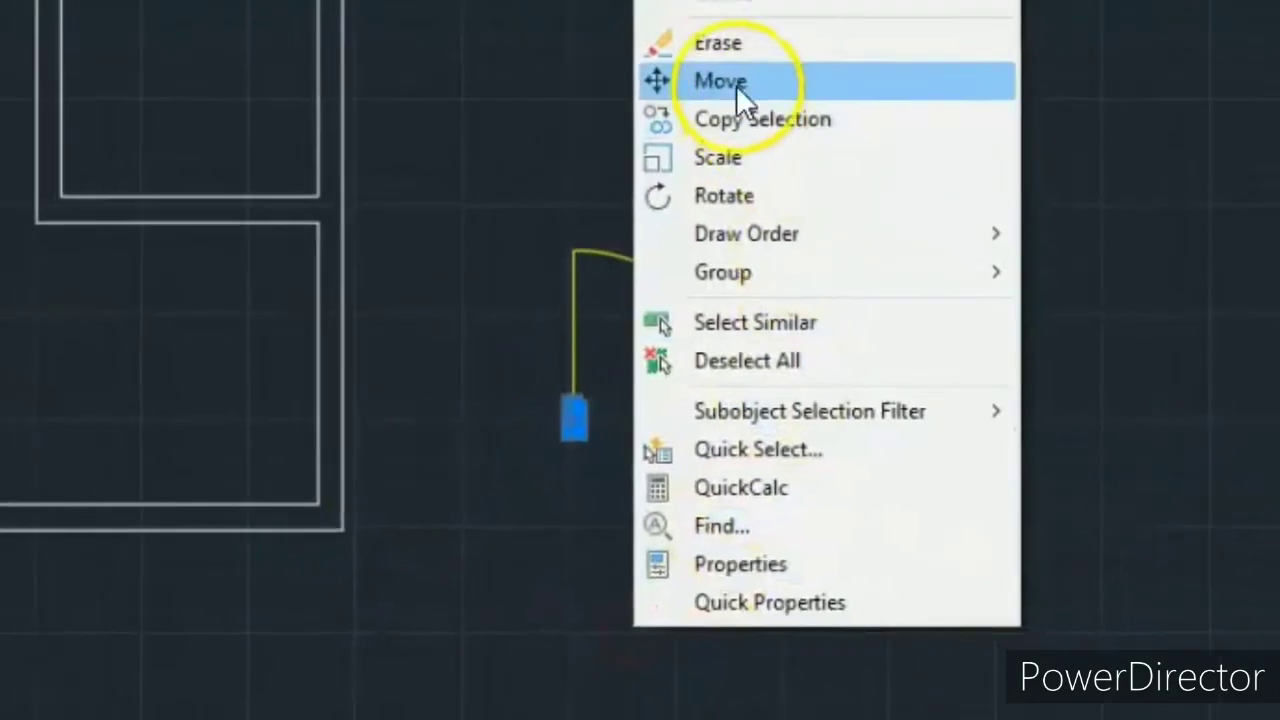
{"action": "left_click", "coordinate": [740, 119]}
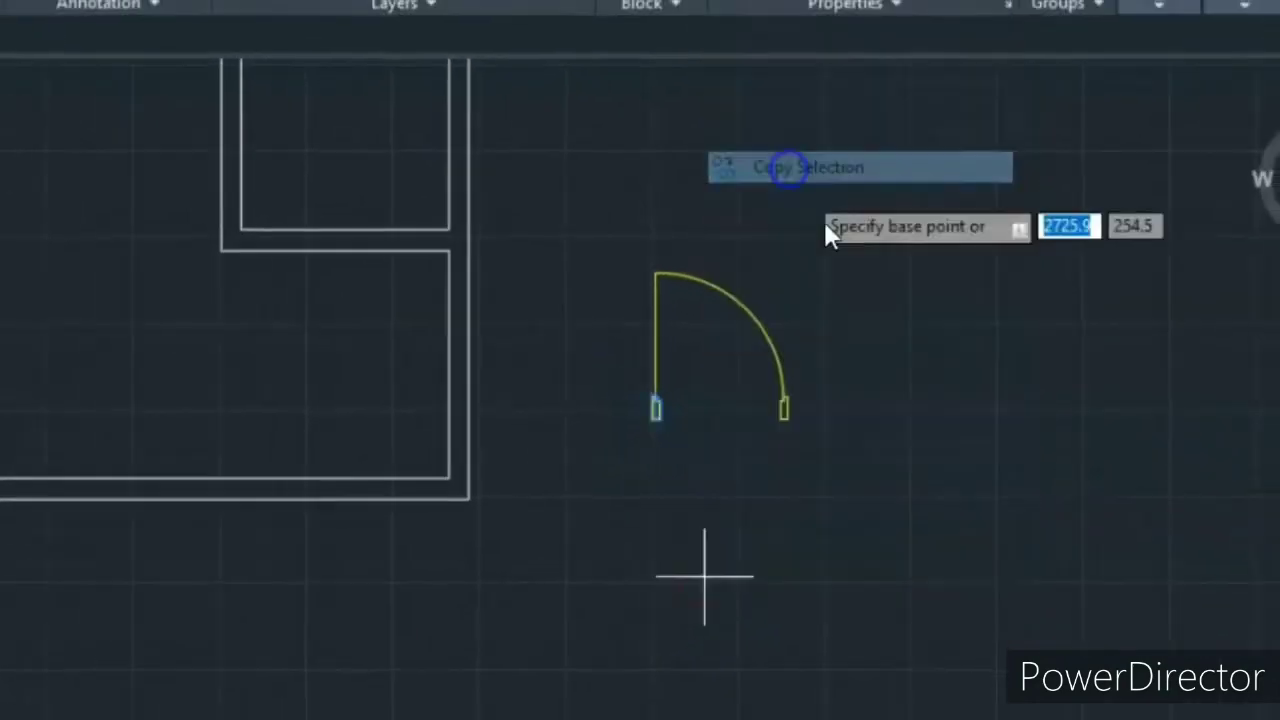
{"action": "left_click", "coordinate": [656, 409]}
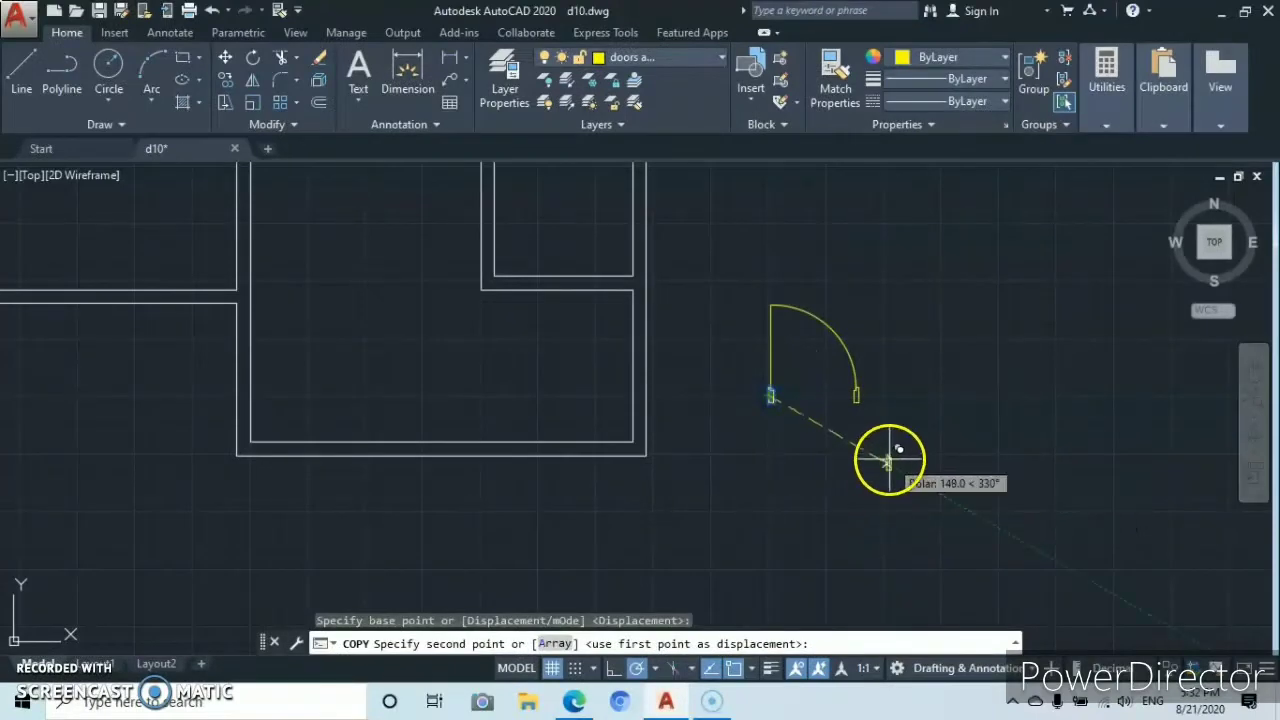
{"action": "left_click", "coordinate": [887, 461]}
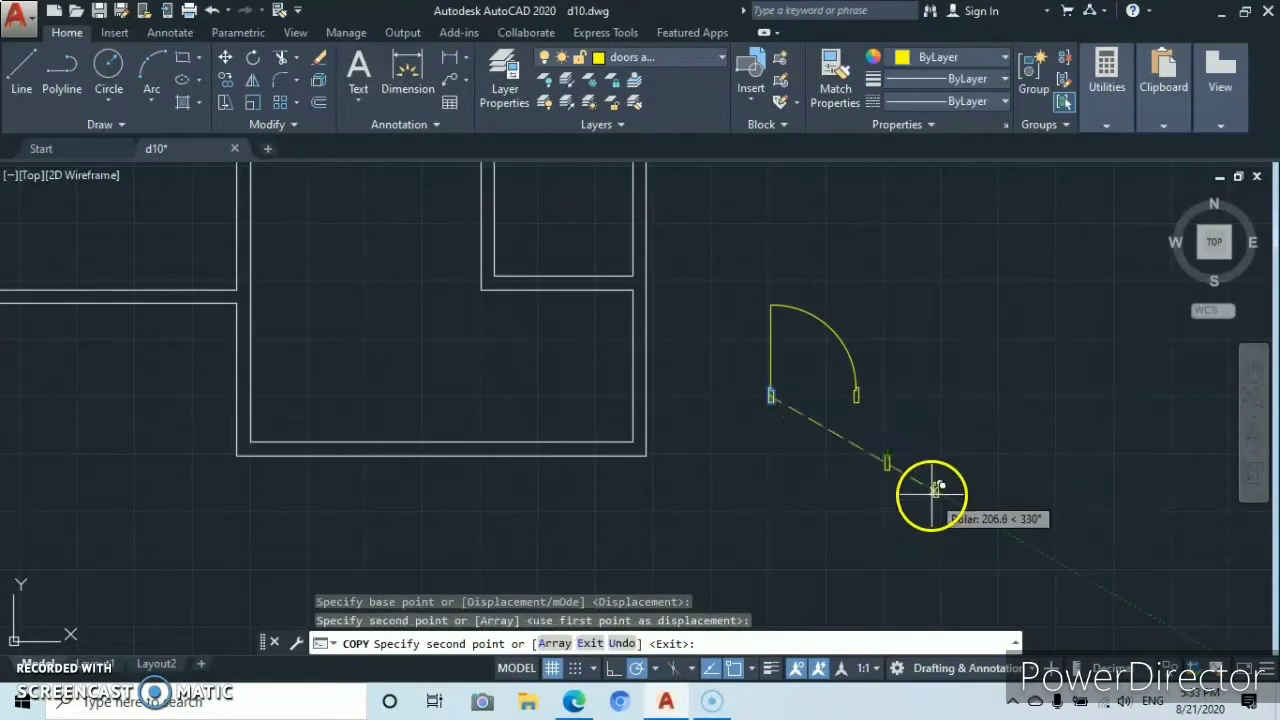
{"action": "key", "text": "Escape"}
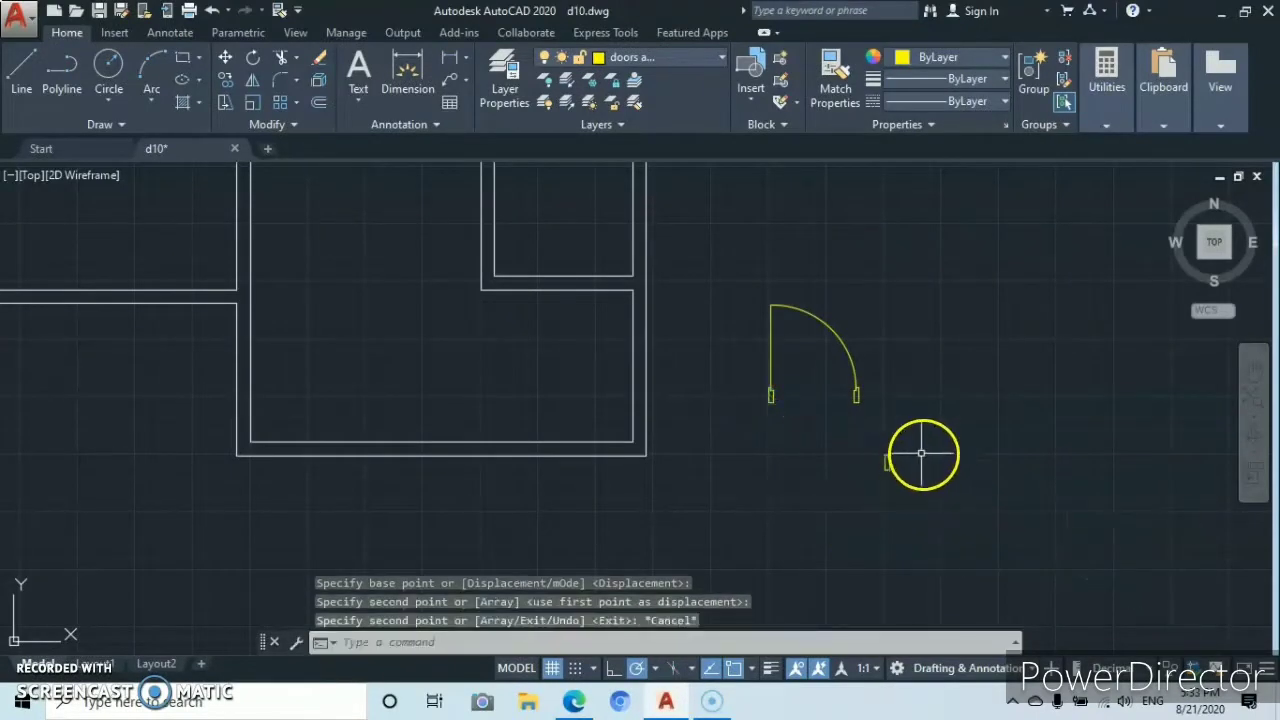
- Mirror the copied jamb about a vertical line 50 cm to the right of its notch, keeping the original
{"action": "scroll", "coordinate": [908, 462], "scroll_direction": "up", "scroll_amount": 4}
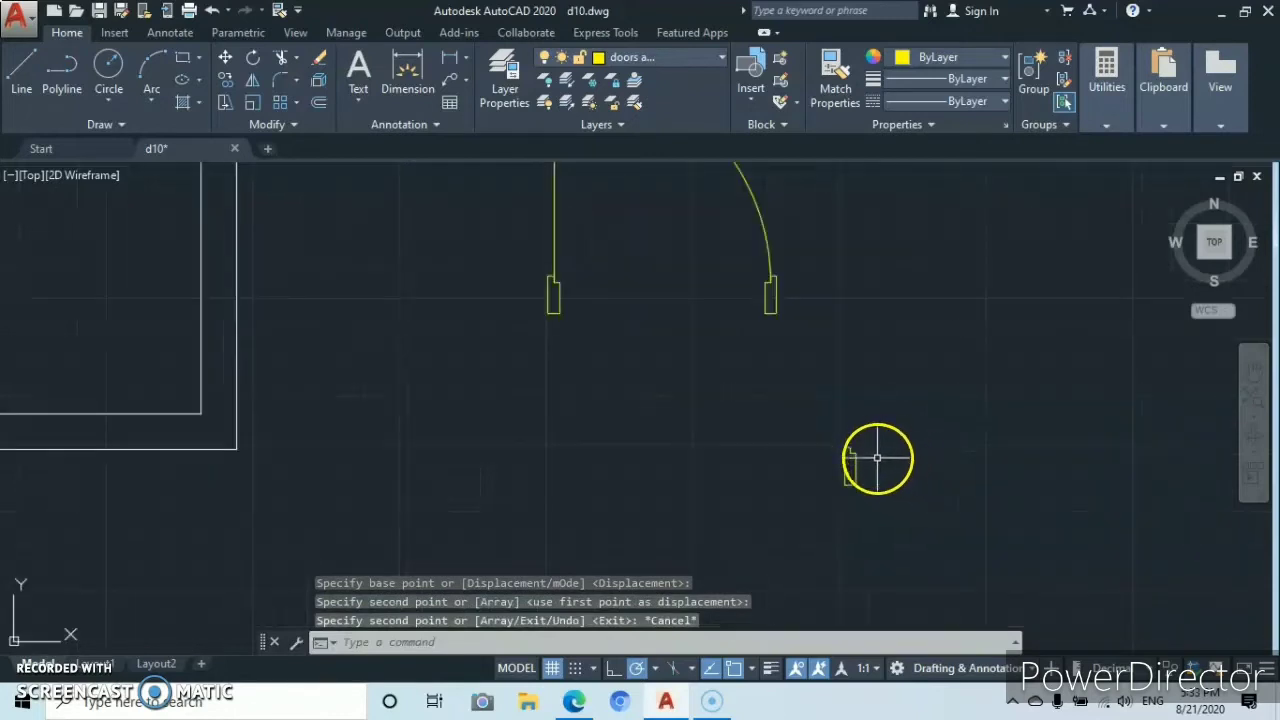
{"action": "middle_click_drag", "start_coordinate": [877, 458], "coordinate": [786, 446]}
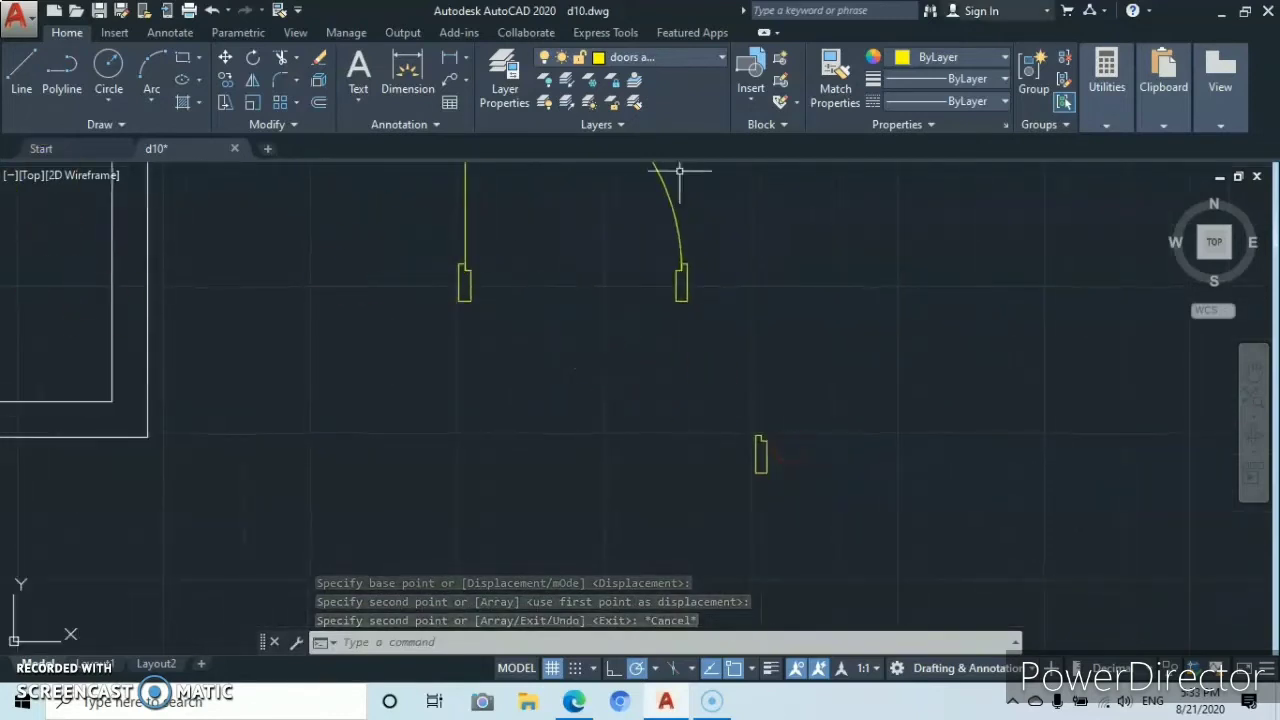
{"action": "left_click", "coordinate": [254, 81]}
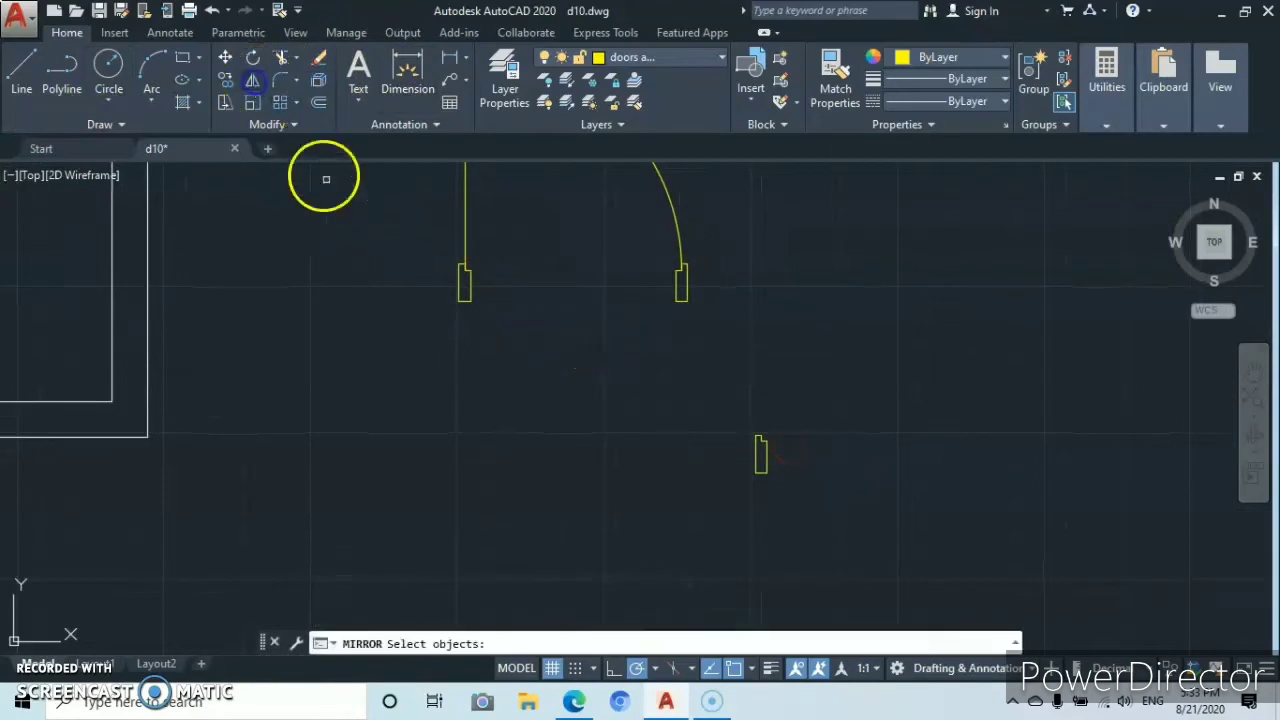
{"action": "left_click", "coordinate": [734, 420]}
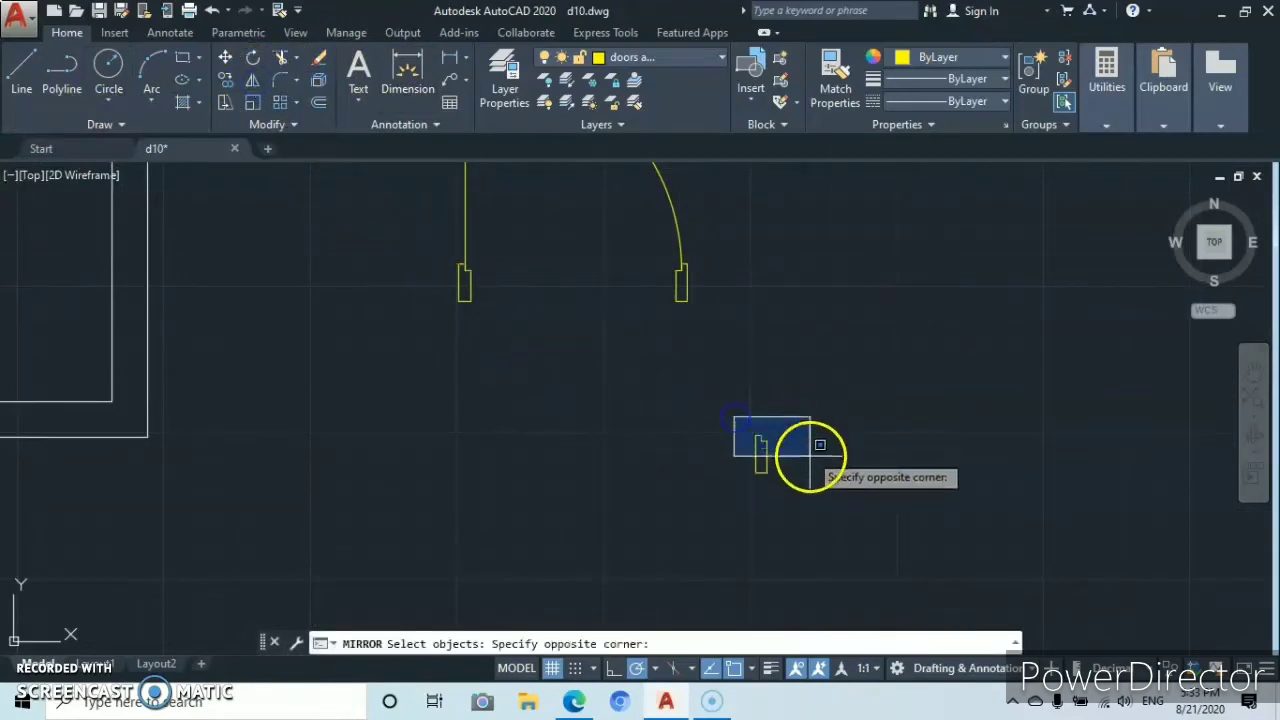
{"action": "left_click", "coordinate": [798, 503]}
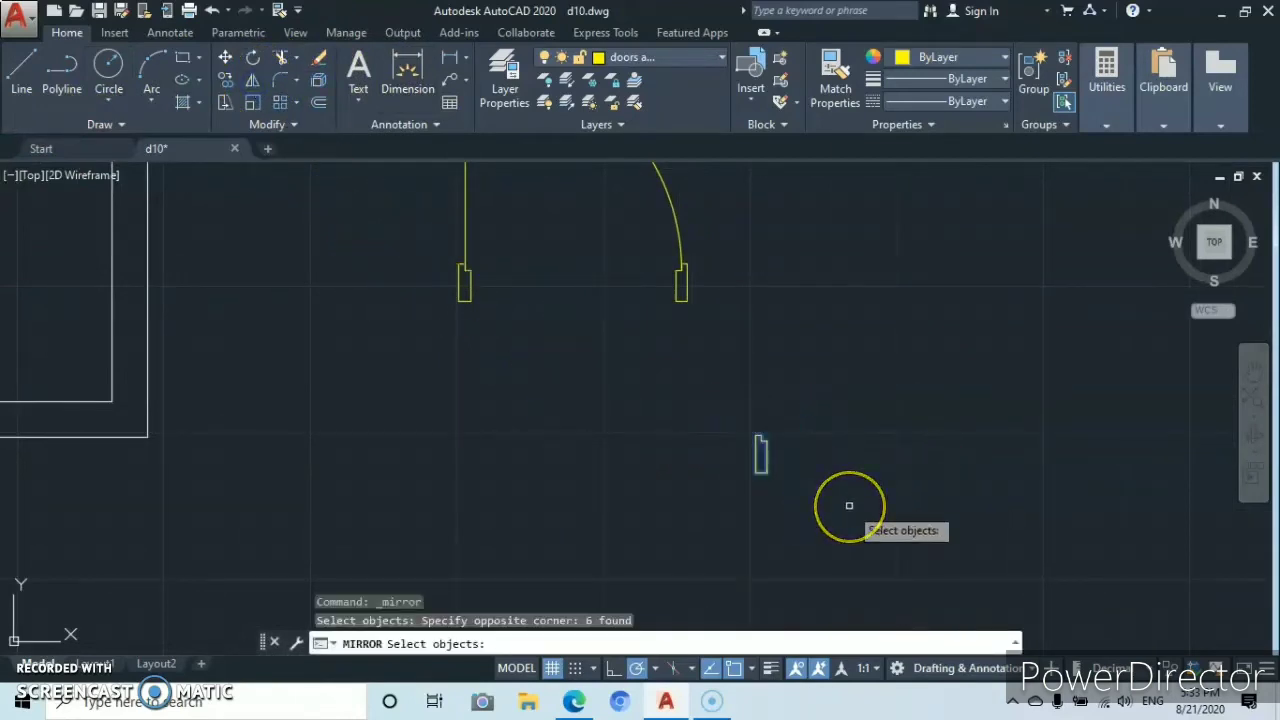
{"action": "right_click", "coordinate": [849, 505]}
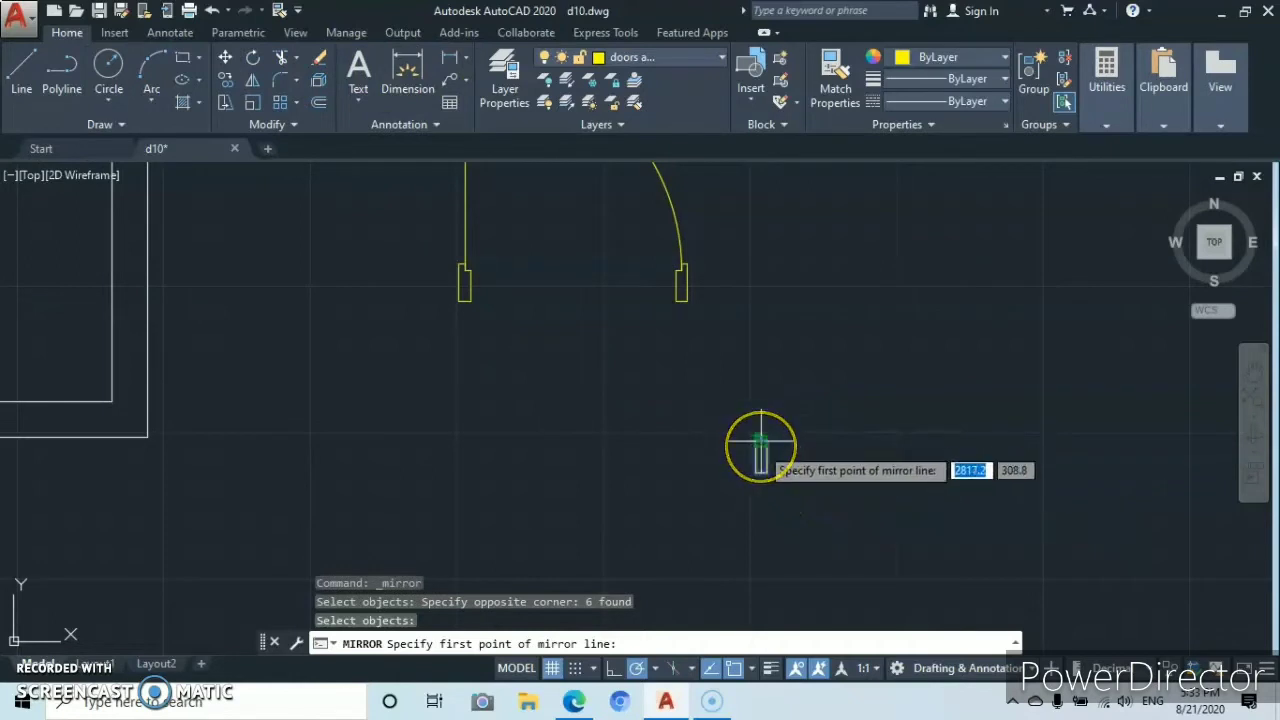
{"action": "scroll", "coordinate": [761, 443], "scroll_direction": "up", "scroll_amount": 3}
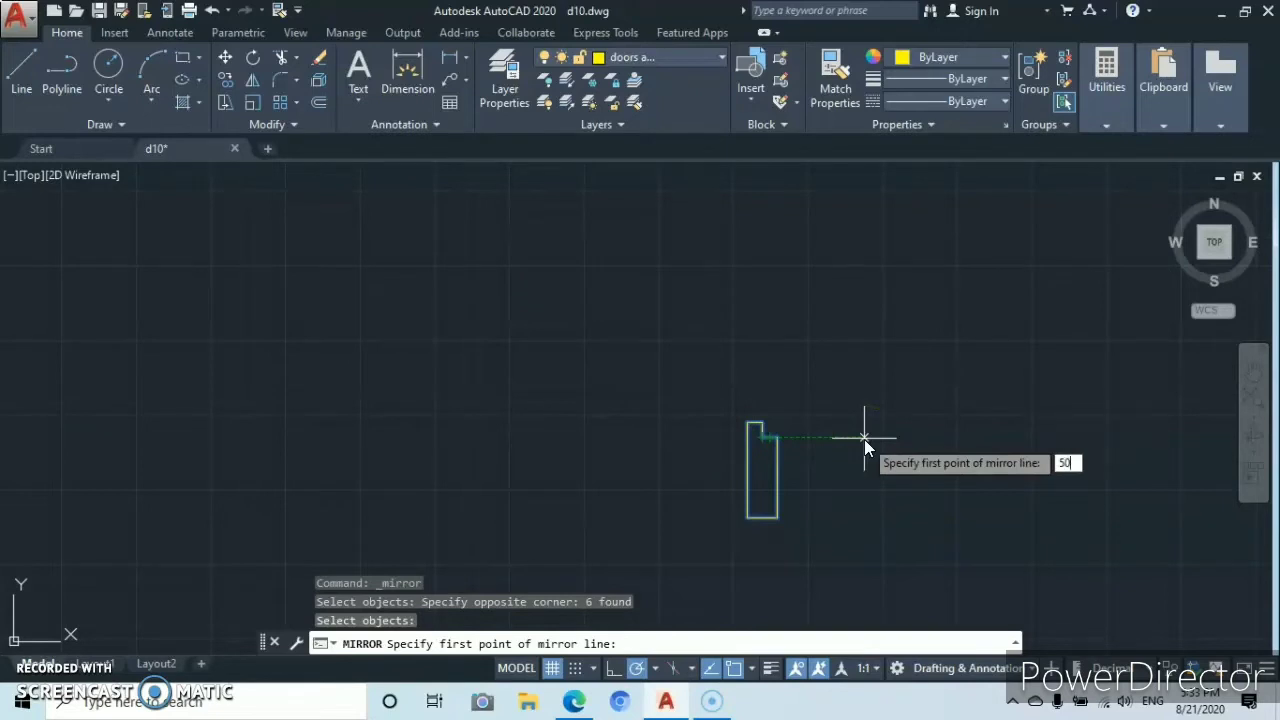
{"action": "key", "text": "Return"}
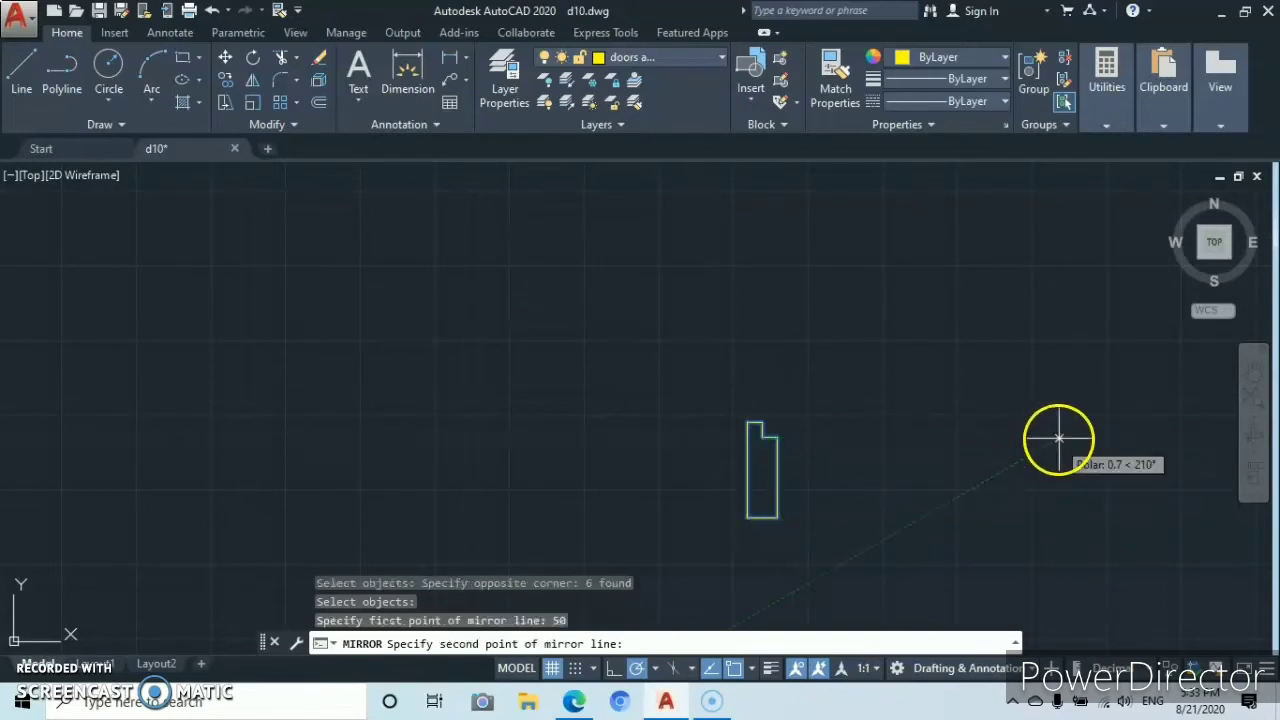
{"action": "scroll", "coordinate": [993, 436], "scroll_direction": "down", "scroll_amount": 5}
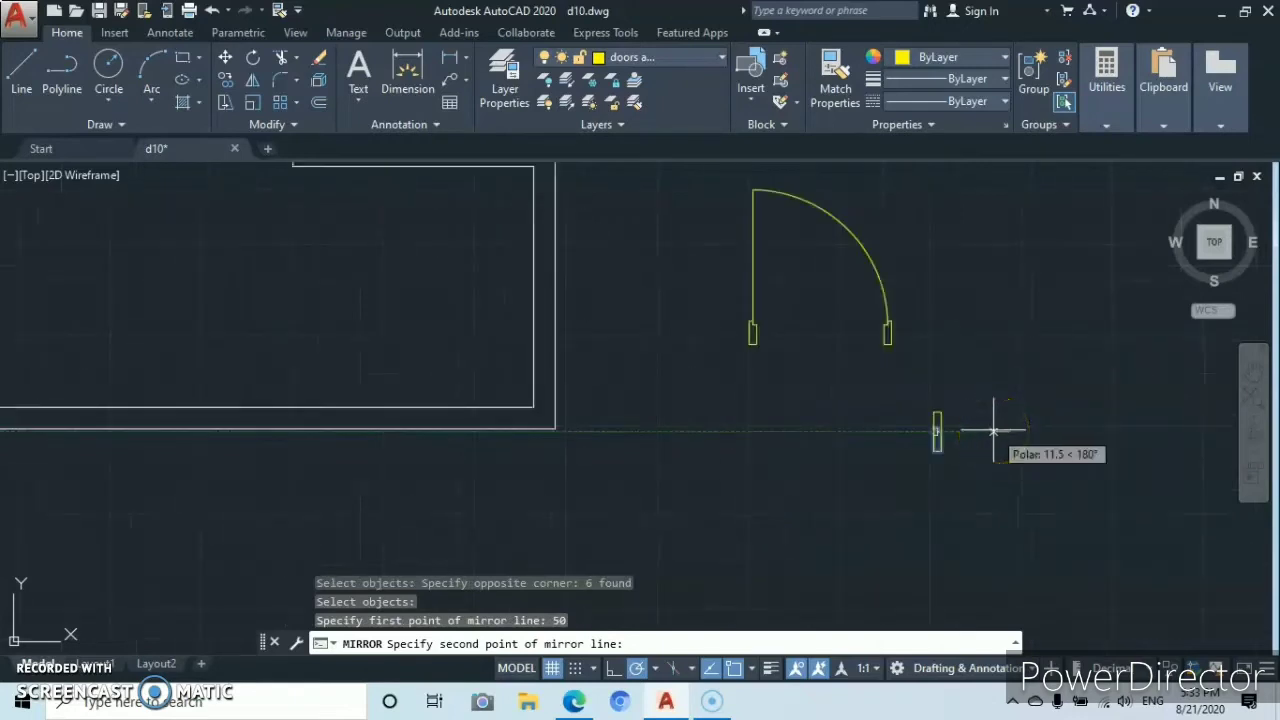
{"action": "middle_click_drag", "start_coordinate": [991, 429], "coordinate": [774, 429]}
{"action": "scroll", "coordinate": [777, 429], "scroll_direction": "up", "scroll_amount": 3}
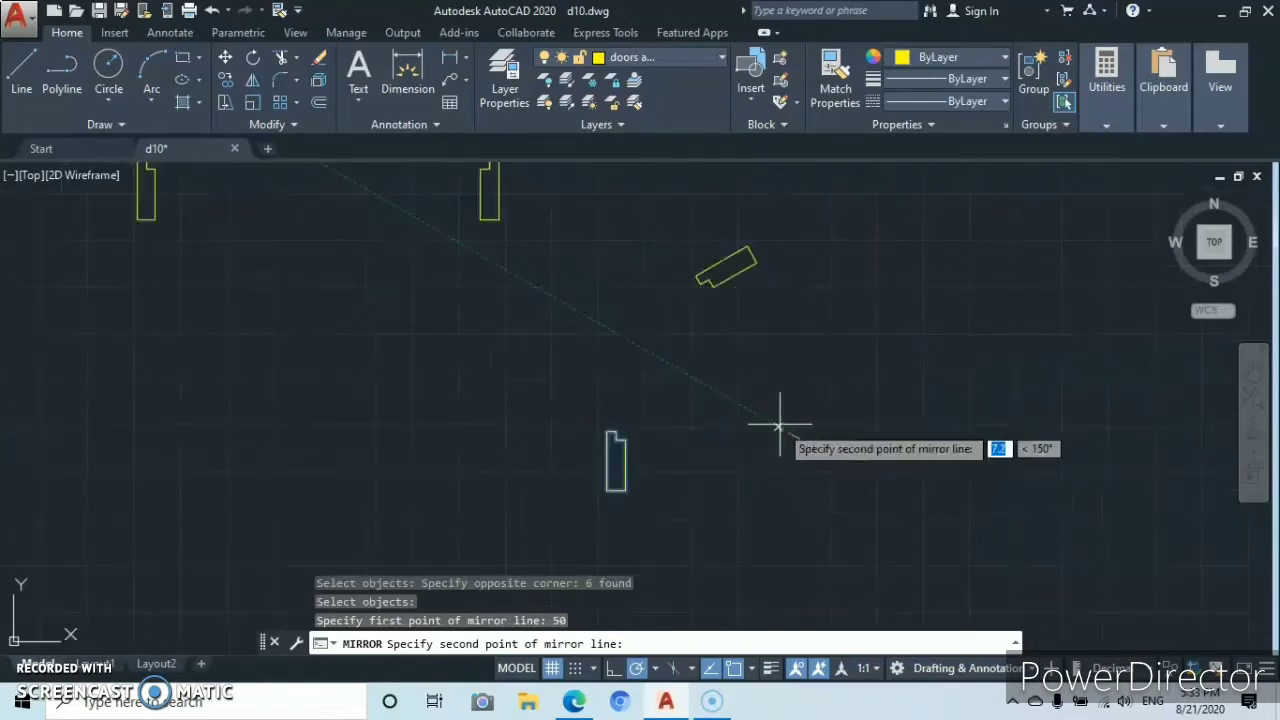
{"action": "left_click", "coordinate": [801, 342]}
{"action": "left_click", "coordinate": [848, 406]}
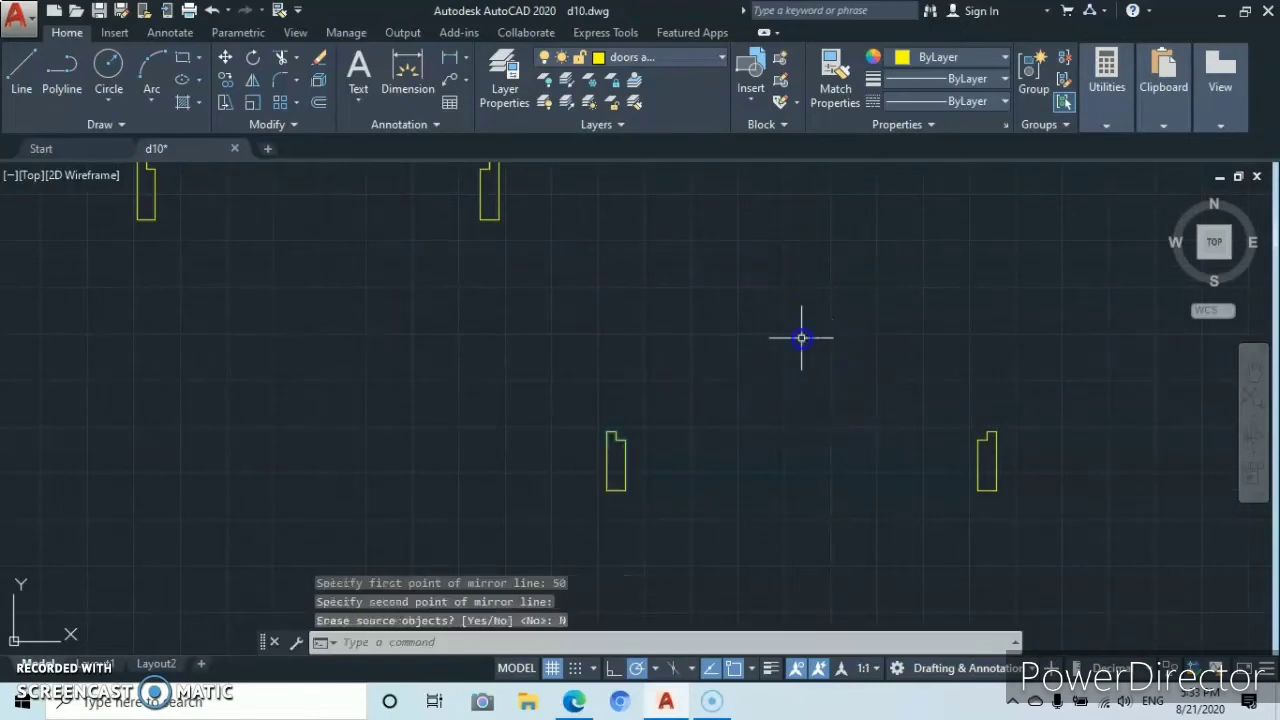
- Draw a circle centred on the copied jamb's inner notch corner, with its radius reaching the mirrored jamb's matching corner
{"action": "left_click", "coordinate": [111, 72]}
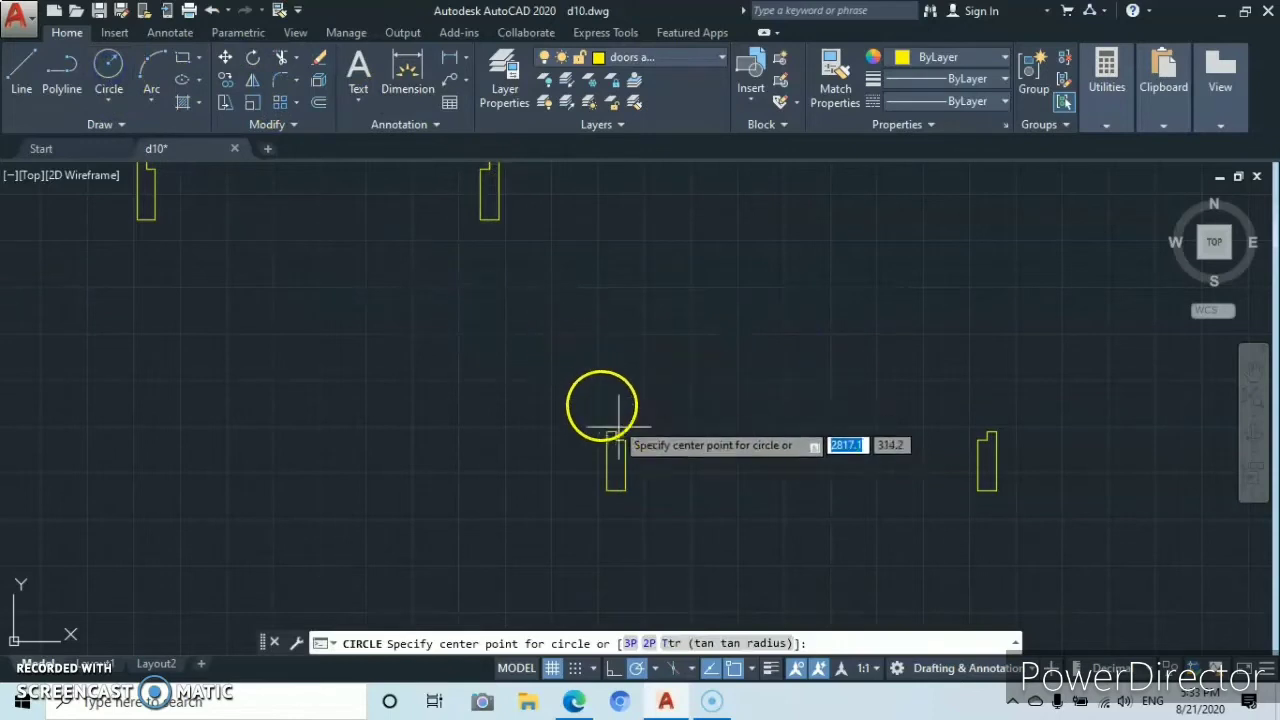
{"action": "scroll", "coordinate": [614, 442], "scroll_direction": "up", "scroll_amount": 5}
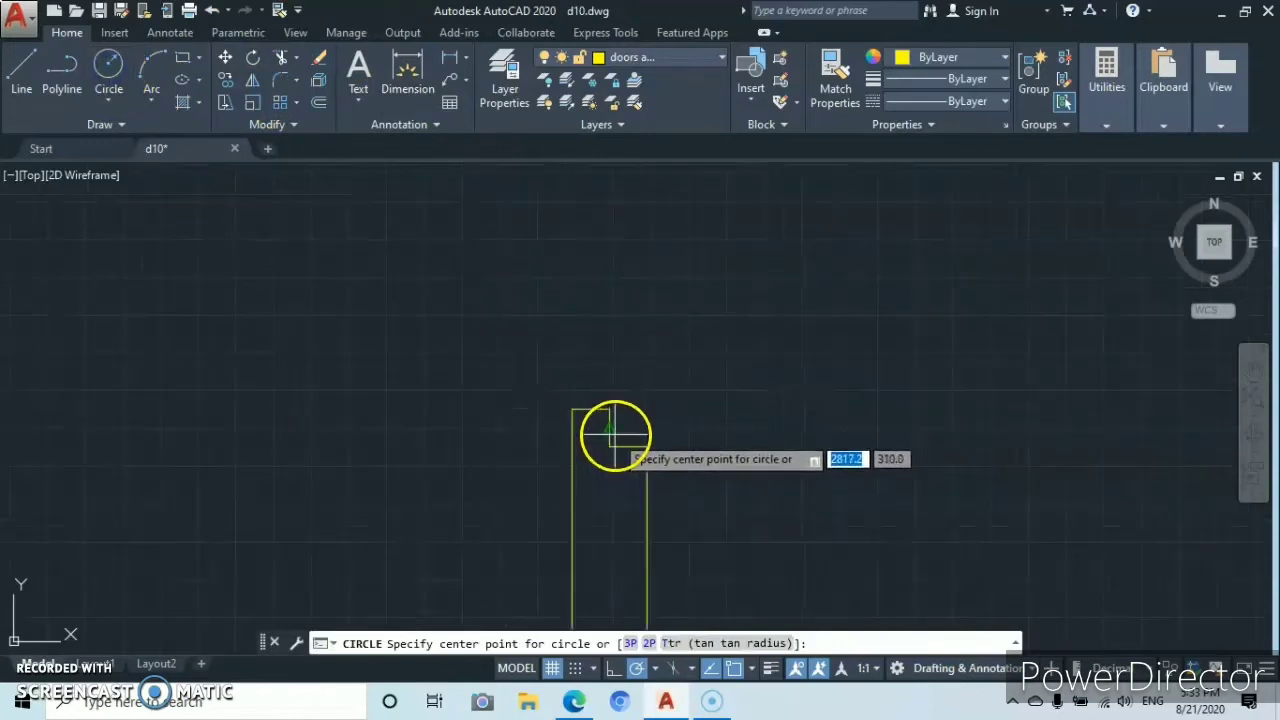
{"action": "left_click", "coordinate": [611, 447]}
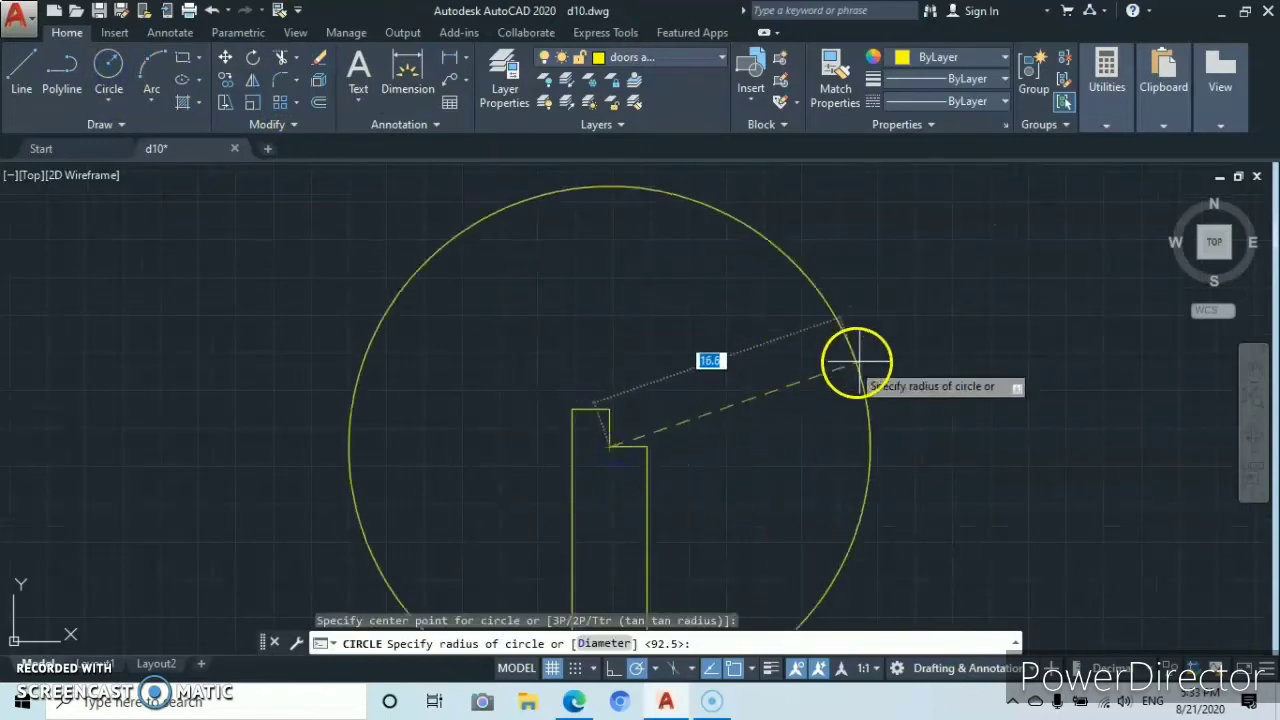
{"action": "scroll", "coordinate": [935, 372], "scroll_direction": "down", "scroll_amount": 4}
{"action": "scroll", "coordinate": [940, 372], "scroll_direction": "down", "scroll_amount": 2}
{"action": "middle_click_drag", "start_coordinate": [940, 371], "coordinate": [646, 406]}
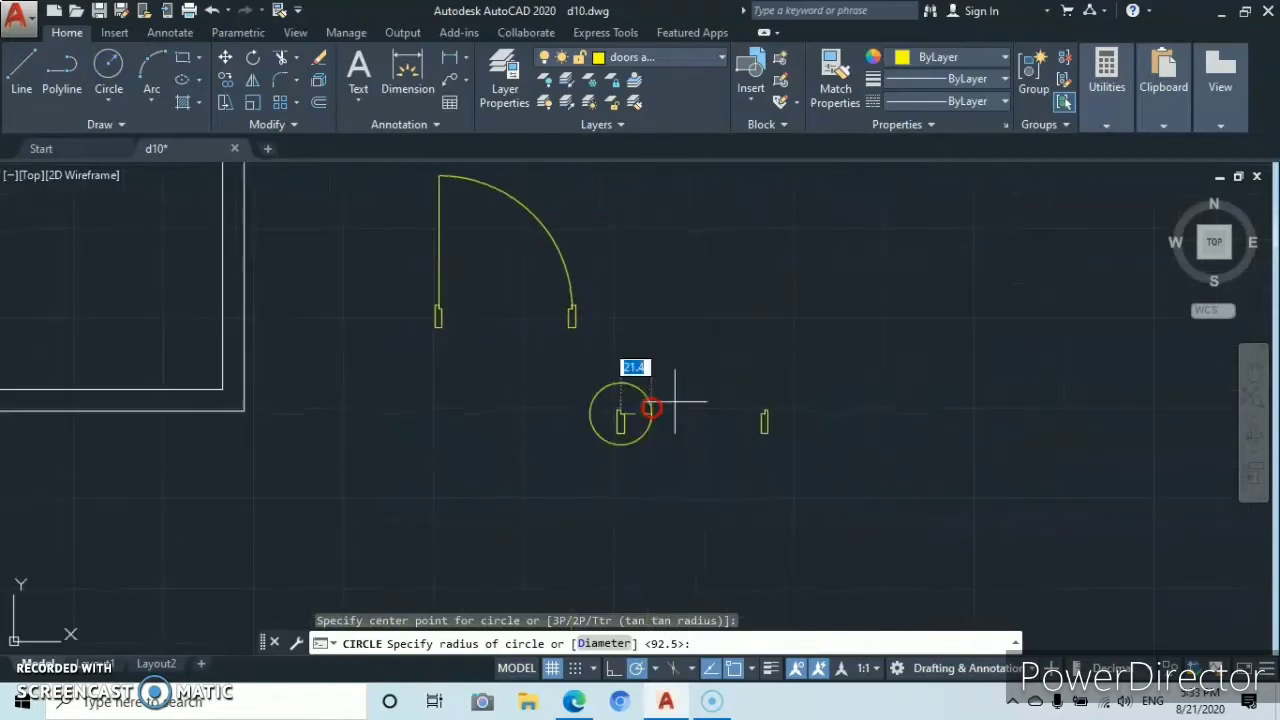
{"action": "scroll", "coordinate": [808, 405], "scroll_direction": "up", "scroll_amount": 6}
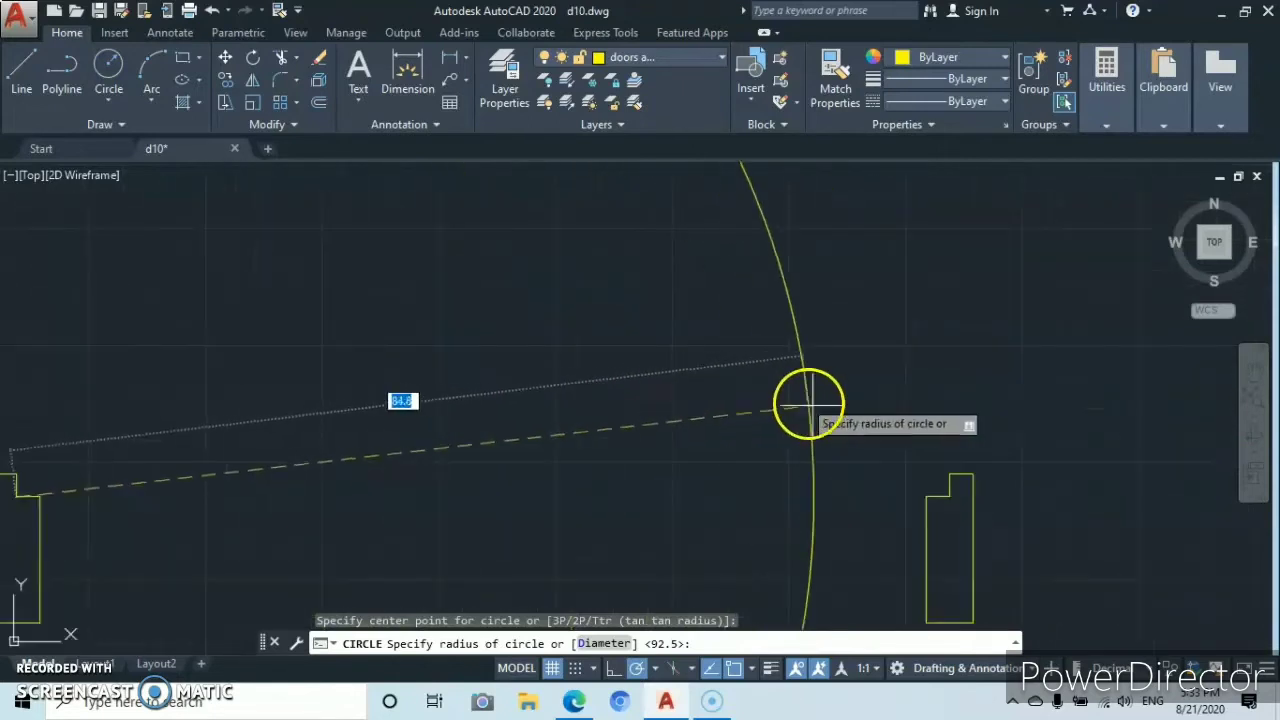
{"action": "left_click", "coordinate": [948, 497]}
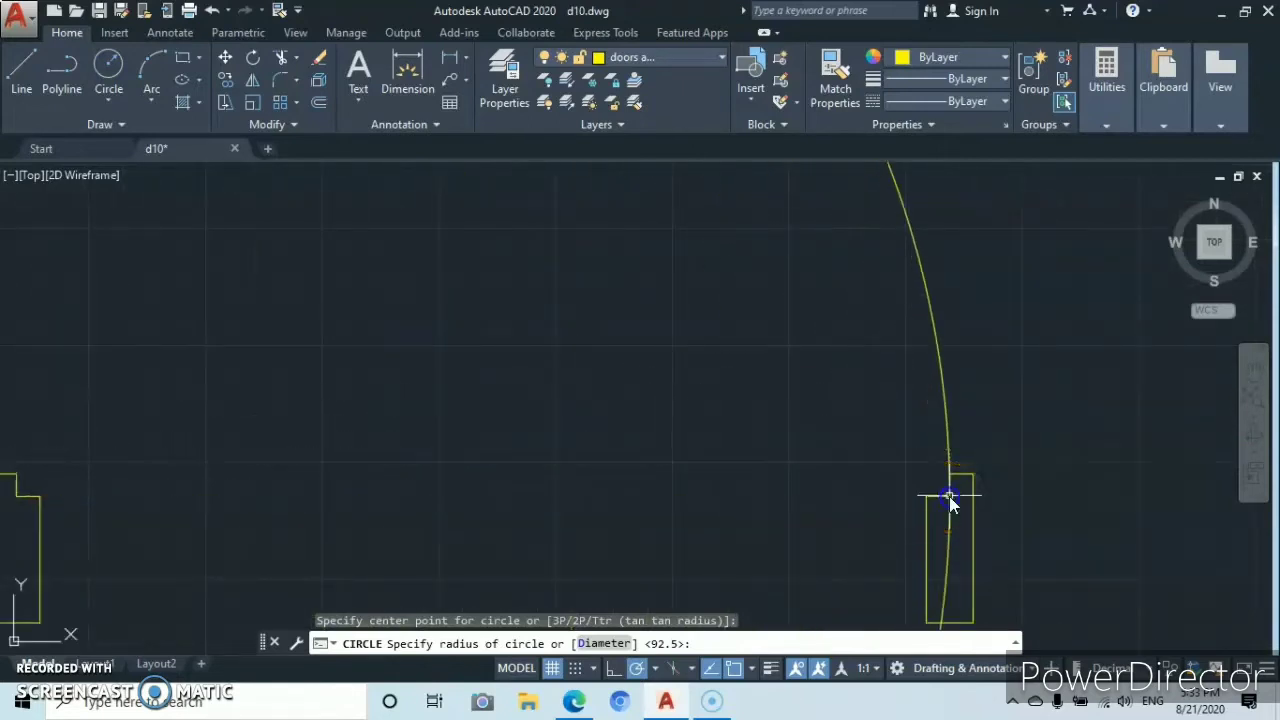
- Draw the second door's leaf as a vertical line from the copied jamb's notch corner up to the new circle
{"action": "scroll", "coordinate": [726, 450], "scroll_direction": "down", "scroll_amount": 7}
{"action": "mouse_move", "coordinate": [694, 436]}
{"action": "middle_mouse_down"}
{"action": "mouse_move", "coordinate": [774, 437]}
{"action": "mouse_move", "coordinate": [850, 466]}
{"action": "middle_mouse_up"}
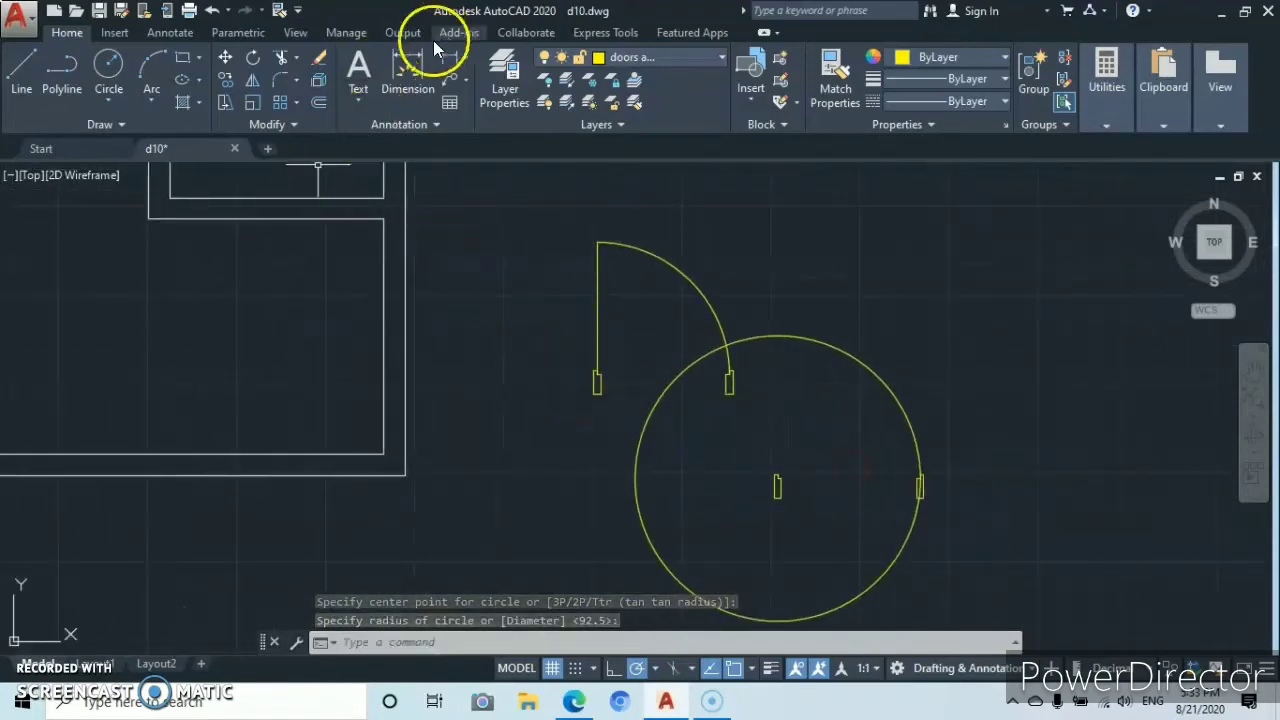
{"action": "left_click", "coordinate": [27, 88]}
{"action": "scroll", "coordinate": [780, 475], "scroll_direction": "up", "scroll_amount": 4}
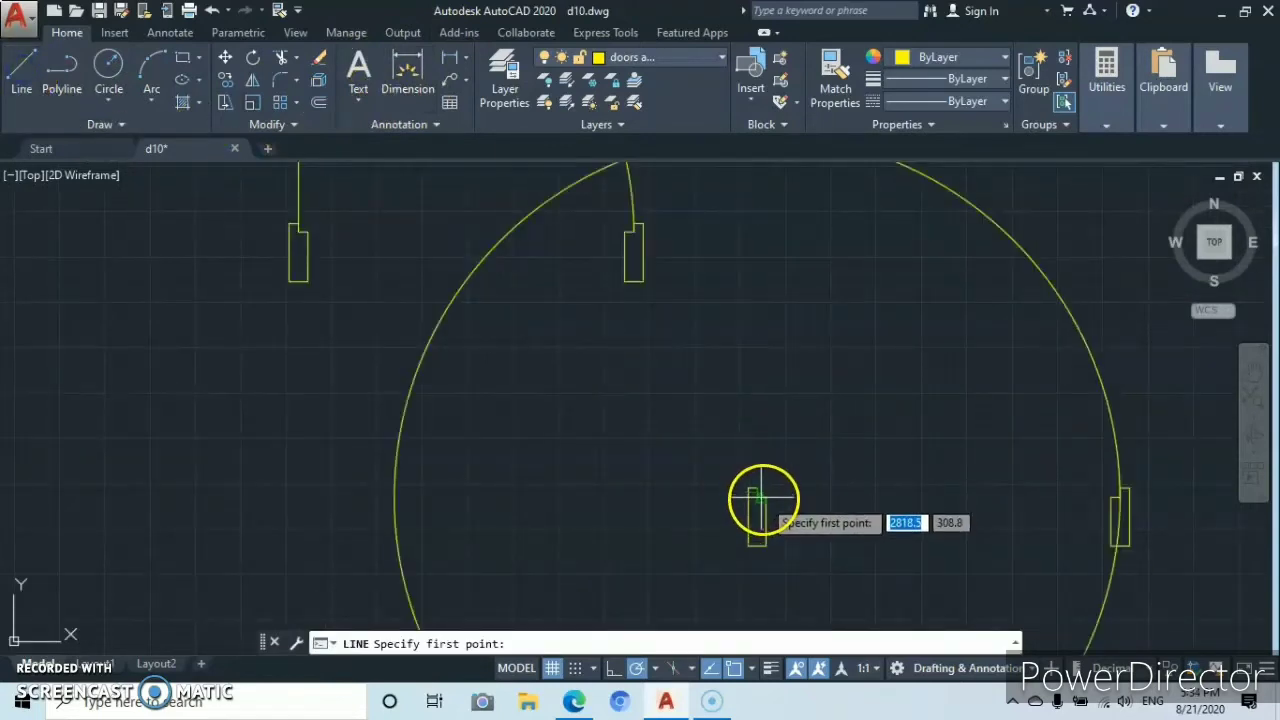
{"action": "scroll", "coordinate": [763, 497], "scroll_direction": "up", "scroll_amount": 5}
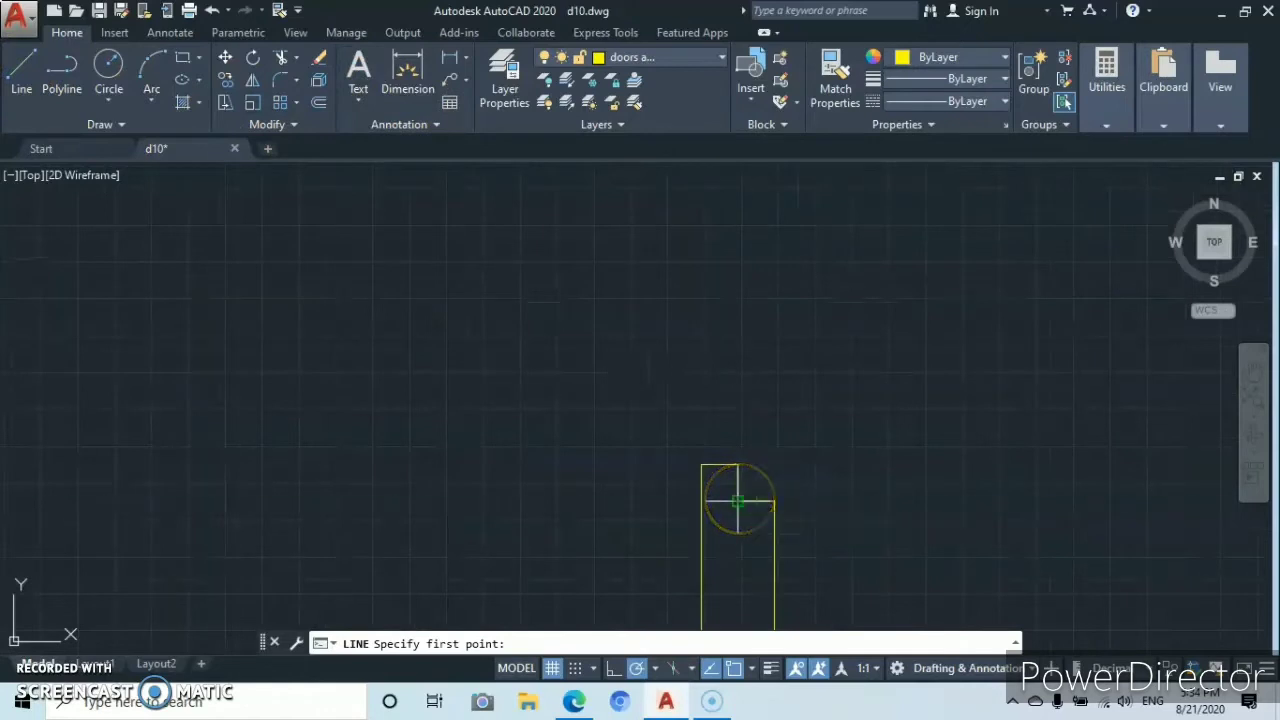
{"action": "left_click", "coordinate": [738, 500]}
{"action": "scroll", "coordinate": [743, 371], "scroll_direction": "down", "scroll_amount": 4}
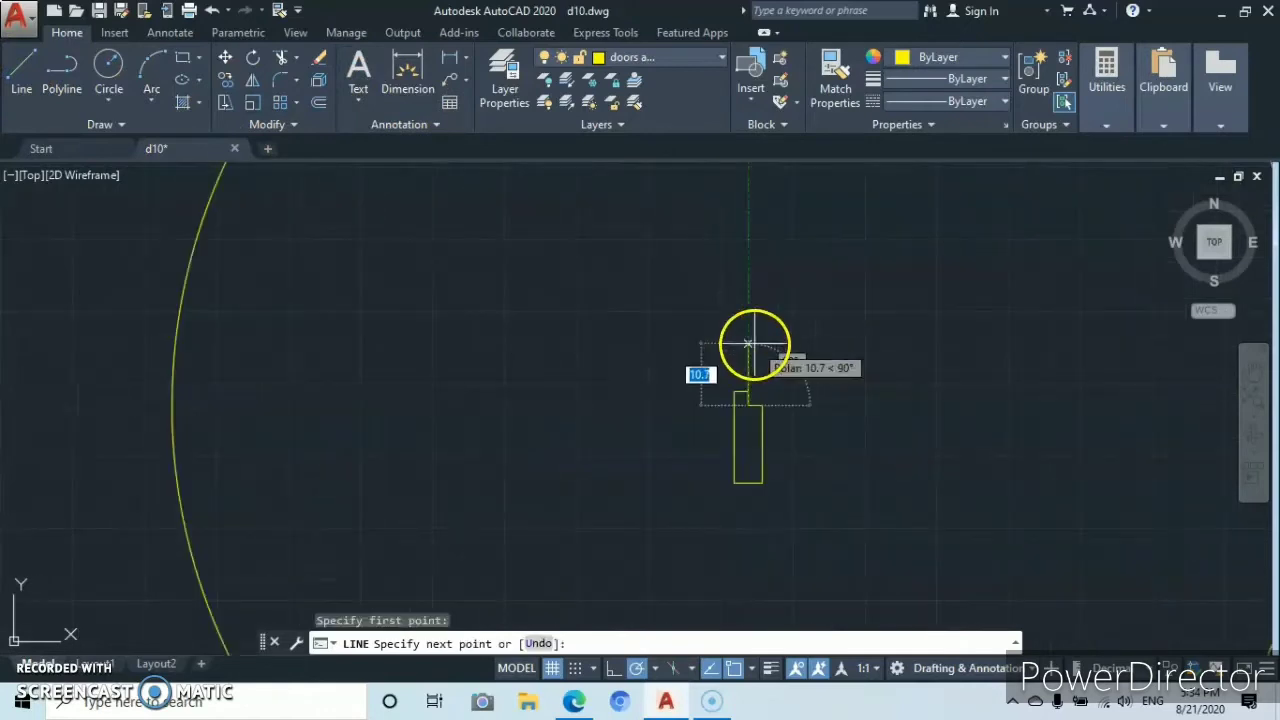
{"action": "scroll", "coordinate": [748, 340], "scroll_direction": "down", "scroll_amount": 4}
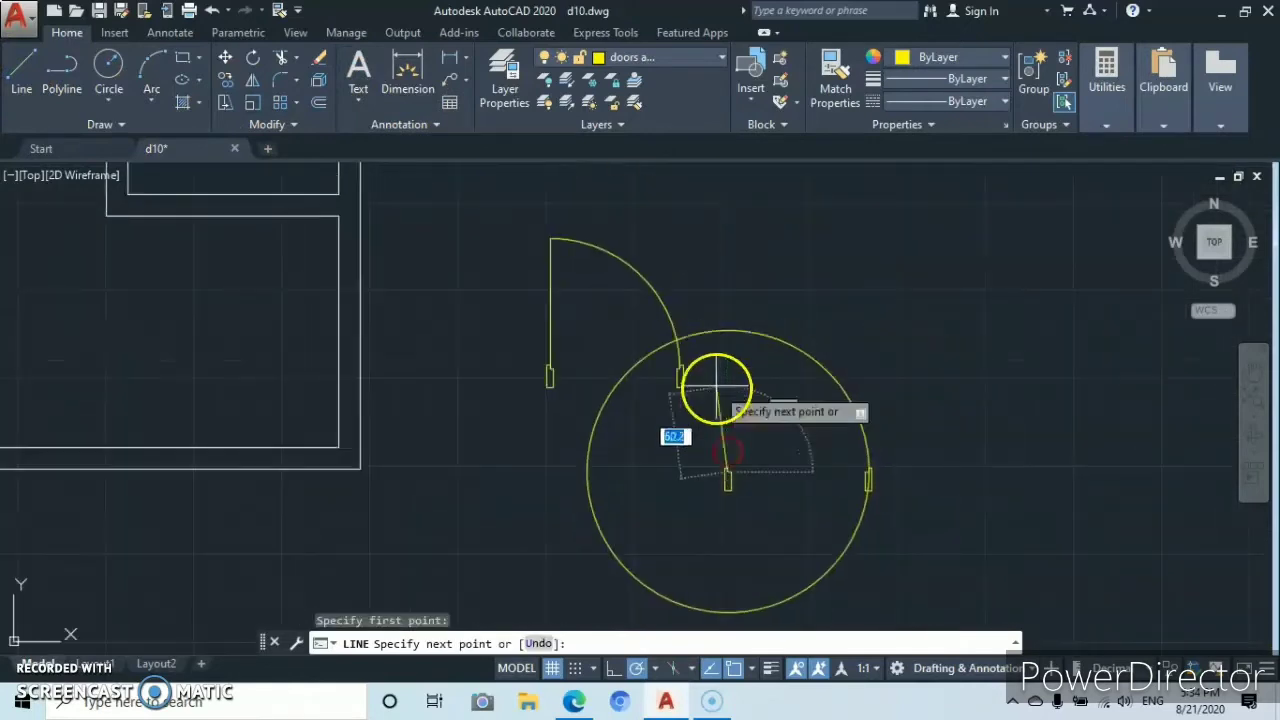
{"action": "left_click", "coordinate": [727, 330]}
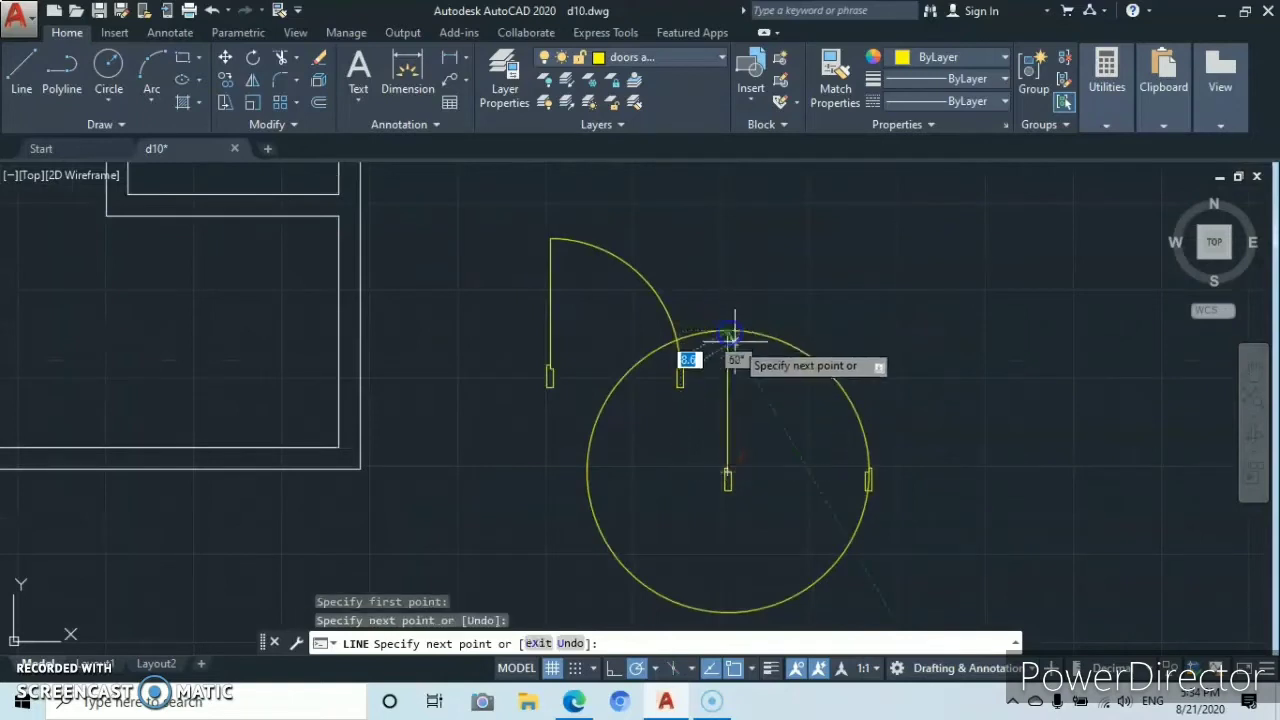
{"action": "key", "text": "Escape"}
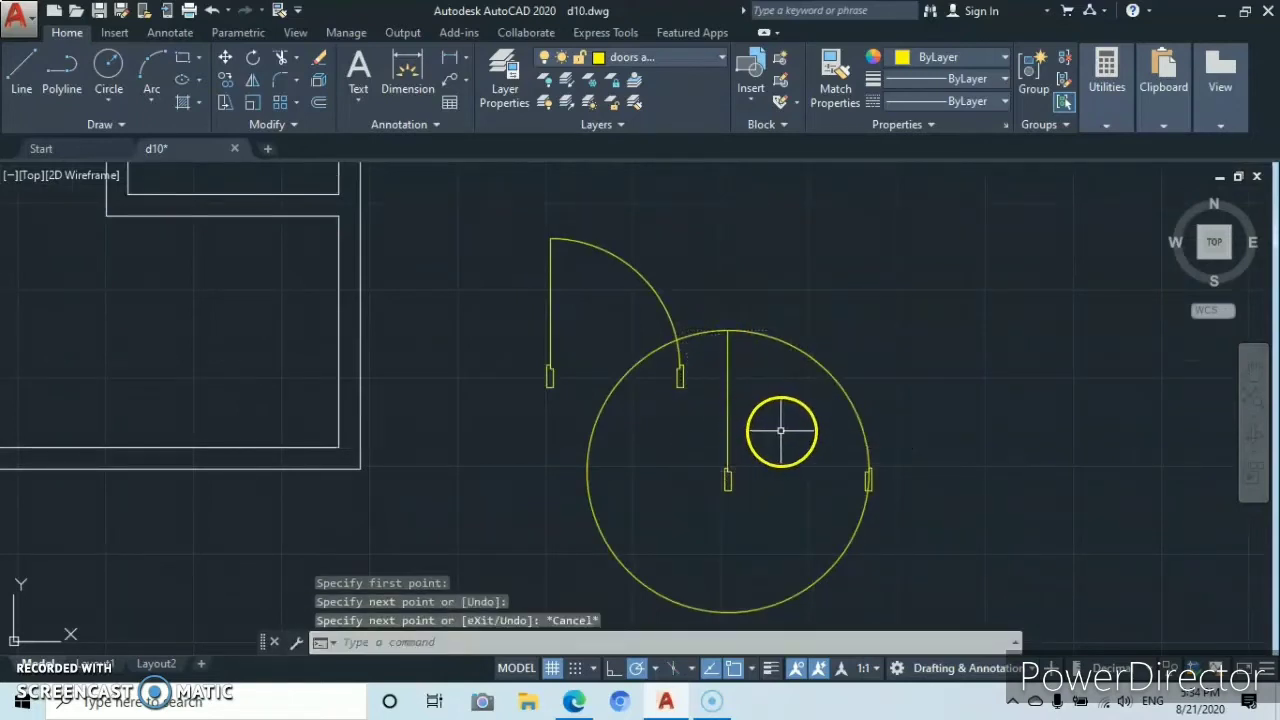
- Trim the second door's circle to the quarter arc between leaf and right jamb, removing the part inside that jamb
{"action": "left_click", "coordinate": [281, 57]}
{"action": "key", "text": "Return"}
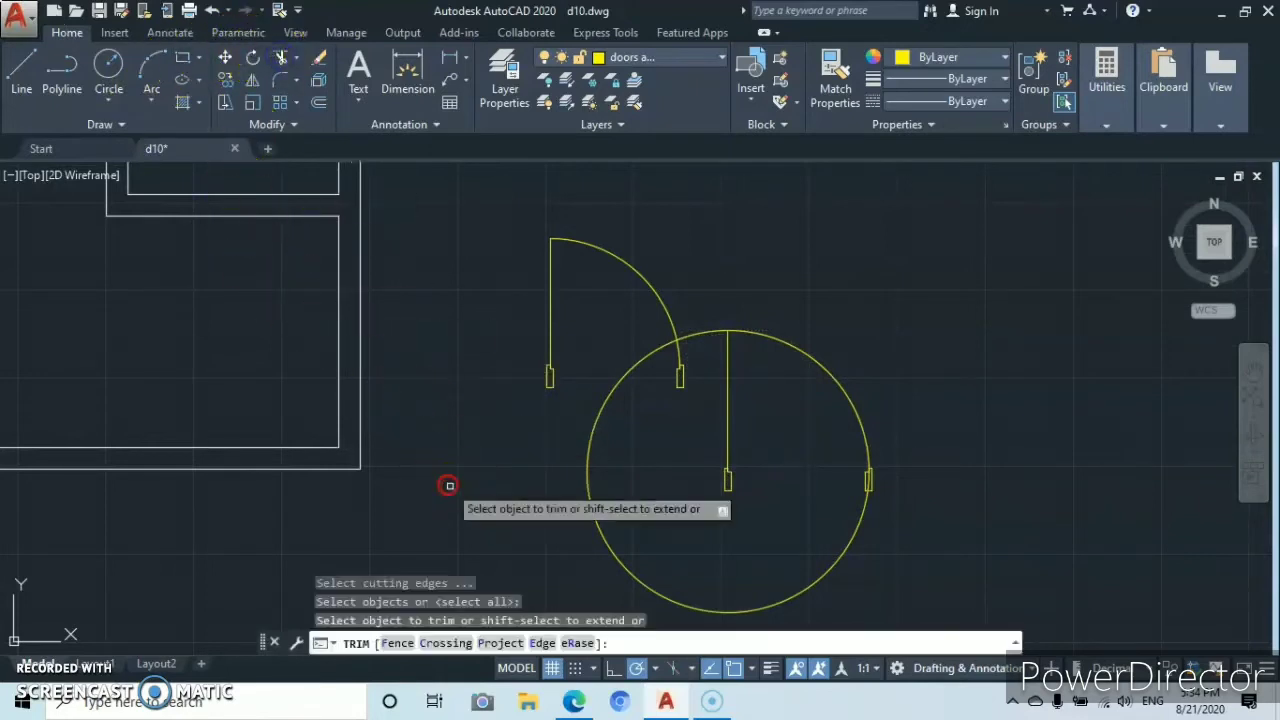
{"action": "left_click", "coordinate": [588, 451]}
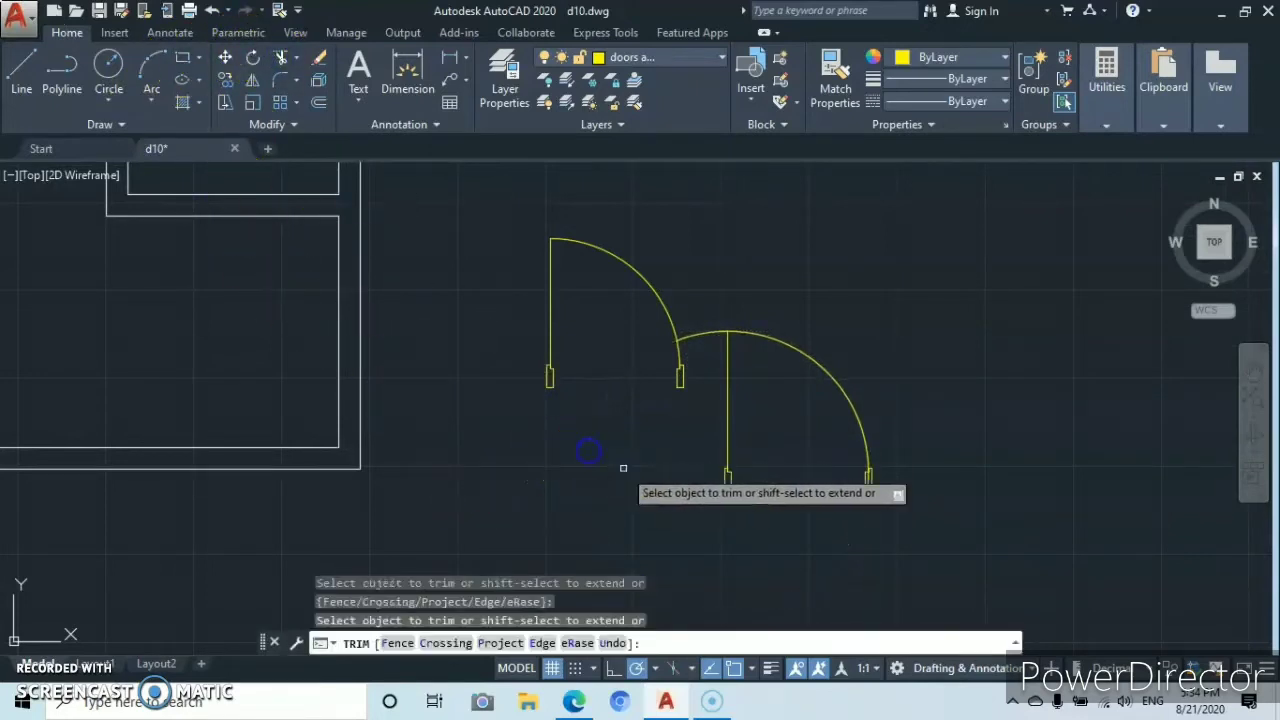
{"action": "left_click", "coordinate": [702, 336]}
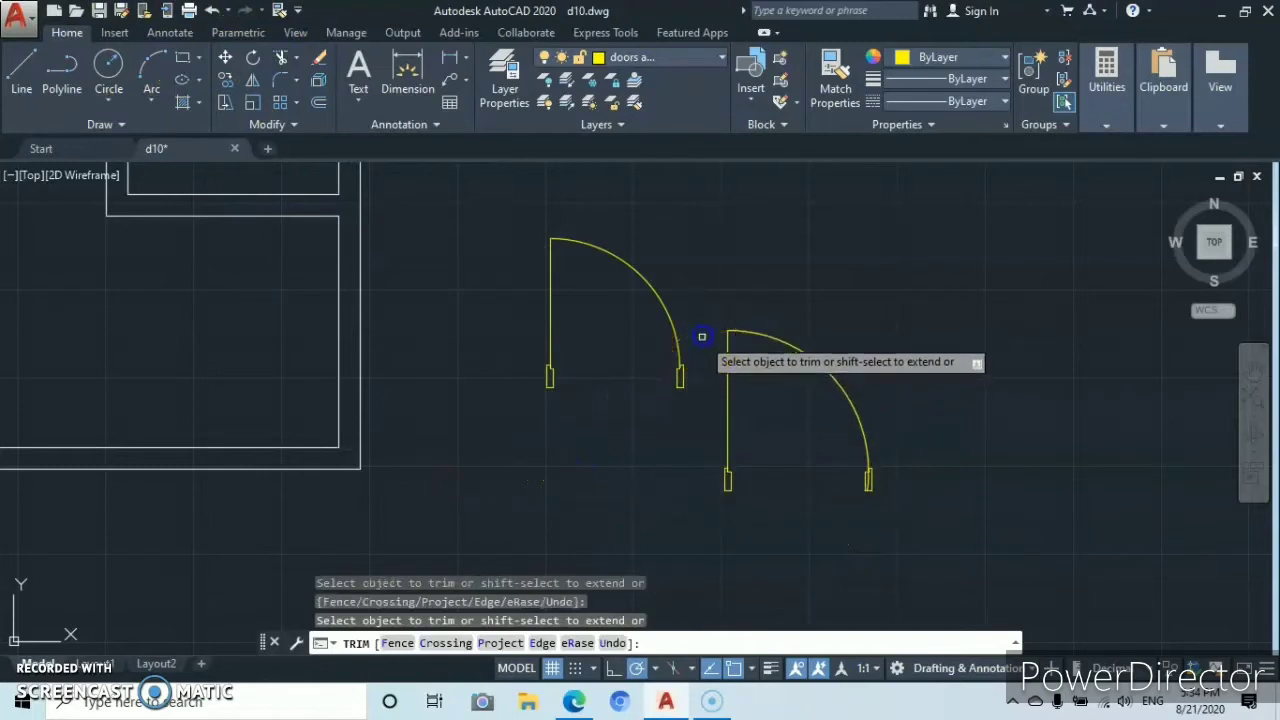
{"action": "scroll", "coordinate": [851, 503], "scroll_direction": "up", "scroll_amount": 5}
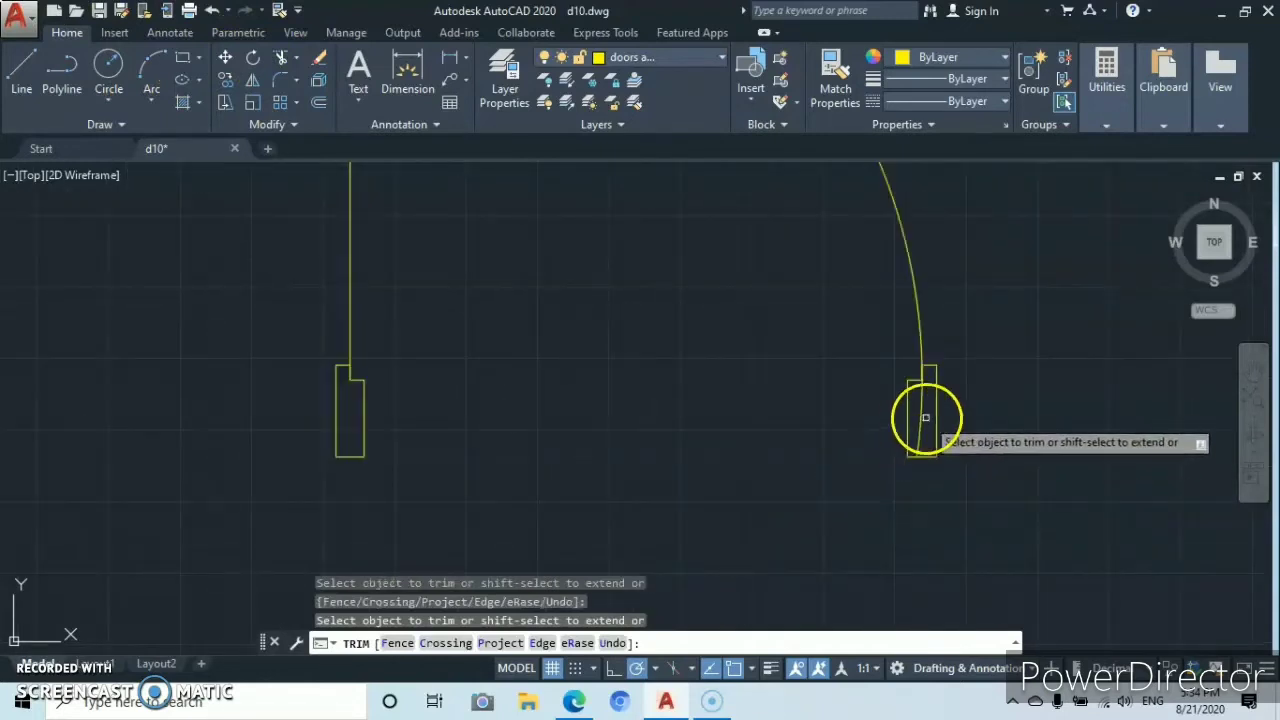
{"action": "scroll", "coordinate": [797, 466], "scroll_direction": "down", "scroll_amount": 5}
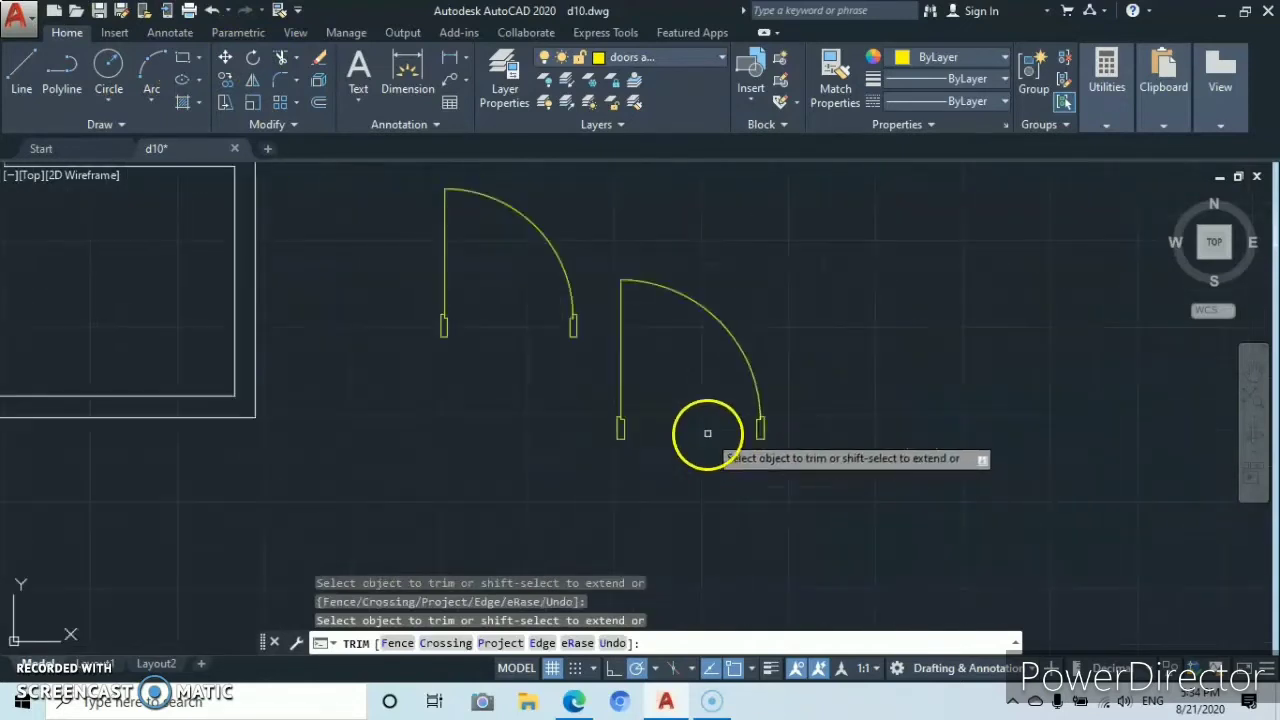
{"action": "scroll", "coordinate": [700, 434], "scroll_direction": "down", "scroll_amount": 3}
{"action": "mouse_move", "coordinate": [700, 434]}
{"action": "middle_mouse_down"}
{"action": "mouse_move", "coordinate": [766, 451]}
{"action": "mouse_move", "coordinate": [633, 480]}
{"action": "middle_mouse_up"}
{"action": "scroll", "coordinate": [650, 466], "scroll_direction": "down", "scroll_amount": 4}
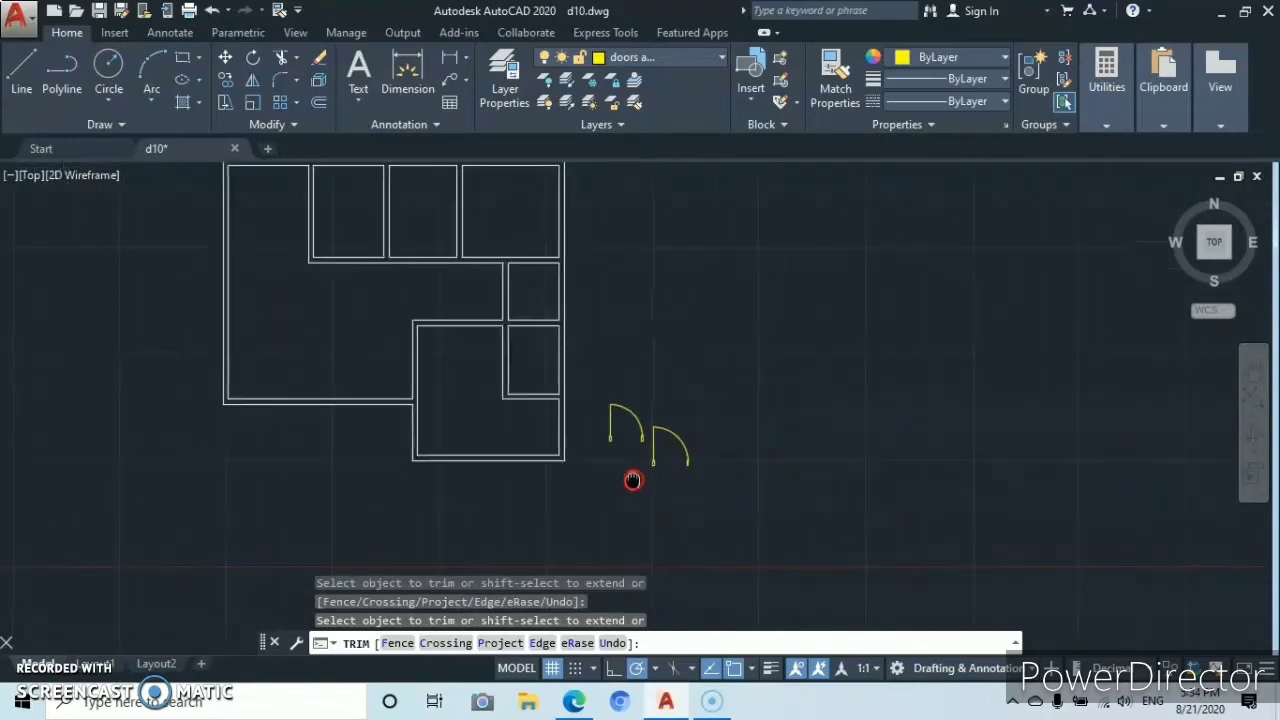
{"action": "key", "text": "Escape"}
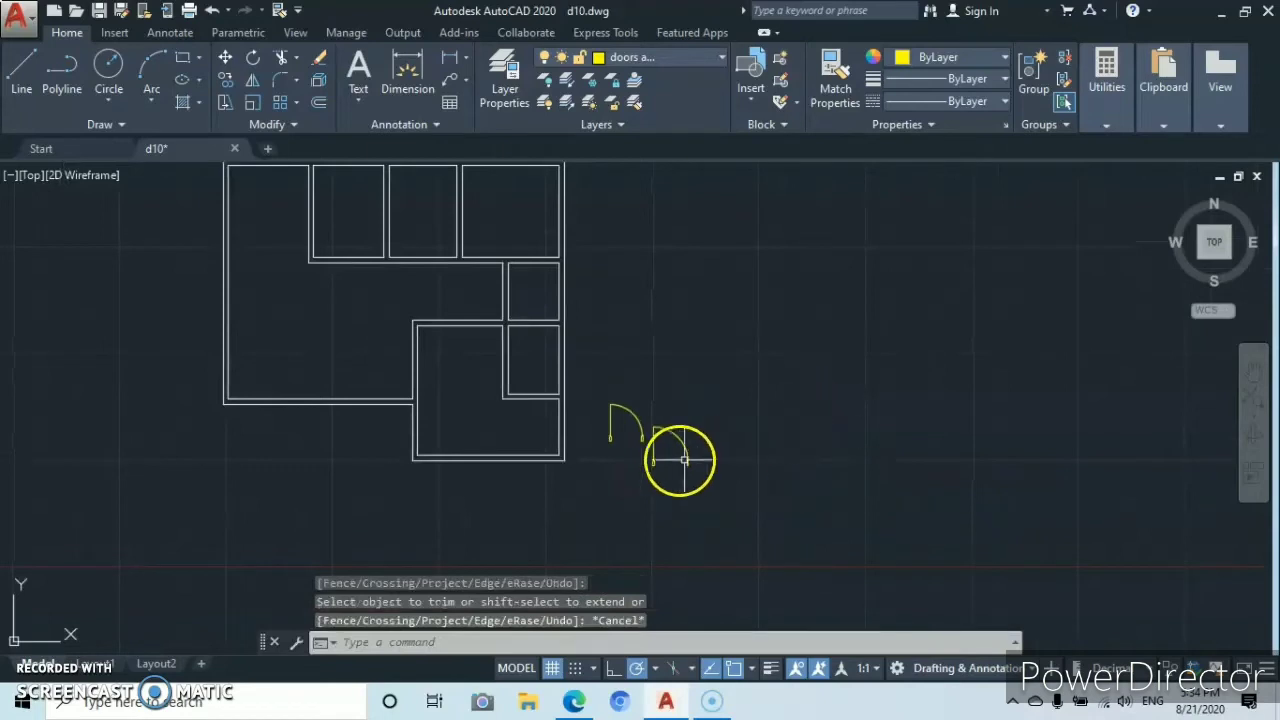
- Draw an opening outline to the right of the doors with connected lines: 16 cm up, 150 cm right, 16 cm down
{"action": "left_click", "coordinate": [28, 76]}
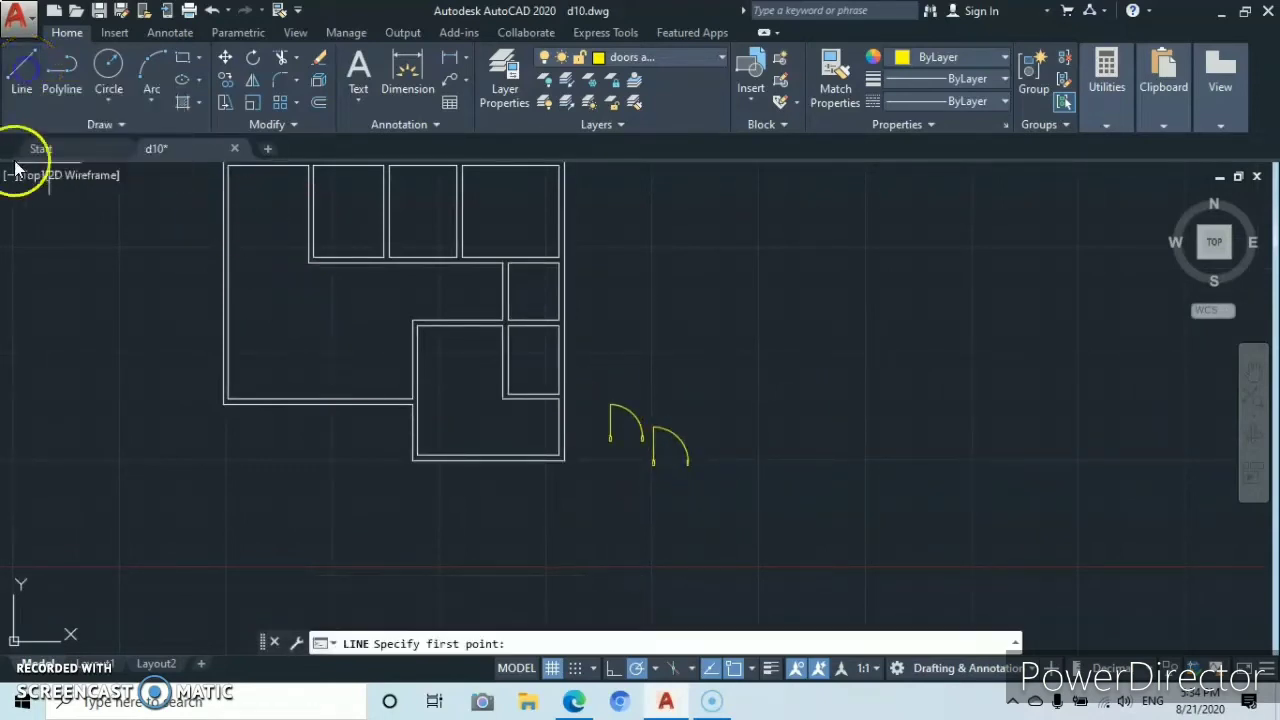
{"action": "left_click", "coordinate": [758, 460]}
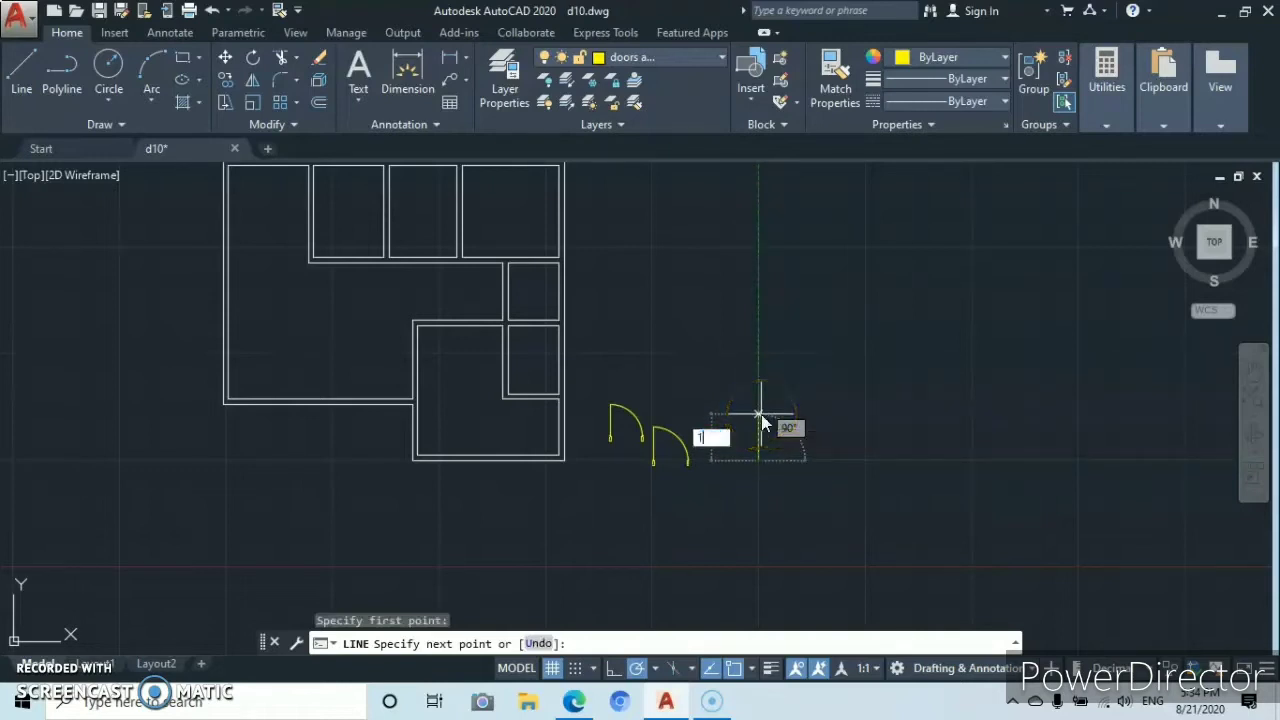
{"action": "type", "text": "16"}
{"action": "key", "text": "Return"}
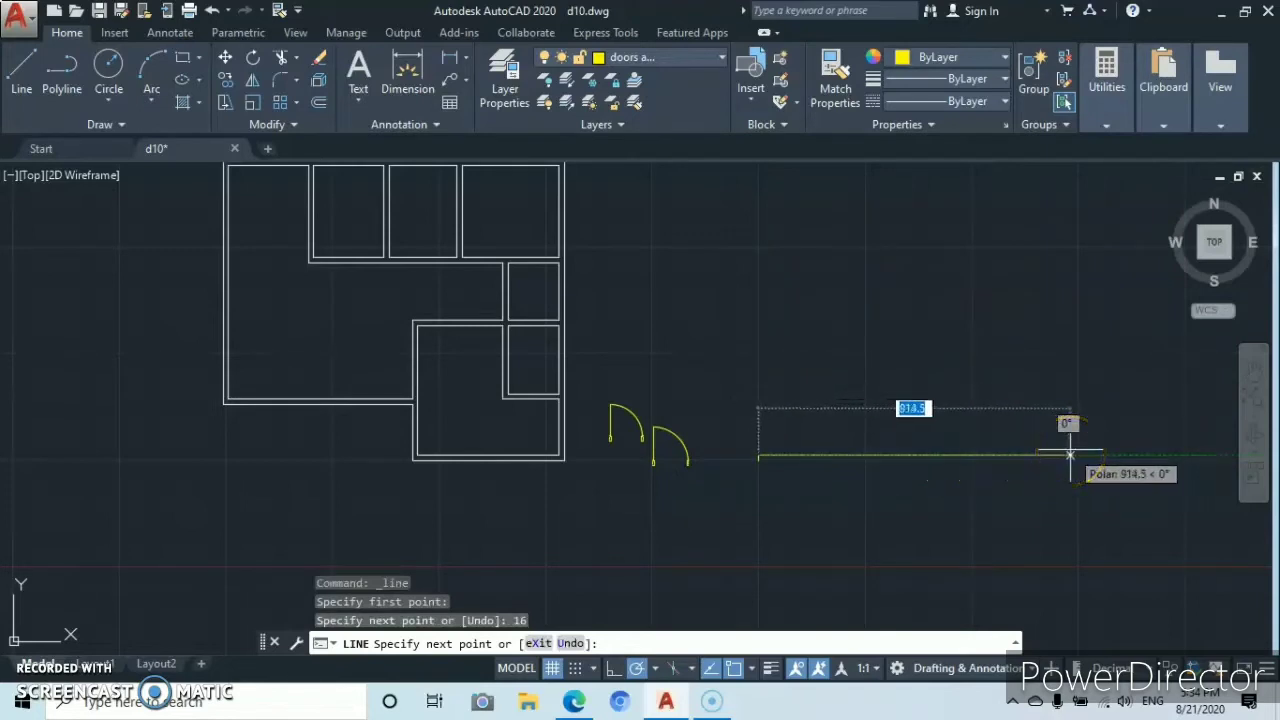
{"action": "type", "text": "15"}
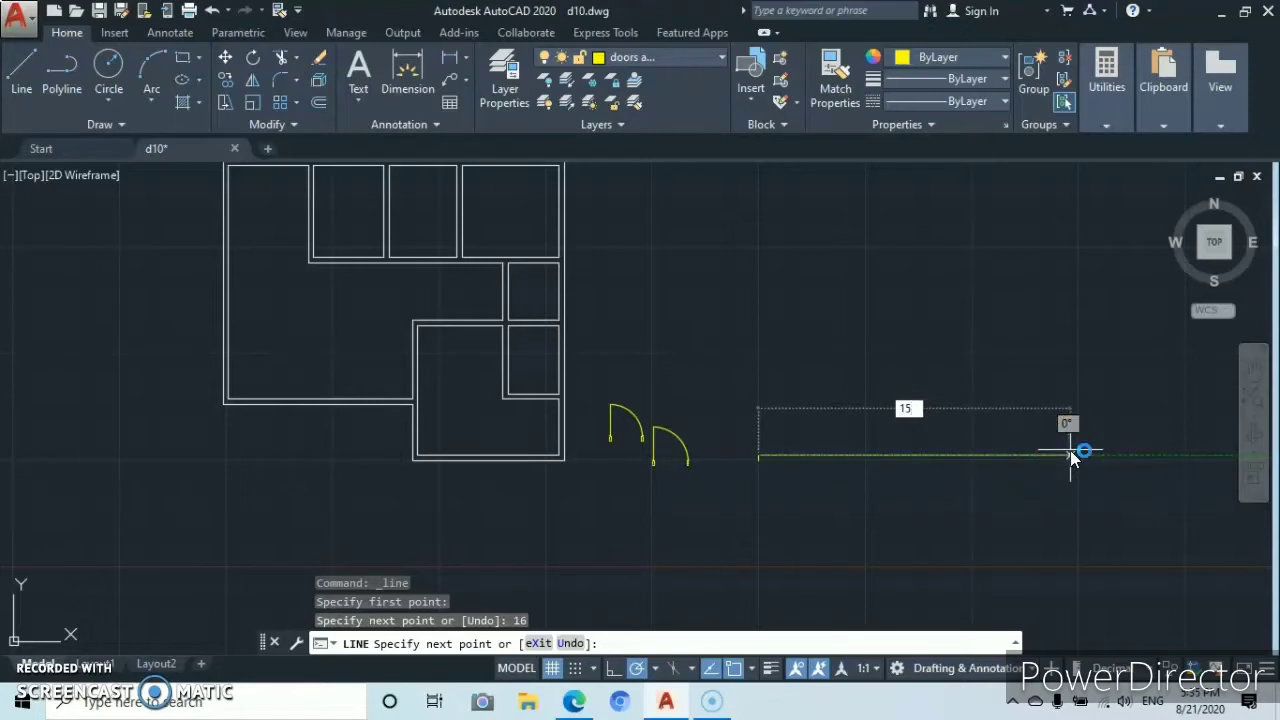
{"action": "type", "text": "0"}
{"action": "key", "text": "Return"}
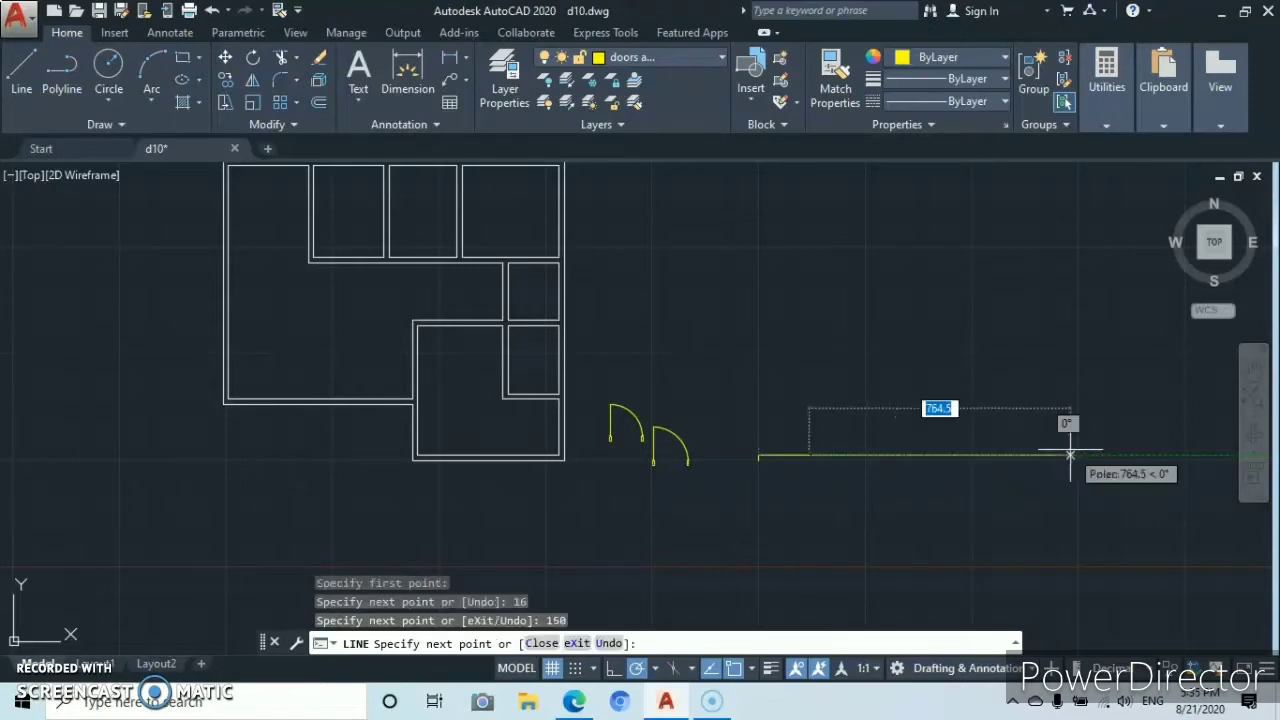
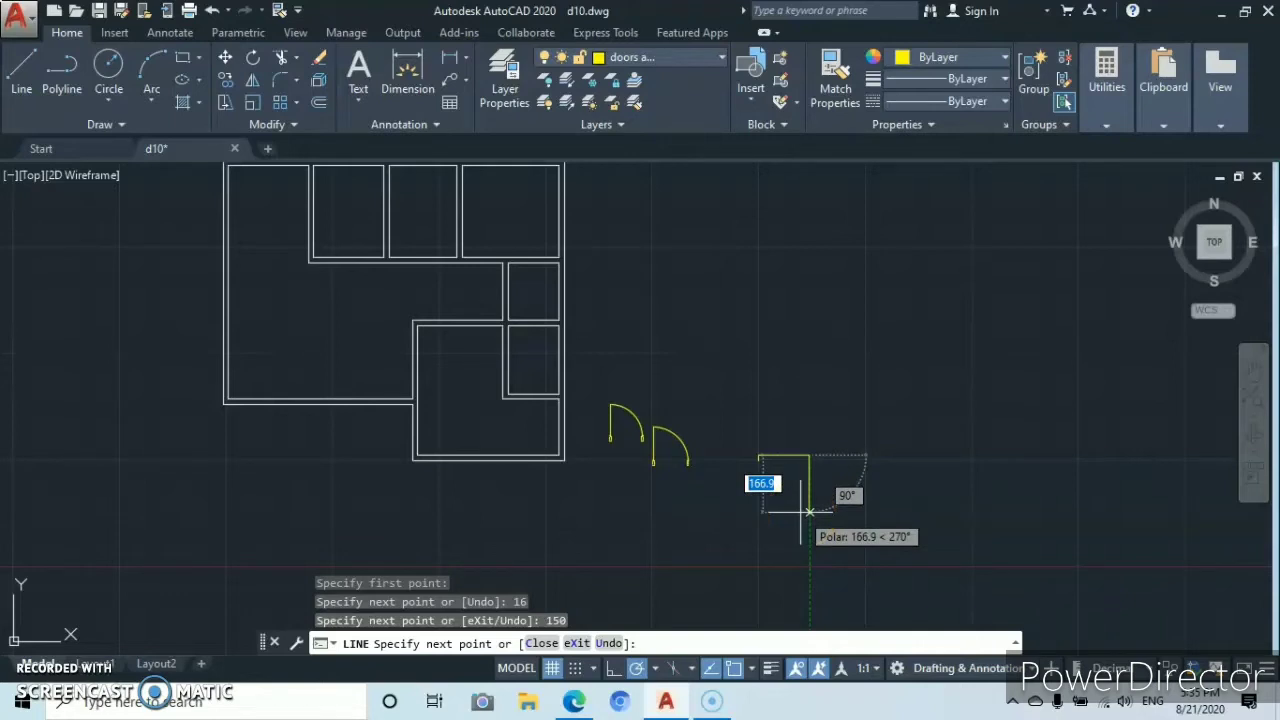
{"action": "type", "text": "6"}
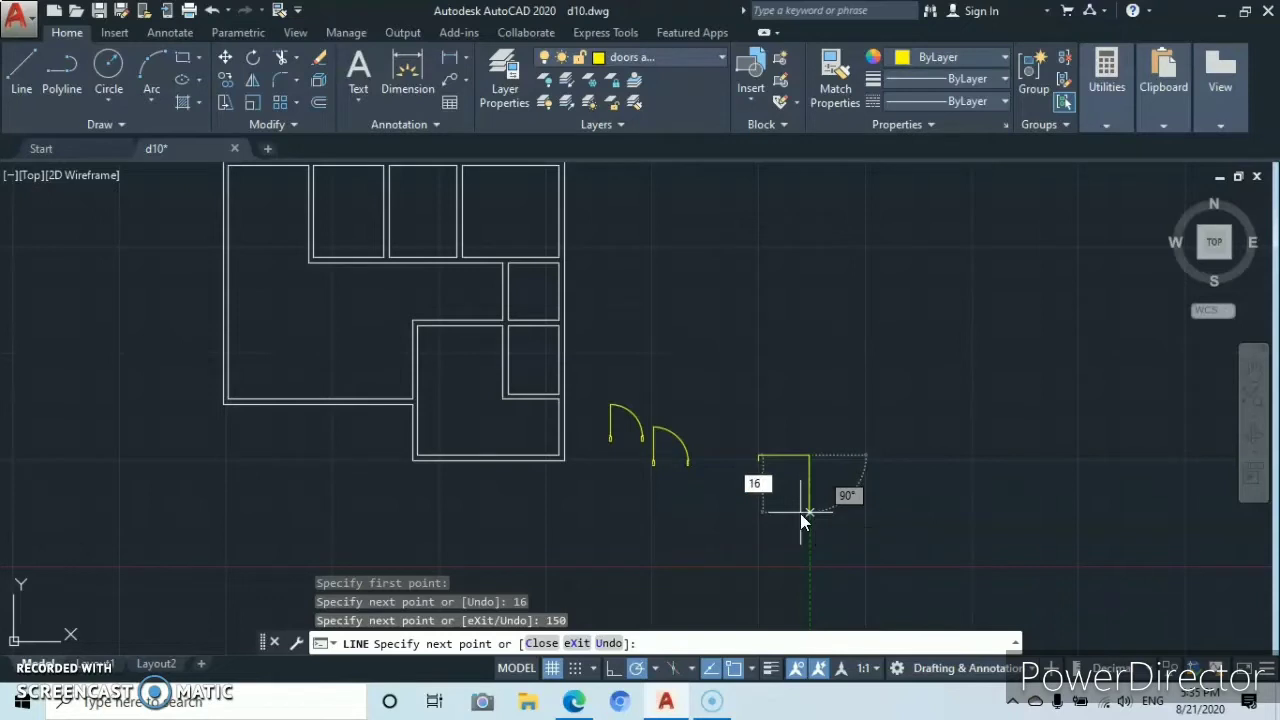
{"action": "key", "text": "Return"}
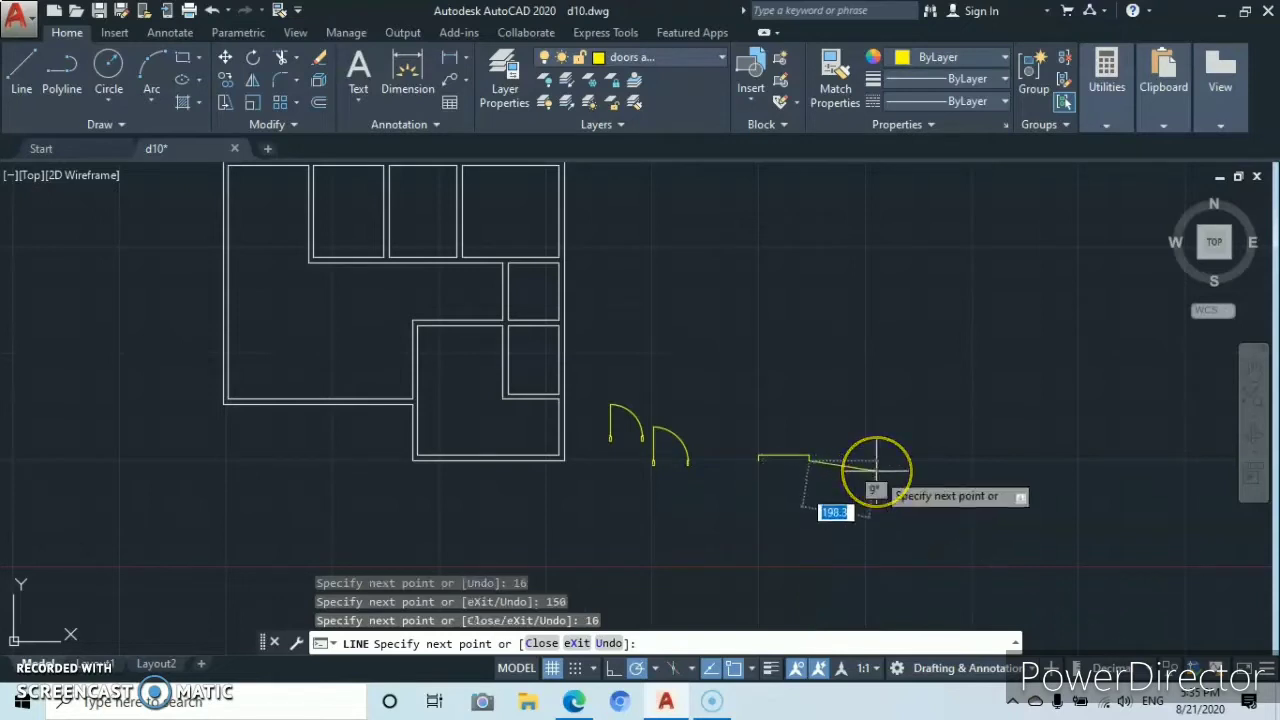
{"action": "key", "text": "Escape"}
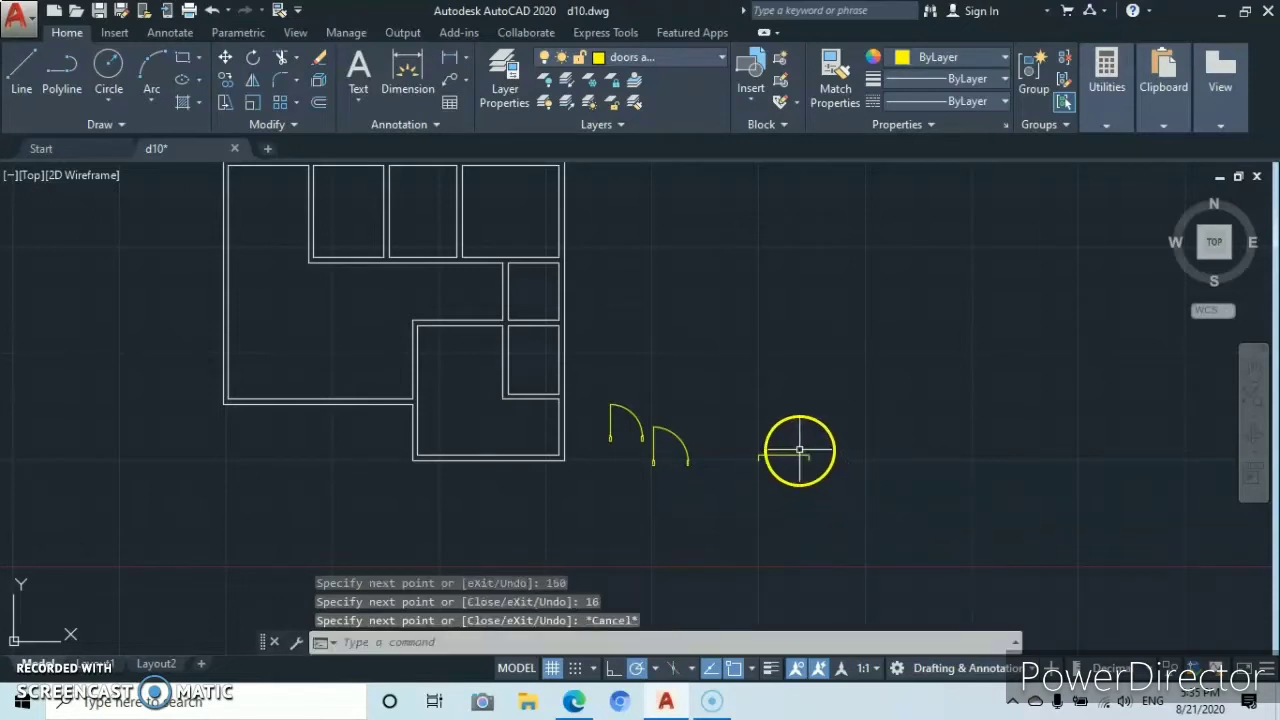
- Stretch both ends of the 150 cm horizontal line to the midpoints of the two 16 cm end lines
{"action": "scroll", "coordinate": [799, 450], "scroll_direction": "up", "scroll_amount": 5}
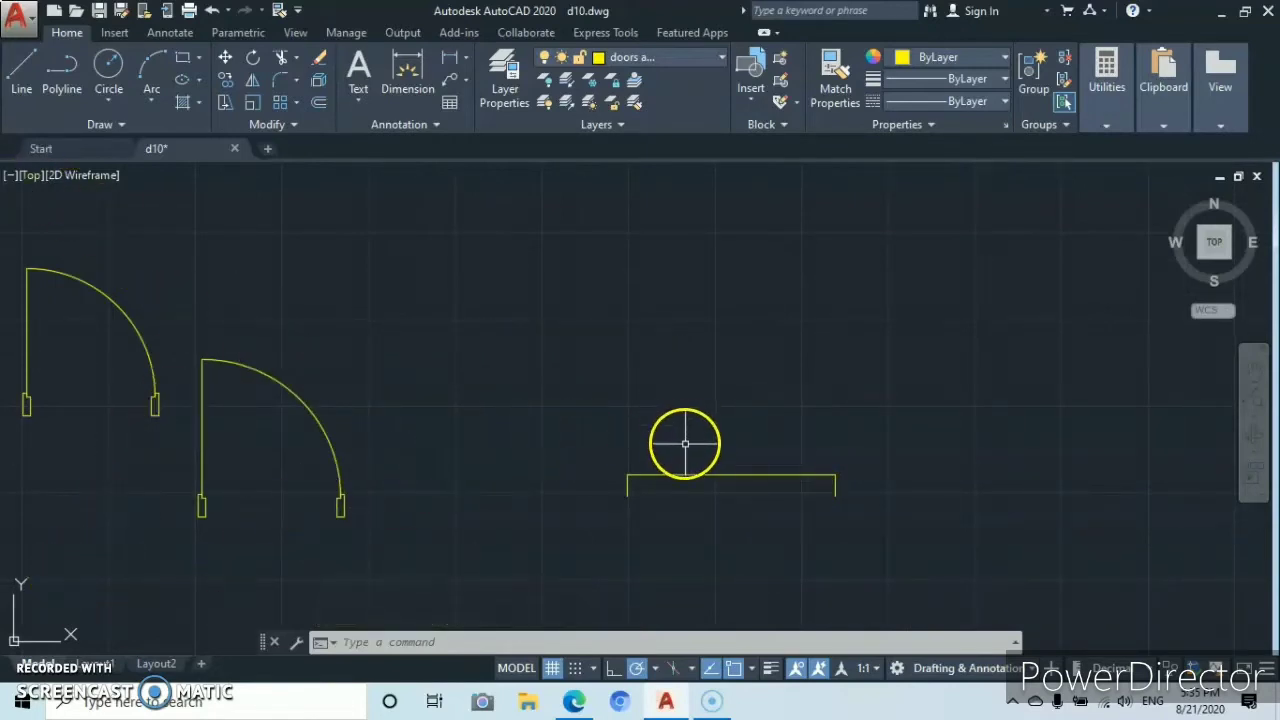
{"action": "left_click", "coordinate": [706, 475]}
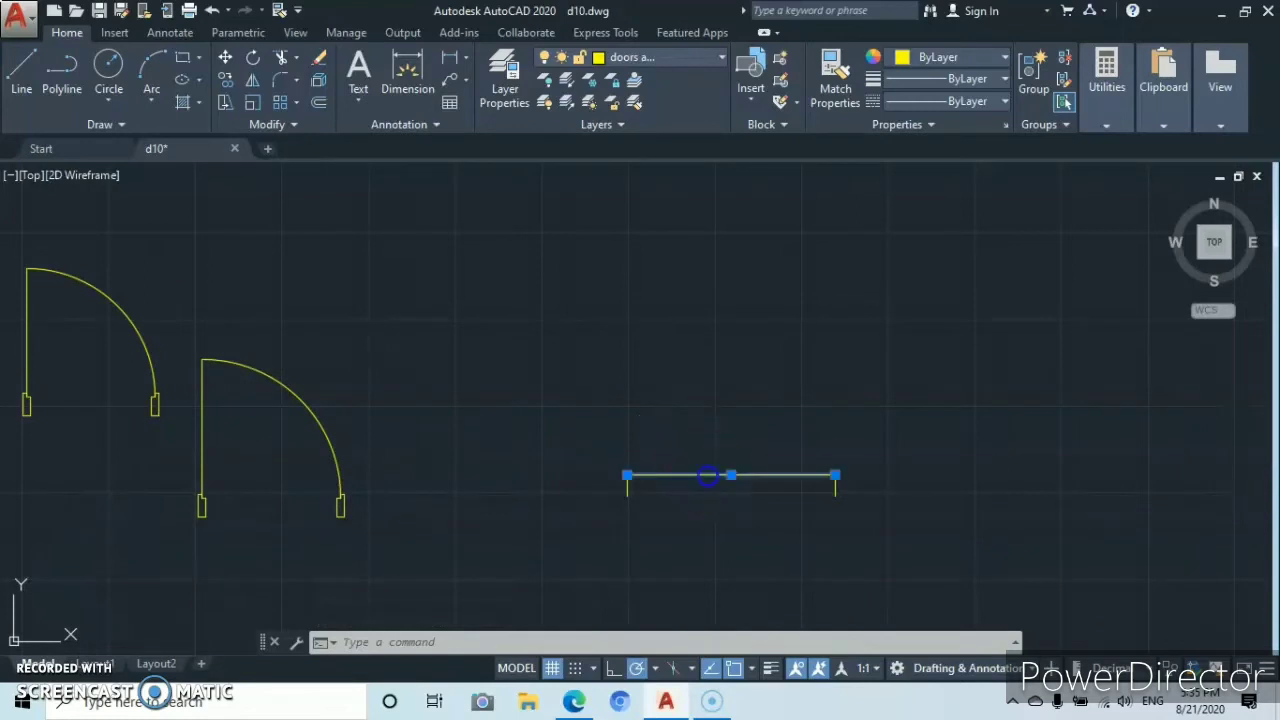
{"action": "left_click", "coordinate": [835, 475]}
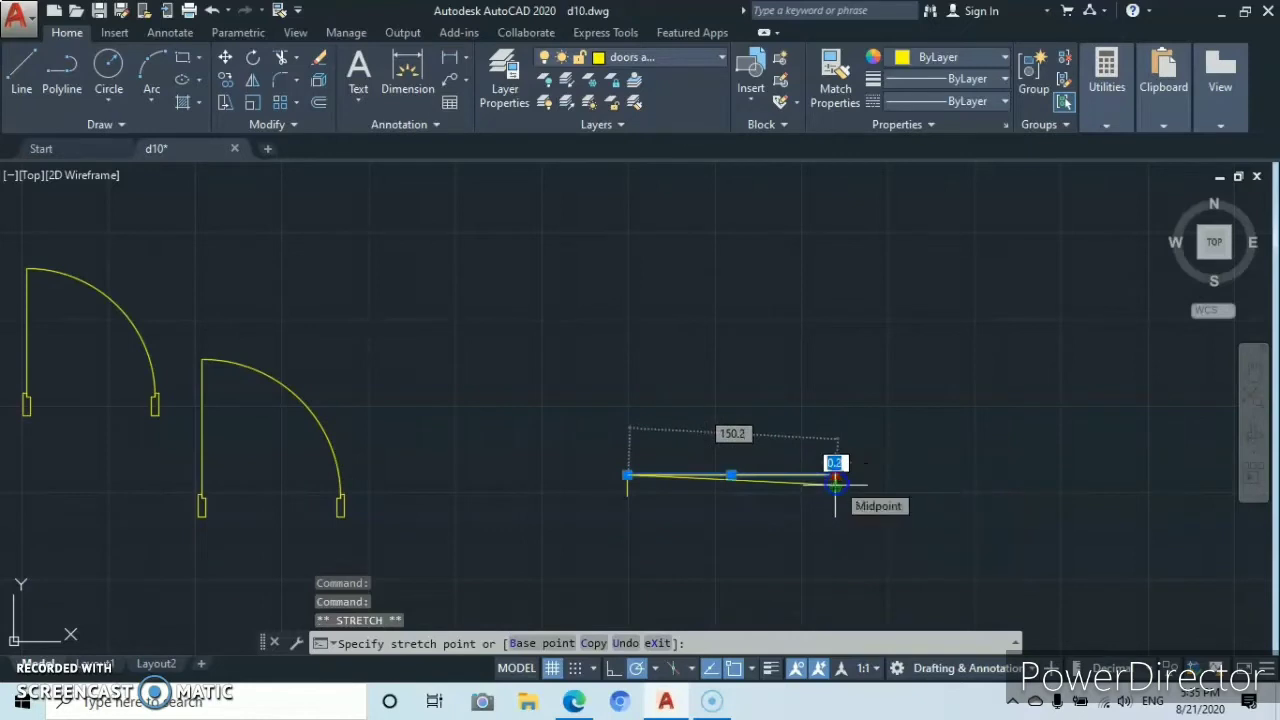
{"action": "left_click", "coordinate": [835, 485]}
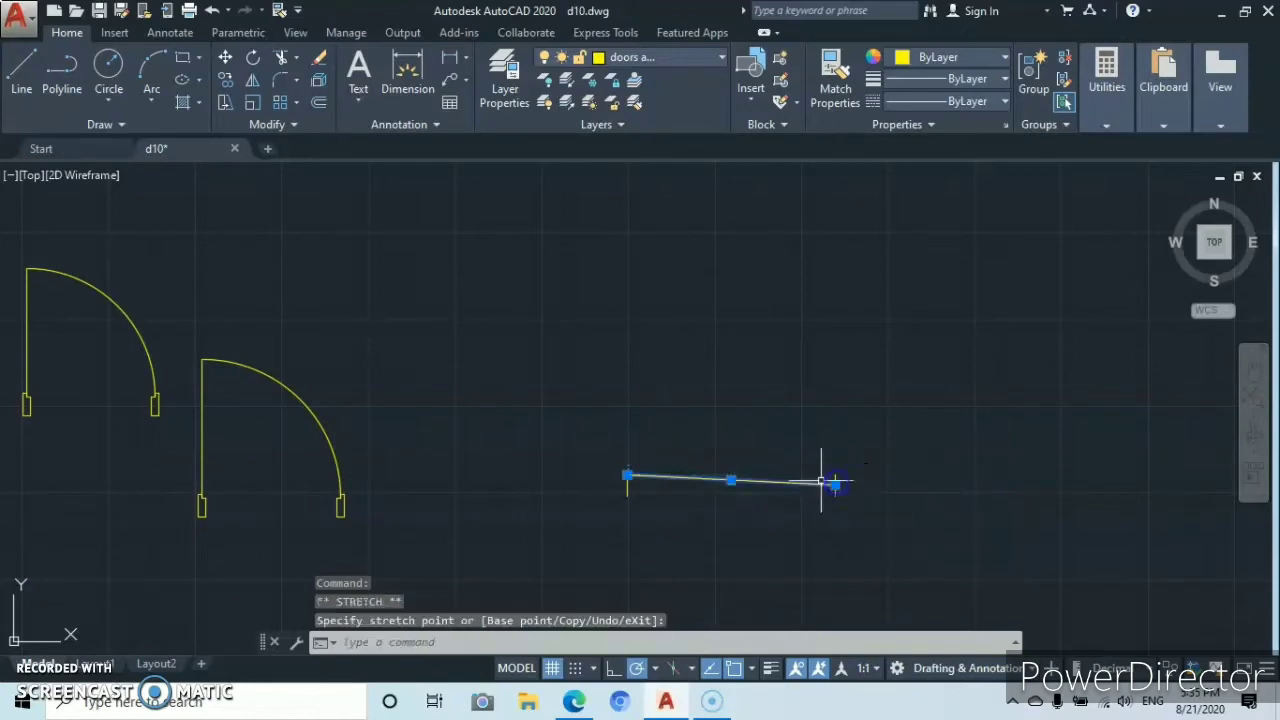
{"action": "left_click", "coordinate": [627, 475]}
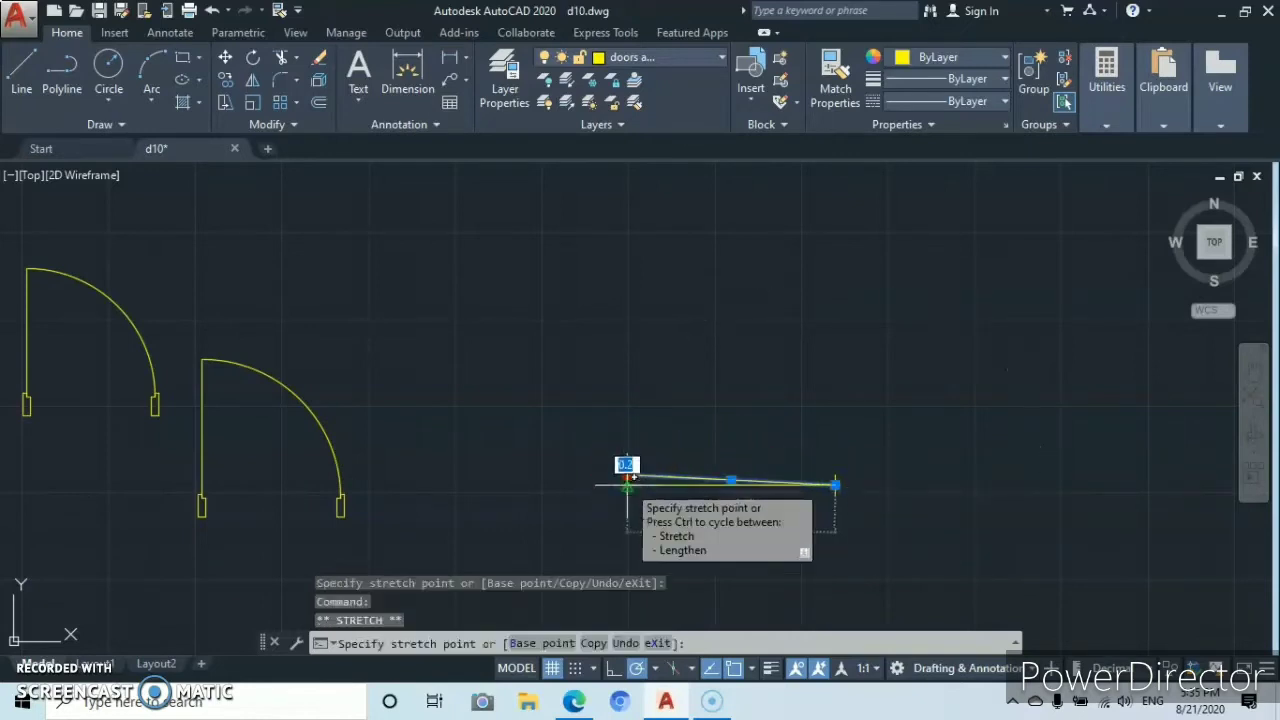
{"action": "left_click", "coordinate": [627, 485]}
{"action": "scroll", "coordinate": [722, 426], "scroll_direction": "down", "scroll_amount": 2}
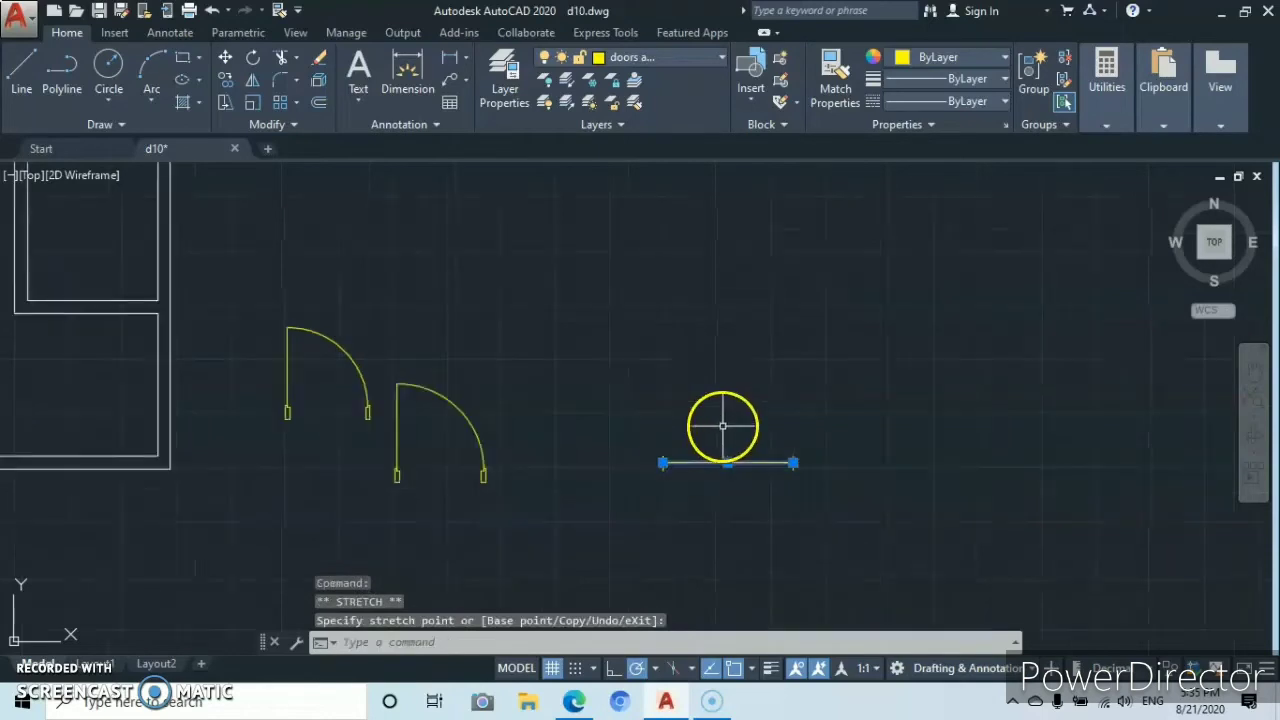
{"action": "key", "text": "Escape"}
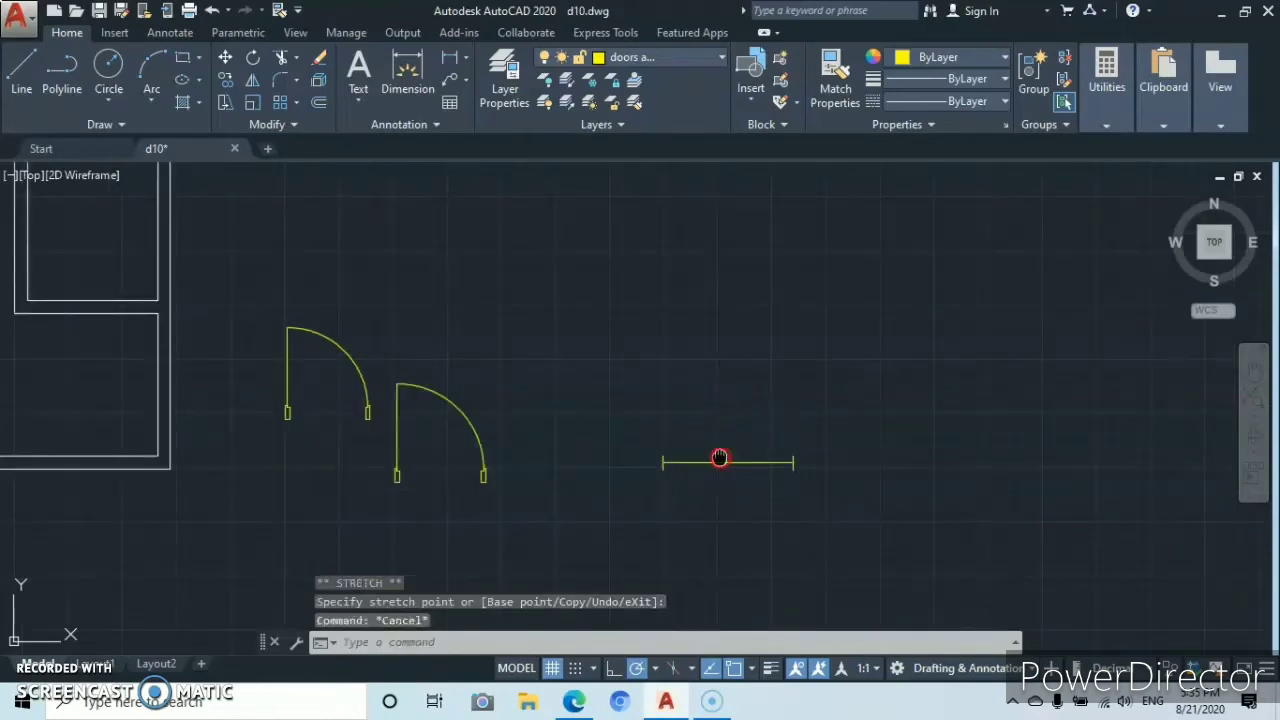
- Draw a 16 cm vertical end line at the 120 cm line's right end and move it so its midpoint sits on that endpoint
{"action": "middle_click_drag", "start_coordinate": [720, 457], "coordinate": [871, 443]}
{"action": "scroll", "coordinate": [849, 420], "scroll_direction": "down", "scroll_amount": 2}
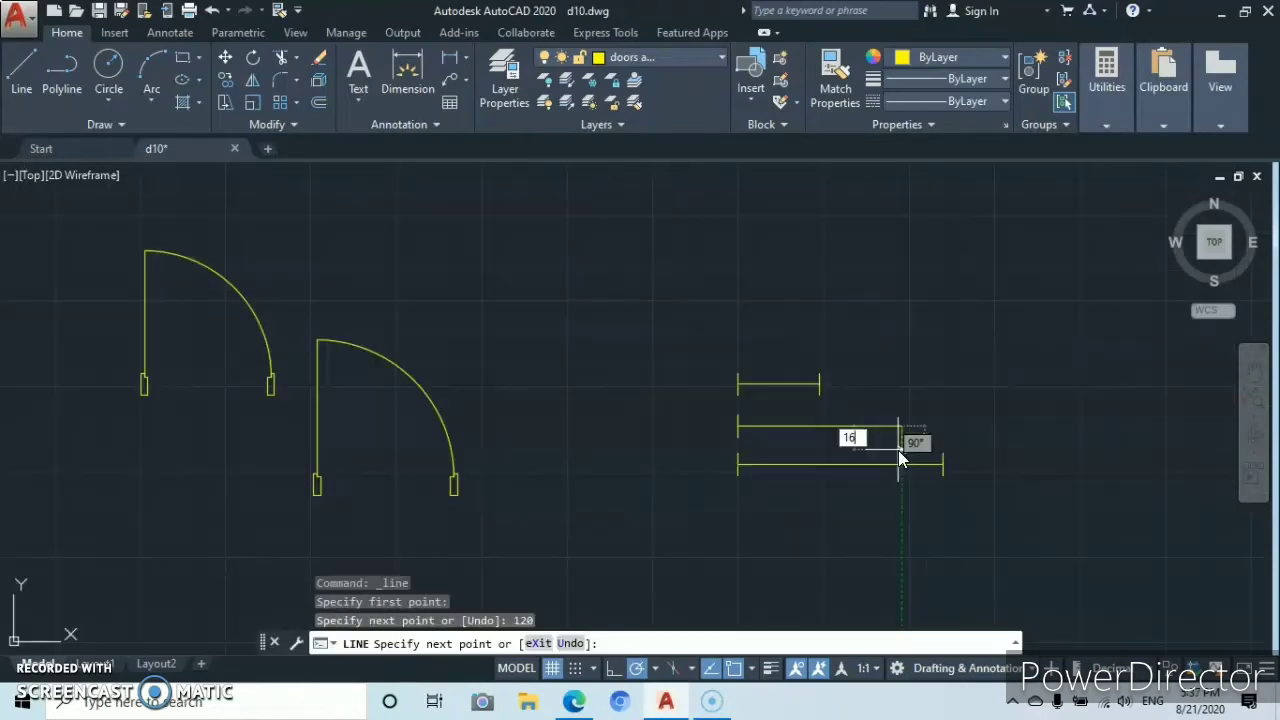
{"action": "key", "text": "Return"}
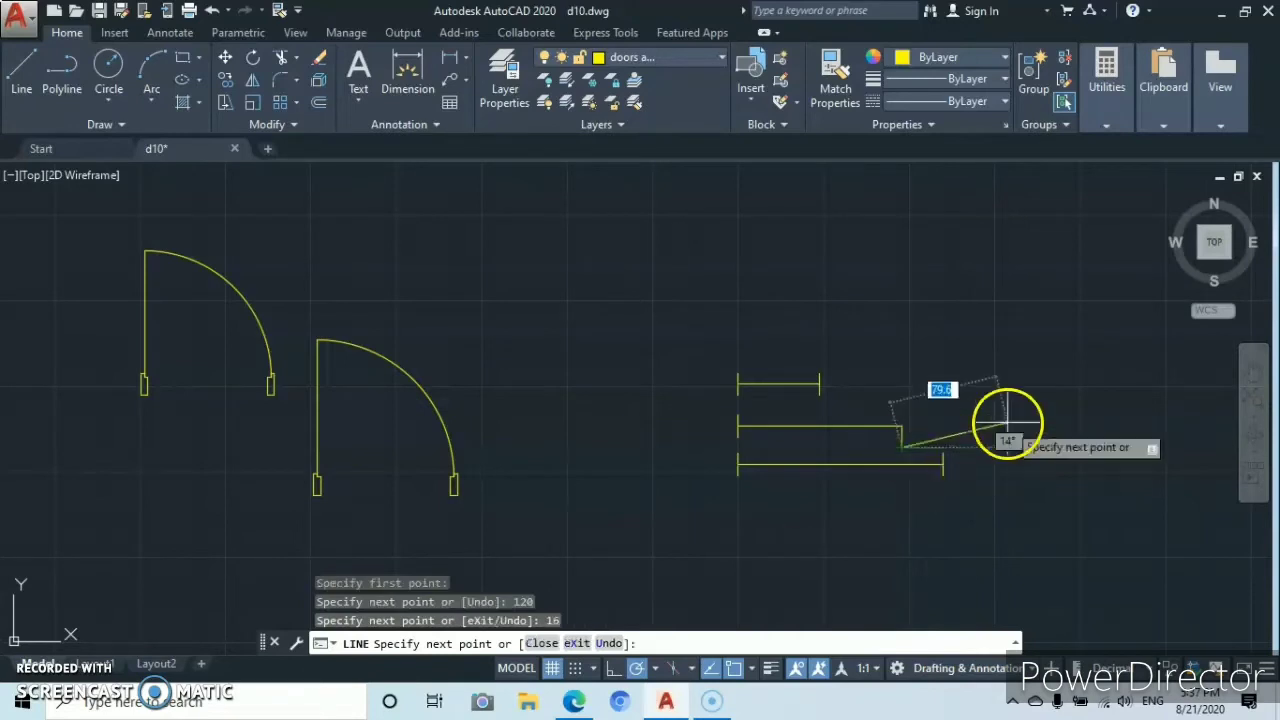
{"action": "key", "text": "Escape"}
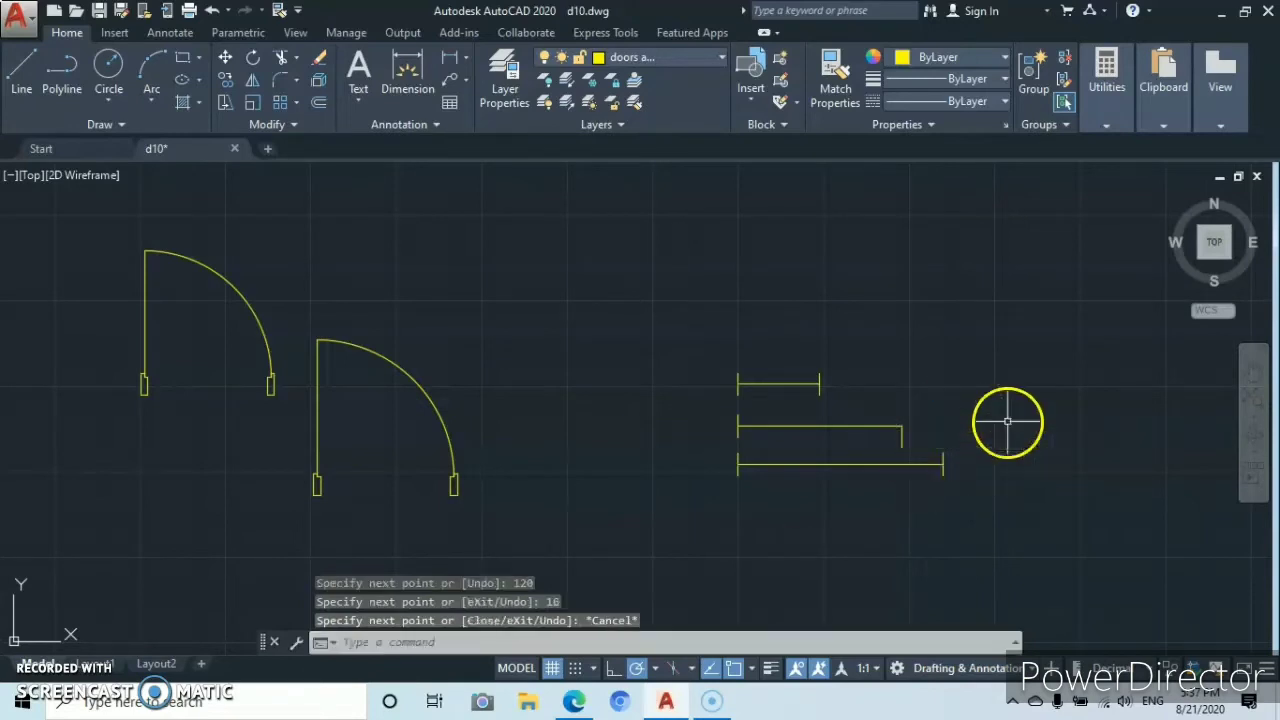
{"action": "left_click", "coordinate": [902, 438]}
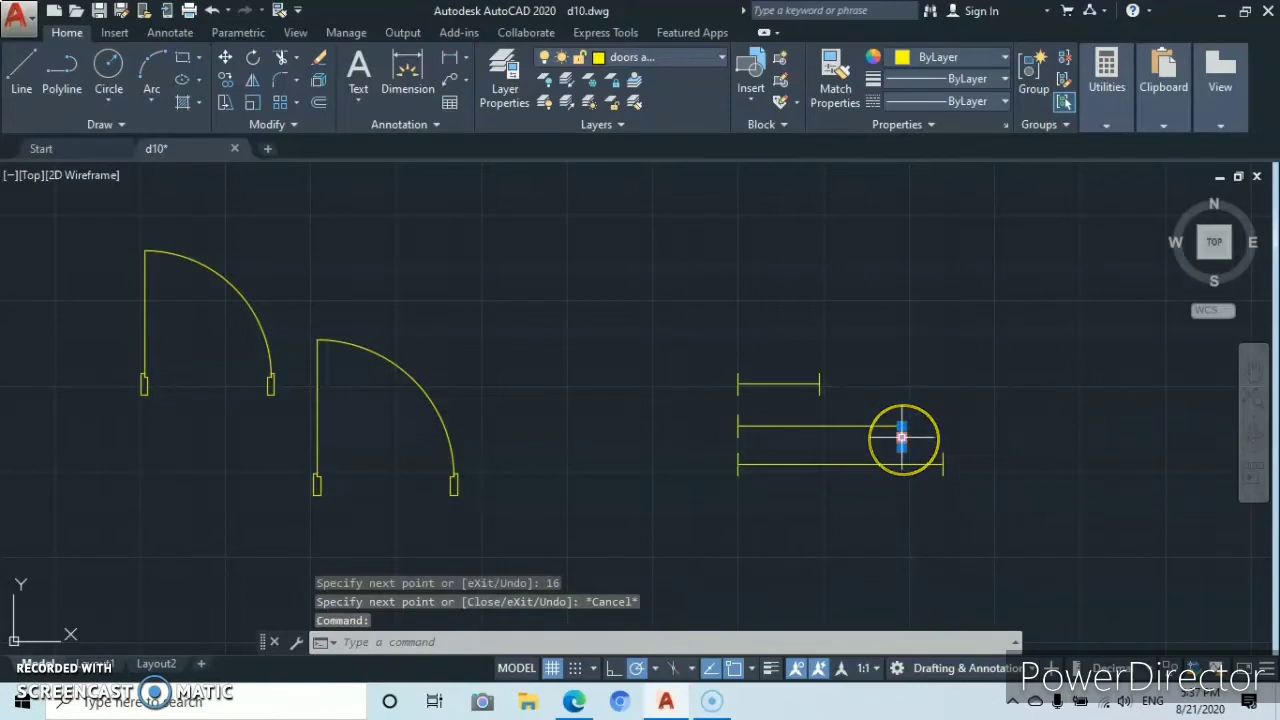
{"action": "scroll", "coordinate": [902, 438], "scroll_direction": "up", "scroll_amount": 4}
{"action": "left_click", "coordinate": [890, 438]}
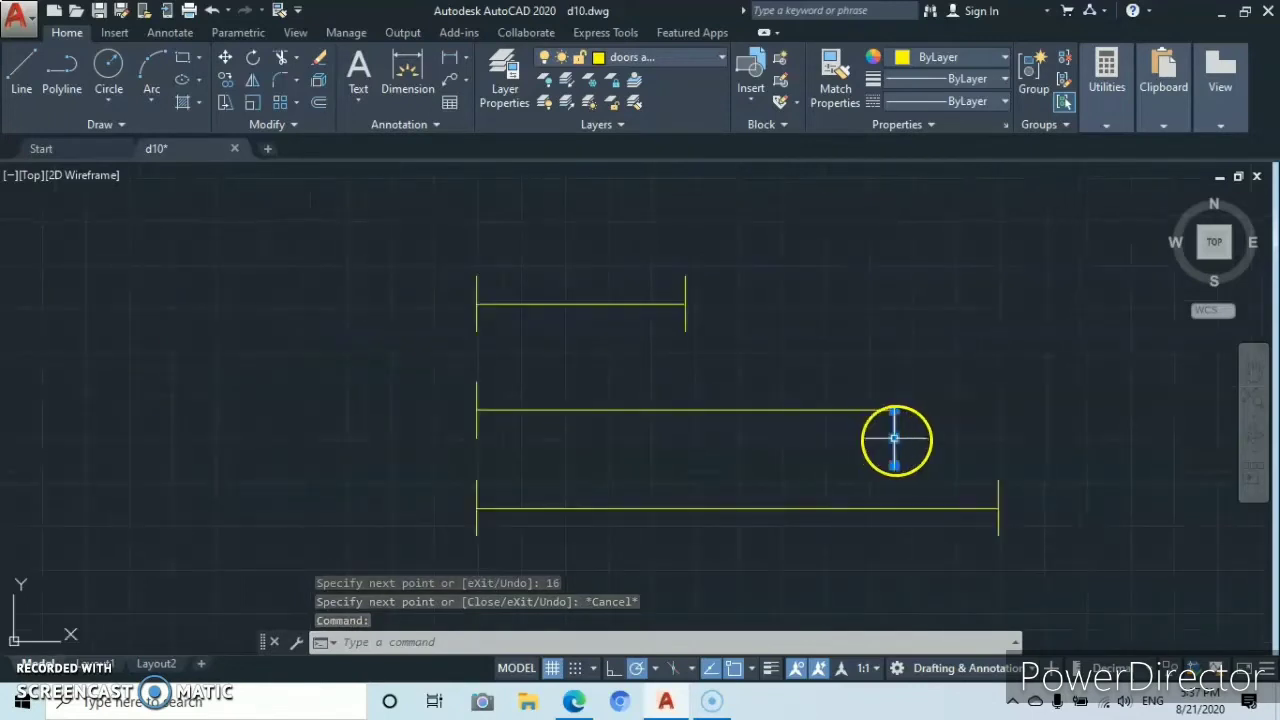
{"action": "left_click", "coordinate": [894, 409]}
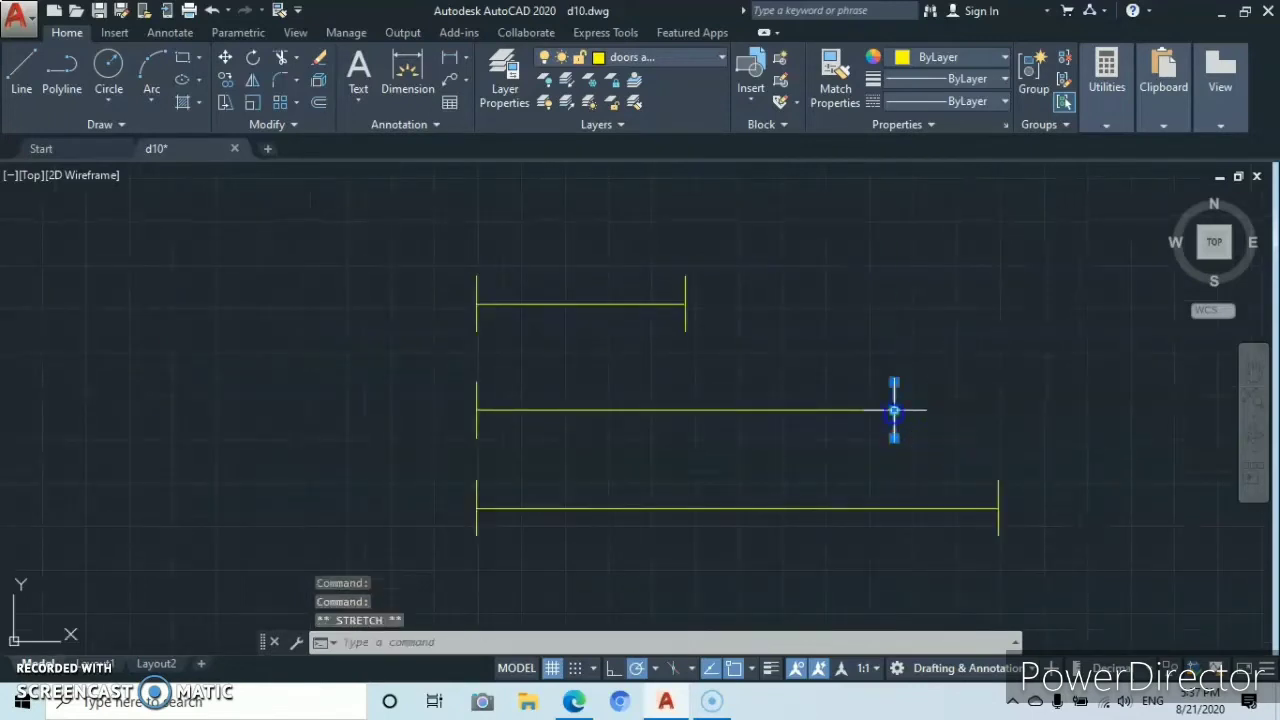
{"action": "key", "text": "Escape"}
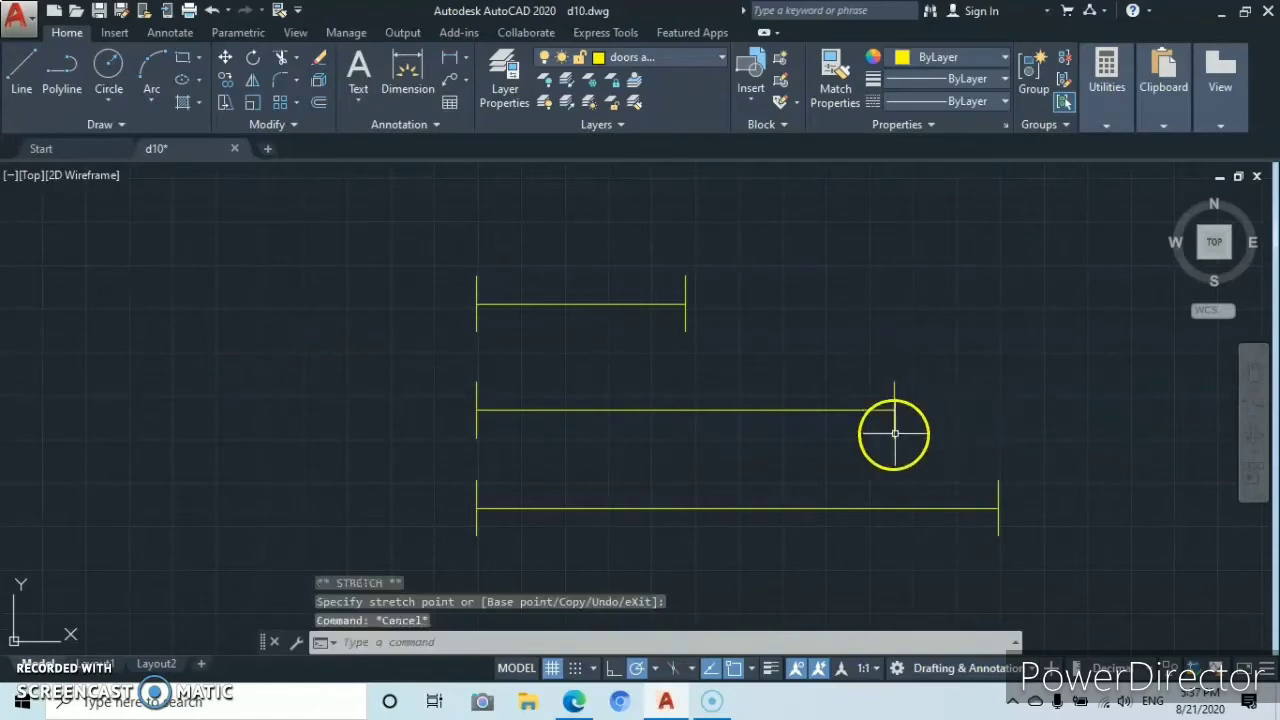
- Copy the first door's left jamb to a free spot straight above that door
{"action": "scroll", "coordinate": [876, 430], "scroll_direction": "down", "scroll_amount": 4}
{"action": "scroll", "coordinate": [862, 431], "scroll_direction": "down", "scroll_amount": 3}
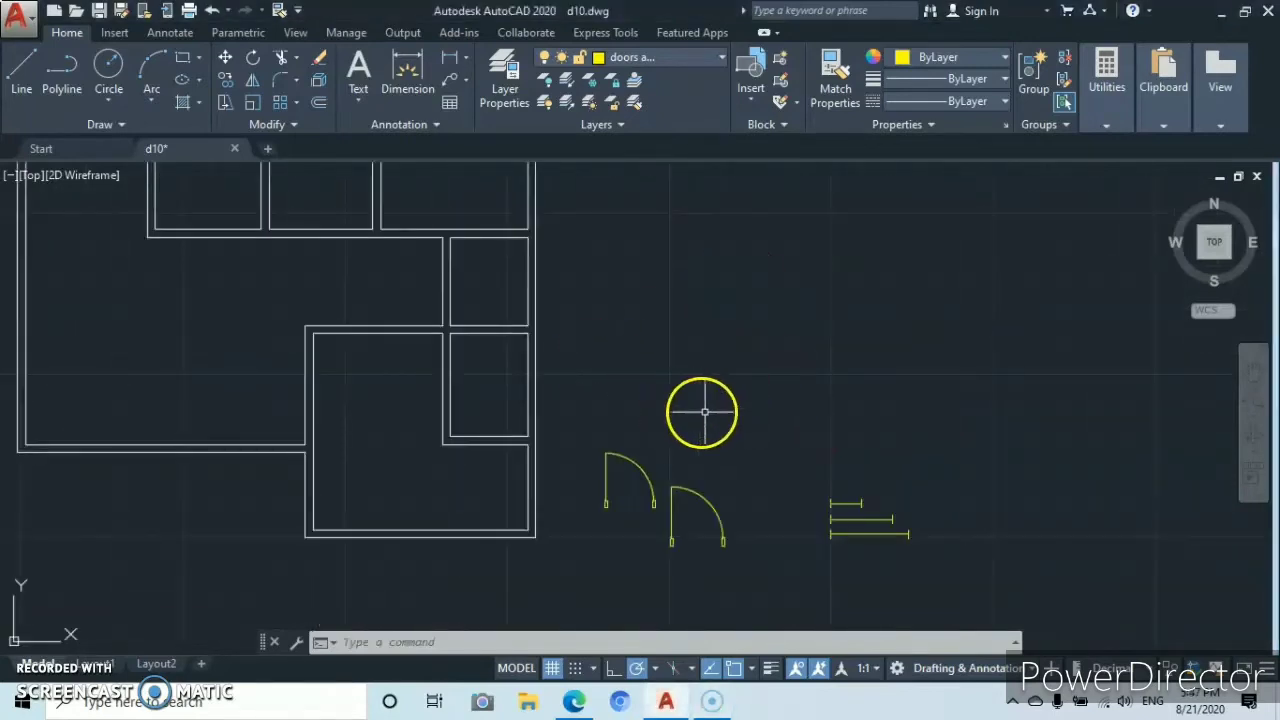
{"action": "scroll", "coordinate": [608, 447], "scroll_direction": "up", "scroll_amount": 2}
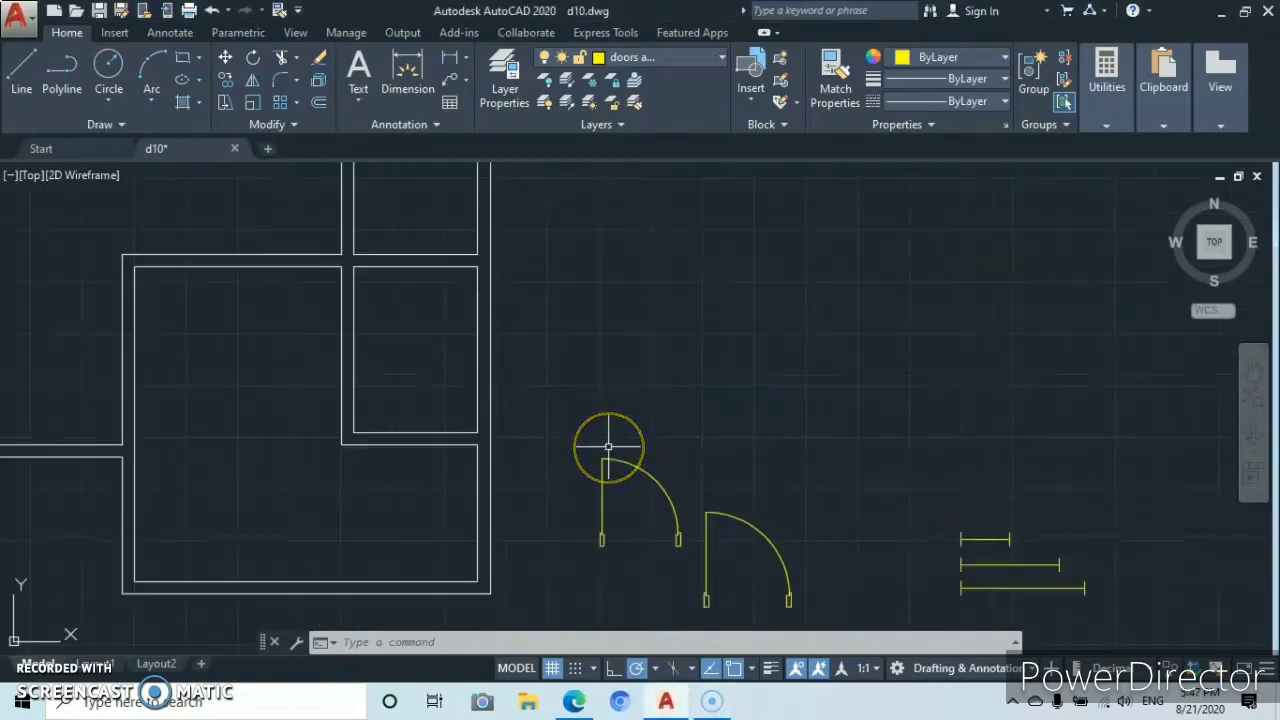
{"action": "middle_click_drag", "start_coordinate": [586, 477], "coordinate": [585, 425]}
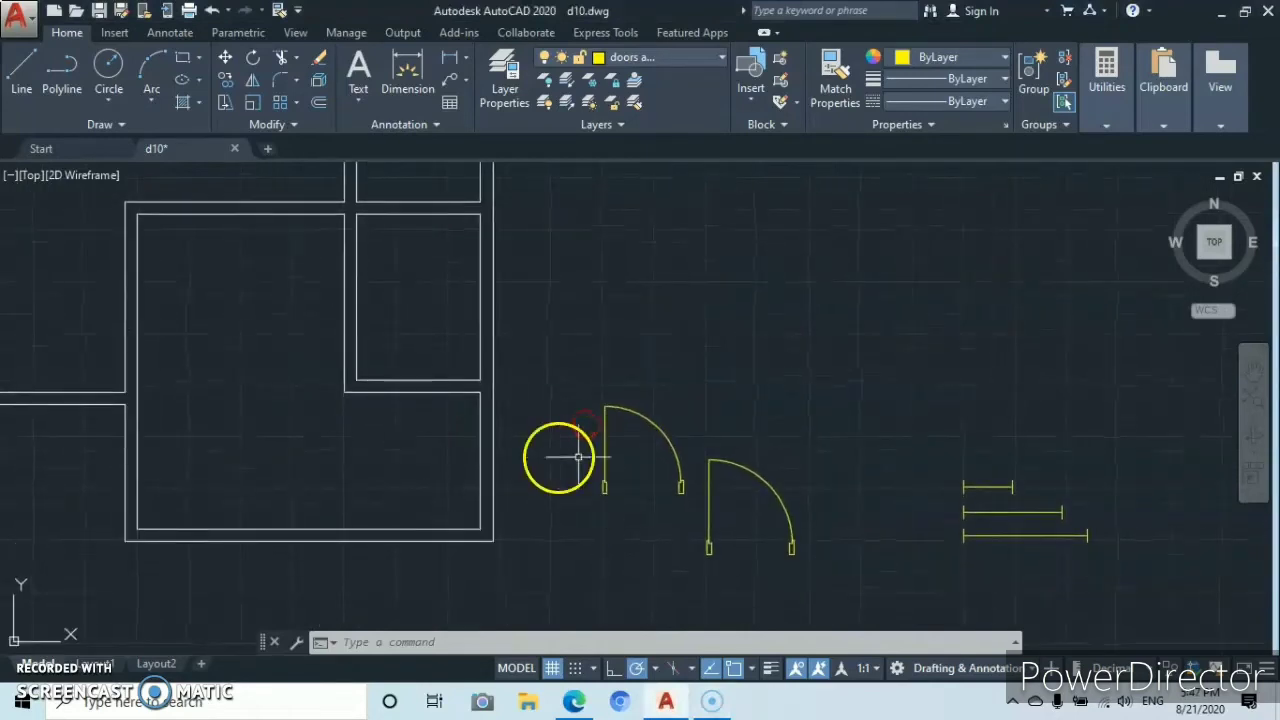
{"action": "left_click", "coordinate": [581, 471]}
{"action": "left_click", "coordinate": [629, 510]}
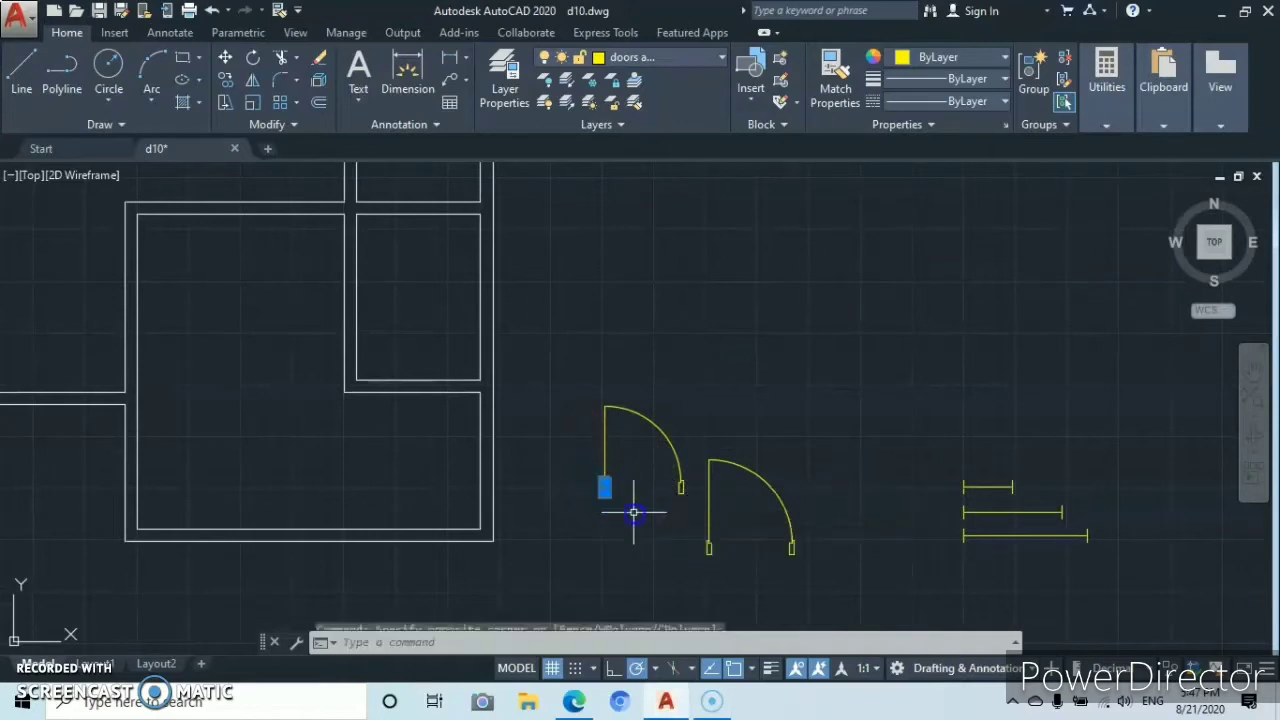
{"action": "right_click", "coordinate": [604, 537]}
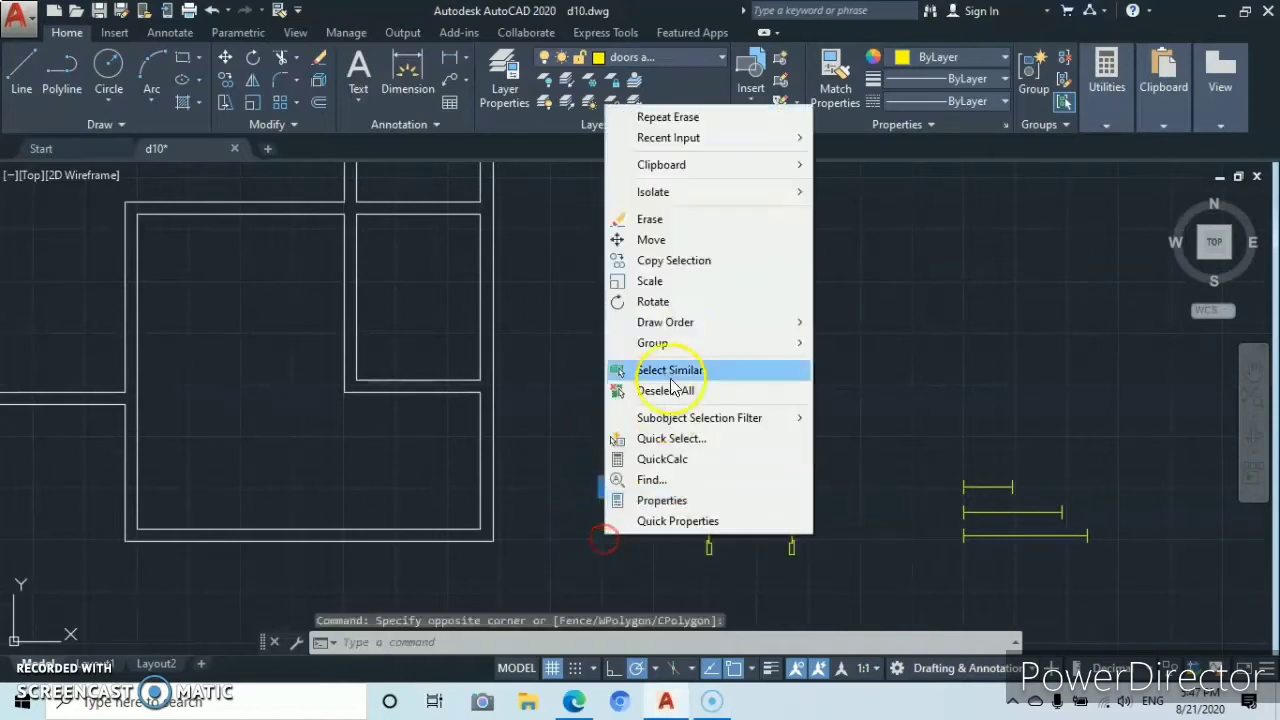
{"action": "left_click", "coordinate": [659, 264]}
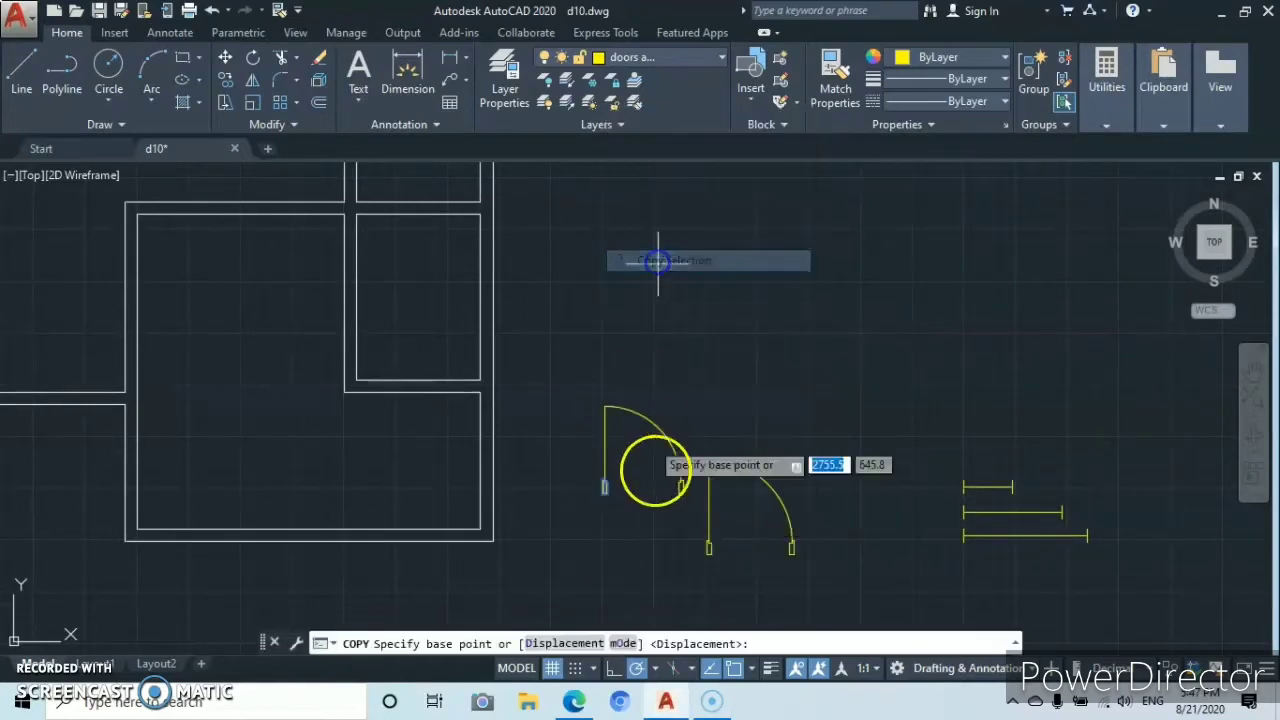
{"action": "left_click", "coordinate": [605, 488]}
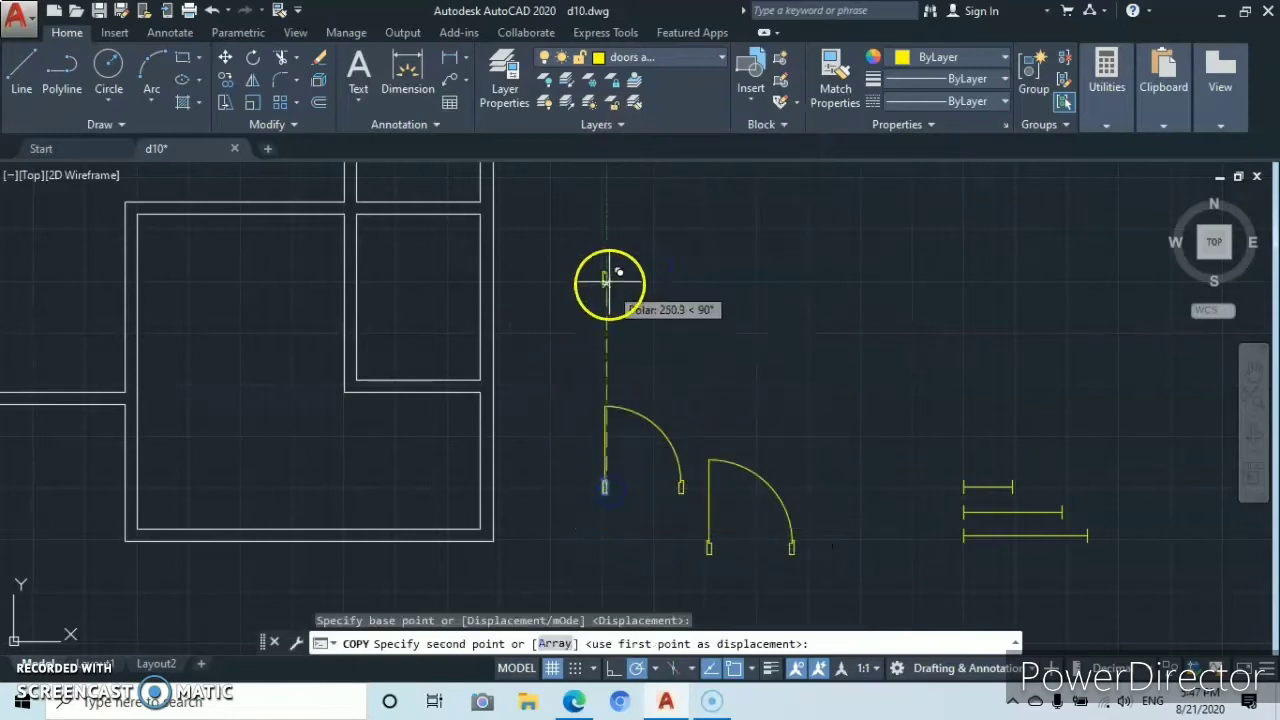
{"action": "left_click", "coordinate": [604, 252]}
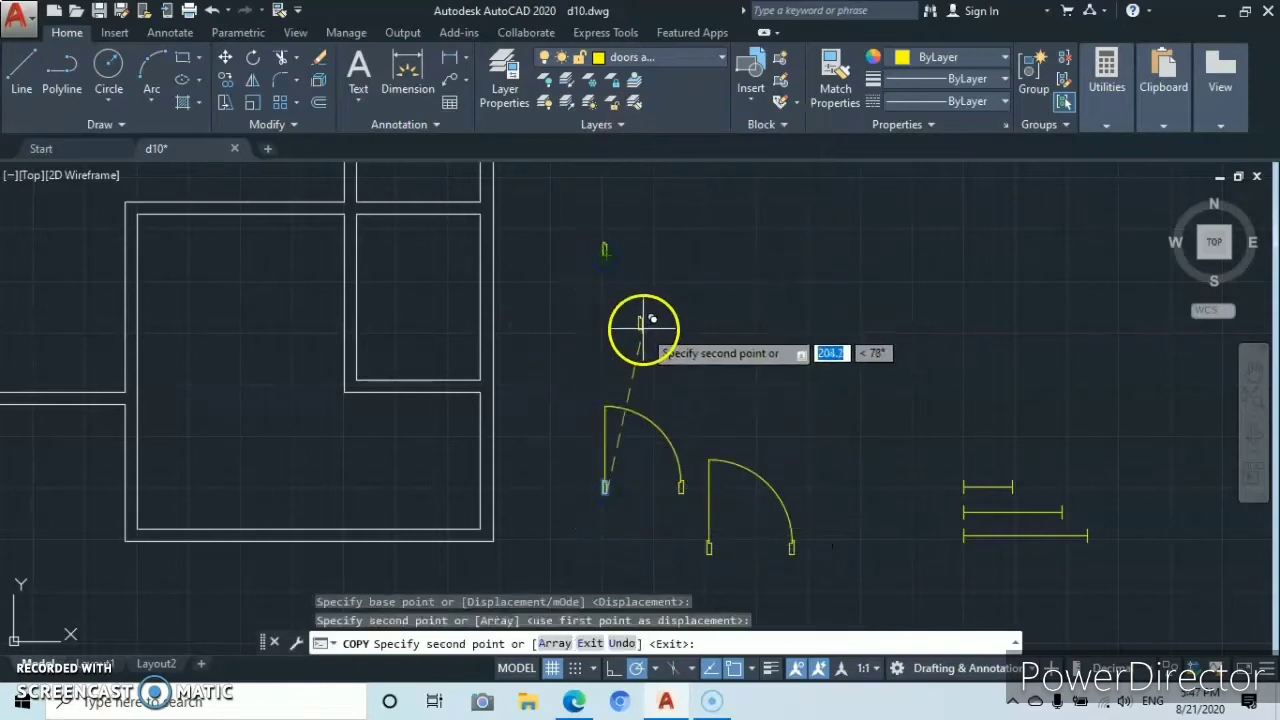
{"action": "key", "text": "Escape"}
{"action": "key", "text": "Escape"}
{"action": "key", "text": "Escape"}
- Mirror the newly copied jamb to its right, keeping the original, as the third door's opposite jamb
{"action": "scroll", "coordinate": [654, 272], "scroll_direction": "up", "scroll_amount": 4}
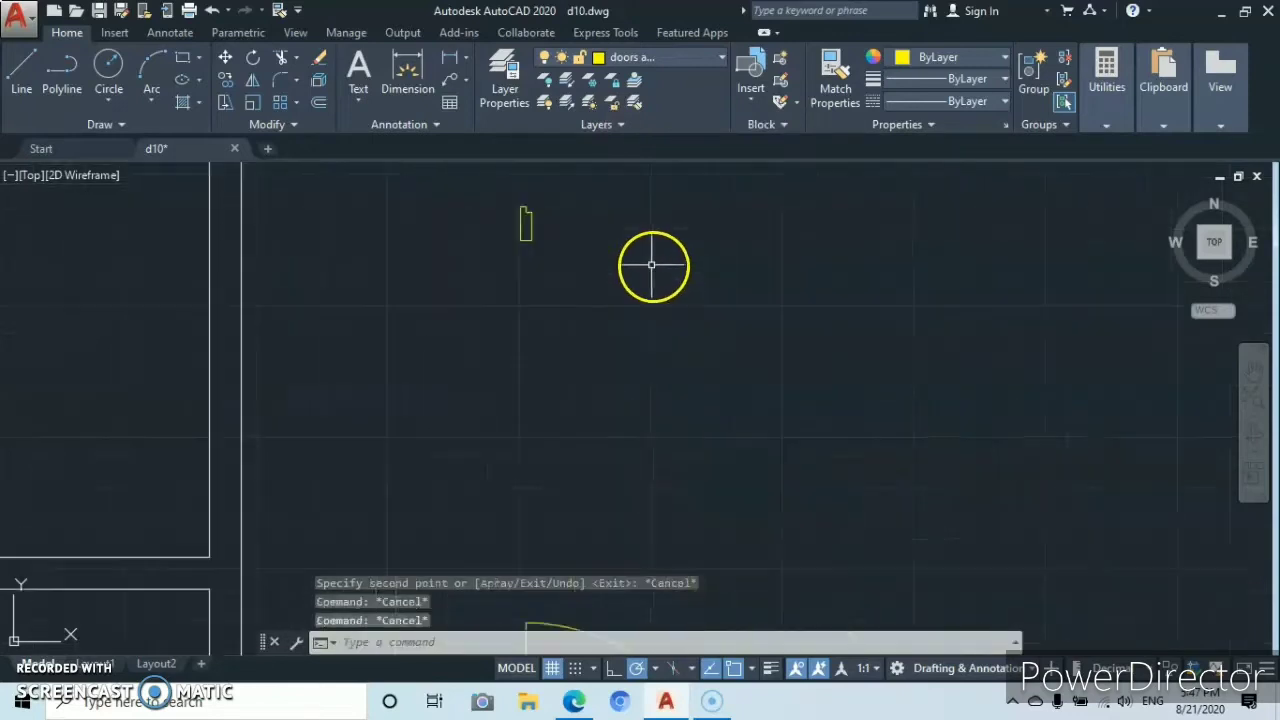
{"action": "middle_click_drag", "start_coordinate": [596, 229], "coordinate": [694, 380]}
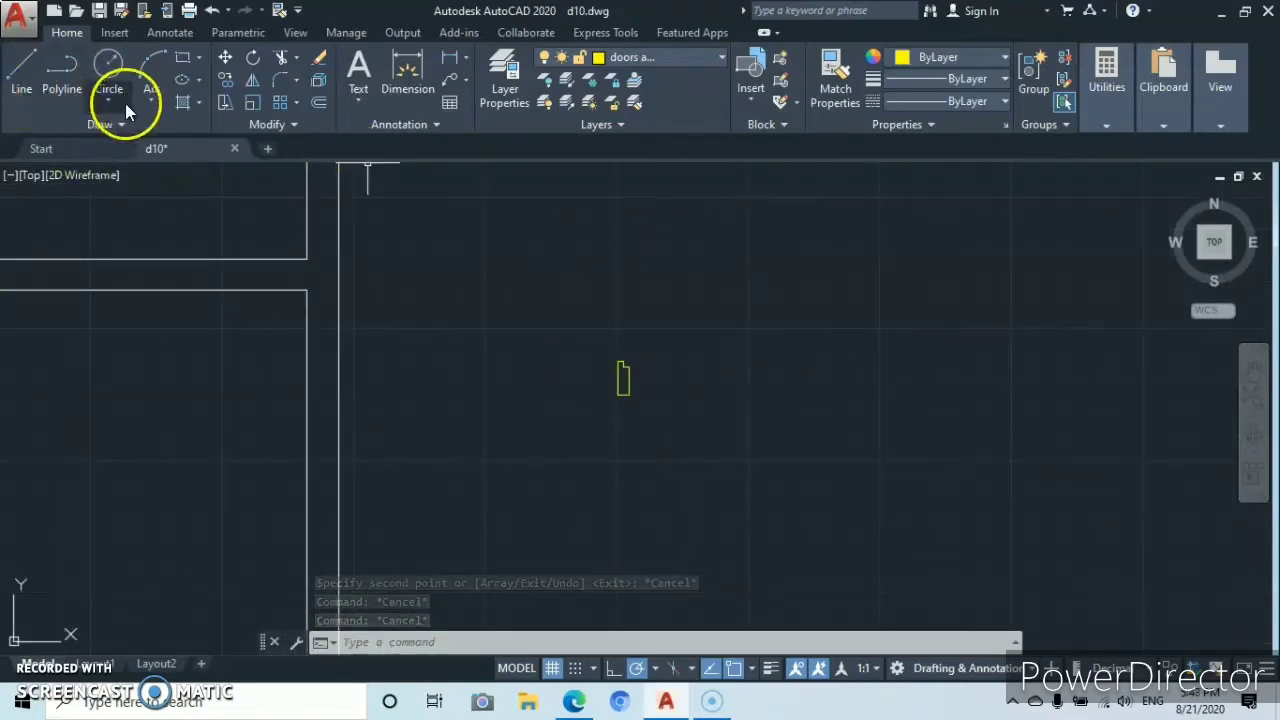
{"action": "left_click", "coordinate": [254, 80]}
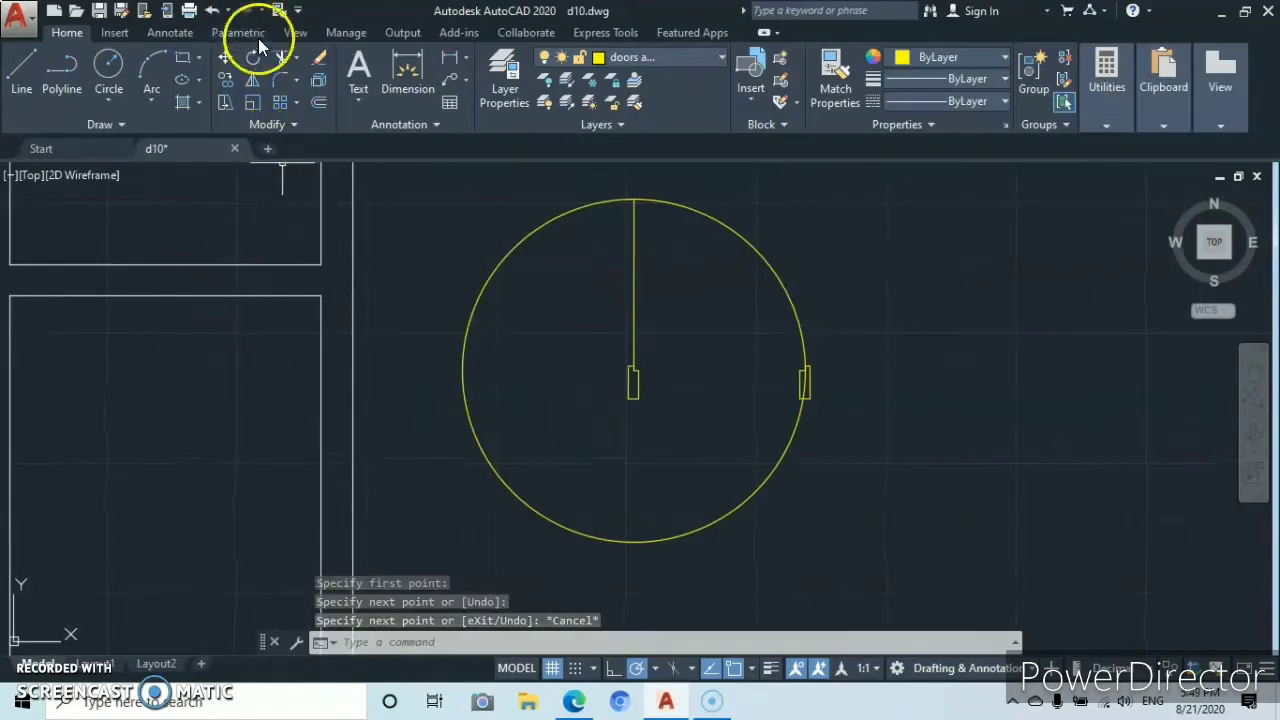
- Trim the third door's circle down to the quarter-circle swing arc between the door leaf and the opposite jamb
{"action": "left_click", "coordinate": [281, 57]}
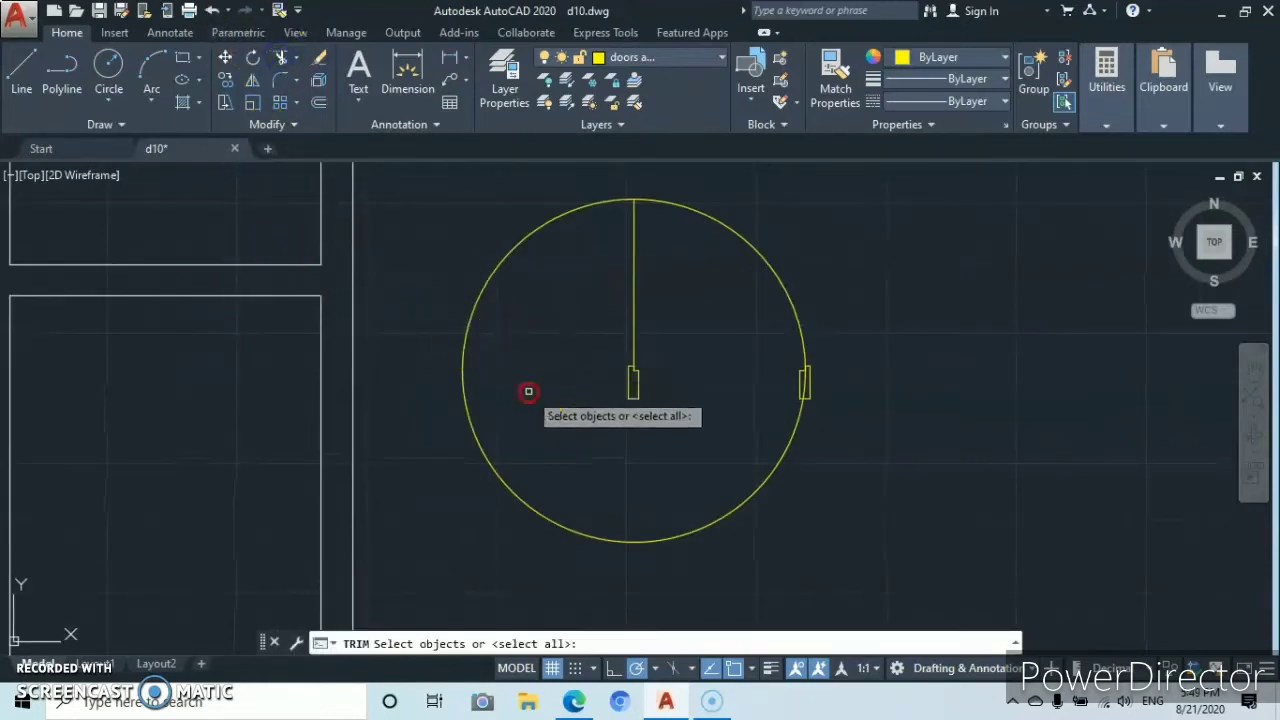
{"action": "key", "text": "Return"}
{"action": "left_click", "coordinate": [484, 281]}
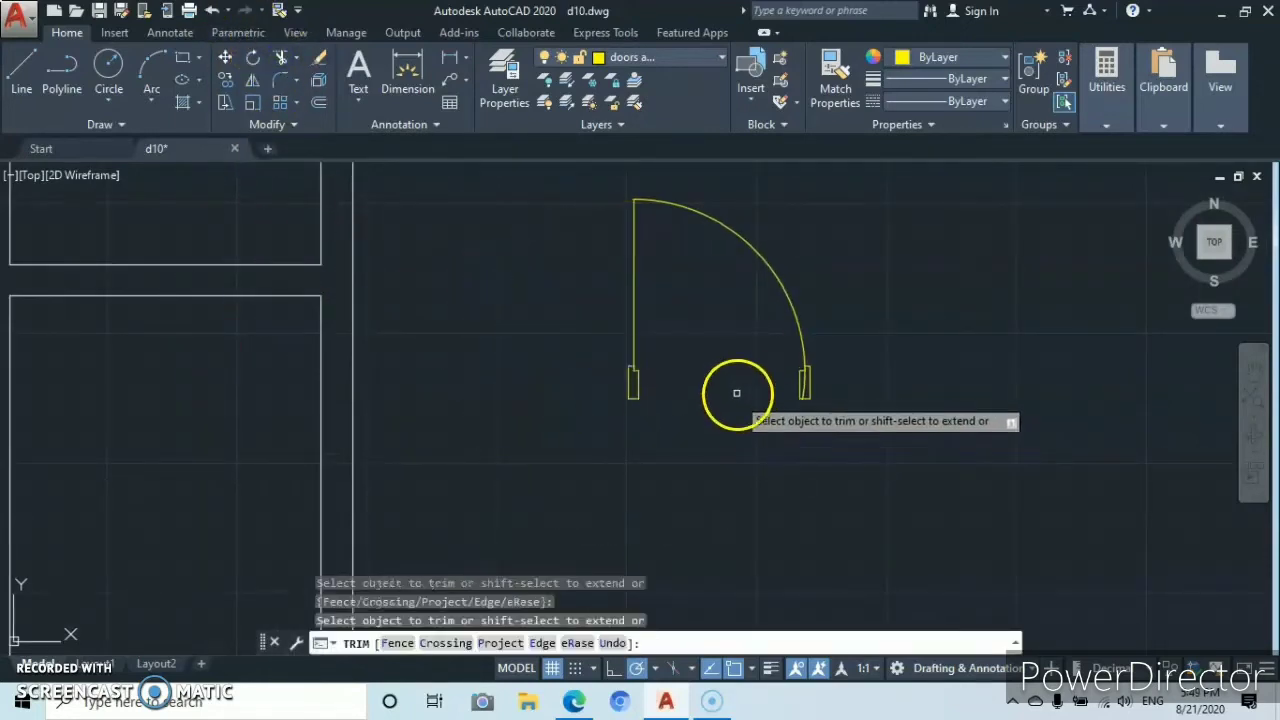
{"action": "scroll", "coordinate": [737, 393], "scroll_direction": "up", "scroll_amount": 4}
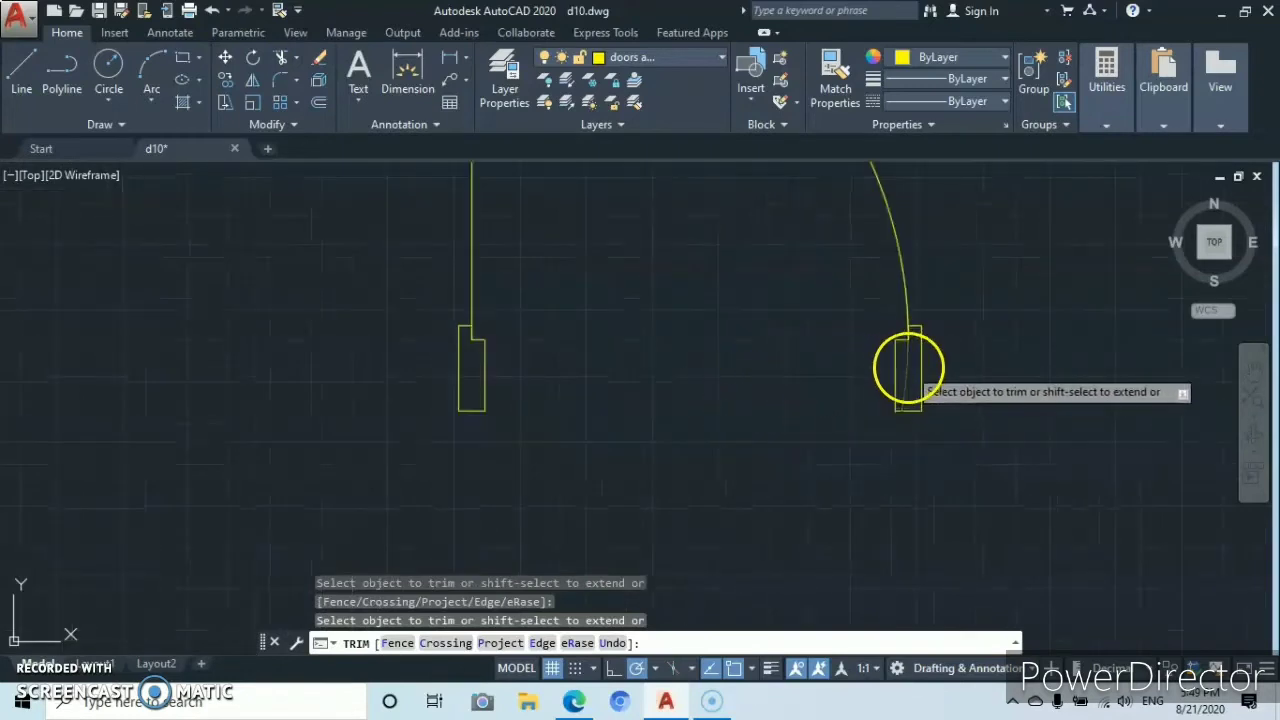
{"action": "scroll", "coordinate": [714, 409], "scroll_direction": "down", "scroll_amount": 8}
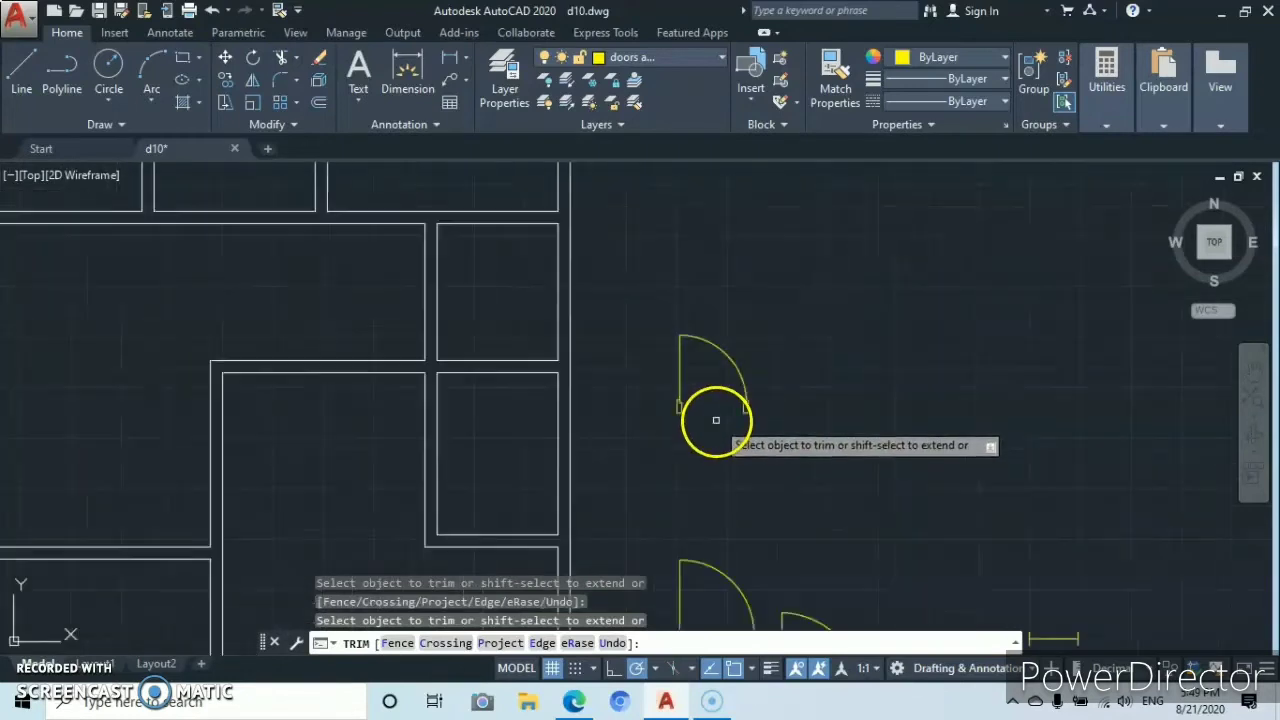
{"action": "middle_click_drag", "start_coordinate": [680, 443], "coordinate": [706, 343]}
{"action": "middle_click_drag", "start_coordinate": [794, 403], "coordinate": [697, 411]}
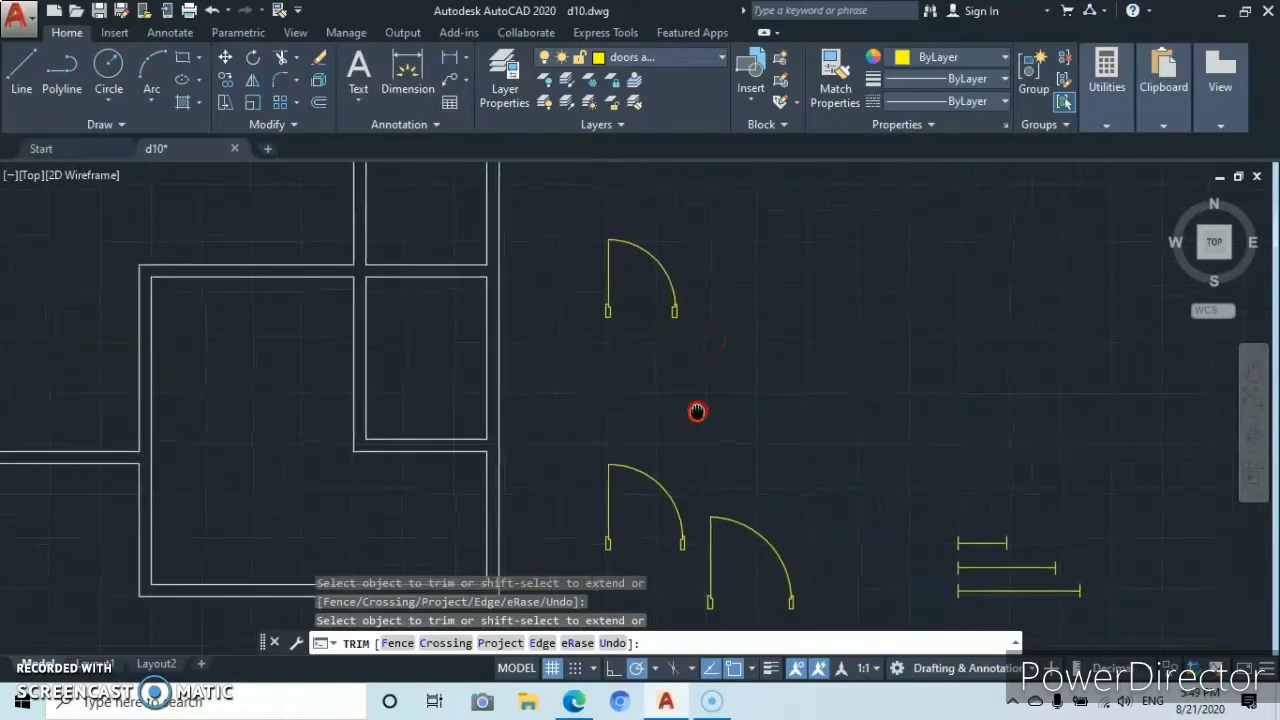
{"action": "key", "text": "Escape"}
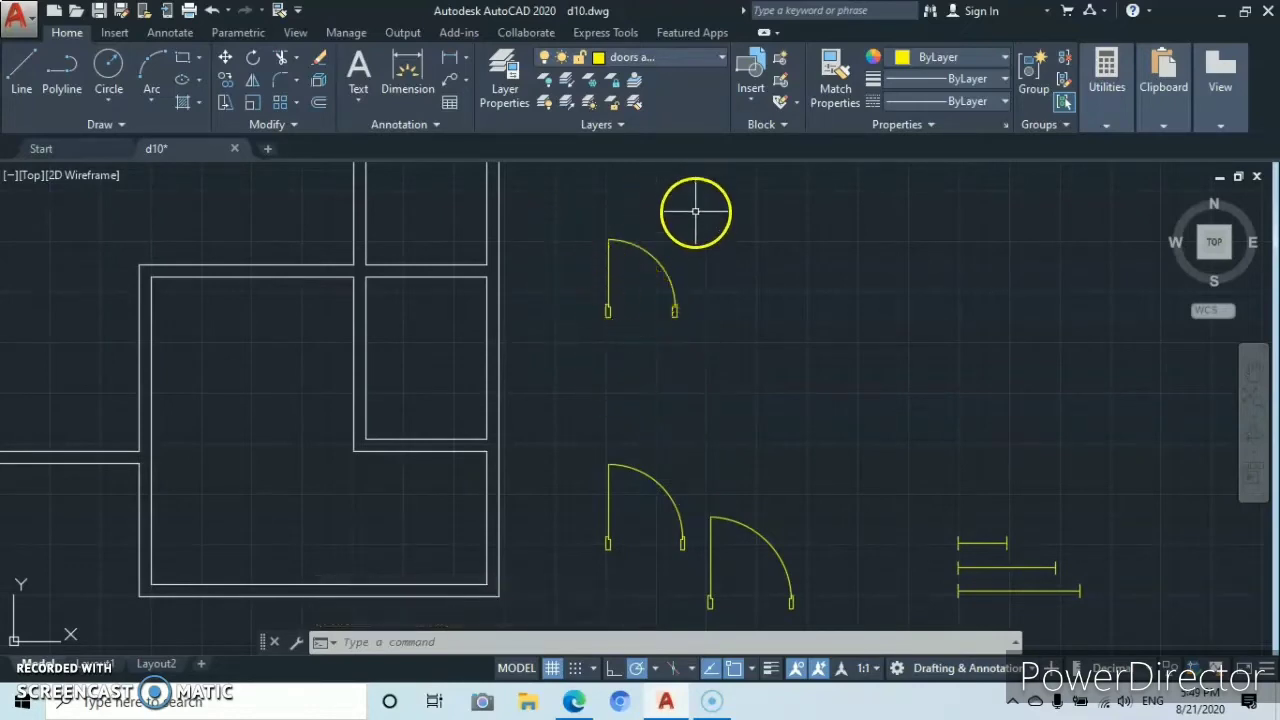
- Convert all objects of the uppermost door symbol into a block named w1 and check that it selects as one object
{"action": "left_click", "coordinate": [578, 205]}
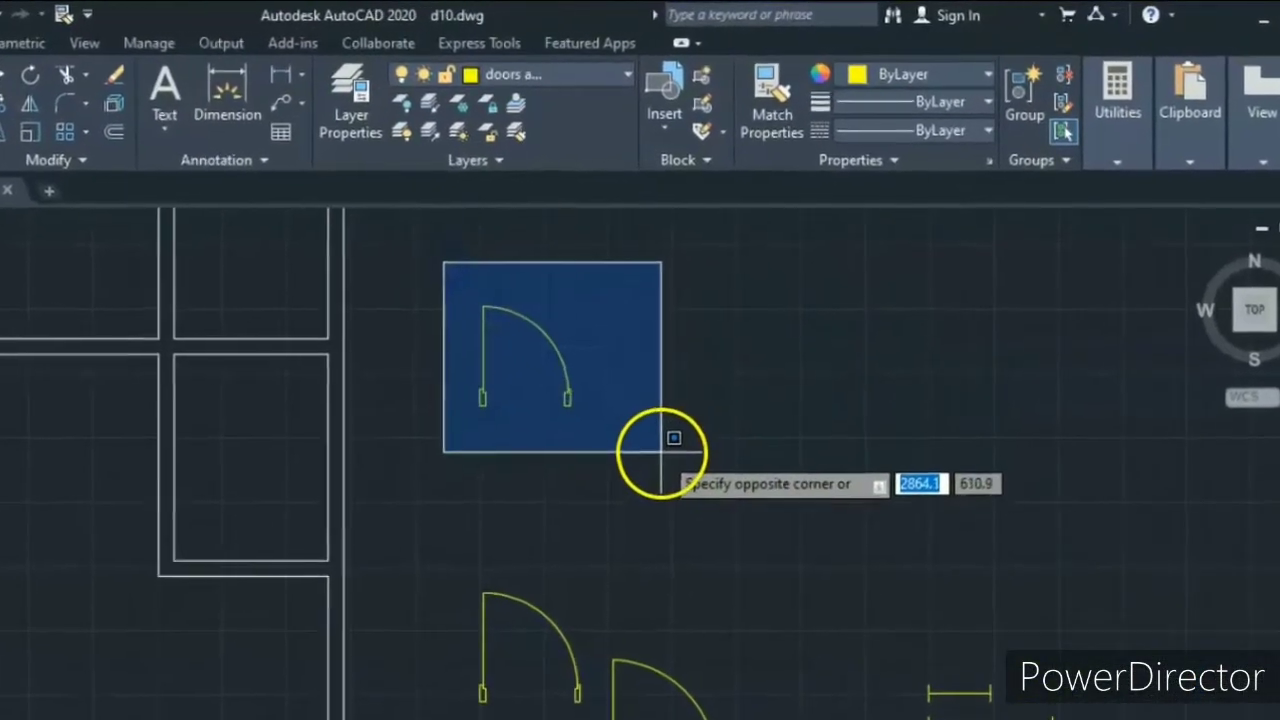
{"action": "left_click", "coordinate": [672, 420]}
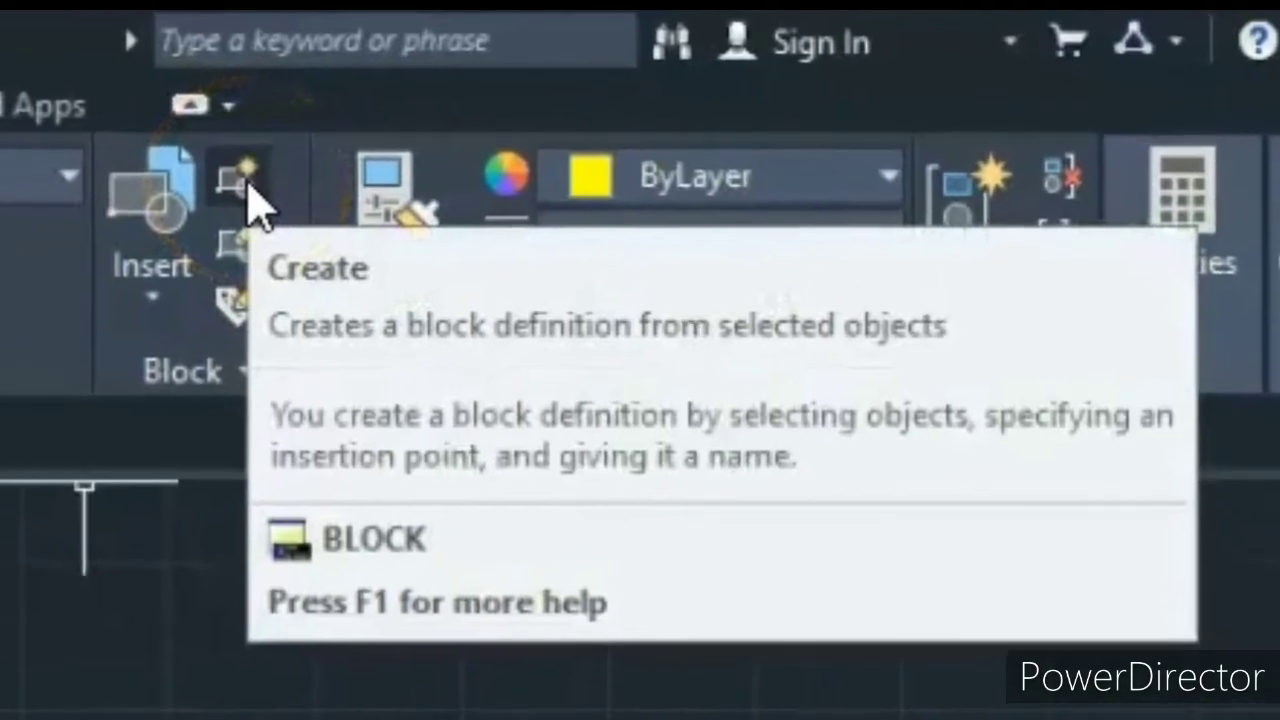
{"action": "left_click", "coordinate": [266, 184]}
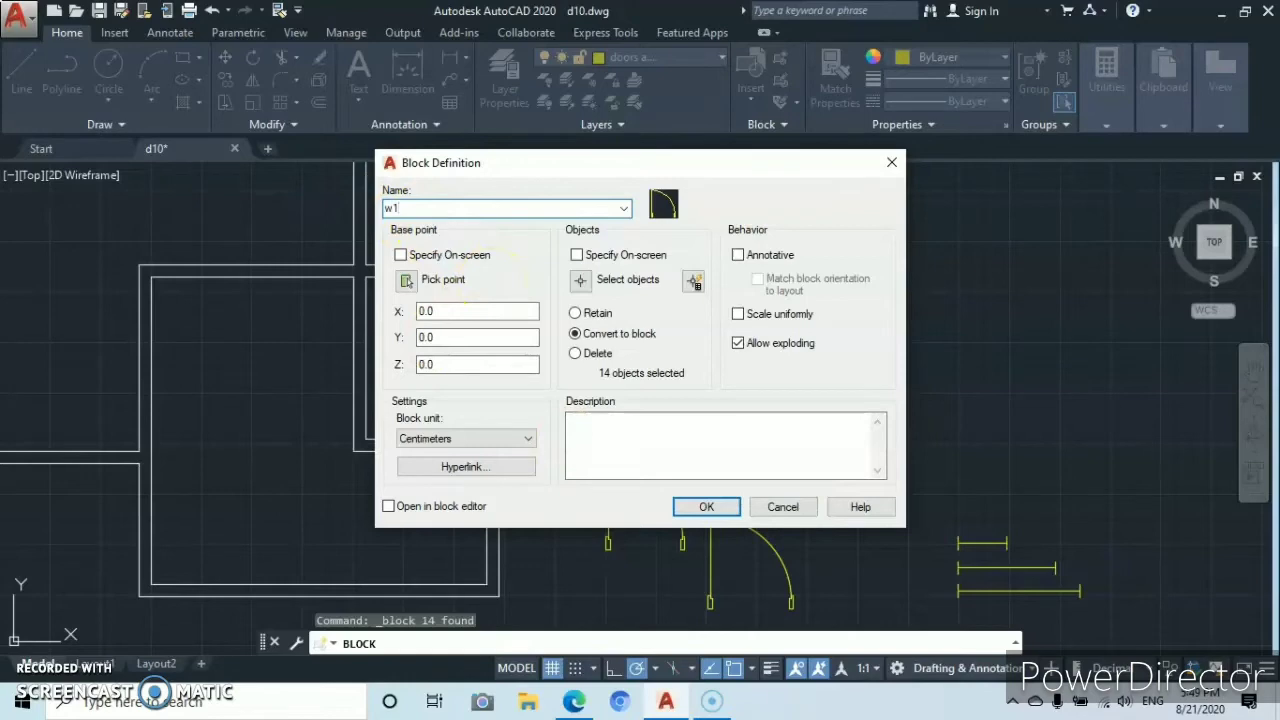
{"action": "left_click", "coordinate": [705, 508]}
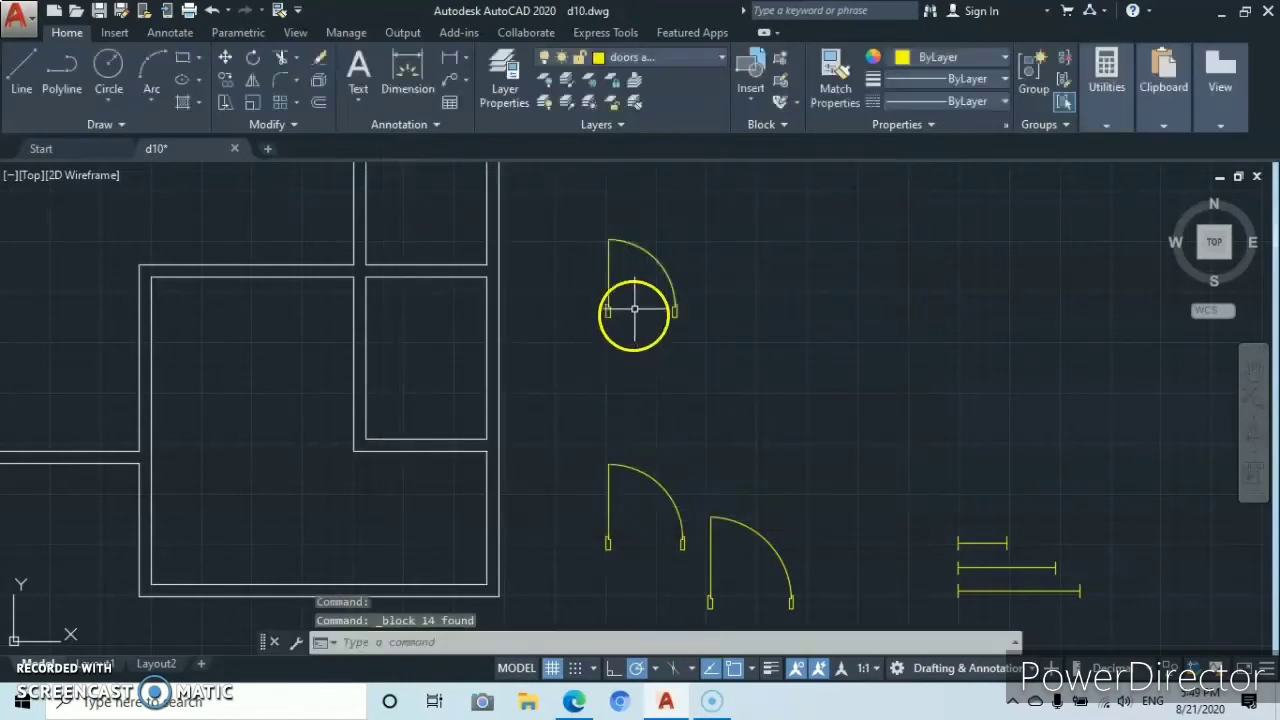
{"action": "left_click", "coordinate": [660, 265]}
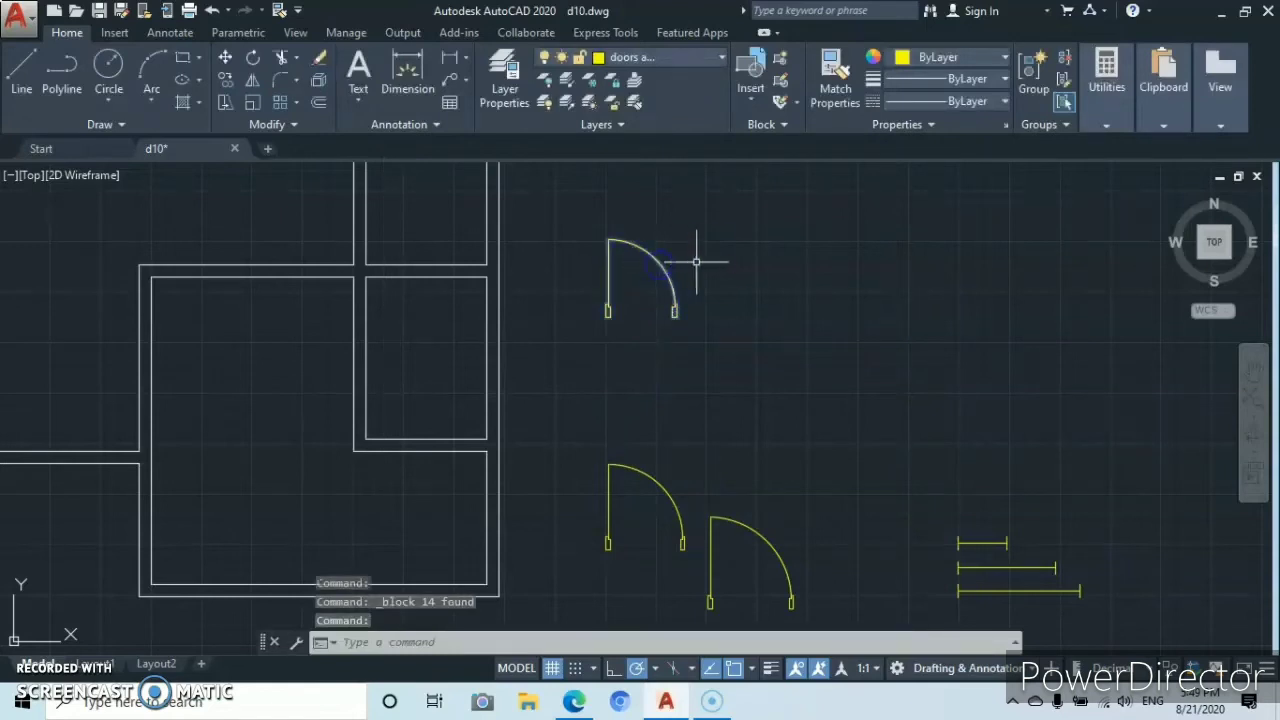
{"action": "key", "text": "Escape"}
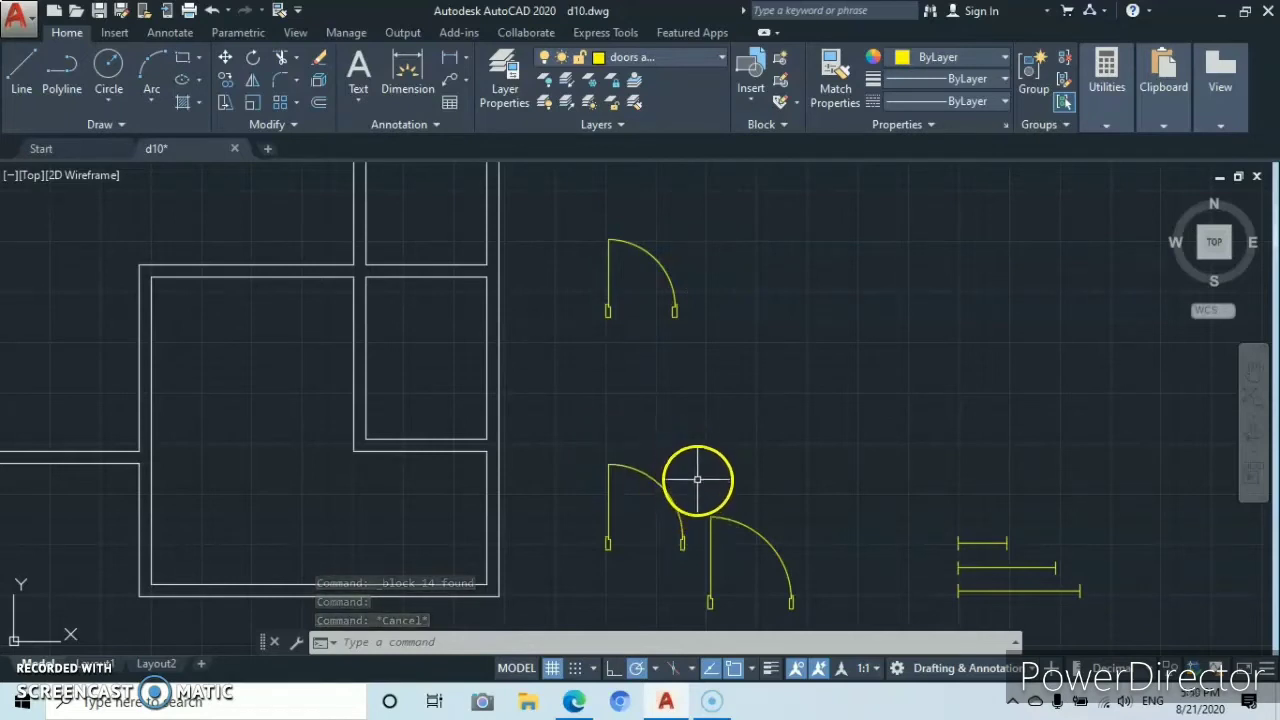
- Convert the door symbol directly below the w1 door into a block named w2
{"action": "left_click", "coordinate": [699, 512]}
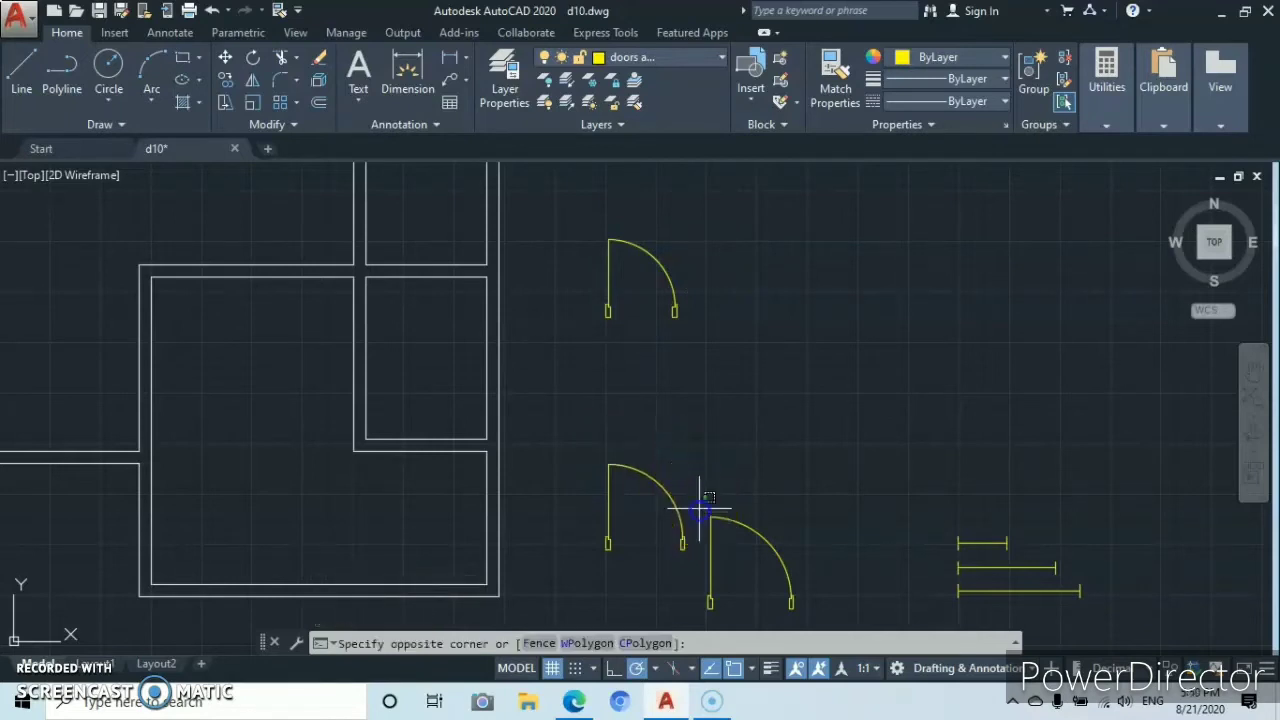
{"action": "left_click", "coordinate": [578, 563]}
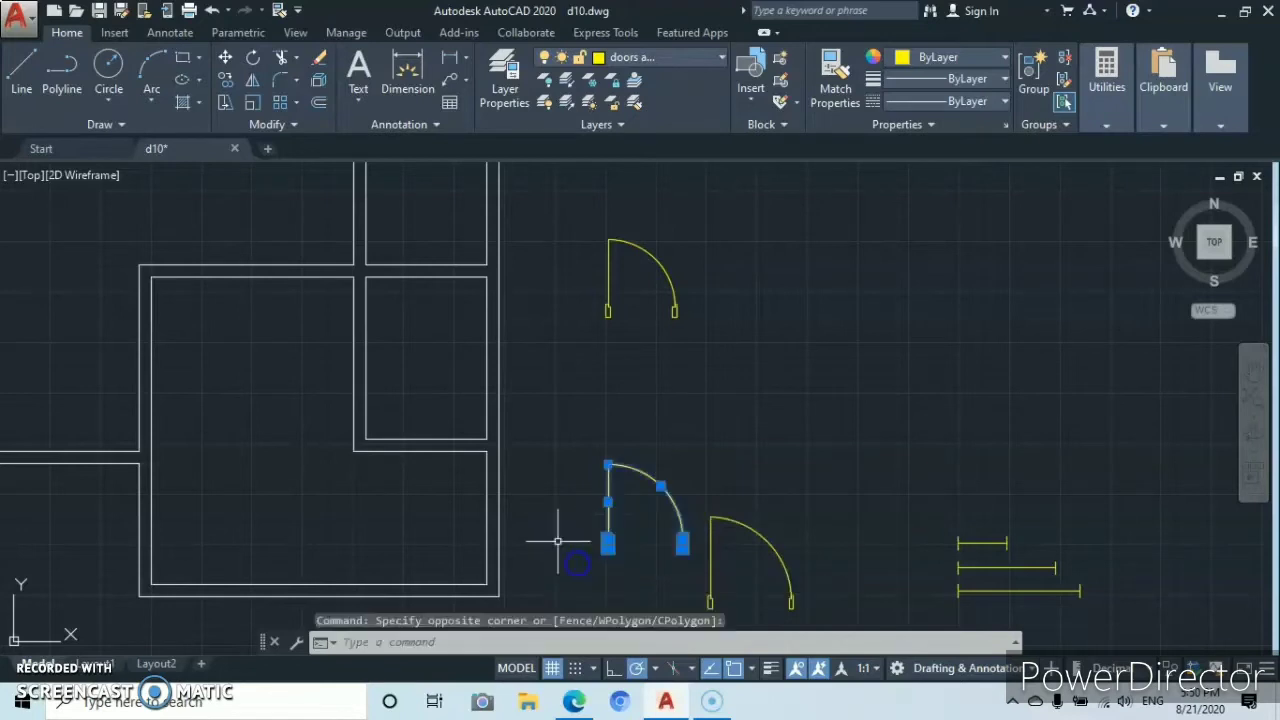
{"action": "left_click", "coordinate": [781, 60]}
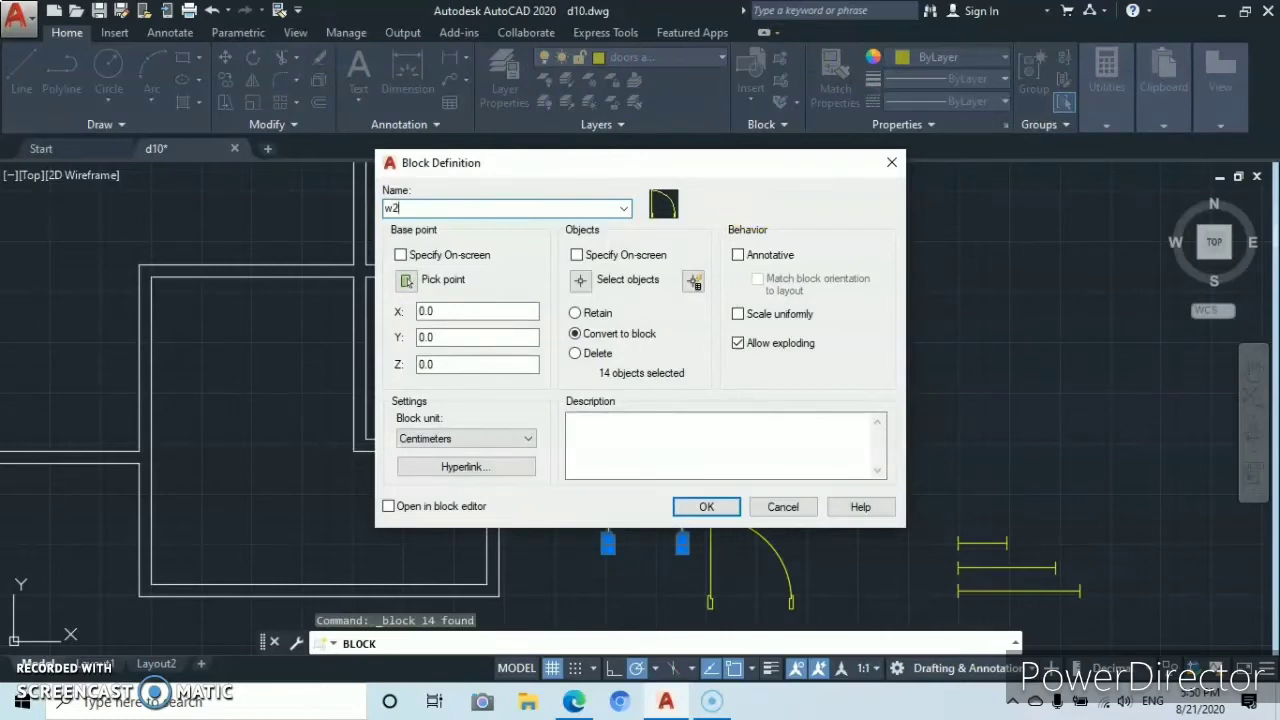
{"action": "key", "text": "Return"}
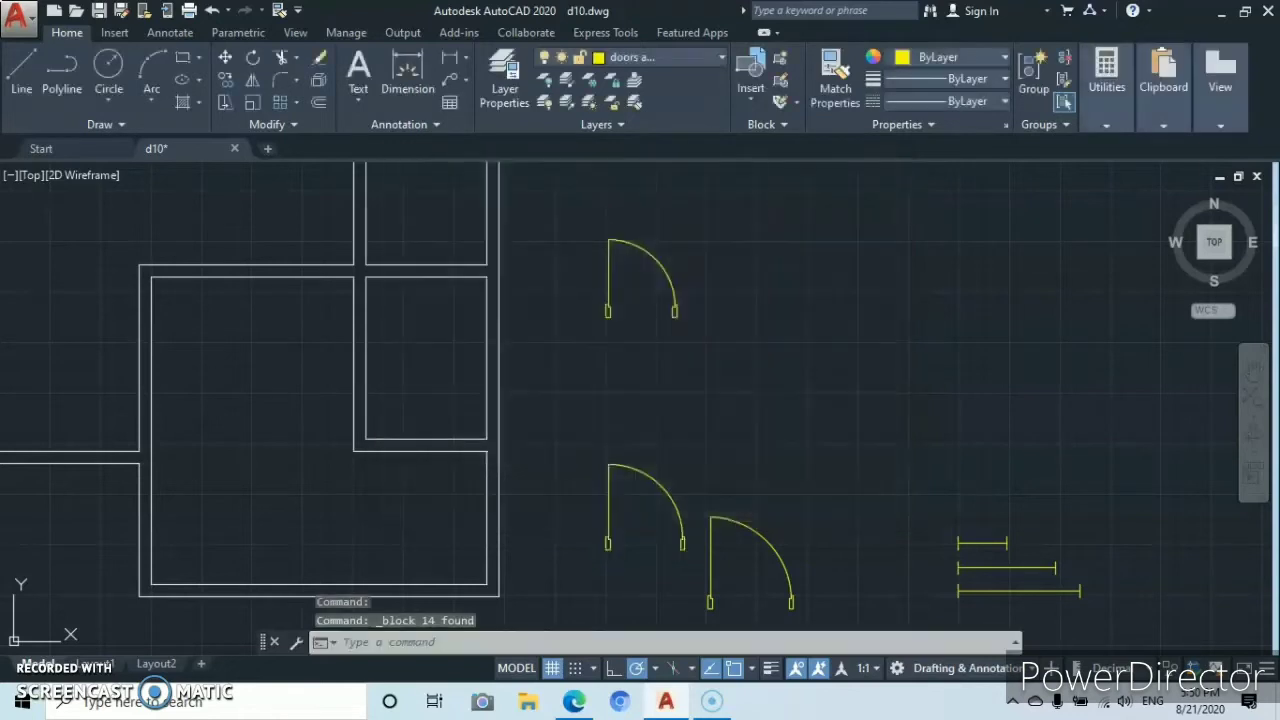
- Convert the remaining, widest door symbol into a block named w3
{"action": "left_click", "coordinate": [817, 562]}
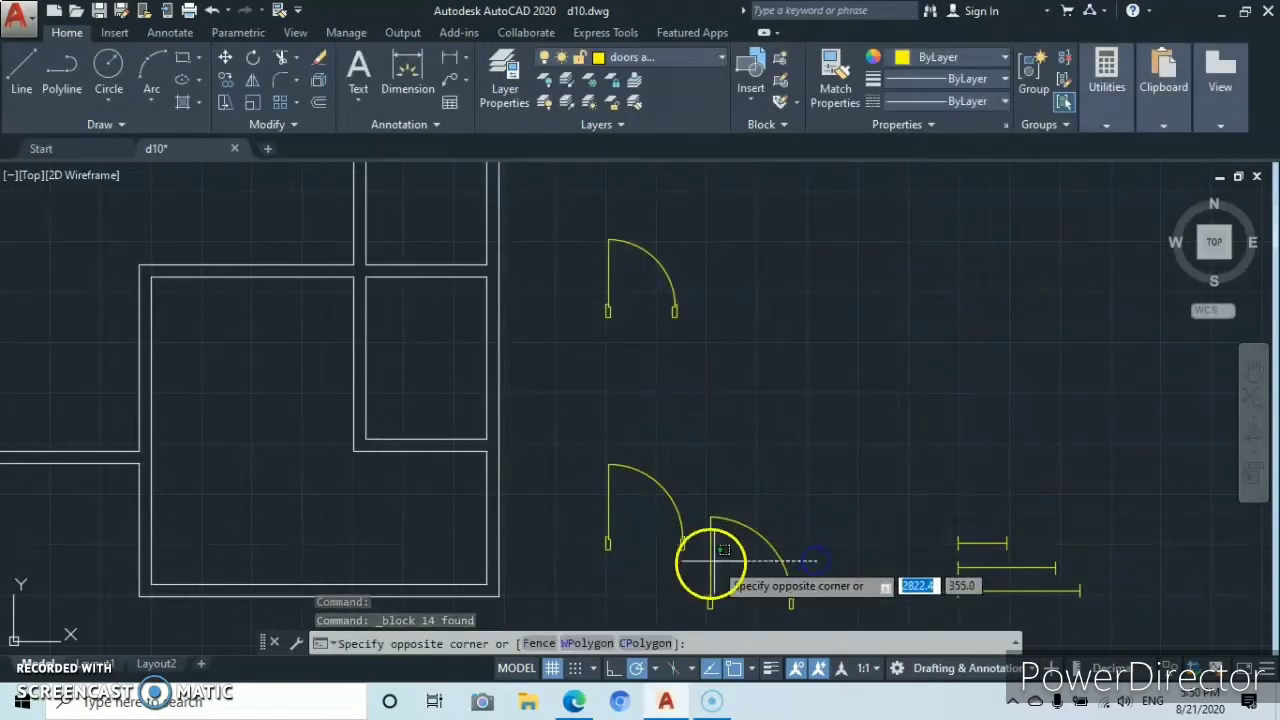
{"action": "left_click", "coordinate": [661, 620]}
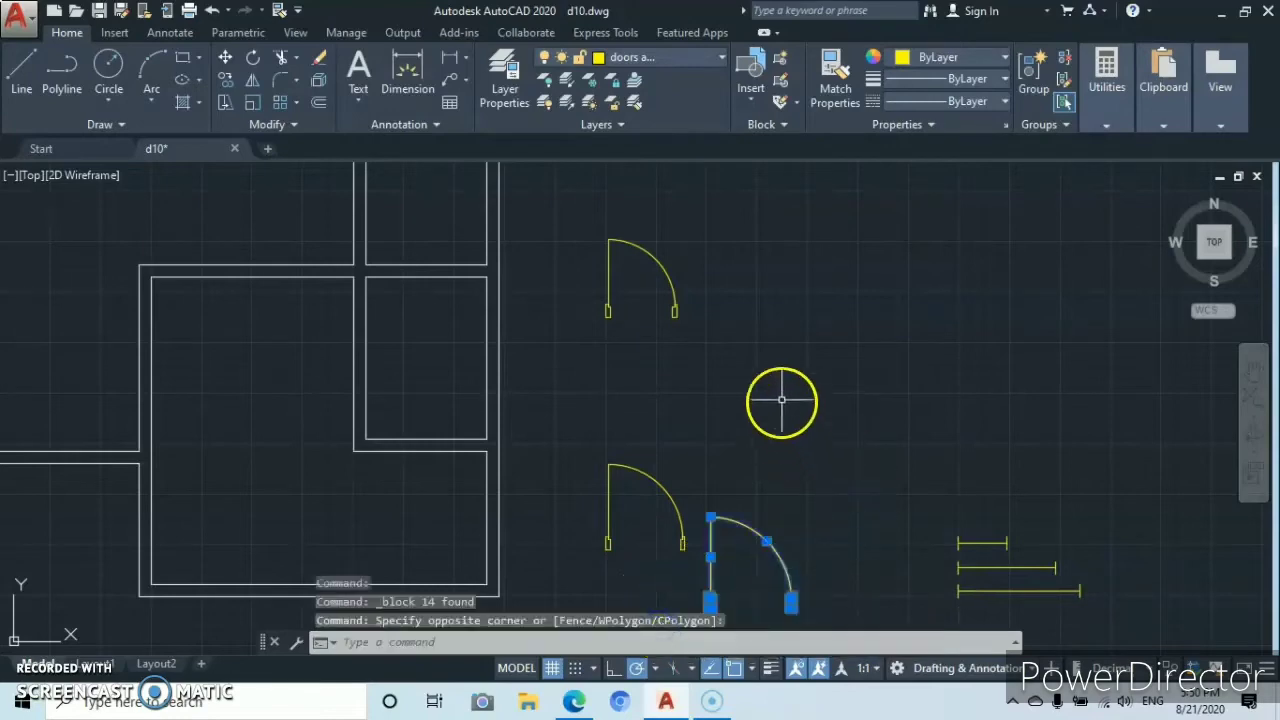
{"action": "left_click", "coordinate": [783, 56]}
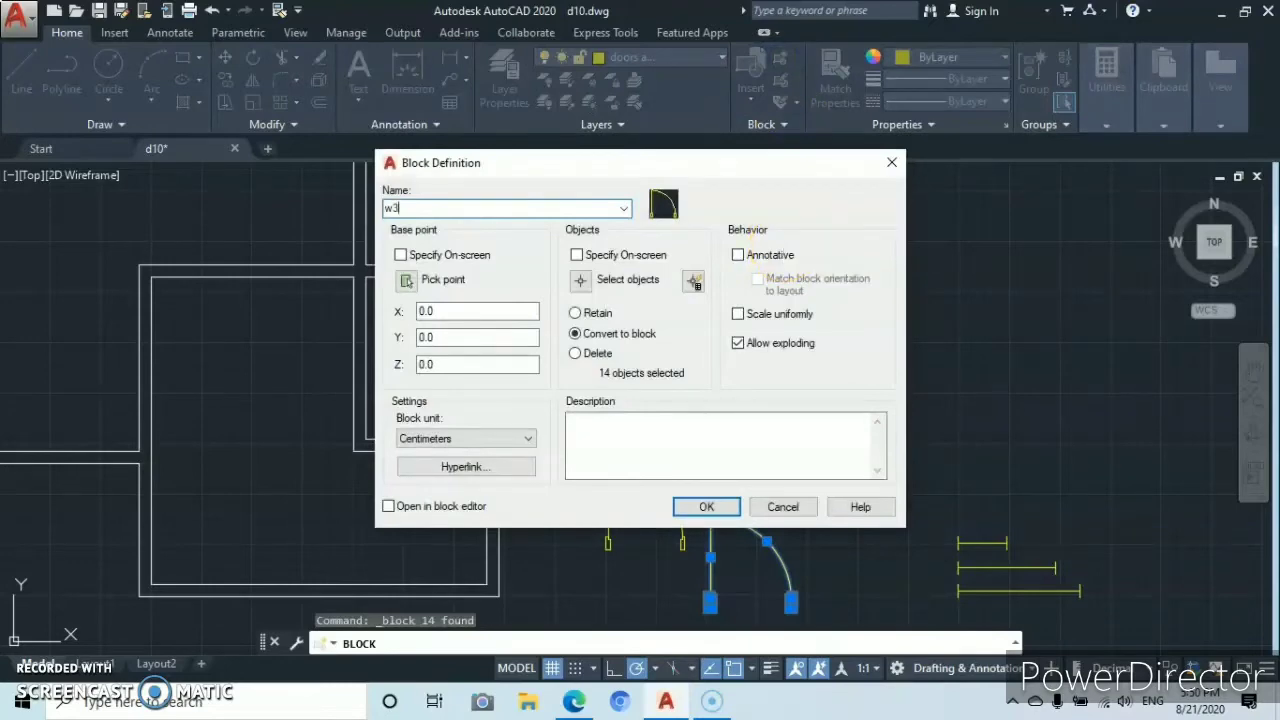
{"action": "left_click", "coordinate": [707, 507]}
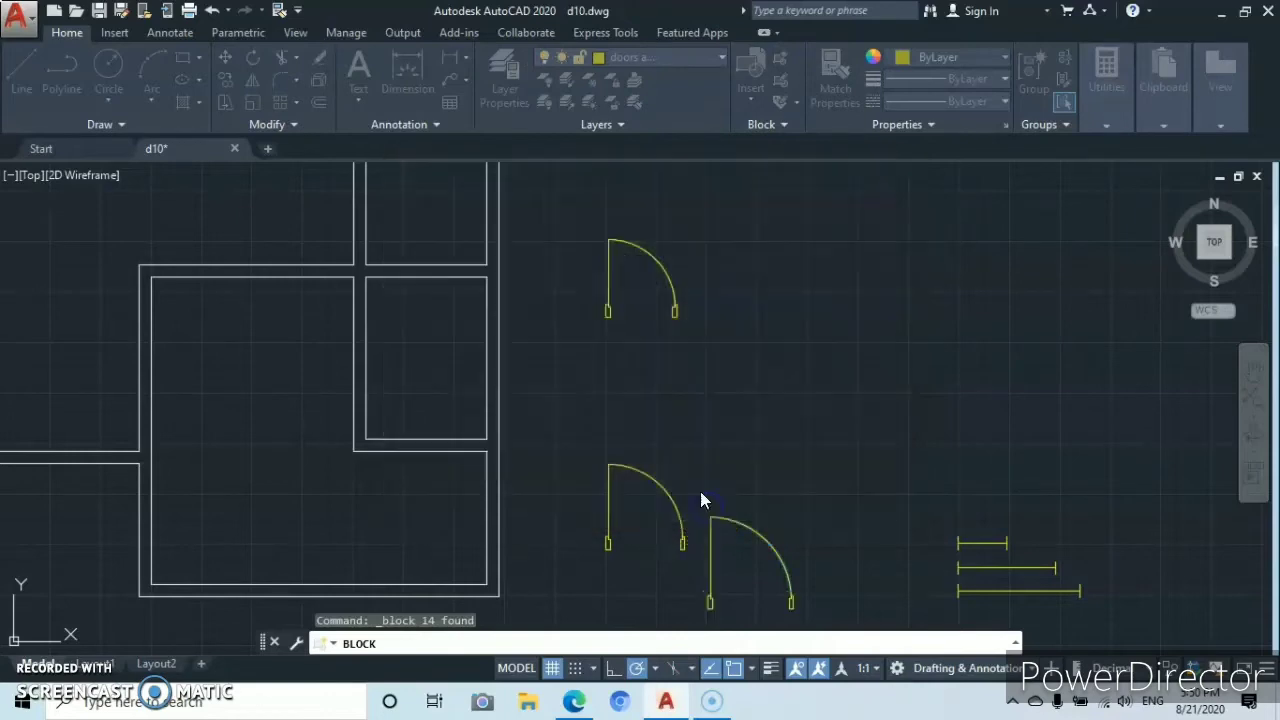
- Convert the shortest opening symbol, its horizontal line and both end lines, into a block named d1
{"action": "mouse_move", "coordinate": [866, 538]}
{"action": "middle_mouse_down"}
{"action": "mouse_move", "coordinate": [802, 425]}
{"action": "mouse_move", "coordinate": [737, 357]}
{"action": "middle_mouse_up"}
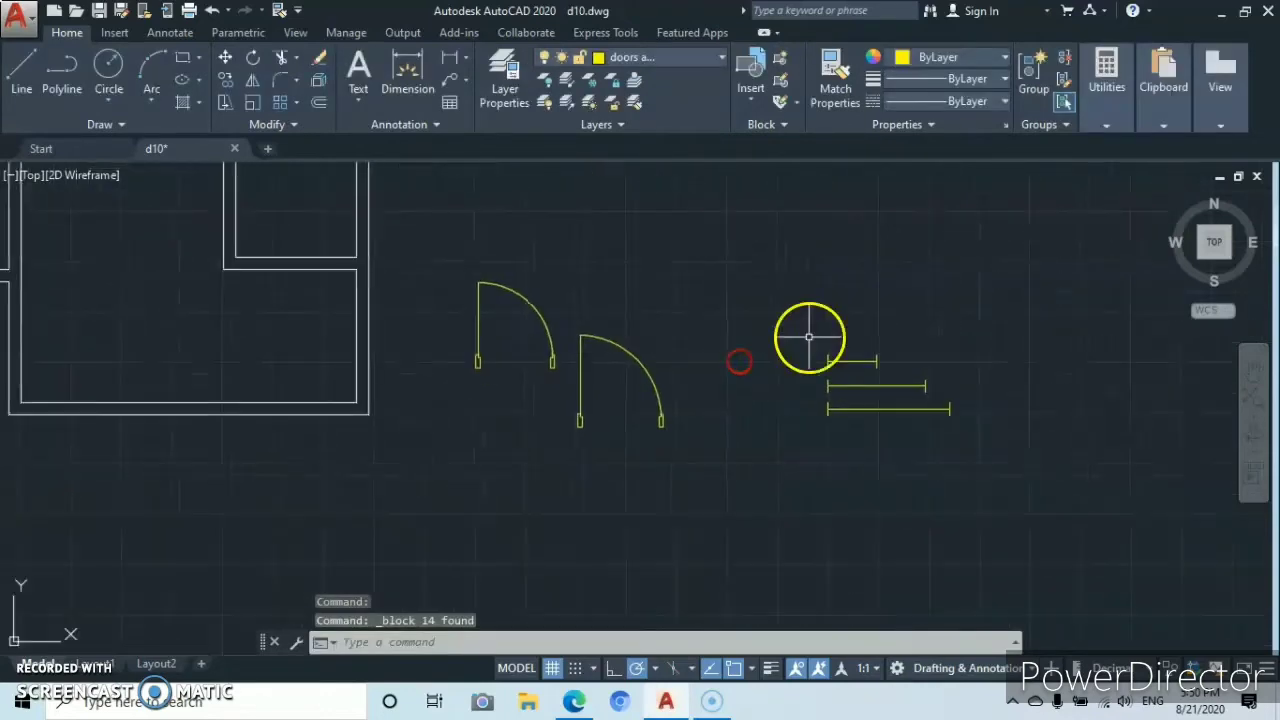
{"action": "scroll", "coordinate": [815, 345], "scroll_direction": "up", "scroll_amount": 3}
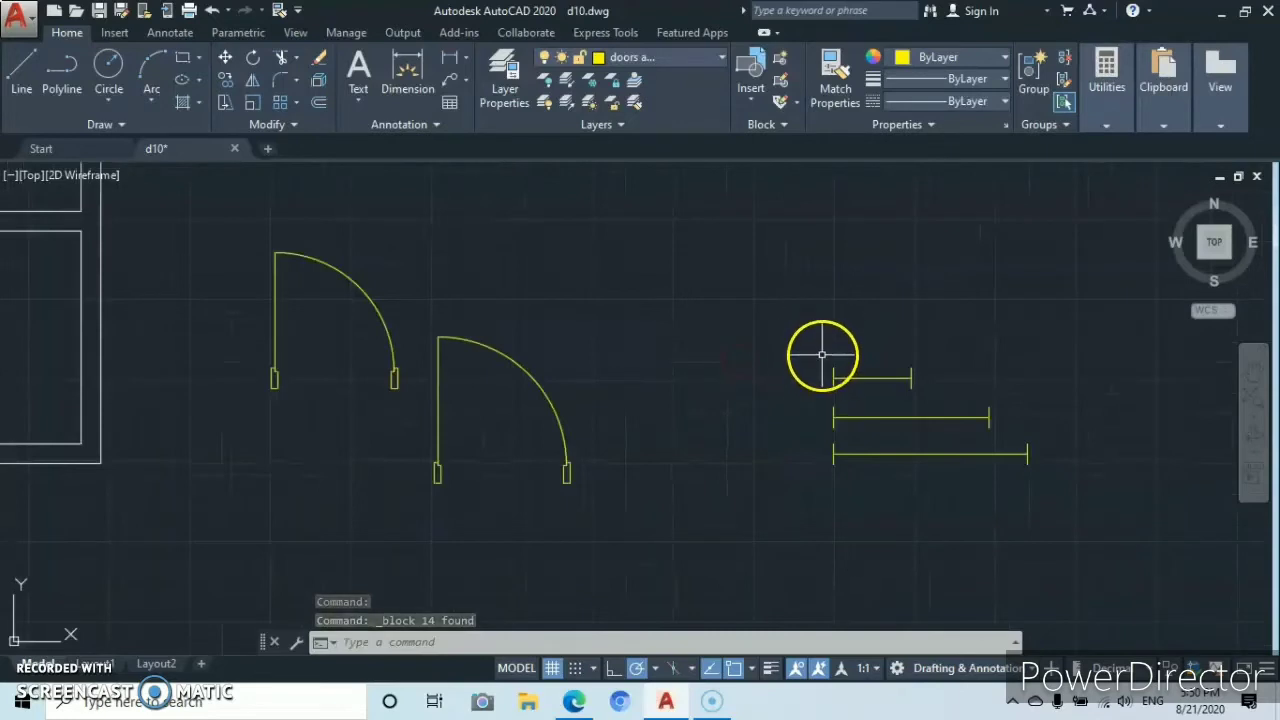
{"action": "left_click", "coordinate": [822, 357]}
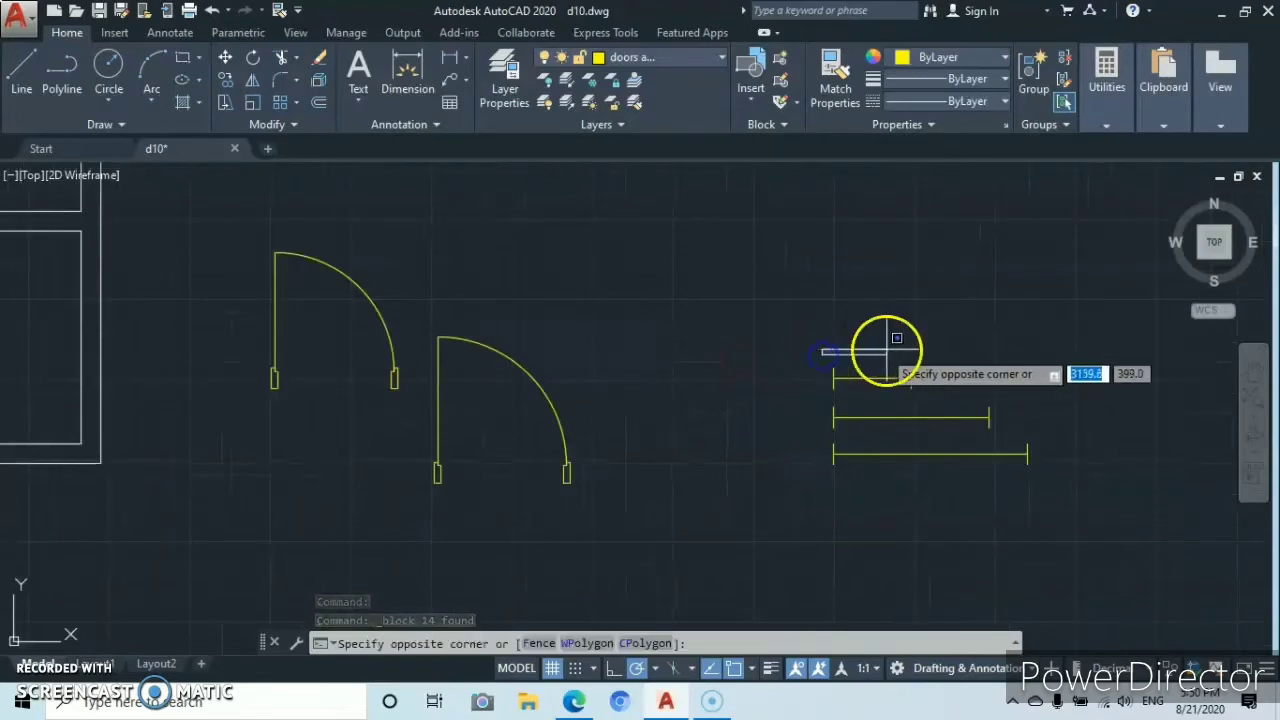
{"action": "left_click", "coordinate": [936, 391]}
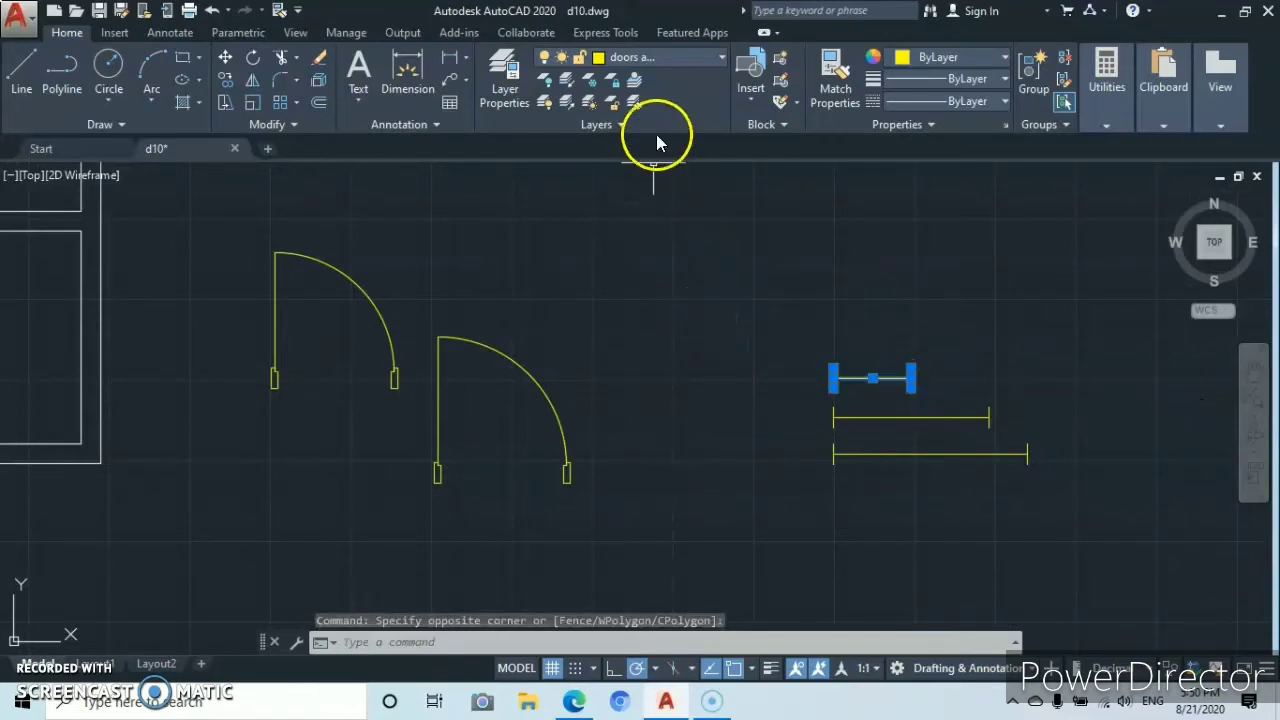
{"action": "left_click", "coordinate": [781, 62]}
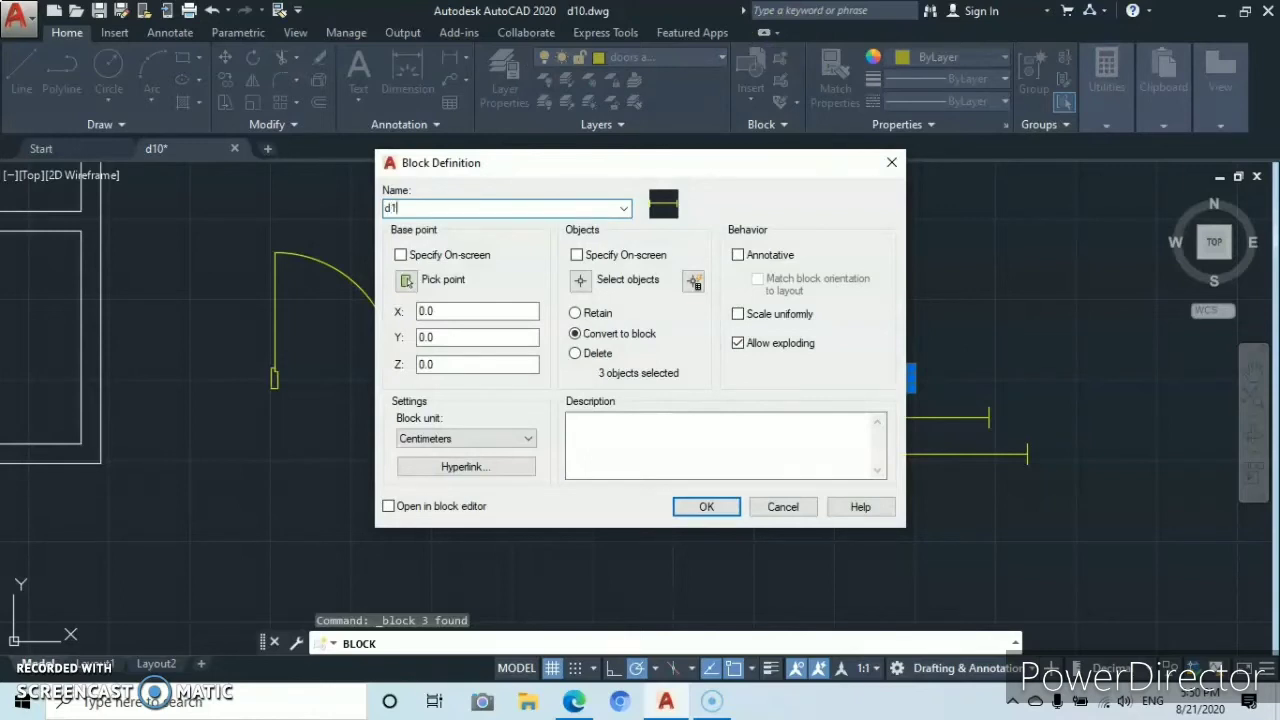
{"action": "left_click", "coordinate": [709, 508]}
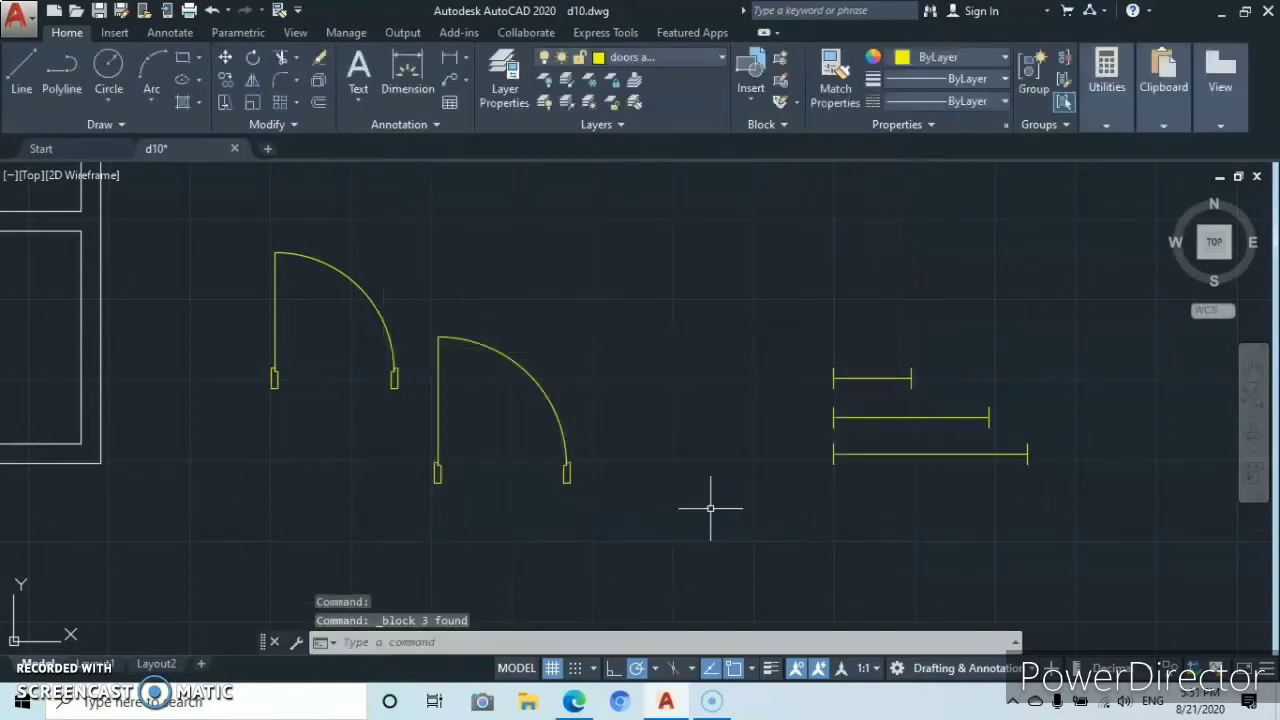
- Convert the 120 cm opening symbol with its two end lines into a block named d2
{"action": "left_click", "coordinate": [824, 398]}
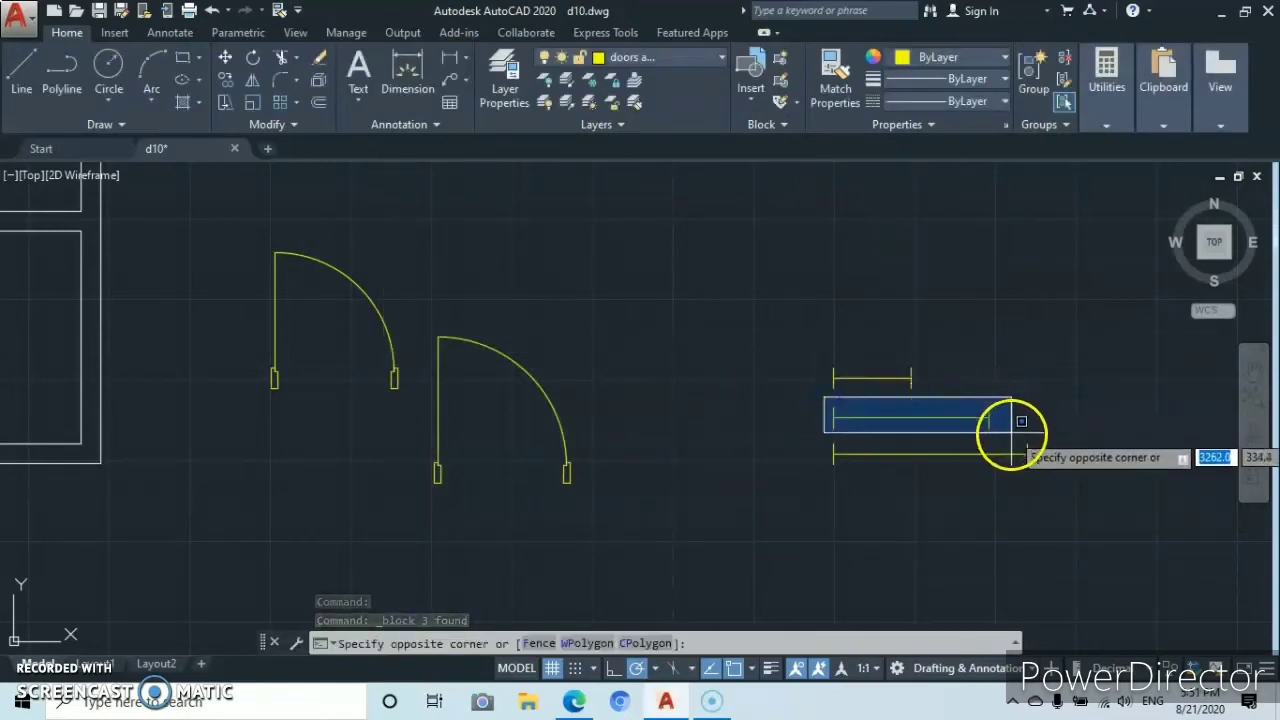
{"action": "left_click", "coordinate": [1008, 430]}
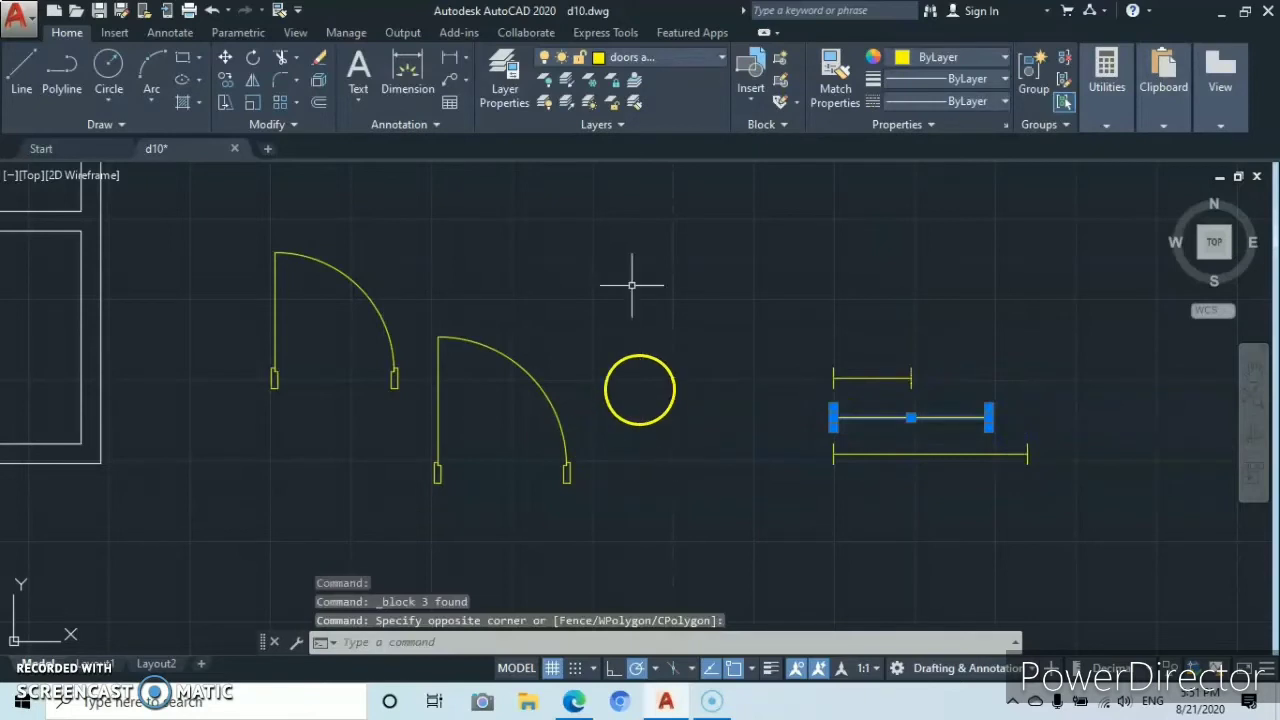
{"action": "left_click", "coordinate": [783, 60]}
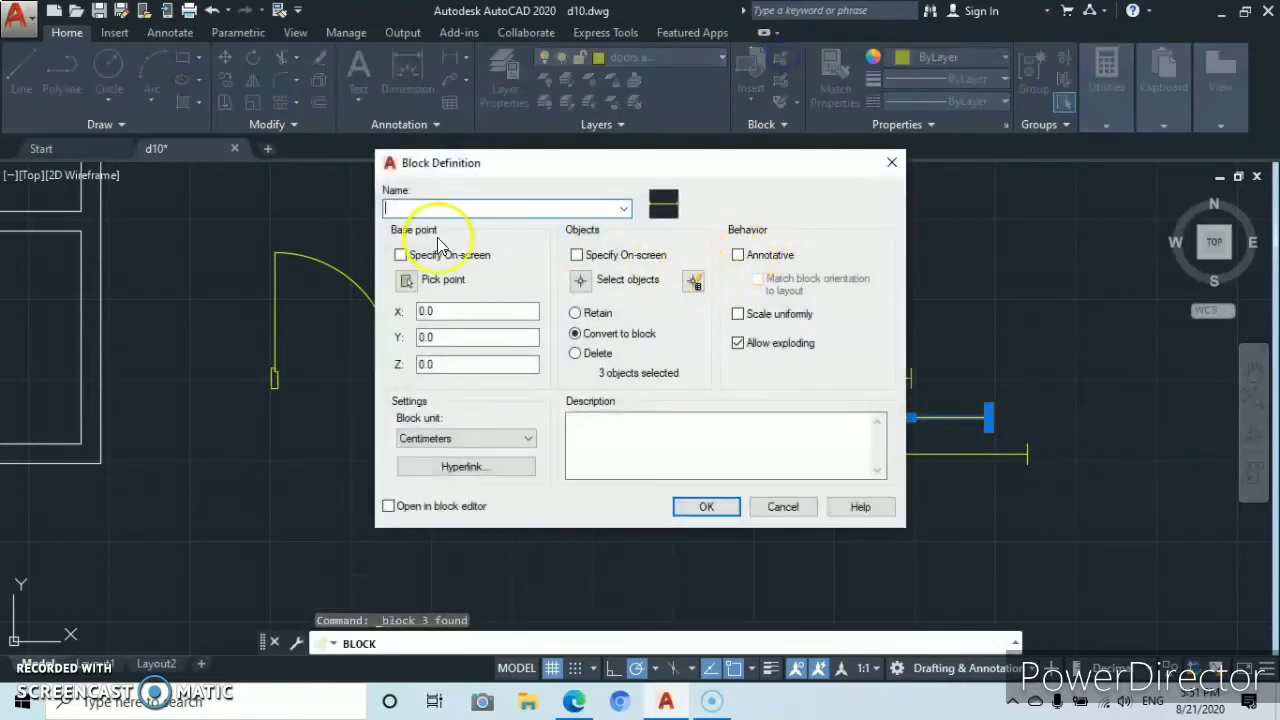
{"action": "type", "text": "d2"}
{"action": "key", "text": "Return"}
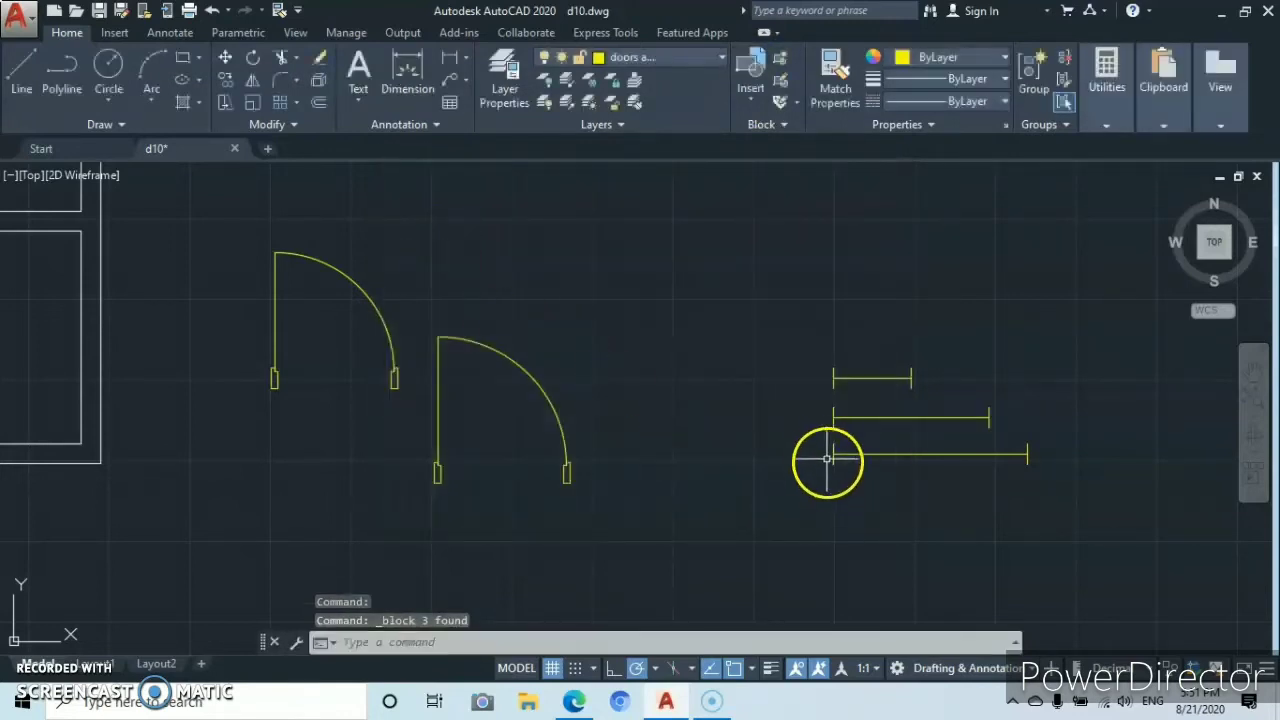
- Convert the 150 cm opening symbol into a block named d3, and select all three opening symbols
{"action": "left_click", "coordinate": [823, 440]}
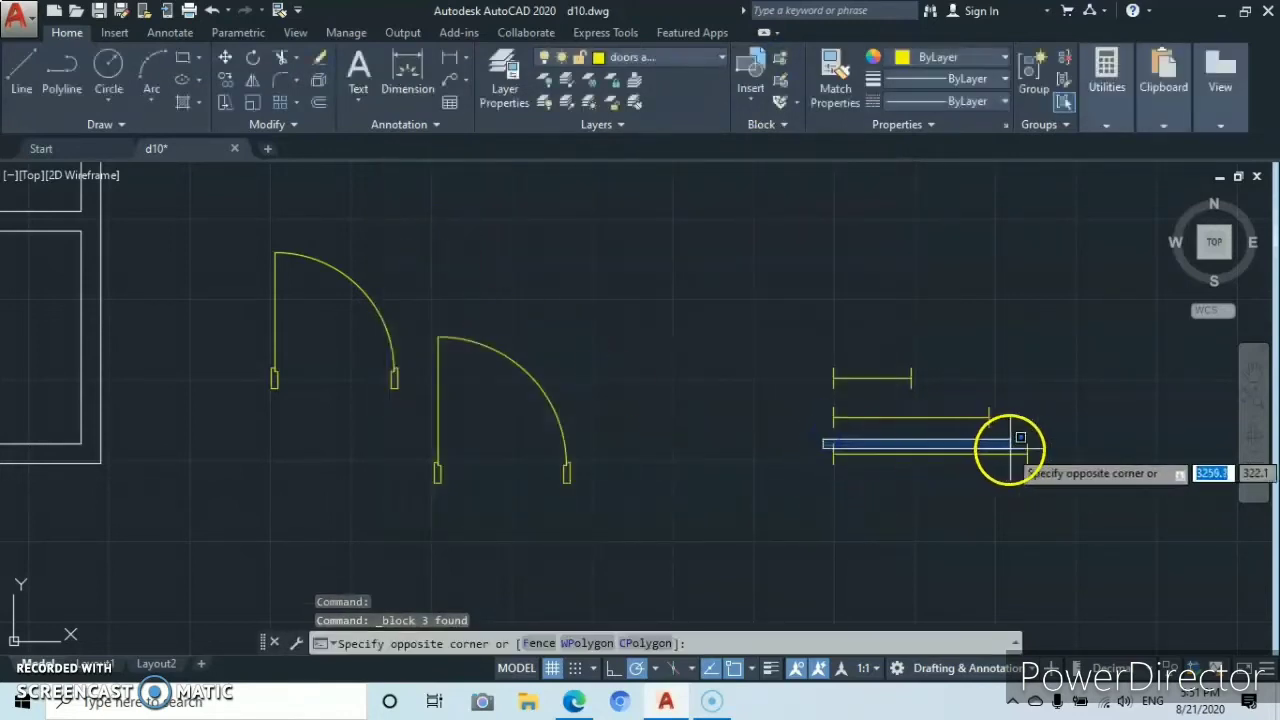
{"action": "left_click", "coordinate": [1064, 469]}
{"action": "scroll", "coordinate": [1052, 471], "scroll_direction": "up", "scroll_amount": 5}
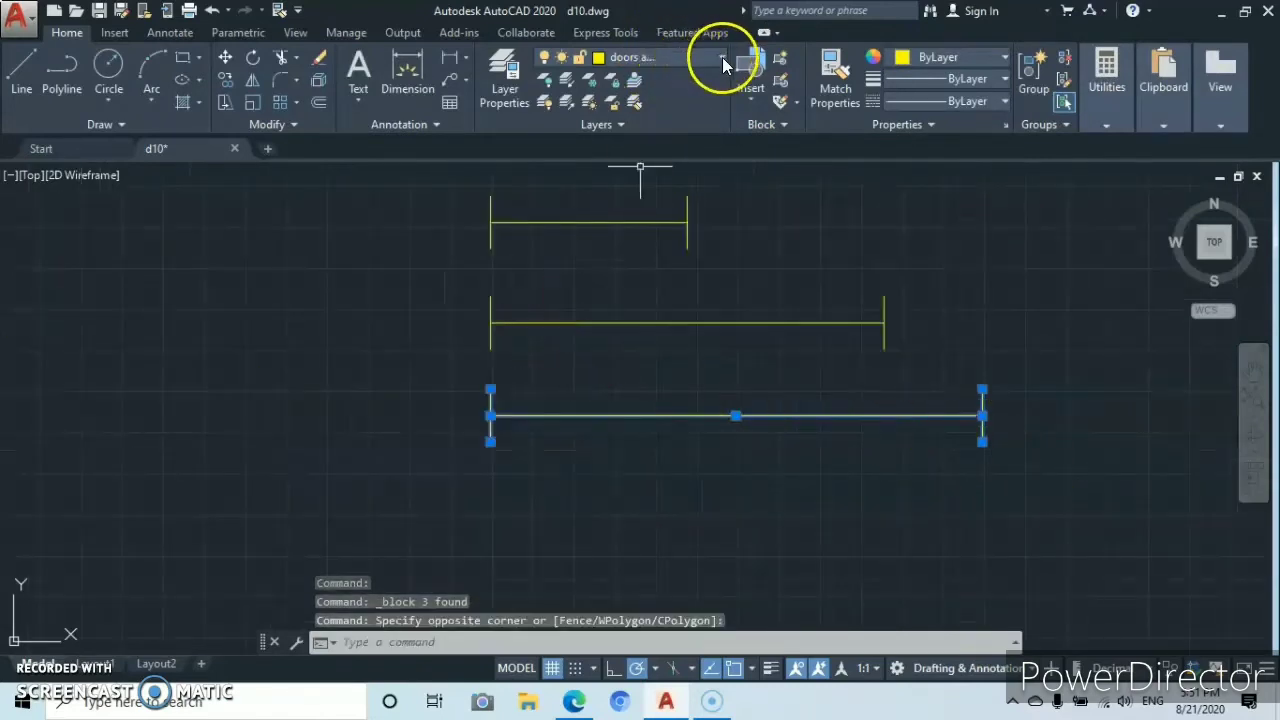
{"action": "left_click", "coordinate": [783, 59]}
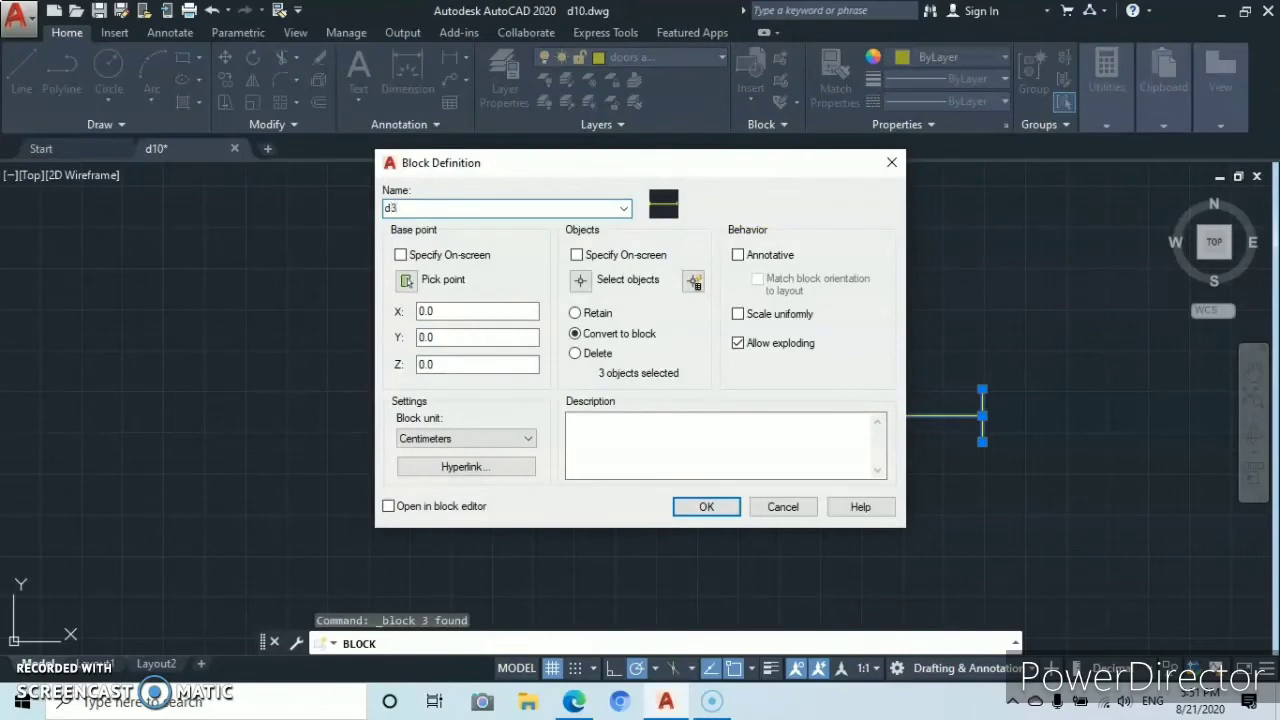
{"action": "key", "text": "Return"}
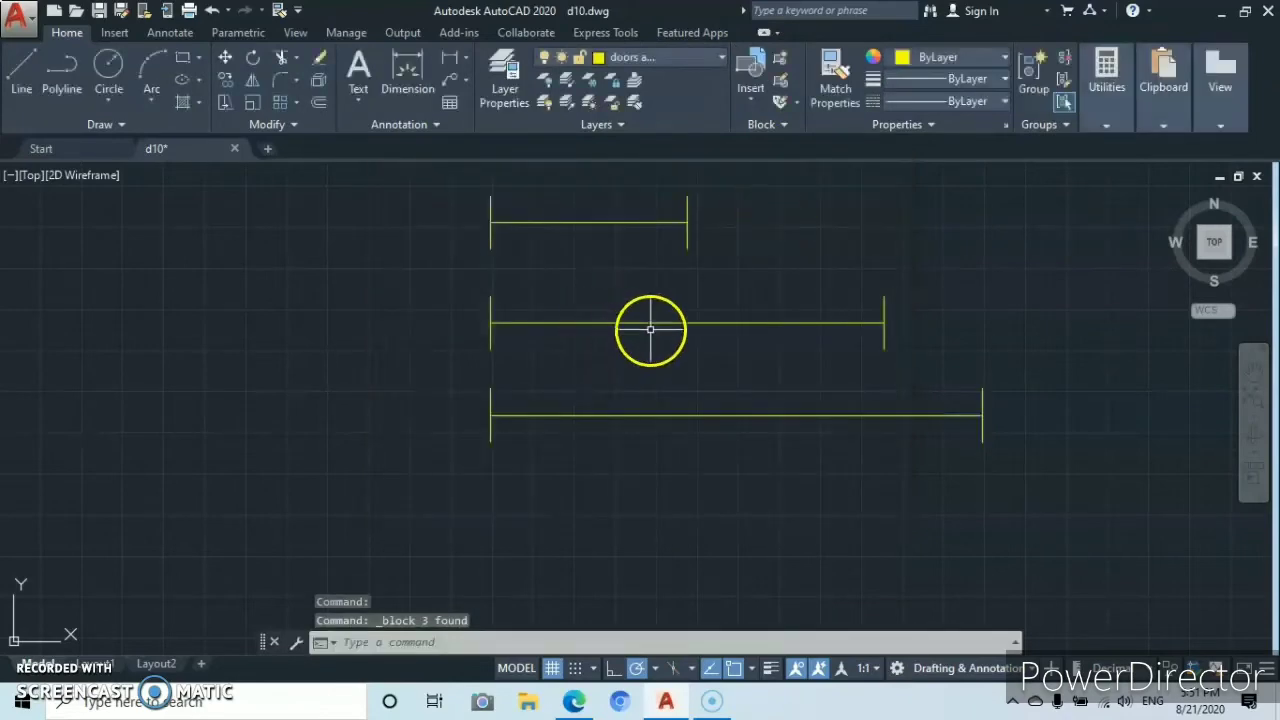
{"action": "left_click", "coordinate": [633, 197]}
{"action": "left_click", "coordinate": [603, 449]}
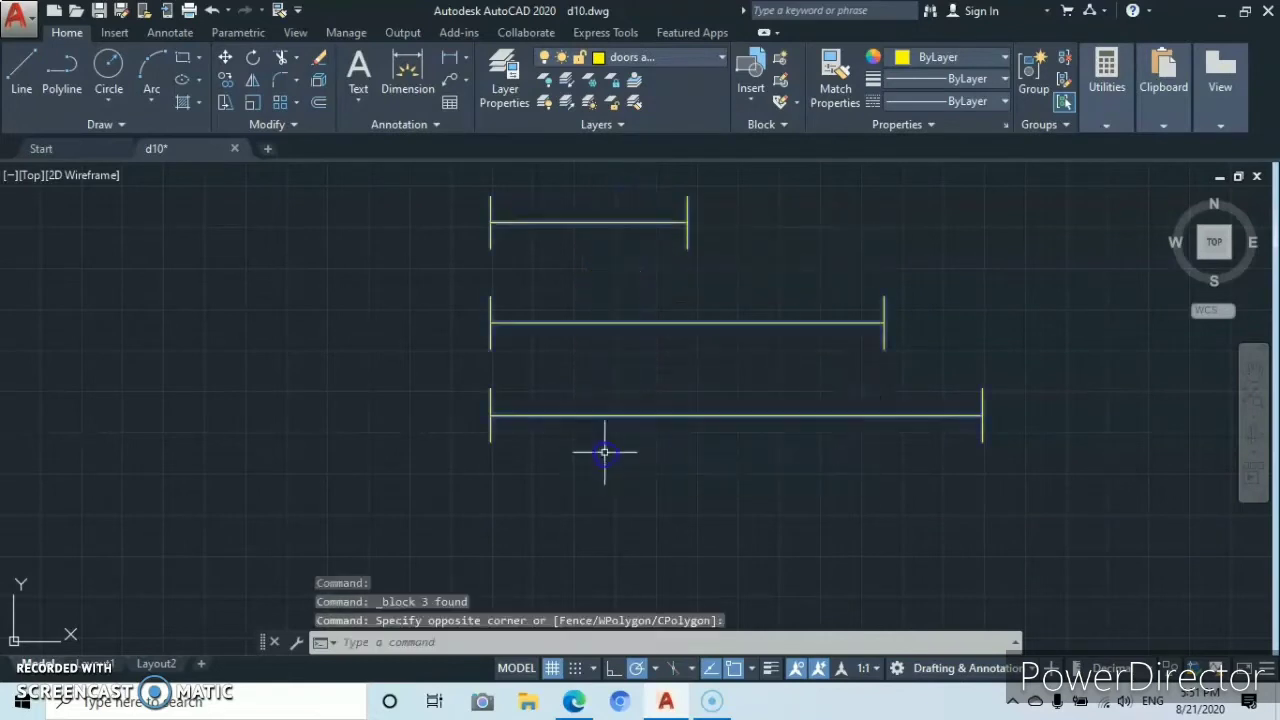
- Deselect the opening symbols and mirror the smallest door symbol about a vertical line to its right, keeping the original
{"action": "key", "text": "Escape"}
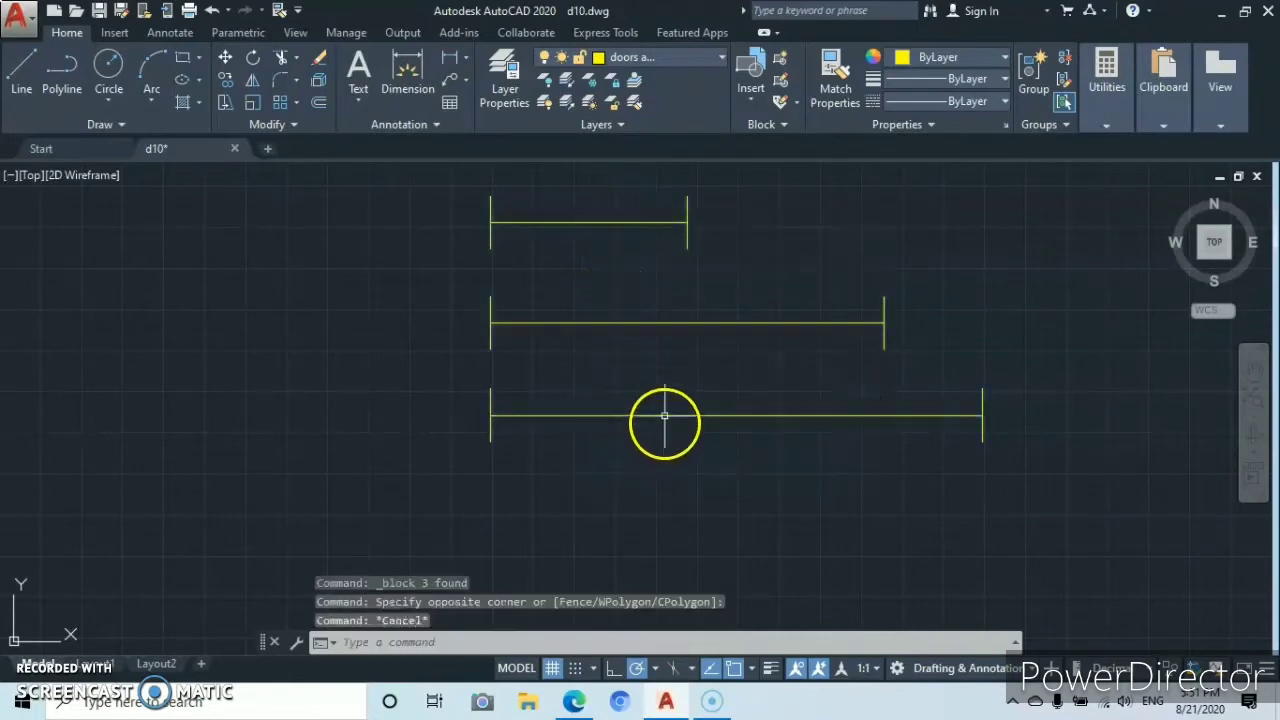
{"action": "scroll", "coordinate": [662, 431], "scroll_direction": "down", "scroll_amount": 5}
{"action": "mouse_move", "coordinate": [500, 374]}
{"action": "middle_mouse_down"}
{"action": "mouse_move", "coordinate": [404, 370]}
{"action": "mouse_move", "coordinate": [770, 490]}
{"action": "middle_mouse_up"}
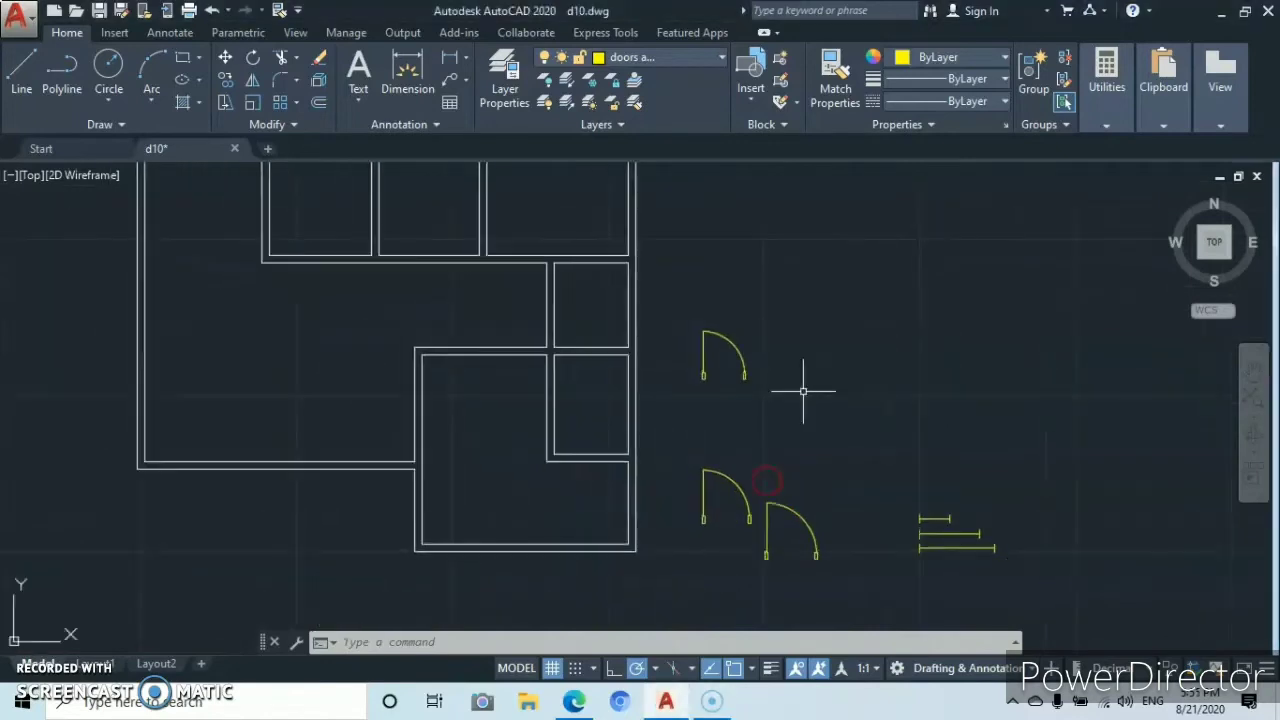
{"action": "scroll", "coordinate": [784, 366], "scroll_direction": "up", "scroll_amount": 2}
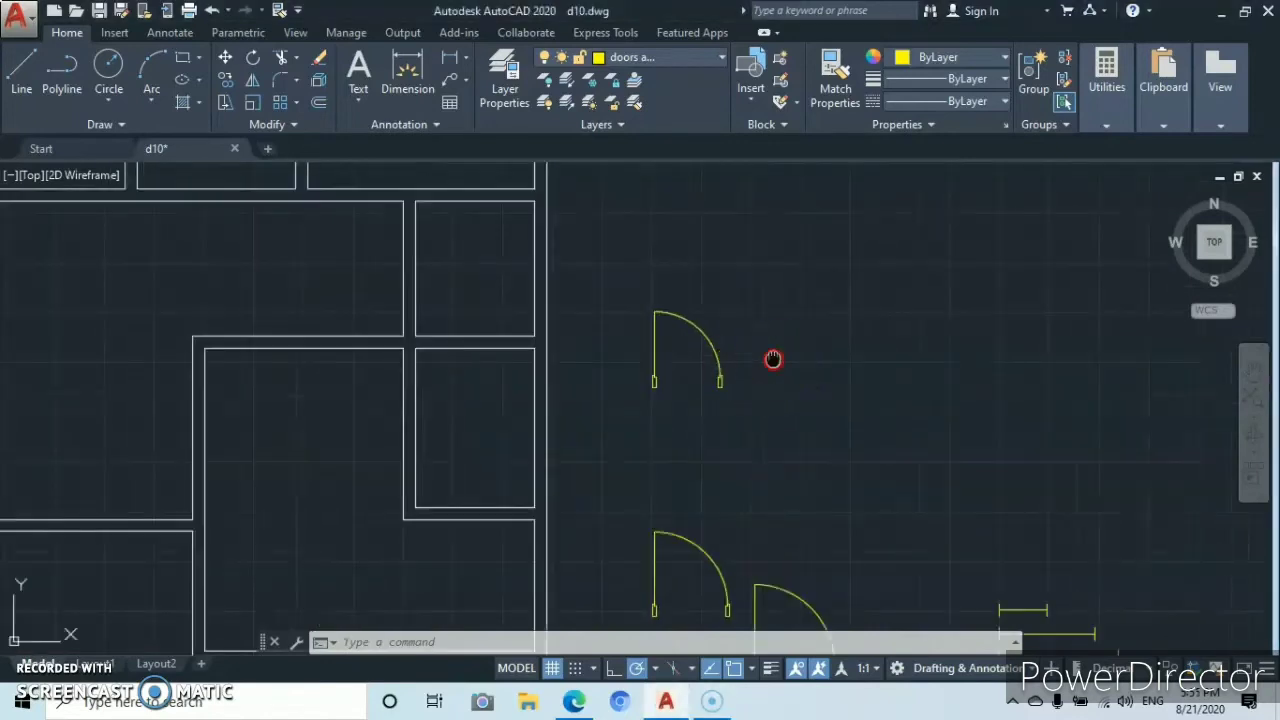
{"action": "scroll", "coordinate": [773, 358], "scroll_direction": "down", "scroll_amount": 3}
{"action": "scroll", "coordinate": [773, 358], "scroll_direction": "up", "scroll_amount": 2}
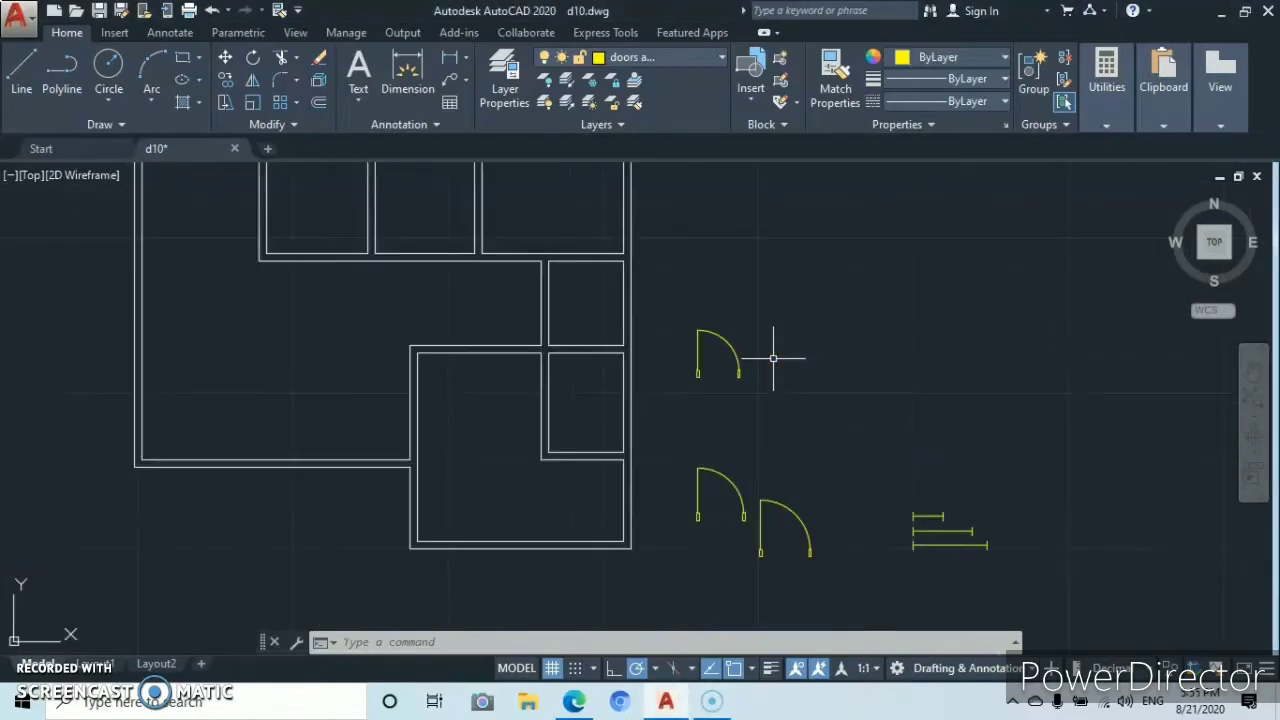
{"action": "mouse_move", "coordinate": [773, 358]}
{"action": "middle_mouse_down"}
{"action": "mouse_move", "coordinate": [751, 406]}
{"action": "mouse_move", "coordinate": [751, 451]}
{"action": "mouse_move", "coordinate": [756, 431]}
{"action": "middle_mouse_up"}
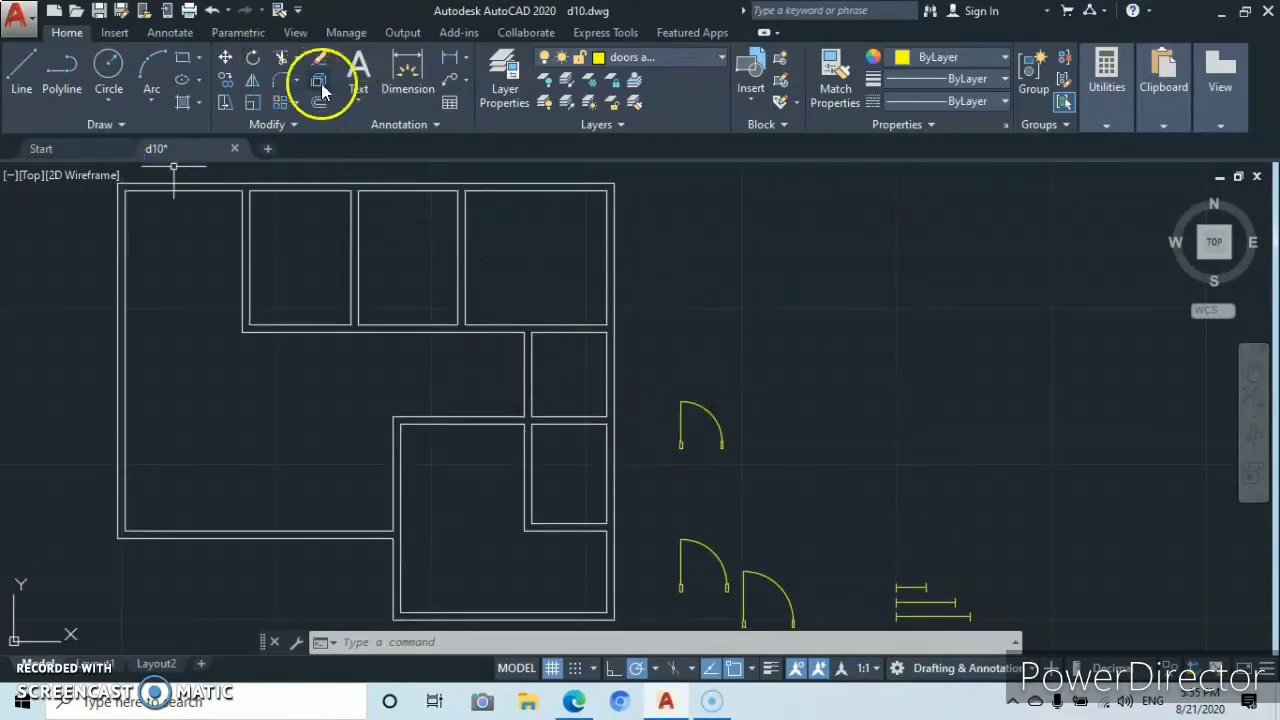
{"action": "left_click", "coordinate": [253, 82]}
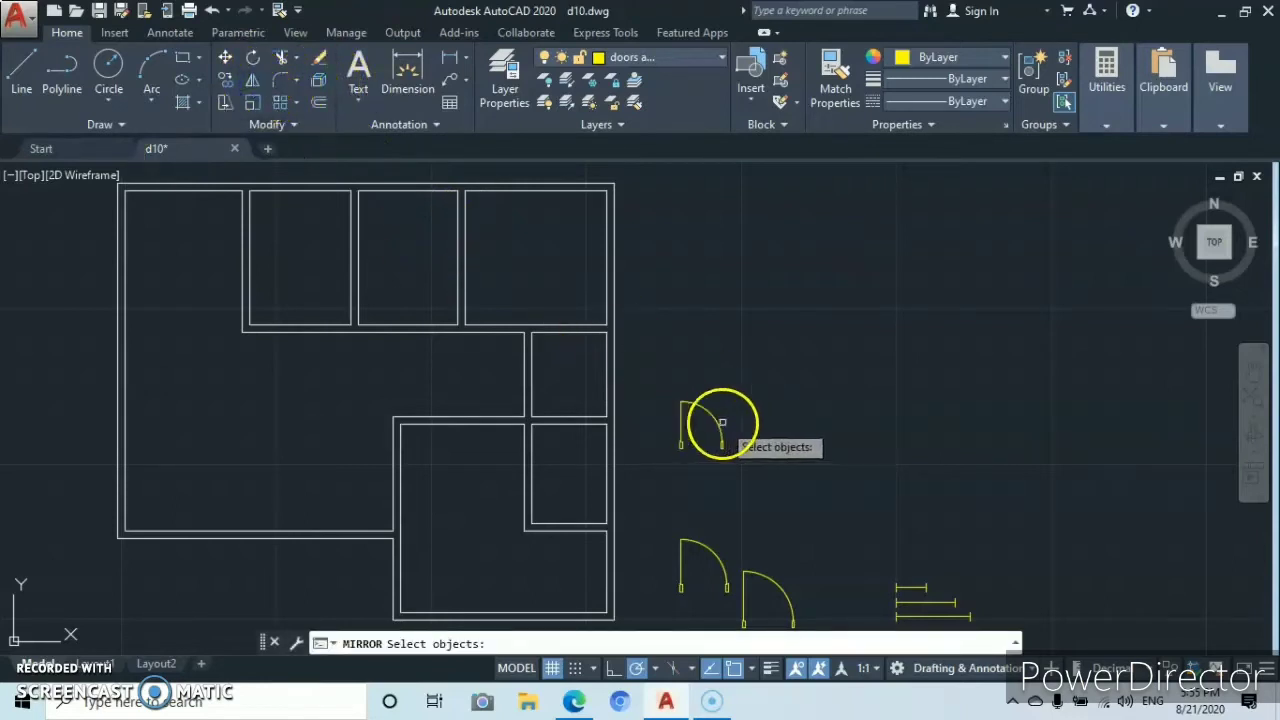
{"action": "left_click", "coordinate": [717, 427]}
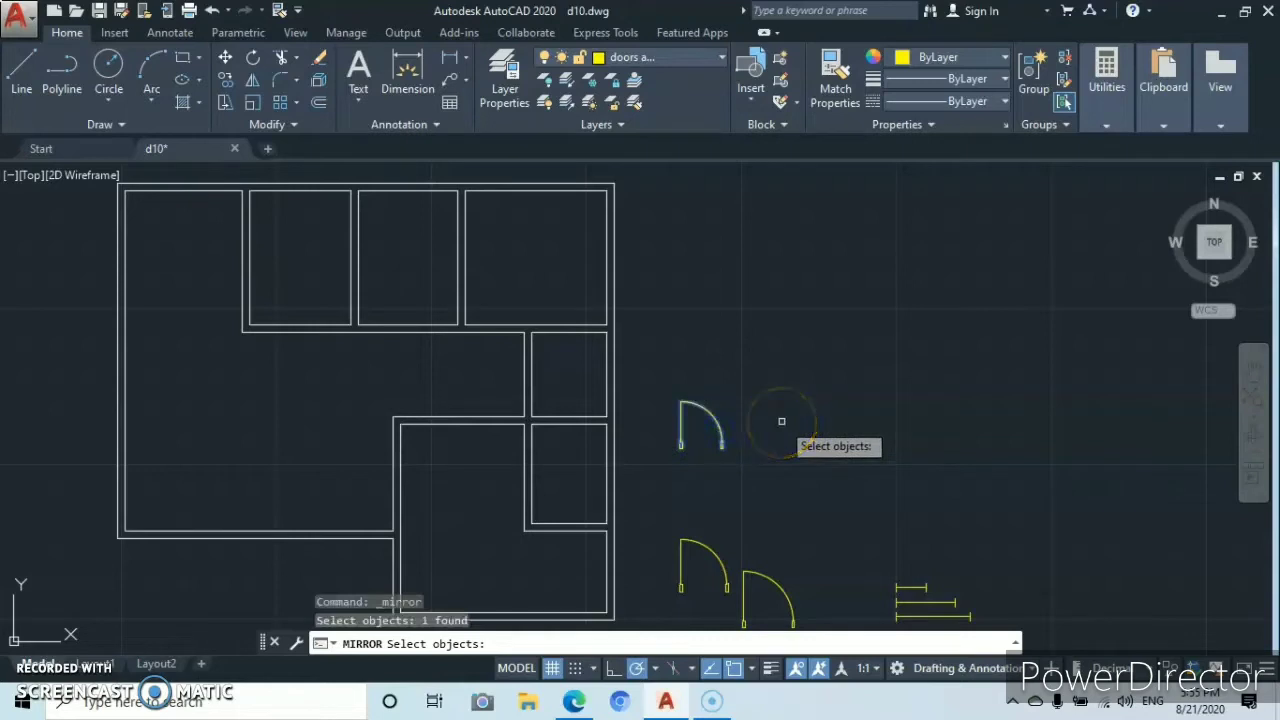
{"action": "key", "text": "Return"}
{"action": "left_click", "coordinate": [761, 437]}
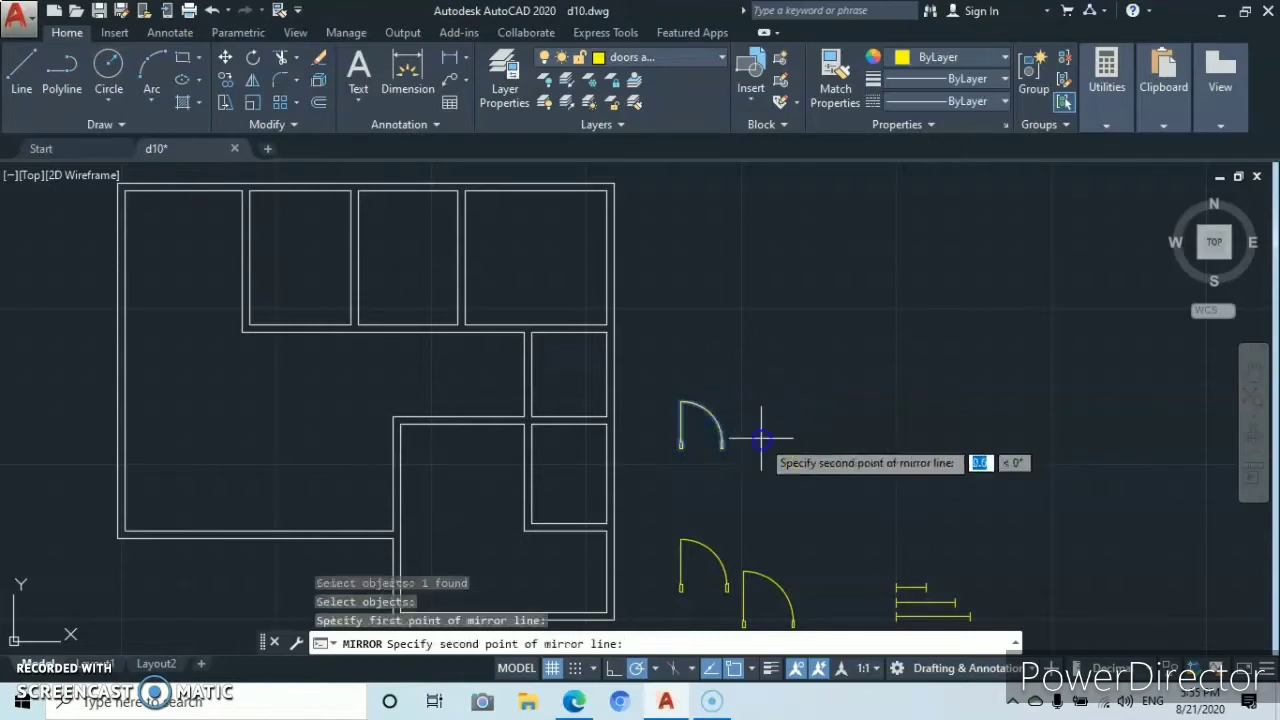
{"action": "left_click", "coordinate": [767, 355]}
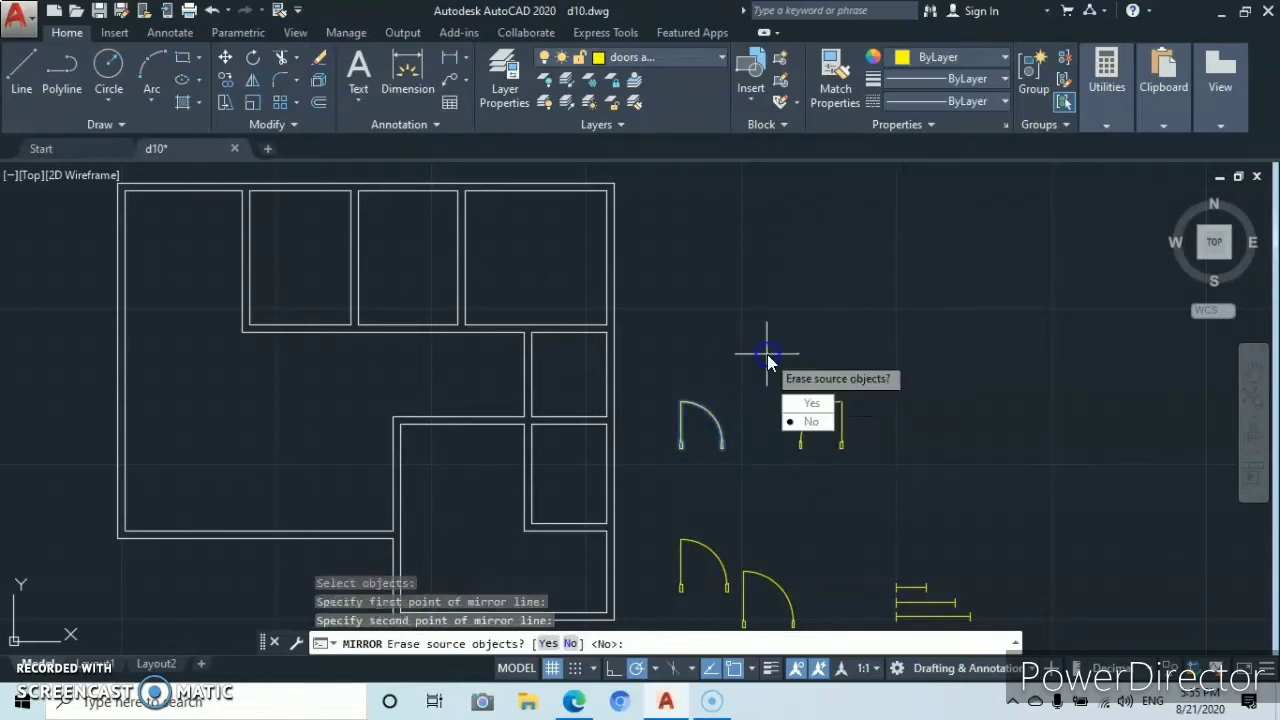
{"action": "left_click", "coordinate": [815, 423]}
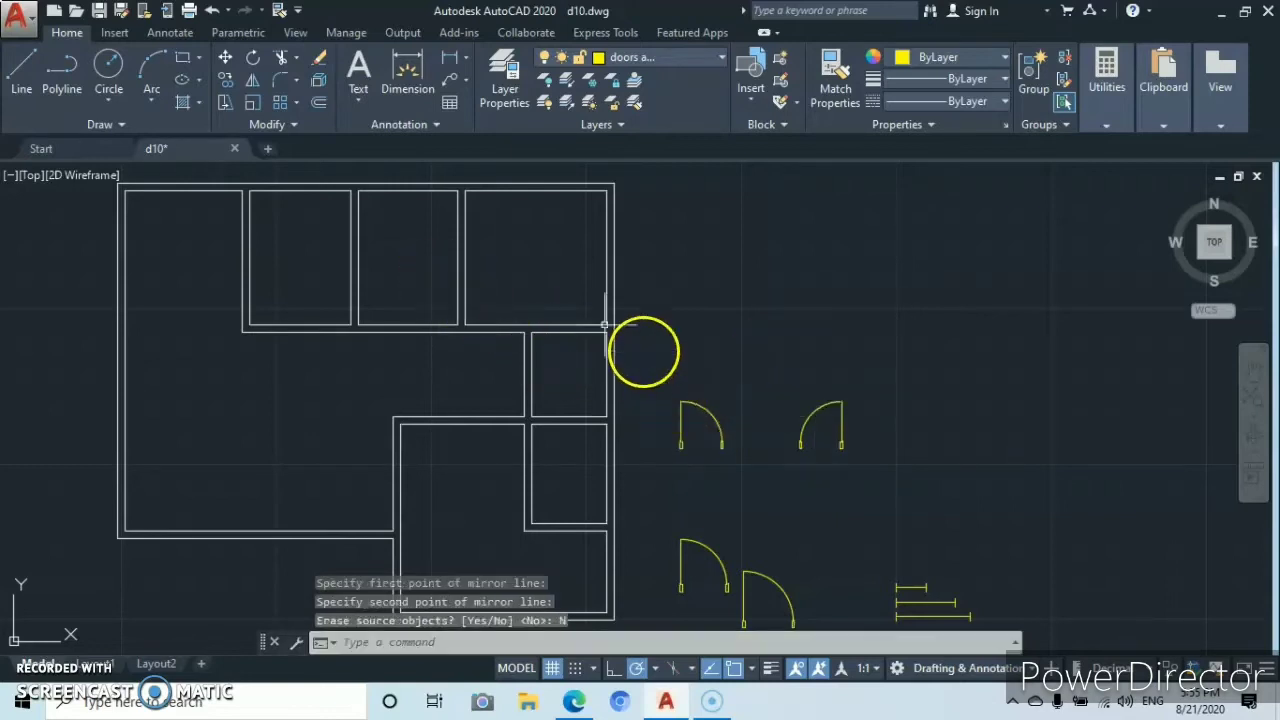
- Mirror both smallest door symbols about a horizontal line just above them, keeping the originals
{"action": "left_click", "coordinate": [251, 78]}
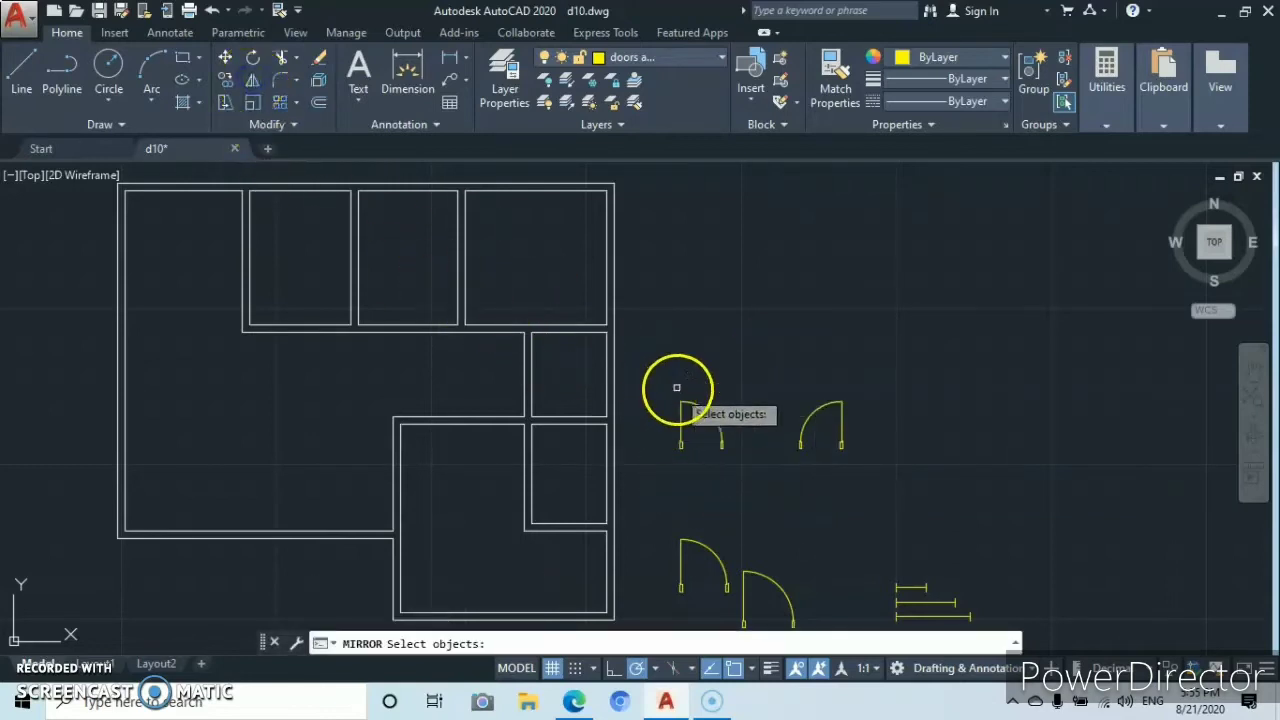
{"action": "left_click", "coordinate": [667, 374]}
{"action": "left_click", "coordinate": [907, 482]}
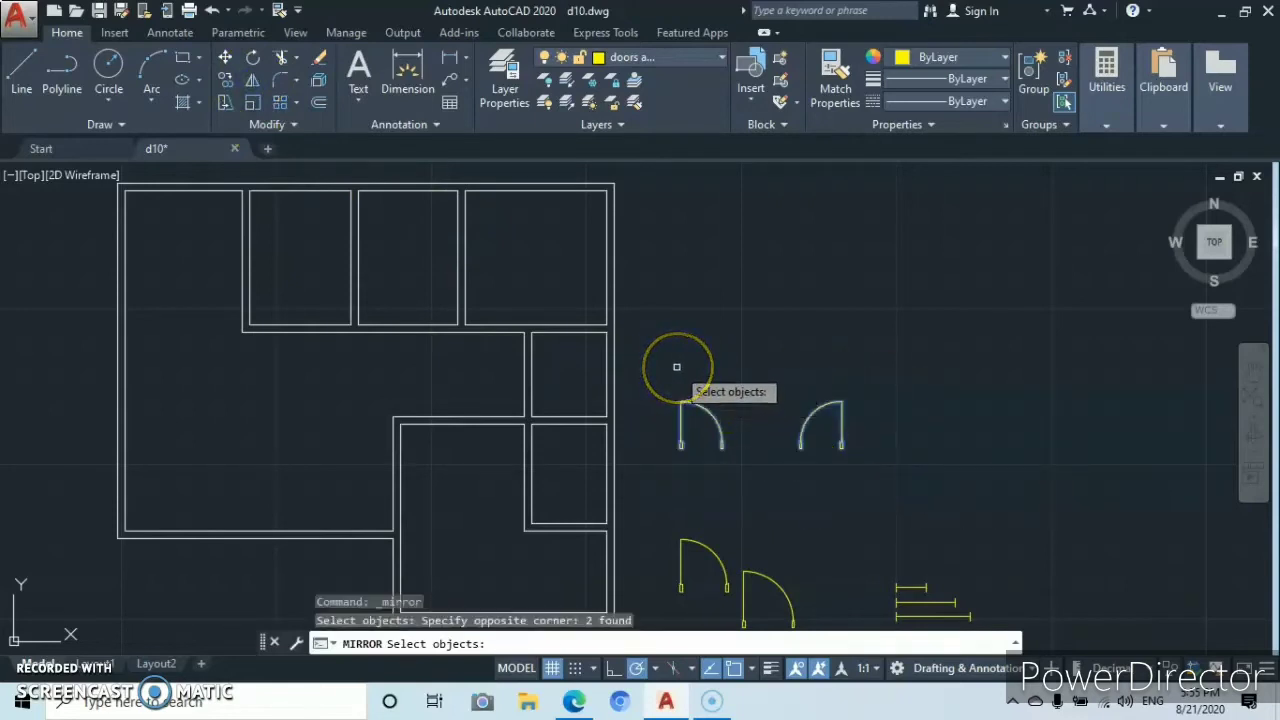
{"action": "key", "text": "Return"}
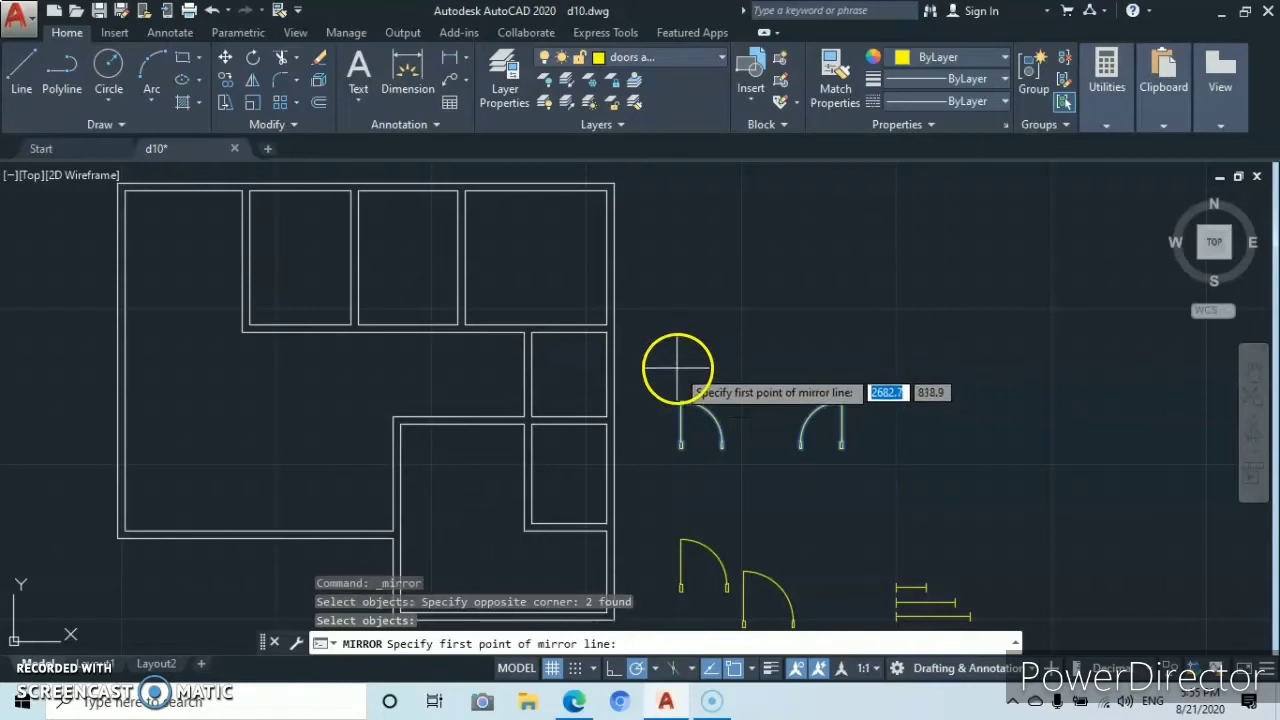
{"action": "left_click", "coordinate": [678, 368]}
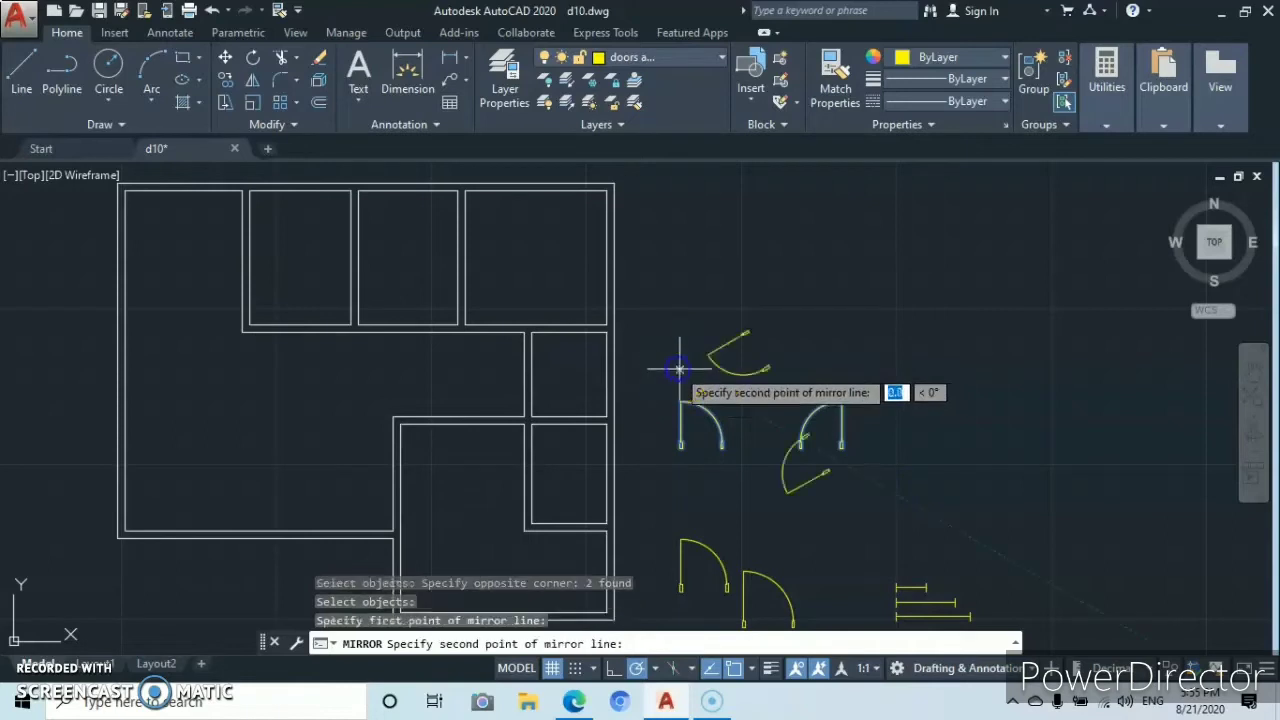
{"action": "left_click", "coordinate": [862, 368]}
{"action": "left_click", "coordinate": [903, 440]}
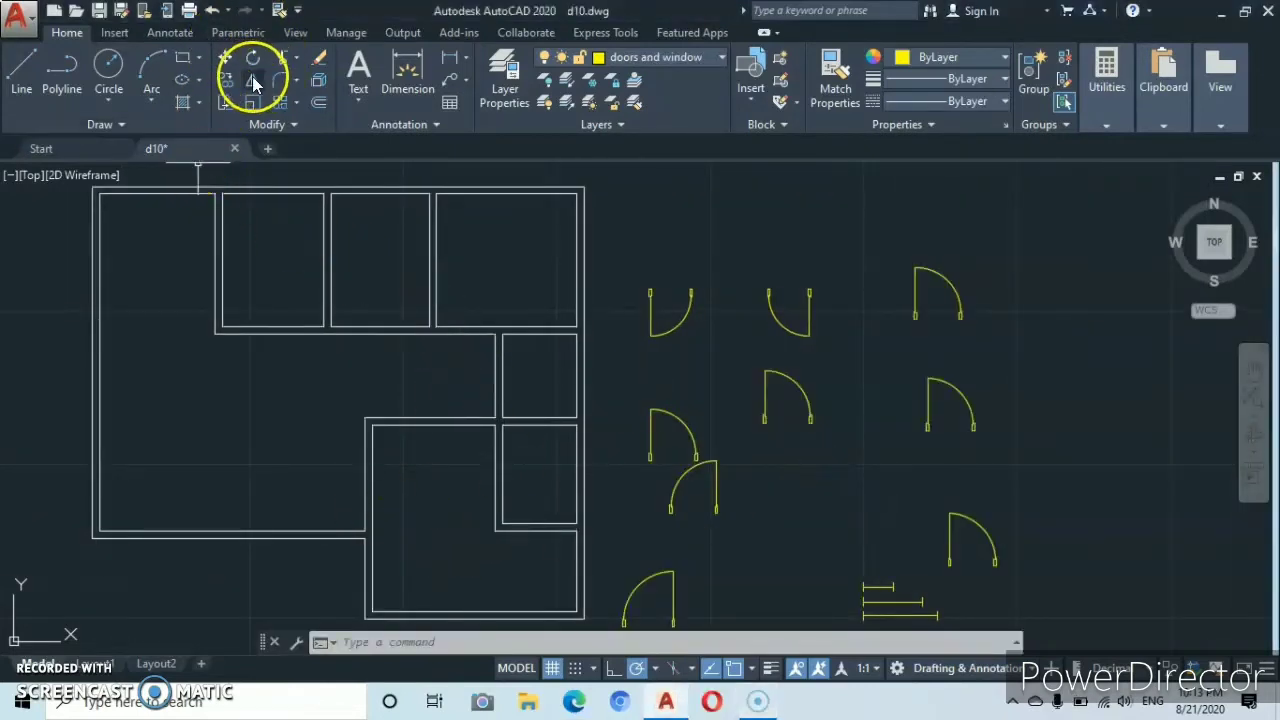
- Mirror the door symbol just above the opening symbols about a vertical line to its right, keeping the original
{"action": "left_click", "coordinate": [252, 78]}
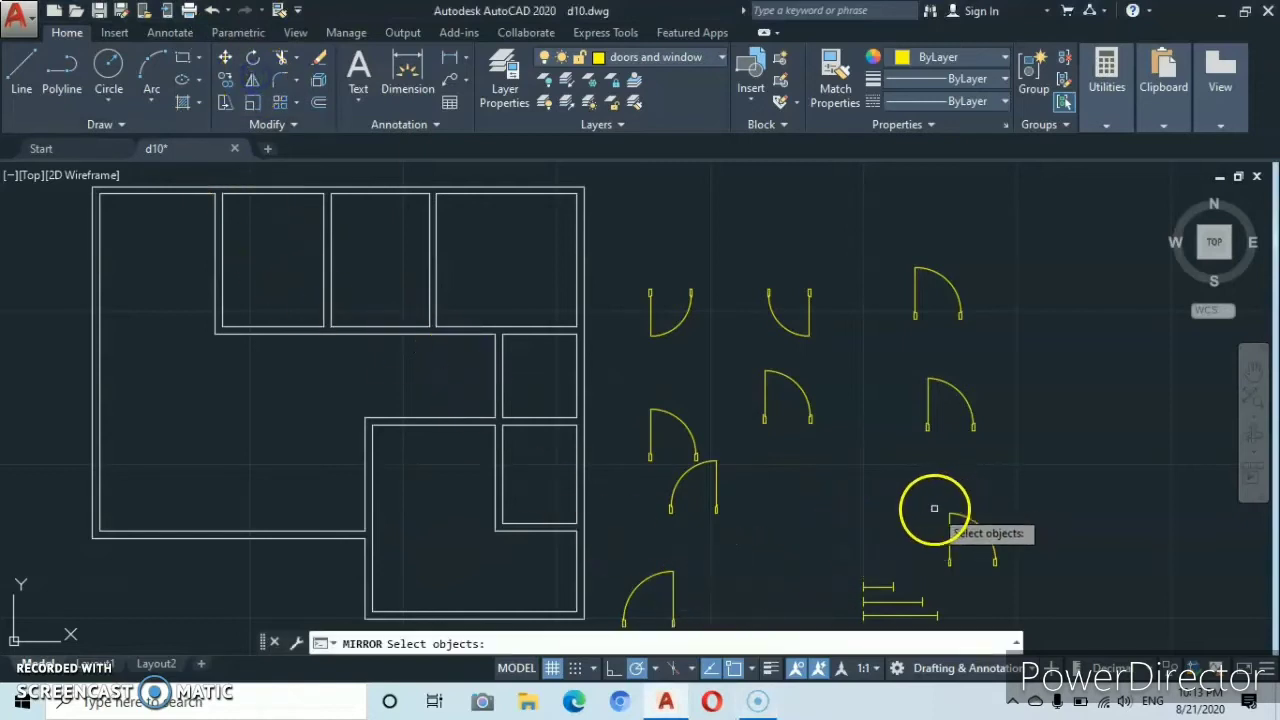
{"action": "left_click", "coordinate": [932, 507]}
{"action": "left_click", "coordinate": [1024, 592]}
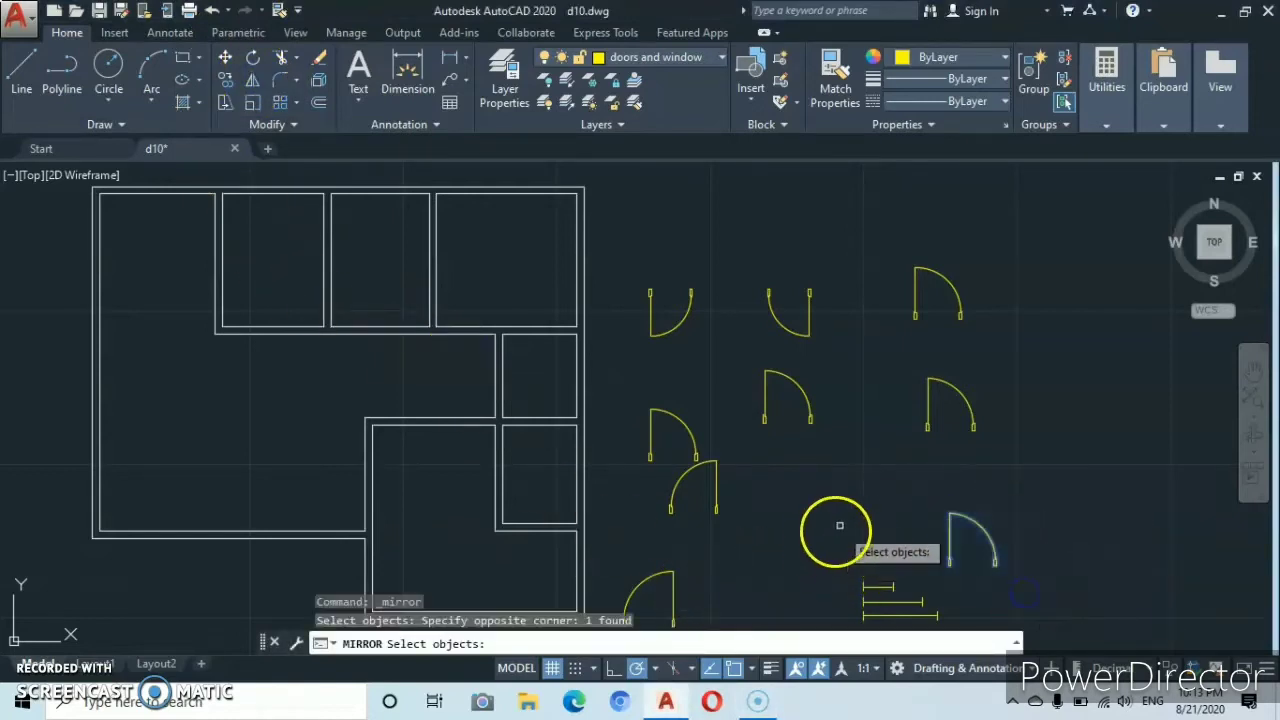
{"action": "right_click", "coordinate": [840, 522]}
{"action": "left_click", "coordinate": [1016, 566]}
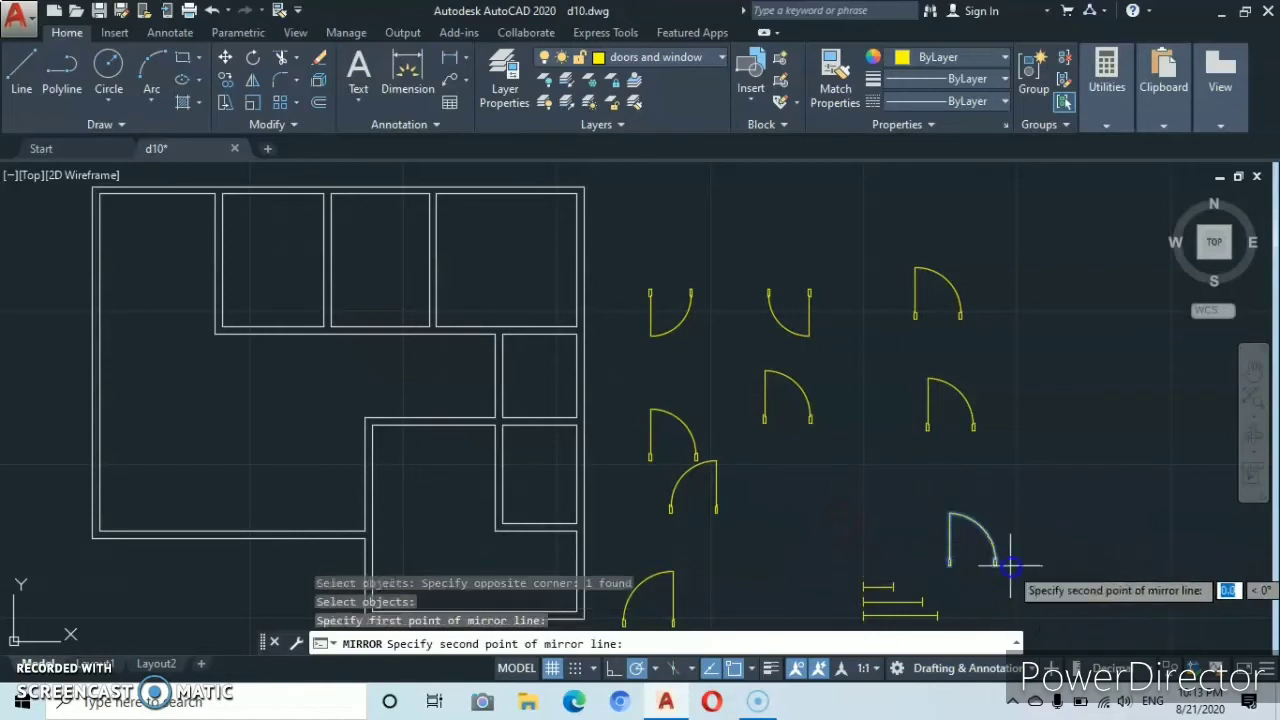
{"action": "left_click", "coordinate": [1007, 492]}
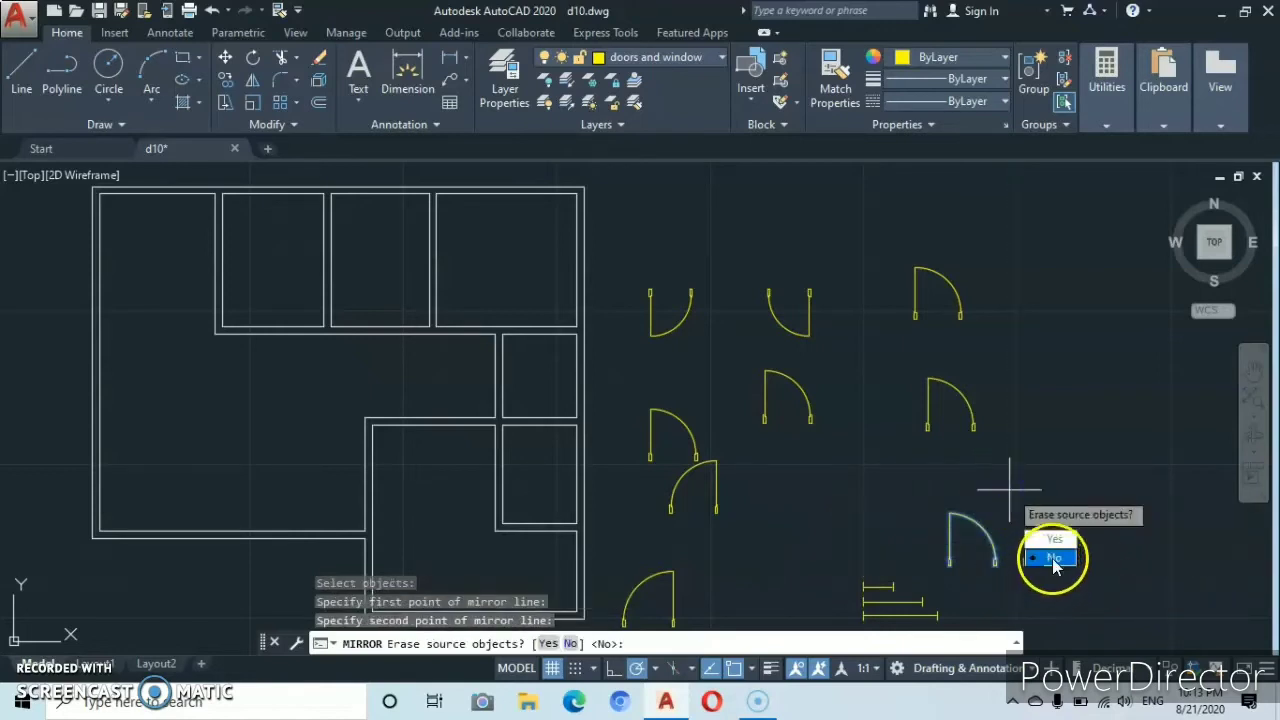
{"action": "left_click", "coordinate": [1052, 558]}
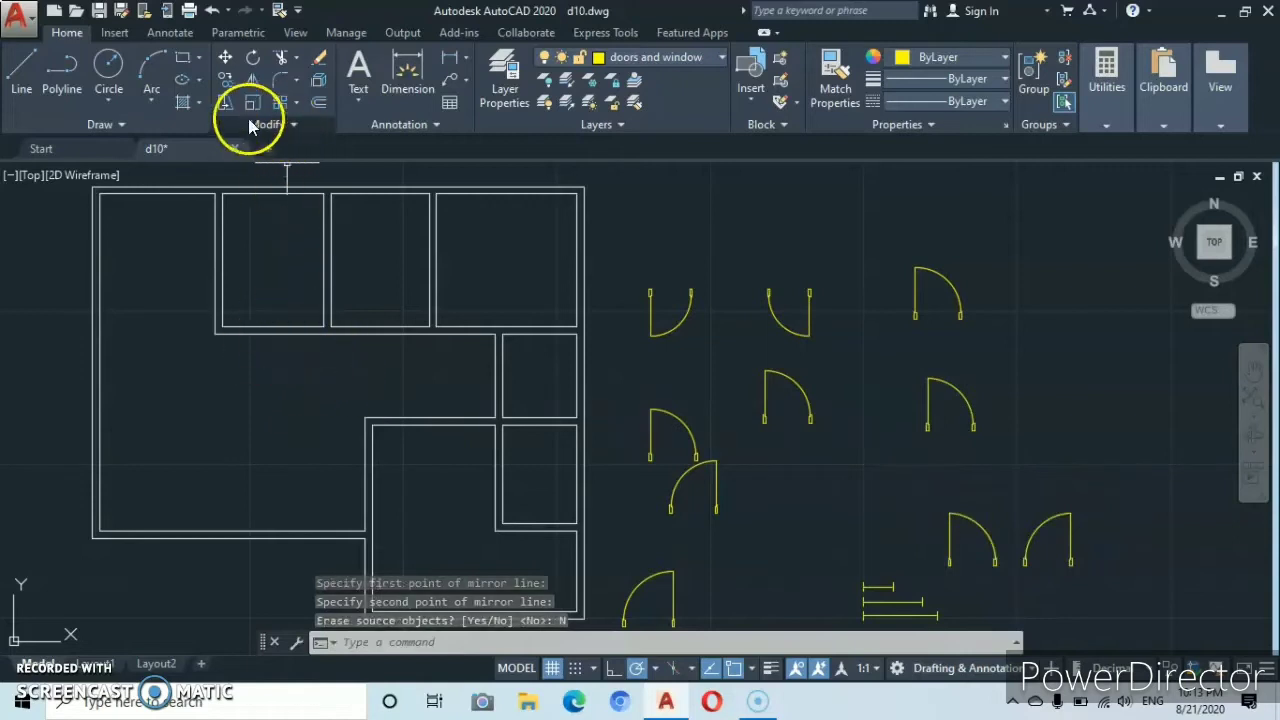
- Rotate the new mirrored door copy by 270 degrees about the base of its hinge-side jamb
{"action": "left_click", "coordinate": [252, 60]}
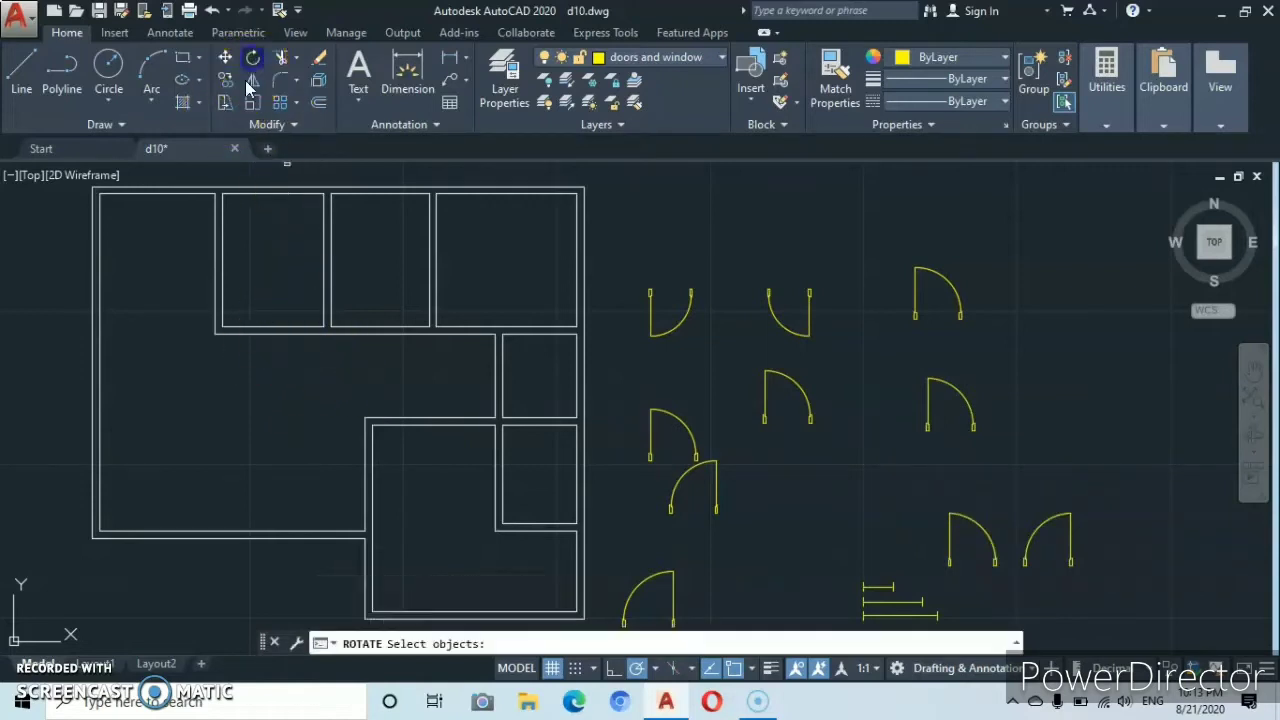
{"action": "left_click", "coordinate": [1049, 518]}
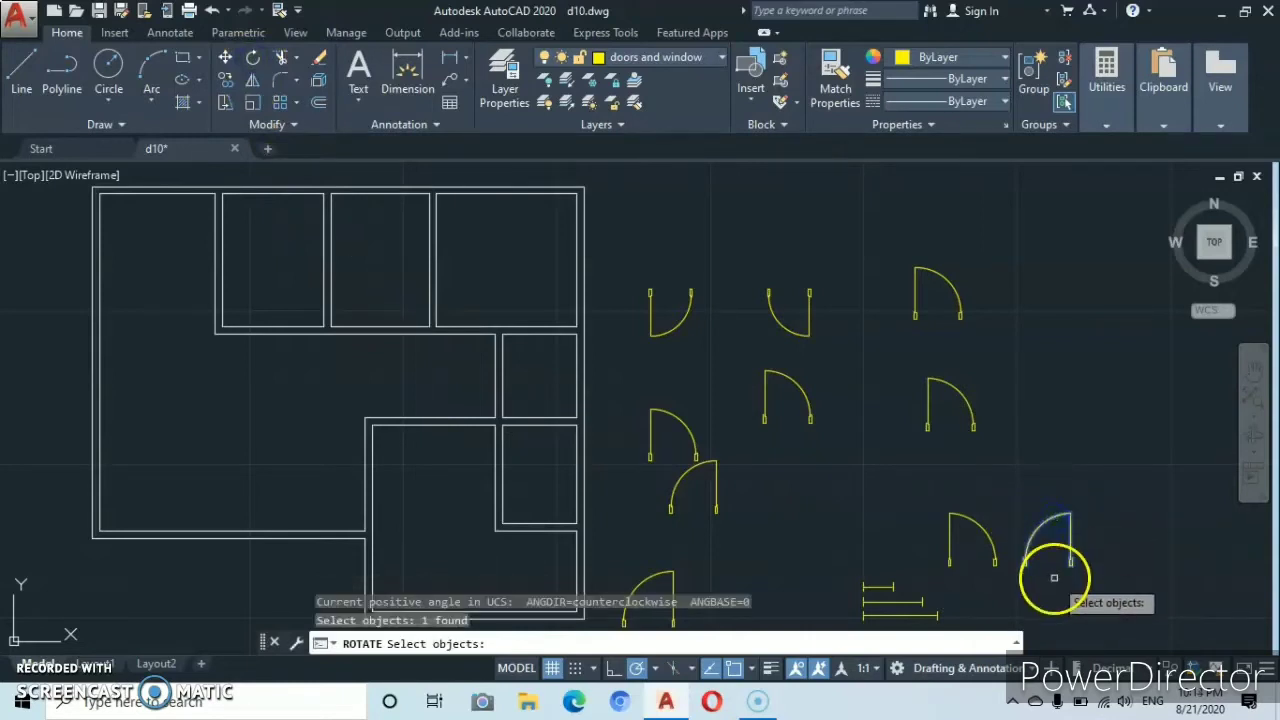
{"action": "key", "text": "Return"}
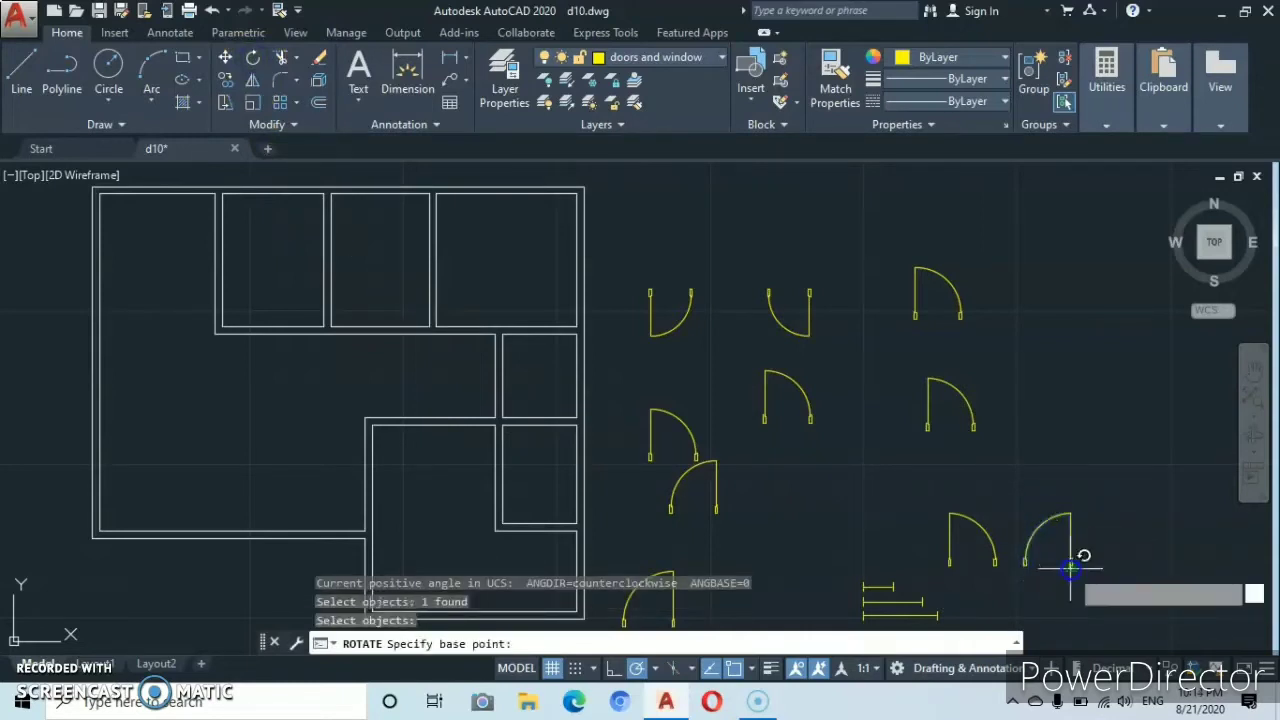
{"action": "left_click", "coordinate": [1072, 563]}
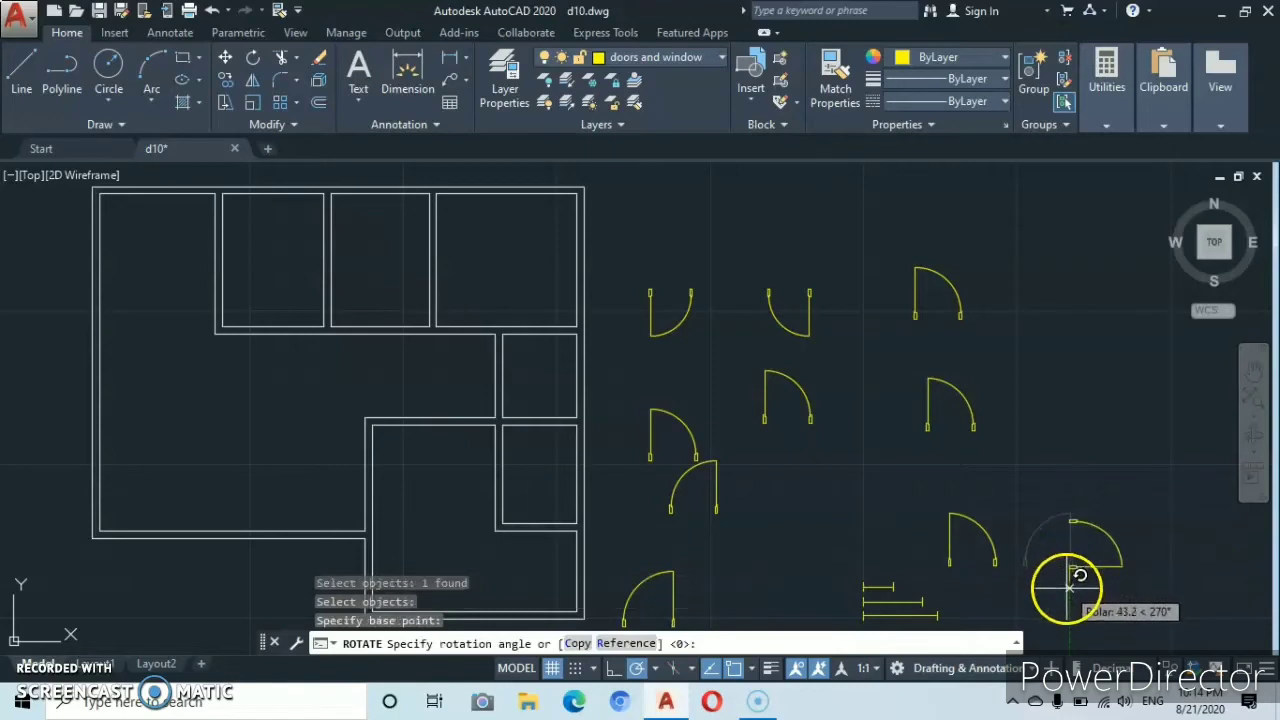
{"action": "left_click", "coordinate": [1067, 588]}
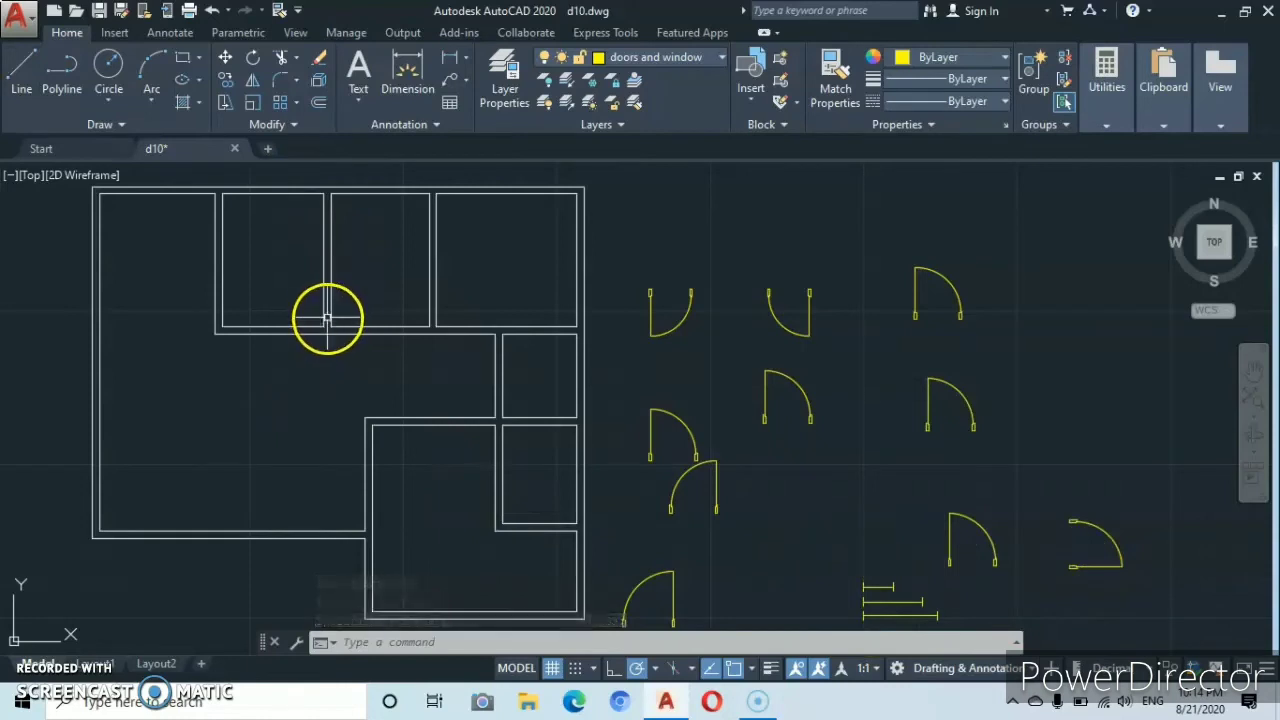
{"action": "left_click", "coordinate": [363, 308]}
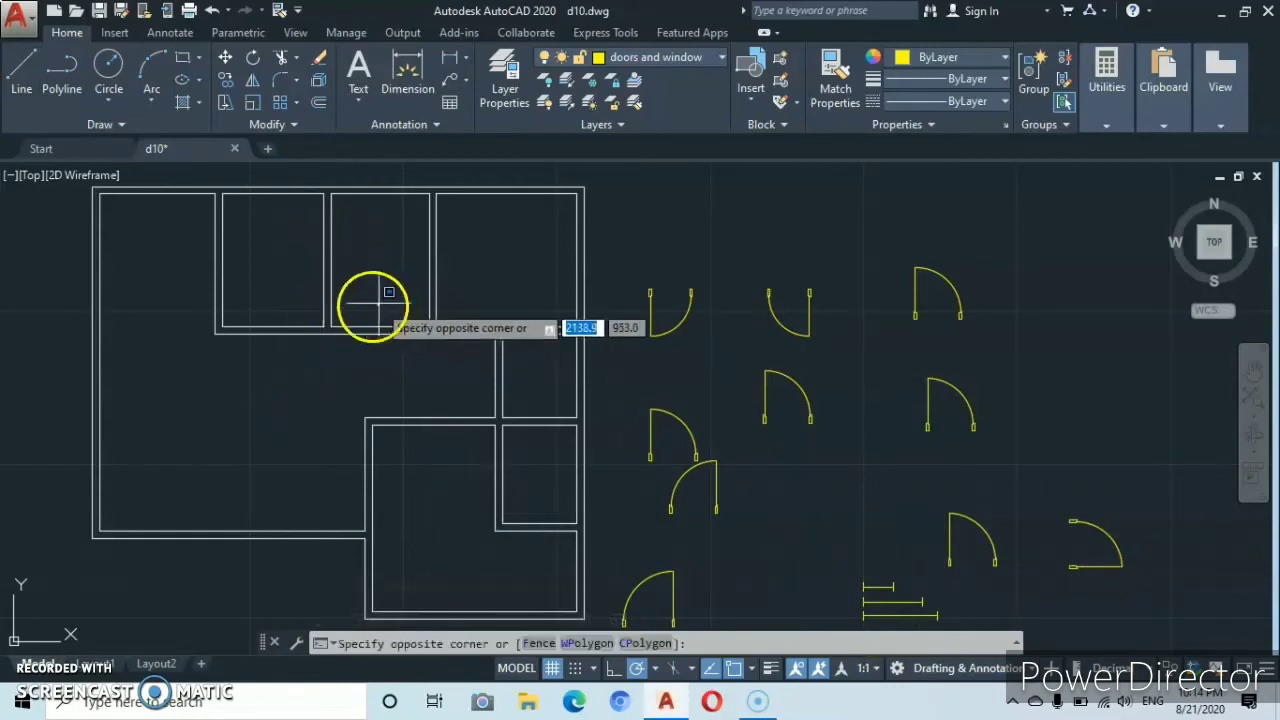
{"action": "left_click", "coordinate": [378, 310]}
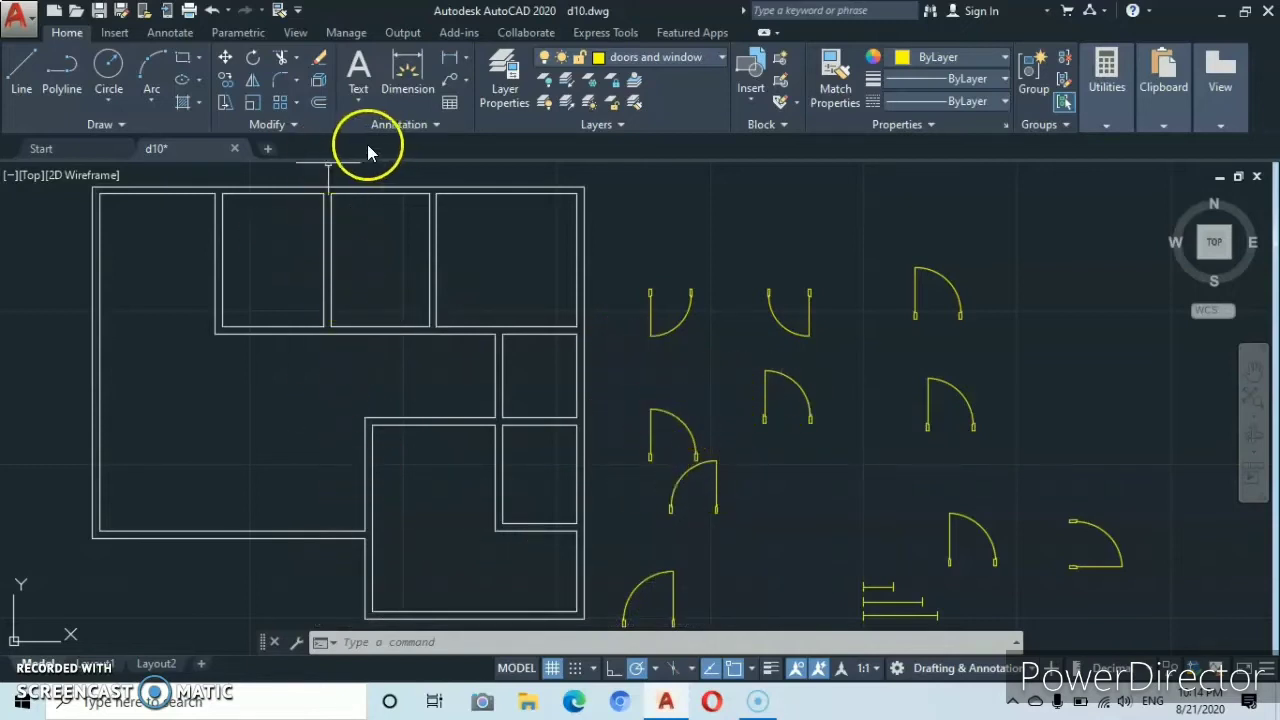
{"action": "left_click", "coordinate": [709, 586]}
{"action": "left_click", "coordinate": [711, 582]}
- Move the lowest, widest door symbol by its hinge jamb's bottom right corner into the large room's bottom wall, at the lower room's outer corner
{"action": "left_click", "coordinate": [628, 591]}
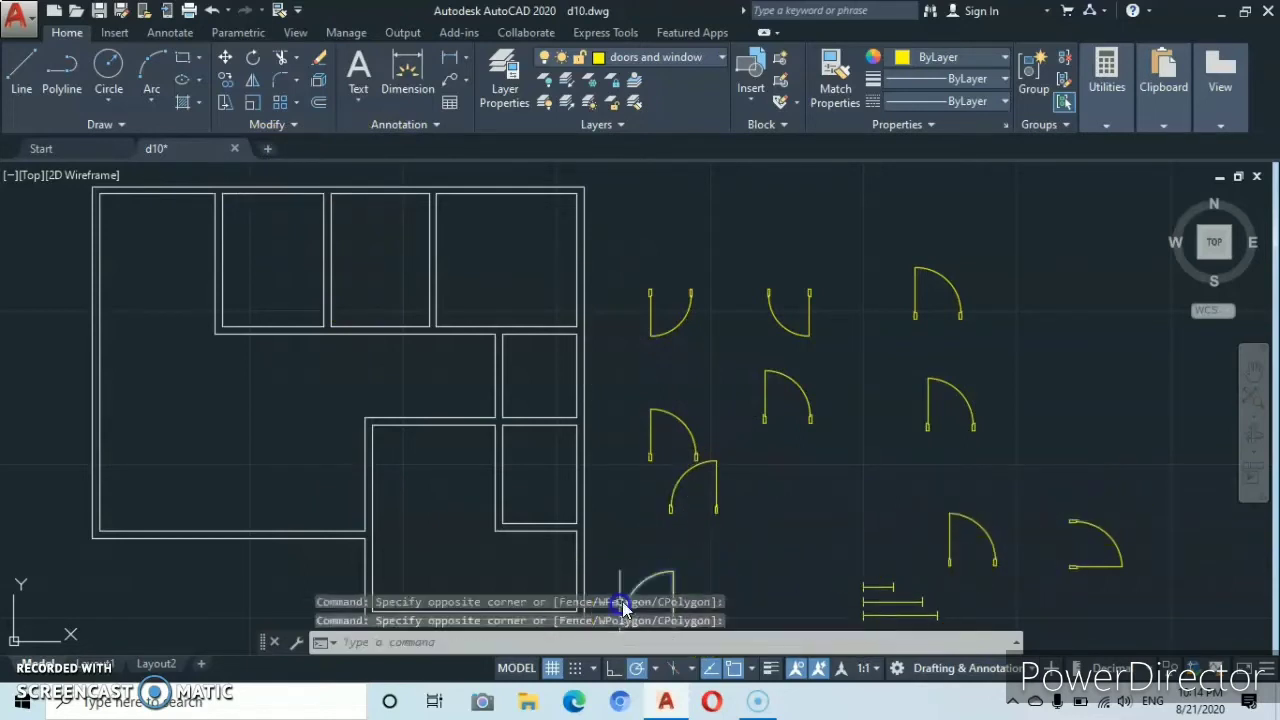
{"action": "right_click", "coordinate": [751, 563]}
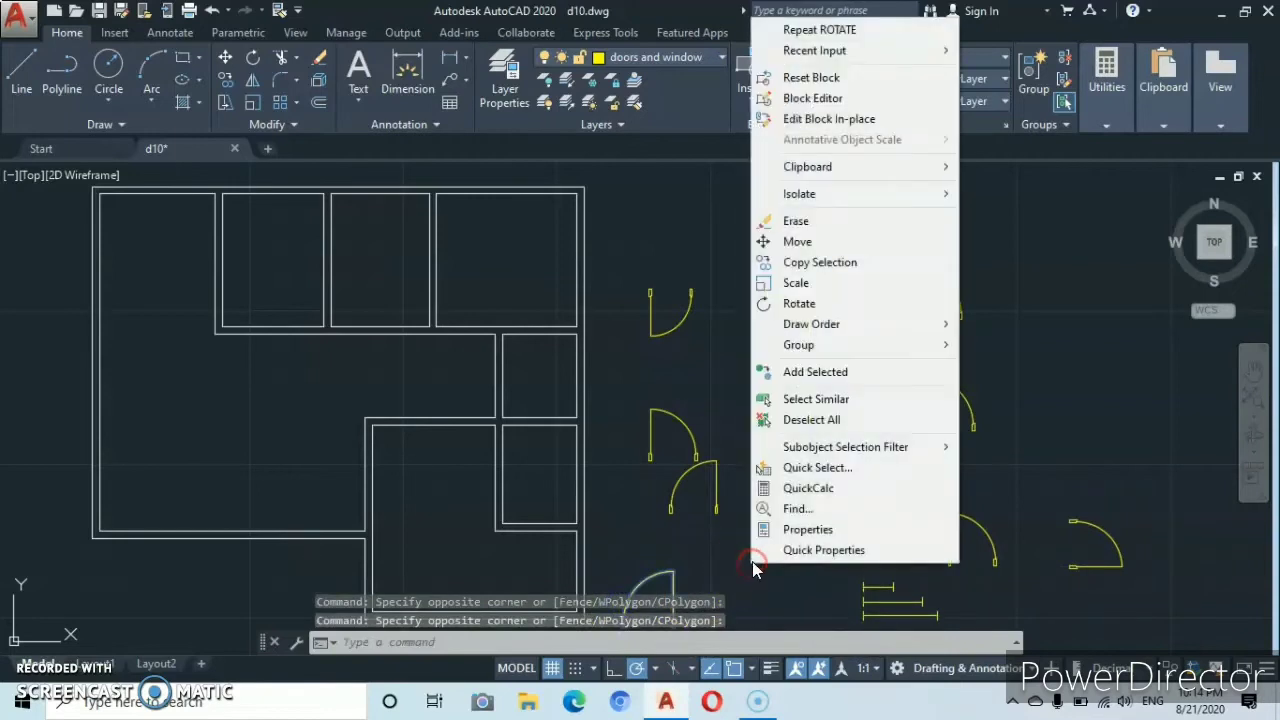
{"action": "left_click", "coordinate": [797, 242]}
{"action": "middle_click_drag", "start_coordinate": [720, 594], "coordinate": [720, 467]}
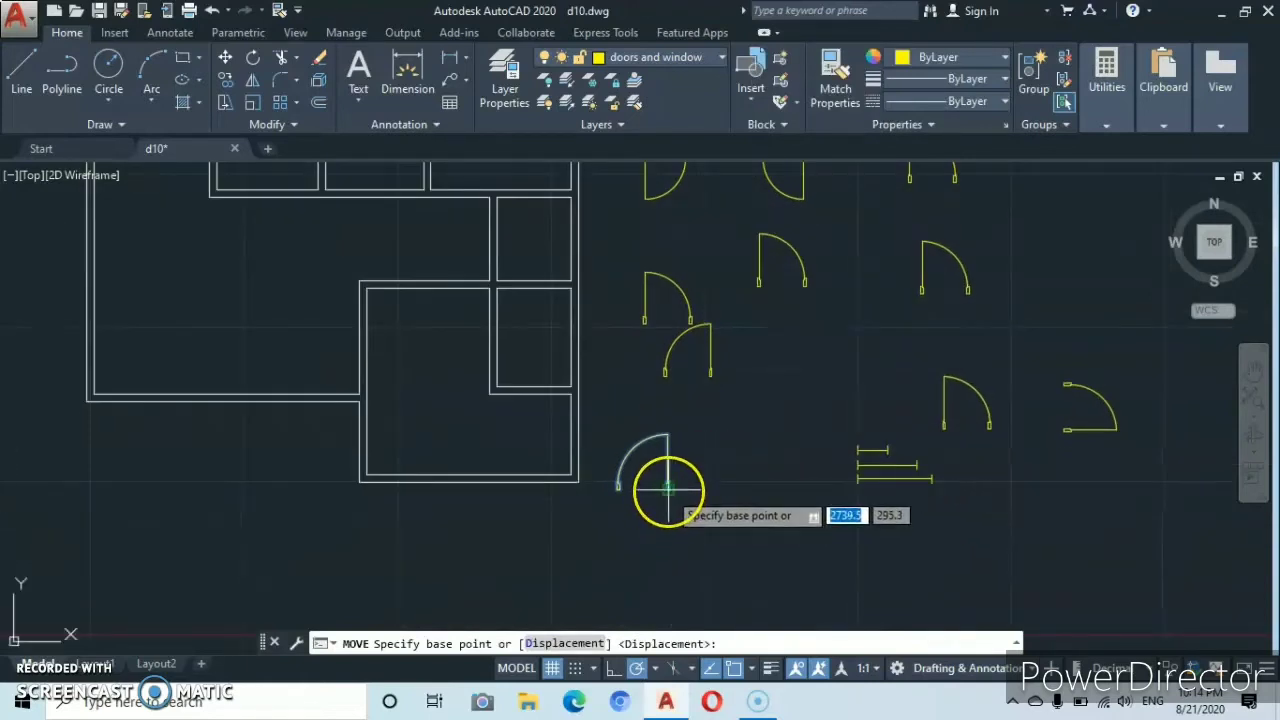
{"action": "scroll", "coordinate": [668, 490], "scroll_direction": "up", "scroll_amount": 5}
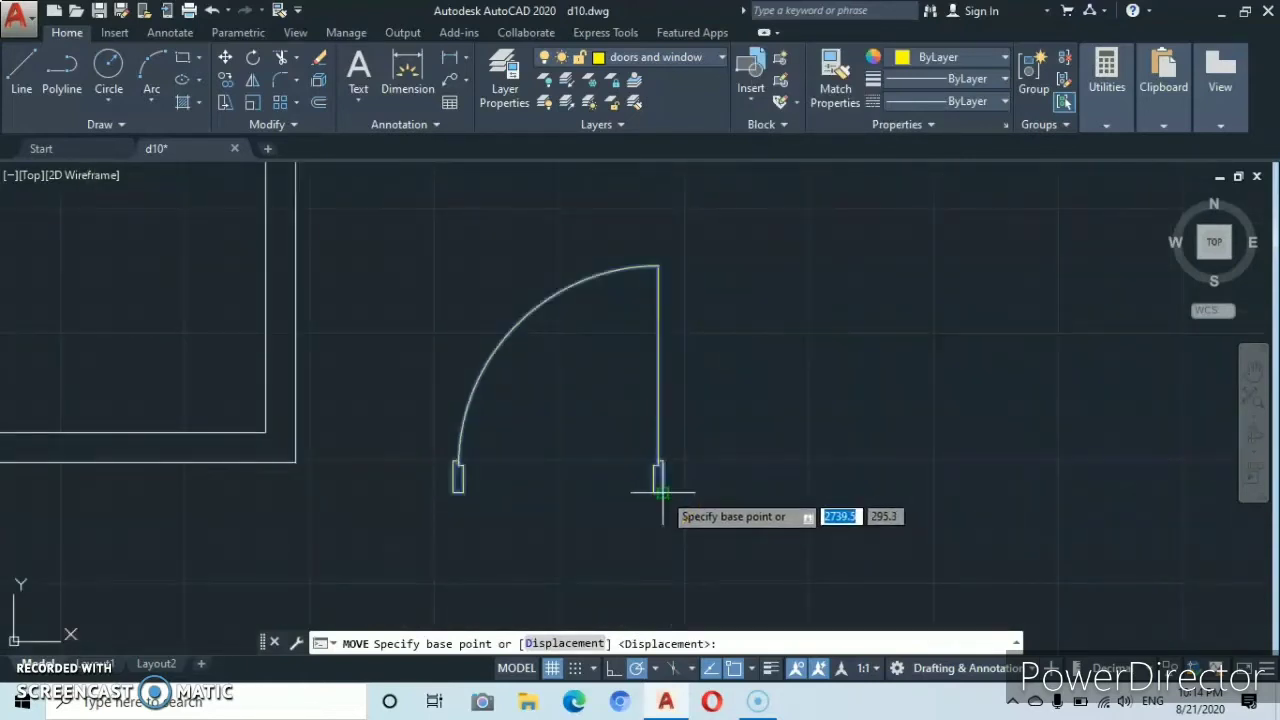
{"action": "left_click", "coordinate": [660, 491]}
{"action": "scroll", "coordinate": [640, 490], "scroll_direction": "down", "scroll_amount": 5}
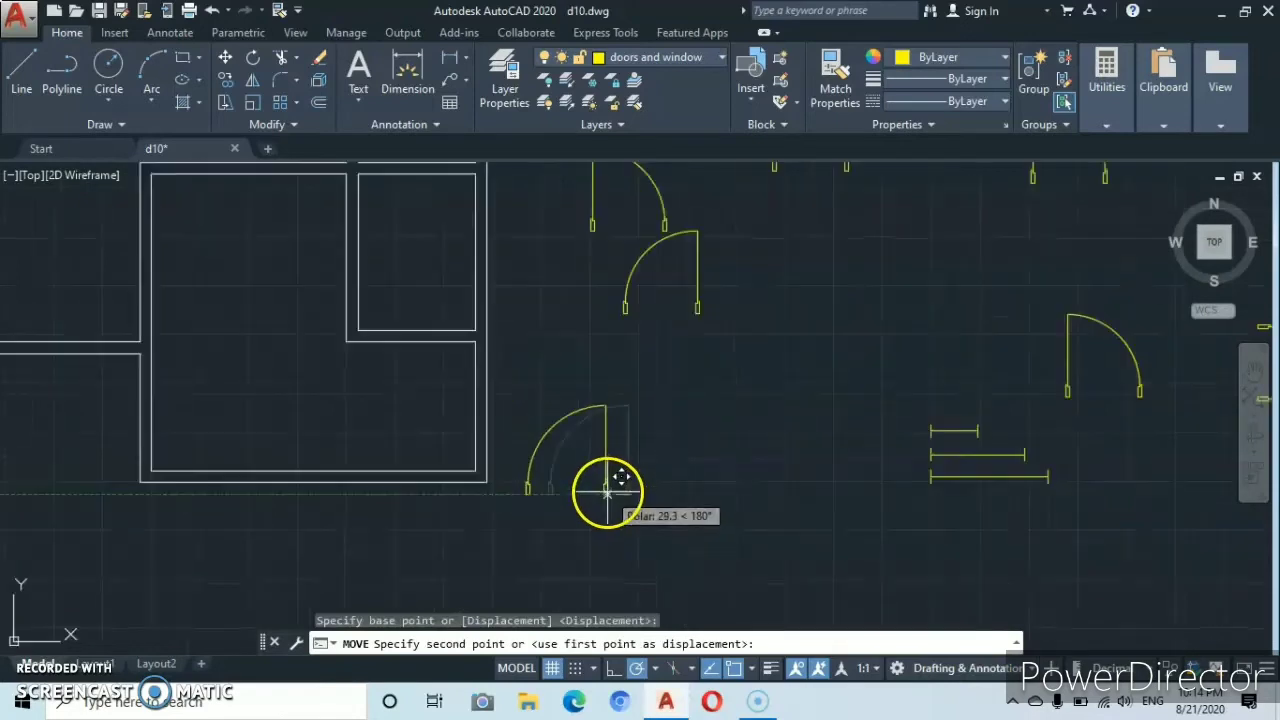
{"action": "scroll", "coordinate": [607, 493], "scroll_direction": "down", "scroll_amount": 2}
{"action": "middle_click_drag", "start_coordinate": [329, 446], "coordinate": [502, 529]}
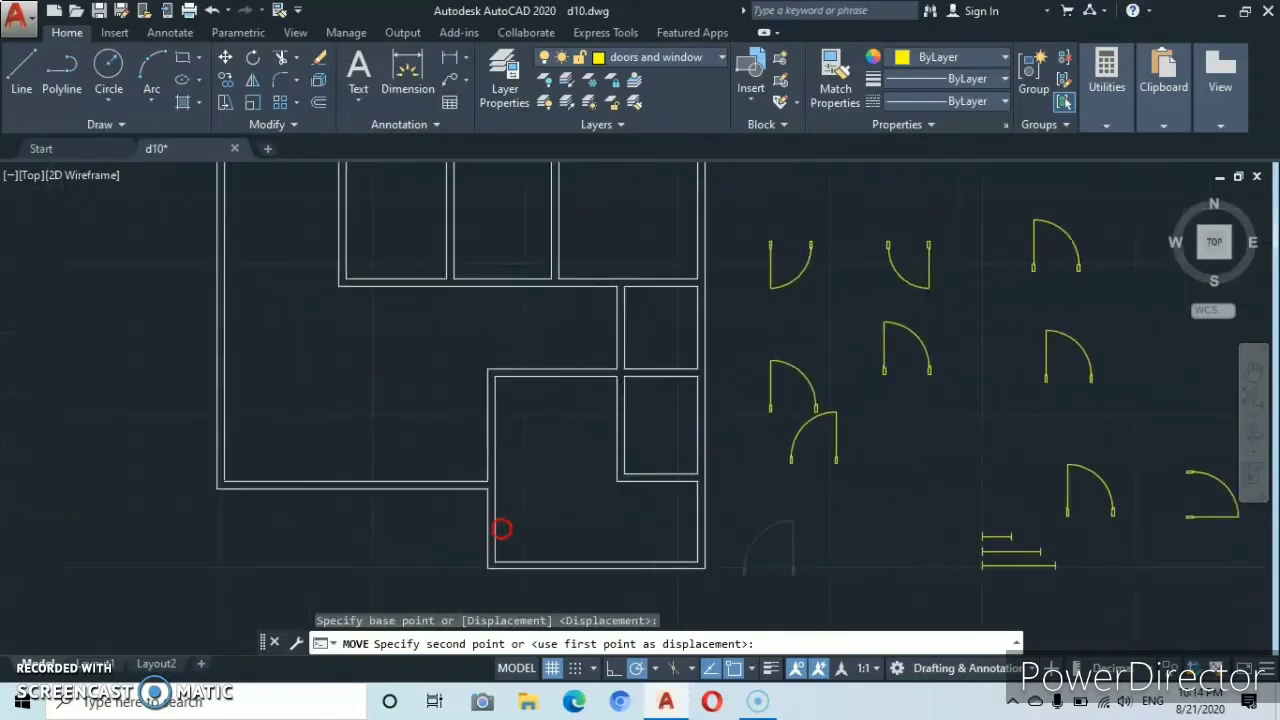
{"action": "scroll", "coordinate": [502, 529], "scroll_direction": "up", "scroll_amount": 5}
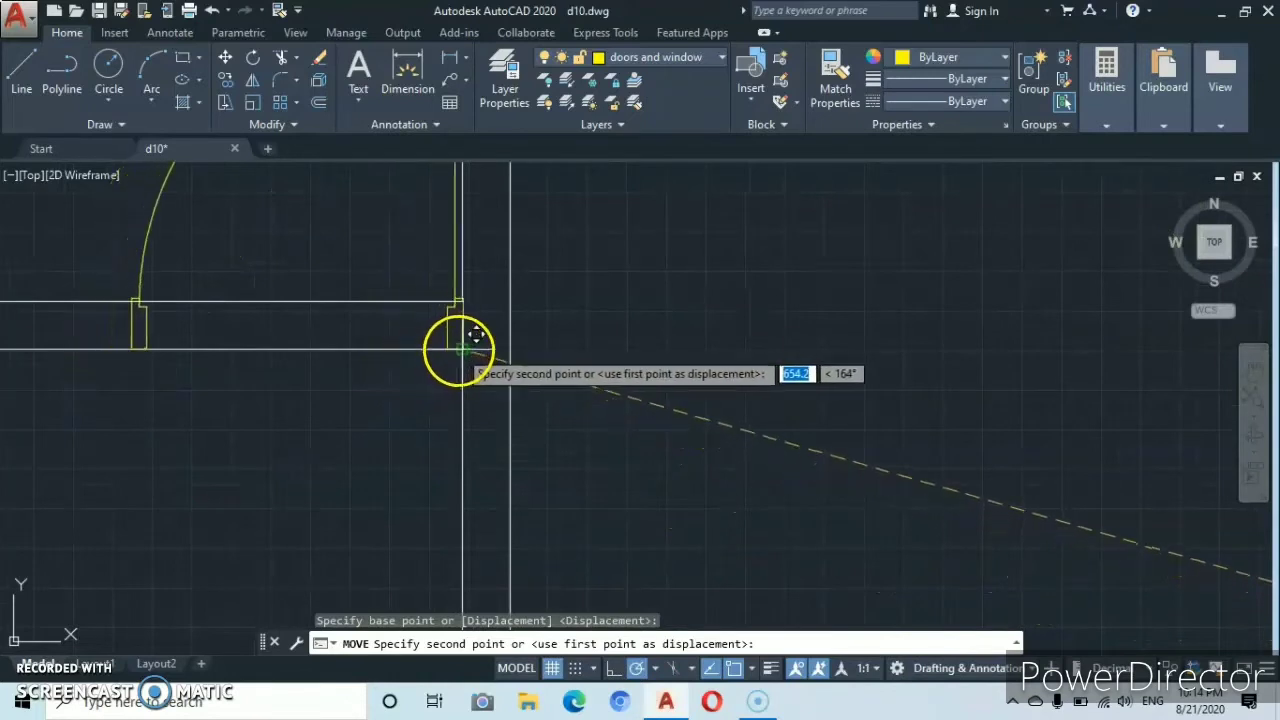
{"action": "left_click", "coordinate": [461, 348]}
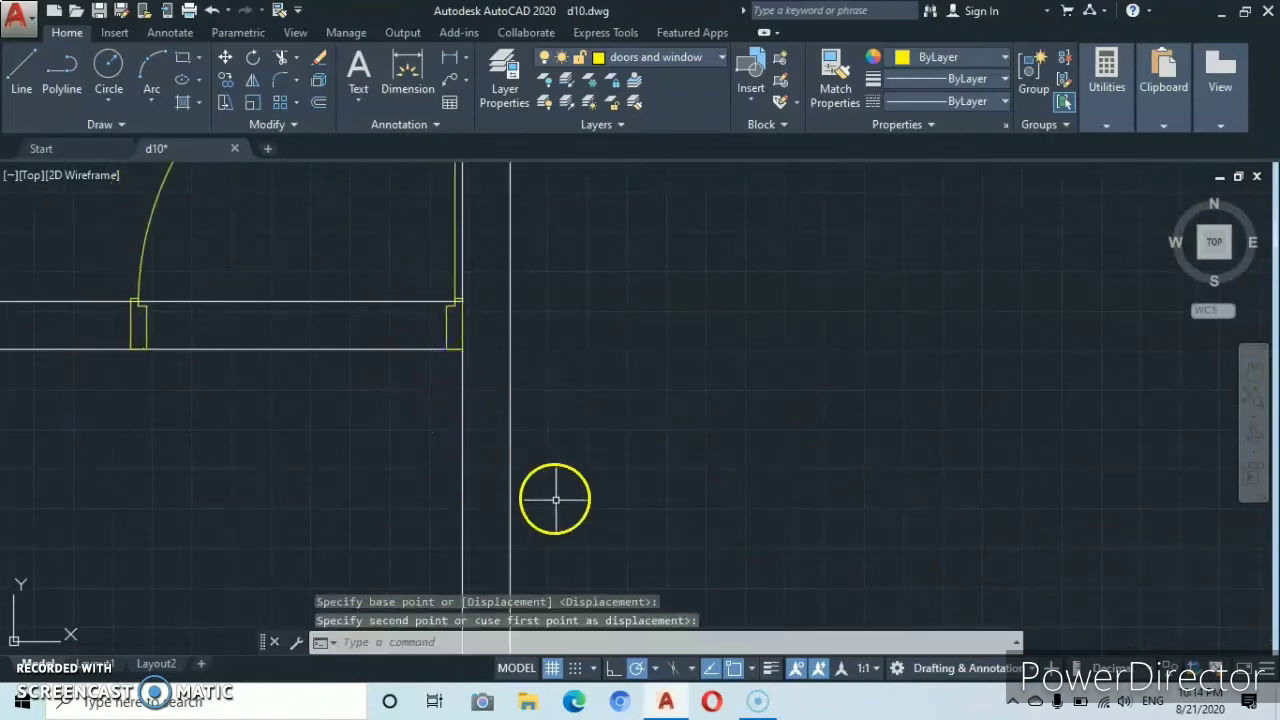
{"action": "left_click", "coordinate": [754, 670]}
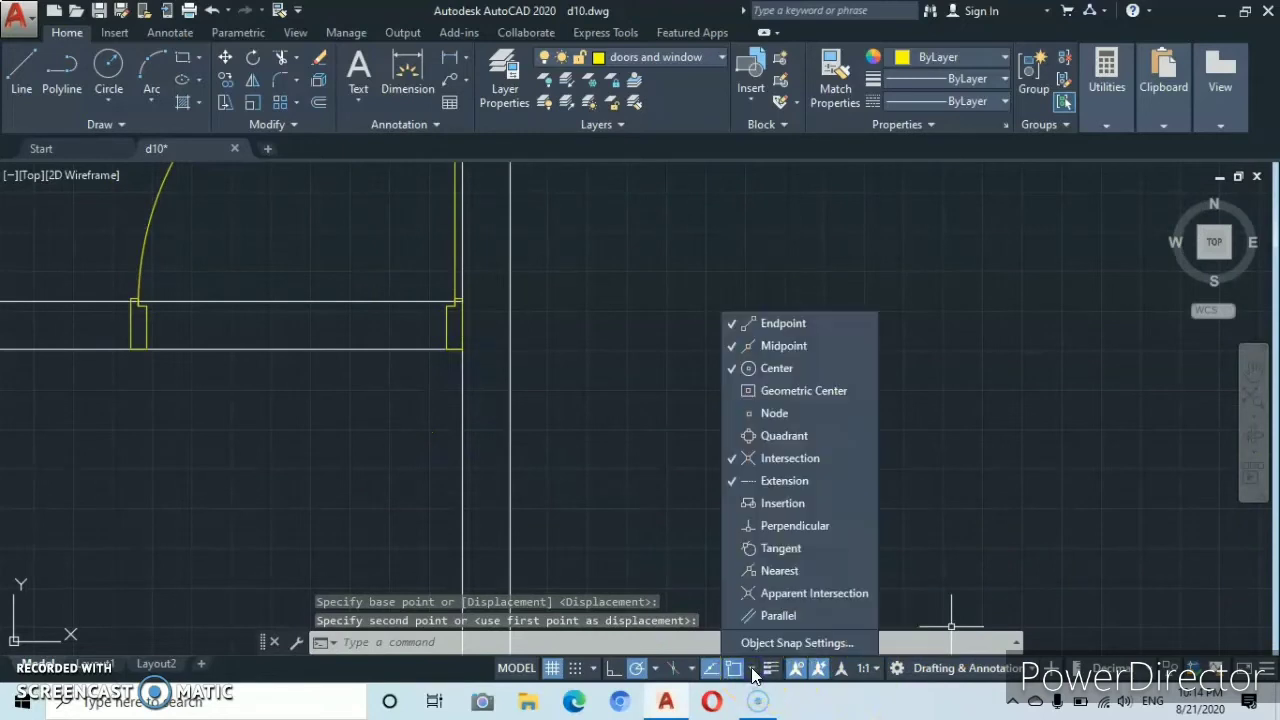
{"action": "left_click", "coordinate": [756, 593]}
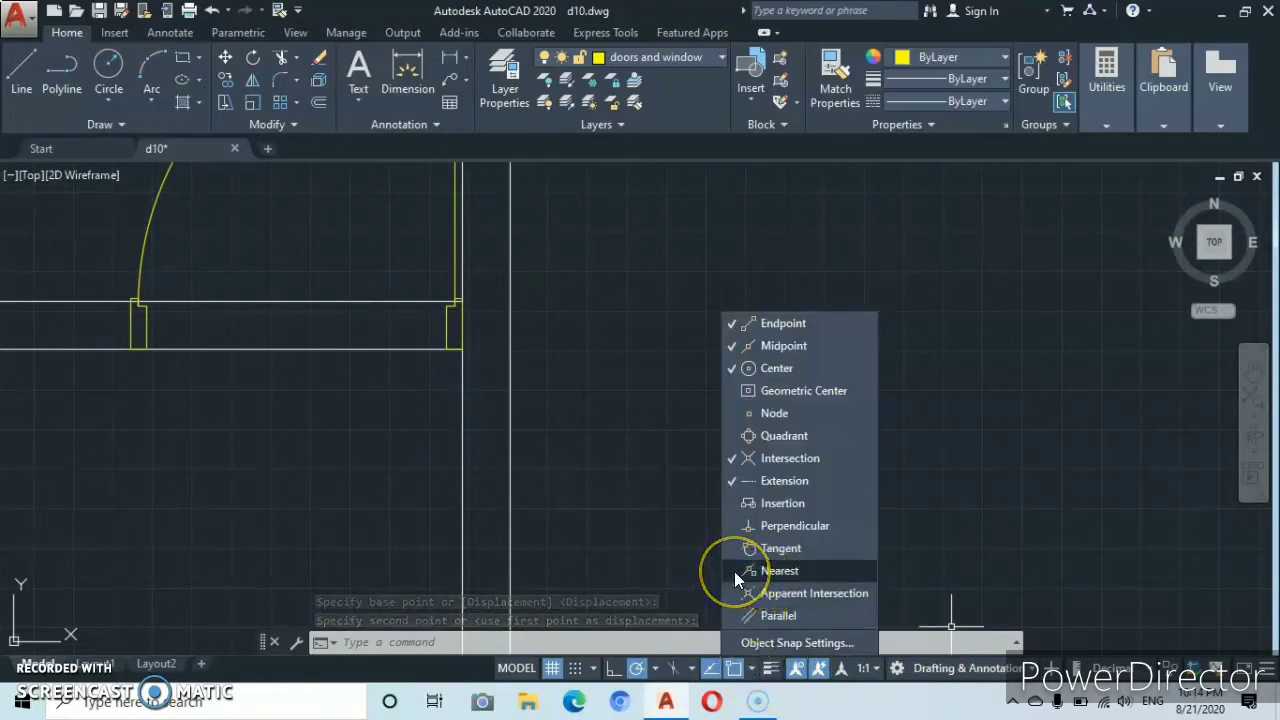
{"action": "left_click", "coordinate": [734, 571]}
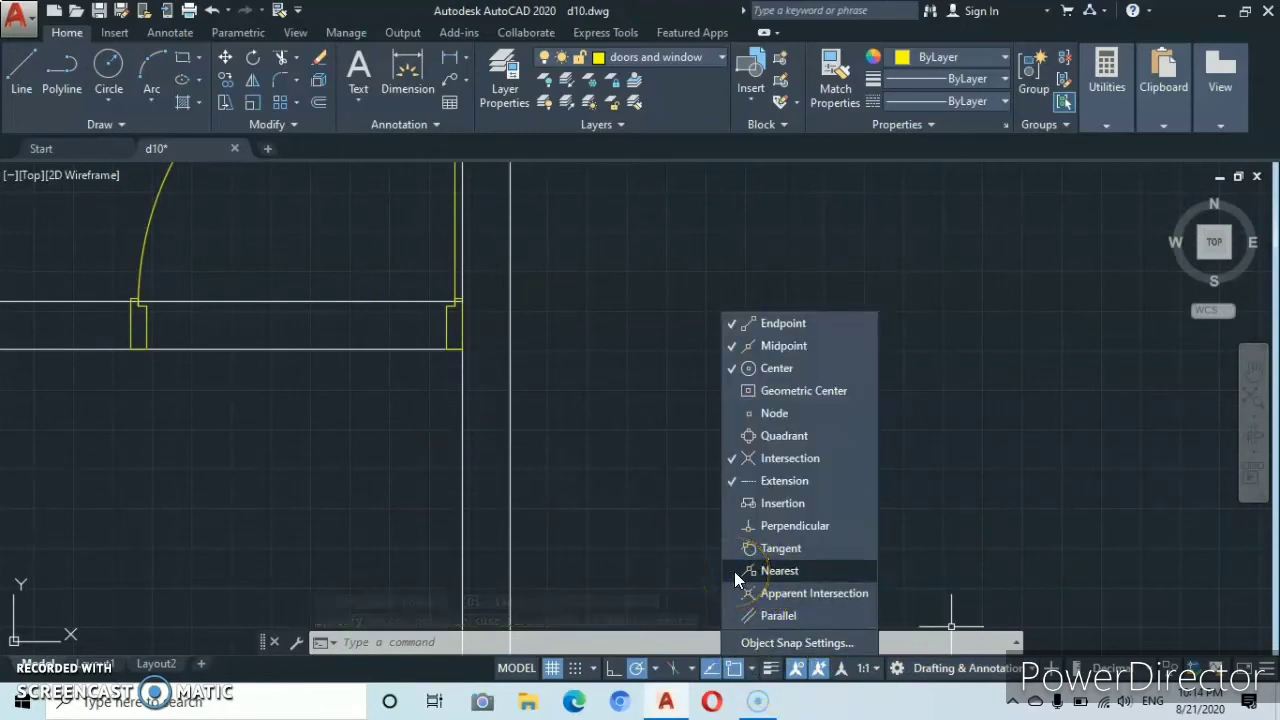
{"action": "left_click", "coordinate": [590, 465]}
- Move the upper of the two overlapping door symbols by its hinge jamb's bottom left corner into the top right room's bottom wall, flush with the partition
{"action": "scroll", "coordinate": [636, 437], "scroll_direction": "down", "scroll_amount": 3}
{"action": "scroll", "coordinate": [646, 418], "scroll_direction": "down", "scroll_amount": 4}
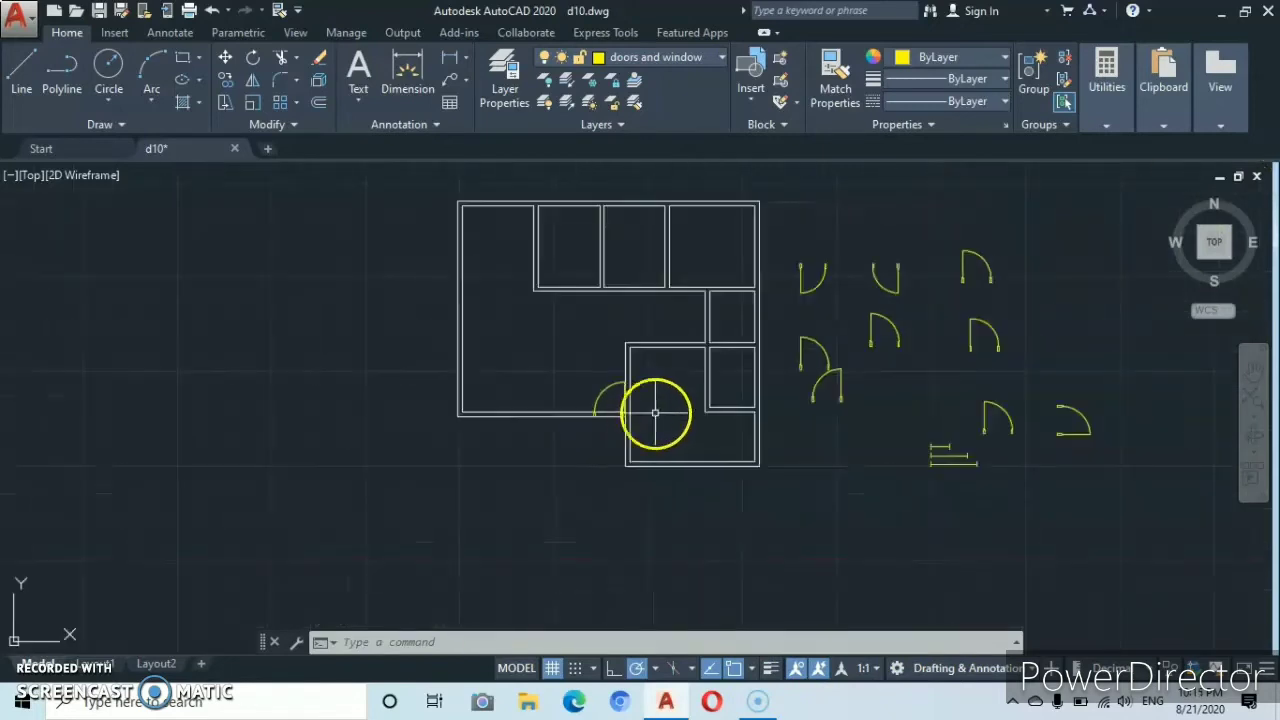
{"action": "middle_click_drag", "start_coordinate": [654, 414], "coordinate": [527, 494]}
{"action": "scroll", "coordinate": [654, 483], "scroll_direction": "up", "scroll_amount": 2}
{"action": "middle_click_drag", "start_coordinate": [692, 455], "coordinate": [622, 492]}
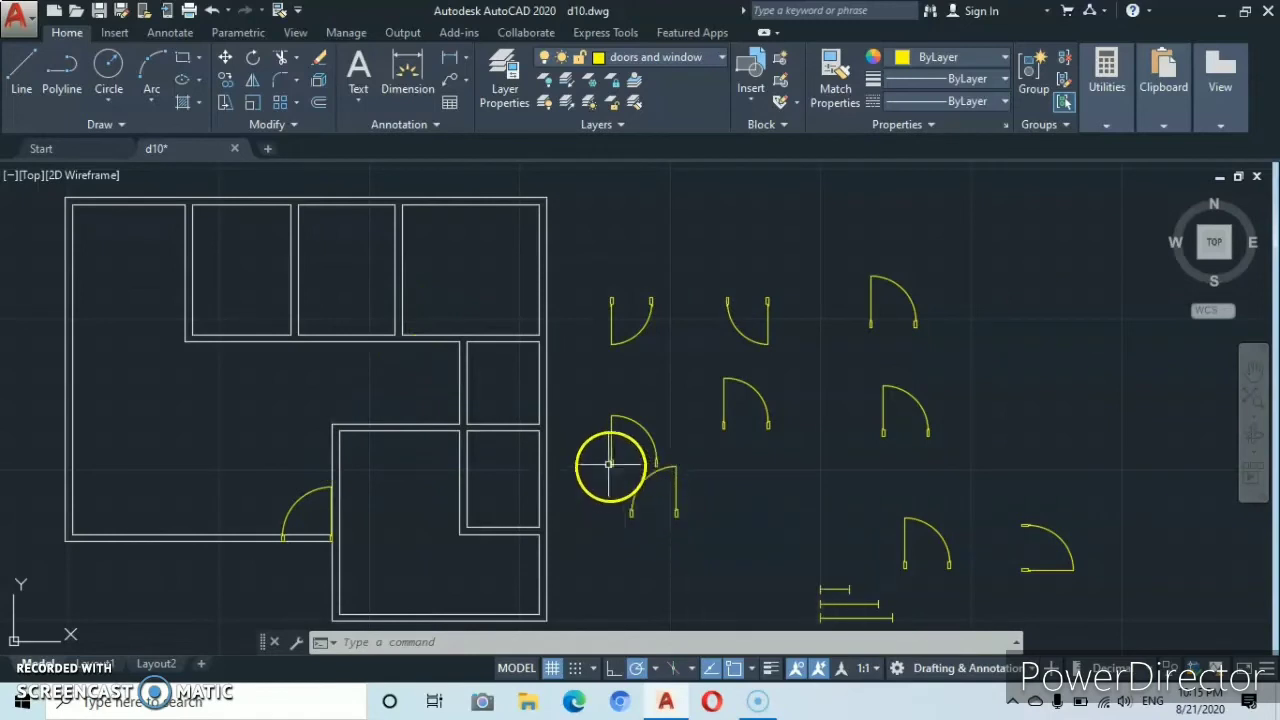
{"action": "left_click", "coordinate": [614, 462]}
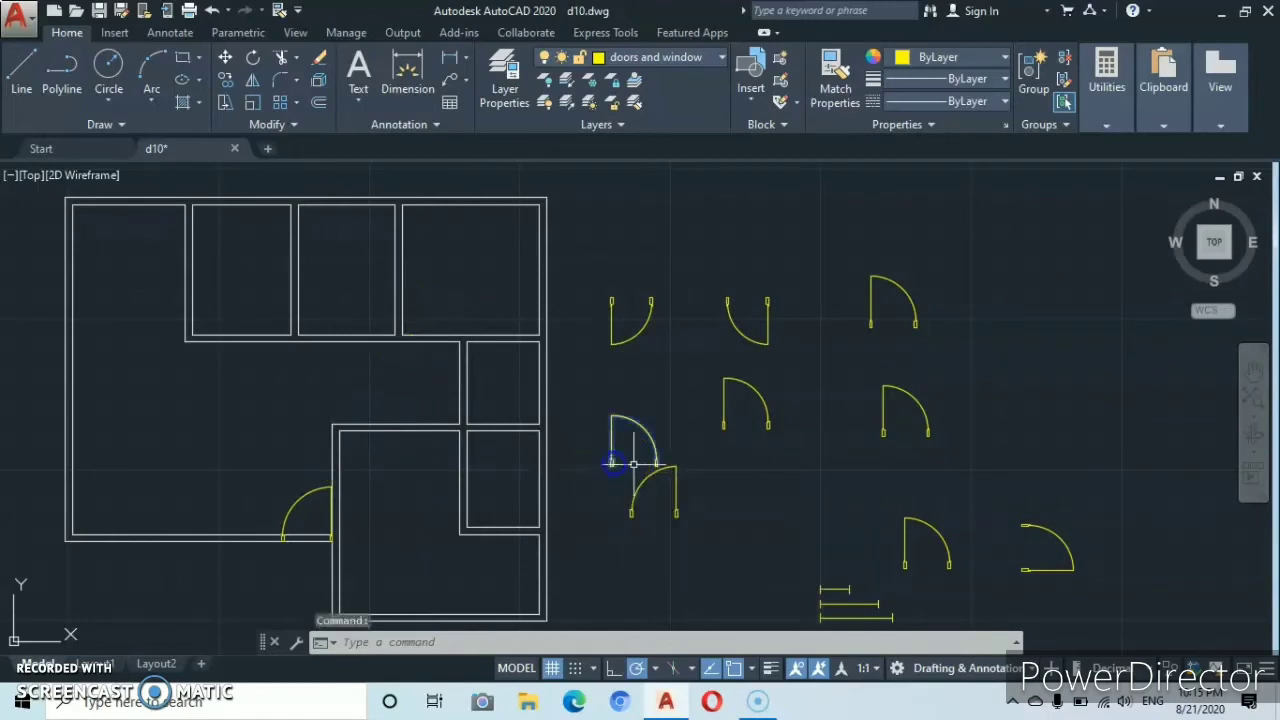
{"action": "right_click", "coordinate": [763, 522]}
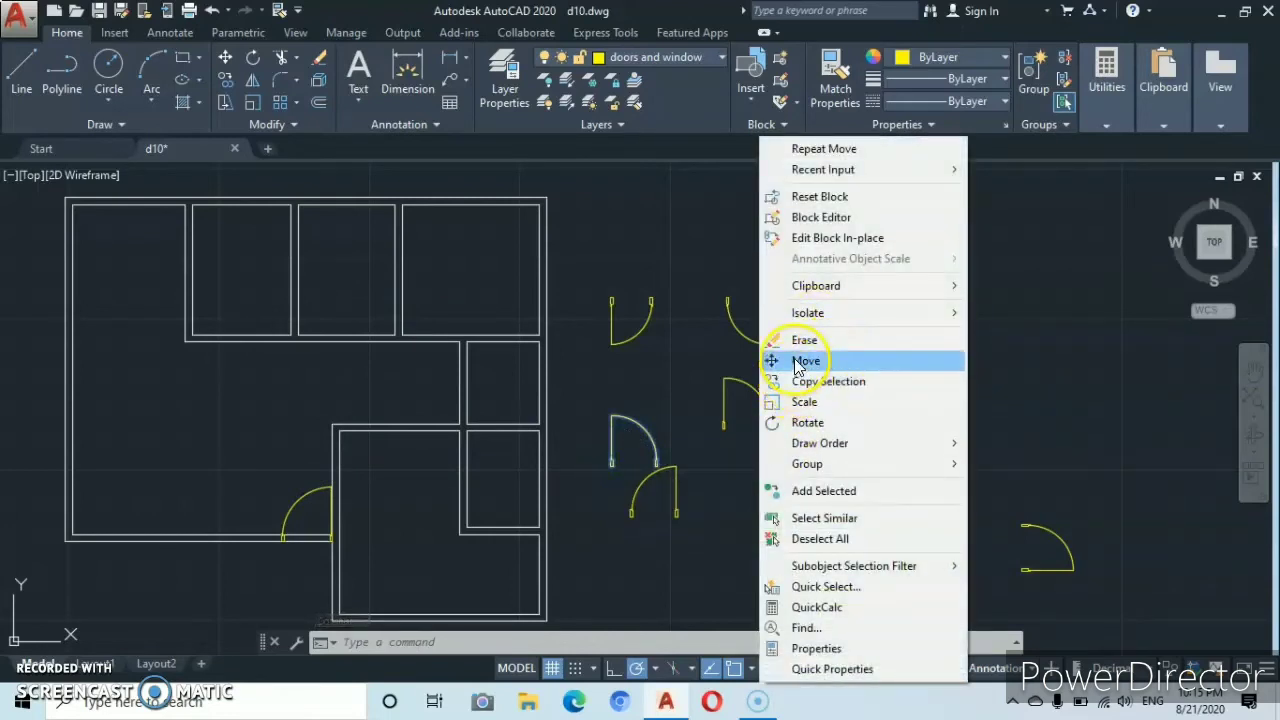
{"action": "left_click", "coordinate": [797, 362]}
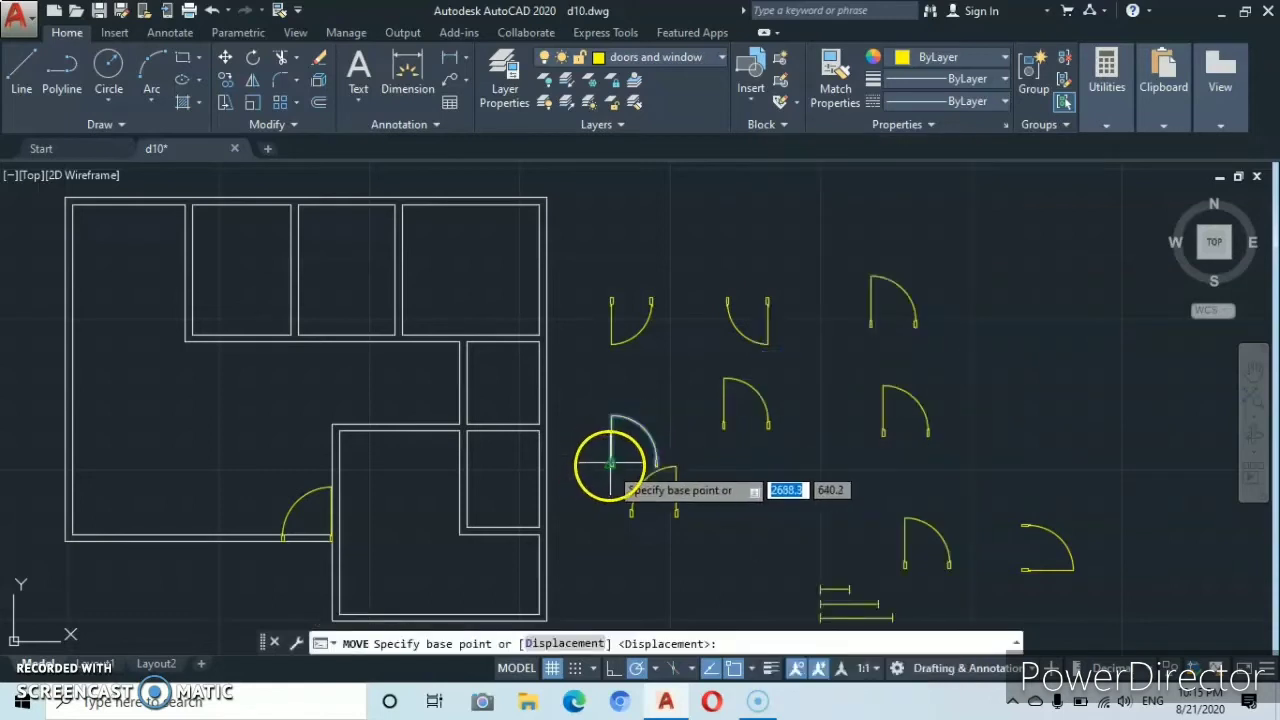
{"action": "scroll", "coordinate": [609, 463], "scroll_direction": "up", "scroll_amount": 6}
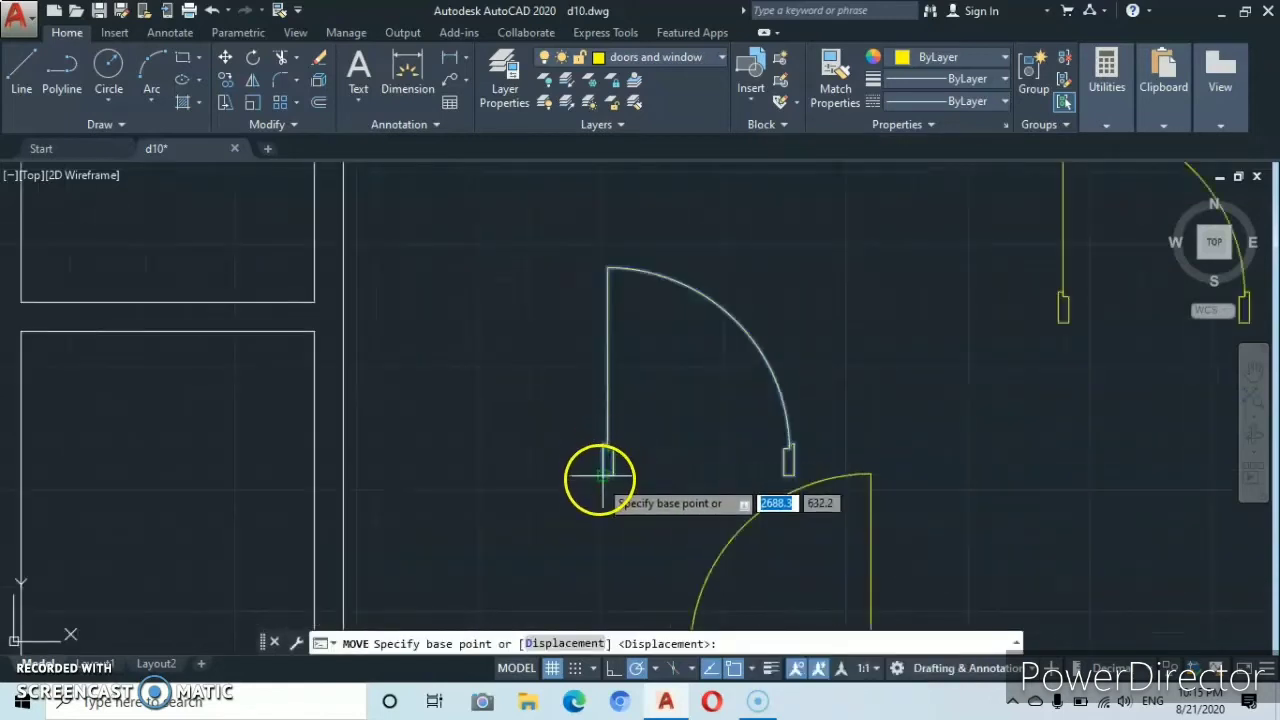
{"action": "left_click", "coordinate": [609, 463]}
{"action": "scroll", "coordinate": [331, 391], "scroll_direction": "down", "scroll_amount": 4}
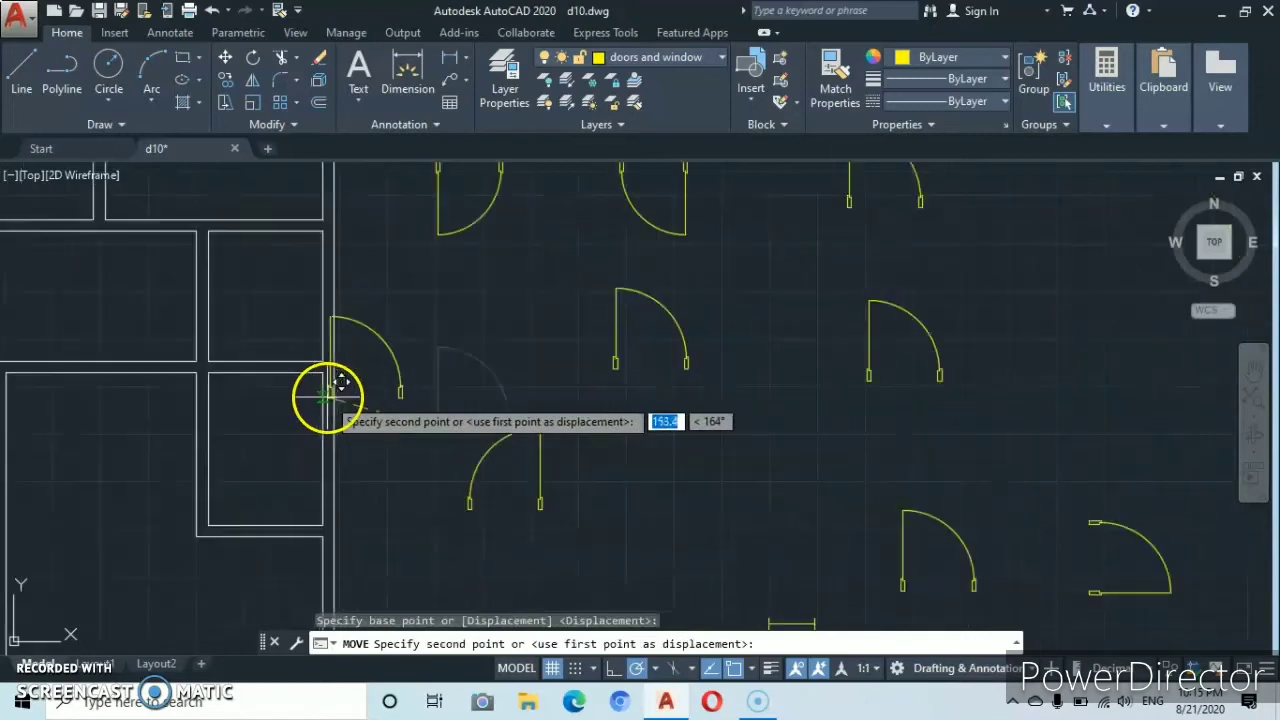
{"action": "mouse_move", "coordinate": [331, 391]}
{"action": "middle_mouse_down"}
{"action": "mouse_move", "coordinate": [697, 449]}
{"action": "mouse_move", "coordinate": [740, 509]}
{"action": "mouse_move", "coordinate": [751, 609]}
{"action": "middle_mouse_up"}
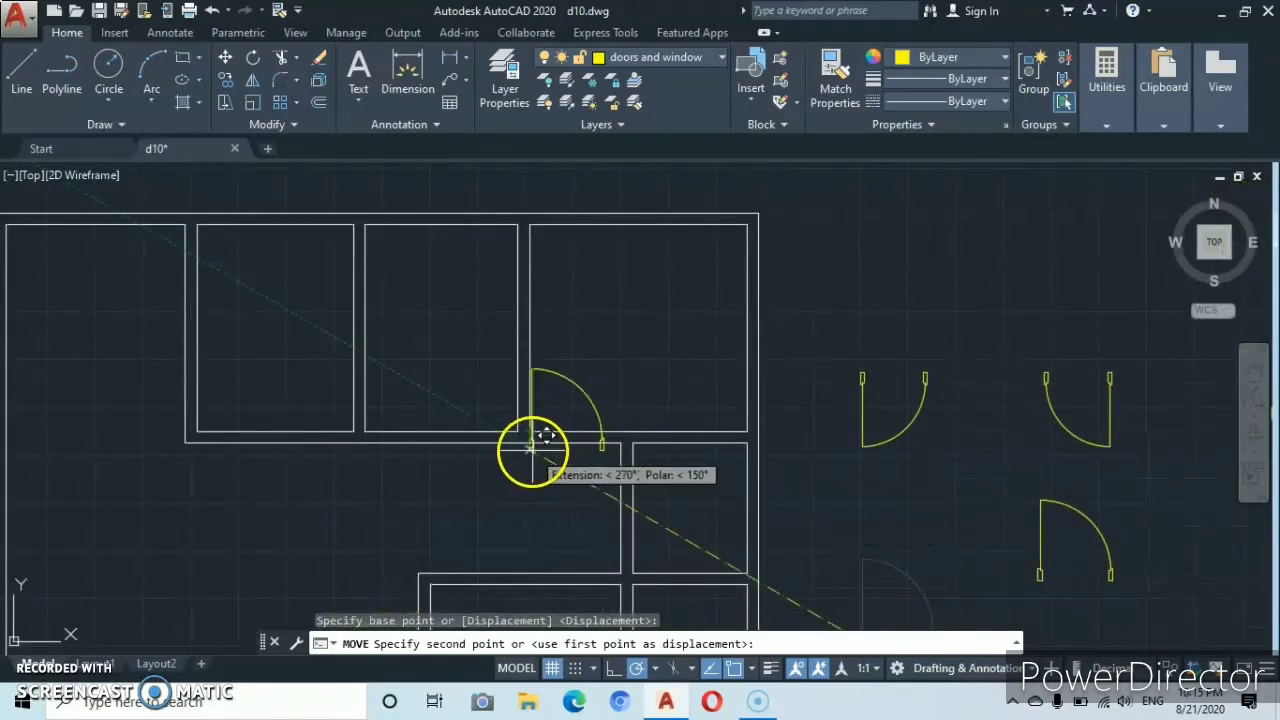
{"action": "scroll", "coordinate": [531, 446], "scroll_direction": "up", "scroll_amount": 7}
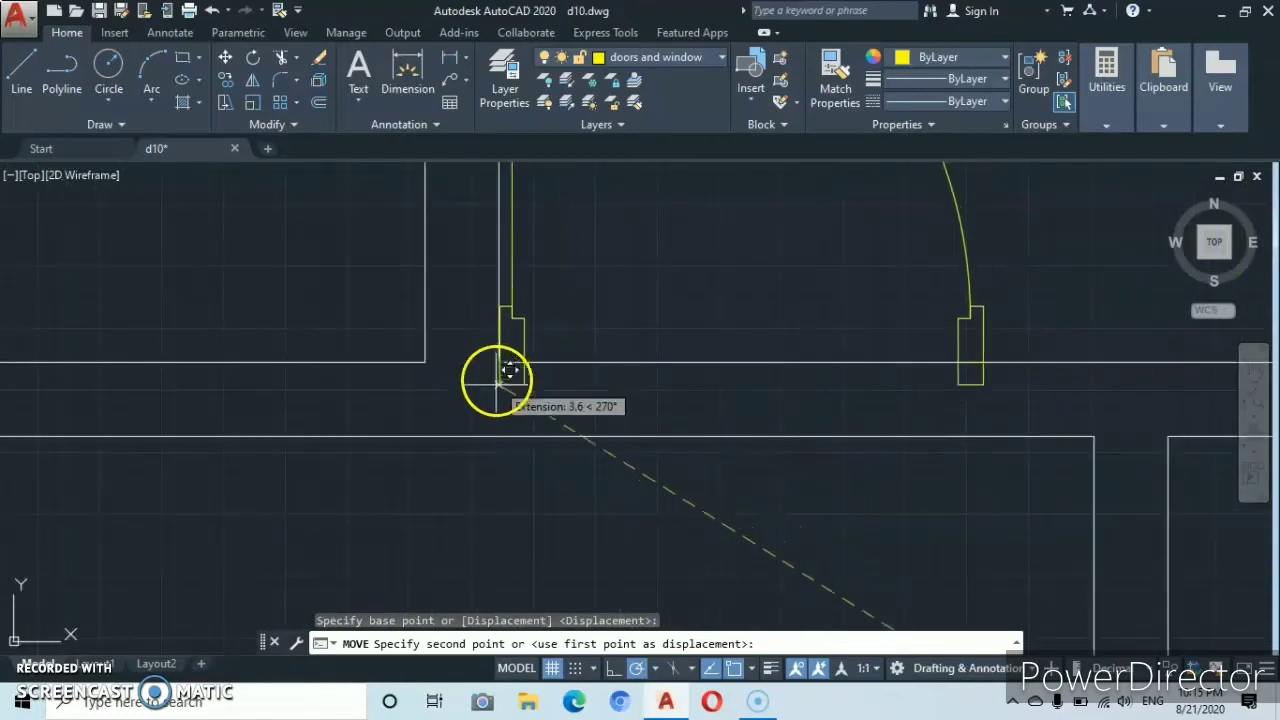
{"action": "left_click", "coordinate": [498, 437]}
{"action": "scroll", "coordinate": [850, 463], "scroll_direction": "down", "scroll_amount": 5}
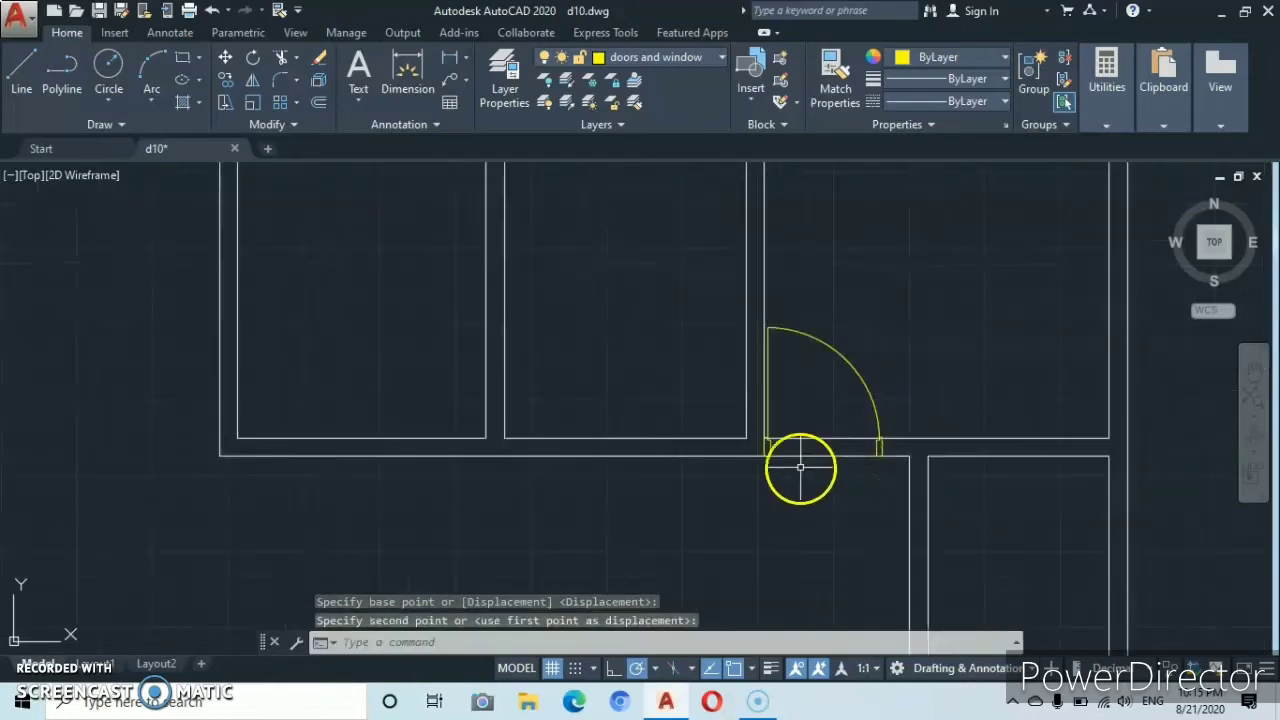
- Move the remaining left-swinging door symbol by its hinge jamb's bottom right corner into the neighbouring room's bottom wall, across the partition from the door just placed
{"action": "scroll", "coordinate": [800, 469], "scroll_direction": "down", "scroll_amount": 6}
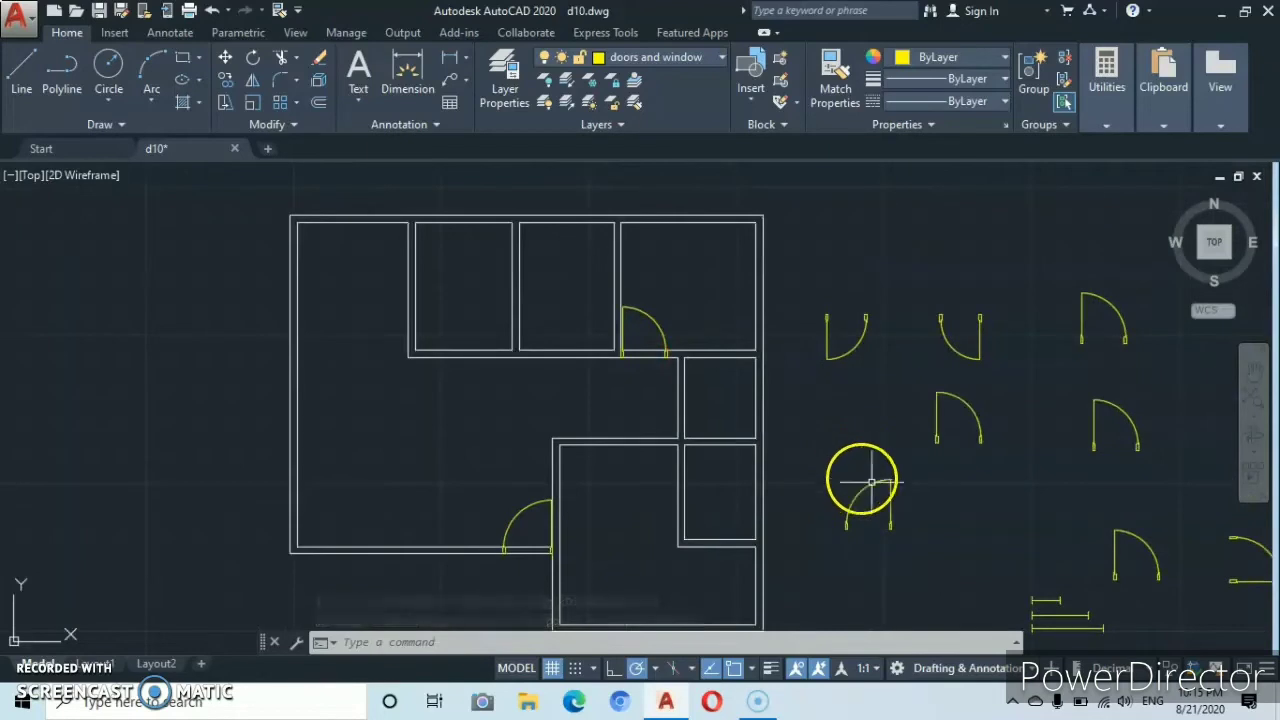
{"action": "left_click", "coordinate": [930, 492]}
{"action": "left_click", "coordinate": [848, 525]}
{"action": "right_click", "coordinate": [897, 564]}
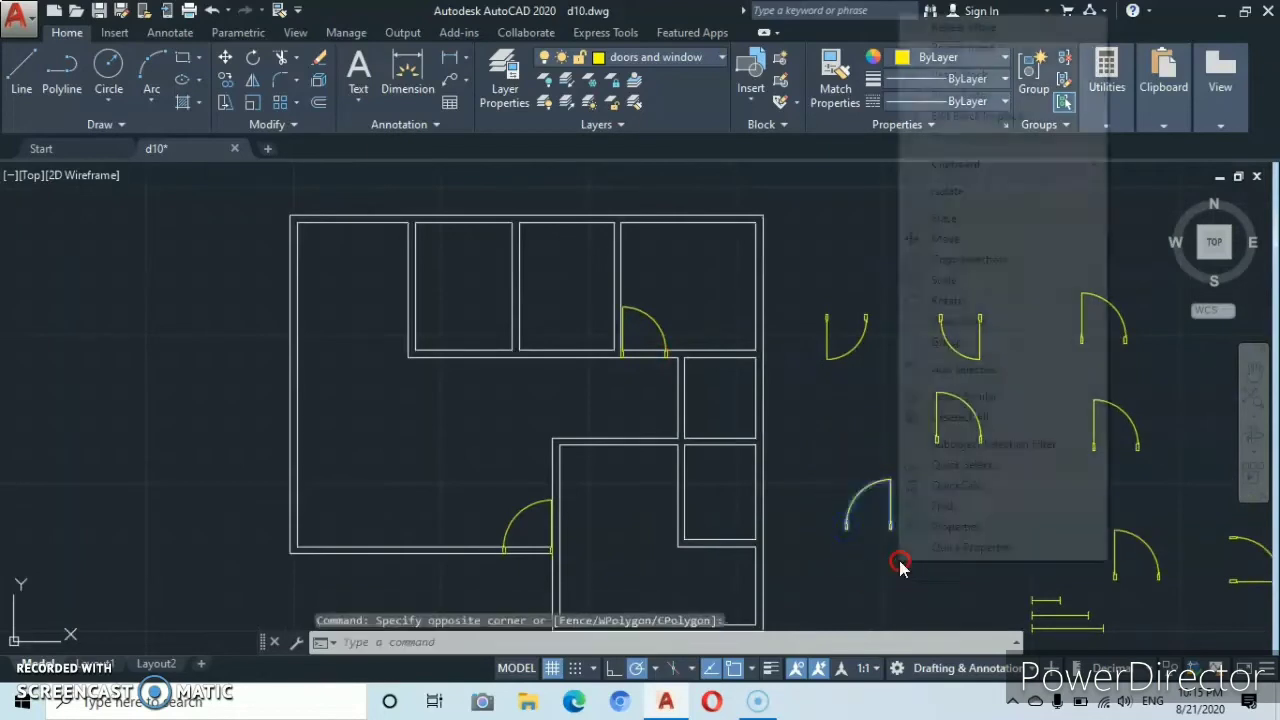
{"action": "left_click", "coordinate": [944, 240]}
{"action": "scroll", "coordinate": [885, 545], "scroll_direction": "up", "scroll_amount": 5}
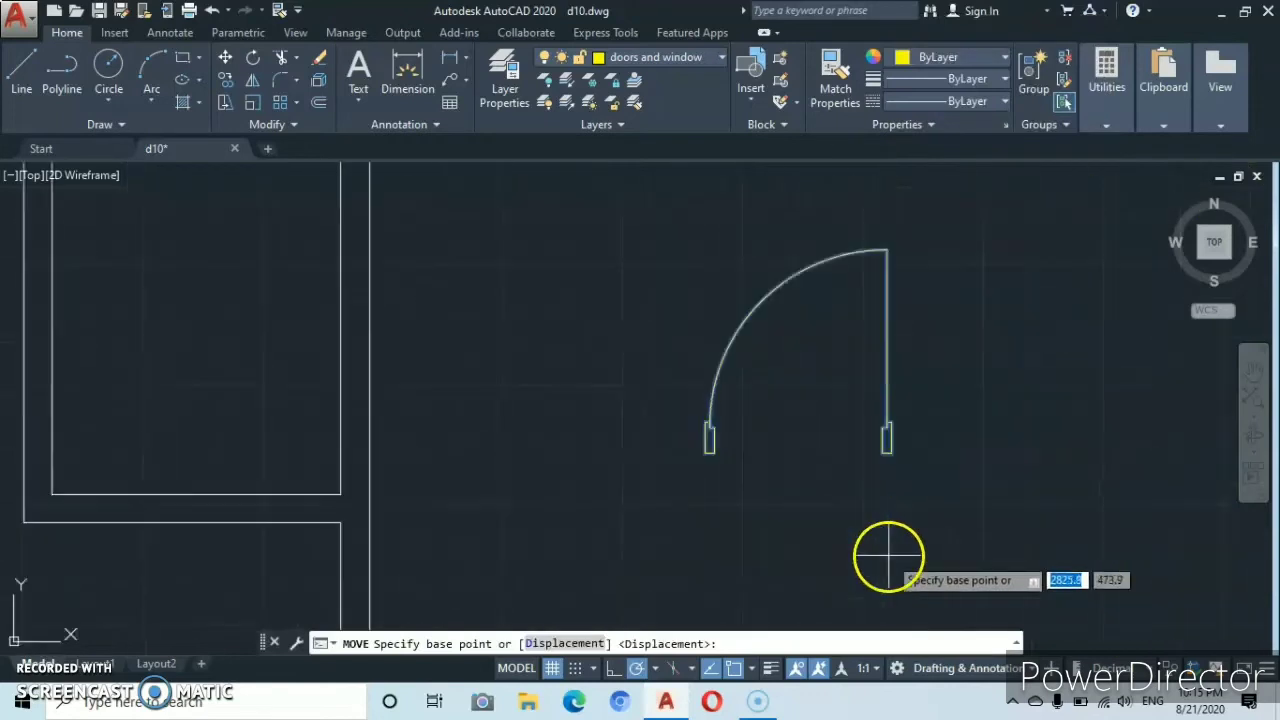
{"action": "scroll", "coordinate": [883, 529], "scroll_direction": "up", "scroll_amount": 2}
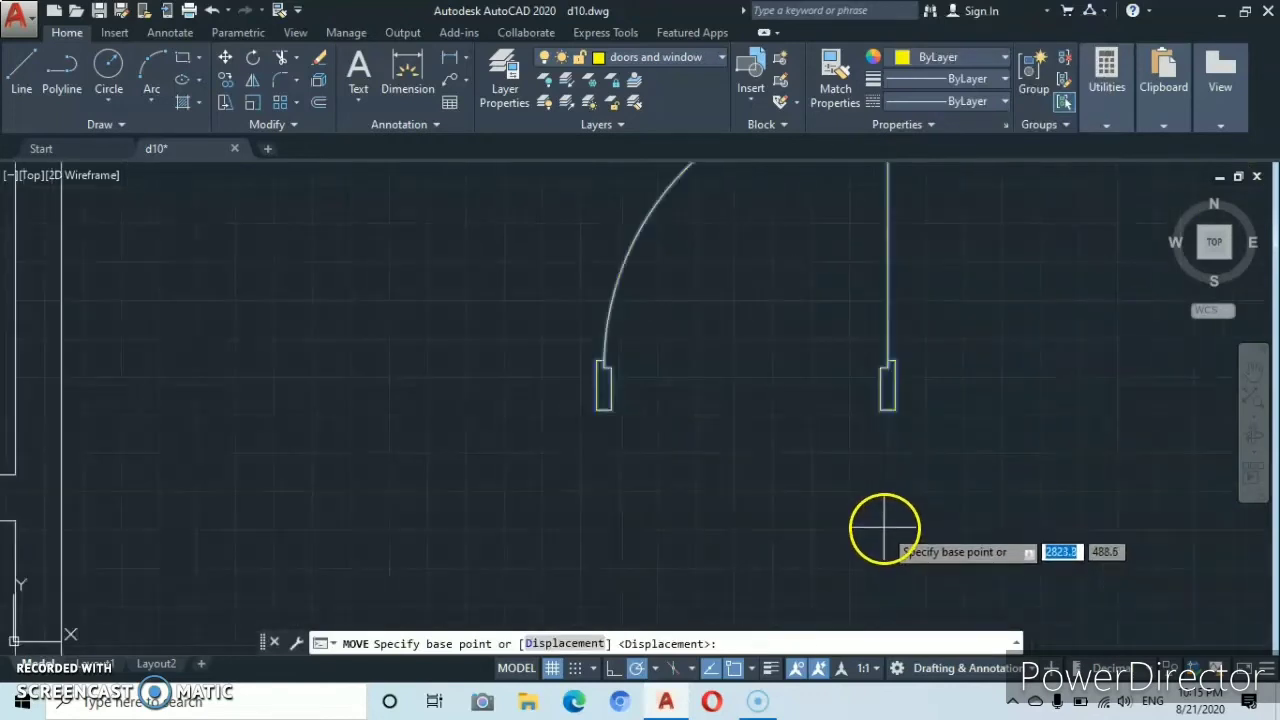
{"action": "left_click", "coordinate": [895, 410]}
{"action": "scroll", "coordinate": [680, 505], "scroll_direction": "down", "scroll_amount": 8}
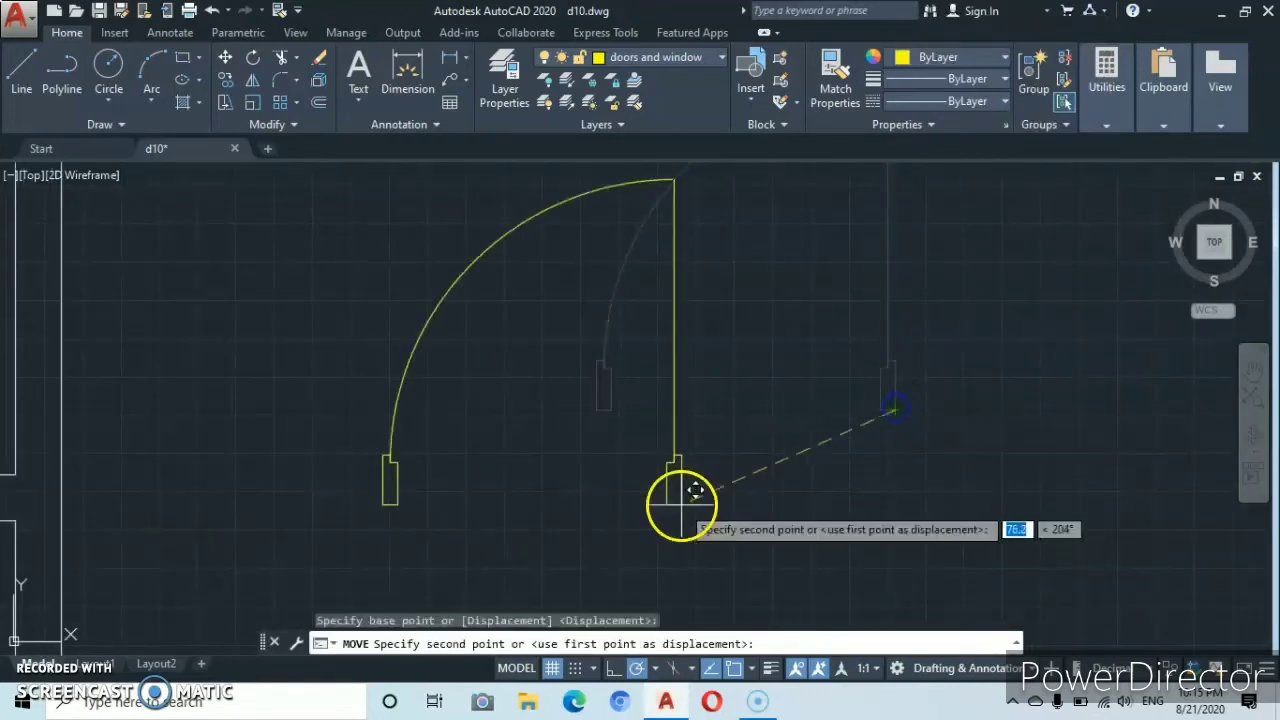
{"action": "middle_click_drag", "start_coordinate": [283, 300], "coordinate": [638, 474]}
{"action": "scroll", "coordinate": [755, 484], "scroll_direction": "up", "scroll_amount": 6}
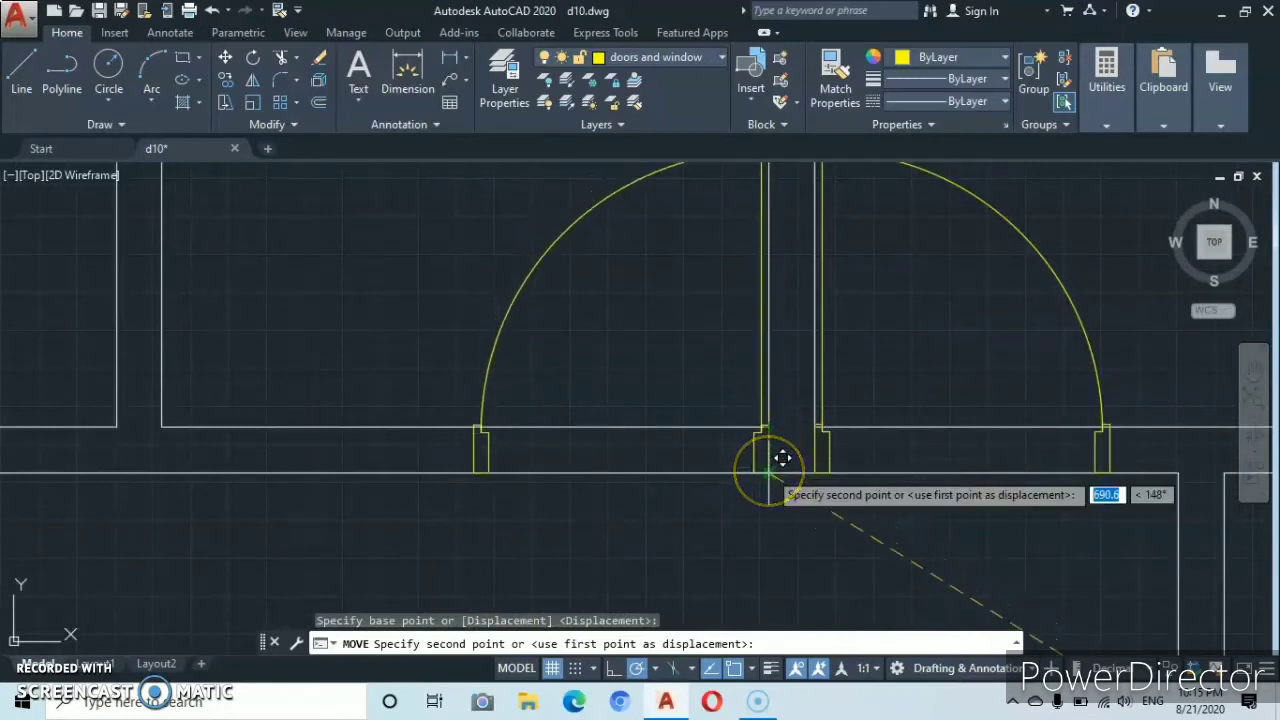
{"action": "left_click", "coordinate": [768, 471]}
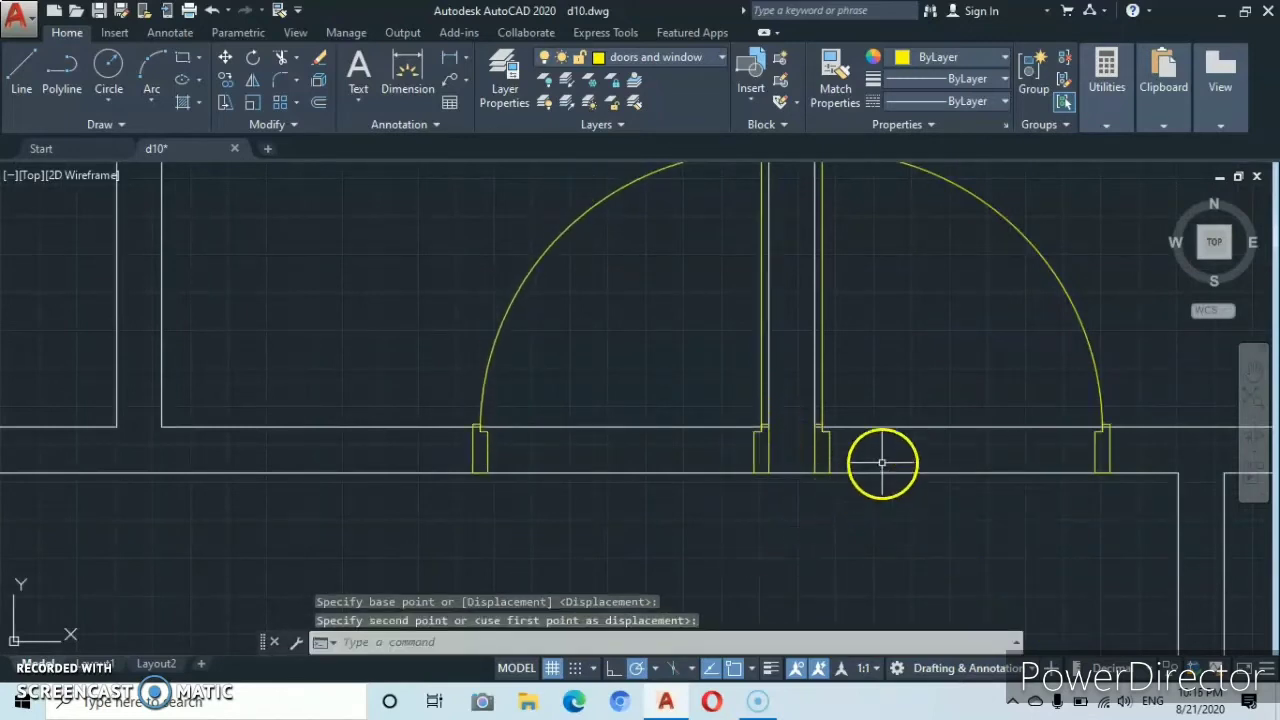
- Move the 270-degree rotated door symbol, the rightmost in the drawing, by a corner of its hinge-side jamb
{"action": "scroll", "coordinate": [882, 462], "scroll_direction": "down", "scroll_amount": 1}
{"action": "middle_click_drag", "start_coordinate": [909, 476], "coordinate": [725, 422]}
{"action": "scroll", "coordinate": [884, 454], "scroll_direction": "up", "scroll_amount": 2}
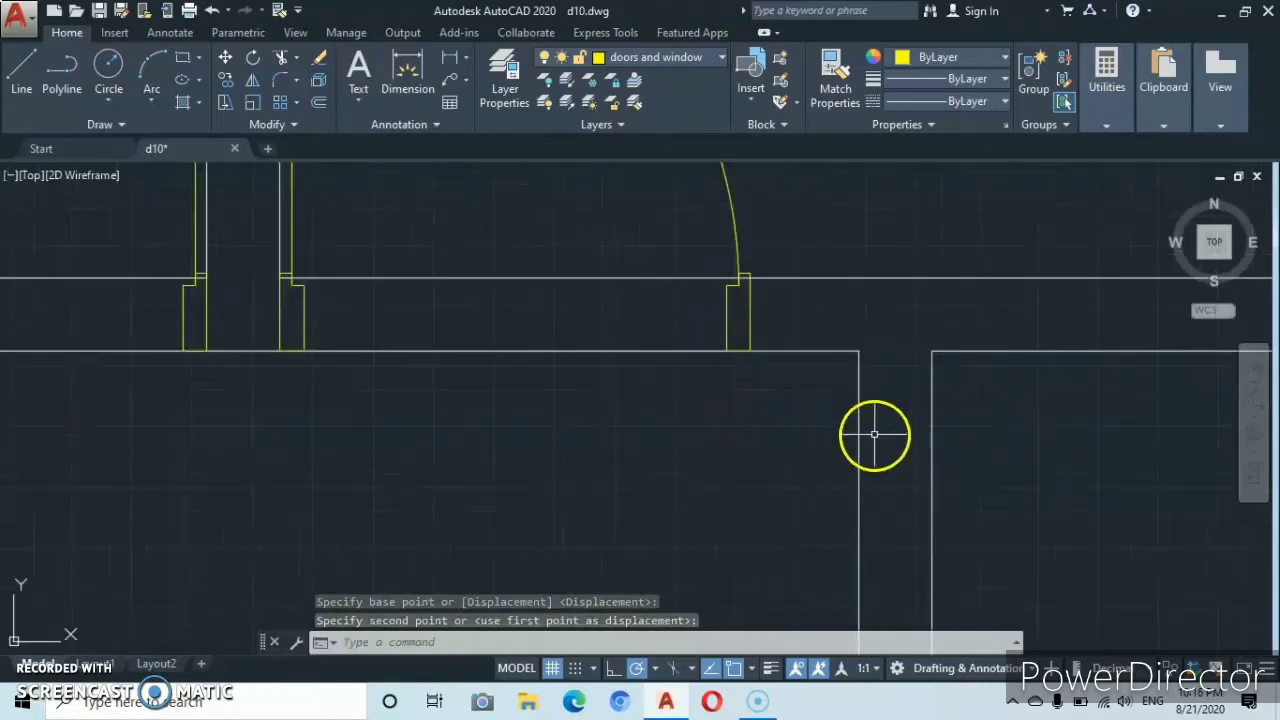
{"action": "scroll", "coordinate": [874, 434], "scroll_direction": "down", "scroll_amount": 3}
{"action": "mouse_move", "coordinate": [868, 453]}
{"action": "middle_mouse_down"}
{"action": "mouse_move", "coordinate": [671, 366]}
{"action": "mouse_move", "coordinate": [671, 352]}
{"action": "middle_mouse_up"}
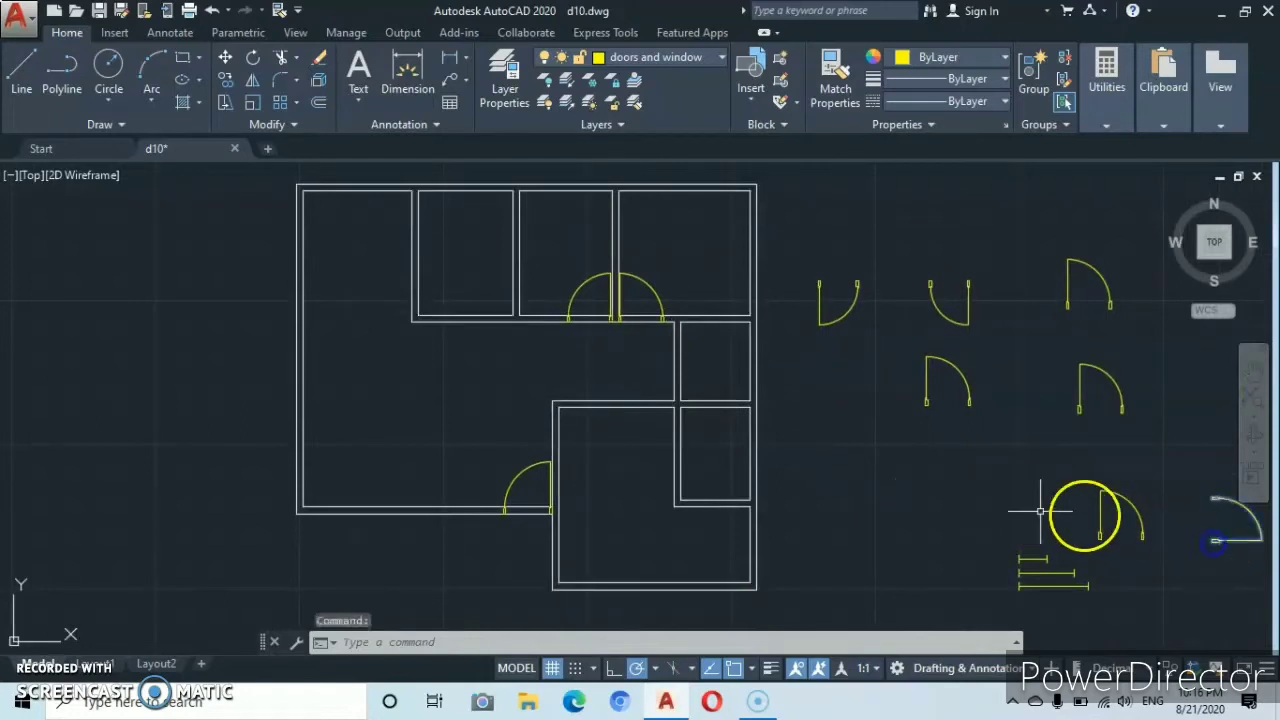
{"action": "right_click", "coordinate": [949, 512]}
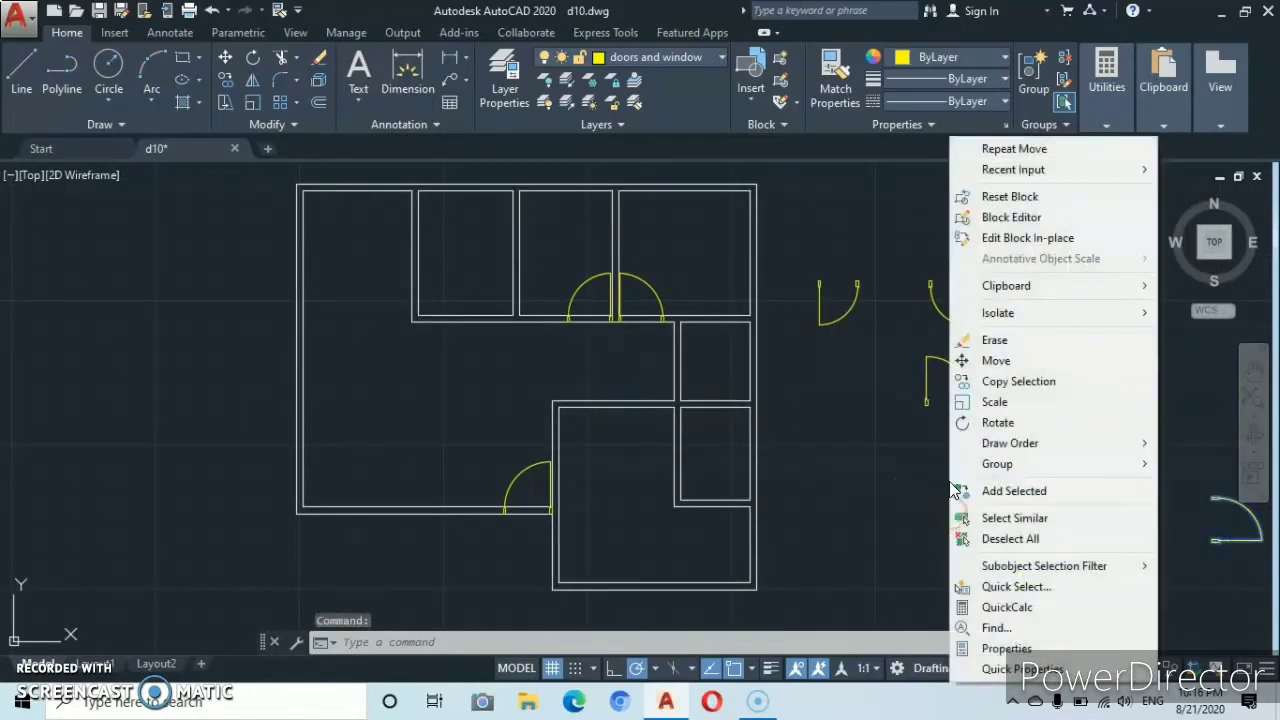
{"action": "left_click", "coordinate": [980, 368]}
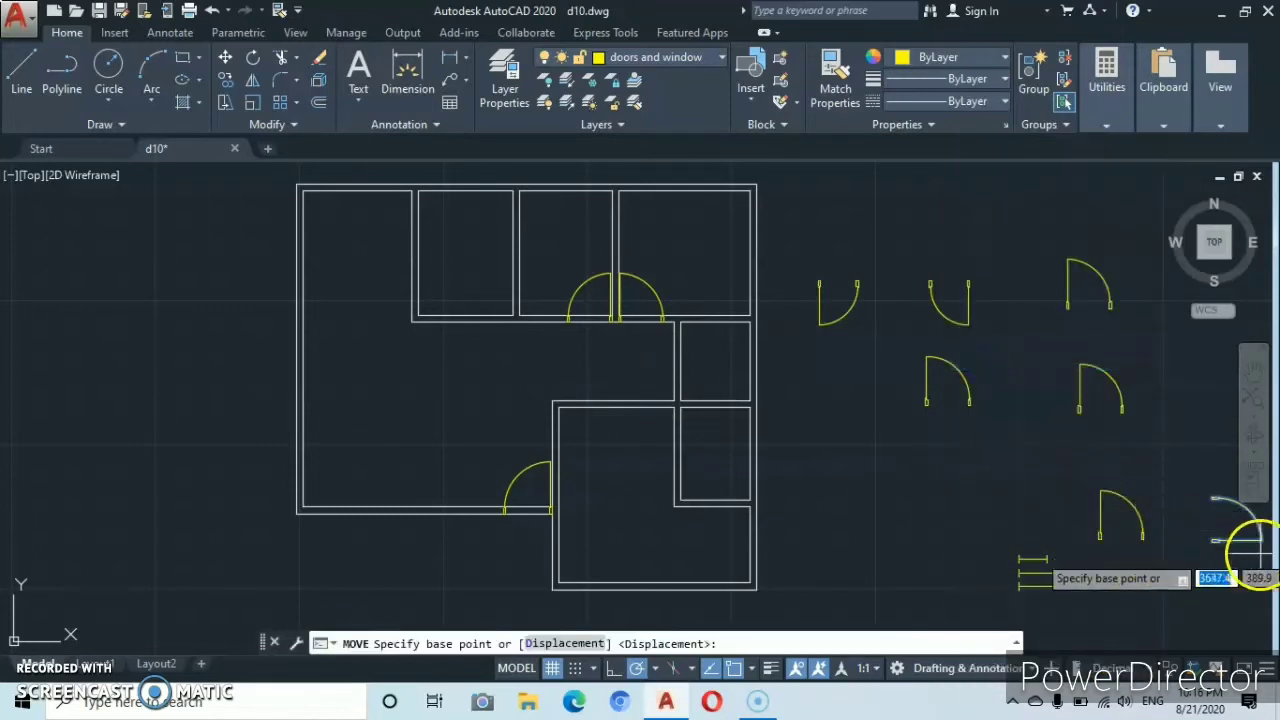
{"action": "scroll", "coordinate": [1213, 541], "scroll_direction": "up", "scroll_amount": 10}
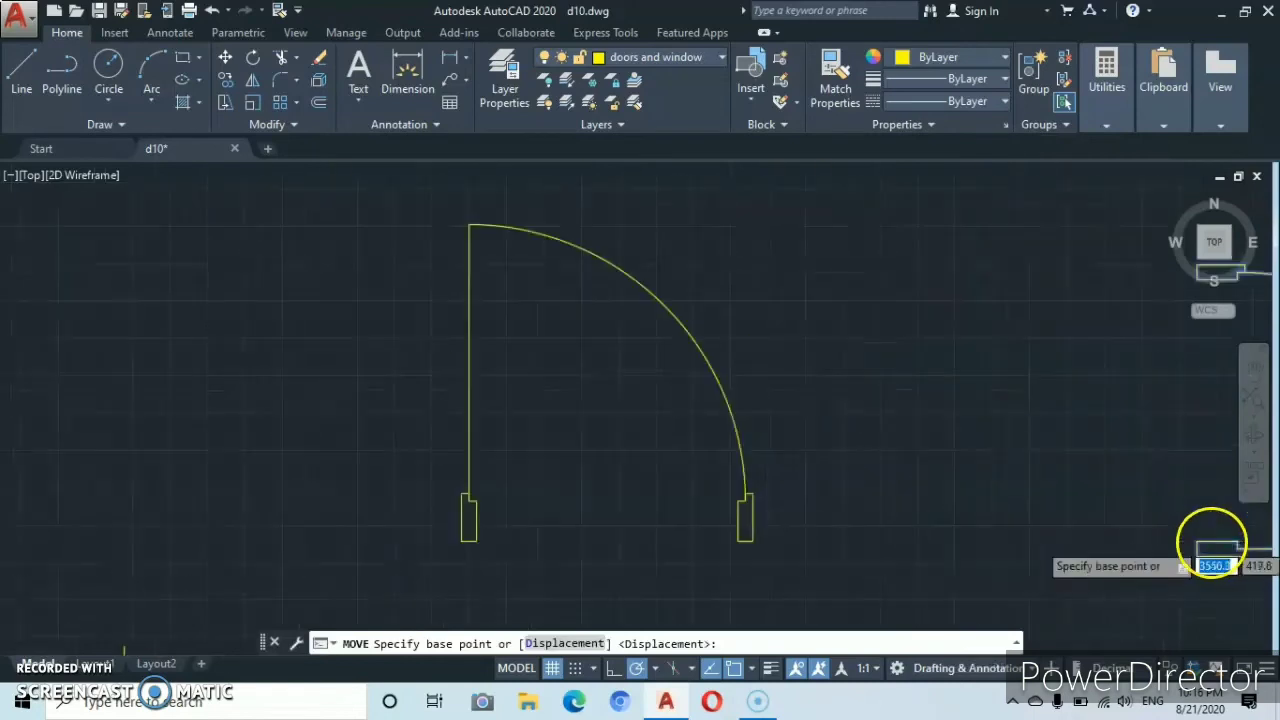
- Move the rotated door by its lower-left corner into the wall between the second and third top rooms, at the wall's lower end
{"action": "left_click", "coordinate": [1185, 565]}
{"action": "scroll", "coordinate": [737, 480], "scroll_direction": "down", "scroll_amount": 8}
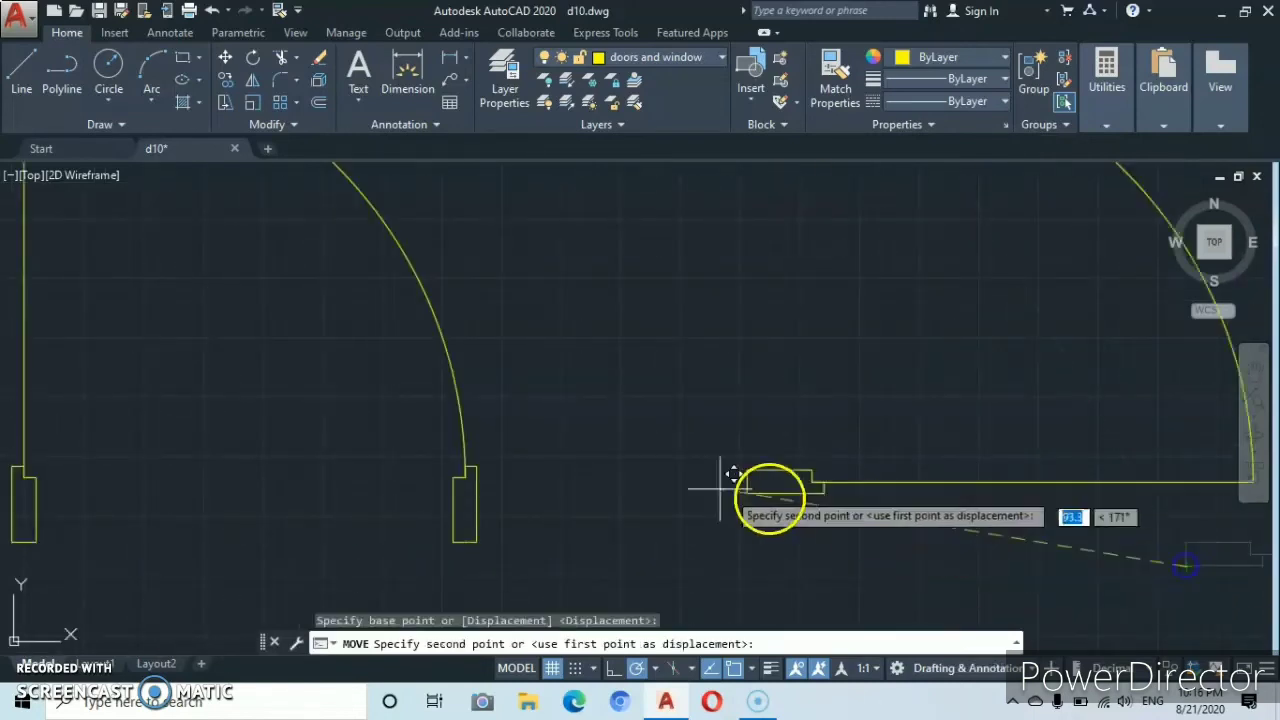
{"action": "middle_click_drag", "start_coordinate": [528, 451], "coordinate": [968, 456]}
{"action": "scroll", "coordinate": [900, 460], "scroll_direction": "down", "scroll_amount": 5}
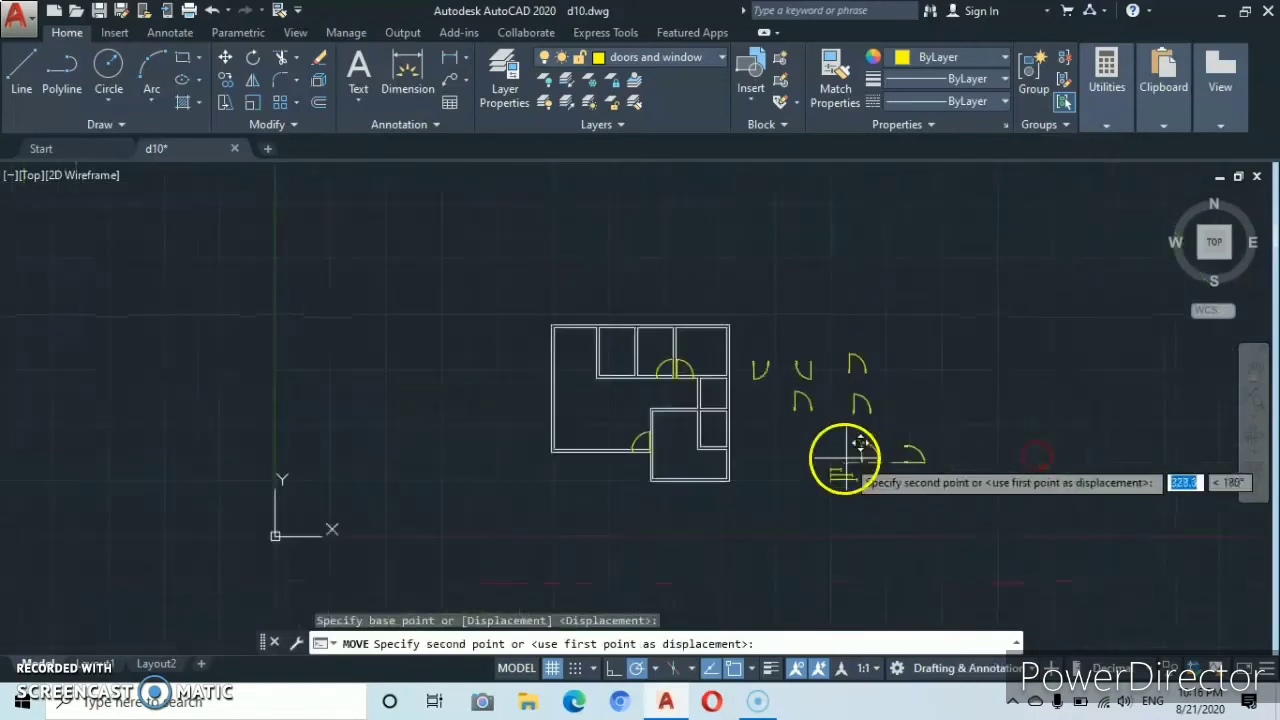
{"action": "scroll", "coordinate": [771, 437], "scroll_direction": "down", "scroll_amount": 2}
{"action": "scroll", "coordinate": [595, 385], "scroll_direction": "up", "scroll_amount": 6}
{"action": "middle_click_drag", "start_coordinate": [595, 387], "coordinate": [535, 605]}
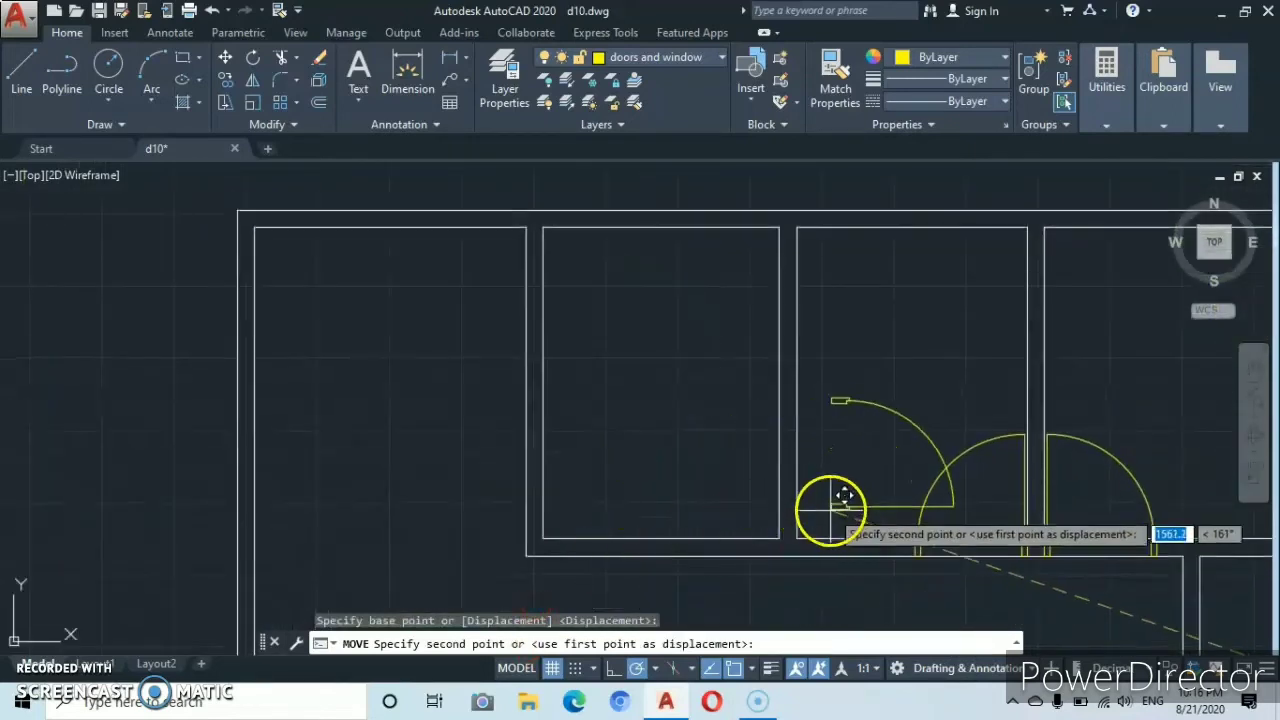
{"action": "left_click", "coordinate": [781, 539]}
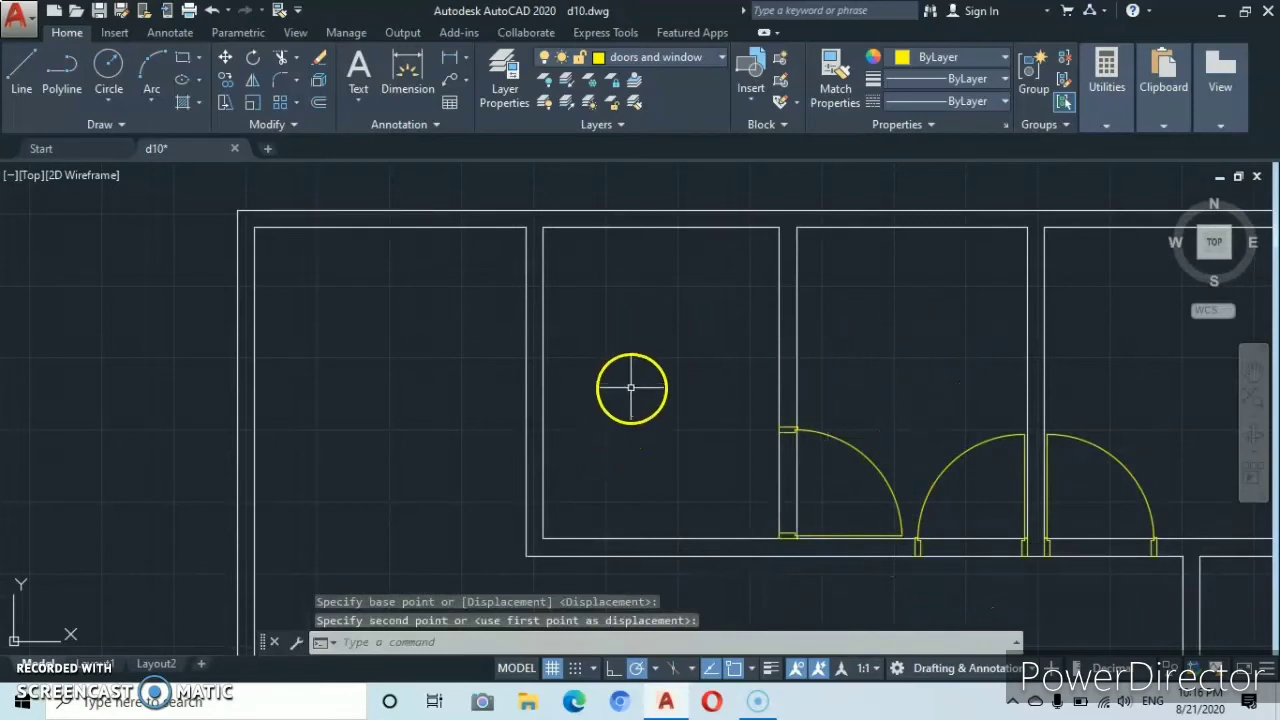
- Move the mirrored door by its lower-right corner into the bottom wall of the small lower-right room, against the outer wall
{"action": "scroll", "coordinate": [691, 455], "scroll_direction": "down", "scroll_amount": 5}
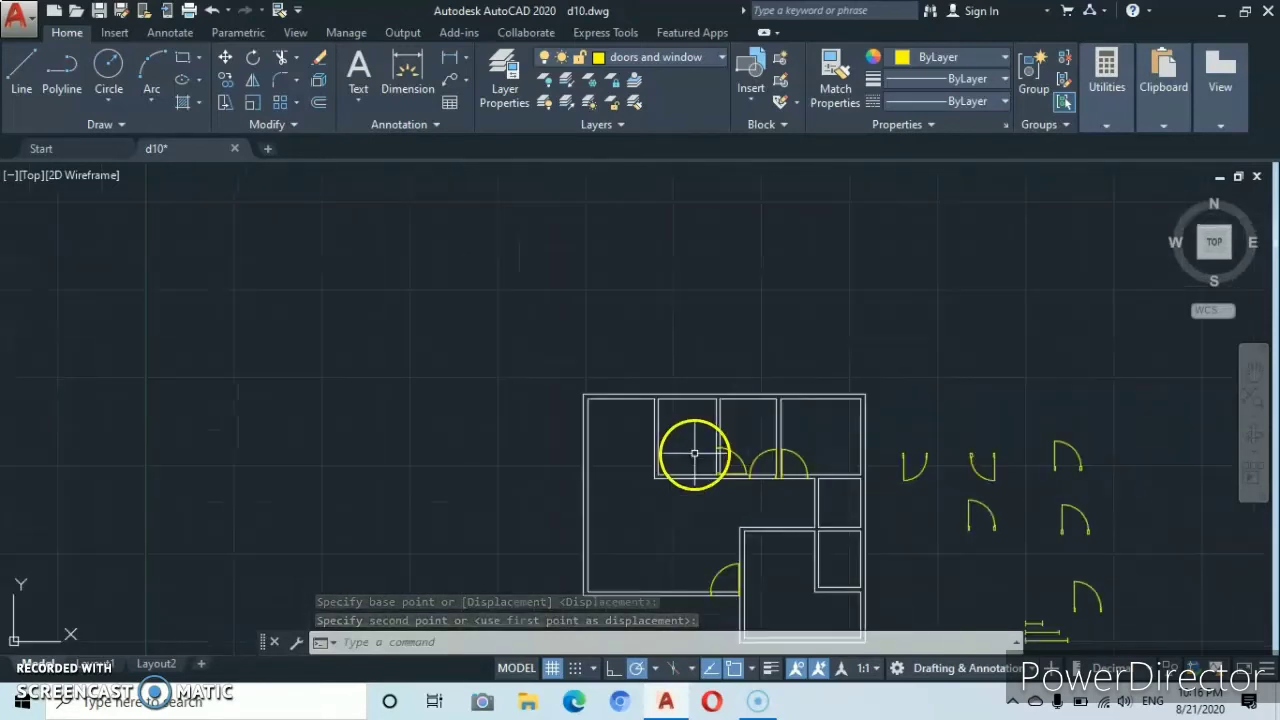
{"action": "middle_click_drag", "start_coordinate": [691, 443], "coordinate": [476, 327]}
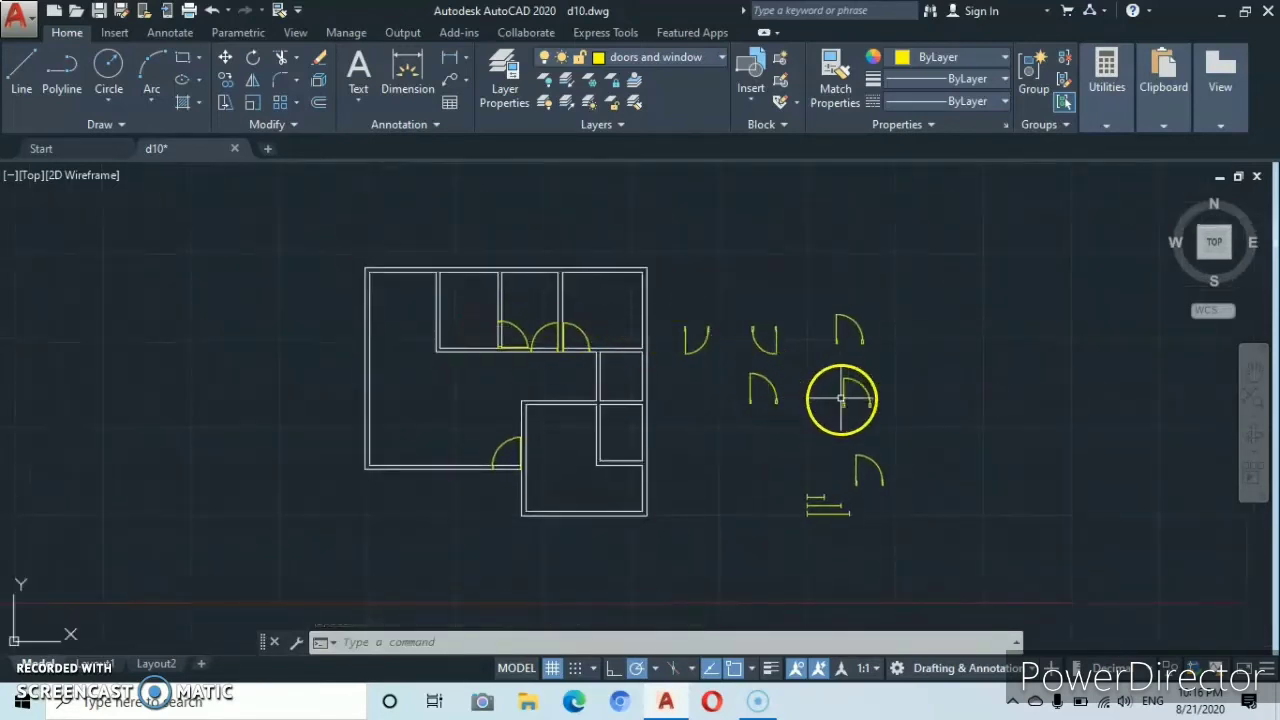
{"action": "scroll", "coordinate": [841, 399], "scroll_direction": "up", "scroll_amount": 2}
{"action": "middle_click_drag", "start_coordinate": [501, 391], "coordinate": [481, 366]}
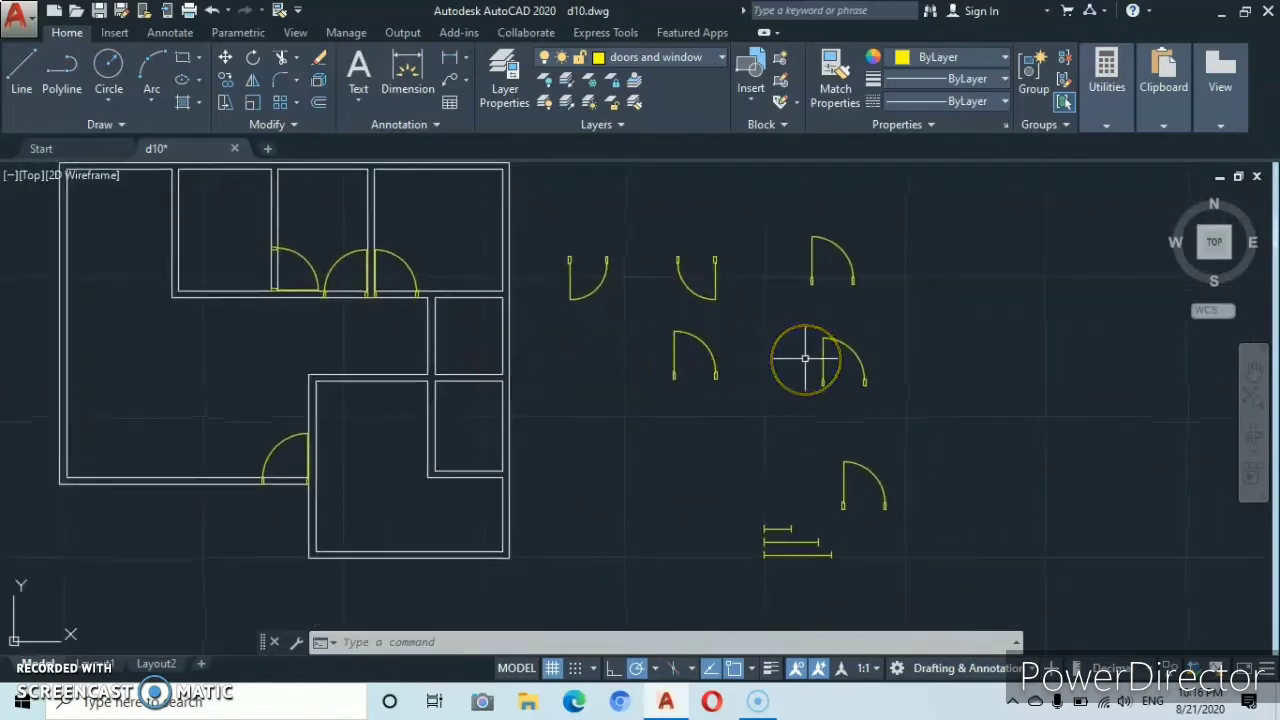
{"action": "scroll", "coordinate": [805, 357], "scroll_direction": "up", "scroll_amount": 2}
{"action": "scroll", "coordinate": [808, 351], "scroll_direction": "down", "scroll_amount": 4}
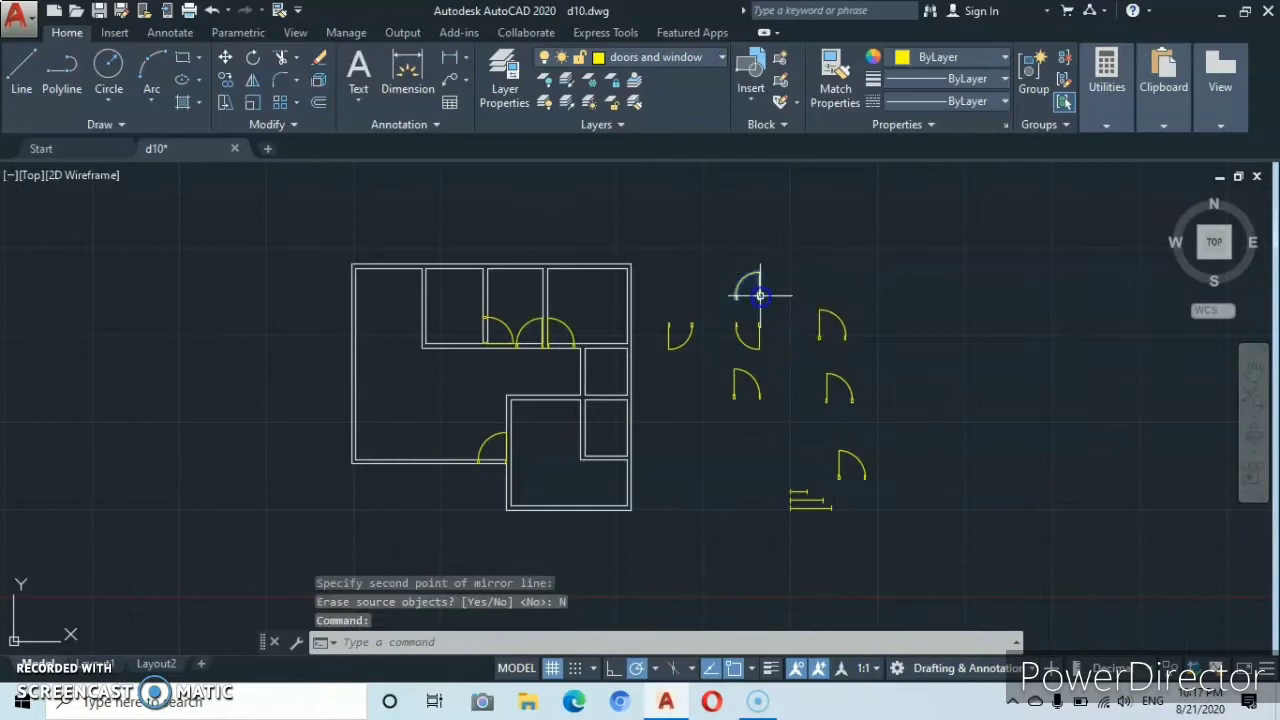
{"action": "right_click", "coordinate": [816, 279]}
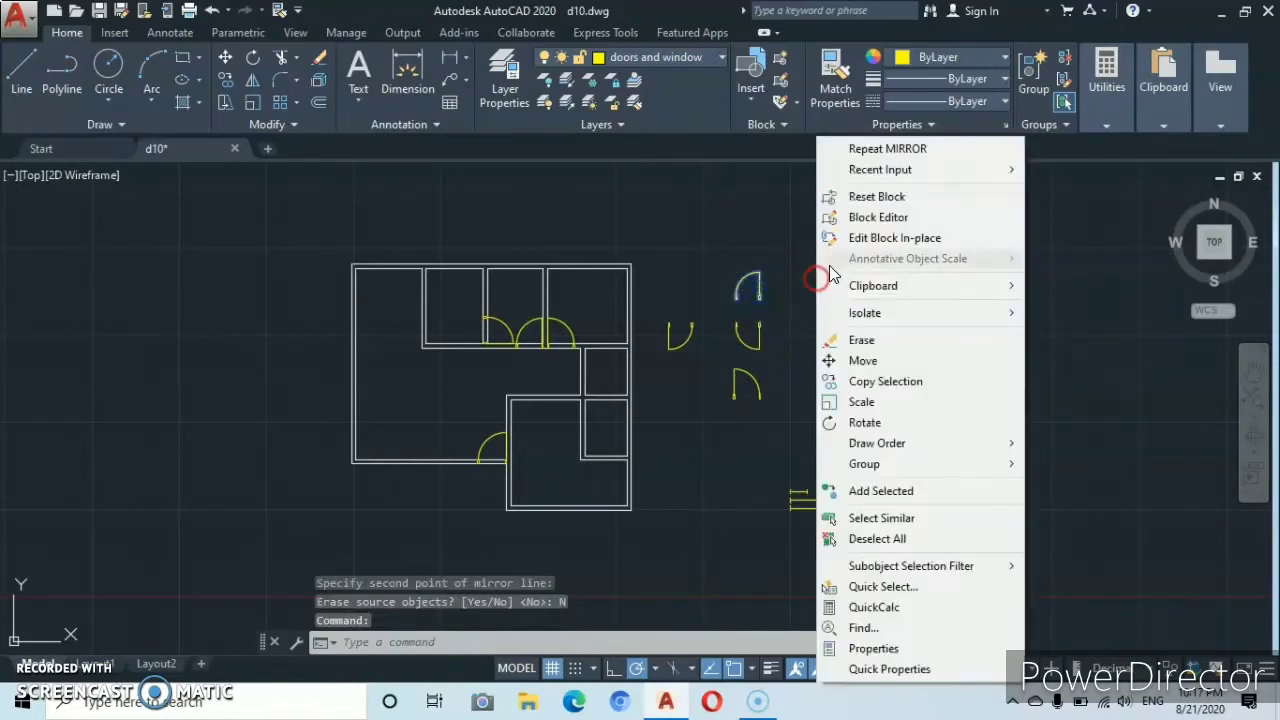
{"action": "left_click", "coordinate": [864, 360]}
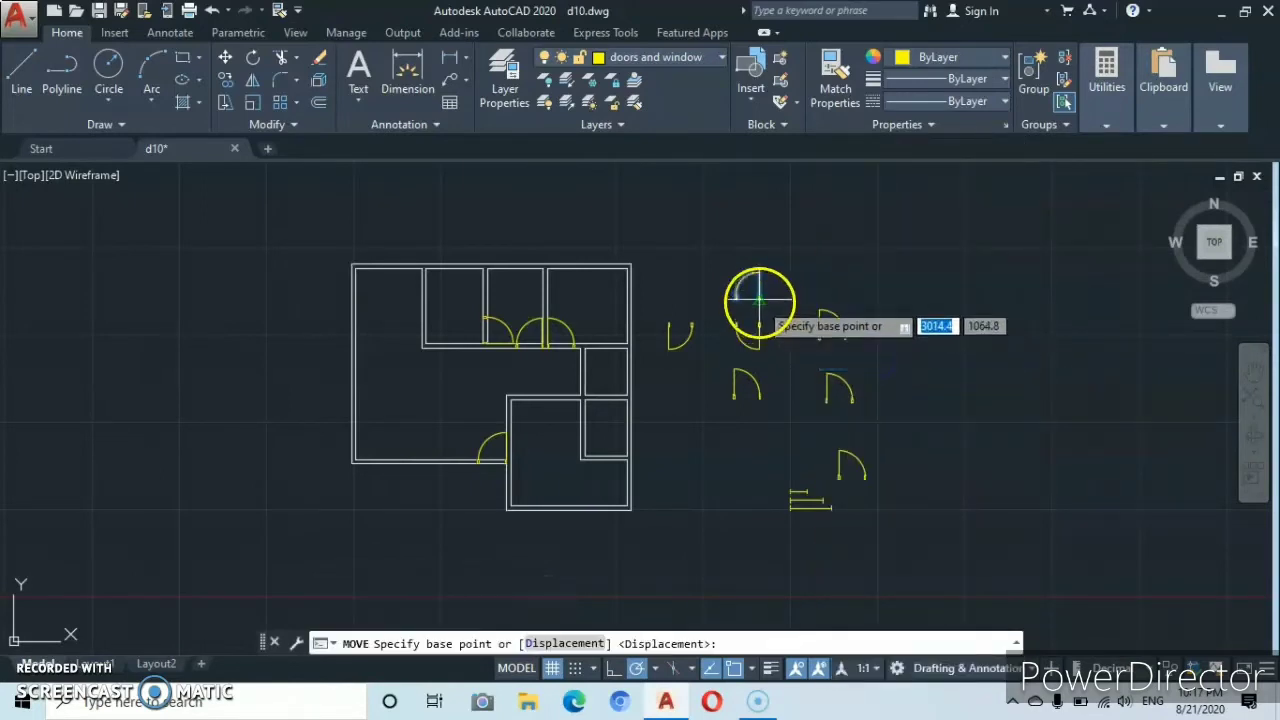
{"action": "scroll", "coordinate": [759, 299], "scroll_direction": "up", "scroll_amount": 3}
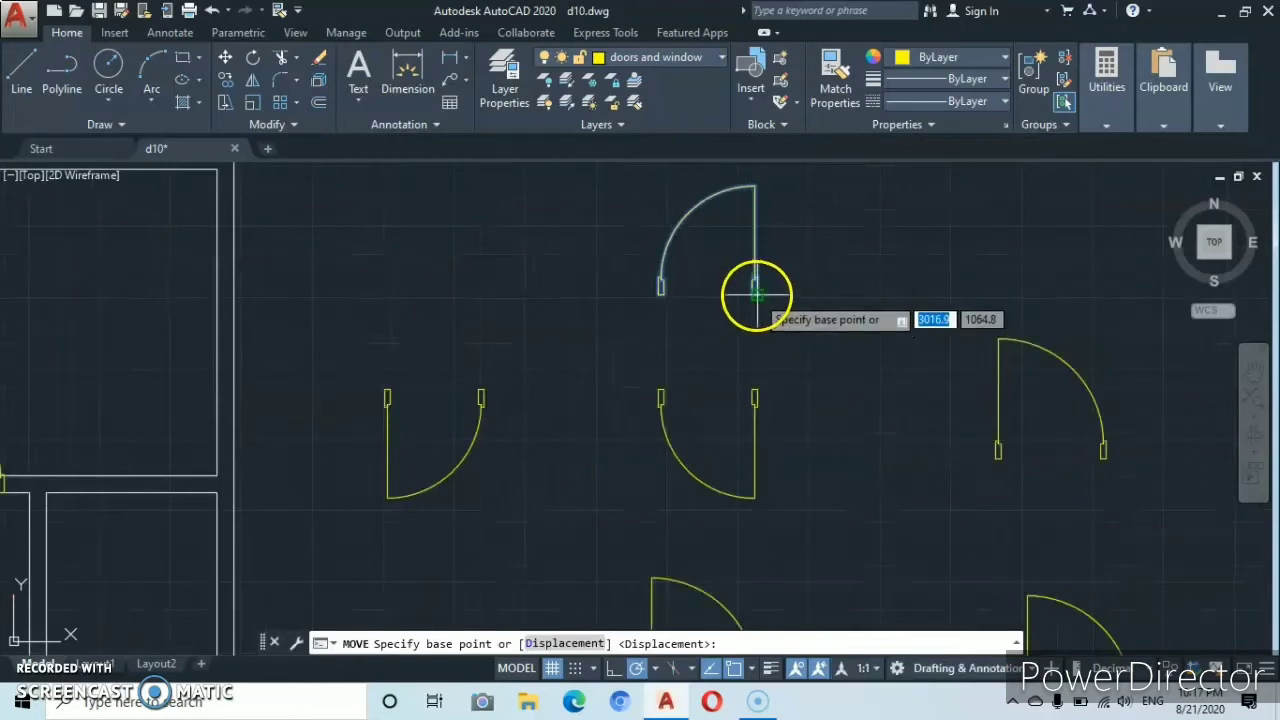
{"action": "left_click", "coordinate": [757, 295]}
{"action": "scroll", "coordinate": [354, 354], "scroll_direction": "down", "scroll_amount": 3}
{"action": "mouse_move", "coordinate": [354, 354]}
{"action": "middle_mouse_down"}
{"action": "mouse_move", "coordinate": [697, 319]}
{"action": "mouse_move", "coordinate": [743, 280]}
{"action": "middle_mouse_up"}
{"action": "scroll", "coordinate": [643, 471], "scroll_direction": "up", "scroll_amount": 5}
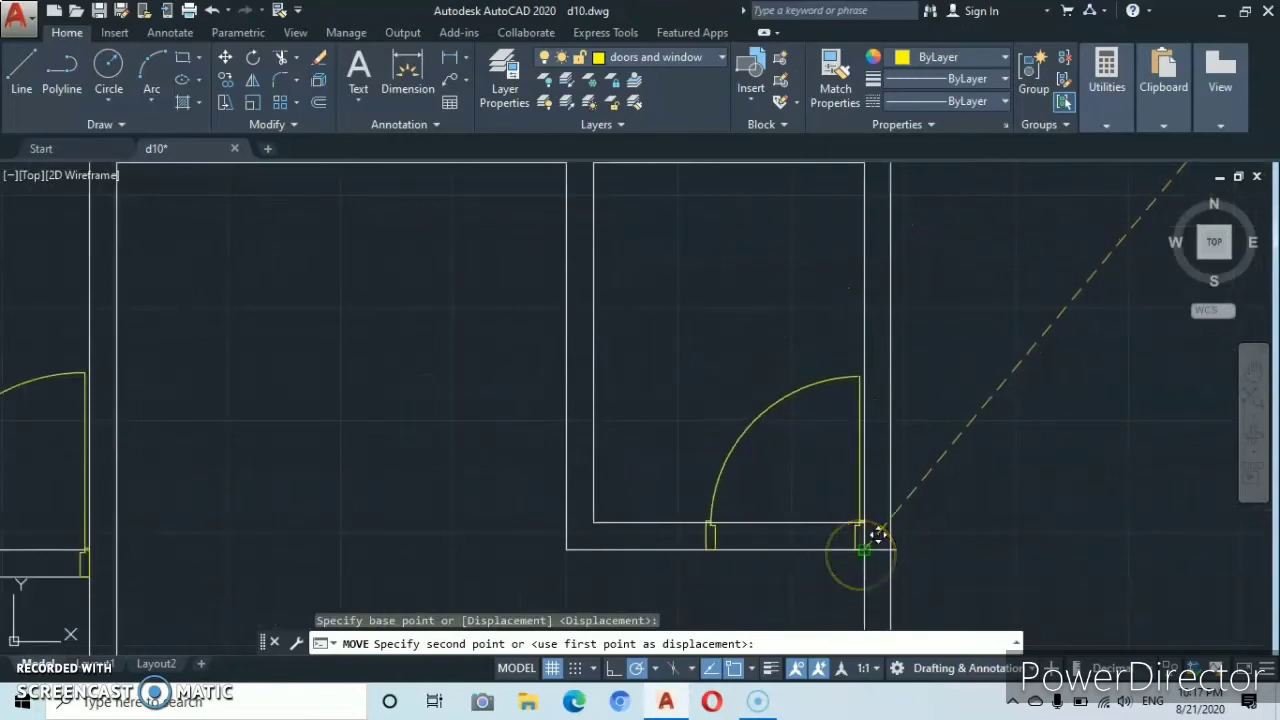
{"action": "left_click", "coordinate": [877, 535]}
- Copy the longest window symbol by its upper-left end into the large left room's bottom wall, between the corner and the door
{"action": "scroll", "coordinate": [959, 477], "scroll_direction": "down", "scroll_amount": 5}
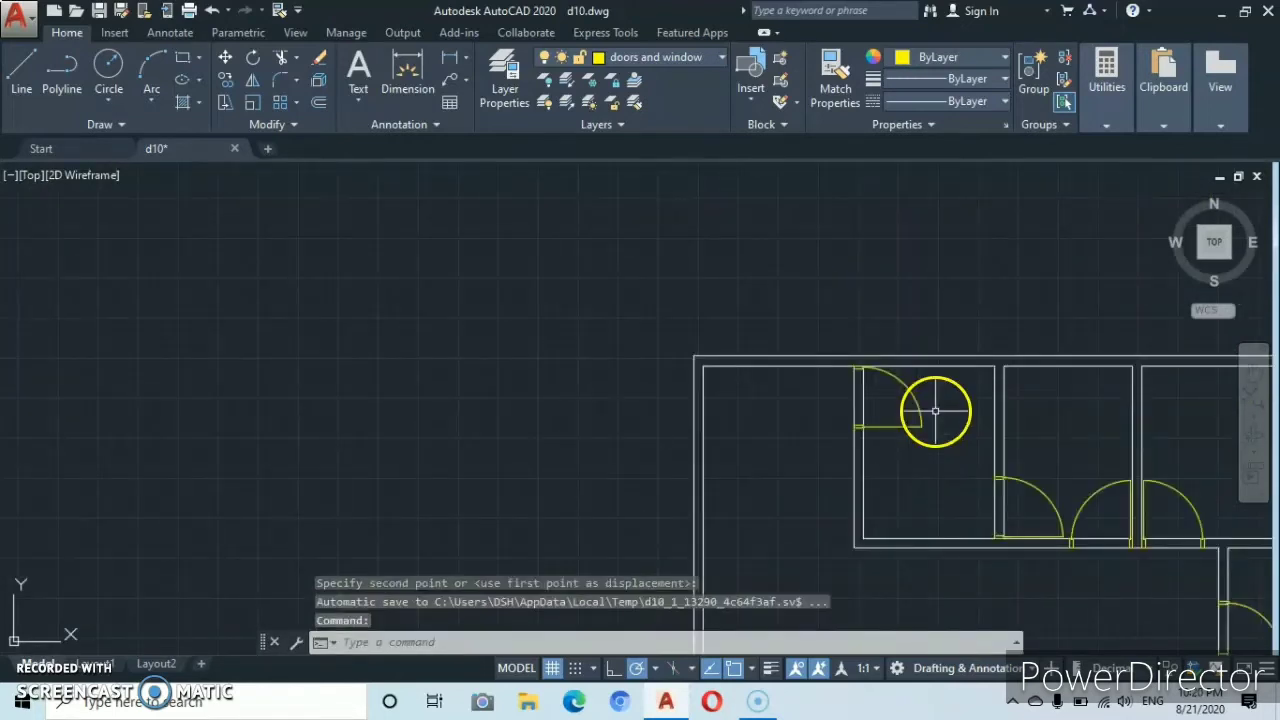
{"action": "scroll", "coordinate": [683, 246], "scroll_direction": "down", "scroll_amount": 6}
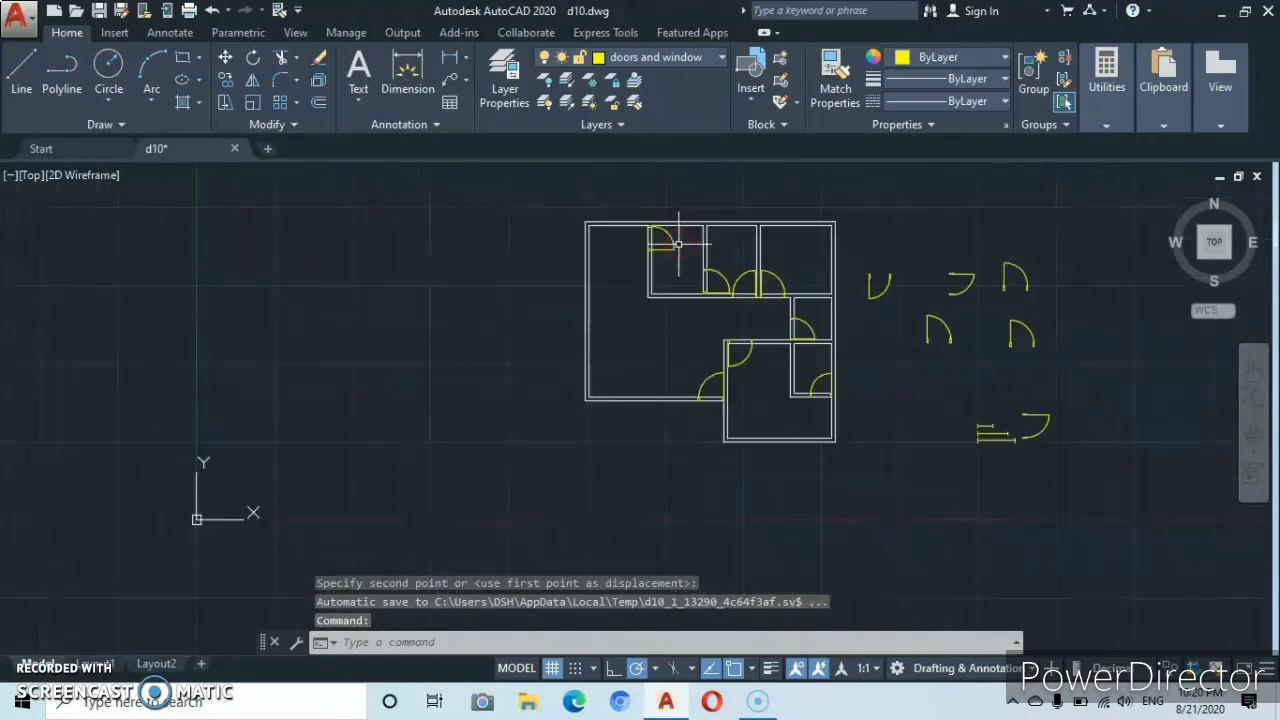
{"action": "scroll", "coordinate": [611, 327], "scroll_direction": "up", "scroll_amount": 2}
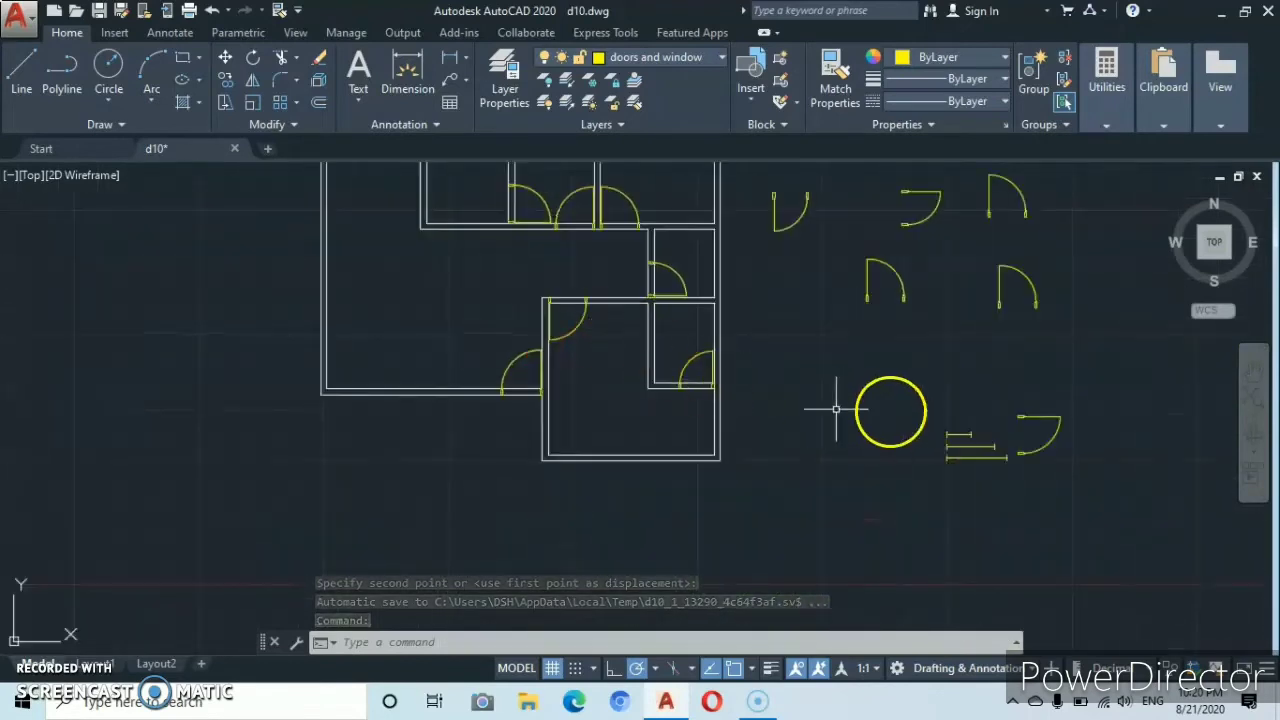
{"action": "scroll", "coordinate": [938, 427], "scroll_direction": "up", "scroll_amount": 2}
{"action": "scroll", "coordinate": [522, 411], "scroll_direction": "down", "scroll_amount": 2}
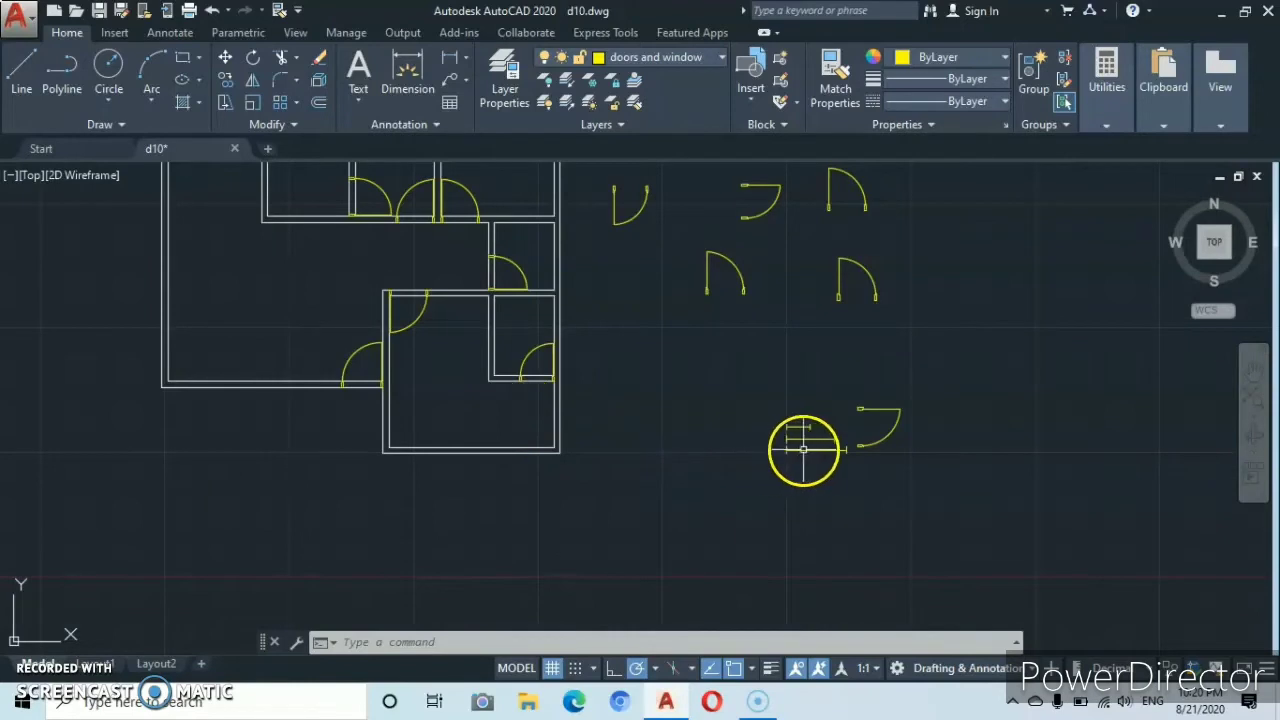
{"action": "right_click", "coordinate": [868, 527]}
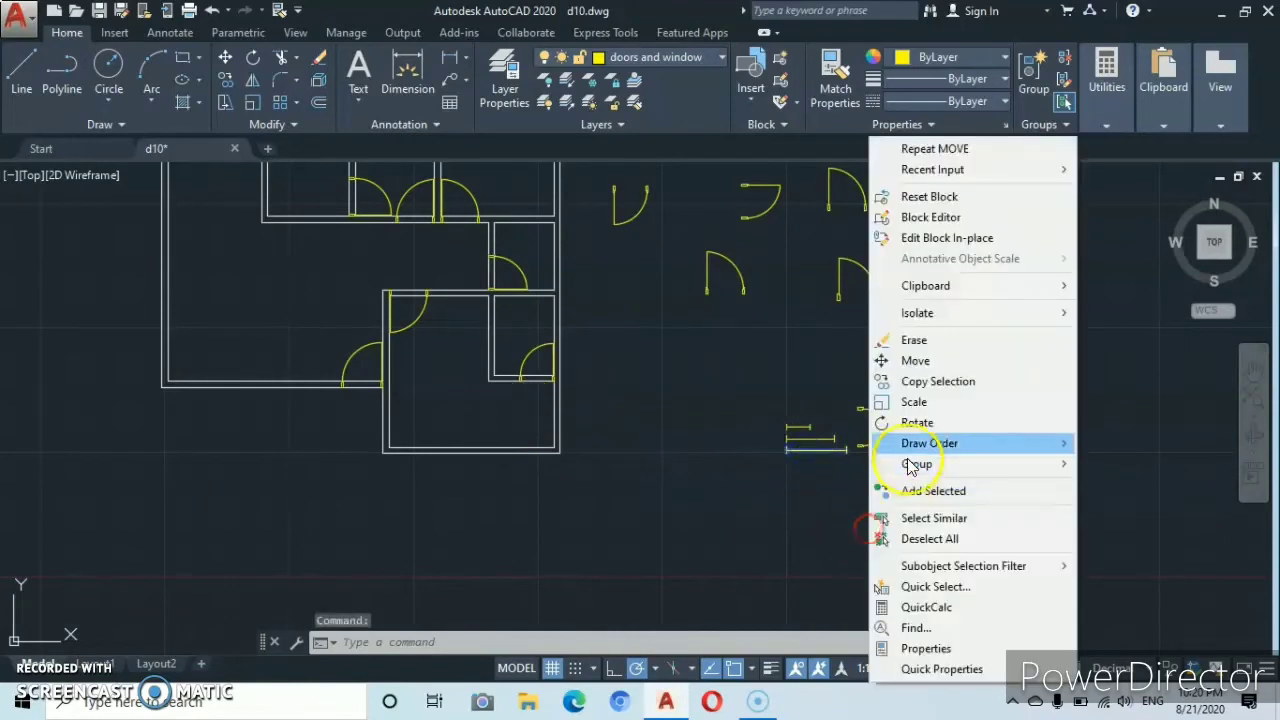
{"action": "left_click", "coordinate": [925, 385]}
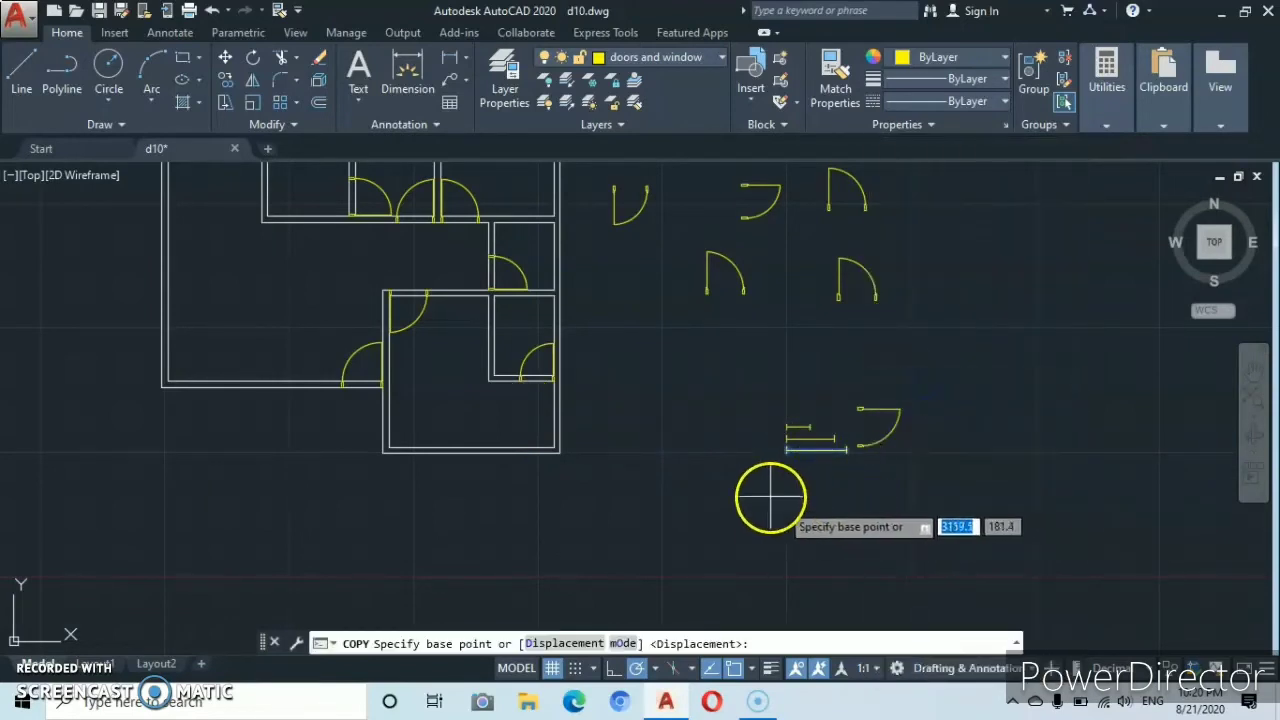
{"action": "scroll", "coordinate": [786, 452], "scroll_direction": "up", "scroll_amount": 5}
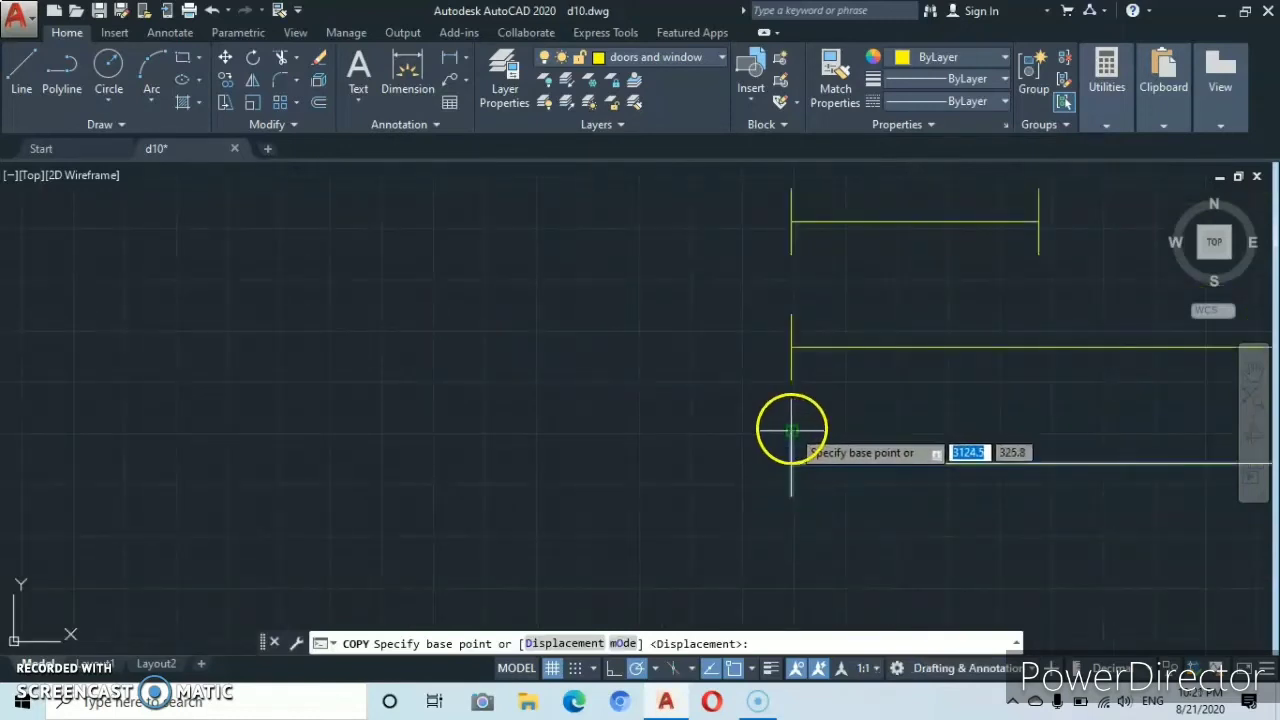
{"action": "left_click", "coordinate": [790, 430]}
{"action": "scroll", "coordinate": [640, 451], "scroll_direction": "down", "scroll_amount": 5}
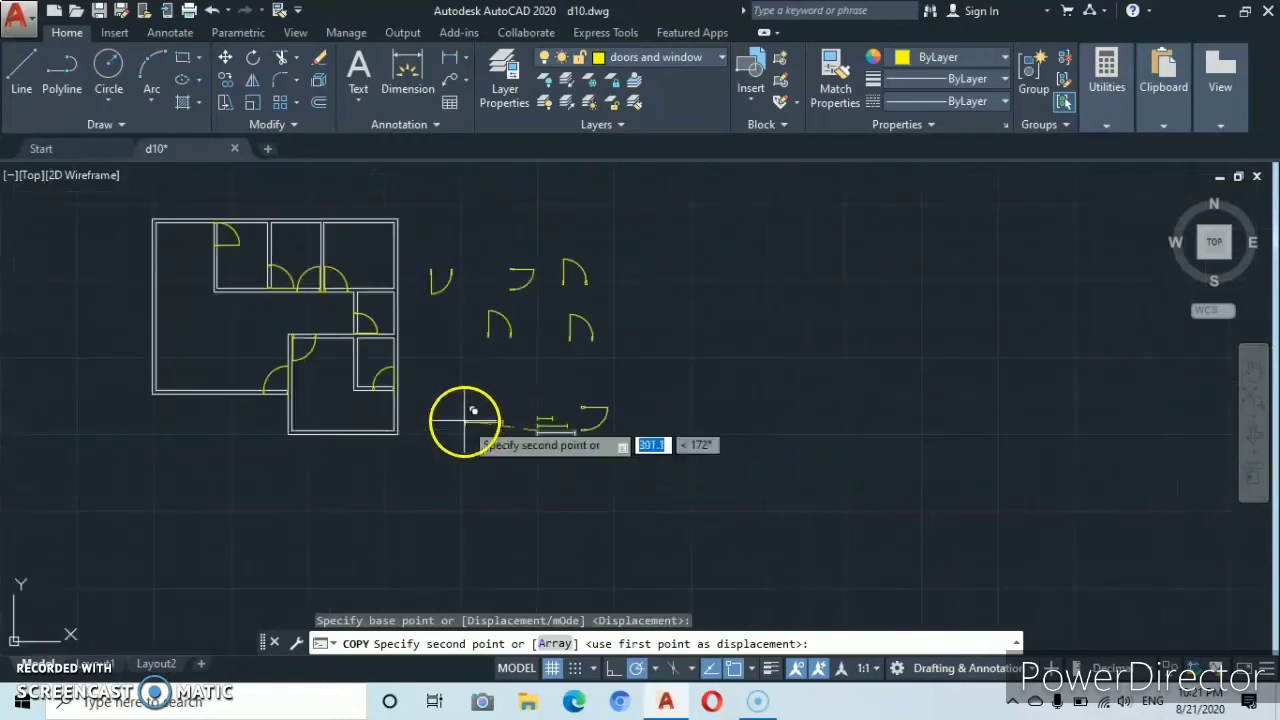
{"action": "mouse_move", "coordinate": [473, 410]}
{"action": "middle_mouse_down"}
{"action": "mouse_move", "coordinate": [820, 457]}
{"action": "mouse_move", "coordinate": [831, 500]}
{"action": "middle_mouse_up"}
{"action": "scroll", "coordinate": [663, 432], "scroll_direction": "up", "scroll_amount": 5}
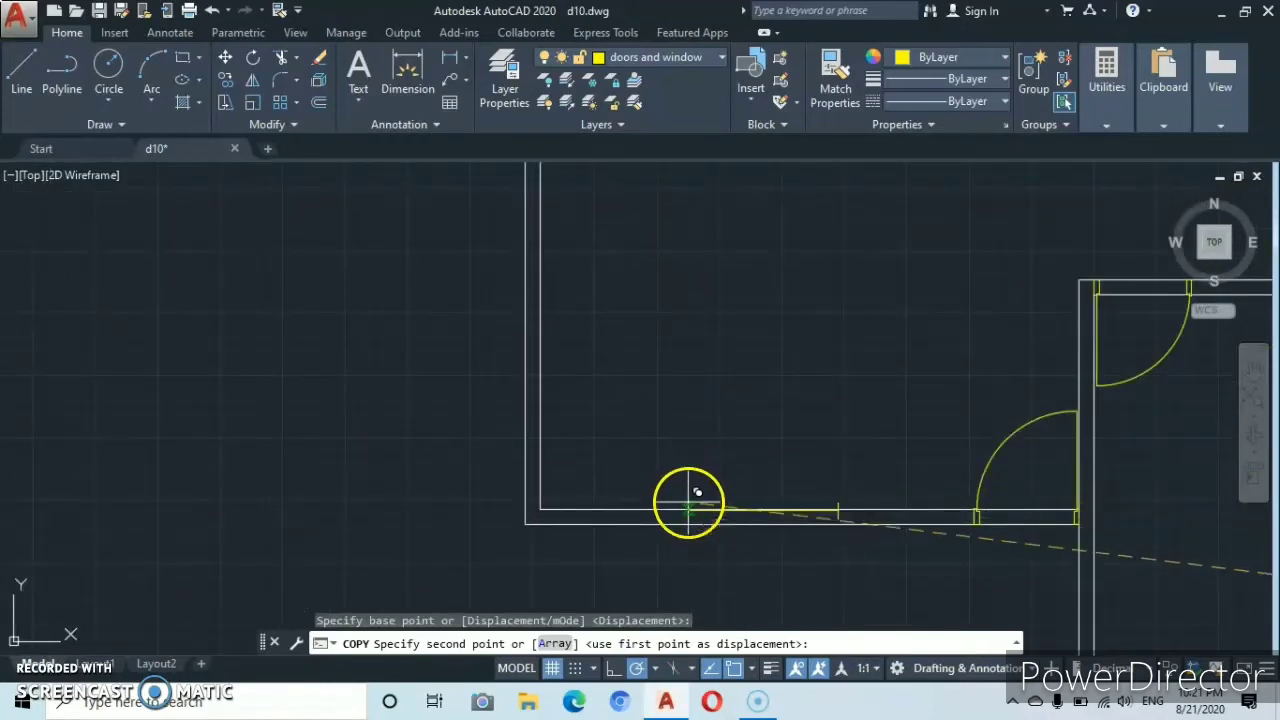
{"action": "scroll", "coordinate": [690, 509], "scroll_direction": "up", "scroll_amount": 5}
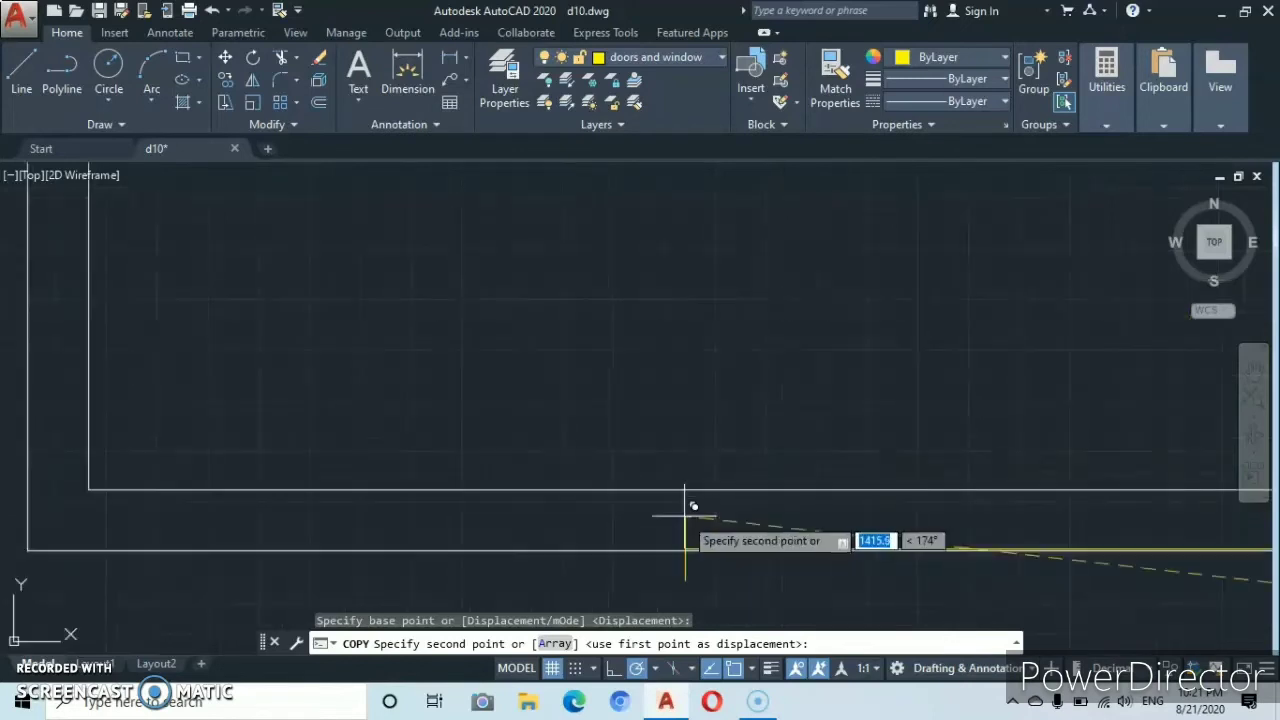
{"action": "scroll", "coordinate": [651, 472], "scroll_direction": "down", "scroll_amount": 5}
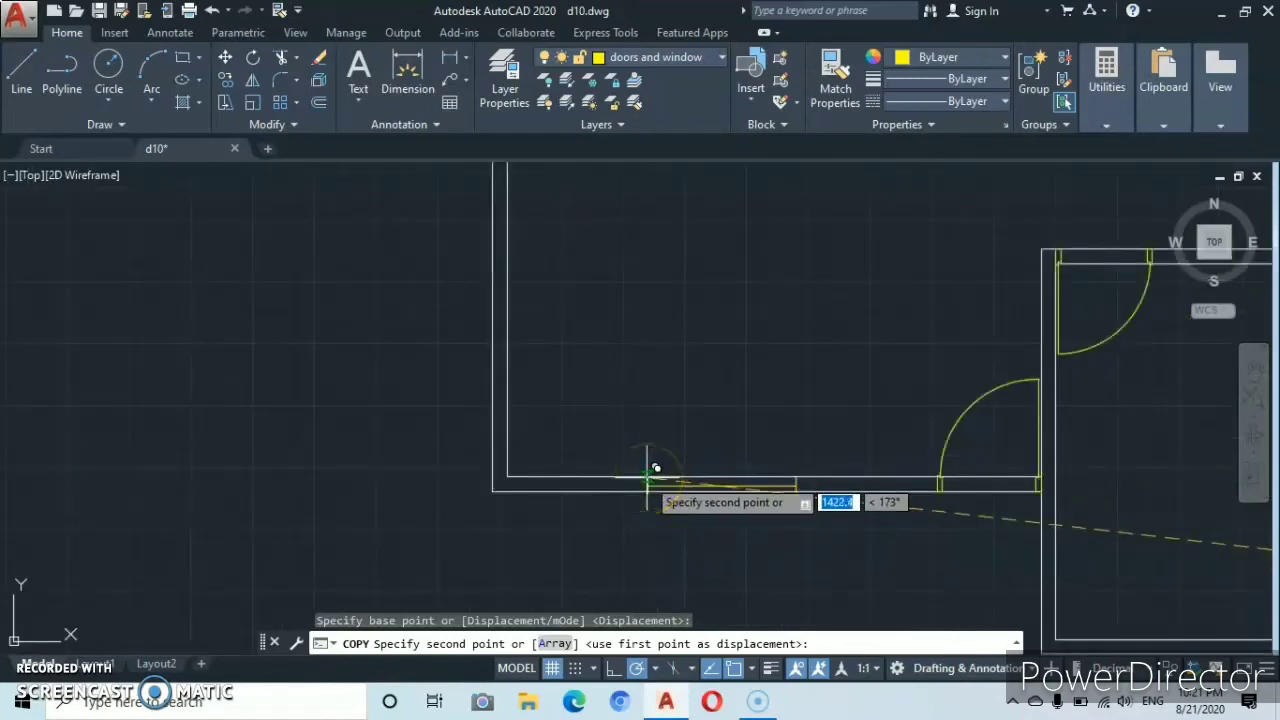
{"action": "left_click", "coordinate": [643, 475]}
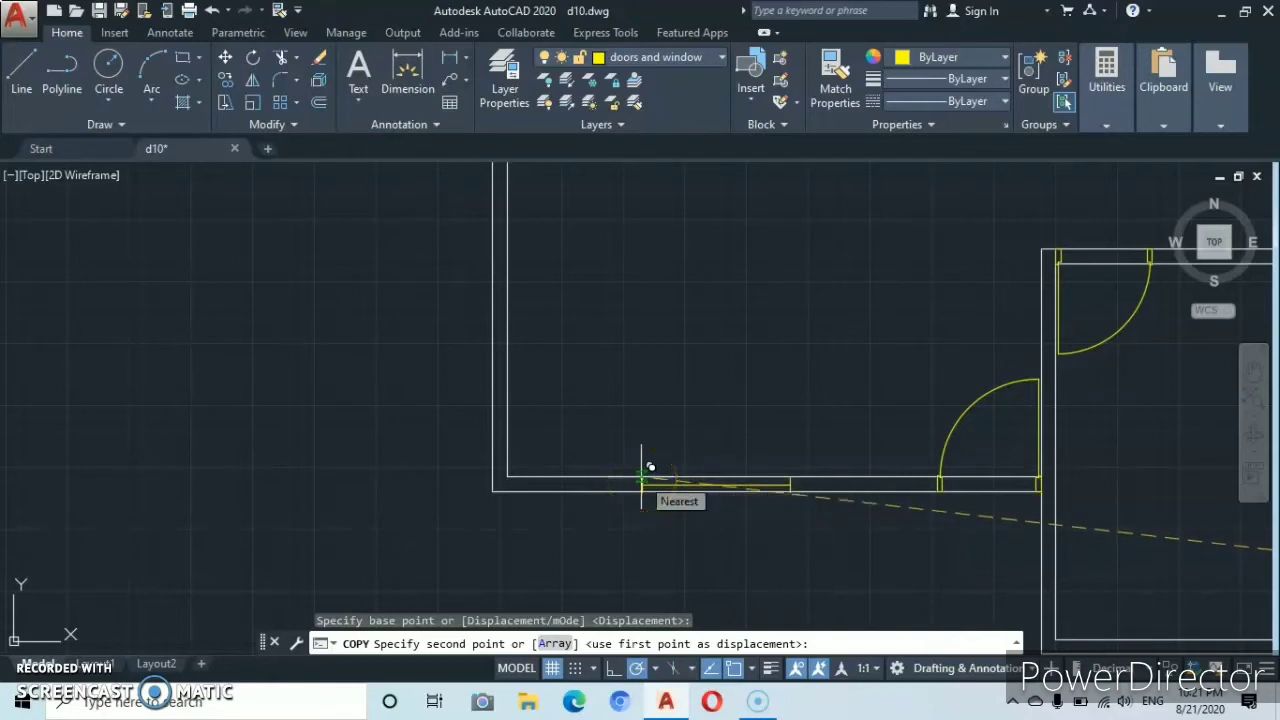
{"action": "left_click", "coordinate": [643, 478]}
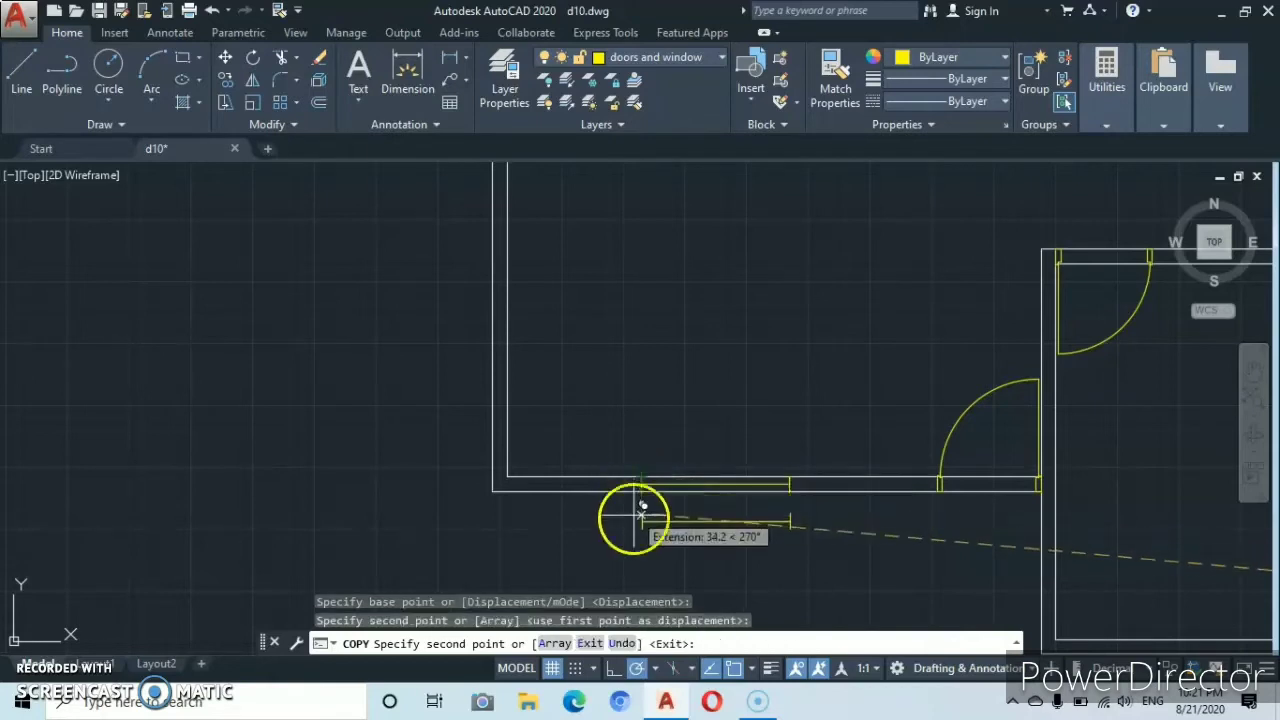
- Place another copy of the longest window in the bottom wall of the lower-right room, and finish copying
{"action": "scroll", "coordinate": [640, 470], "scroll_direction": "down", "scroll_amount": 5}
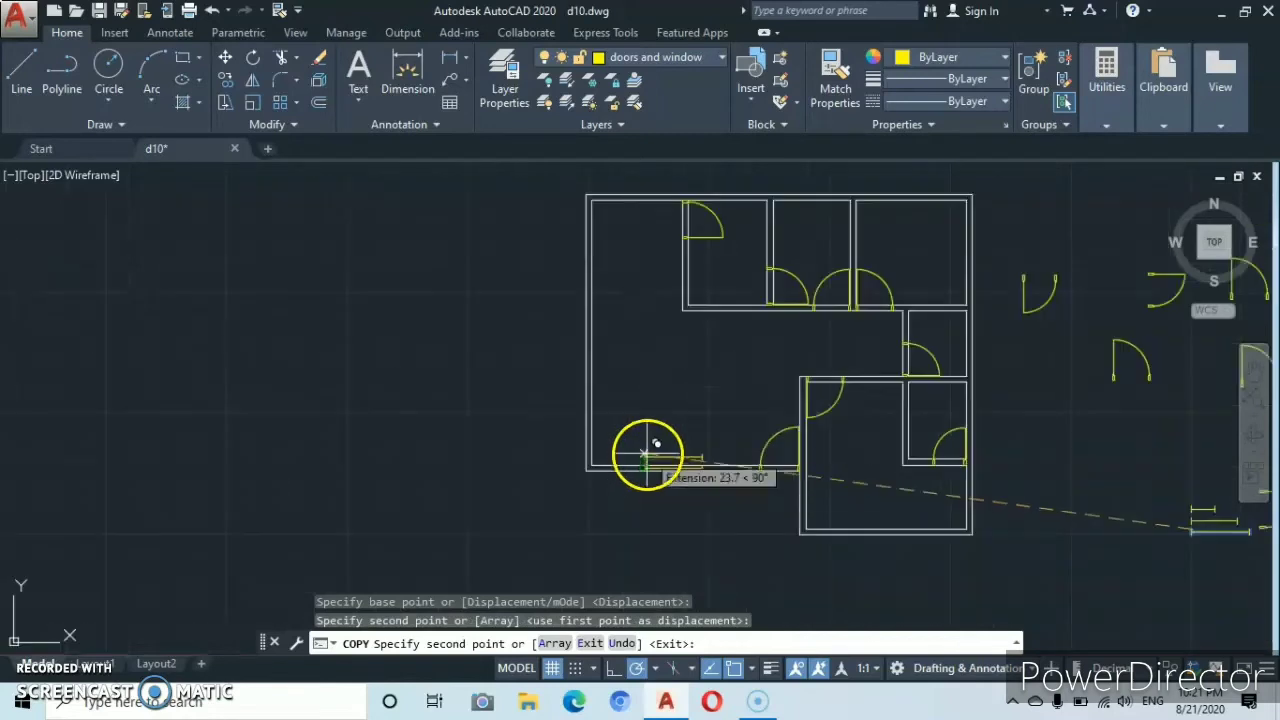
{"action": "middle_click_drag", "start_coordinate": [635, 528], "coordinate": [638, 512]}
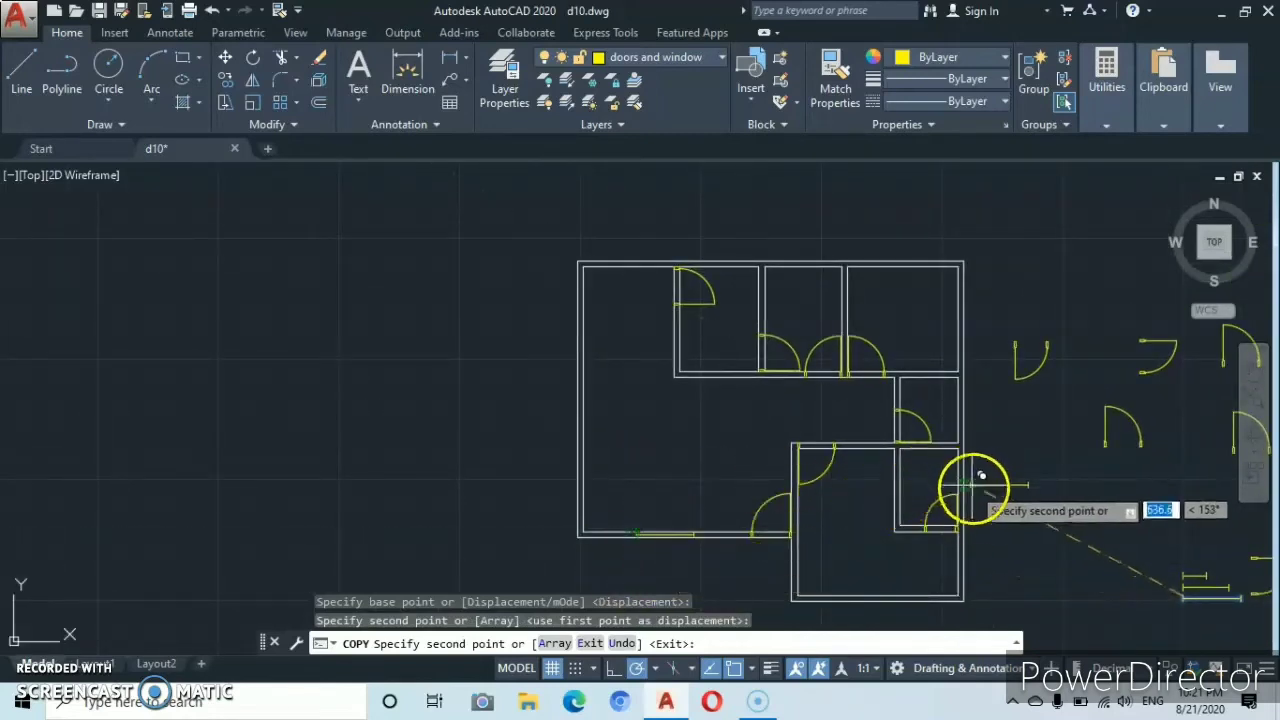
{"action": "middle_click_drag", "start_coordinate": [876, 574], "coordinate": [826, 431]}
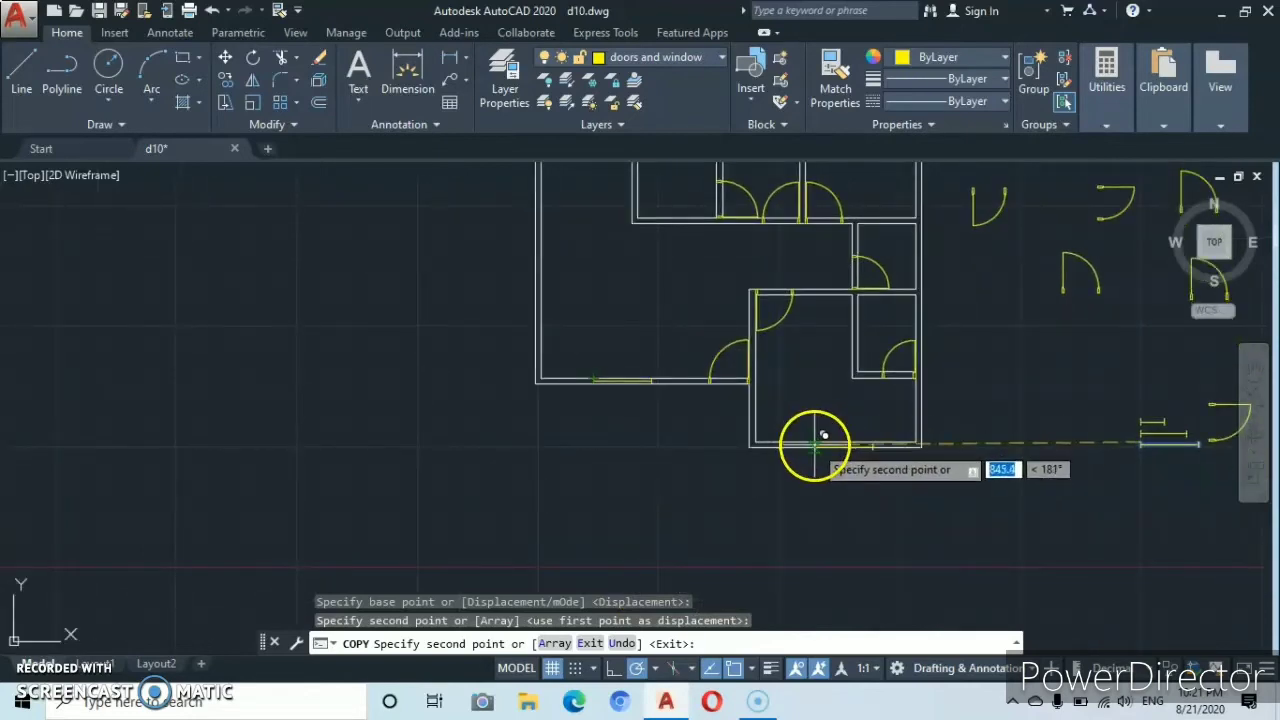
{"action": "scroll", "coordinate": [815, 438], "scroll_direction": "up", "scroll_amount": 2}
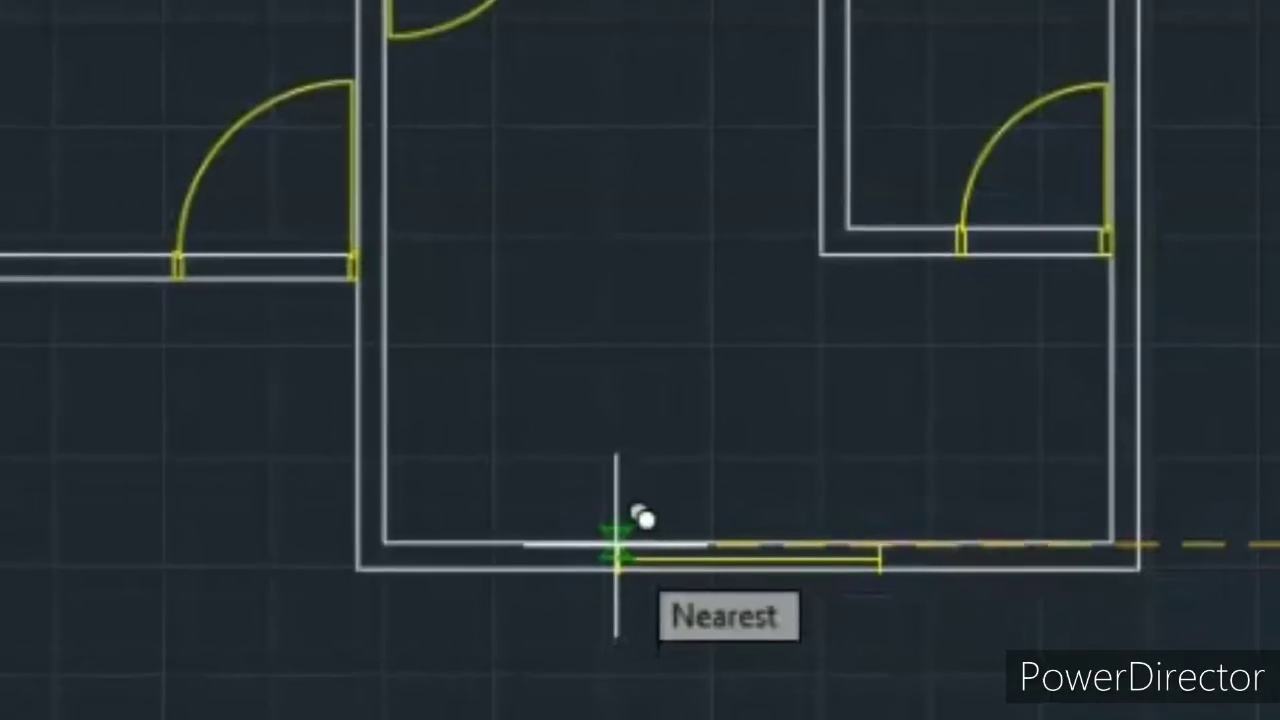
{"action": "left_click", "coordinate": [800, 445]}
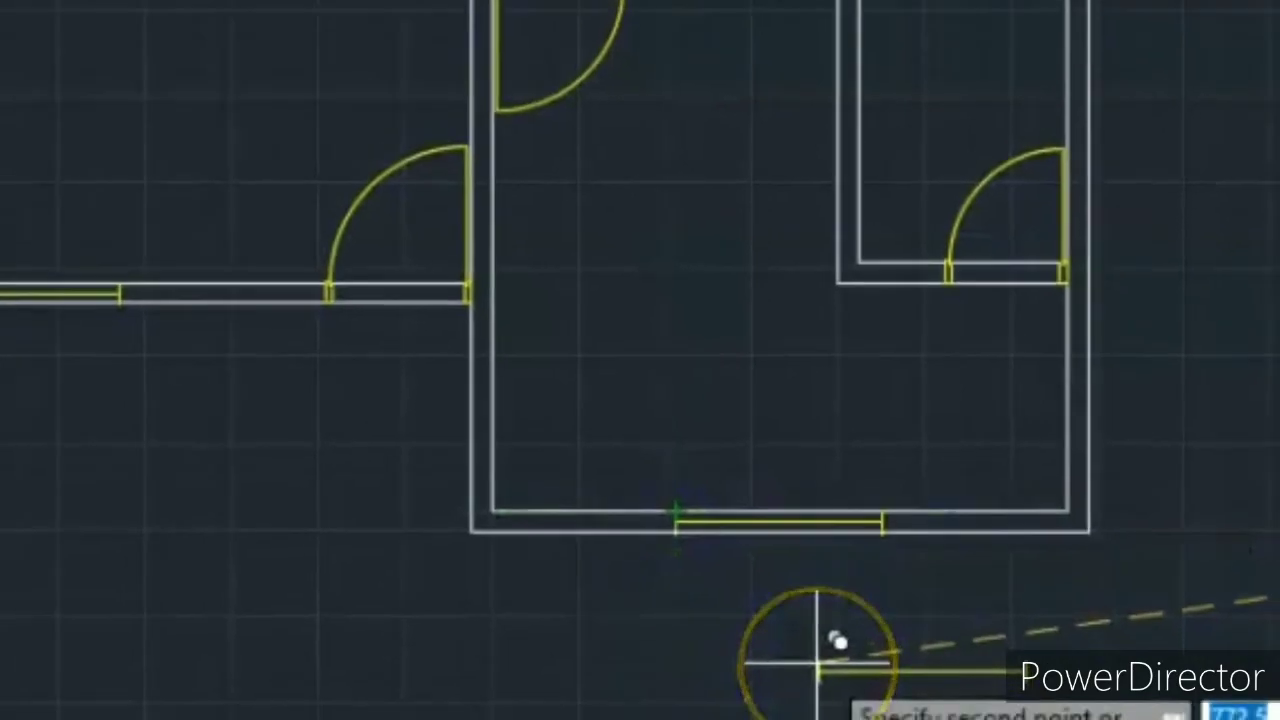
{"action": "key", "text": "Escape"}
- Copy the medium-length window symbol by its midpoint to three free spots between the floor plan and the stored symbols, and finish copying
{"action": "scroll", "coordinate": [907, 652], "scroll_direction": "down", "scroll_amount": 2}
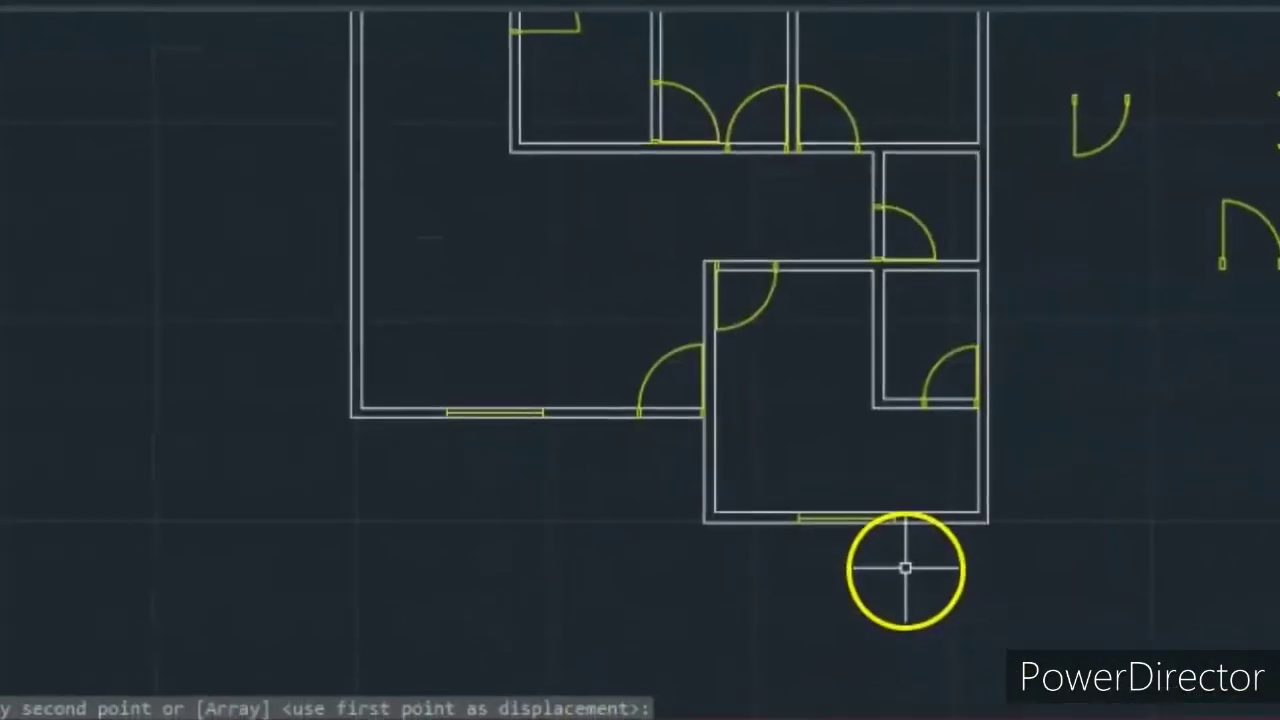
{"action": "middle_click_drag", "start_coordinate": [906, 586], "coordinate": [609, 662]}
{"action": "scroll", "coordinate": [612, 575], "scroll_direction": "down", "scroll_amount": 2}
{"action": "scroll", "coordinate": [785, 515], "scroll_direction": "up", "scroll_amount": 4}
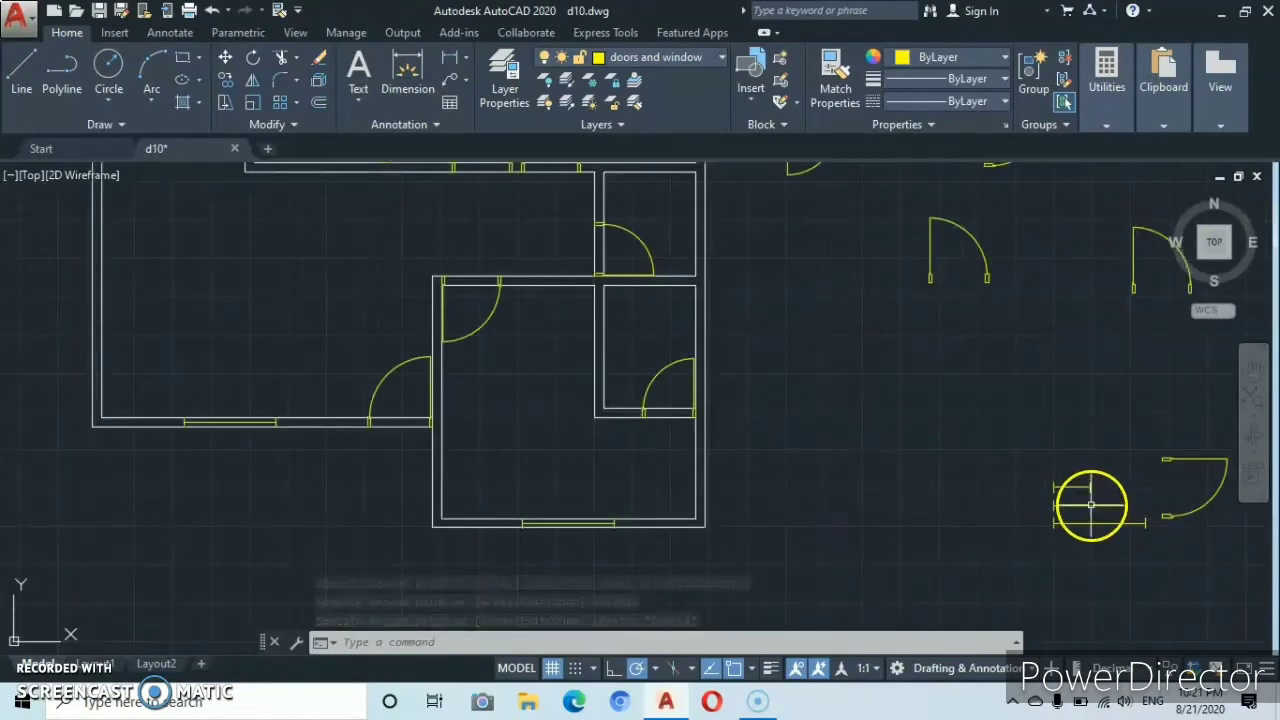
{"action": "key", "text": "Escape"}
{"action": "right_click", "coordinate": [1079, 396]}
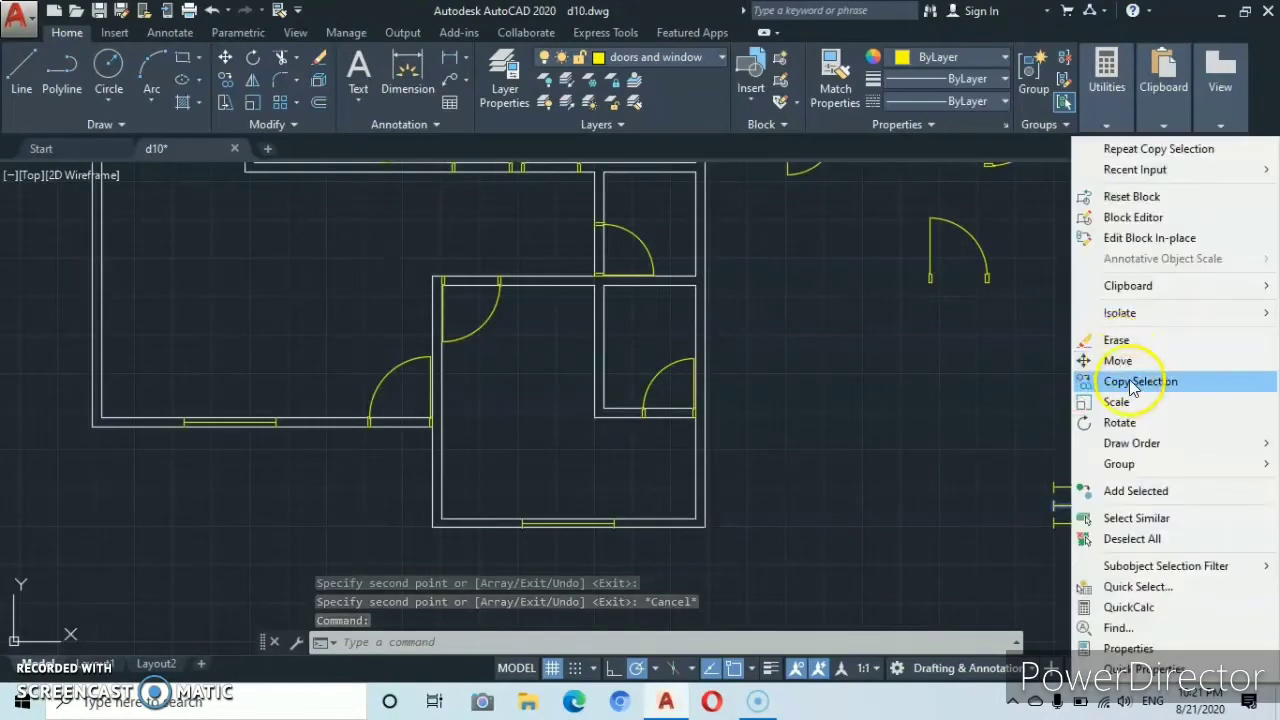
{"action": "left_click", "coordinate": [1131, 383]}
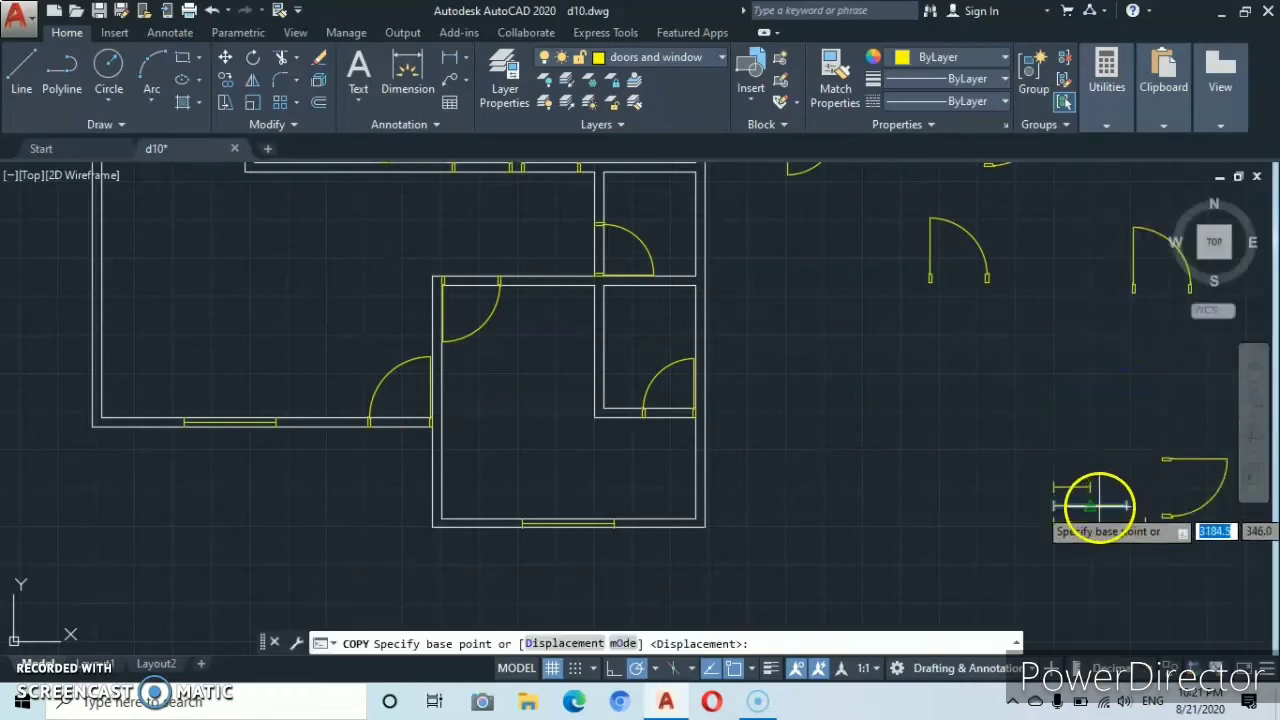
{"action": "left_click", "coordinate": [1085, 506]}
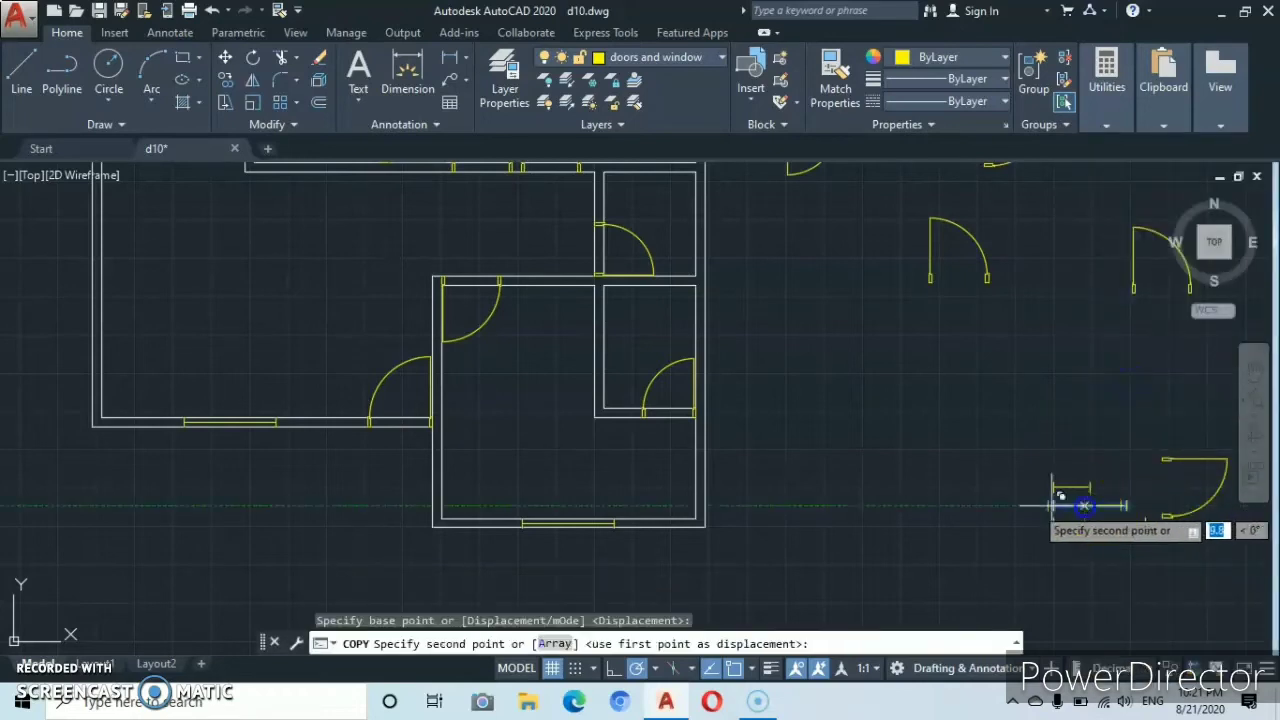
{"action": "left_click", "coordinate": [822, 530]}
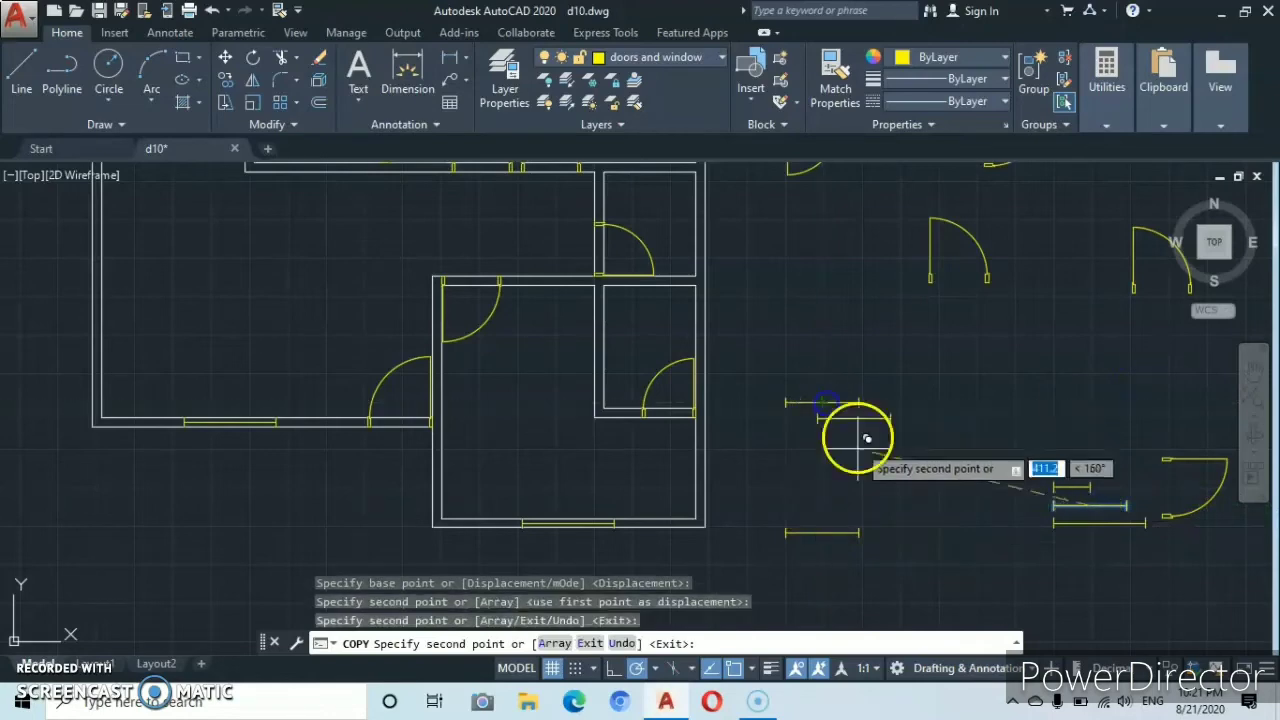
{"action": "left_click", "coordinate": [940, 443]}
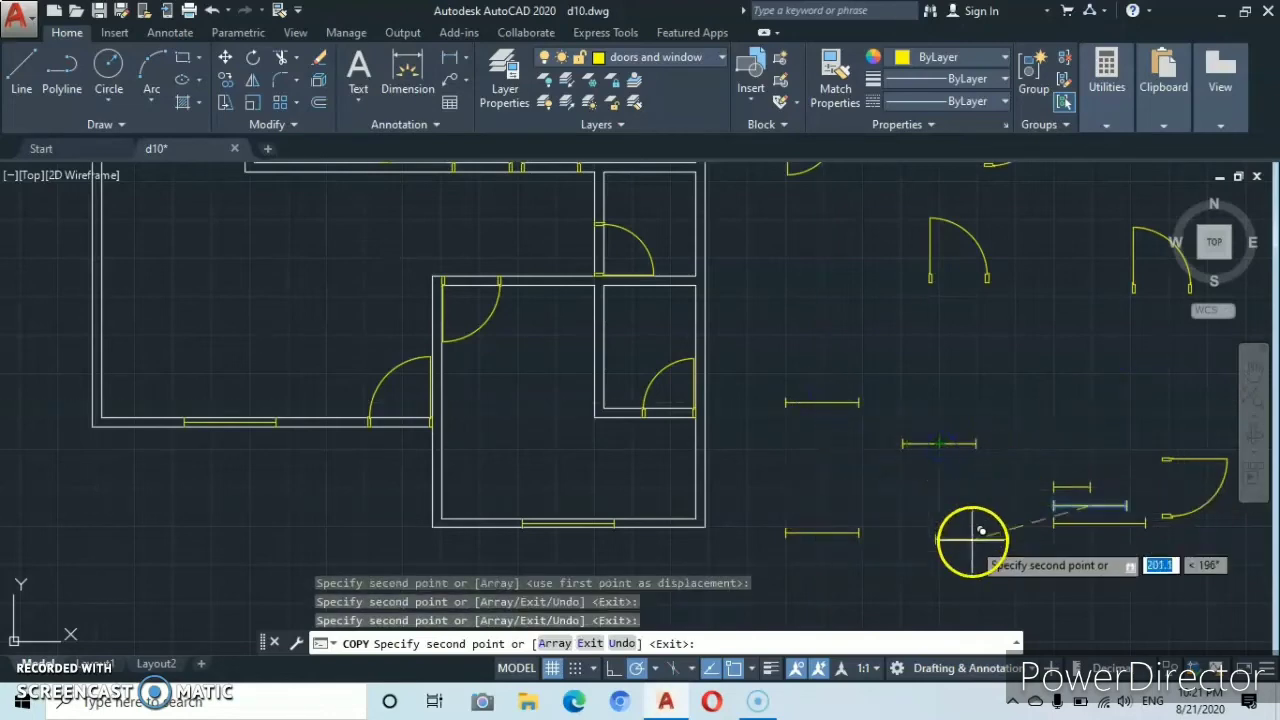
{"action": "key", "text": "Escape"}
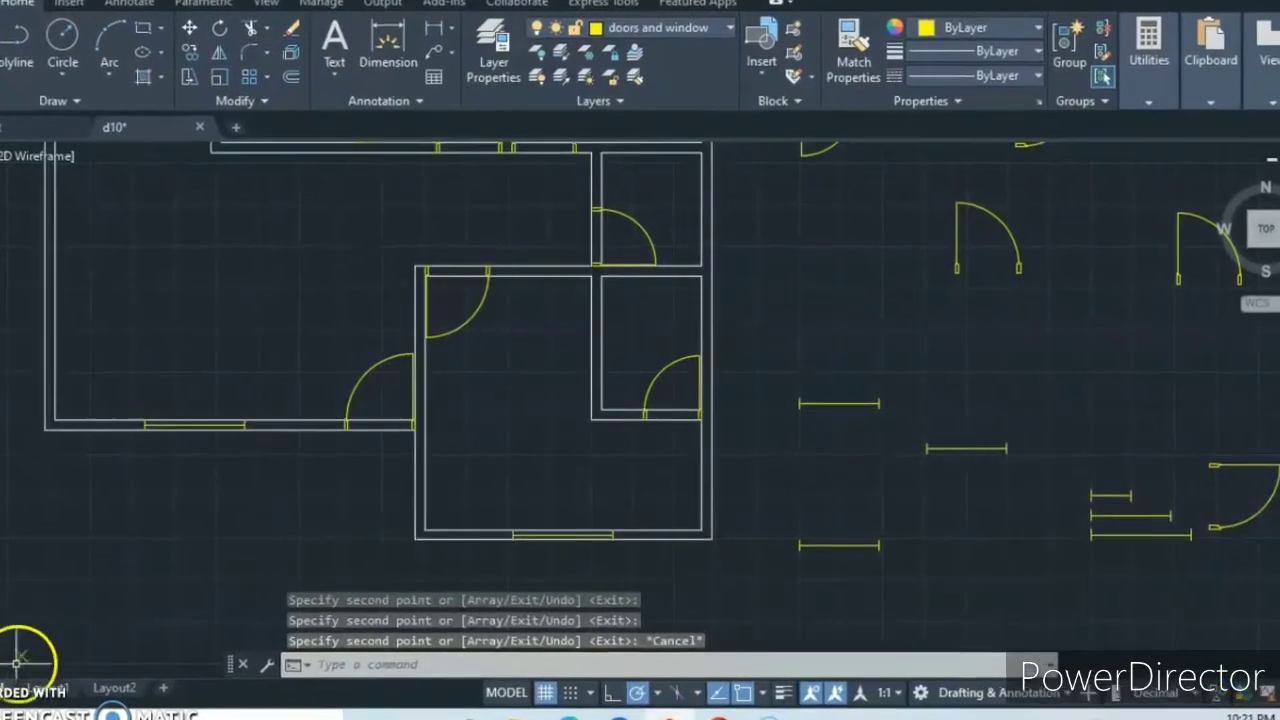
- Erase all the leftover door and window symbols lying outside the floor plan beside its right outer wall
{"action": "scroll", "coordinate": [269, 569], "scroll_direction": "down", "scroll_amount": 3}
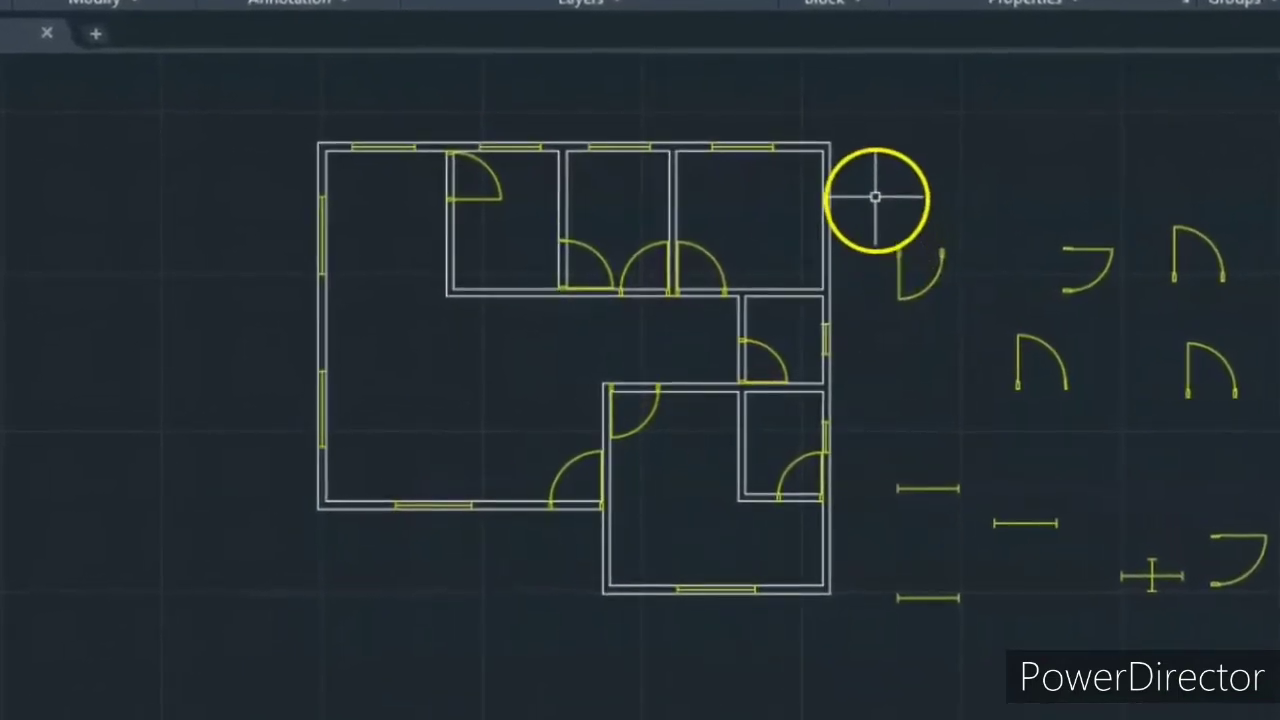
{"action": "left_click", "coordinate": [884, 148]}
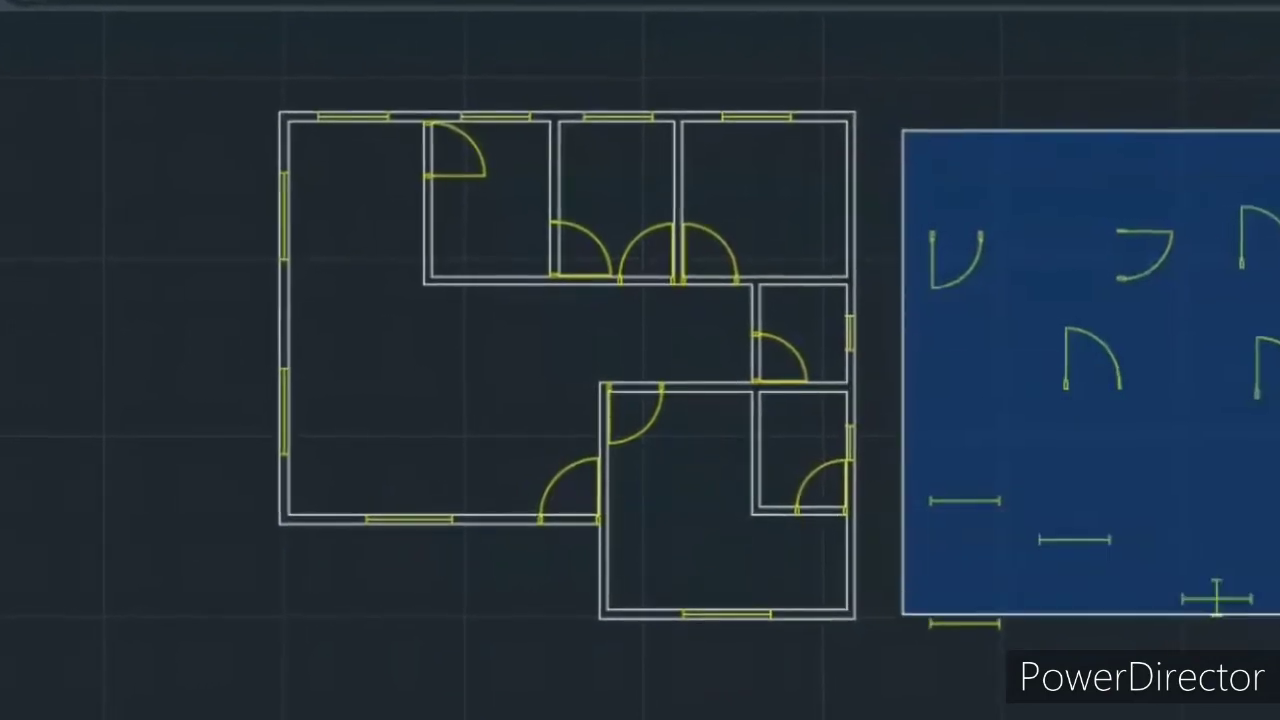
{"action": "left_click", "coordinate": [1278, 660]}
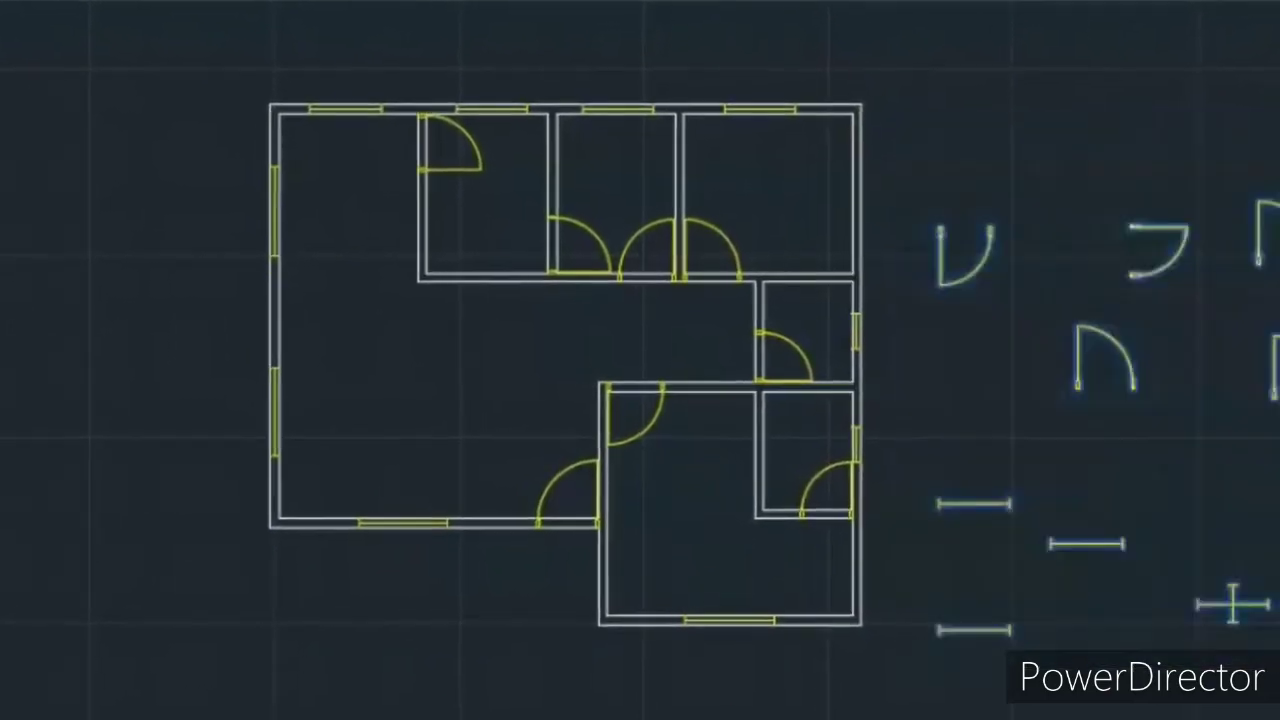
{"action": "right_click", "coordinate": [1135, 503]}
{"action": "left_click", "coordinate": [1171, 24]}
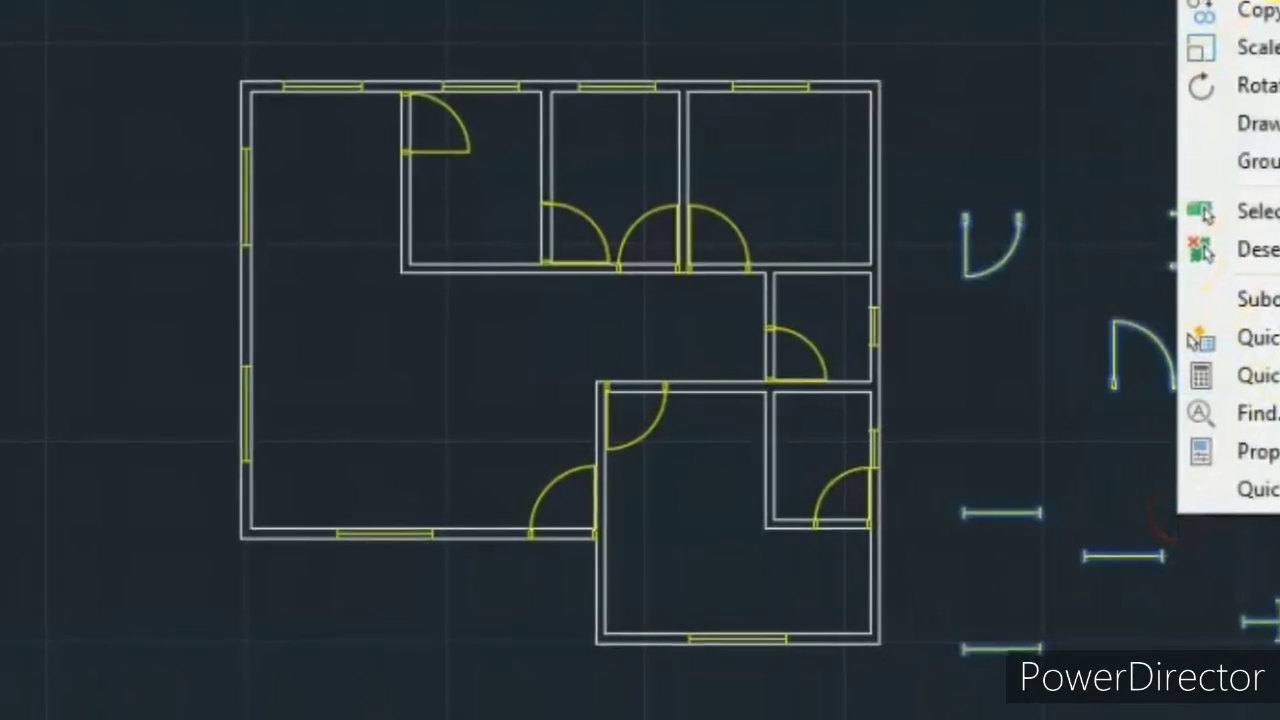
{"action": "left_click", "coordinate": [800, 376]}
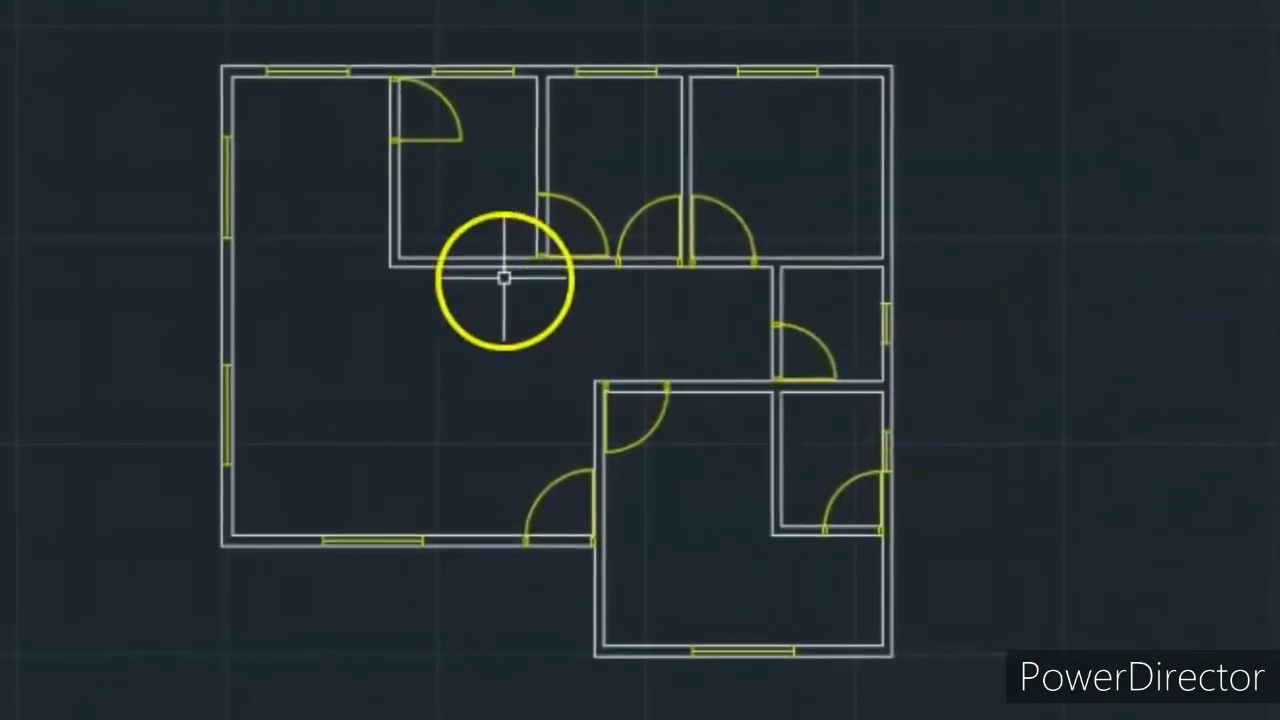
- Trim the top wall's lines at its first three windows from the left, using all objects as cutting edges
{"action": "scroll", "coordinate": [500, 277], "scroll_direction": "up", "scroll_amount": 2}
{"action": "mouse_move", "coordinate": [517, 263]}
{"action": "middle_mouse_down"}
{"action": "mouse_move", "coordinate": [592, 573]}
{"action": "mouse_move", "coordinate": [546, 526]}
{"action": "mouse_move", "coordinate": [540, 491]}
{"action": "middle_mouse_up"}
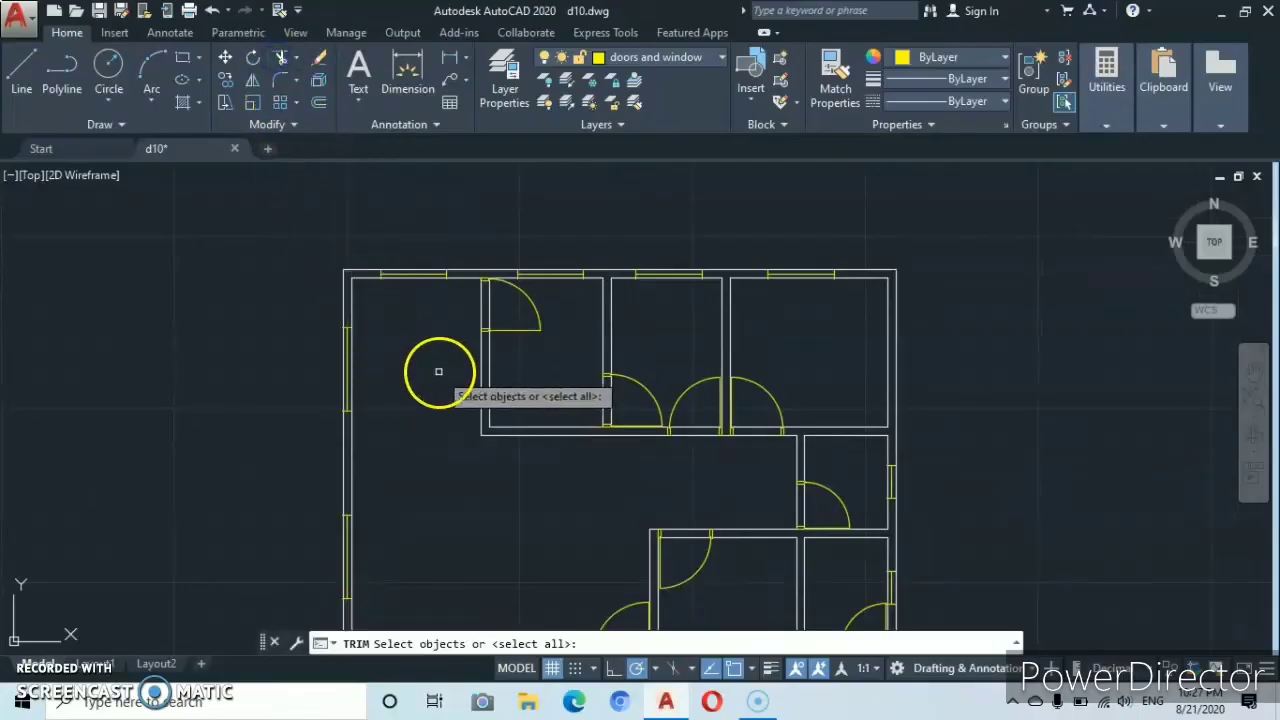
{"action": "right_click", "coordinate": [419, 383]}
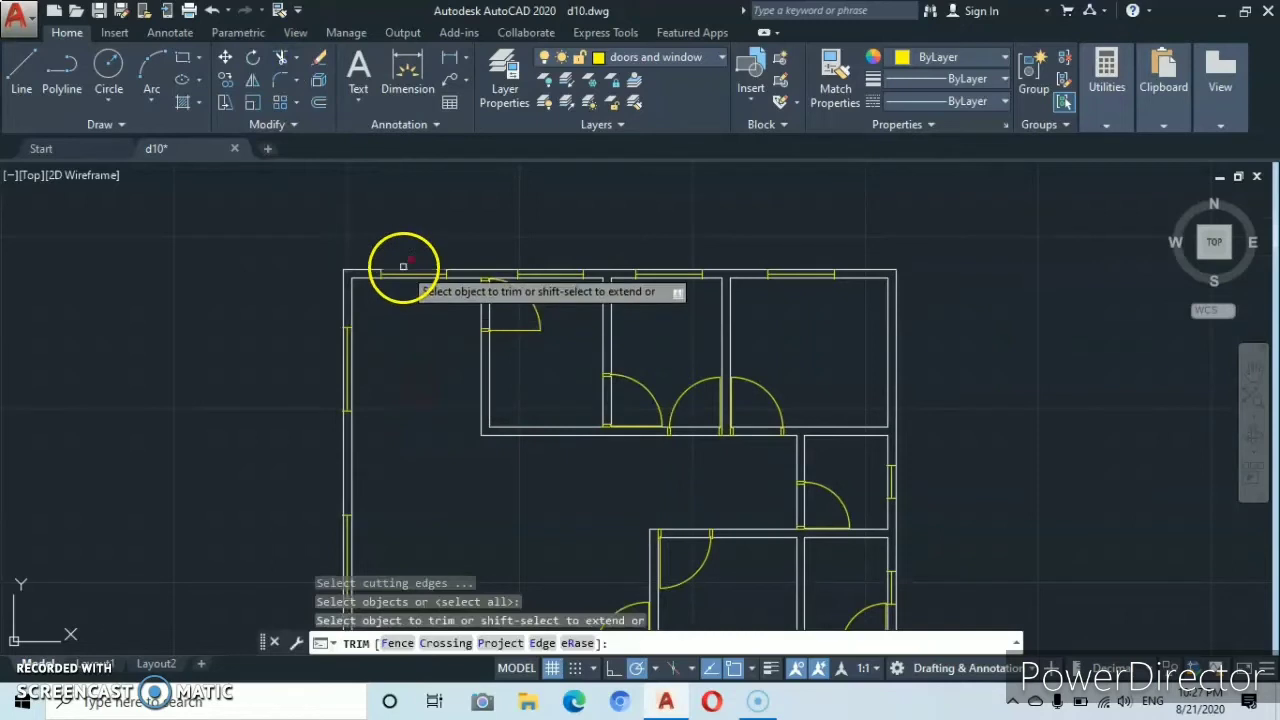
{"action": "left_click", "coordinate": [402, 270]}
{"action": "scroll", "coordinate": [404, 283], "scroll_direction": "up", "scroll_amount": 4}
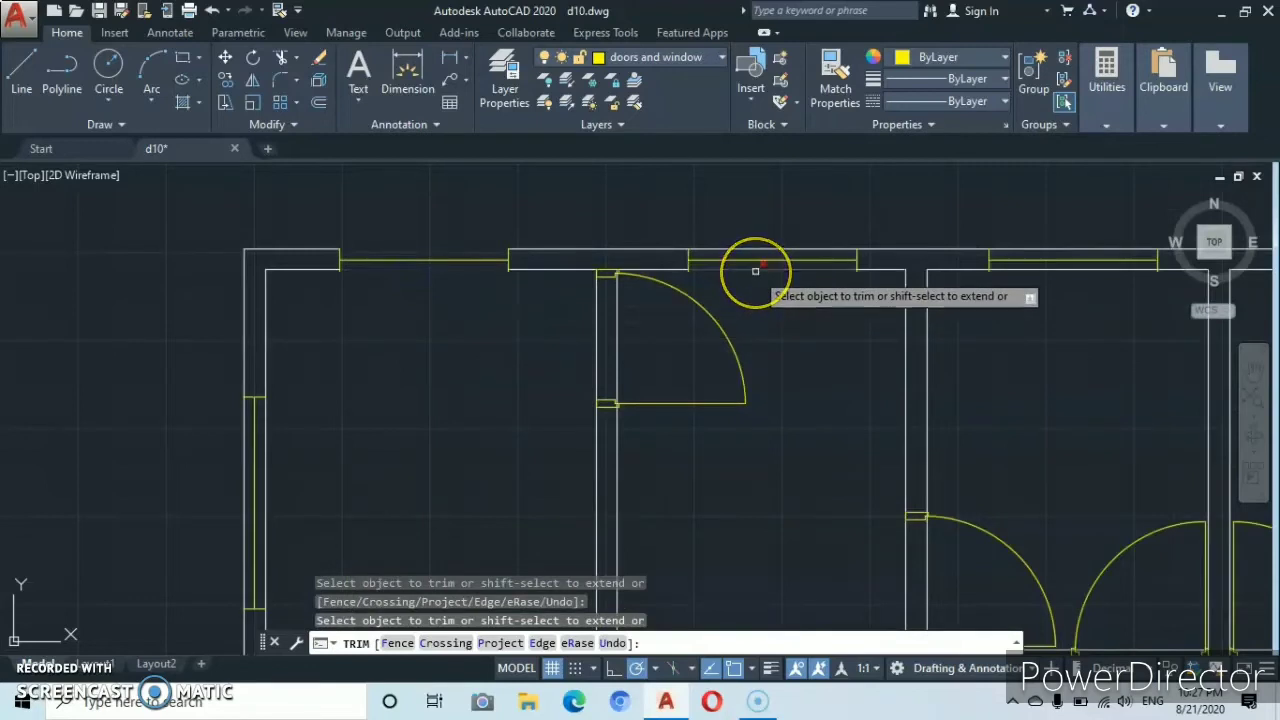
{"action": "left_click", "coordinate": [732, 246]}
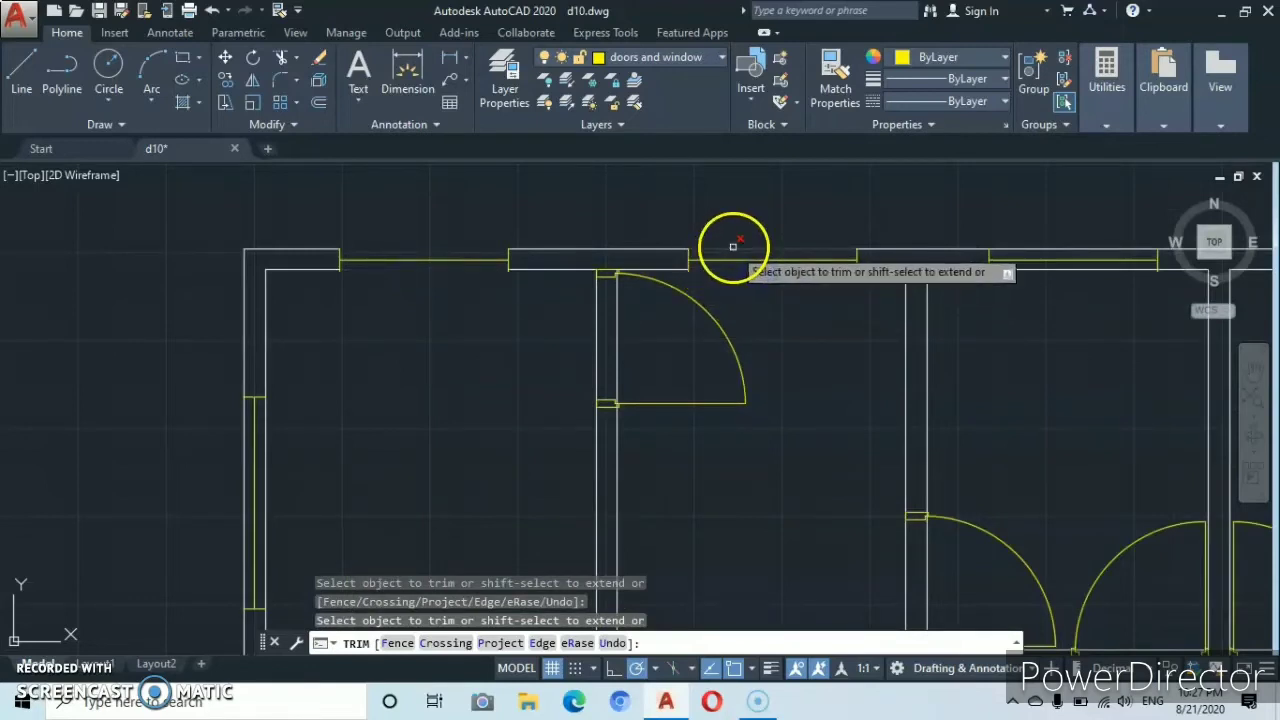
{"action": "left_click", "coordinate": [914, 277]}
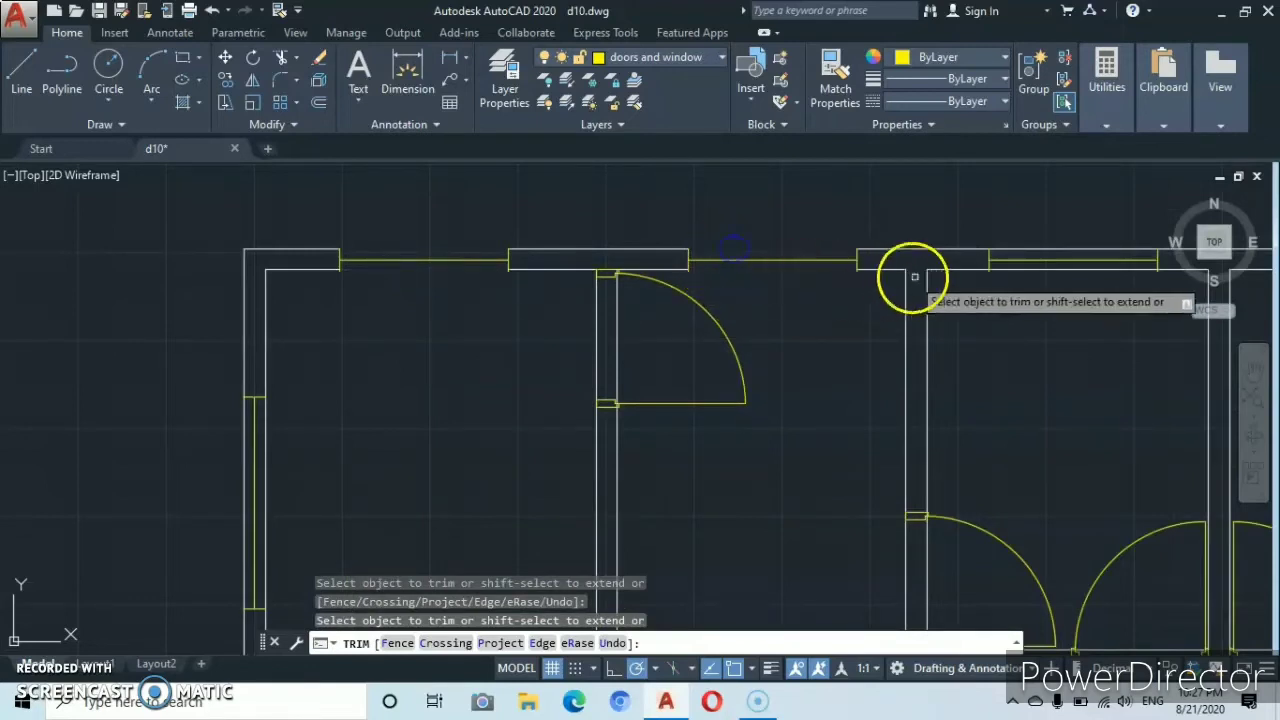
{"action": "left_click", "coordinate": [1035, 246]}
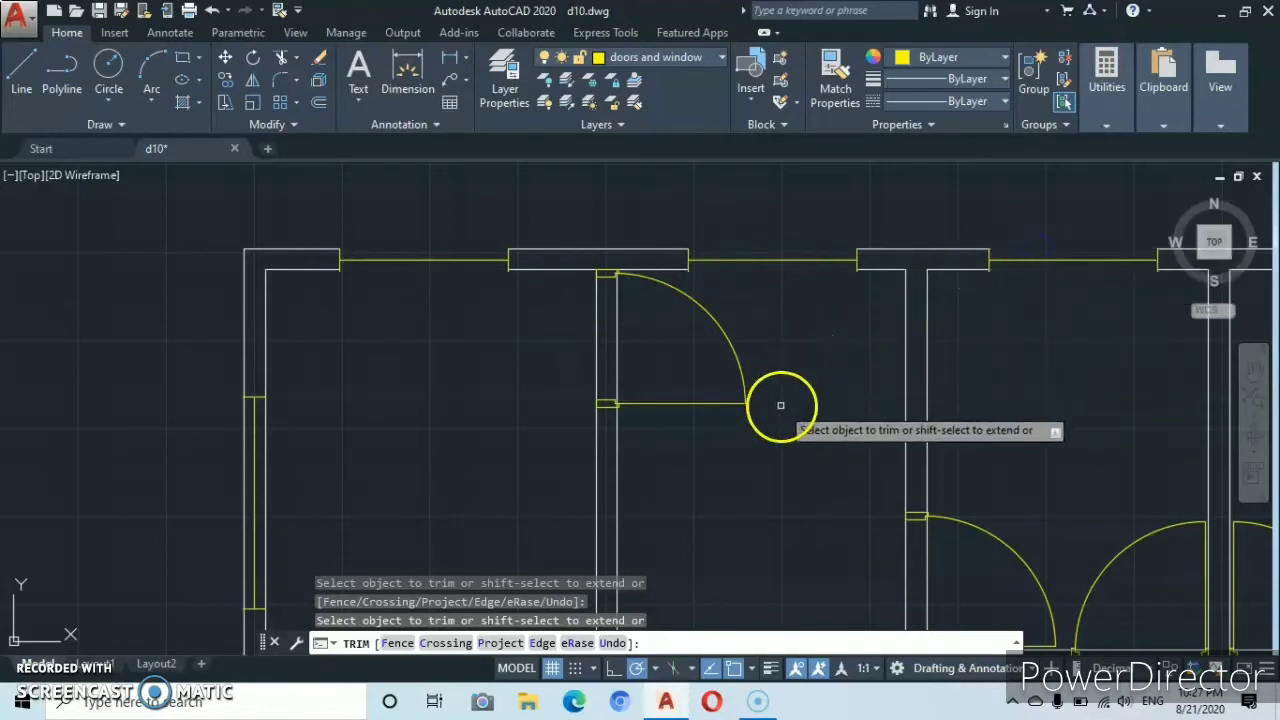
- Trim the wall lines at the first top room's door, the upper window of the left wall and the next partition's door
{"action": "left_click", "coordinate": [597, 338]}
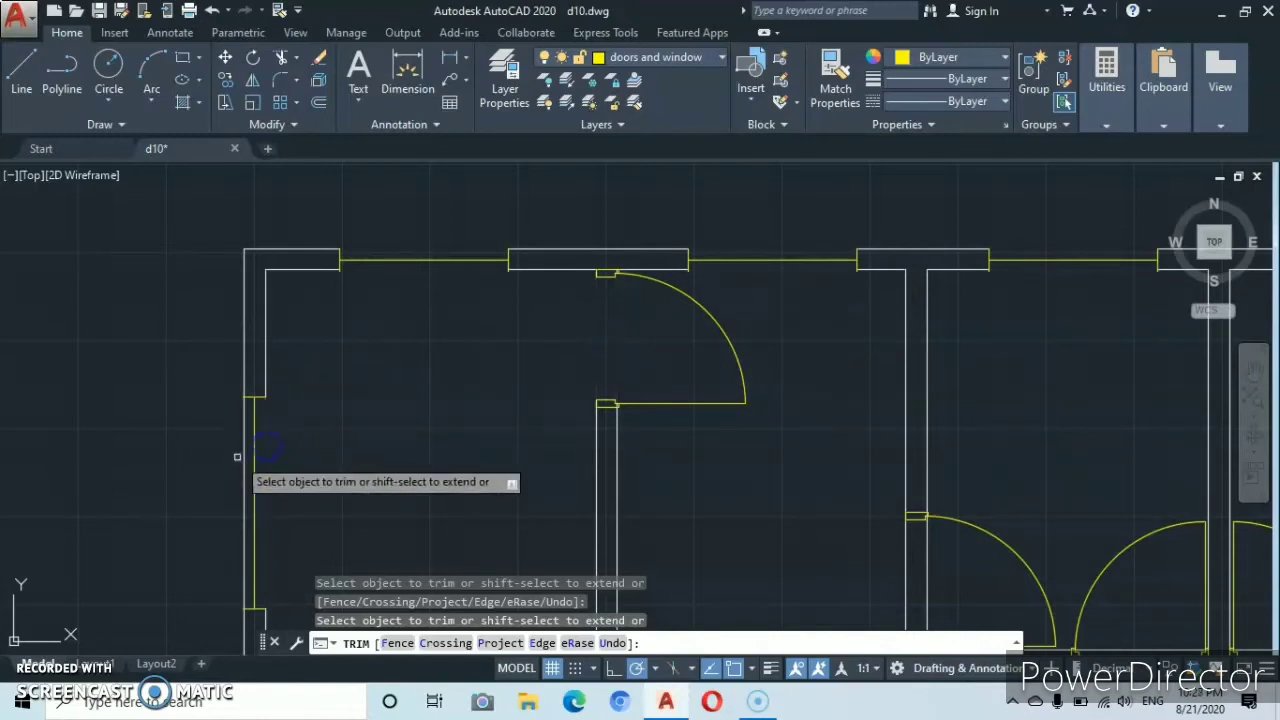
{"action": "scroll", "coordinate": [430, 512], "scroll_direction": "down", "scroll_amount": 2}
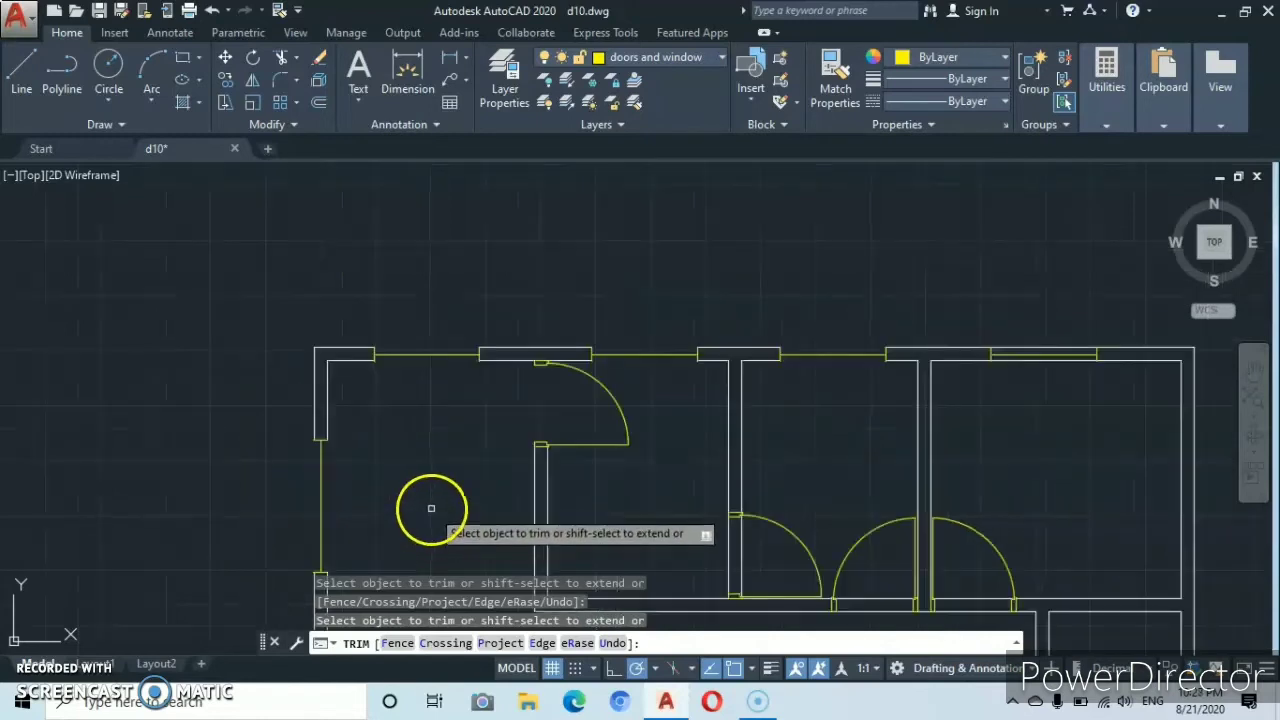
{"action": "middle_click_drag", "start_coordinate": [431, 508], "coordinate": [416, 305]}
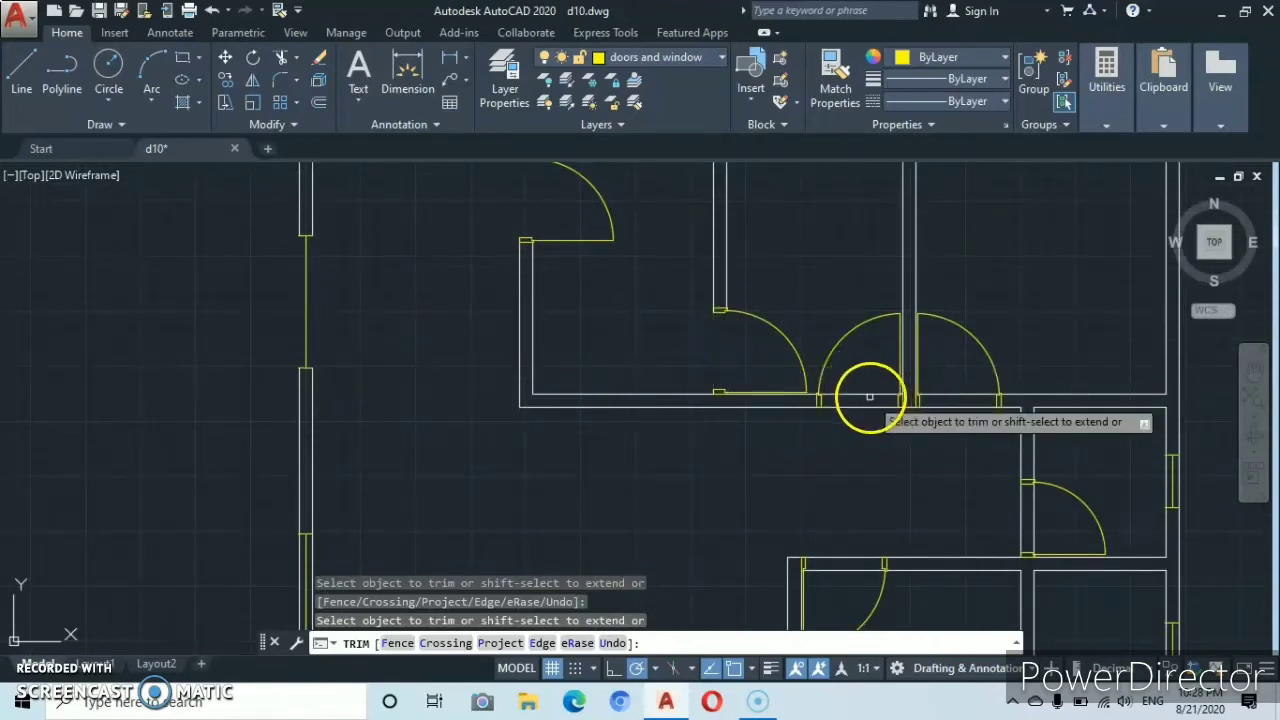
- Trim the wall lines across the two adjacent corridor doors, the small right room's door and the large lower-right room's door
{"action": "left_click", "coordinate": [940, 408]}
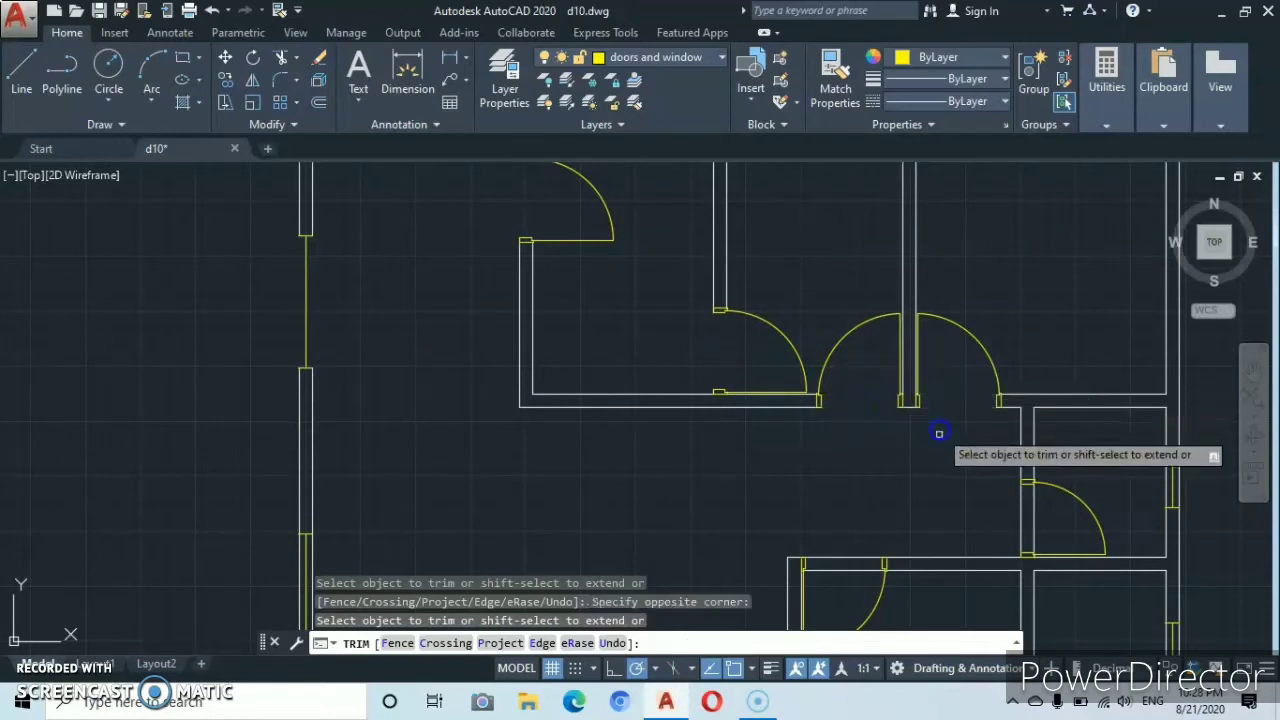
{"action": "left_click", "coordinate": [1054, 517]}
{"action": "left_click", "coordinate": [971, 527]}
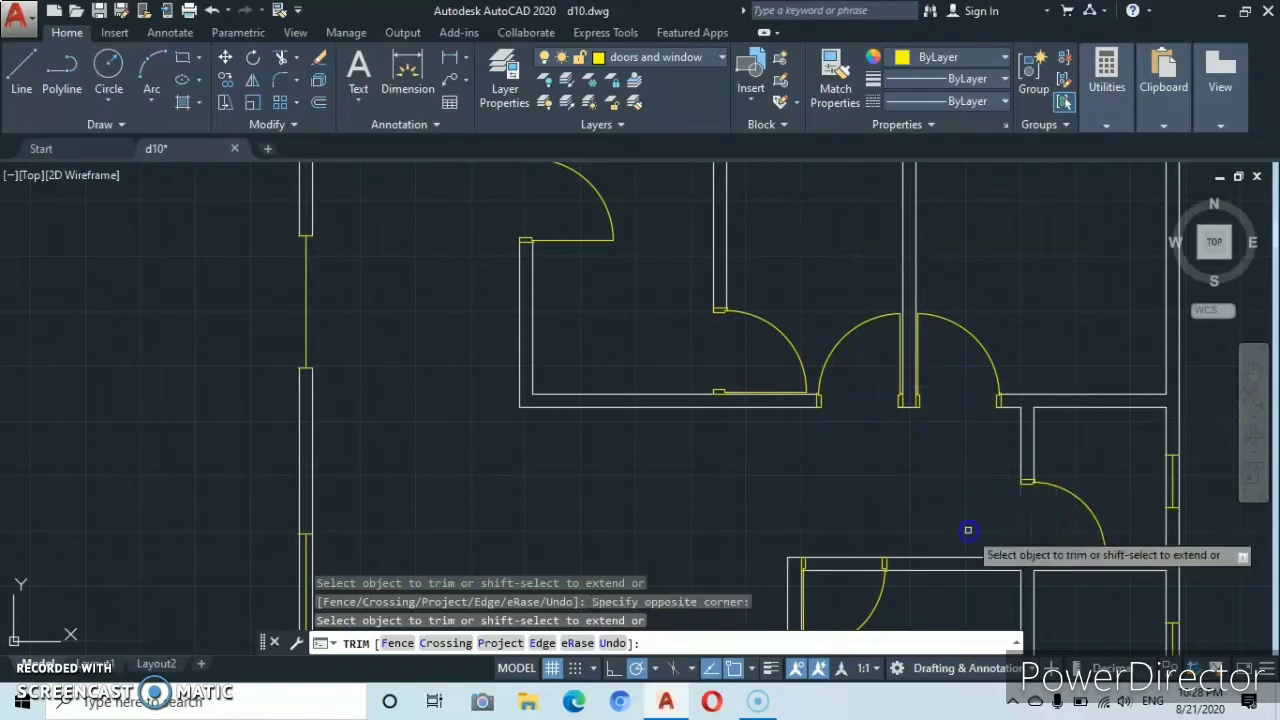
{"action": "left_click", "coordinate": [851, 519]}
{"action": "left_click", "coordinate": [845, 600]}
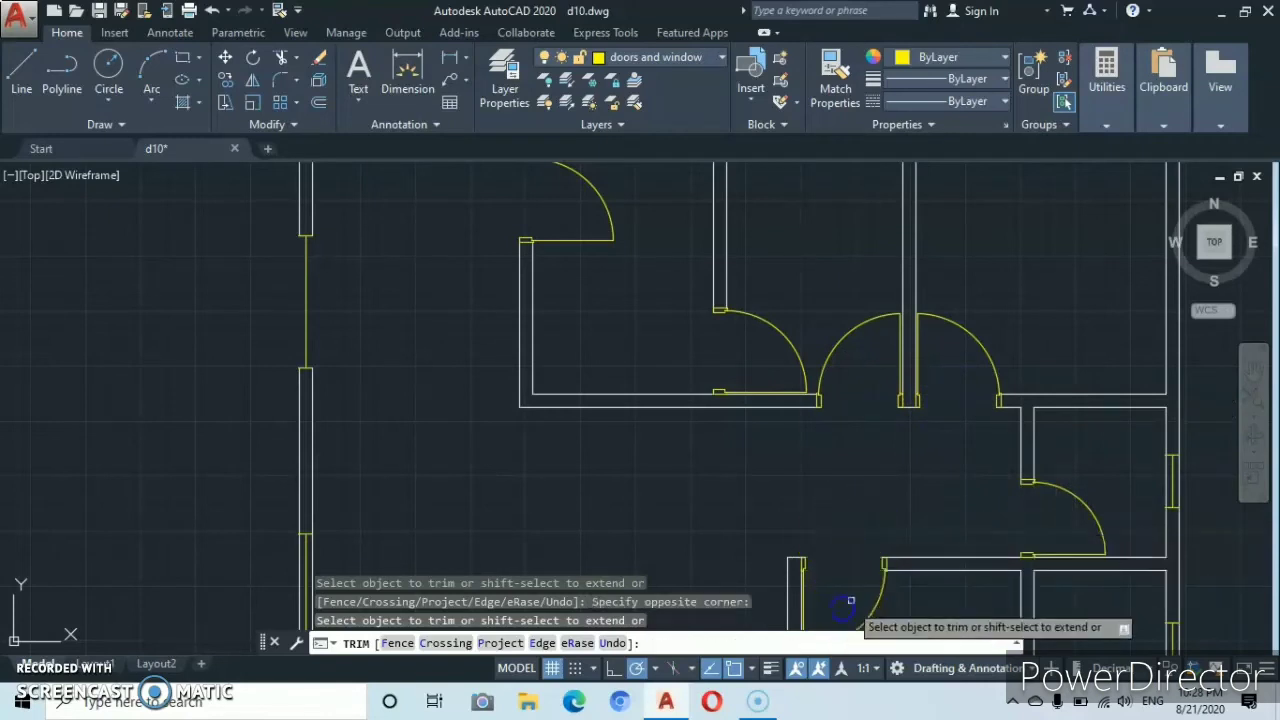
- Trim the wall lines across the door in the large left room's bottom wall and the small lower-right room's bottom door
{"action": "scroll", "coordinate": [836, 582], "scroll_direction": "down", "scroll_amount": 2}
{"action": "middle_click_drag", "start_coordinate": [815, 584], "coordinate": [814, 380]}
{"action": "left_click", "coordinate": [778, 476]}
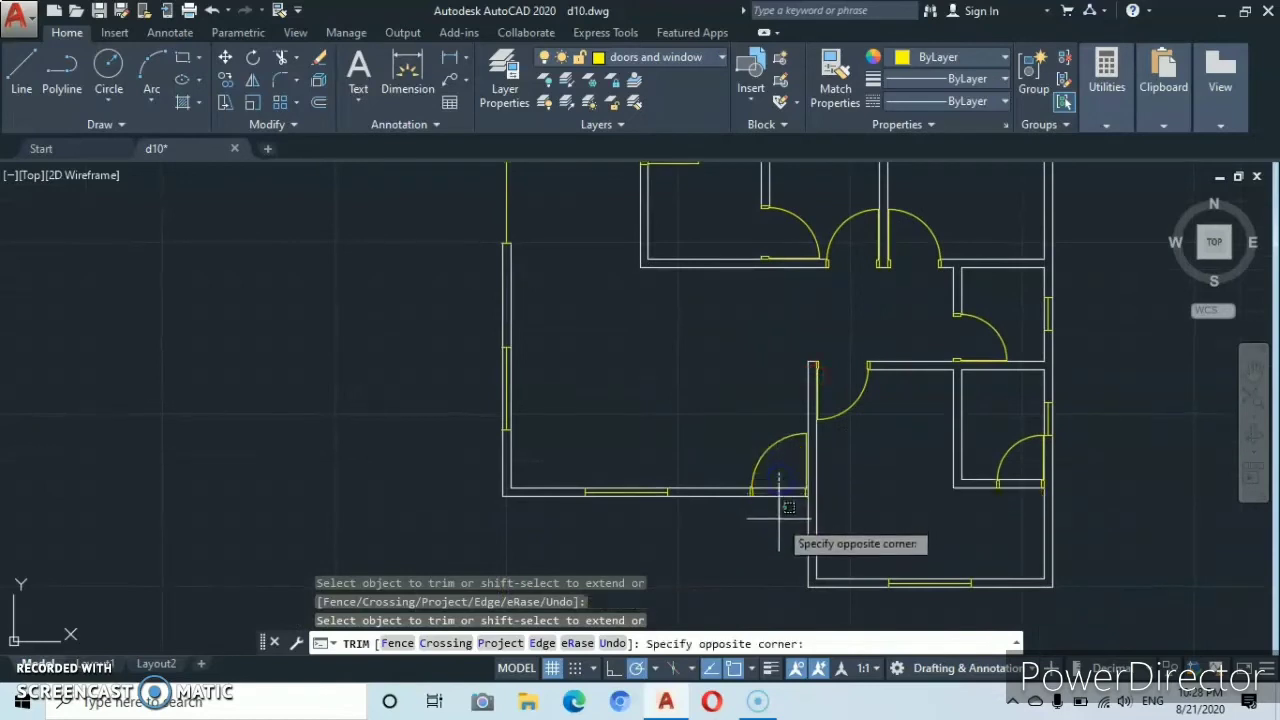
{"action": "left_click", "coordinate": [786, 512]}
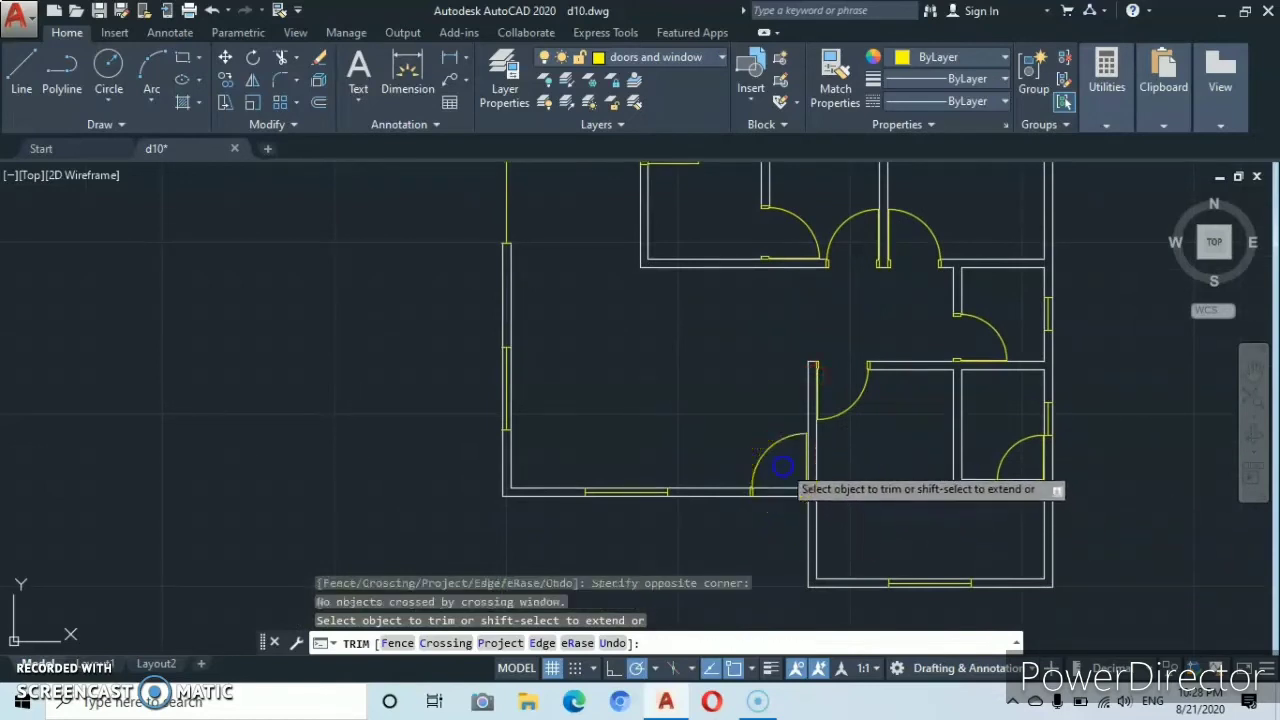
{"action": "left_click_drag", "start_coordinate": [782, 465], "coordinate": [773, 503]}
{"action": "left_click", "coordinate": [763, 516]}
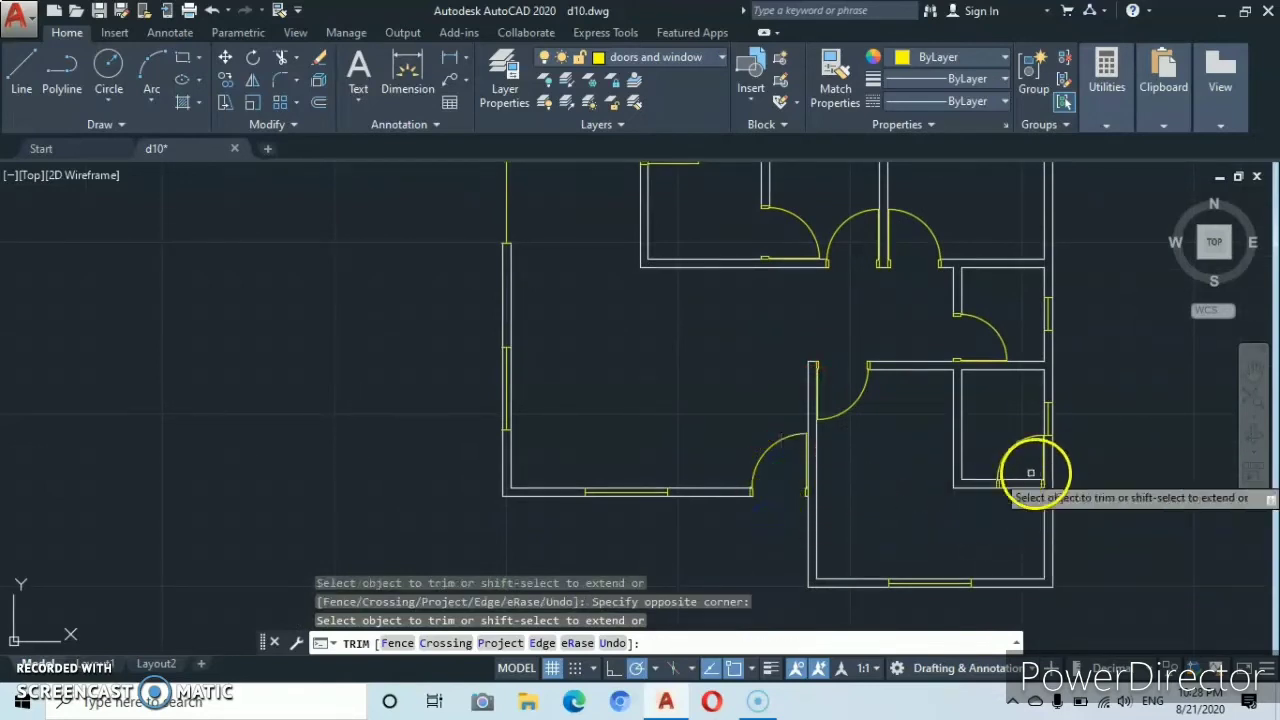
{"action": "left_click_drag", "start_coordinate": [1024, 462], "coordinate": [1043, 420]}
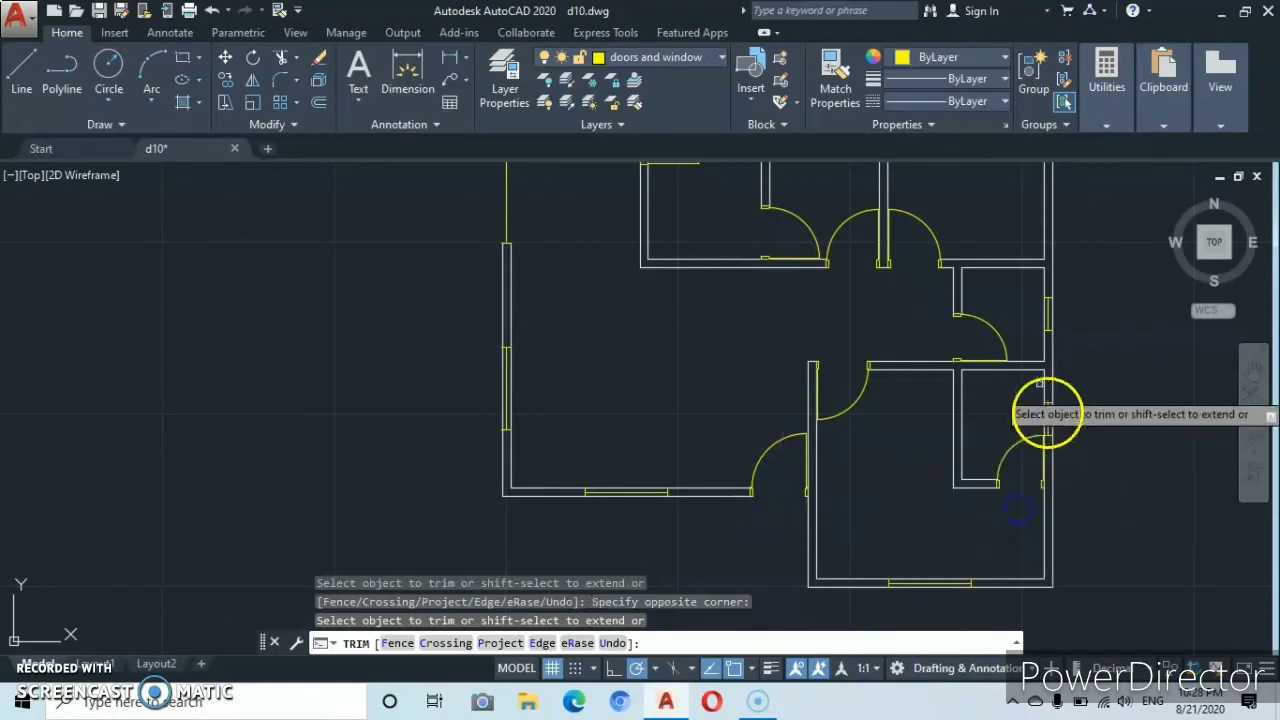
- Trim both top wall lines at the window of the top-right room
{"action": "mouse_move", "coordinate": [1010, 312]}
{"action": "middle_mouse_down"}
{"action": "mouse_move", "coordinate": [932, 456]}
{"action": "mouse_move", "coordinate": [938, 476]}
{"action": "middle_mouse_up"}
{"action": "scroll", "coordinate": [900, 331], "scroll_direction": "up", "scroll_amount": 2}
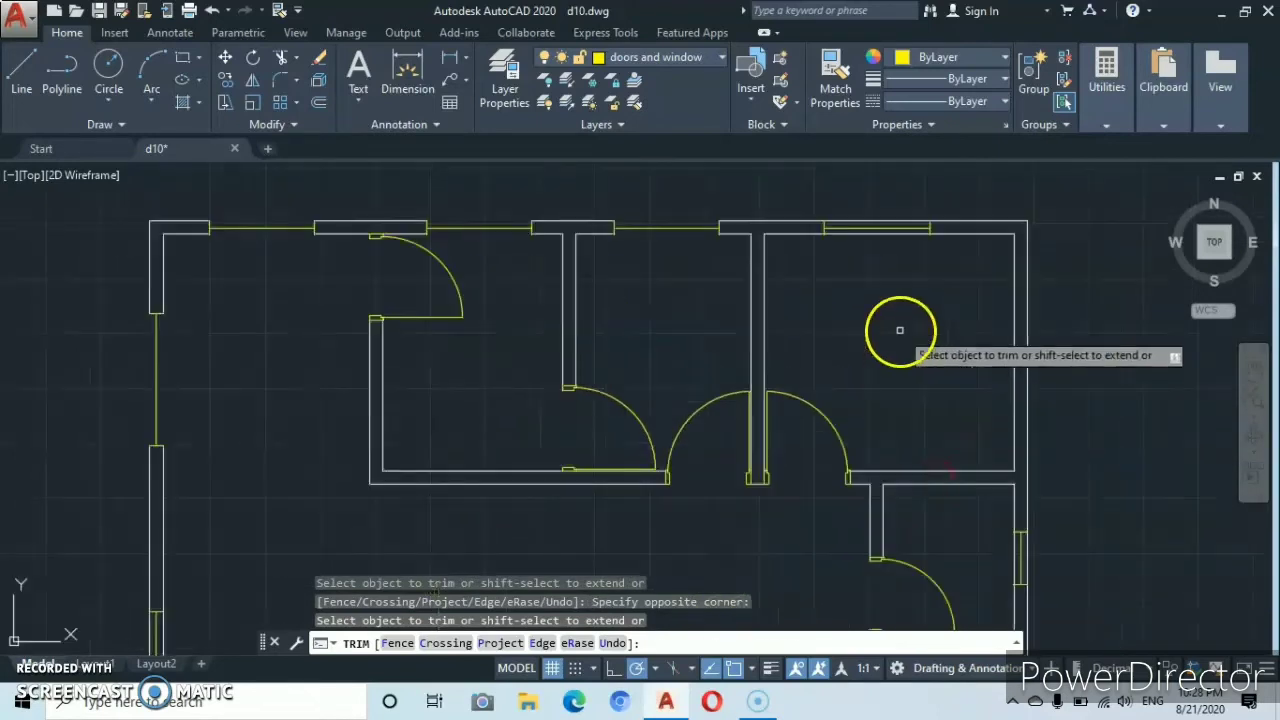
{"action": "left_click", "coordinate": [874, 219]}
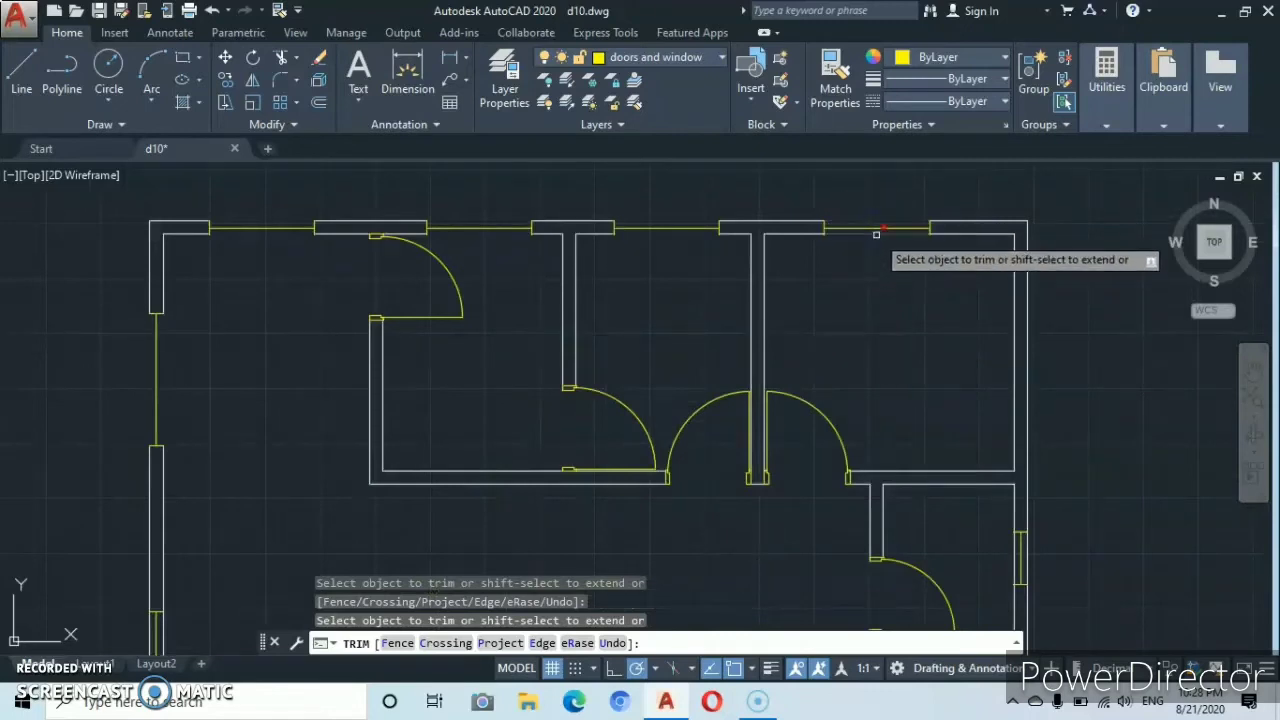
- Trim the right outer wall's lines at the windows of the two small rooms
{"action": "scroll", "coordinate": [863, 300], "scroll_direction": "down", "scroll_amount": 4}
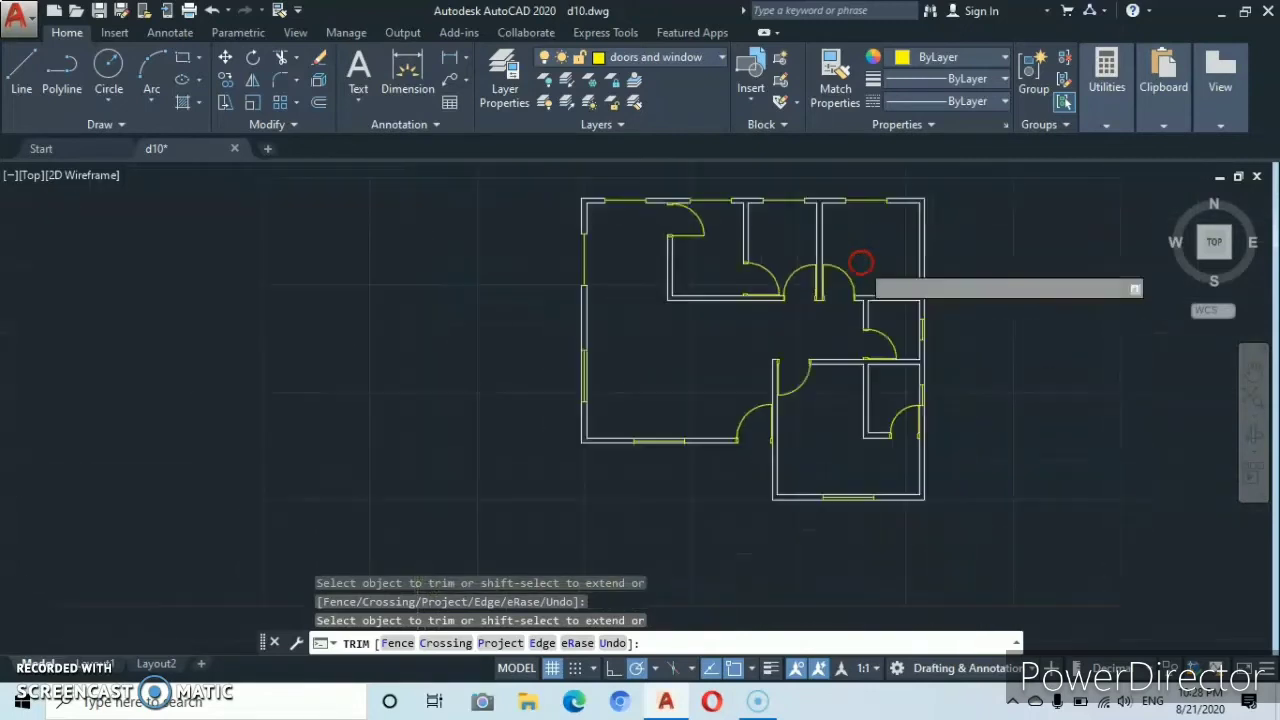
{"action": "scroll", "coordinate": [877, 297], "scroll_direction": "up", "scroll_amount": 5}
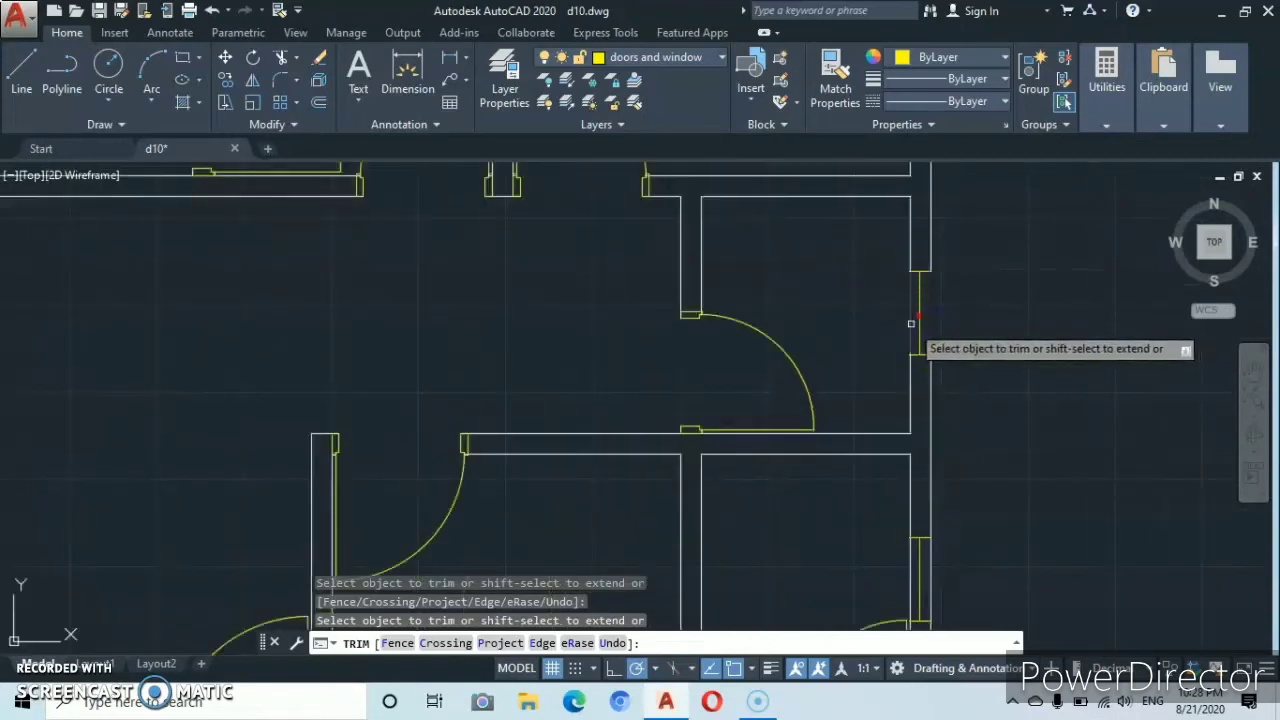
{"action": "left_click", "coordinate": [911, 323]}
{"action": "middle_click_drag", "start_coordinate": [925, 518], "coordinate": [914, 352]}
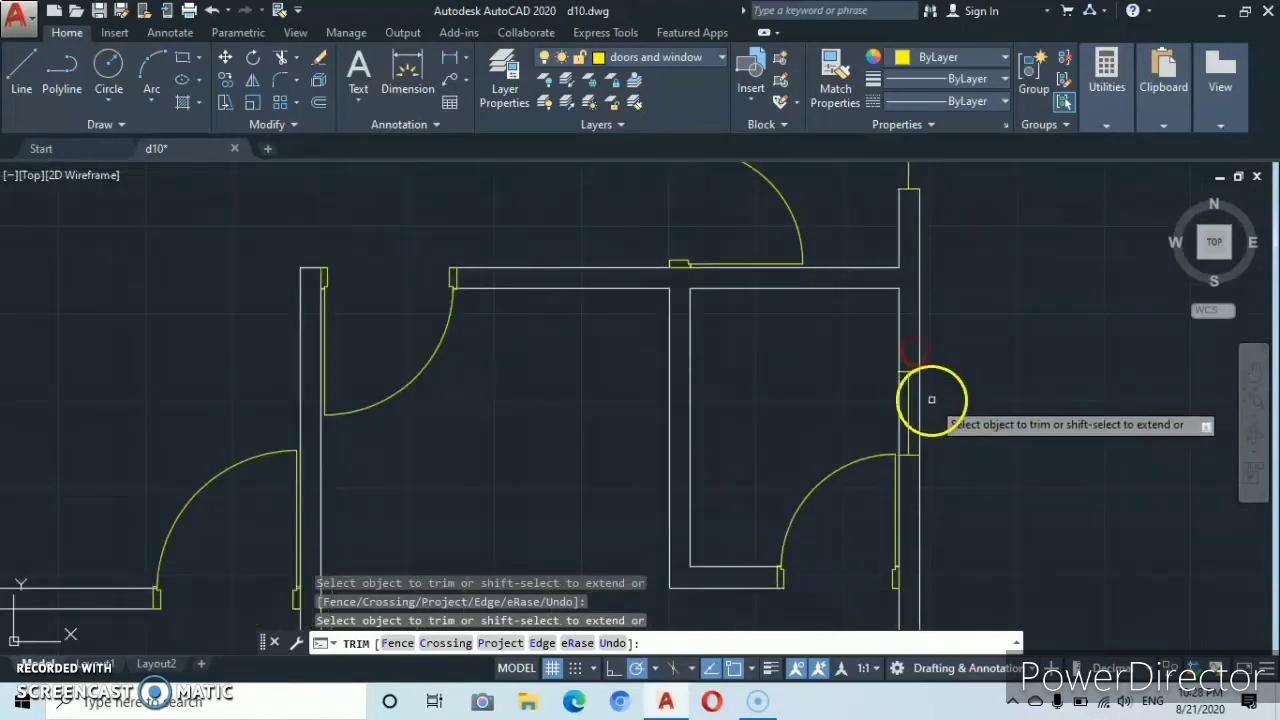
{"action": "left_click", "coordinate": [897, 415]}
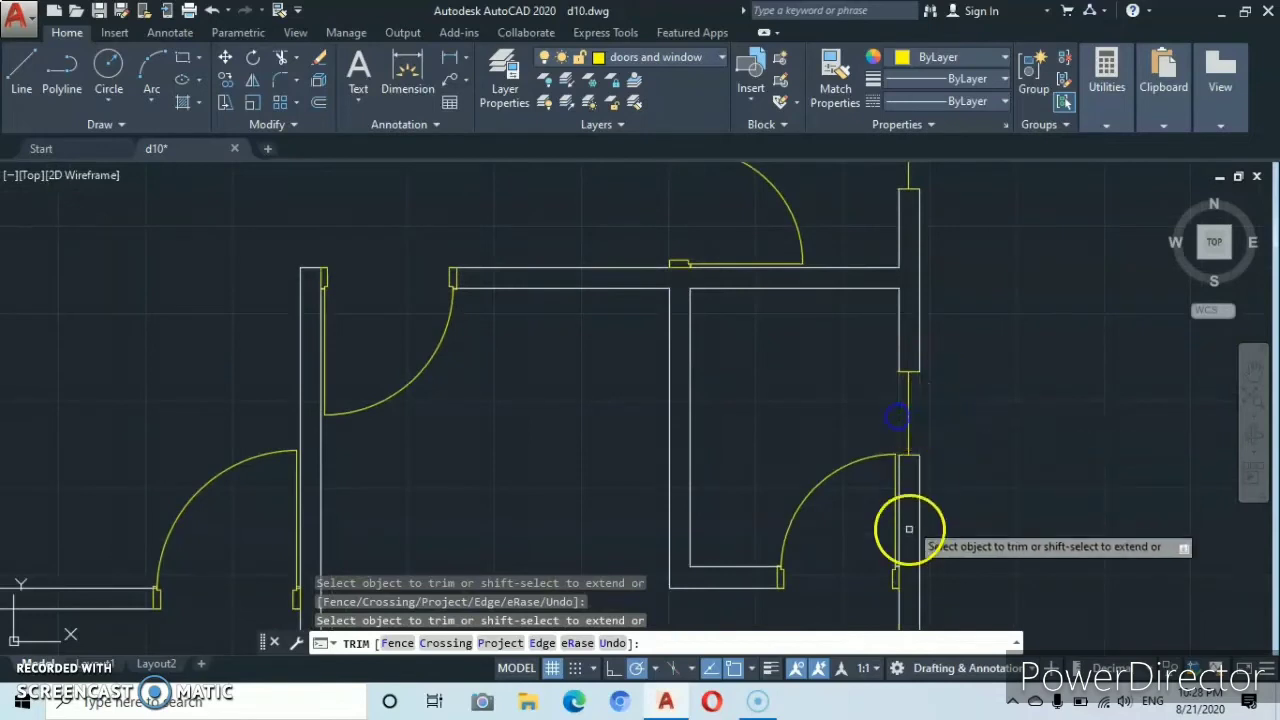
- Trim the right outer wall's outer line below the small lower-right room's window
{"action": "left_click", "coordinate": [909, 530]}
{"action": "left_click", "coordinate": [961, 418]}
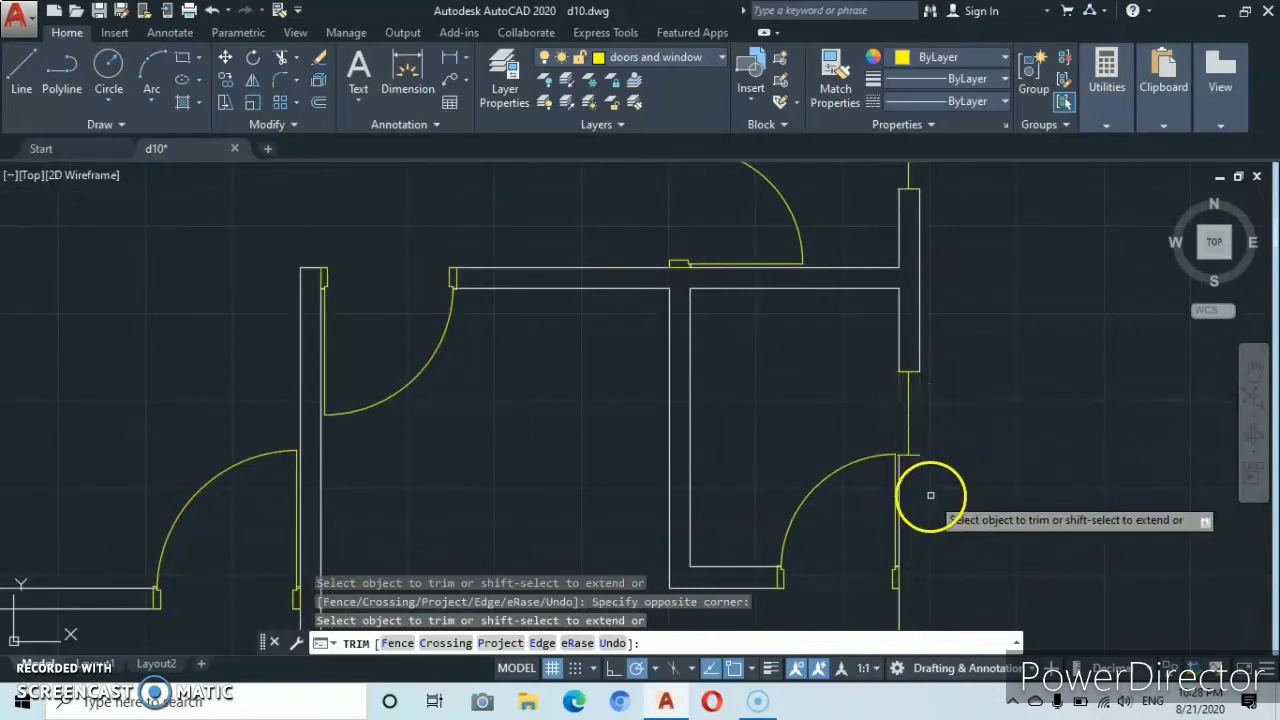
{"action": "middle_click_drag", "start_coordinate": [917, 511], "coordinate": [1034, 297]}
- Trim both wall lines at the bottom windows of the lower-right room and the large left room
{"action": "scroll", "coordinate": [1011, 344], "scroll_direction": "down", "scroll_amount": 4}
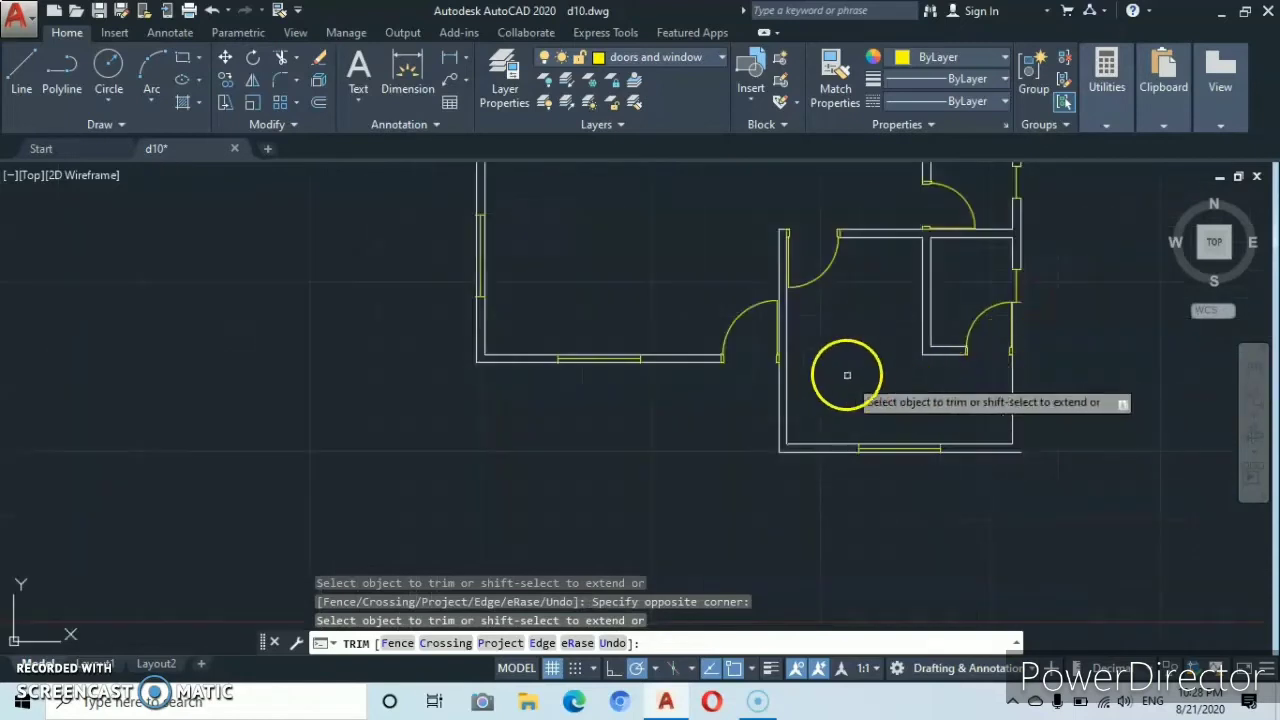
{"action": "scroll", "coordinate": [877, 400], "scroll_direction": "up", "scroll_amount": 5}
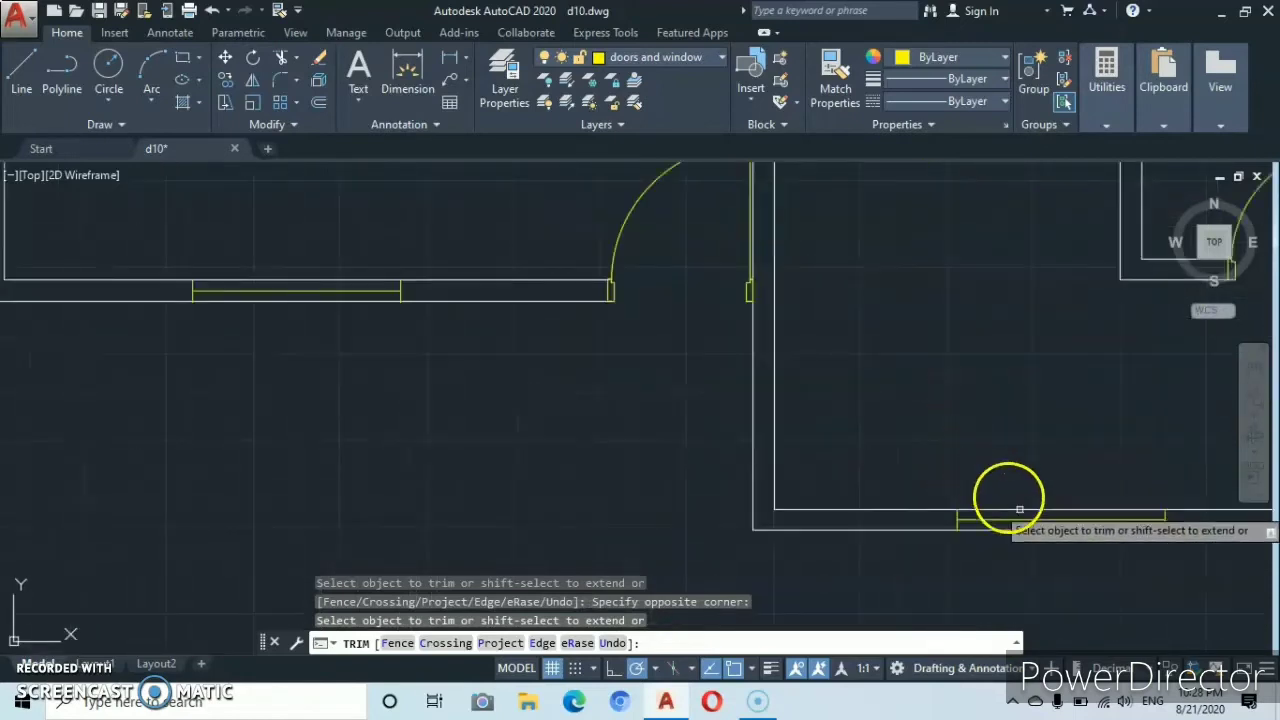
{"action": "left_click", "coordinate": [1029, 511]}
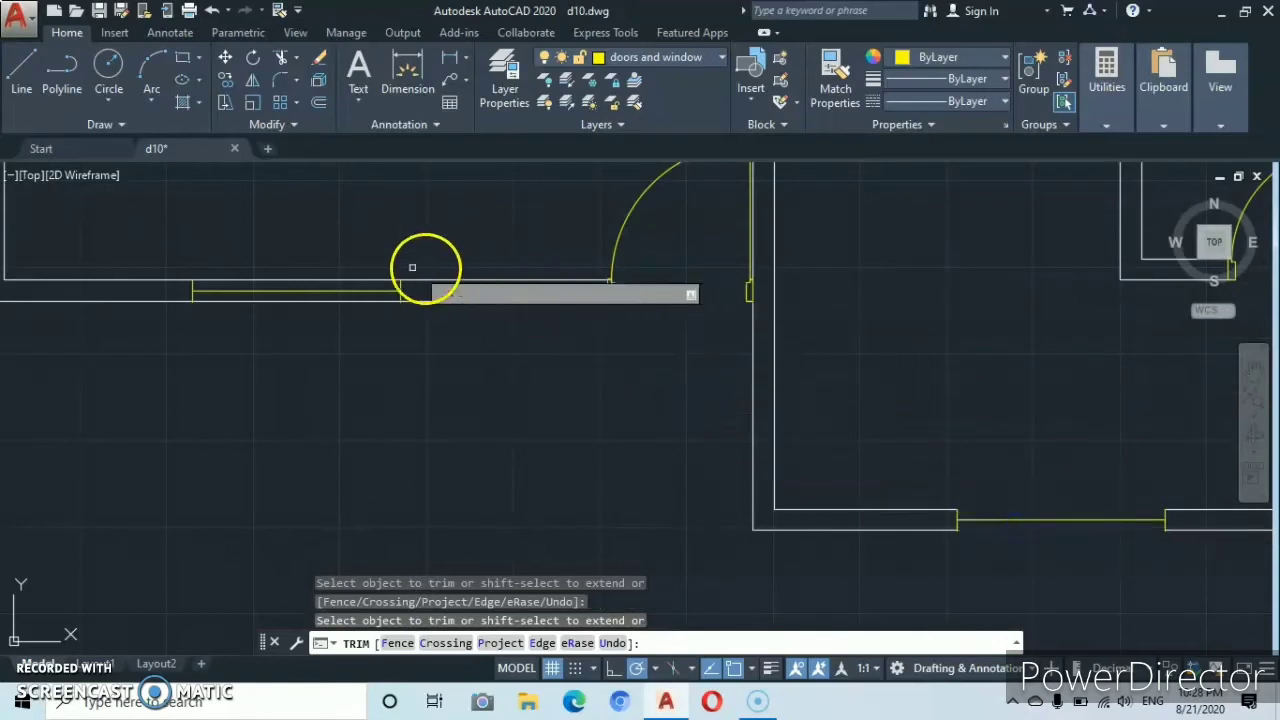
{"action": "left_click", "coordinate": [361, 277]}
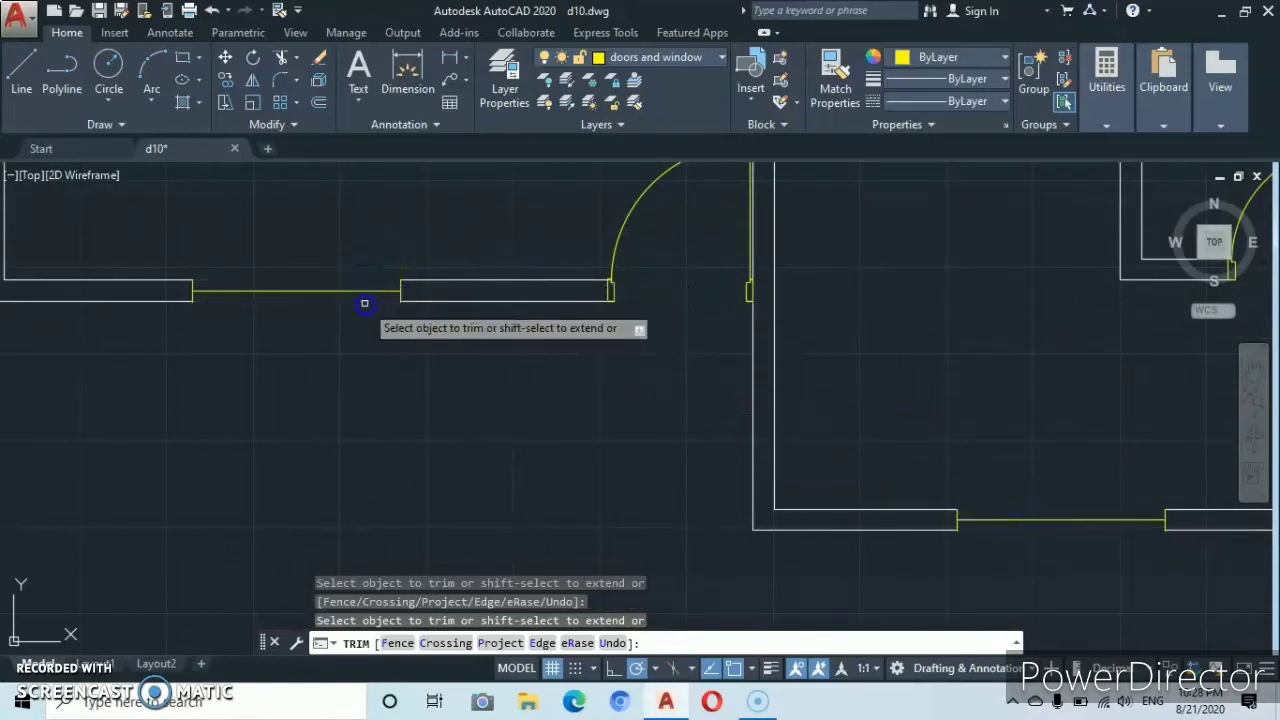
- Trim the left outer wall's lines at its two windows and along the wall section between them
{"action": "scroll", "coordinate": [364, 303], "scroll_direction": "down", "scroll_amount": 5}
{"action": "middle_click_drag", "start_coordinate": [369, 266], "coordinate": [535, 469]}
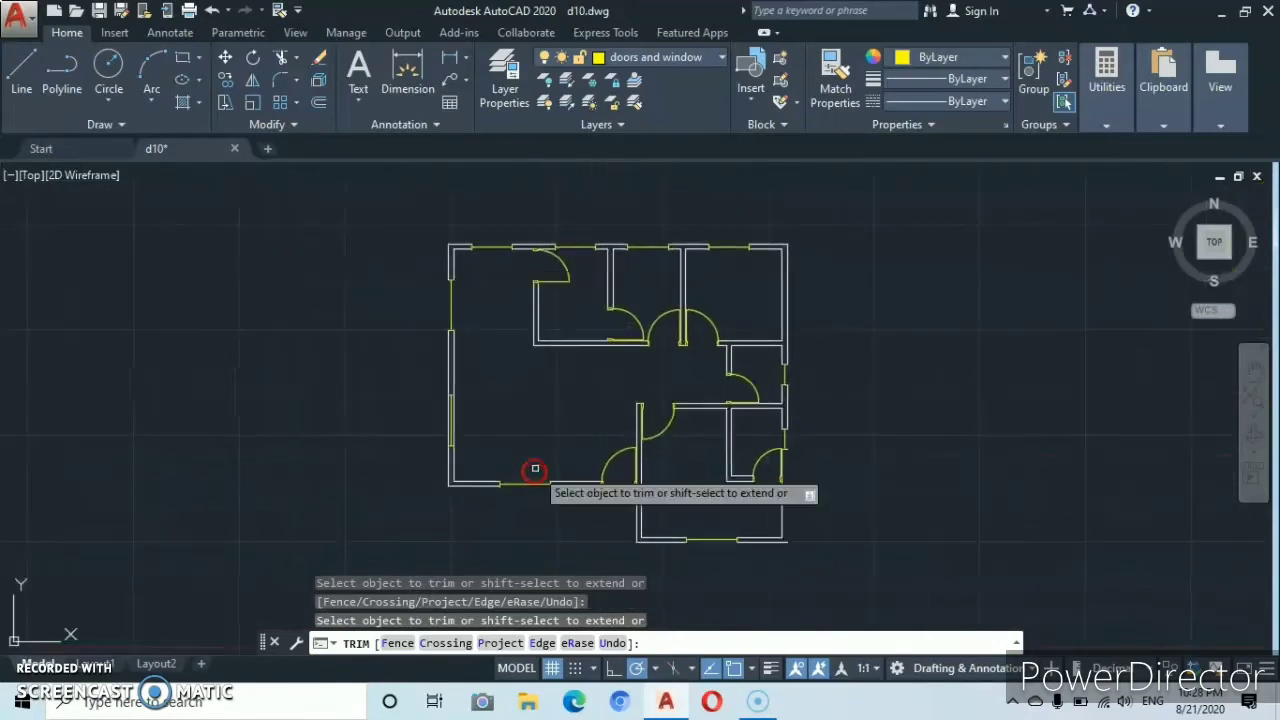
{"action": "scroll", "coordinate": [535, 469], "scroll_direction": "up", "scroll_amount": 6}
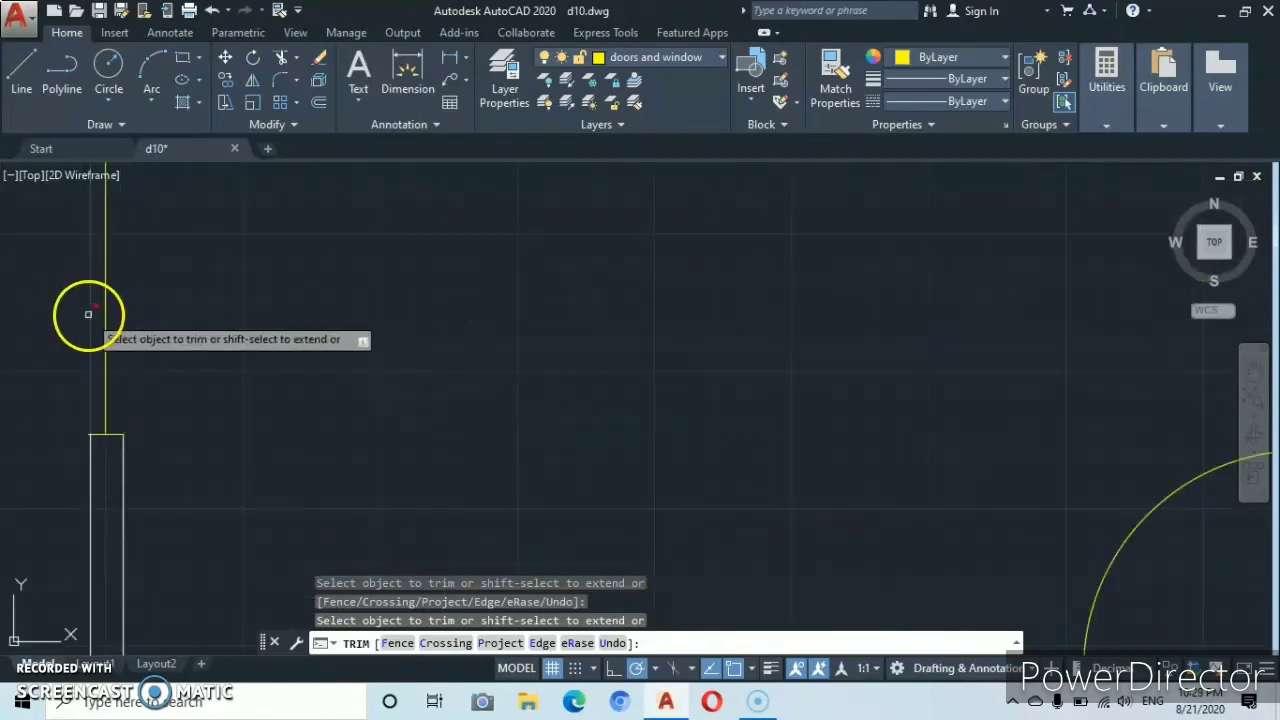
{"action": "scroll", "coordinate": [119, 274], "scroll_direction": "down", "scroll_amount": 5}
{"action": "middle_click_drag", "start_coordinate": [115, 279], "coordinate": [352, 456]}
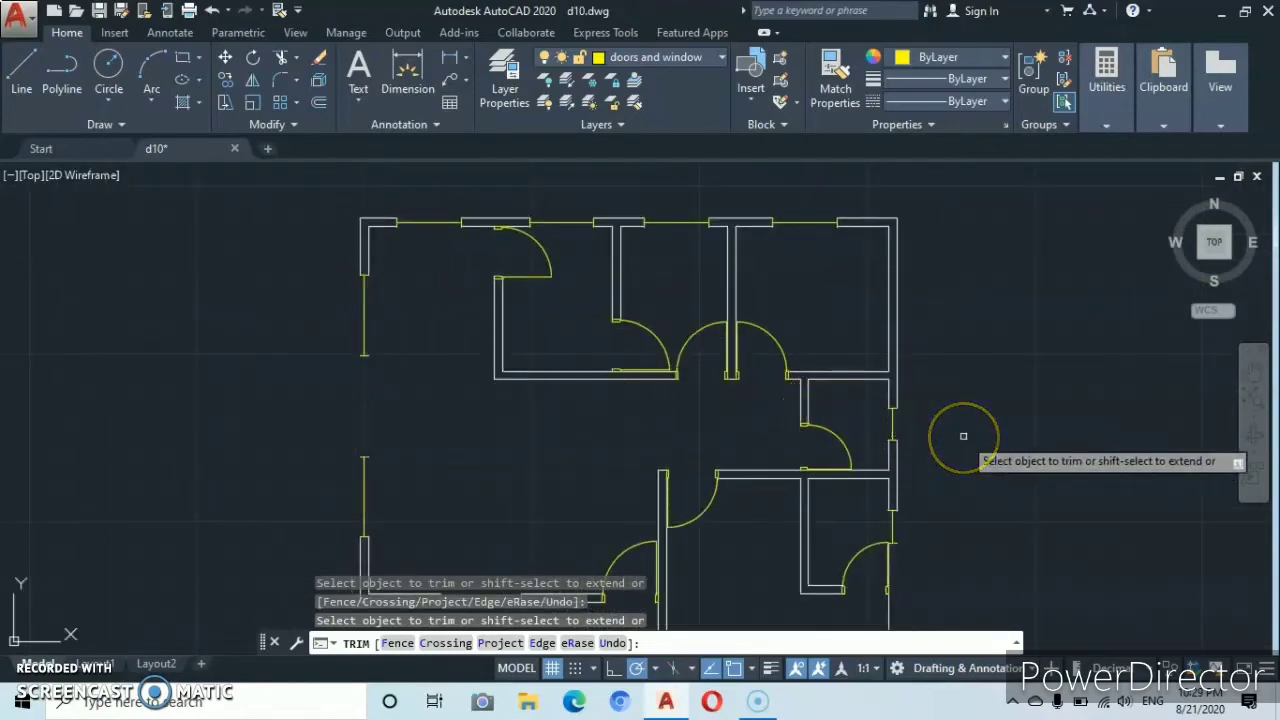
{"action": "key", "text": "Escape"}
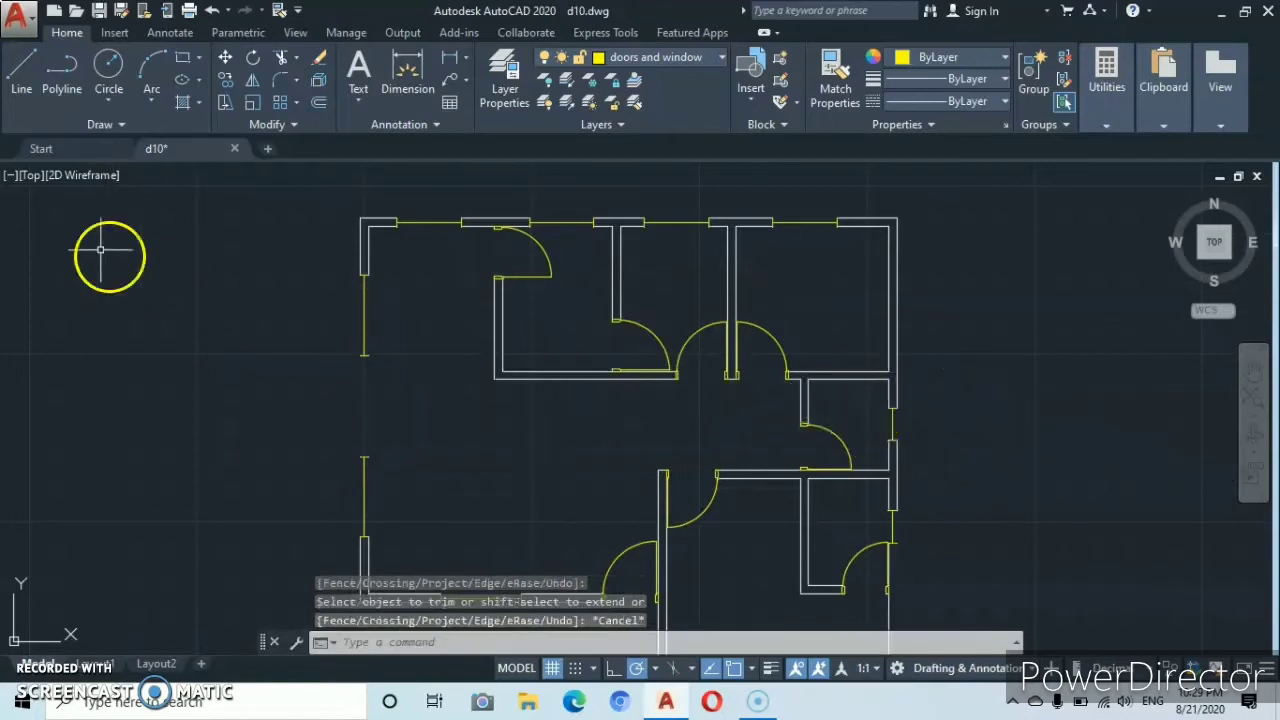
- Redraw the inner and outer wall lines between the two left-wall windows on layer 0
{"action": "left_click", "coordinate": [20, 88]}
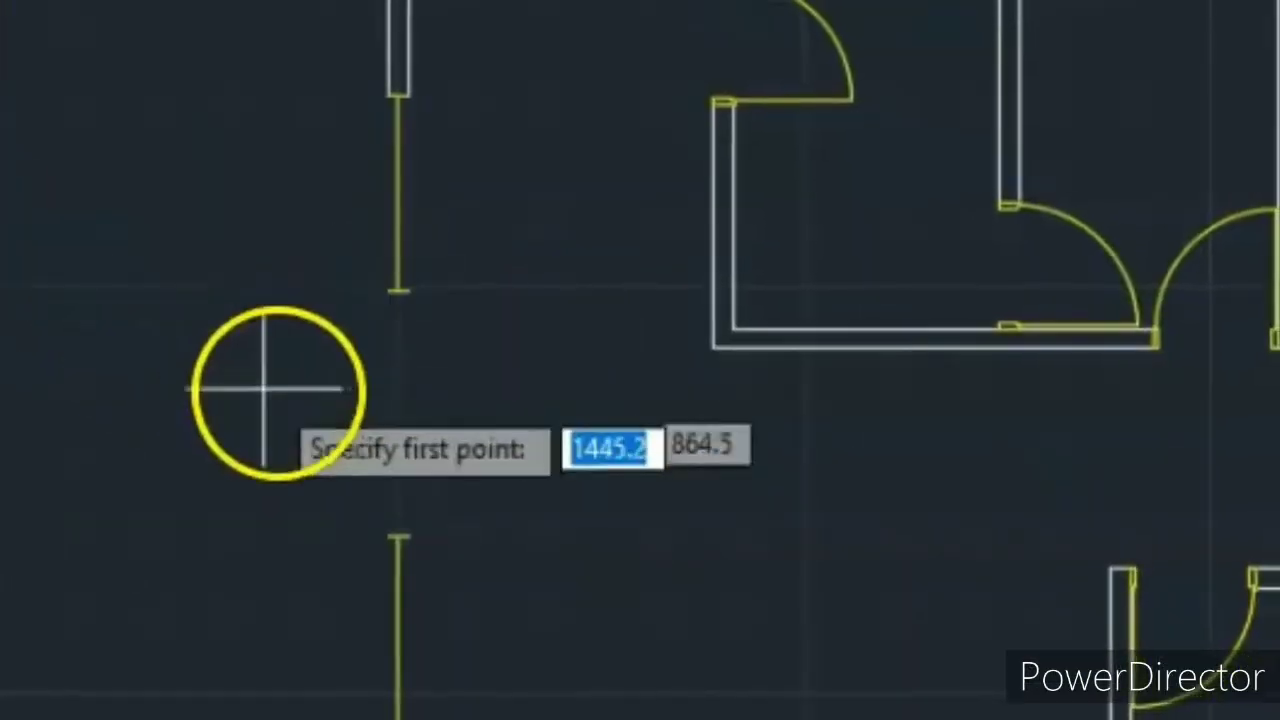
{"action": "left_click", "coordinate": [403, 300]}
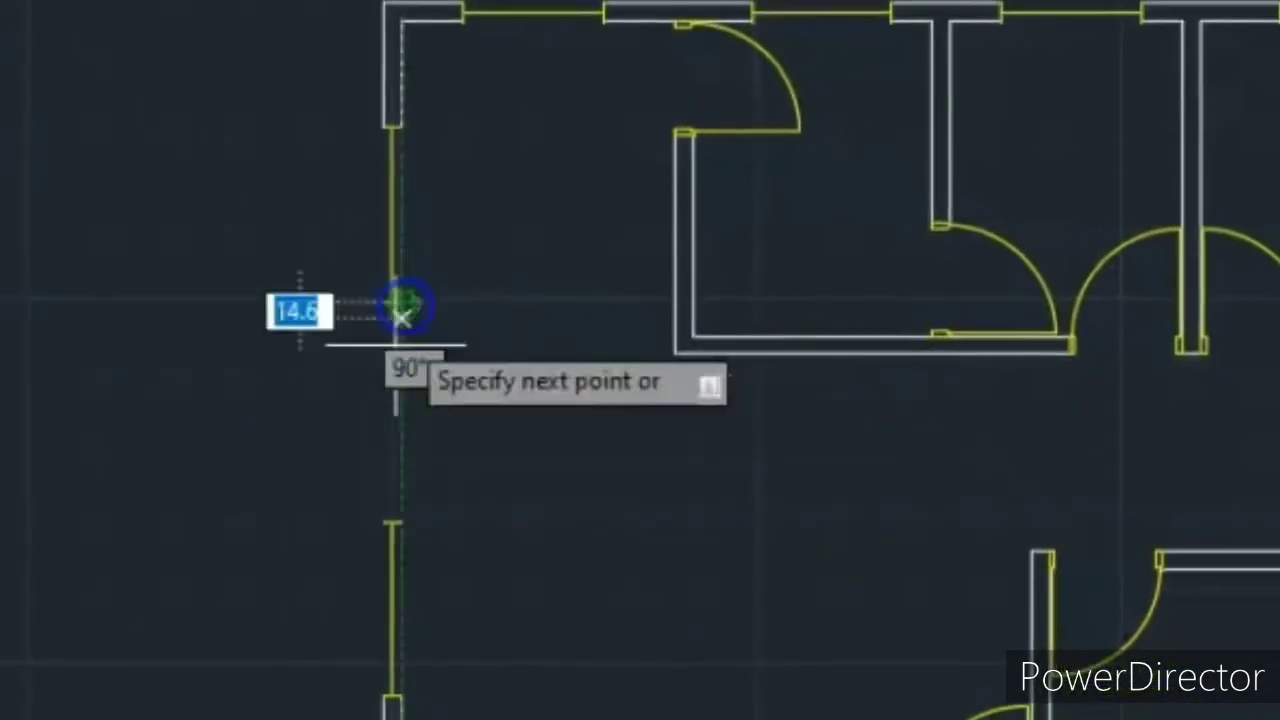
{"action": "scroll", "coordinate": [400, 486], "scroll_direction": "down", "scroll_amount": 1}
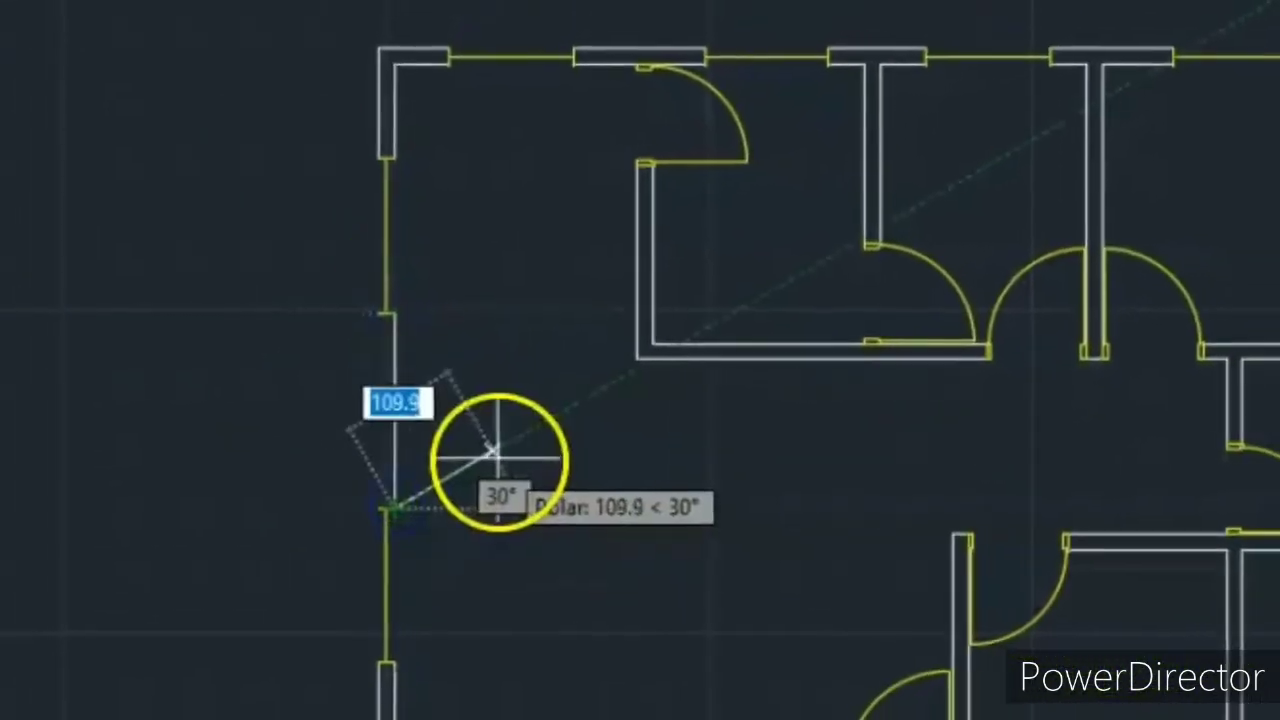
{"action": "key", "text": "Escape"}
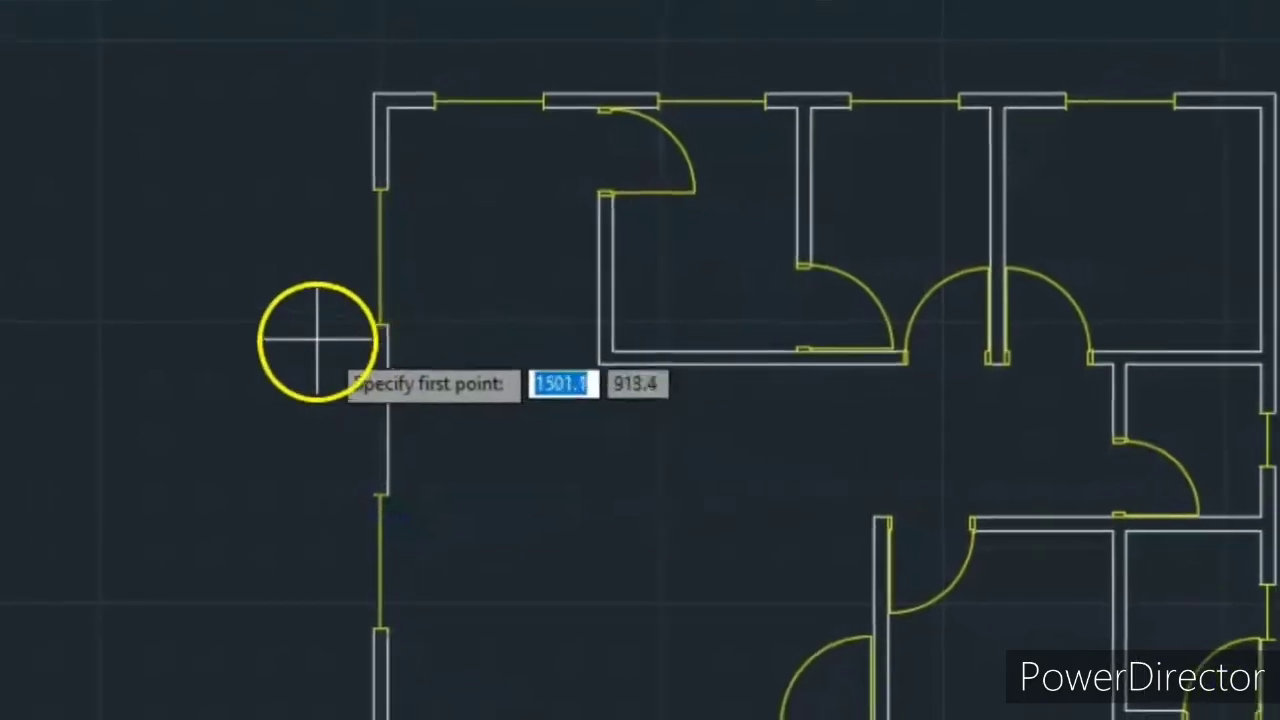
{"action": "left_click", "coordinate": [377, 322]}
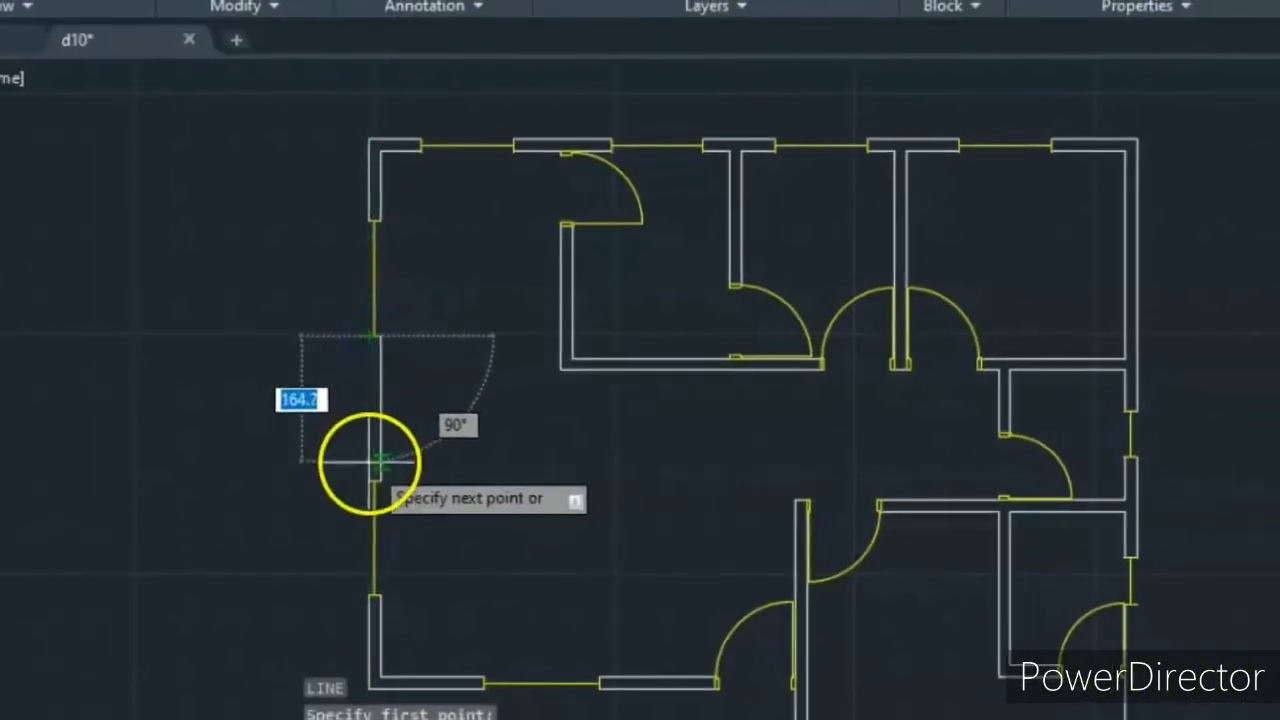
{"action": "left_click", "coordinate": [371, 478]}
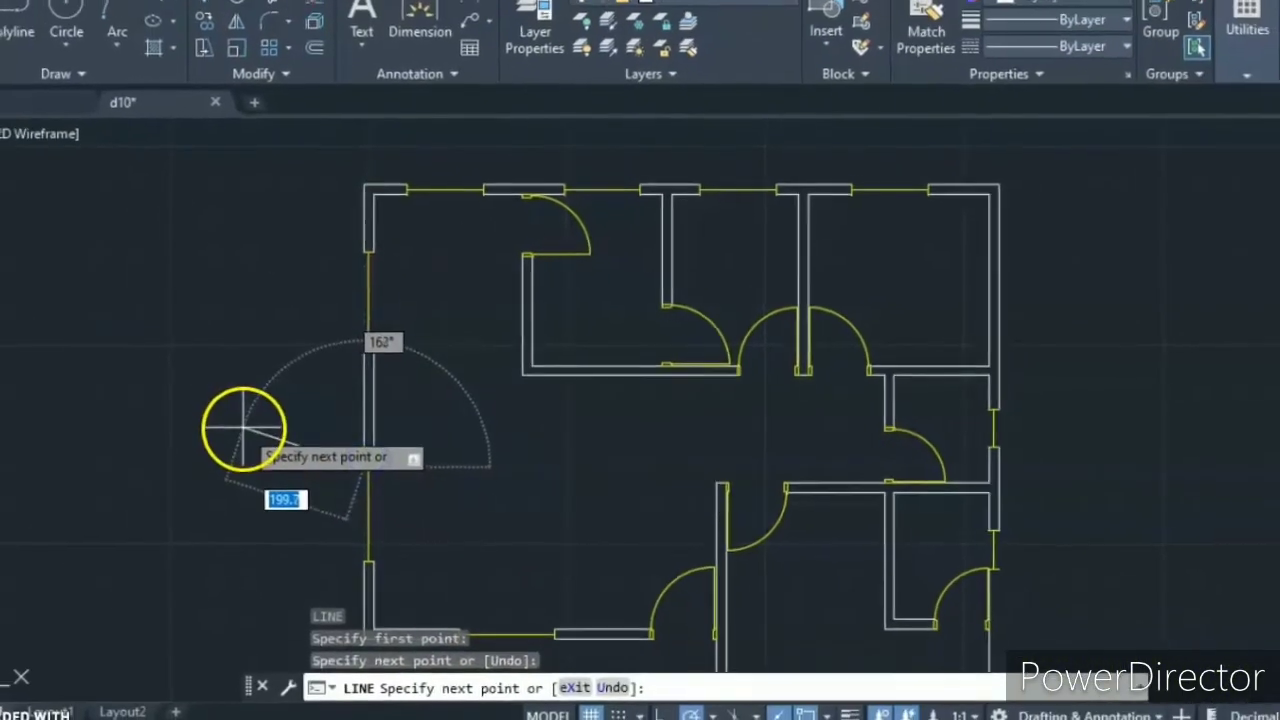
{"action": "key", "text": "Return"}
- Draw the right wall's missing outer line from below the small lower-right room's window down to the bottom corner
{"action": "key", "text": "Return"}
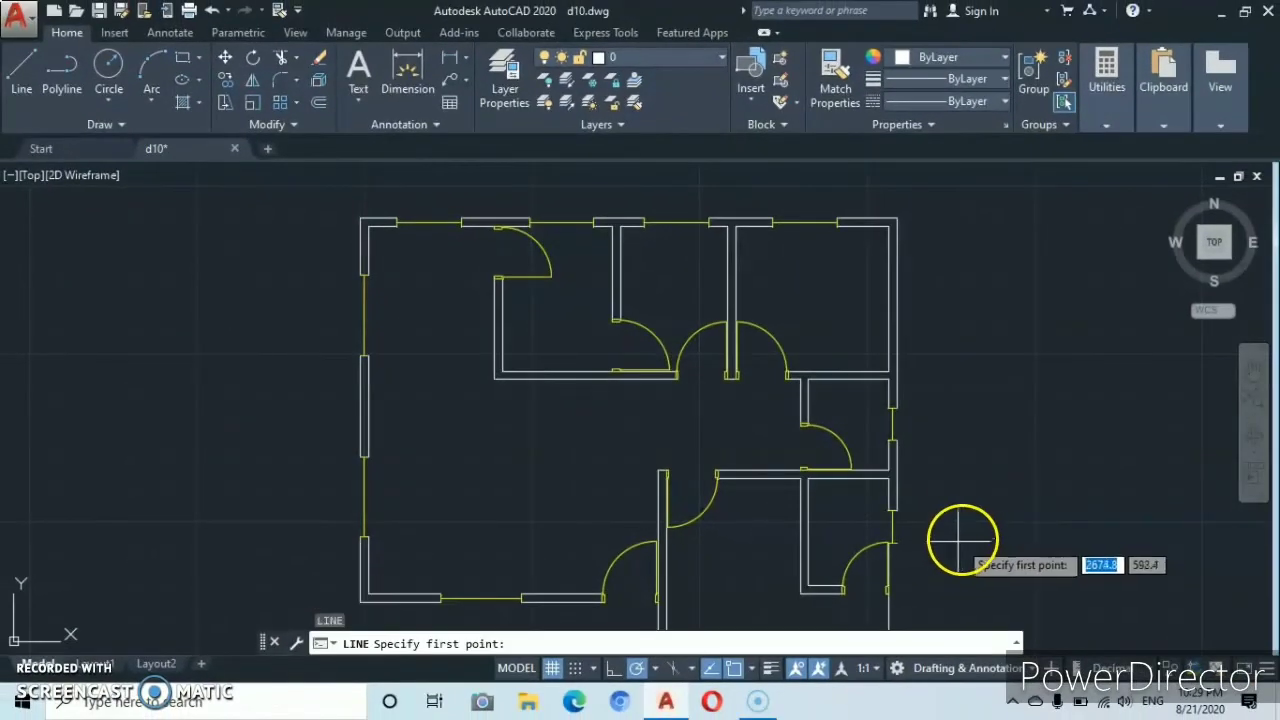
{"action": "middle_click_drag", "start_coordinate": [957, 541], "coordinate": [875, 321]}
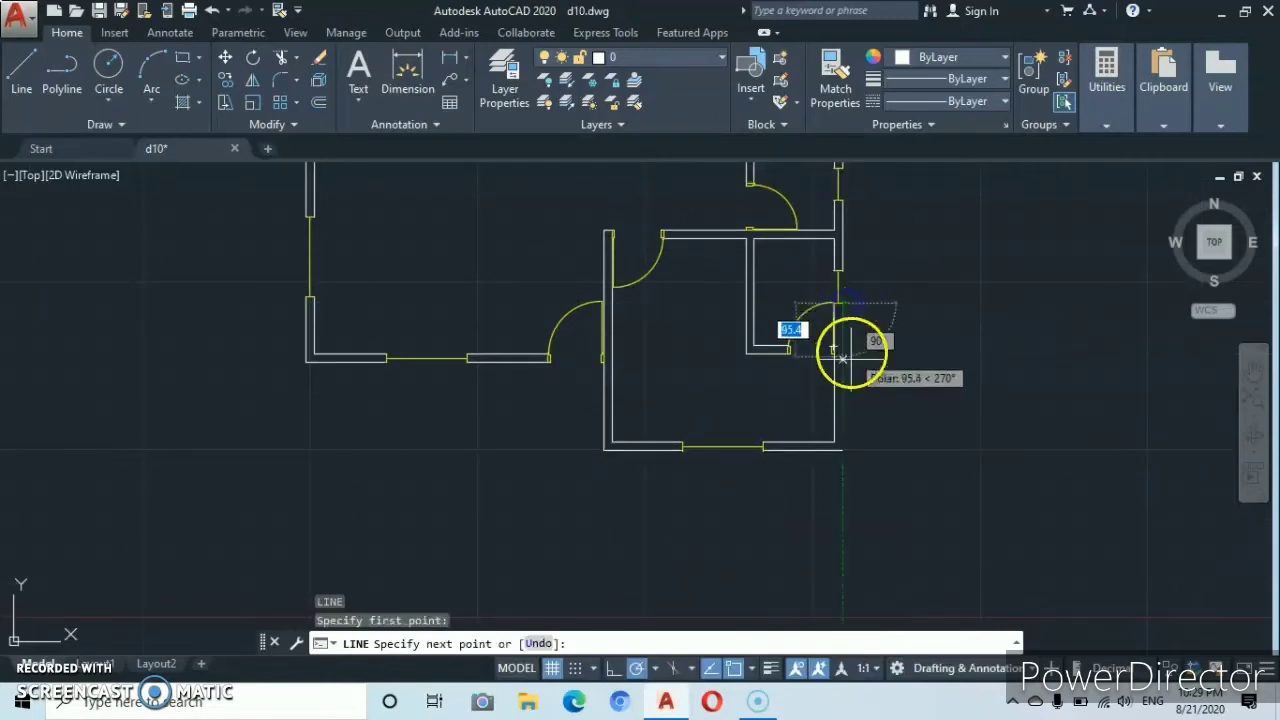
{"action": "right_click", "coordinate": [945, 415]}
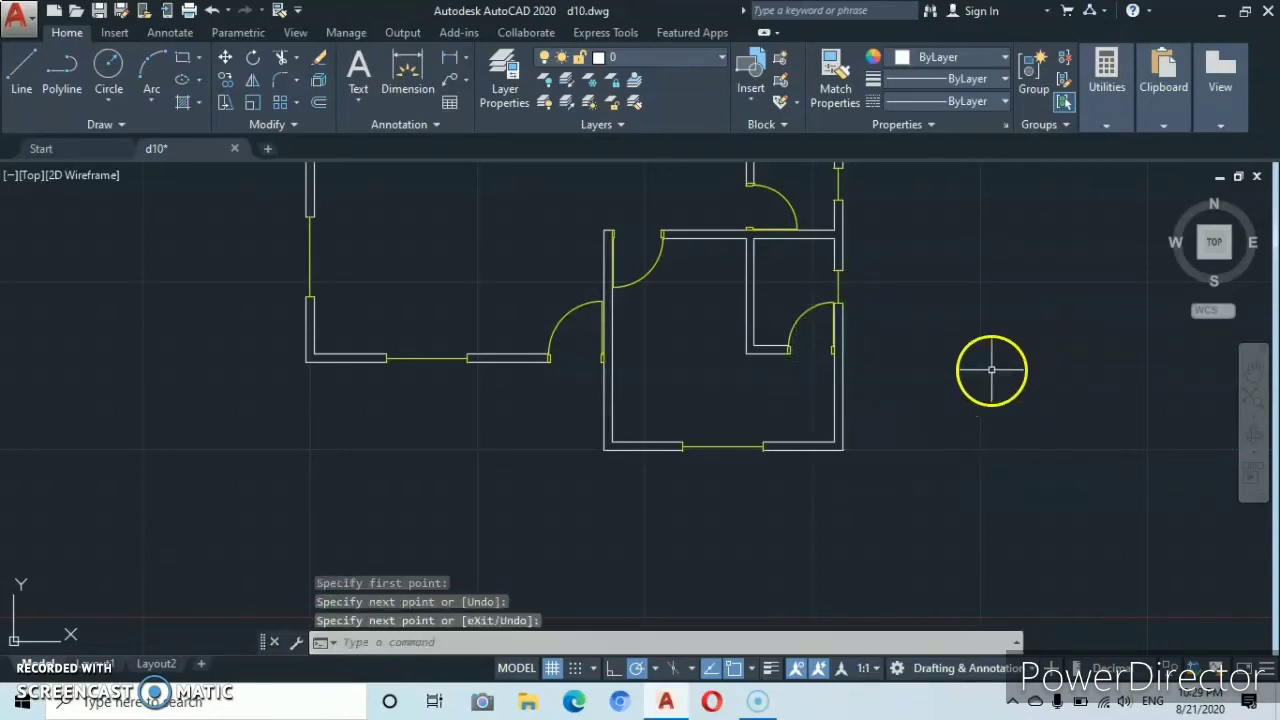
- Make the hatching layer current
{"action": "scroll", "coordinate": [991, 370], "scroll_direction": "down", "scroll_amount": 2}
{"action": "mouse_move", "coordinate": [951, 329]}
{"action": "middle_mouse_down"}
{"action": "mouse_move", "coordinate": [894, 523]}
{"action": "mouse_move", "coordinate": [910, 453]}
{"action": "middle_mouse_up"}
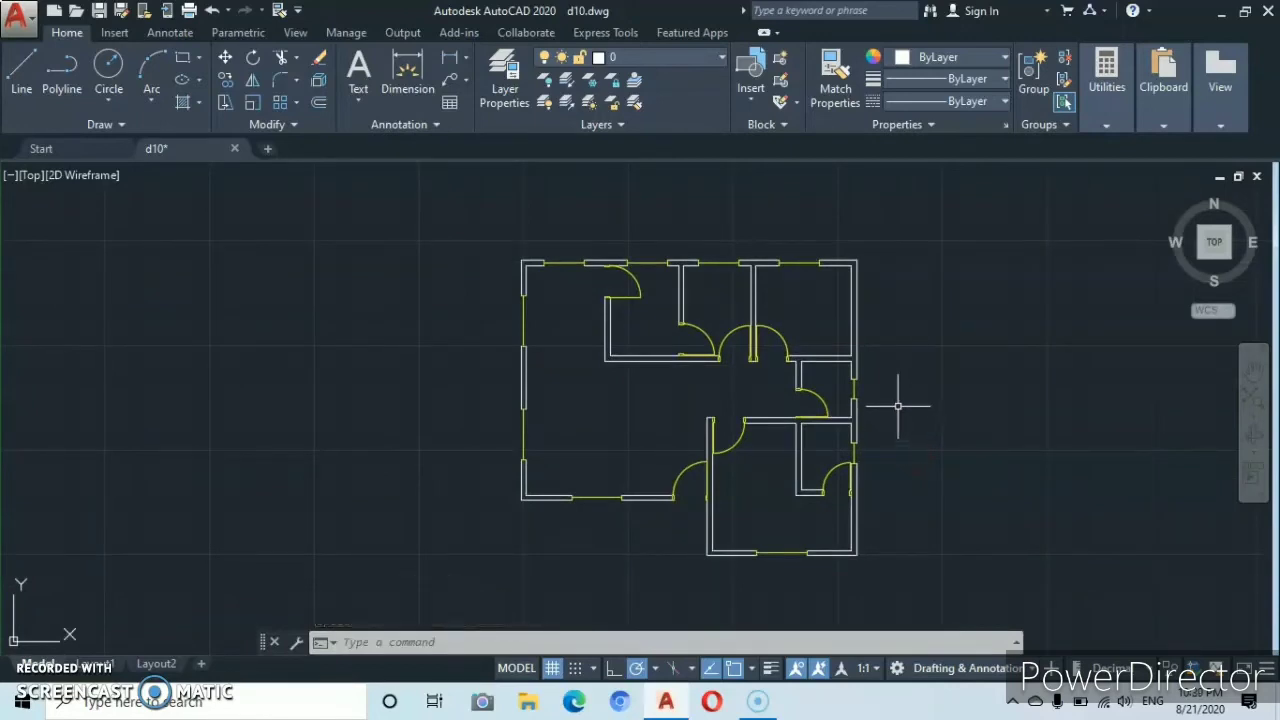
{"action": "middle_click_drag", "start_coordinate": [898, 406], "coordinate": [873, 422]}
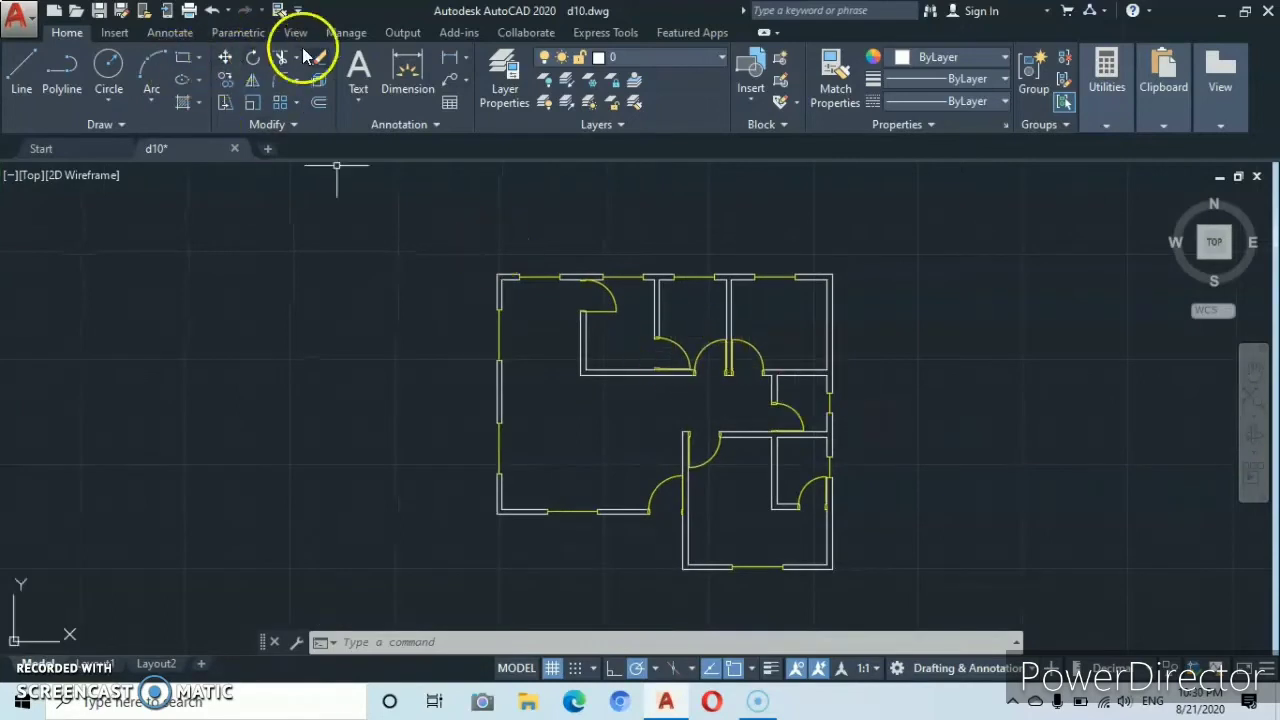
{"action": "left_click", "coordinate": [720, 56]}
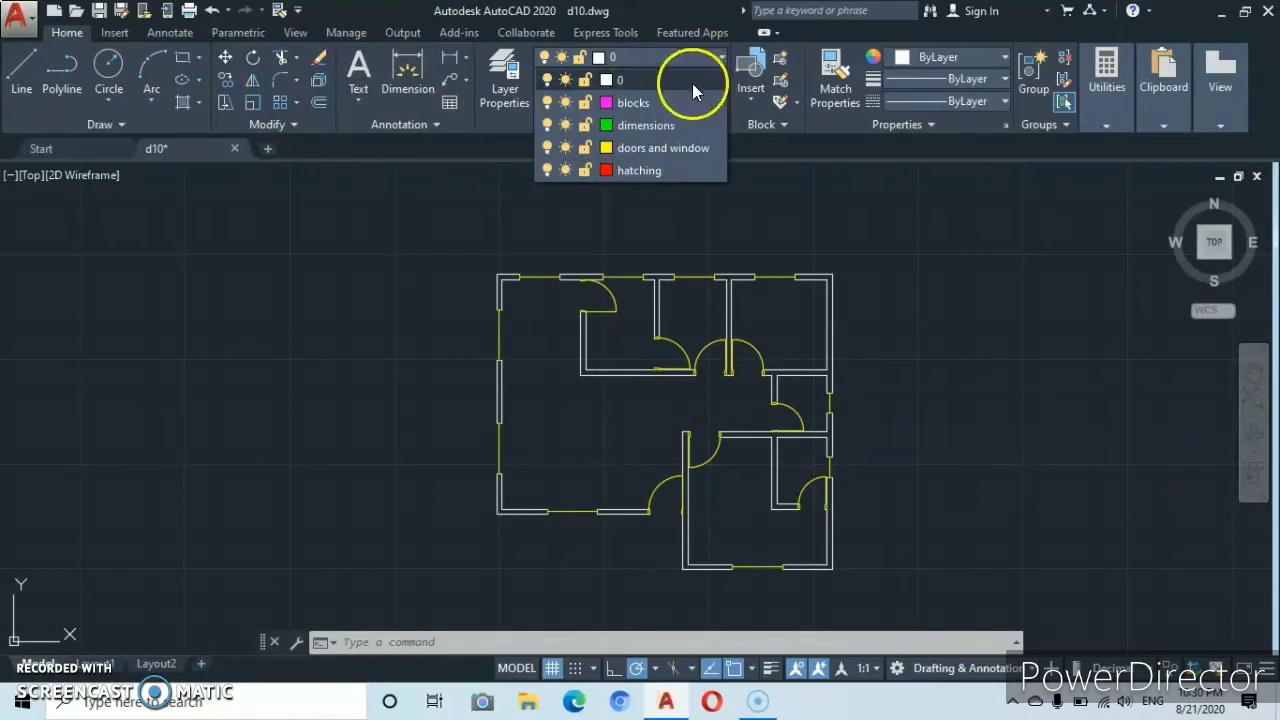
{"action": "left_click", "coordinate": [628, 171]}
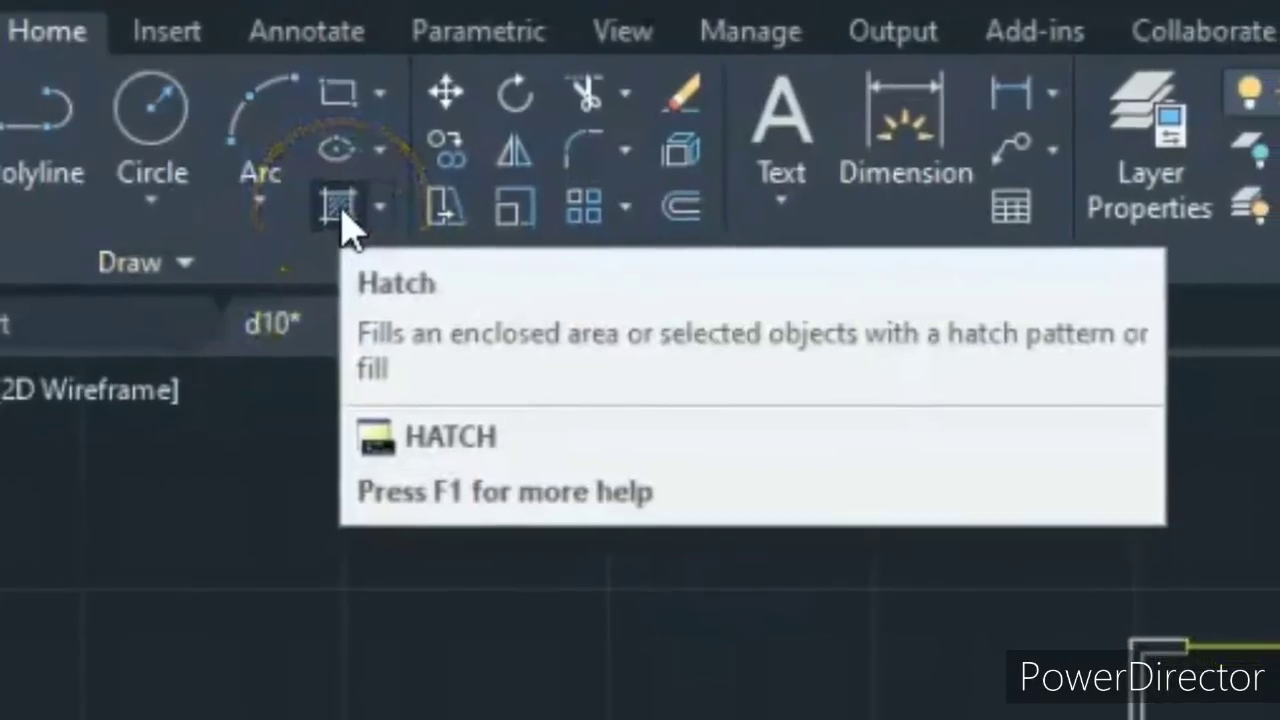
- Start a Hatch with the SOLID pattern and the hatch color set to ByLayer
{"action": "left_click", "coordinate": [184, 106]}
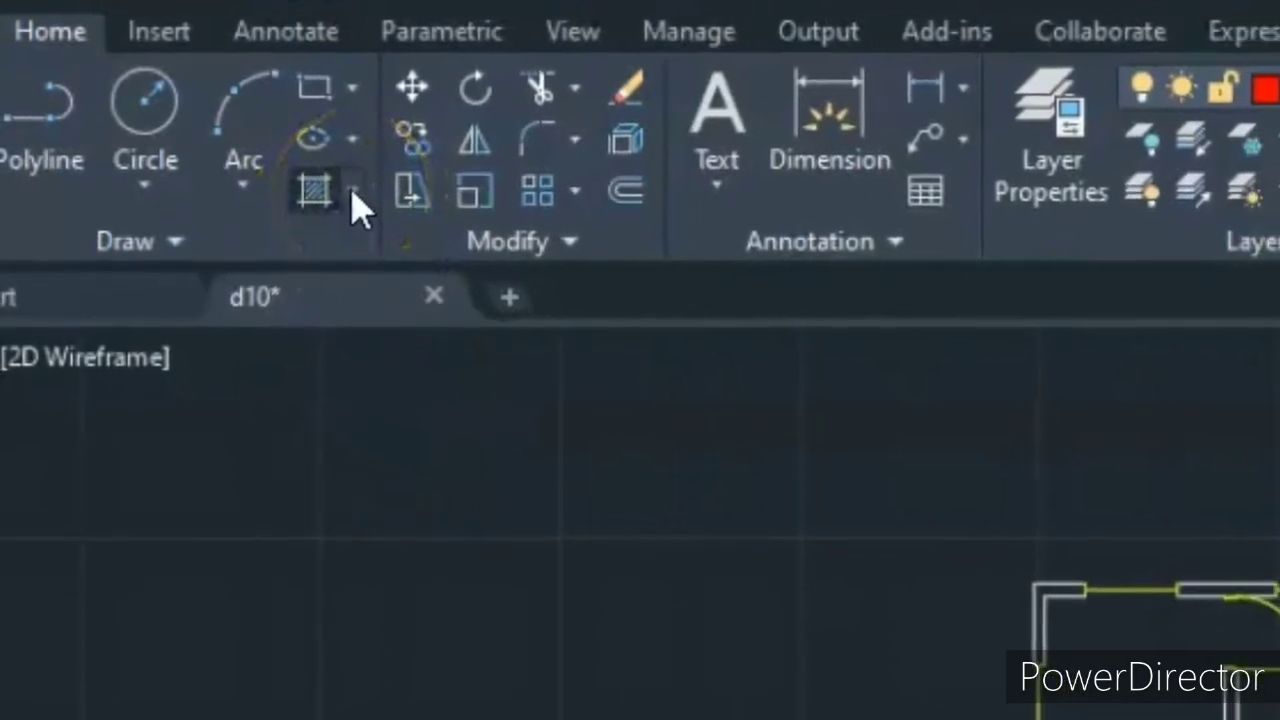
{"action": "left_click", "coordinate": [362, 196]}
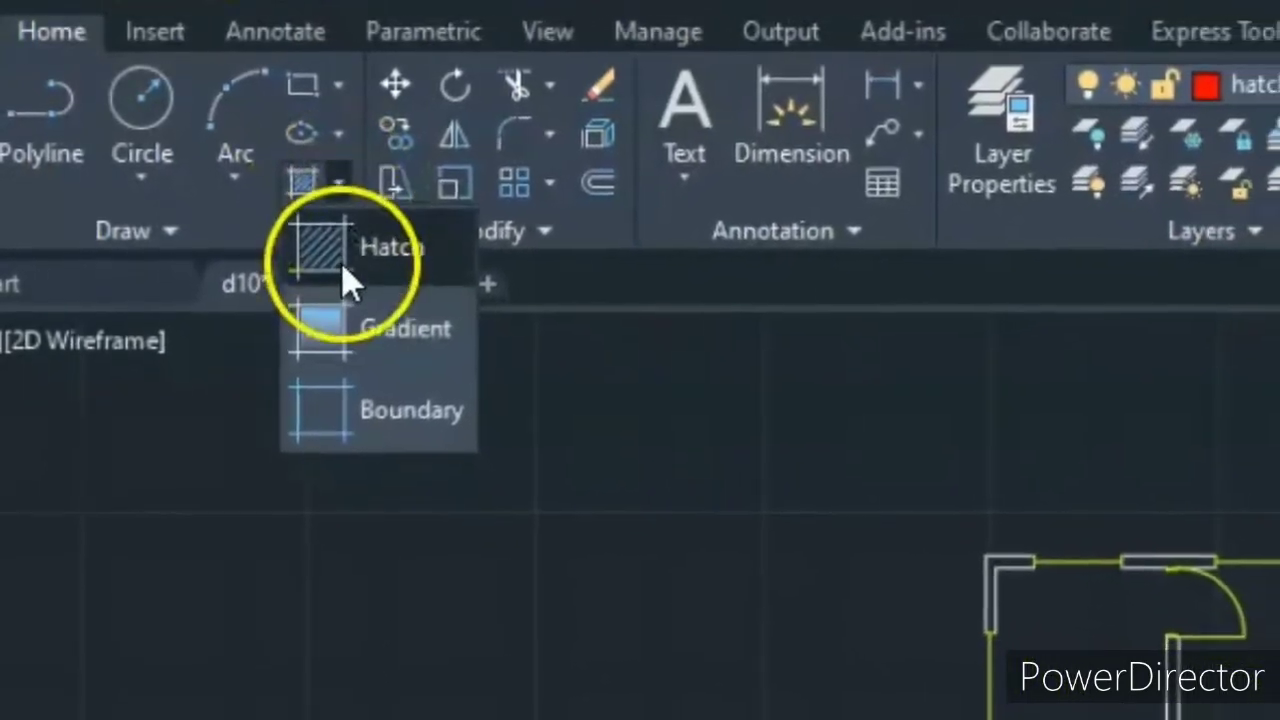
{"action": "left_click", "coordinate": [333, 250]}
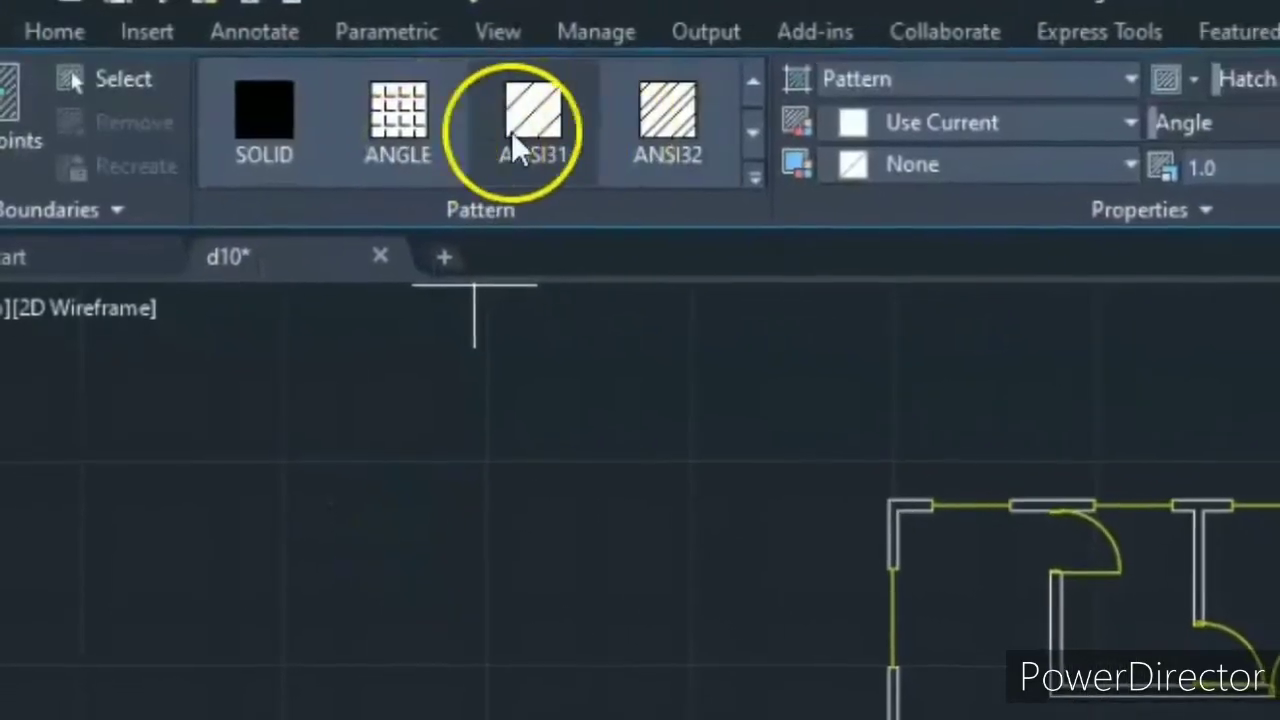
{"action": "left_click", "coordinate": [253, 125]}
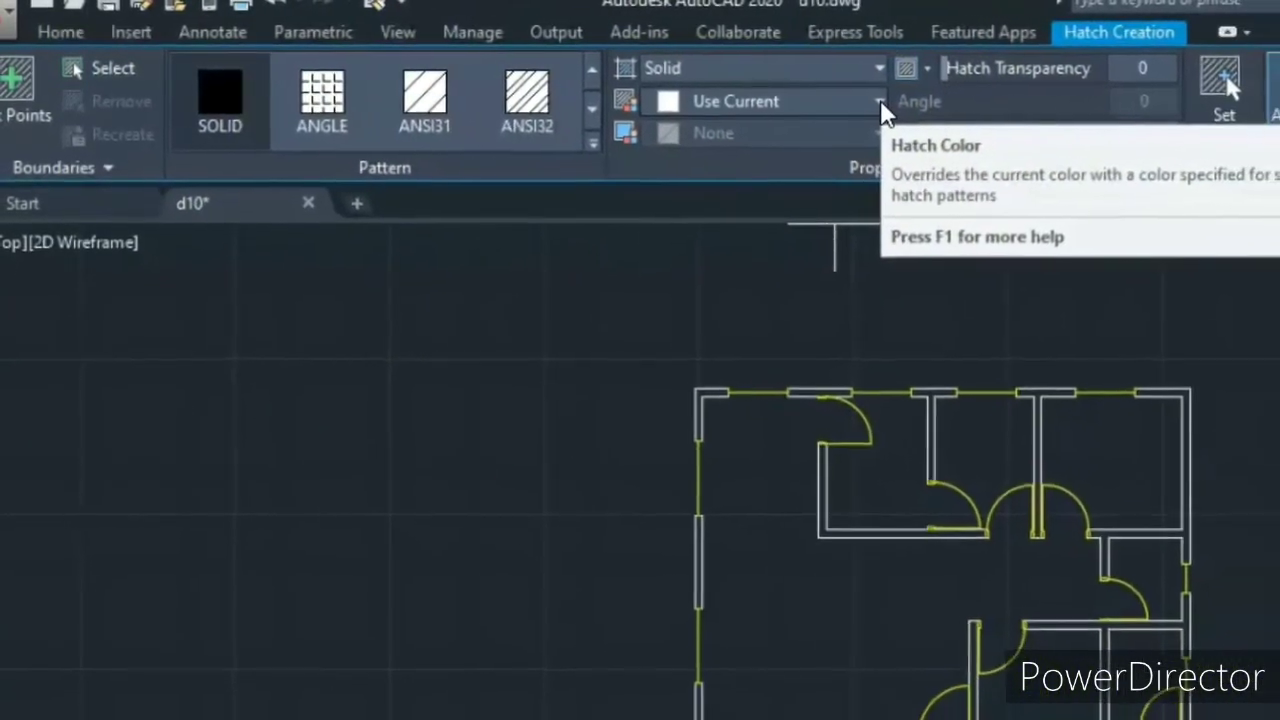
{"action": "left_click", "coordinate": [894, 104]}
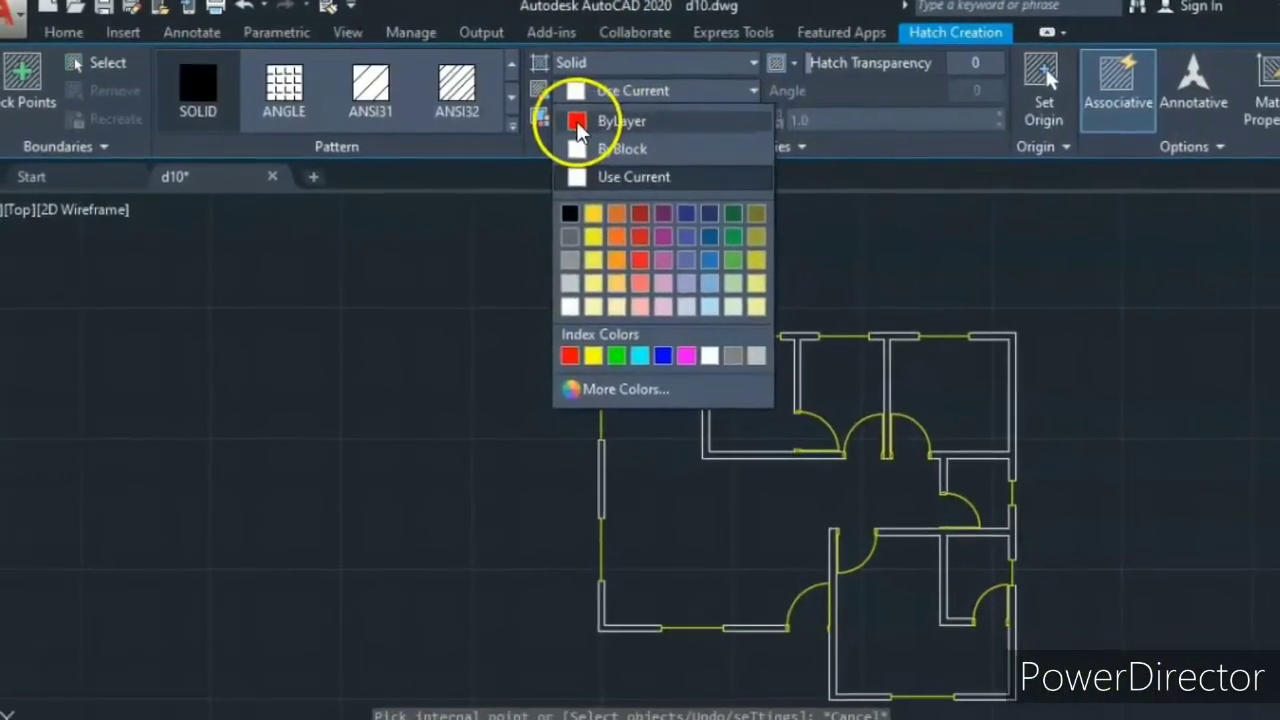
{"action": "left_click", "coordinate": [588, 123]}
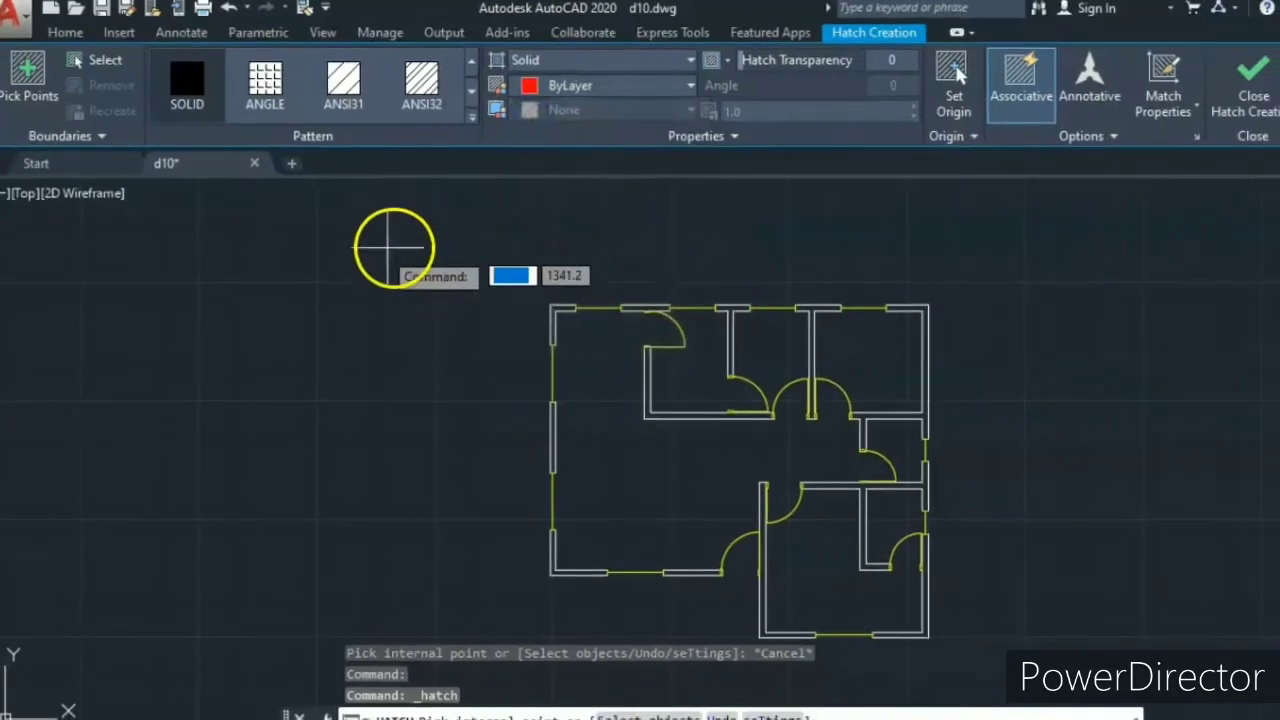
- Hatch the left wall segments and corners, the upper-left L-shaped interior wall, its neighbouring top wall piece and the bottom wall piece beside the entrance door
{"action": "scroll", "coordinate": [542, 381], "scroll_direction": "up", "scroll_amount": 6}
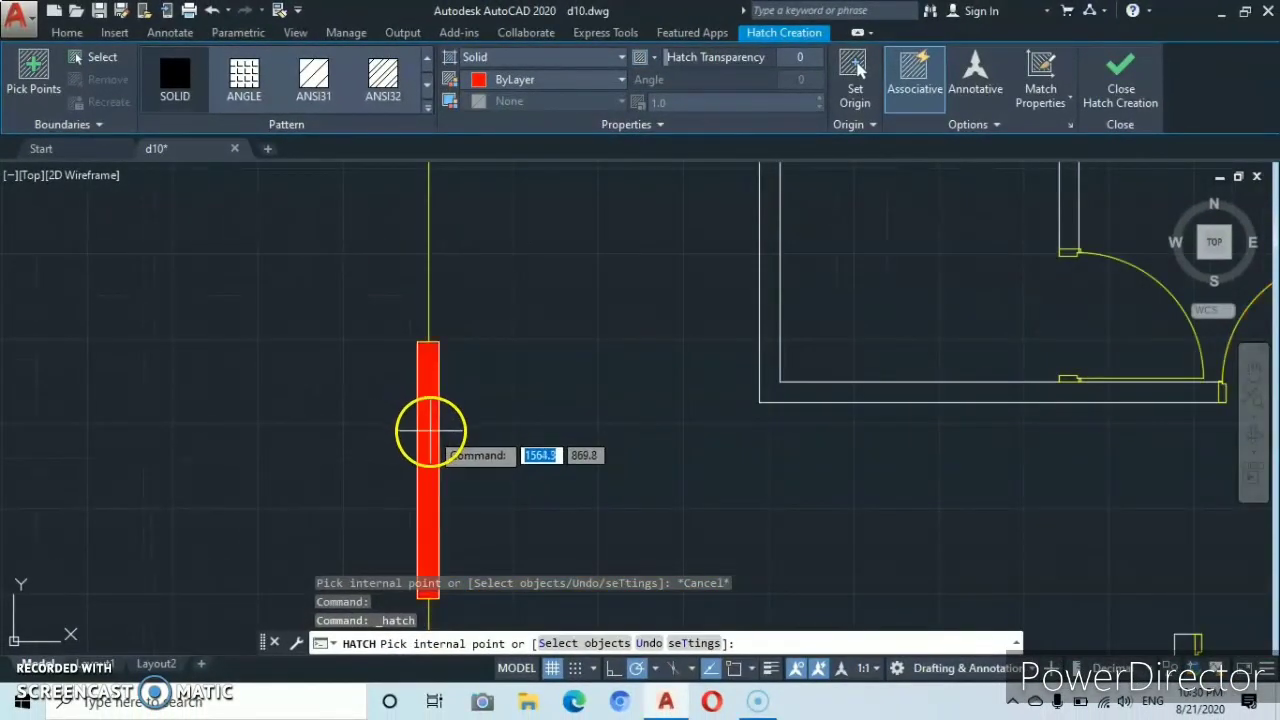
{"action": "left_click", "coordinate": [426, 430]}
{"action": "scroll", "coordinate": [491, 316], "scroll_direction": "down", "scroll_amount": 4}
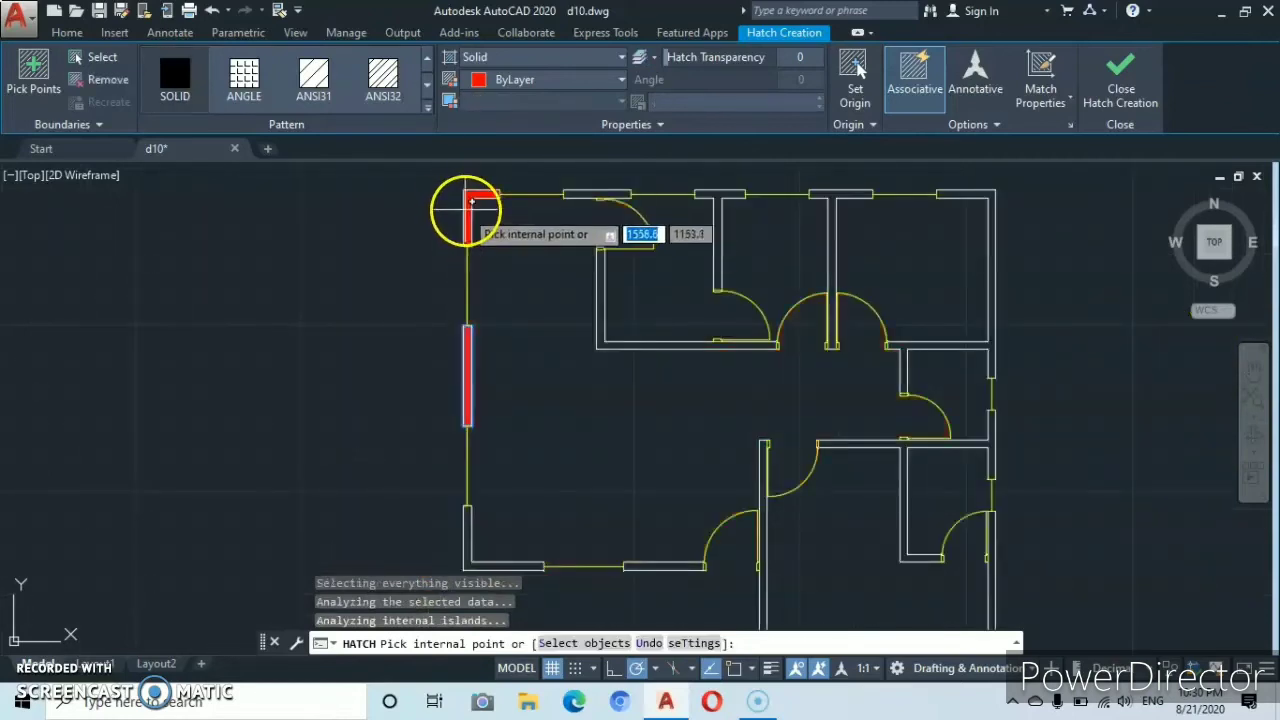
{"action": "left_click", "coordinate": [466, 206]}
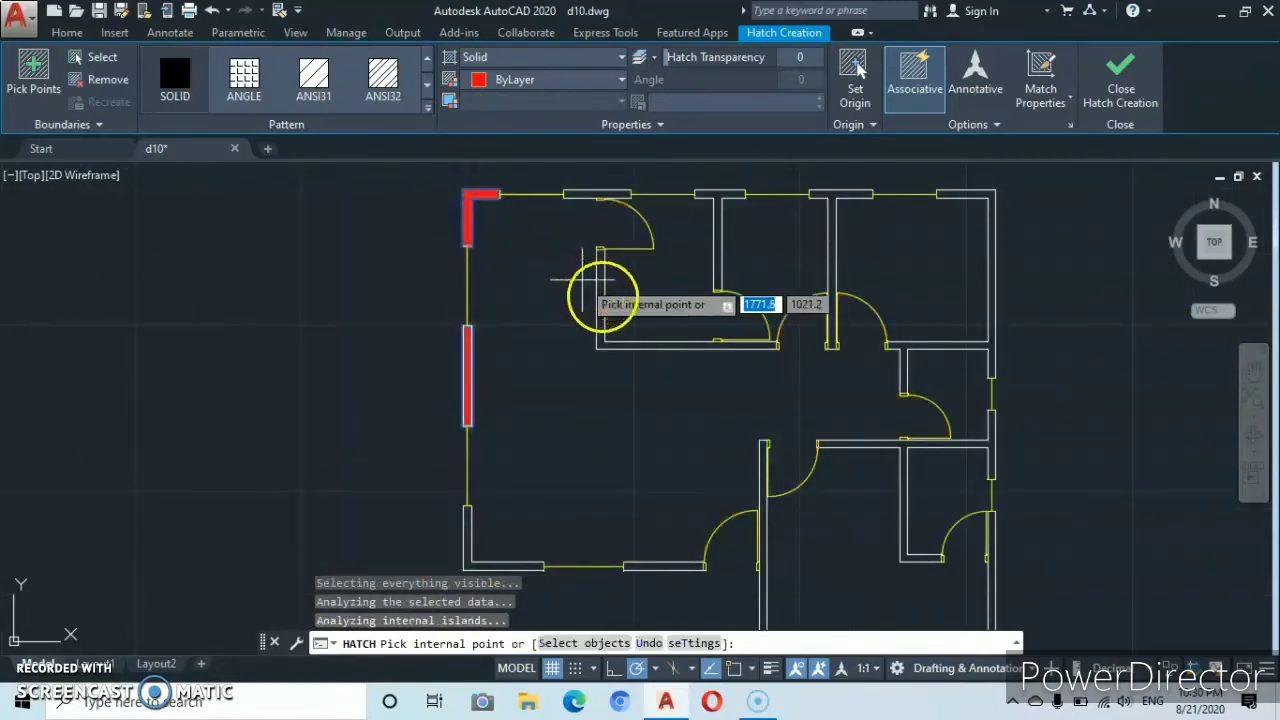
{"action": "left_click", "coordinate": [598, 297]}
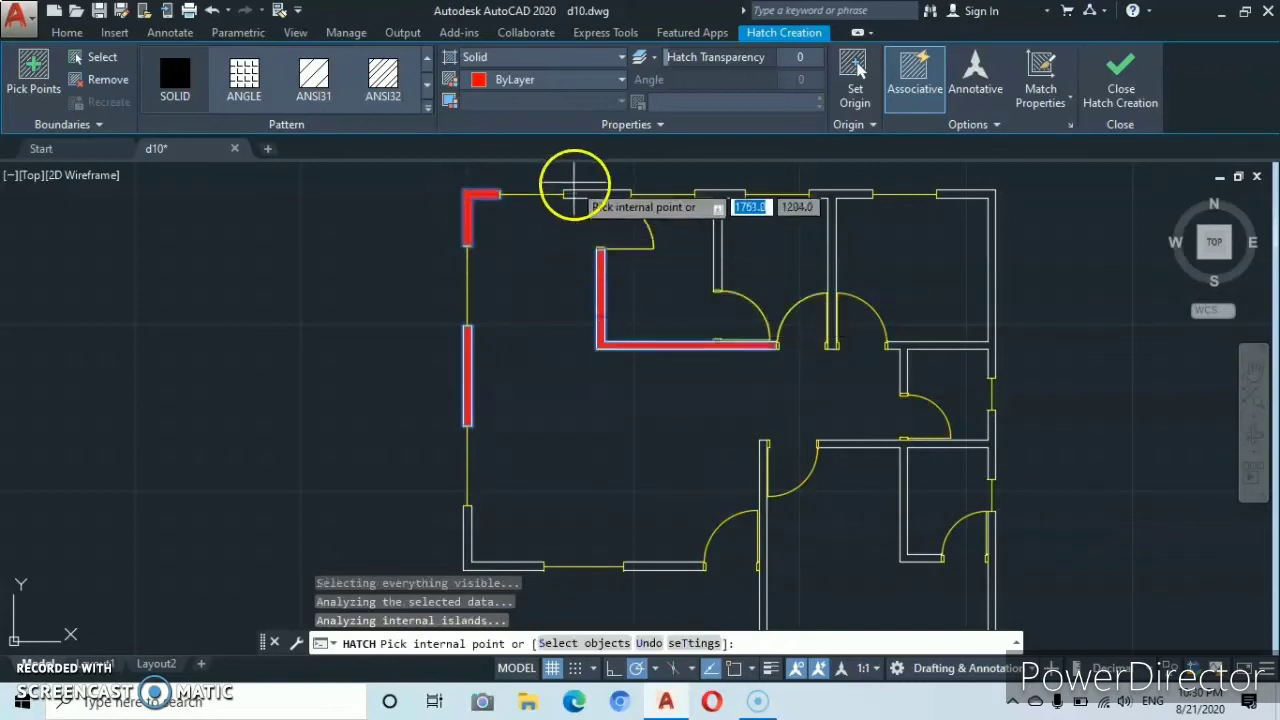
{"action": "left_click", "coordinate": [586, 195]}
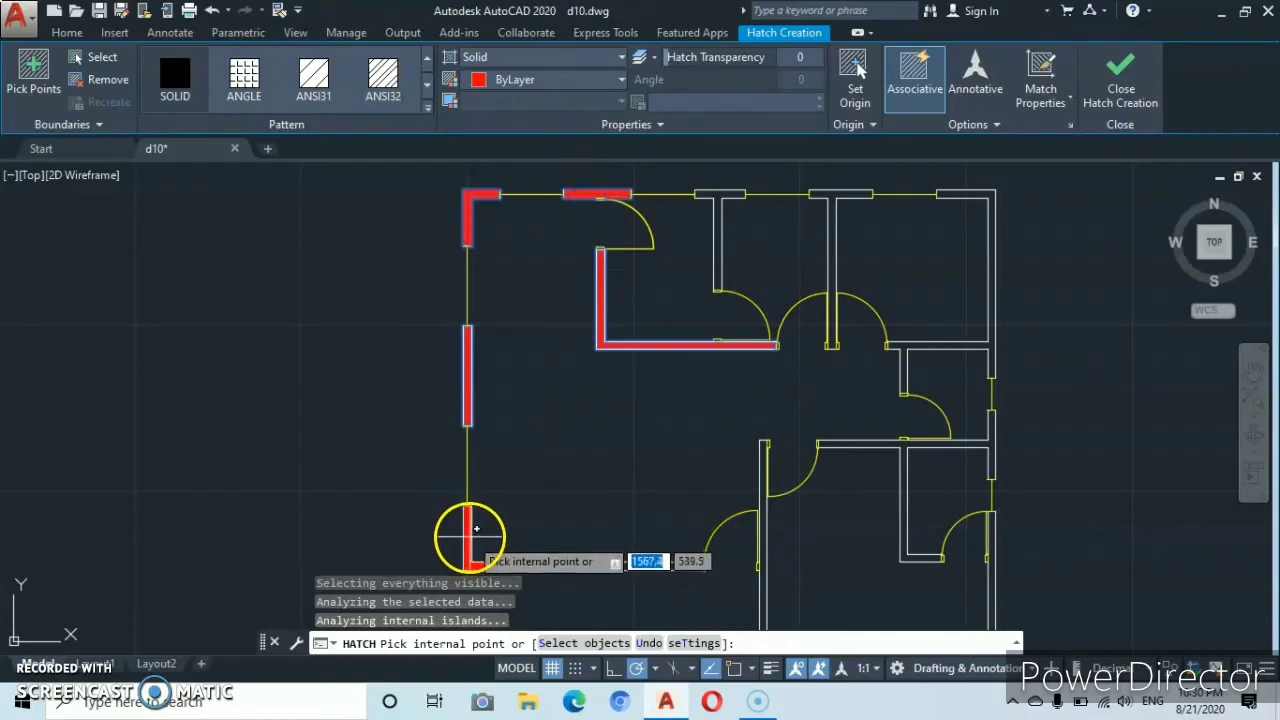
{"action": "left_click", "coordinate": [470, 532]}
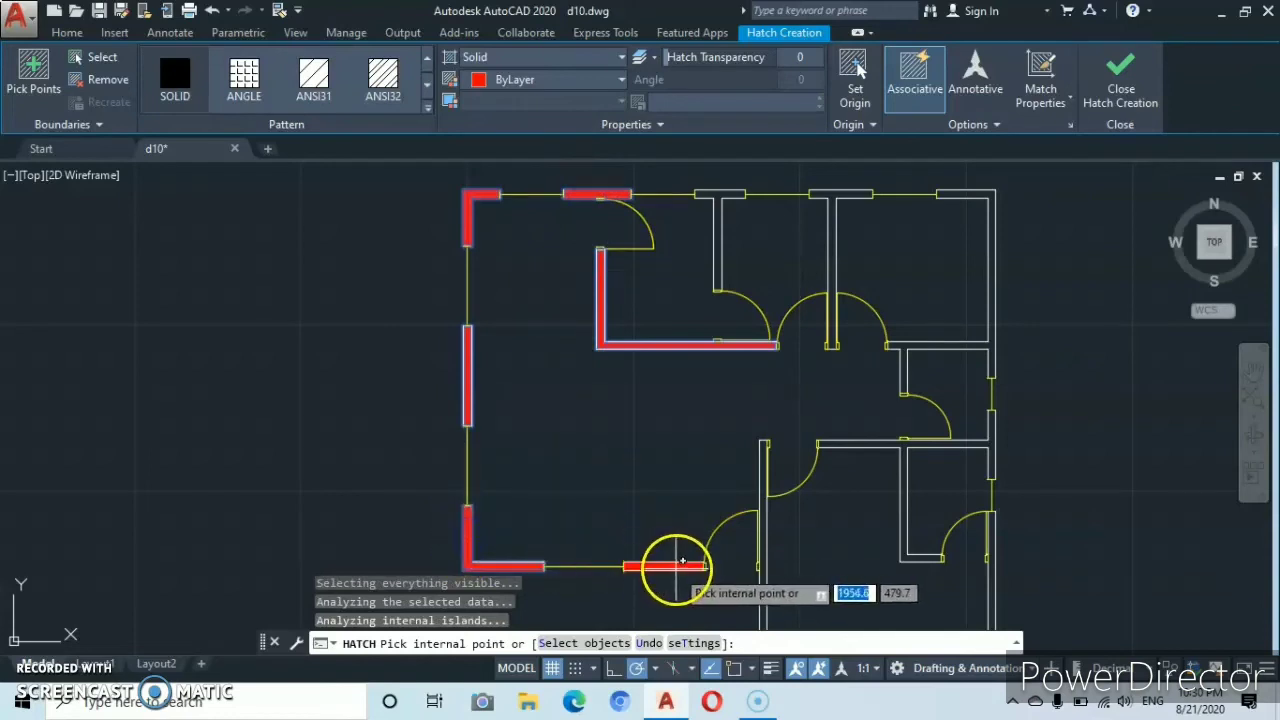
{"action": "left_click", "coordinate": [684, 566]}
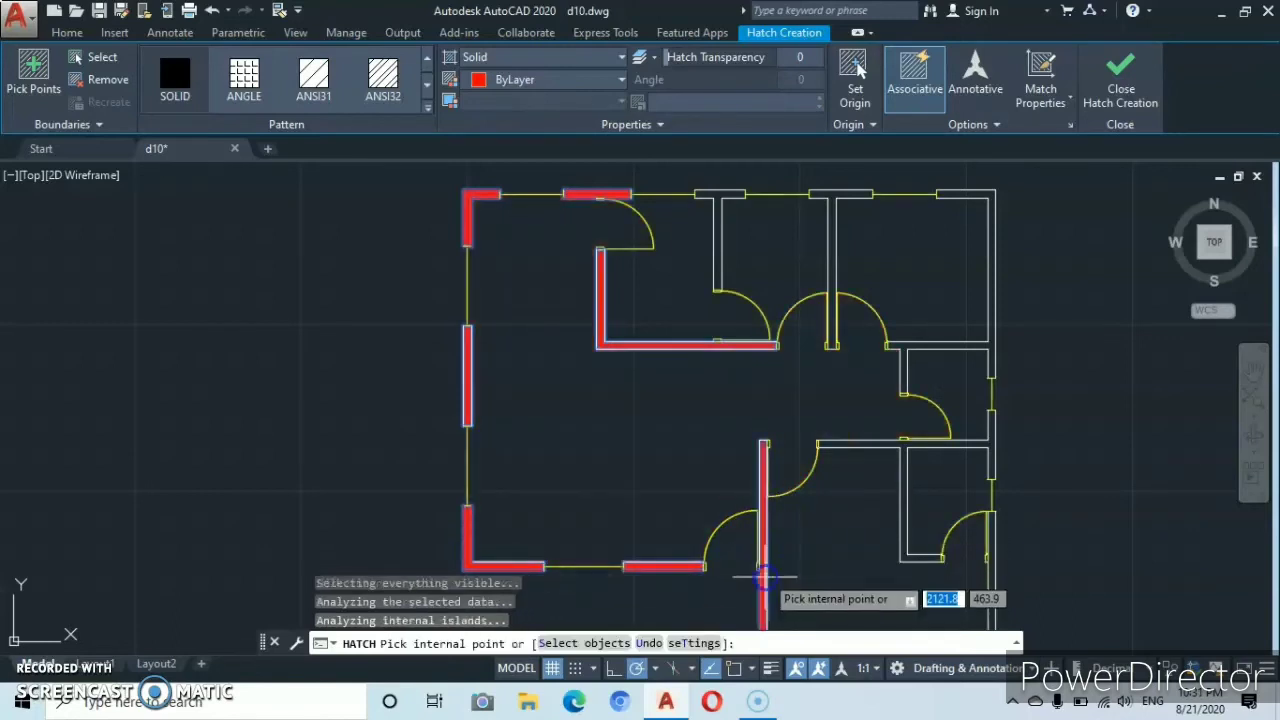
- Hatch the remaining interior walls, the upper T-shaped walls and the right outer wall down to the bottom-right corner, and finish the hatch
{"action": "left_click", "coordinate": [897, 436]}
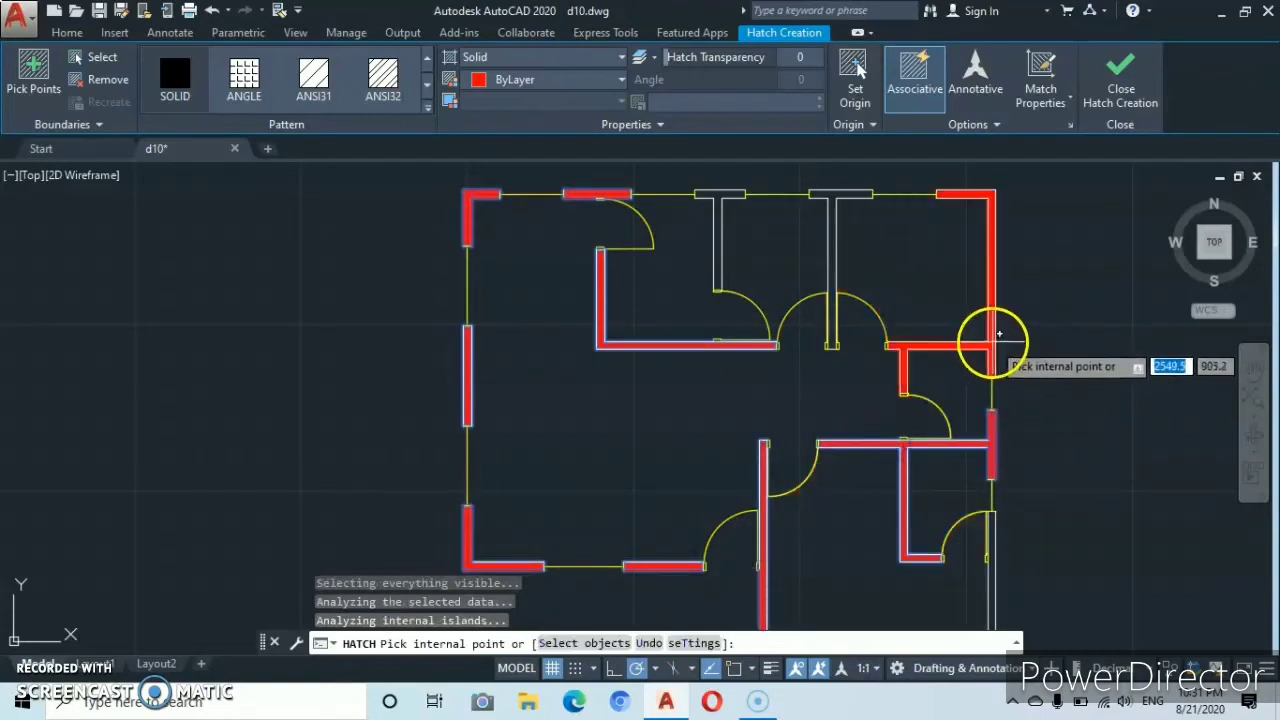
{"action": "left_click", "coordinate": [992, 337]}
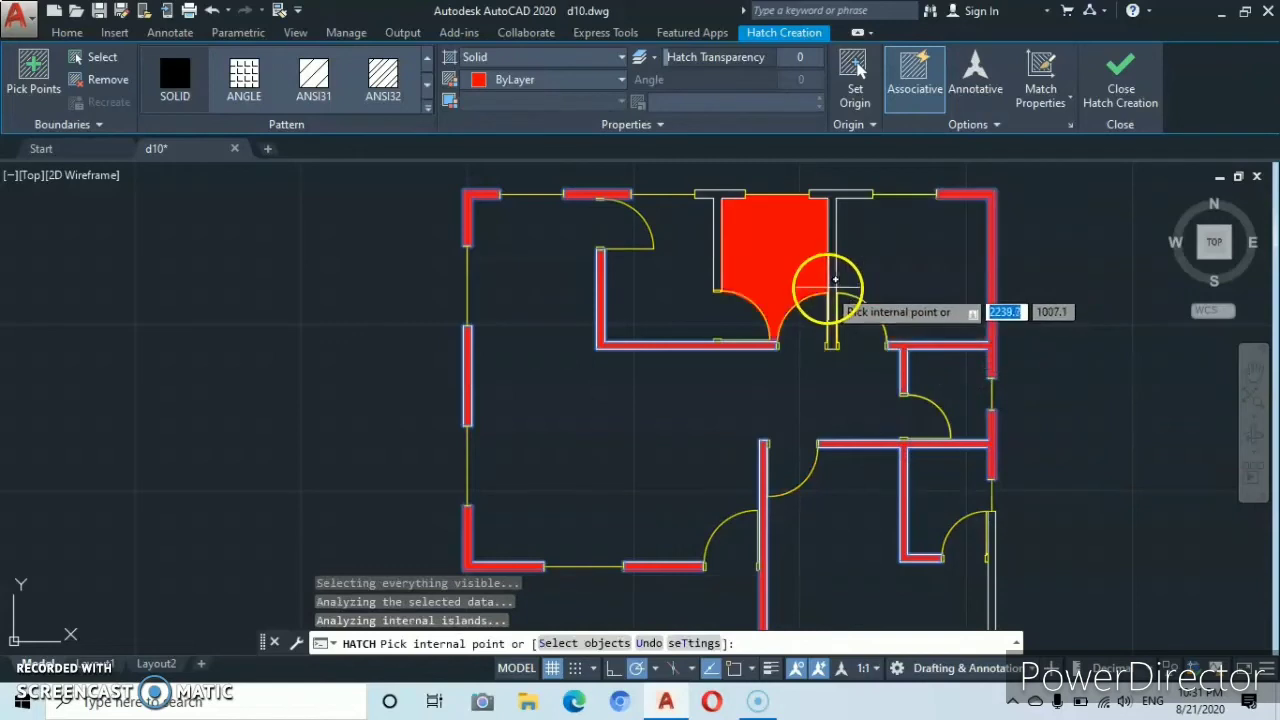
{"action": "left_click", "coordinate": [833, 288]}
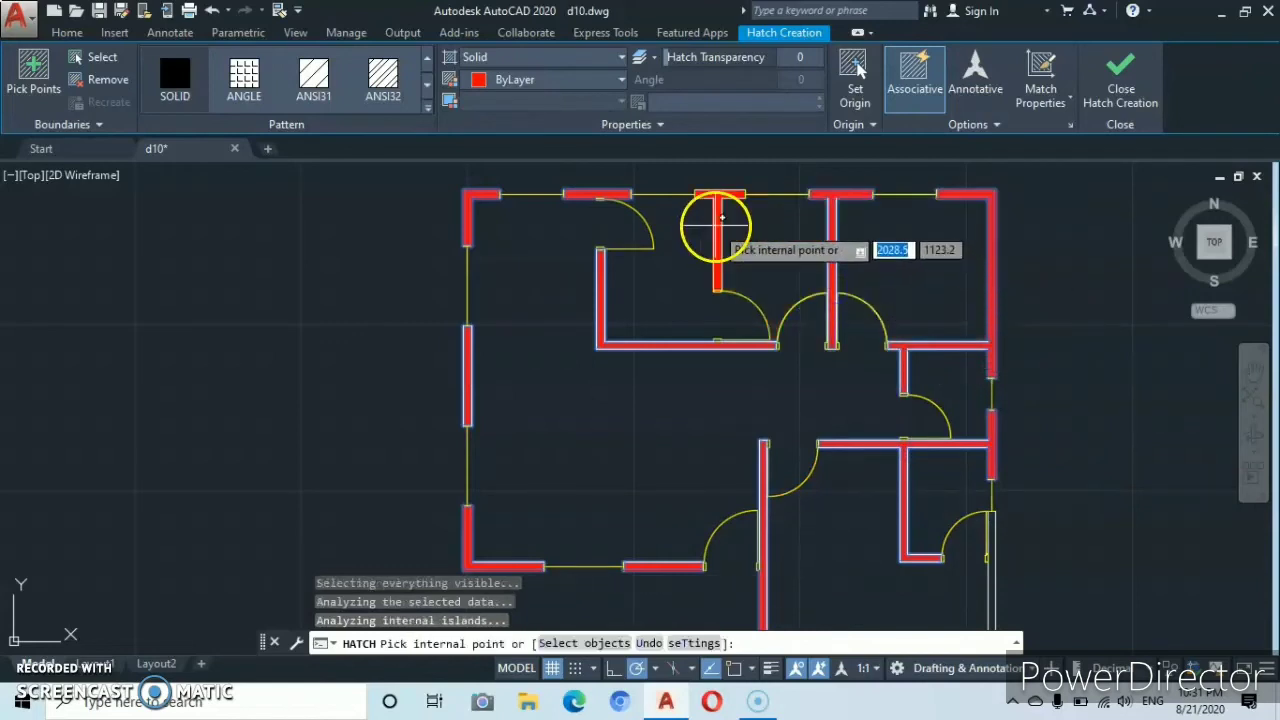
{"action": "left_click", "coordinate": [716, 226]}
{"action": "scroll", "coordinate": [715, 369], "scroll_direction": "down", "scroll_amount": 2}
{"action": "middle_click_drag", "start_coordinate": [707, 412], "coordinate": [688, 287]}
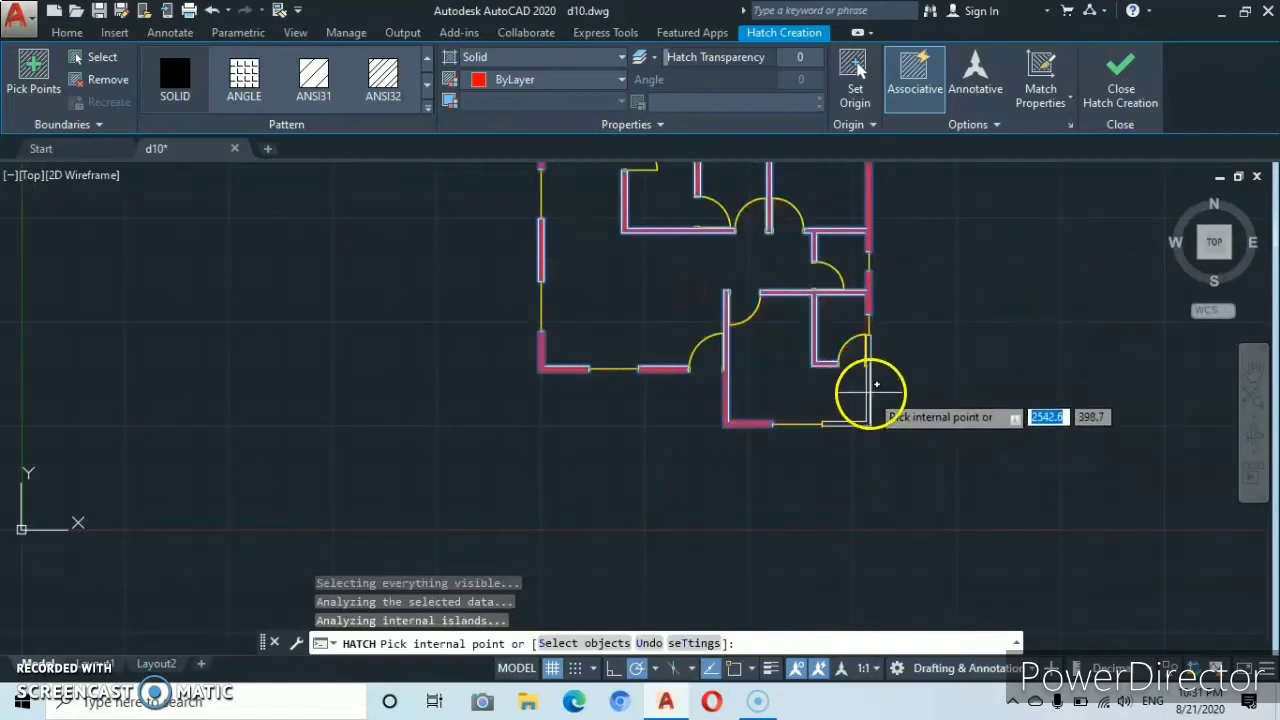
{"action": "left_click", "coordinate": [877, 383]}
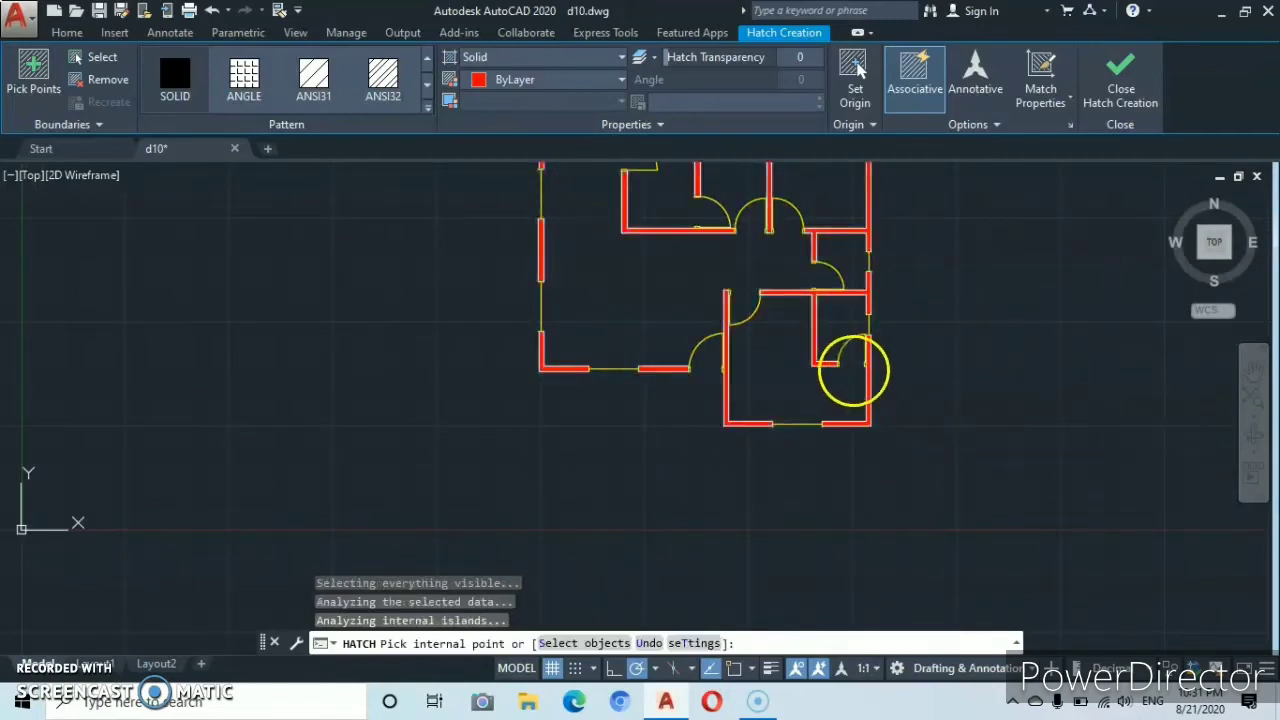
{"action": "key", "text": "Escape"}
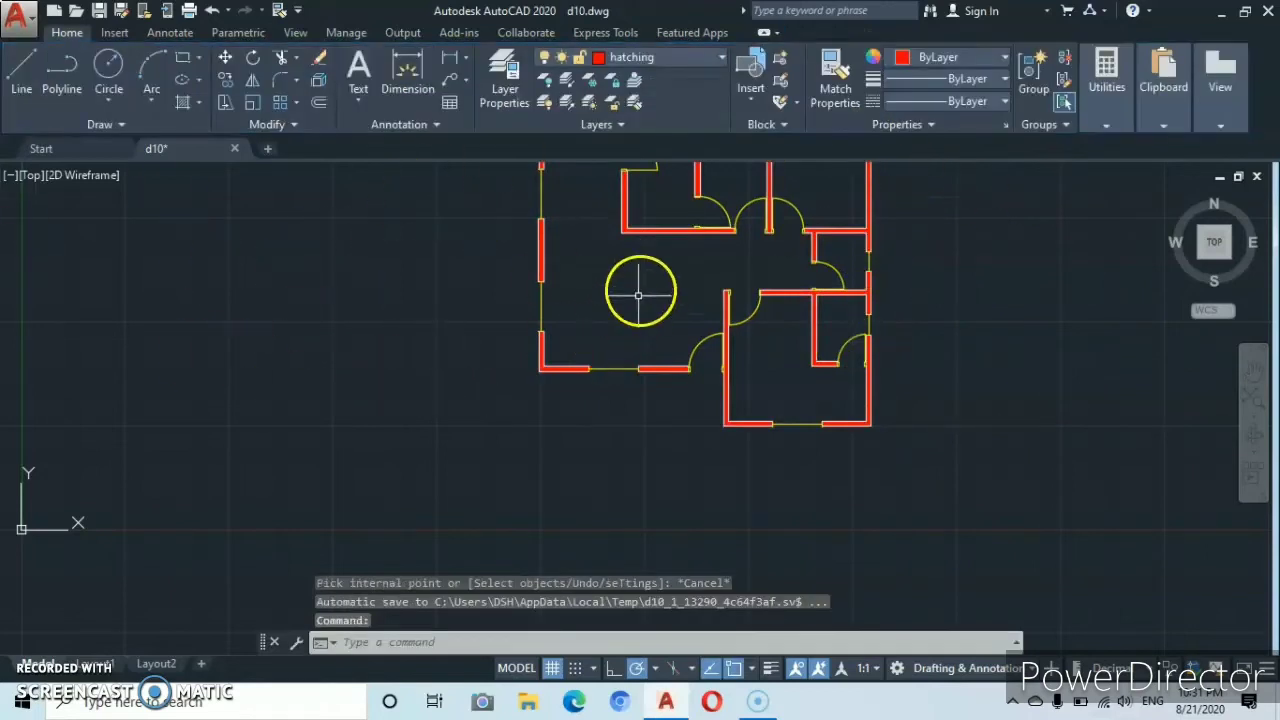
{"action": "middle_click_drag", "start_coordinate": [645, 286], "coordinate": [625, 386]}
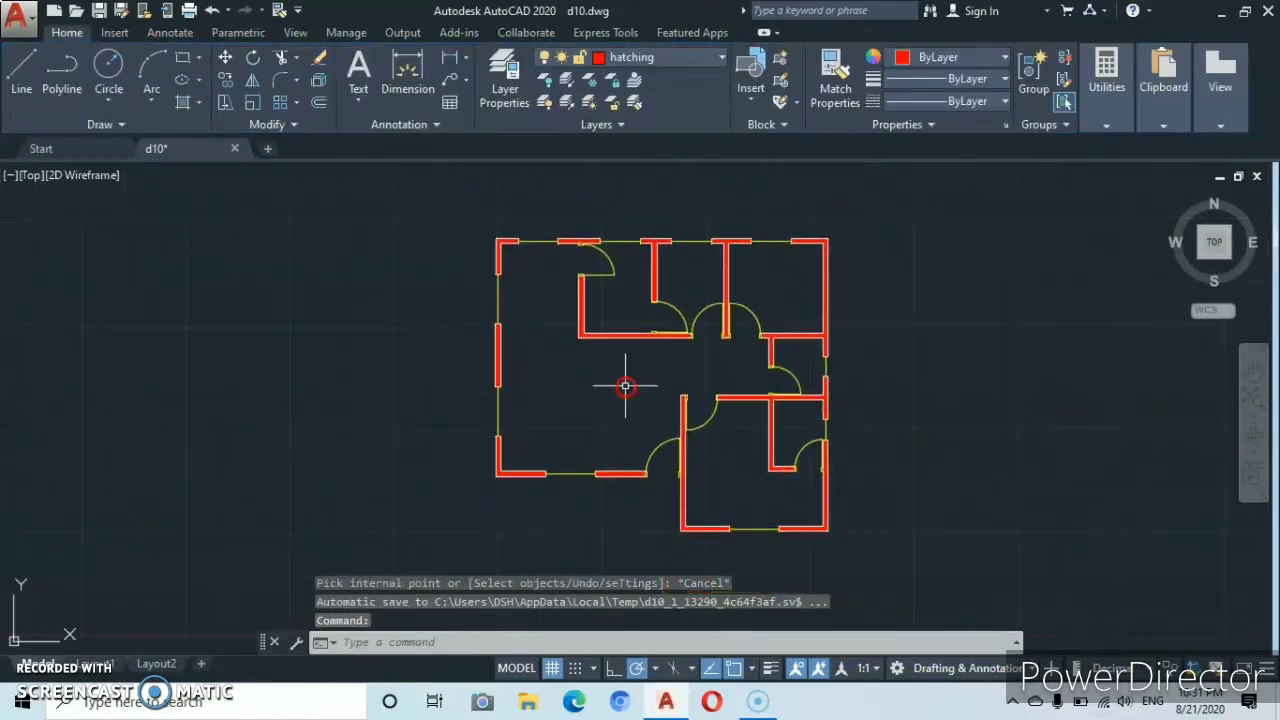
{"action": "scroll", "coordinate": [660, 388], "scroll_direction": "up", "scroll_amount": 3}
{"action": "scroll", "coordinate": [662, 385], "scroll_direction": "down", "scroll_amount": 3}
{"action": "scroll", "coordinate": [663, 381], "scroll_direction": "up", "scroll_amount": 3}
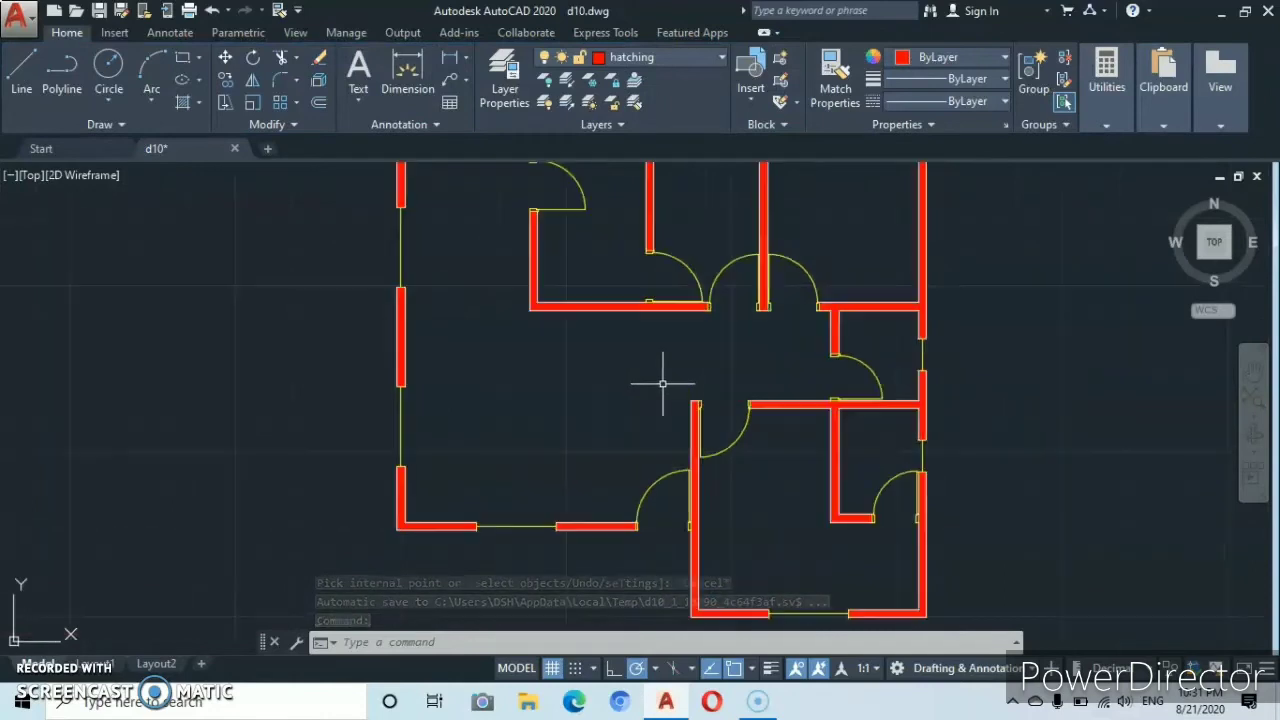
{"action": "scroll", "coordinate": [663, 372], "scroll_direction": "down", "scroll_amount": 3}
{"action": "scroll", "coordinate": [663, 372], "scroll_direction": "up", "scroll_amount": 3}
{"action": "scroll", "coordinate": [663, 372], "scroll_direction": "down", "scroll_amount": 3}
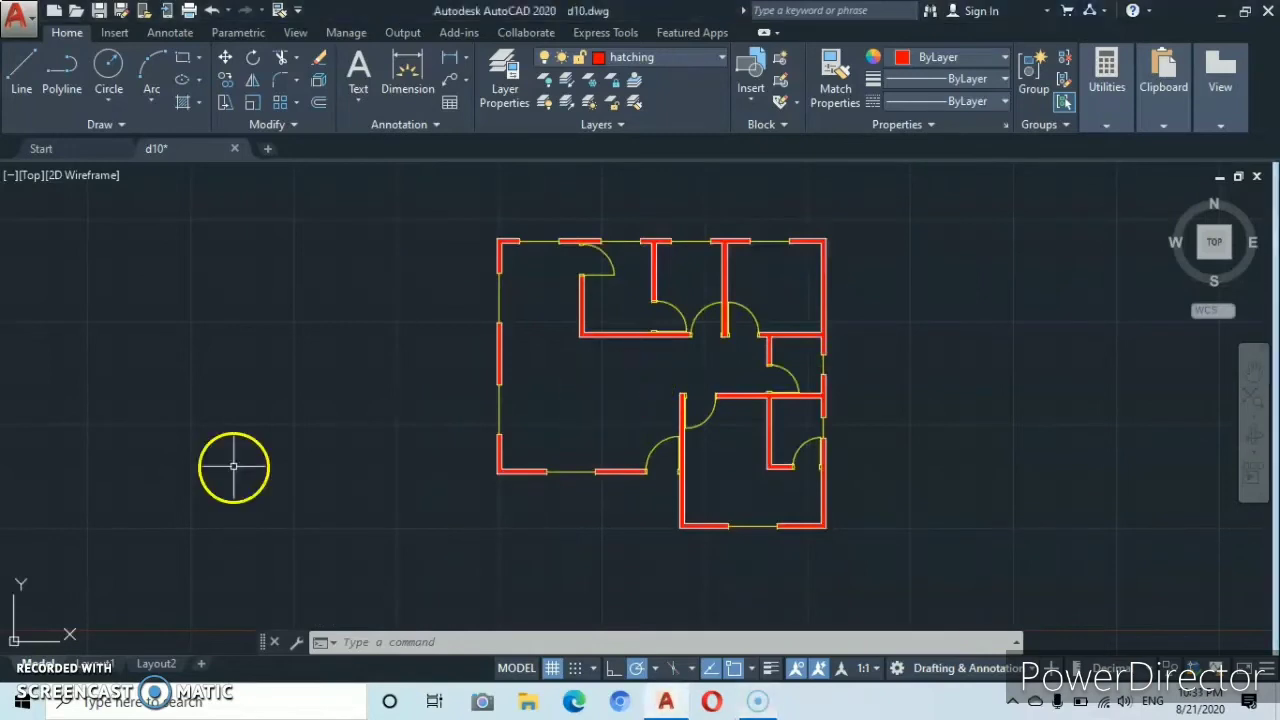
- Make the dimensions layer current
{"action": "left_click", "coordinate": [721, 58]}
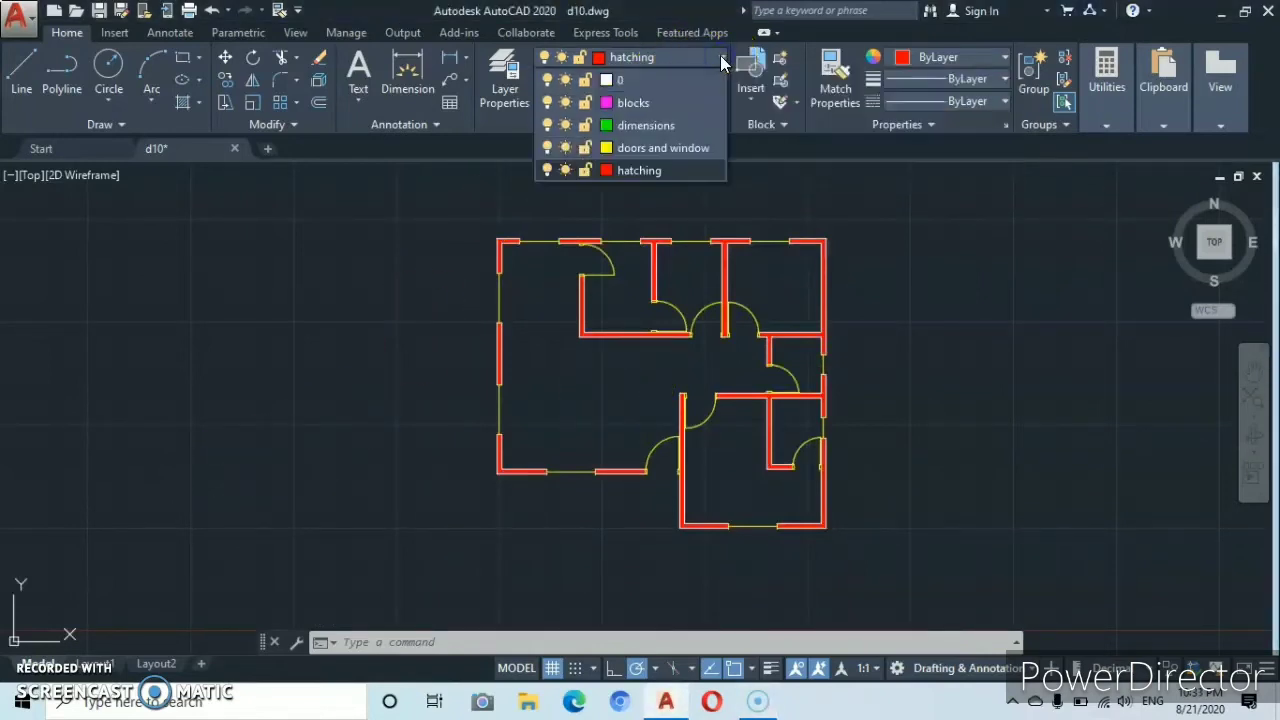
{"action": "left_click", "coordinate": [643, 126]}
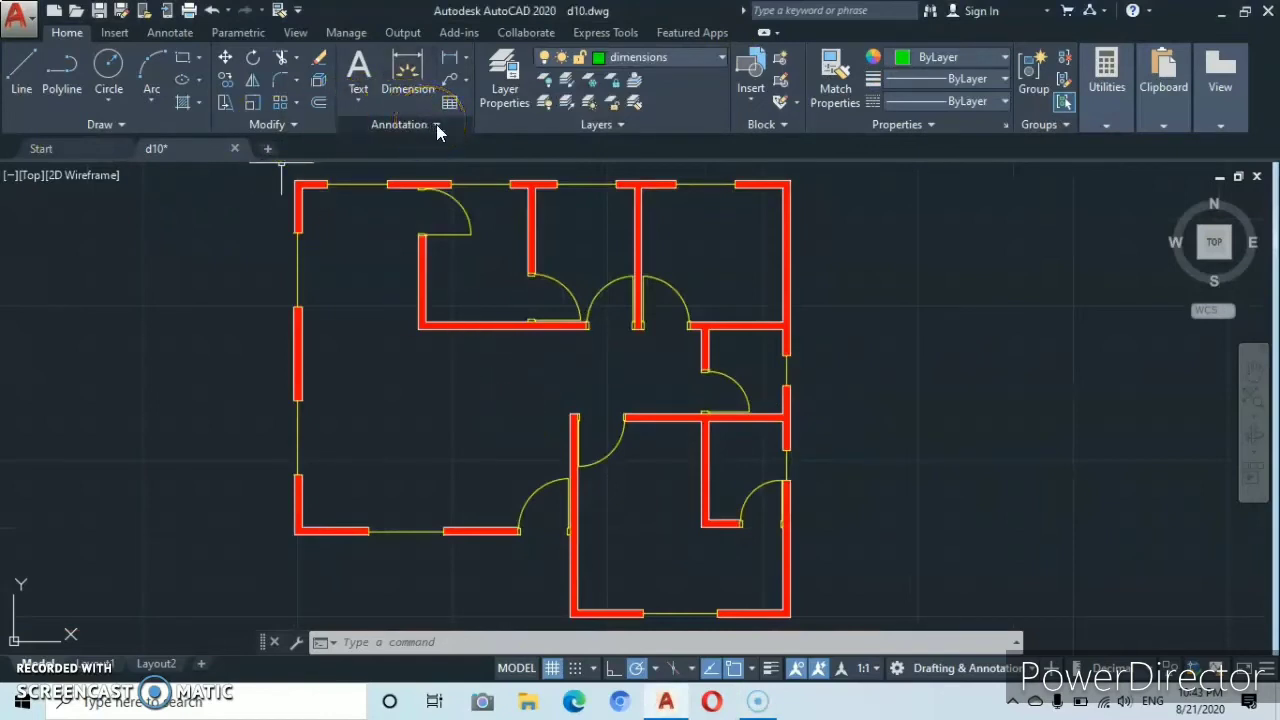
- Add a linear dimension across the full width of the top outer wall, placed just above the plan
{"action": "left_click", "coordinate": [464, 56]}
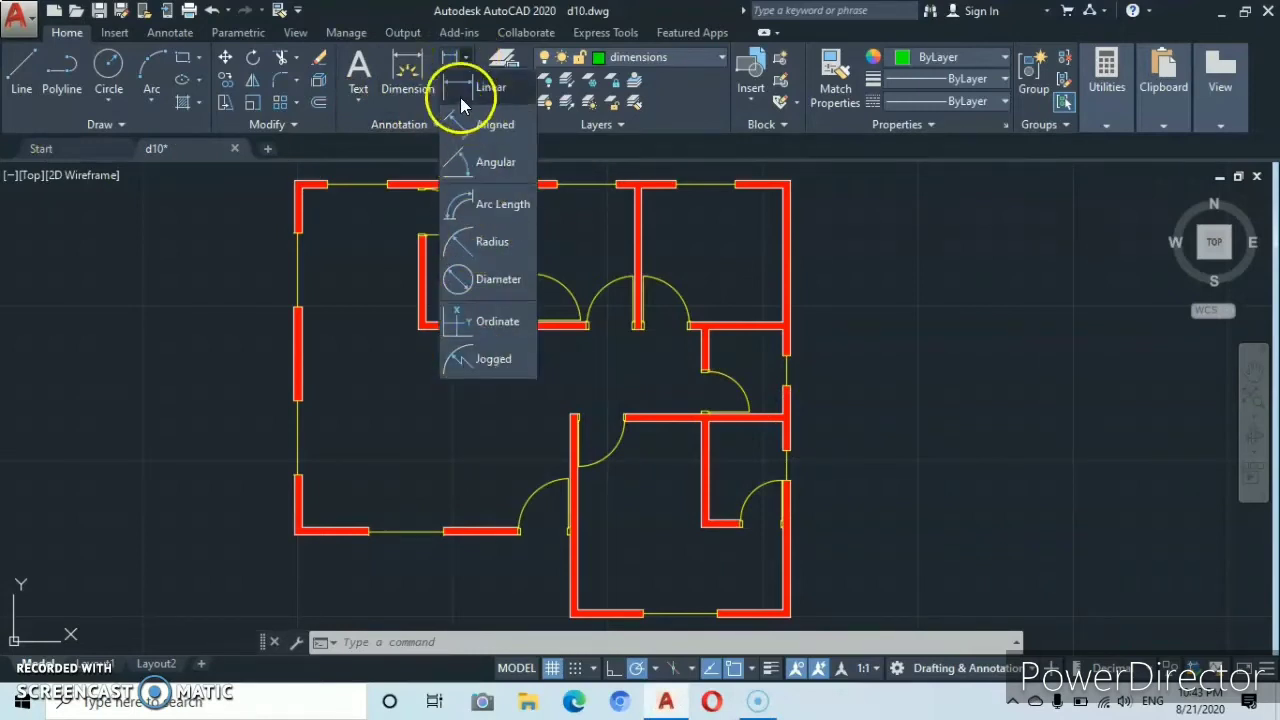
{"action": "left_click", "coordinate": [470, 88]}
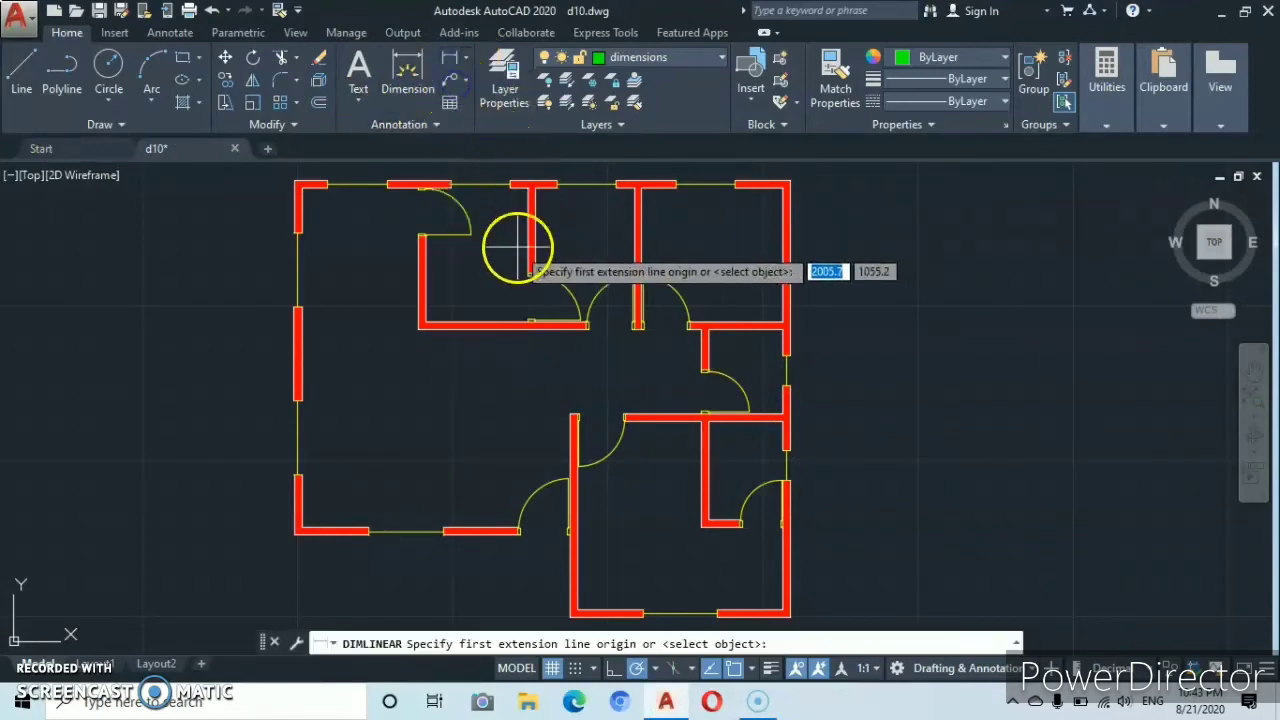
{"action": "middle_click_drag", "start_coordinate": [516, 248], "coordinate": [516, 310]}
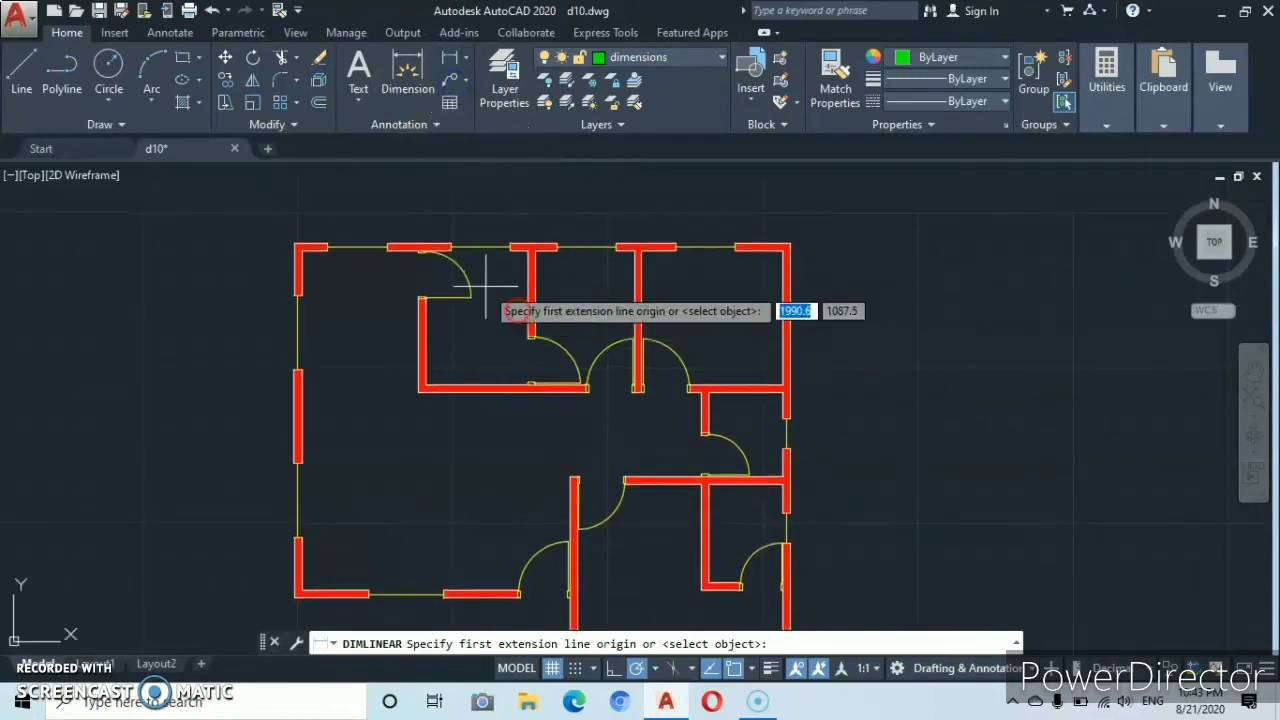
{"action": "left_click", "coordinate": [295, 243]}
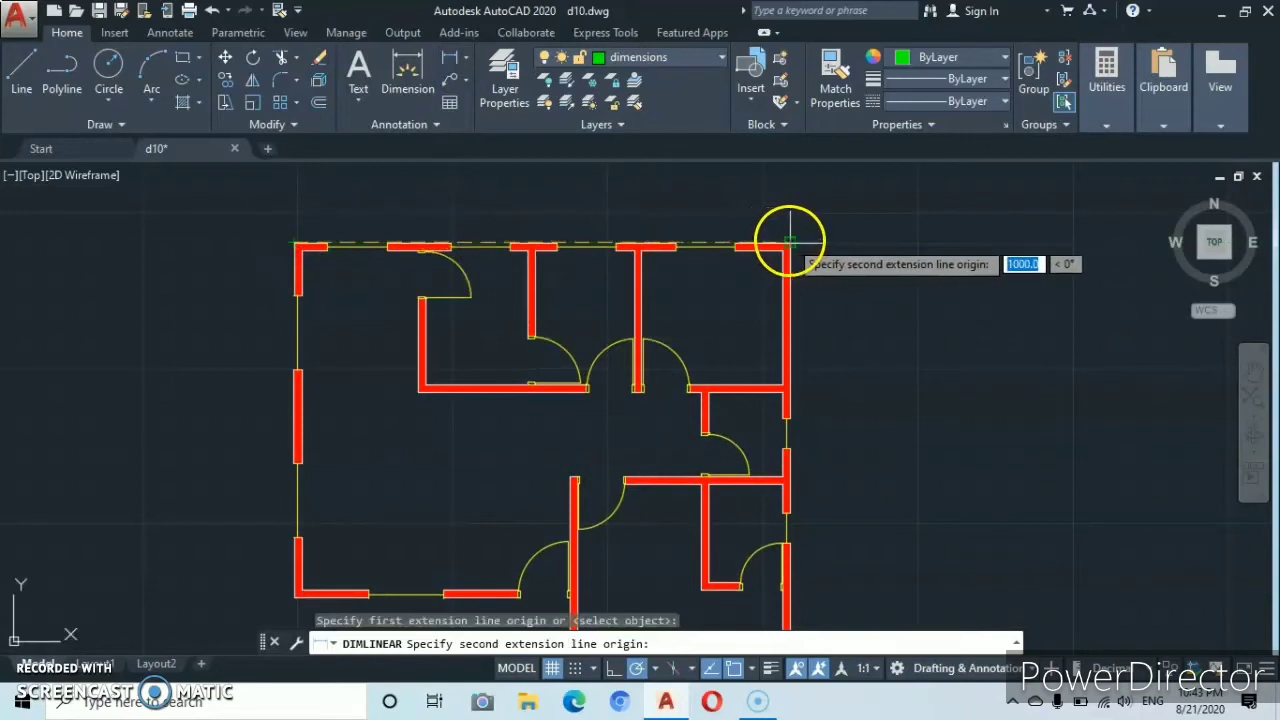
{"action": "left_click", "coordinate": [790, 242]}
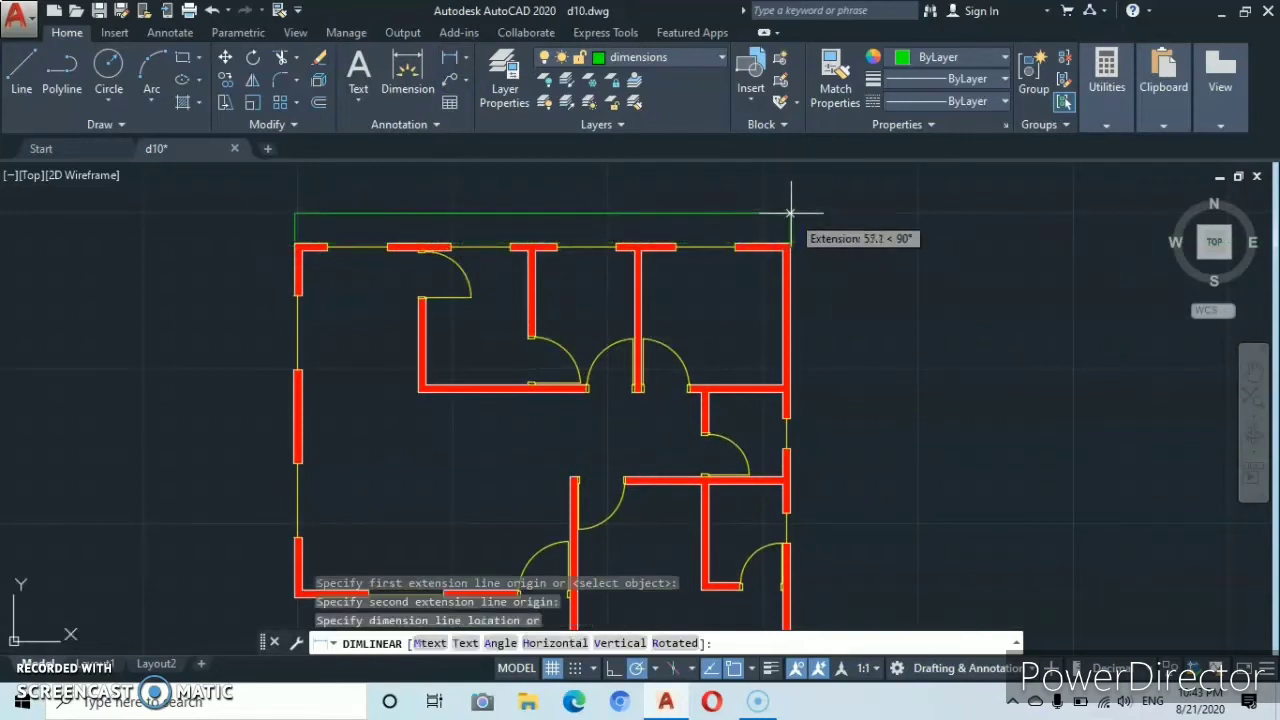
{"action": "left_click", "coordinate": [790, 211]}
- Examine how legible the text of the overall width dimension is against the plan
{"action": "scroll", "coordinate": [746, 227], "scroll_direction": "up", "scroll_amount": 2}
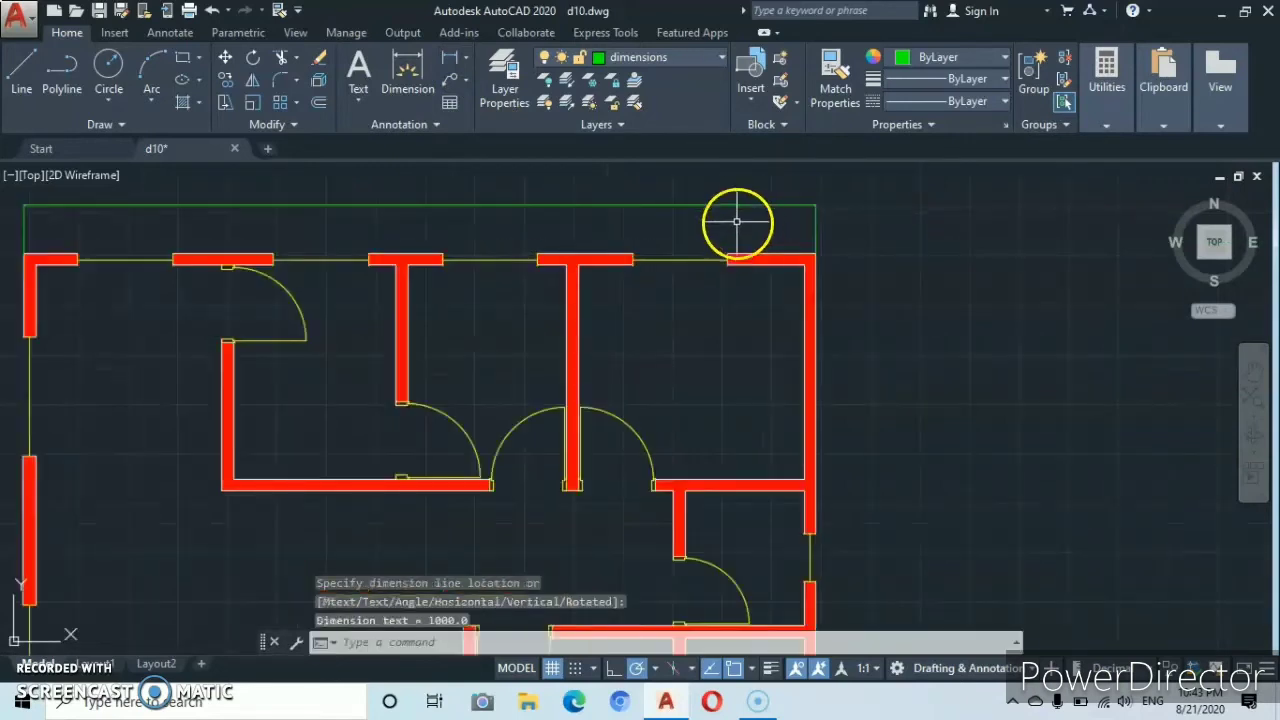
{"action": "mouse_move", "coordinate": [723, 221]}
{"action": "middle_mouse_down"}
{"action": "mouse_move", "coordinate": [791, 297]}
{"action": "mouse_move", "coordinate": [764, 297]}
{"action": "middle_mouse_up"}
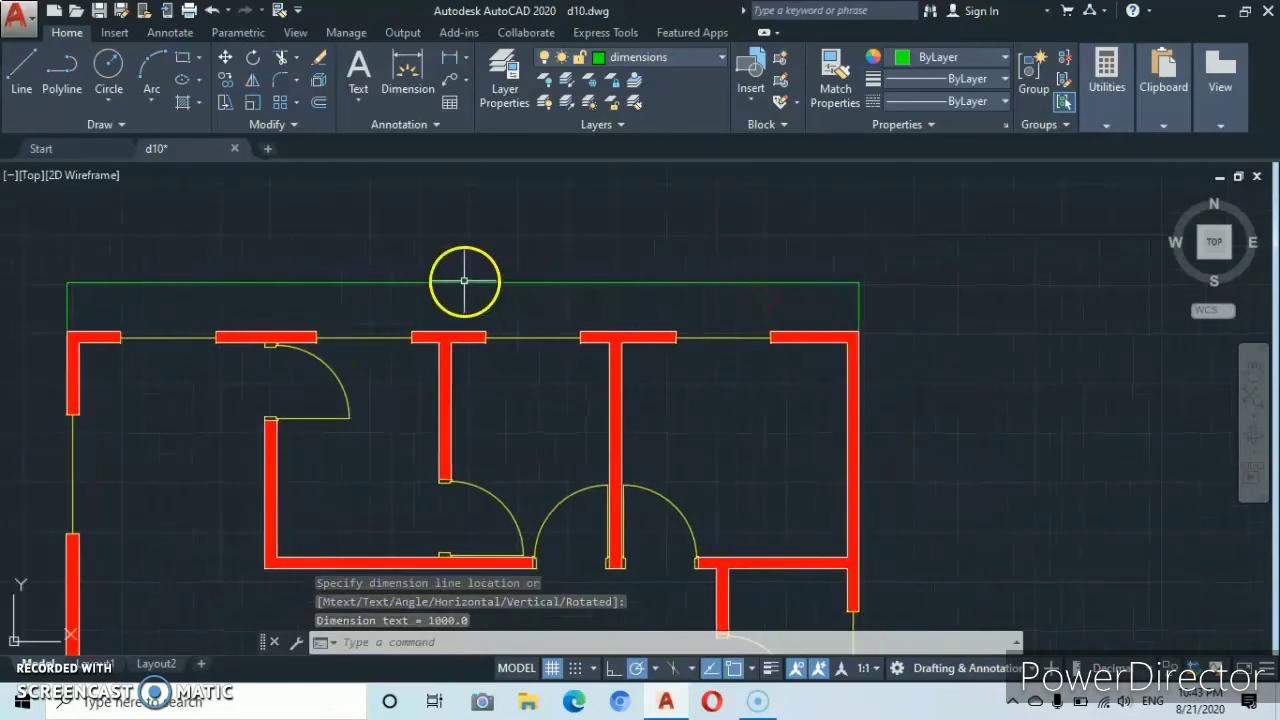
{"action": "scroll", "coordinate": [464, 281], "scroll_direction": "up", "scroll_amount": 5}
{"action": "scroll", "coordinate": [429, 294], "scroll_direction": "up", "scroll_amount": 5}
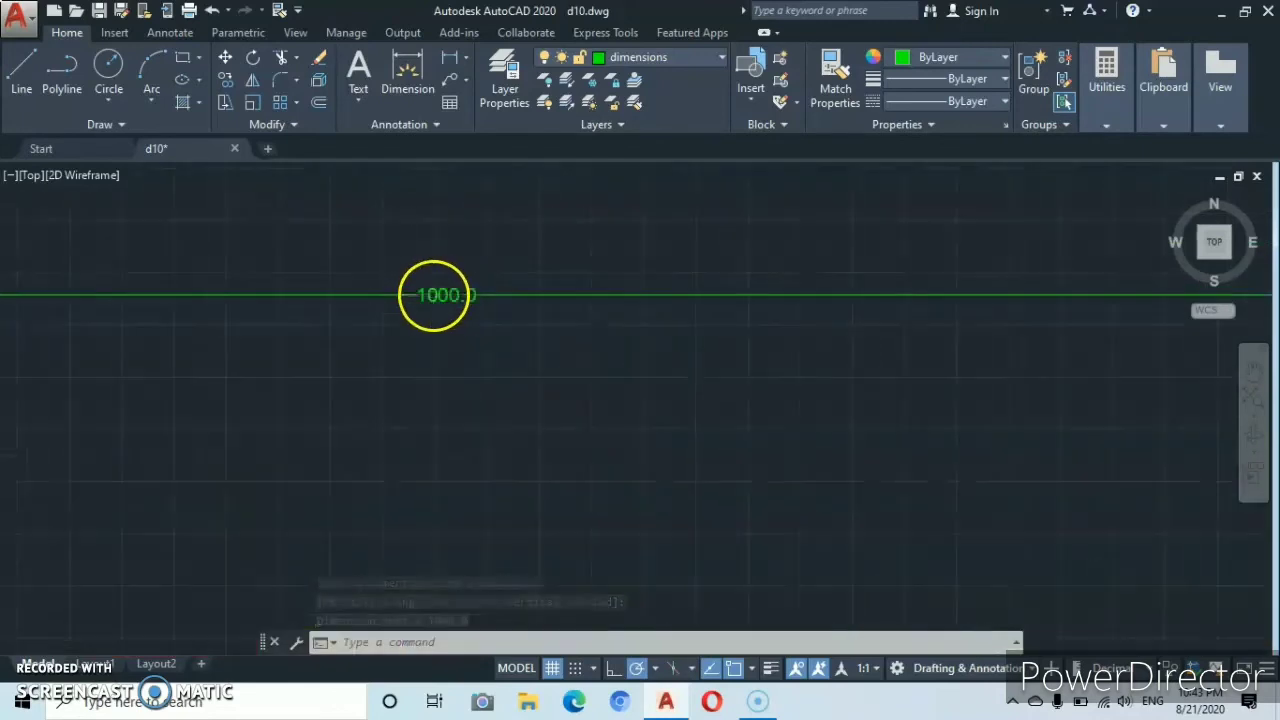
{"action": "scroll", "coordinate": [433, 292], "scroll_direction": "up", "scroll_amount": 5}
{"action": "scroll", "coordinate": [443, 286], "scroll_direction": "down", "scroll_amount": 9}
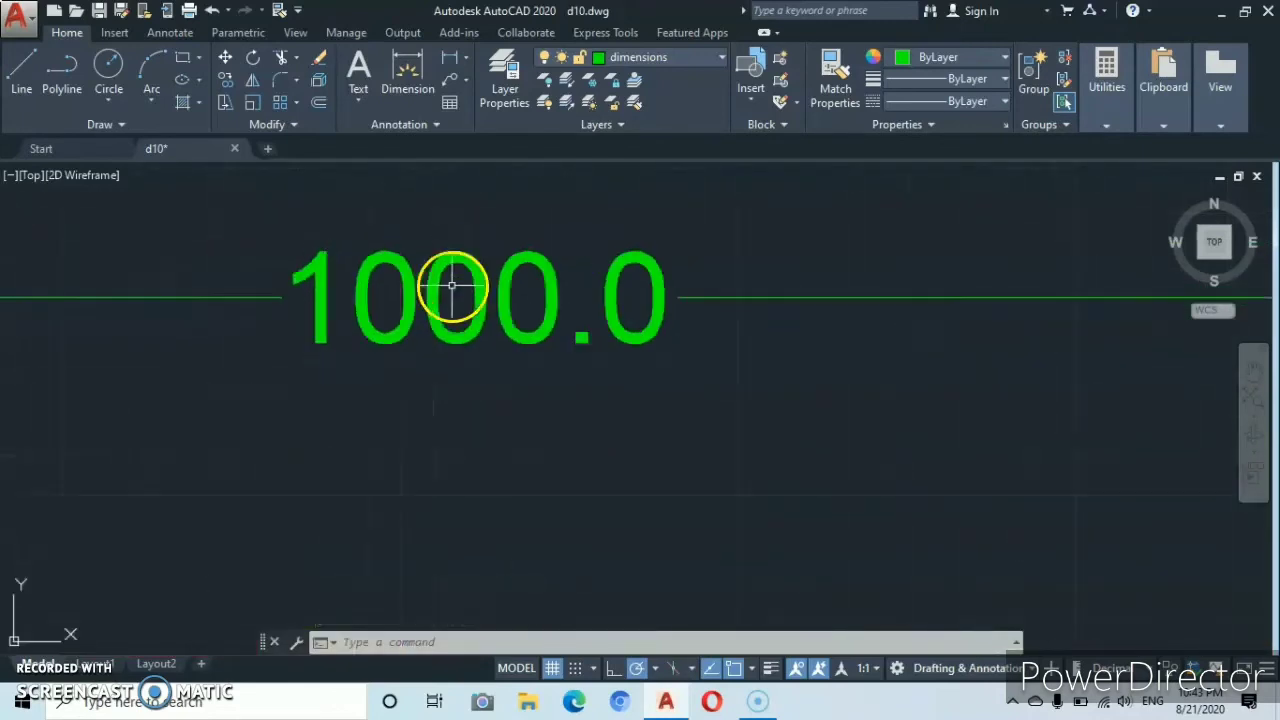
{"action": "scroll", "coordinate": [452, 287], "scroll_direction": "down", "scroll_amount": 10}
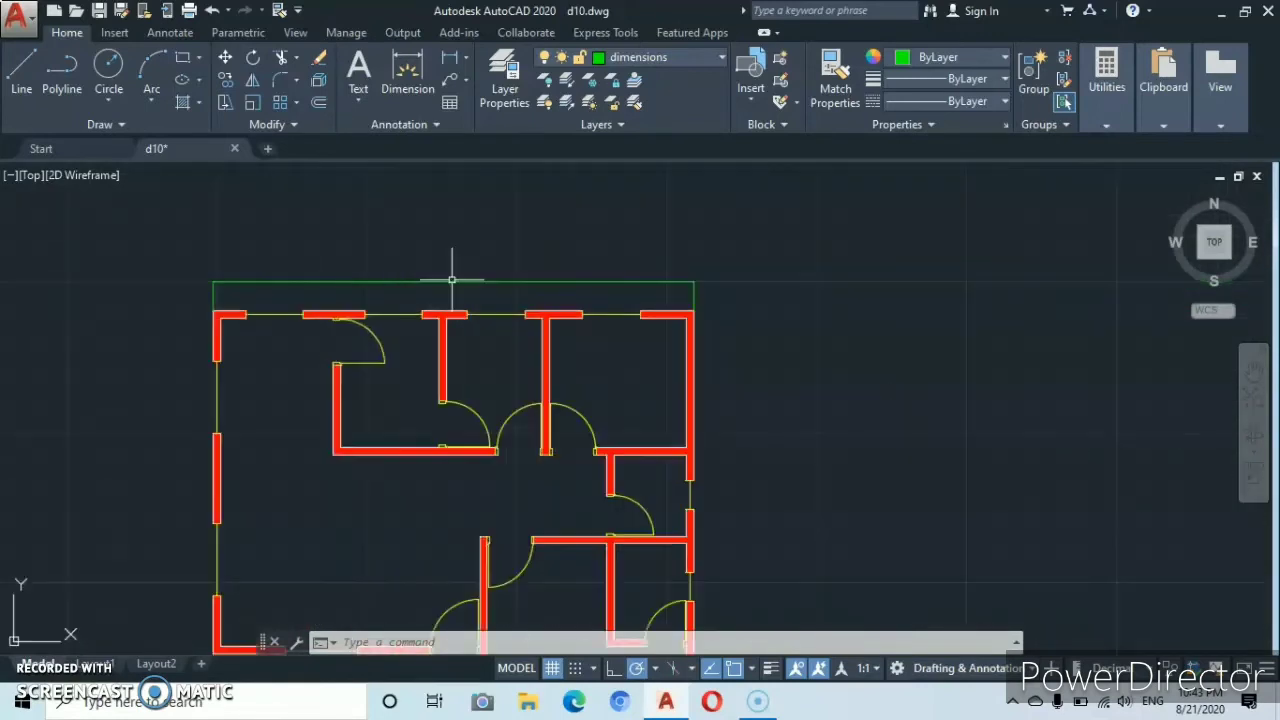
{"action": "middle_click_drag", "start_coordinate": [451, 274], "coordinate": [514, 234]}
{"action": "scroll", "coordinate": [514, 243], "scroll_direction": "up", "scroll_amount": 2}
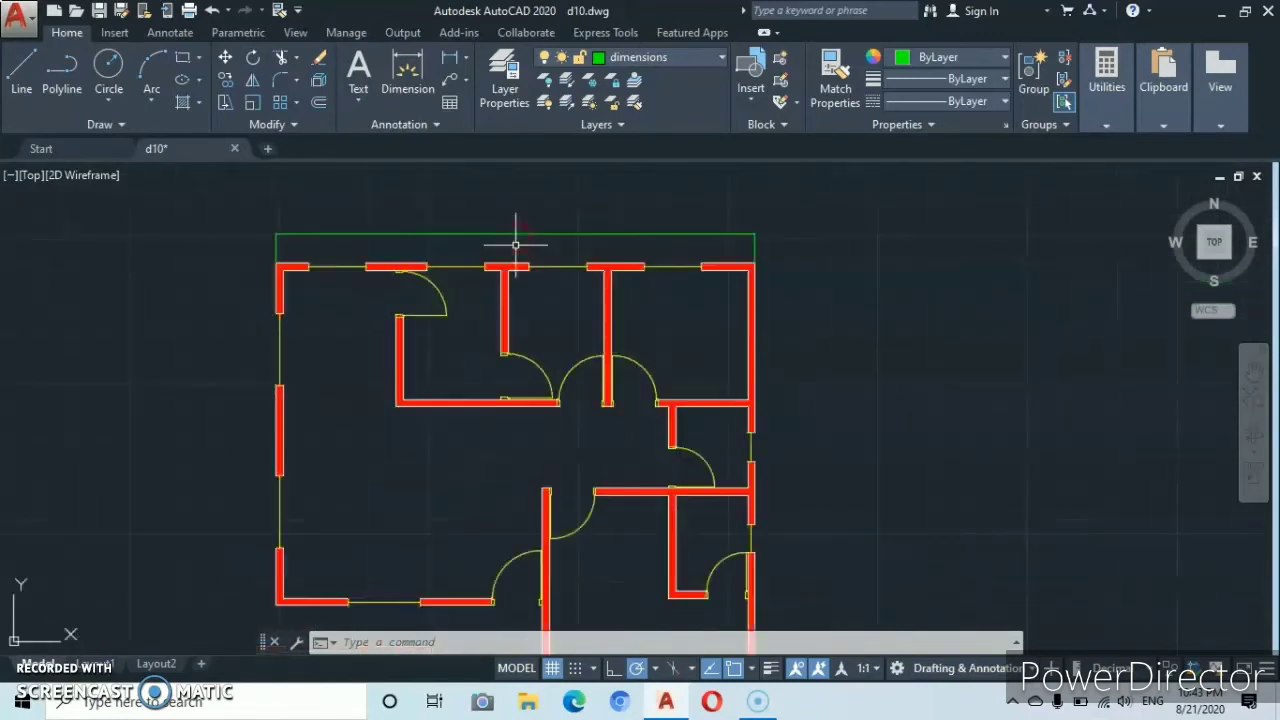
- Erase the overall width dimension above the plan
{"action": "left_click", "coordinate": [567, 220]}
{"action": "left_click", "coordinate": [512, 245]}
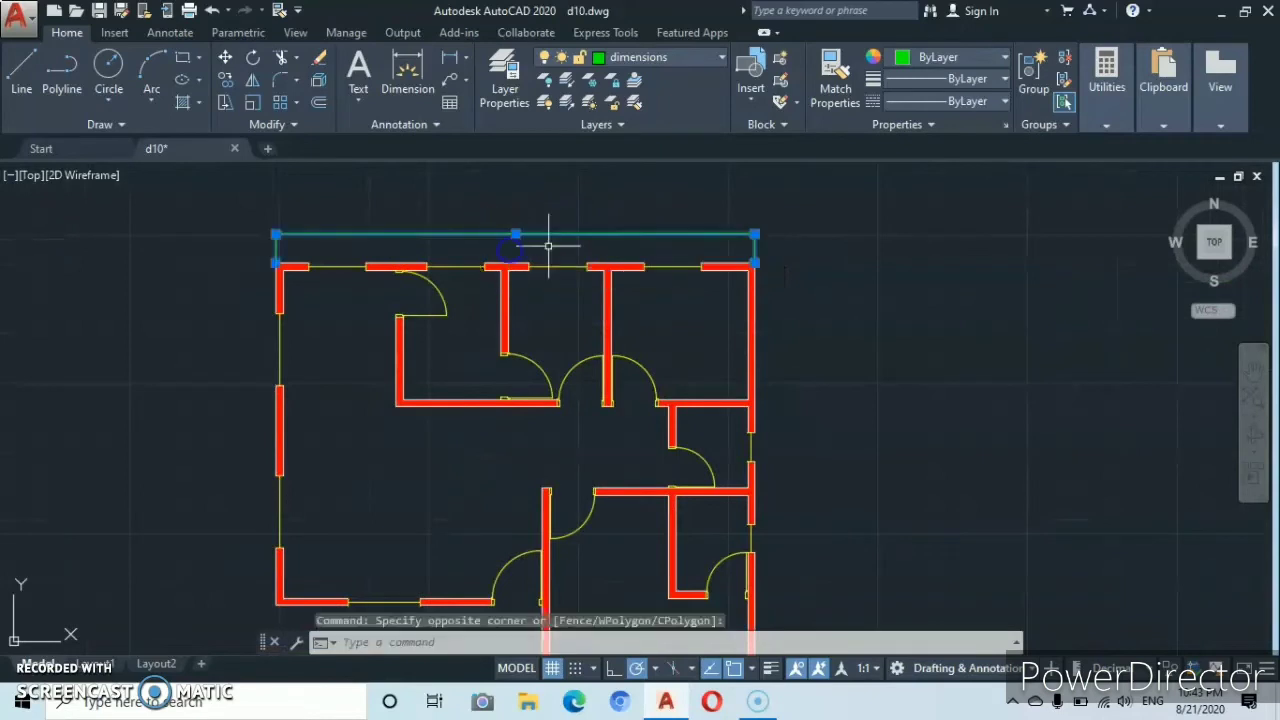
{"action": "right_click", "coordinate": [812, 334]}
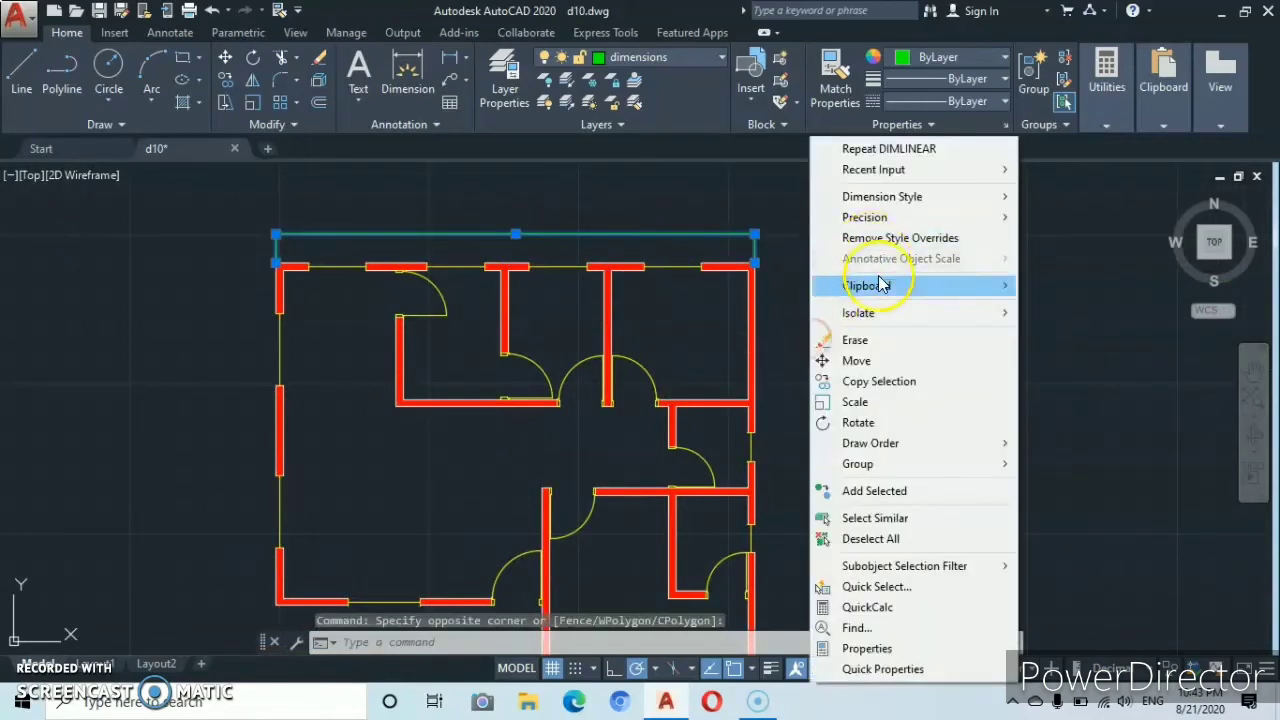
{"action": "left_click", "coordinate": [866, 340]}
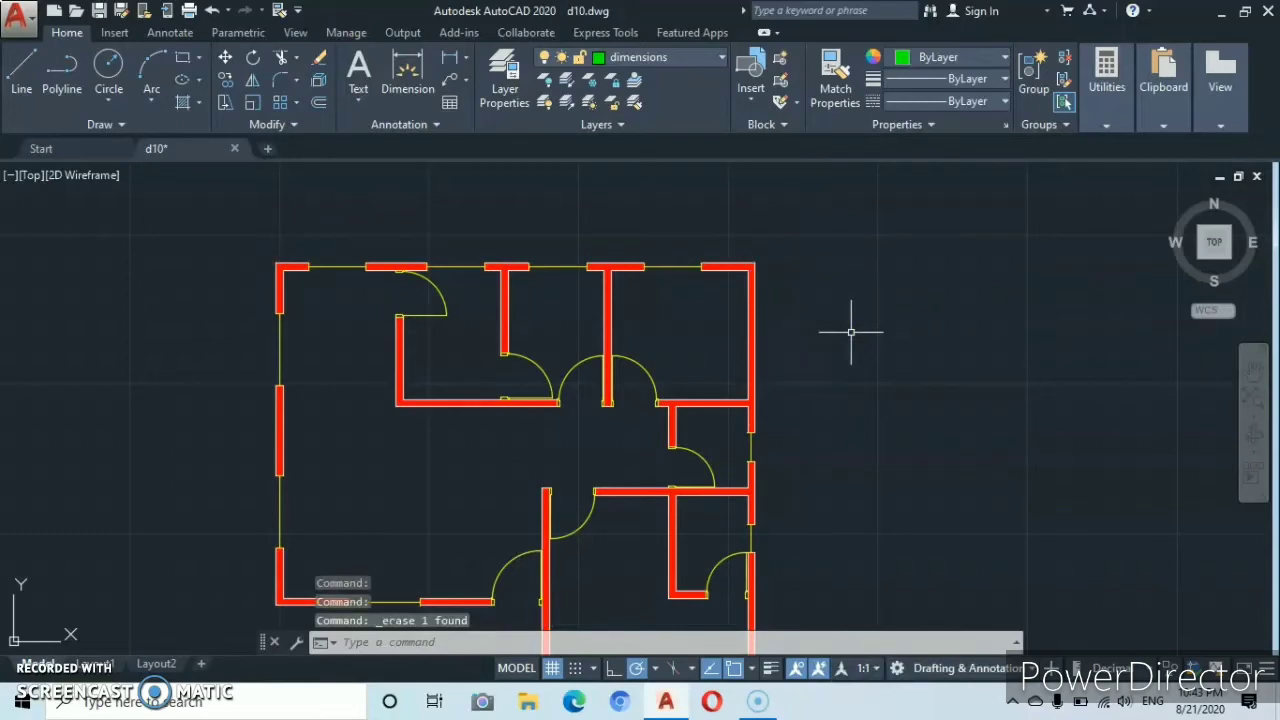
- Open the Dimension Style Manager with the DIMSTYLE command
{"action": "type", "text": "DIM"}
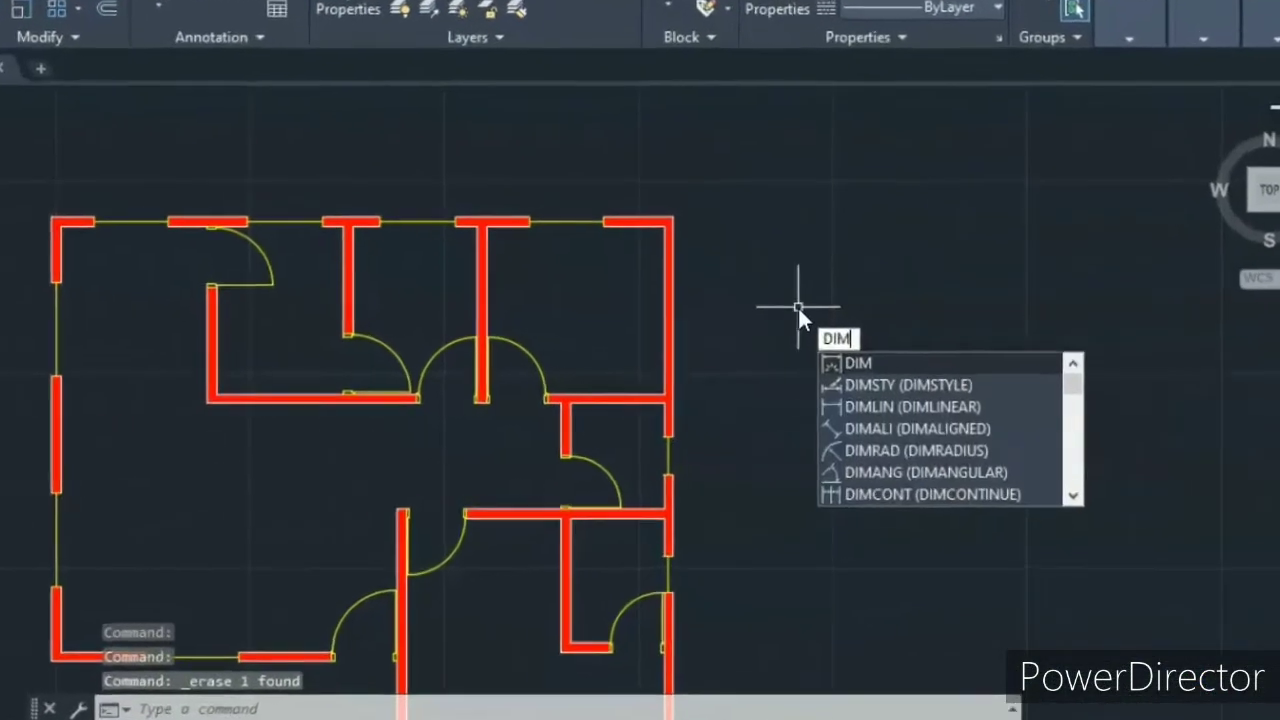
{"action": "type", "text": "STYLe"}
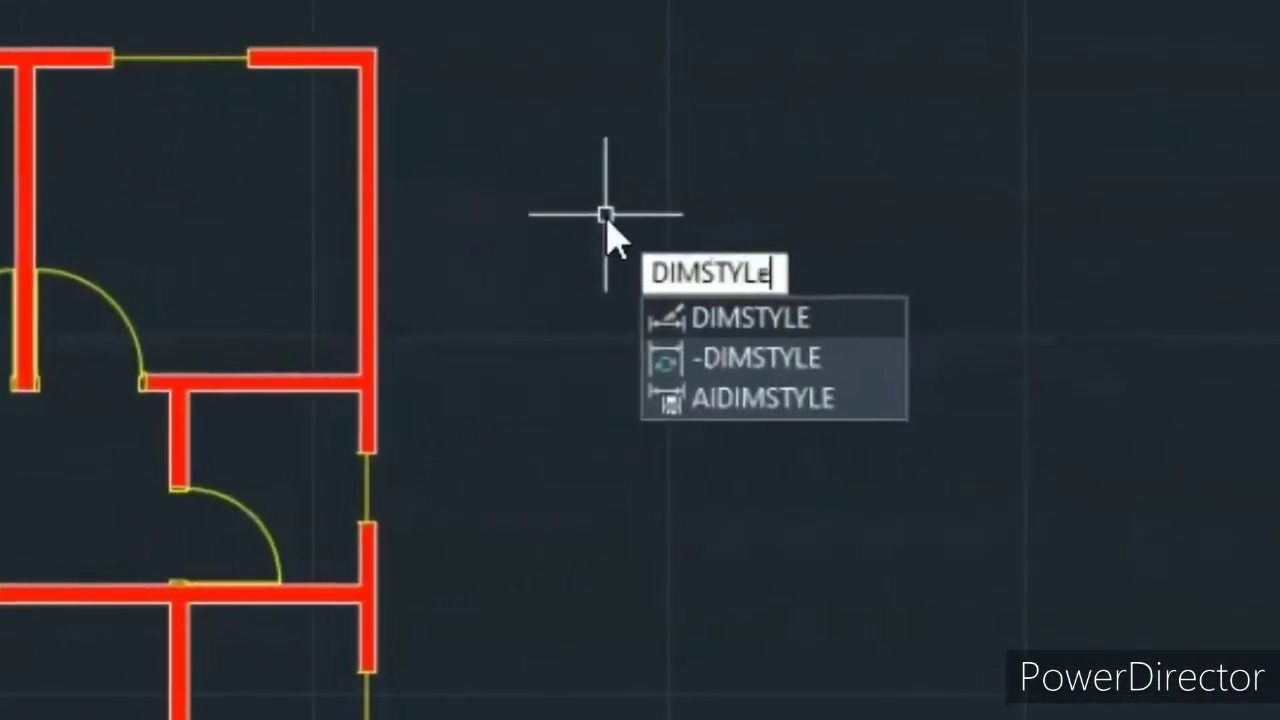
{"action": "key", "text": "Return"}
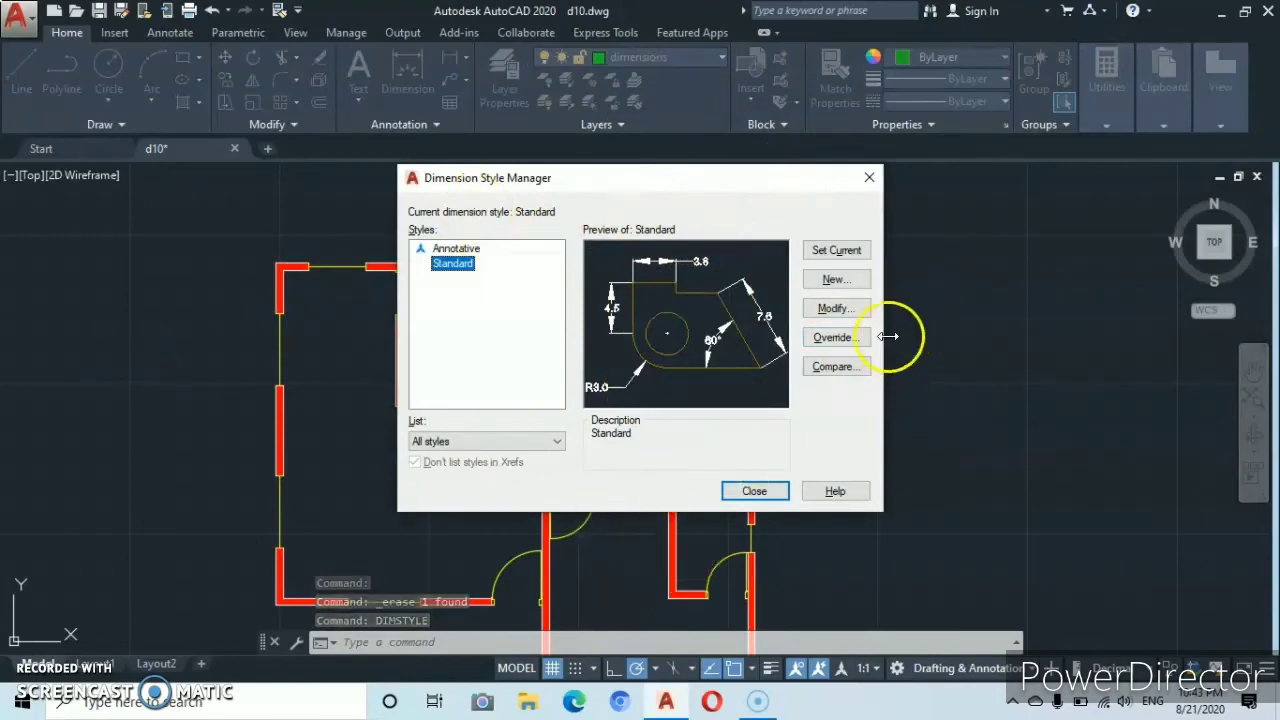
- Modify the Standard dimension style to a text height of 30.68
{"action": "left_click", "coordinate": [831, 312]}
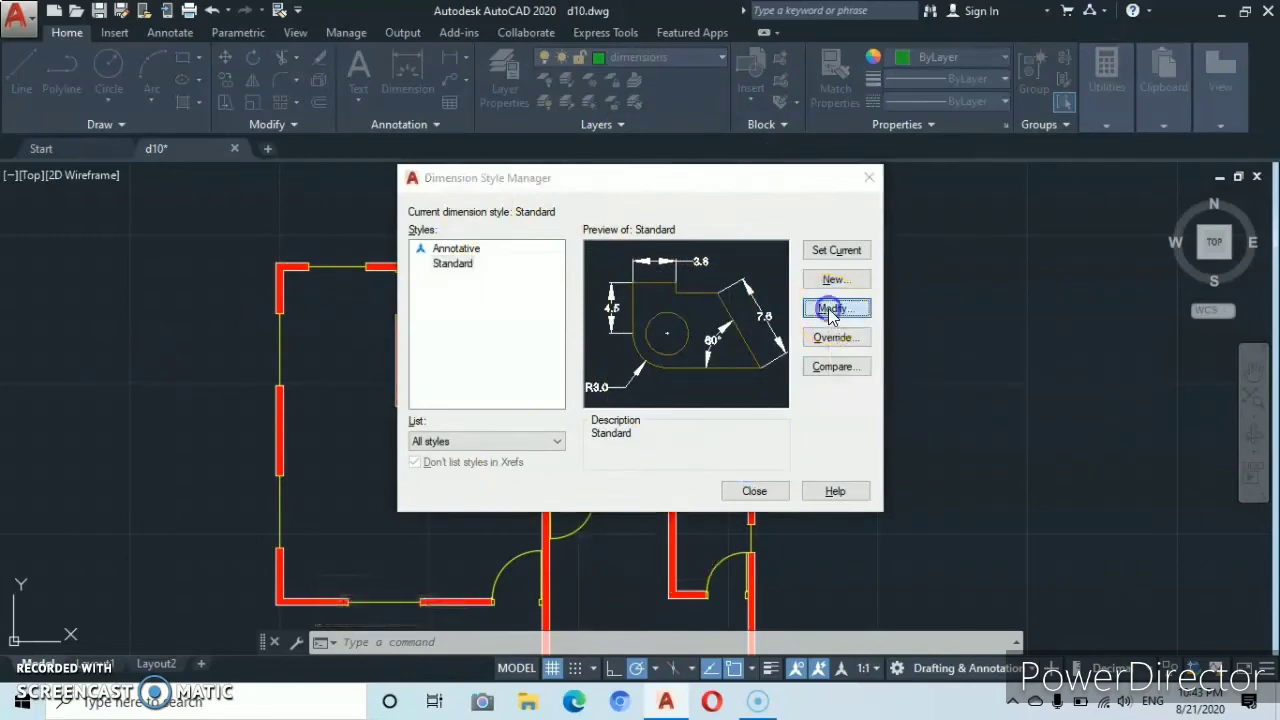
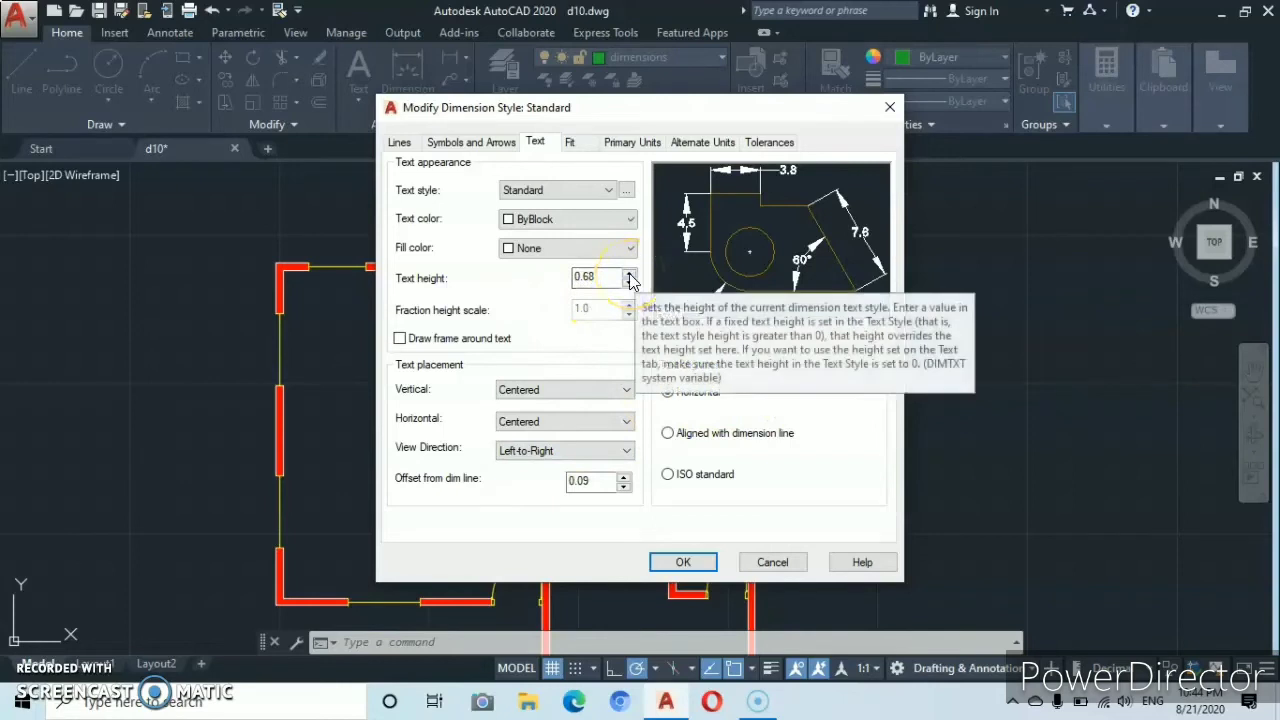
{"action": "left_click", "coordinate": [630, 274]}
{"action": "left_click", "coordinate": [630, 274]}
{"action": "left_click", "coordinate": [630, 274]}
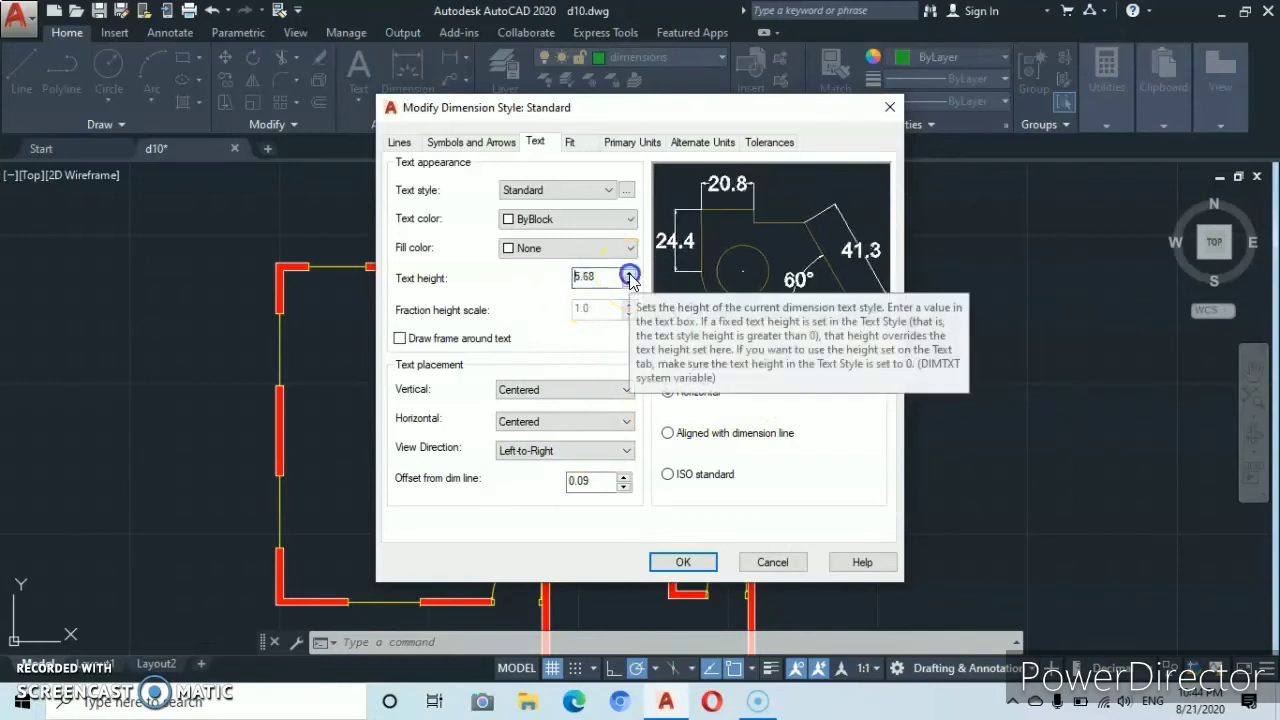
{"action": "left_click", "coordinate": [630, 274]}
{"action": "left_click", "coordinate": [630, 274]}
{"action": "left_click", "coordinate": [630, 274]}
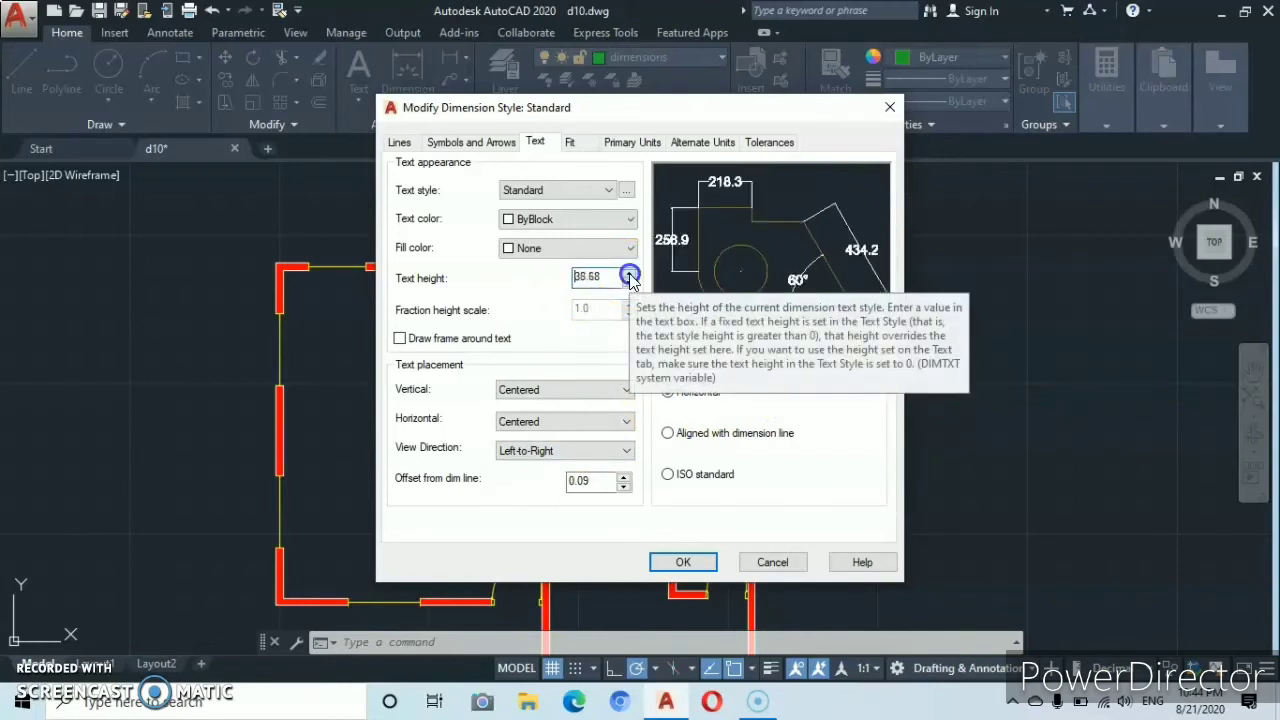
{"action": "left_click", "coordinate": [630, 274]}
{"action": "left_click", "coordinate": [629, 284]}
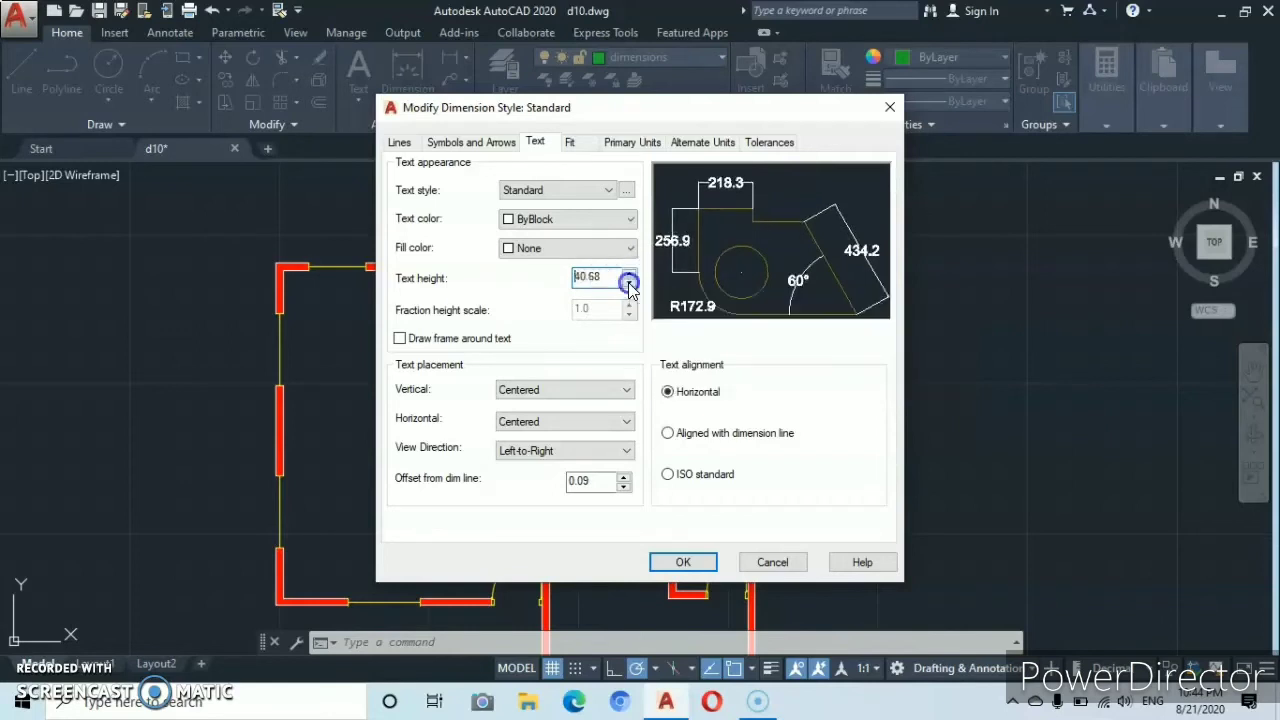
{"action": "left_click", "coordinate": [629, 284]}
{"action": "left_click", "coordinate": [629, 284]}
{"action": "left_click", "coordinate": [629, 284]}
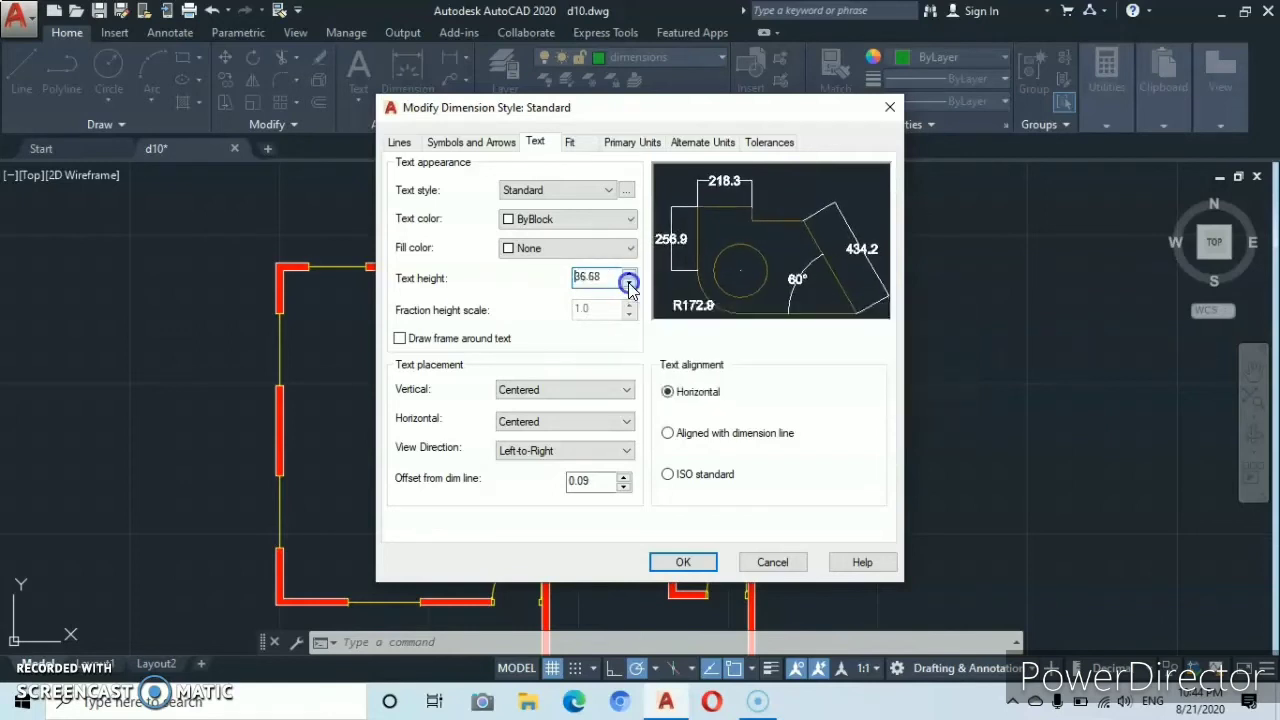
{"action": "left_click", "coordinate": [629, 284]}
{"action": "left_click", "coordinate": [629, 284]}
{"action": "left_click", "coordinate": [629, 284]}
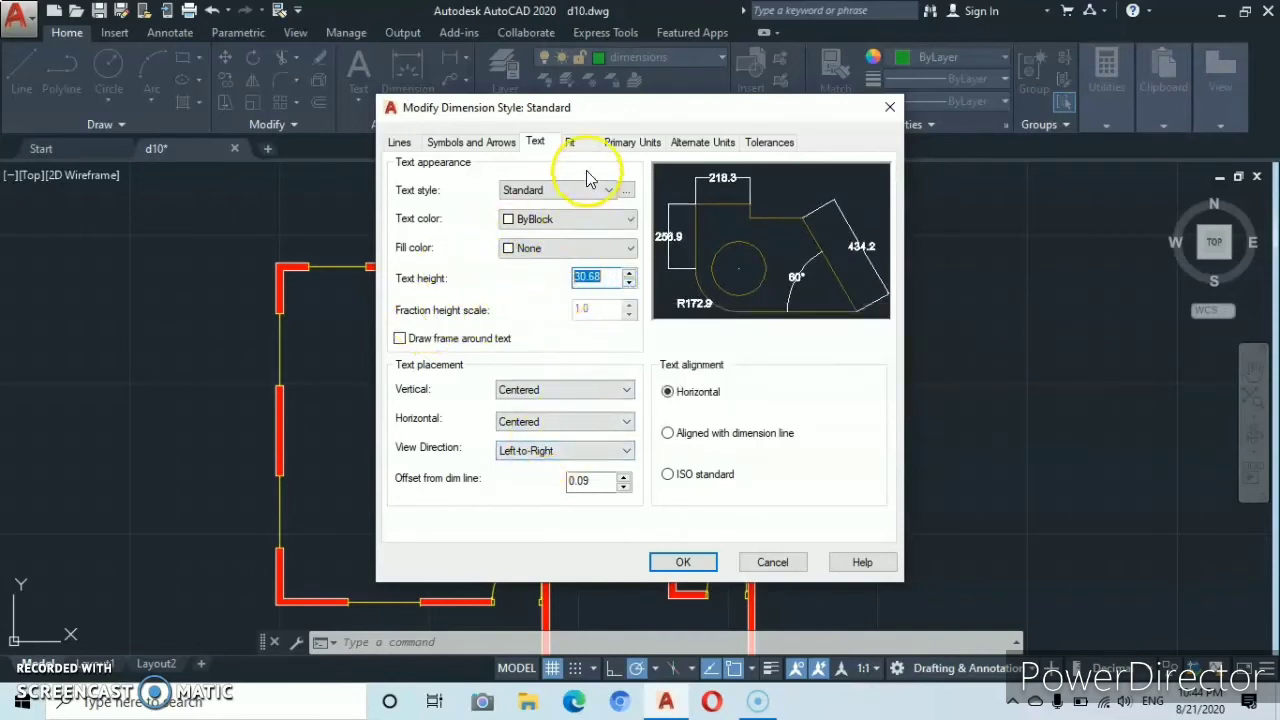
- Choose a precision of 0.0 for linear dimensions in the Standard style's primary units
{"action": "left_click", "coordinate": [618, 146]}
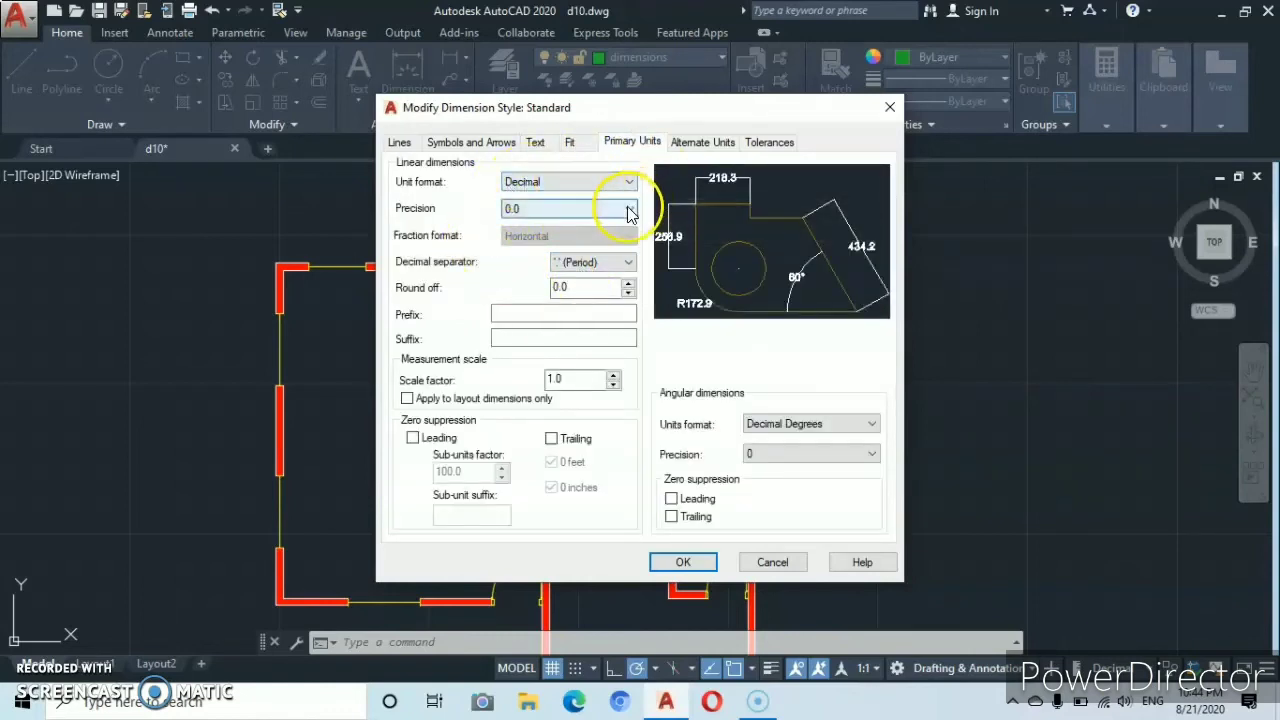
{"action": "left_click", "coordinate": [628, 210]}
{"action": "left_click", "coordinate": [533, 240]}
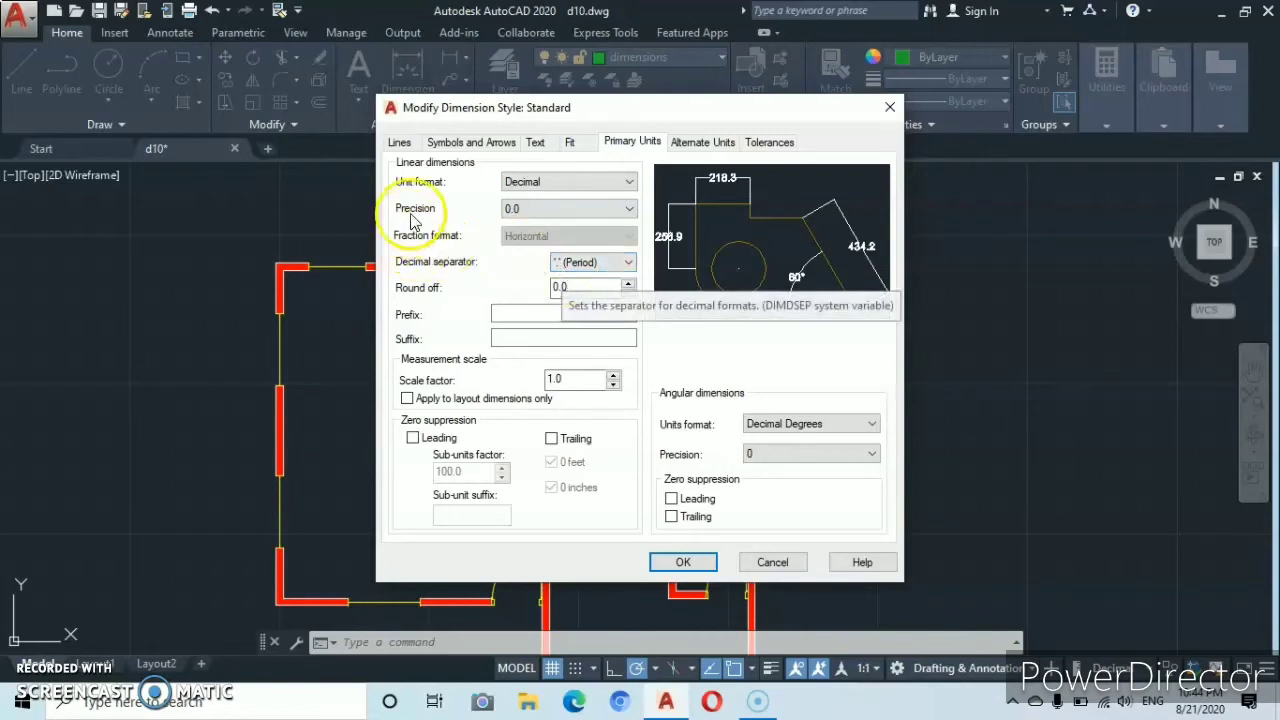
- Set the arrow size of the Standard dimension style to 30.5
{"action": "left_click", "coordinate": [461, 143]}
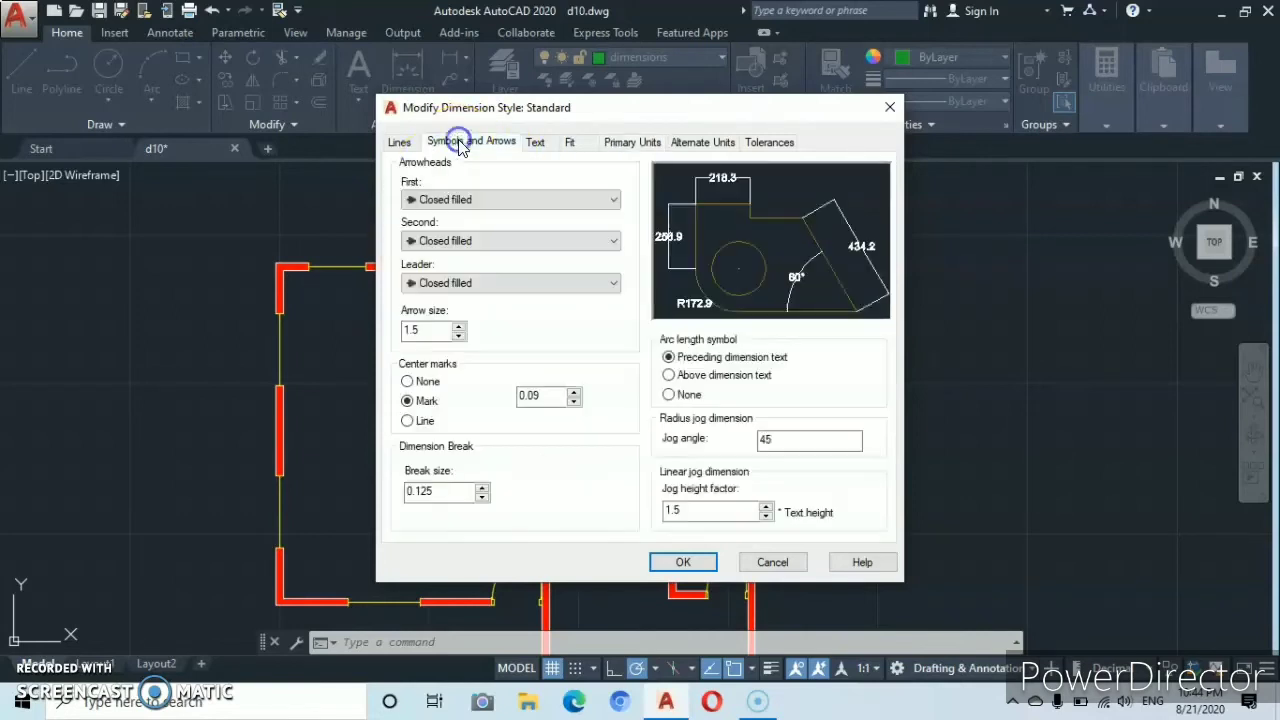
{"action": "left_click", "coordinate": [459, 325]}
{"action": "left_click", "coordinate": [459, 325]}
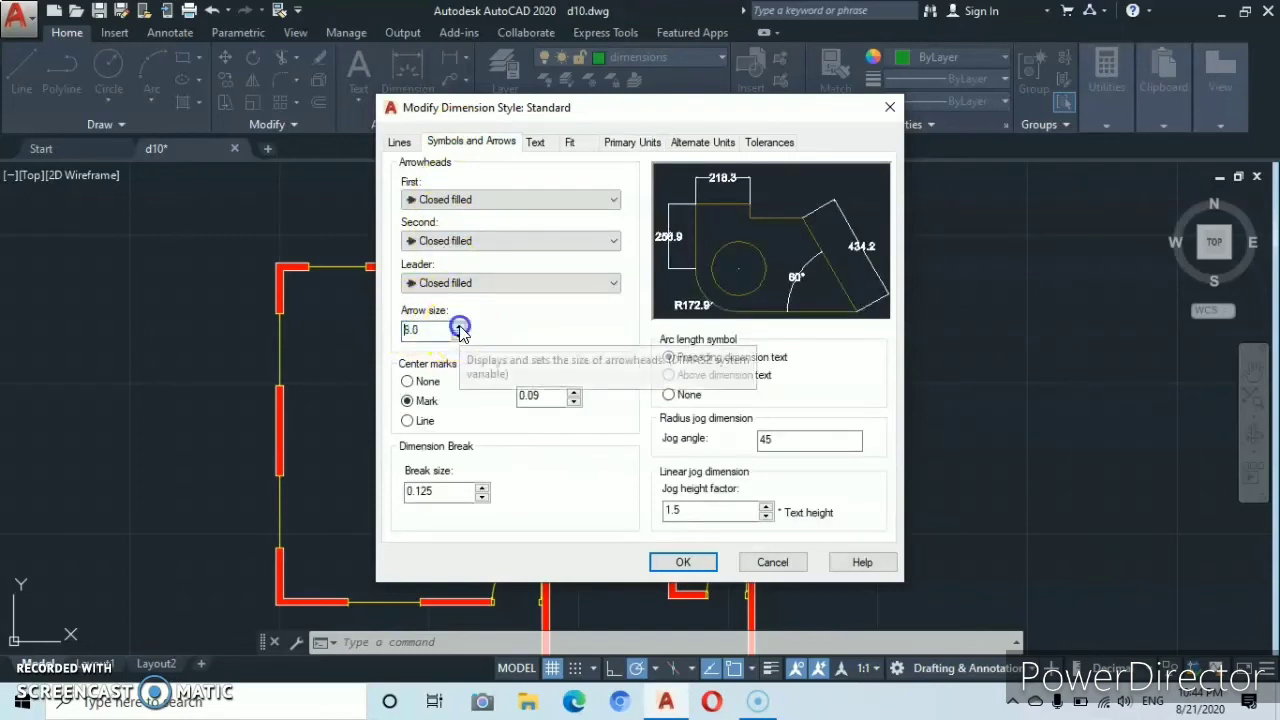
{"action": "left_click", "coordinate": [459, 325]}
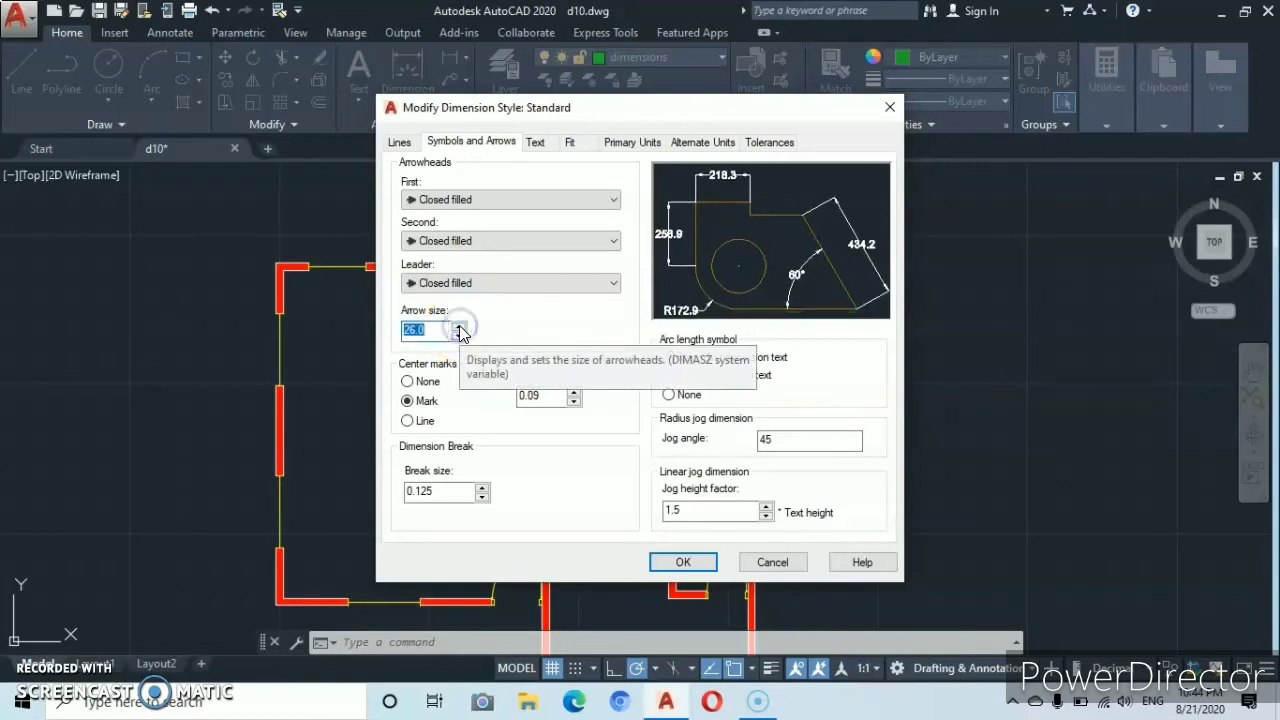
{"action": "left_click", "coordinate": [459, 327]}
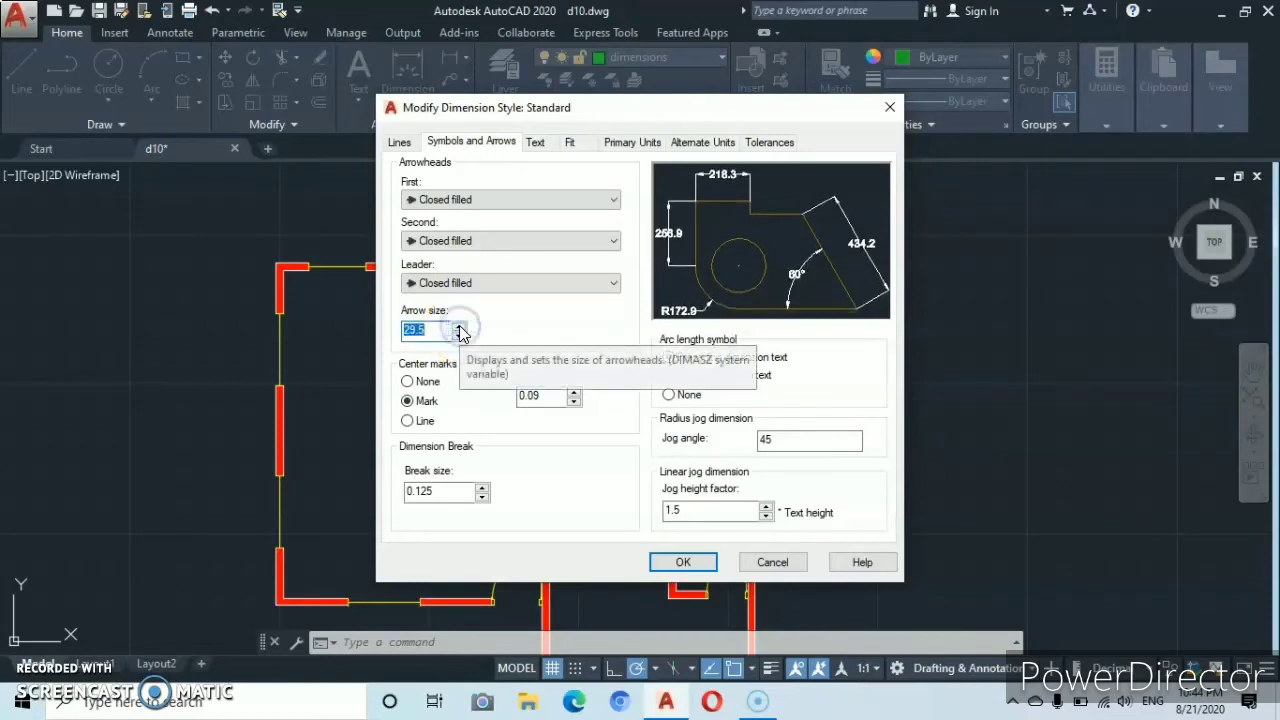
{"action": "left_click", "coordinate": [459, 326]}
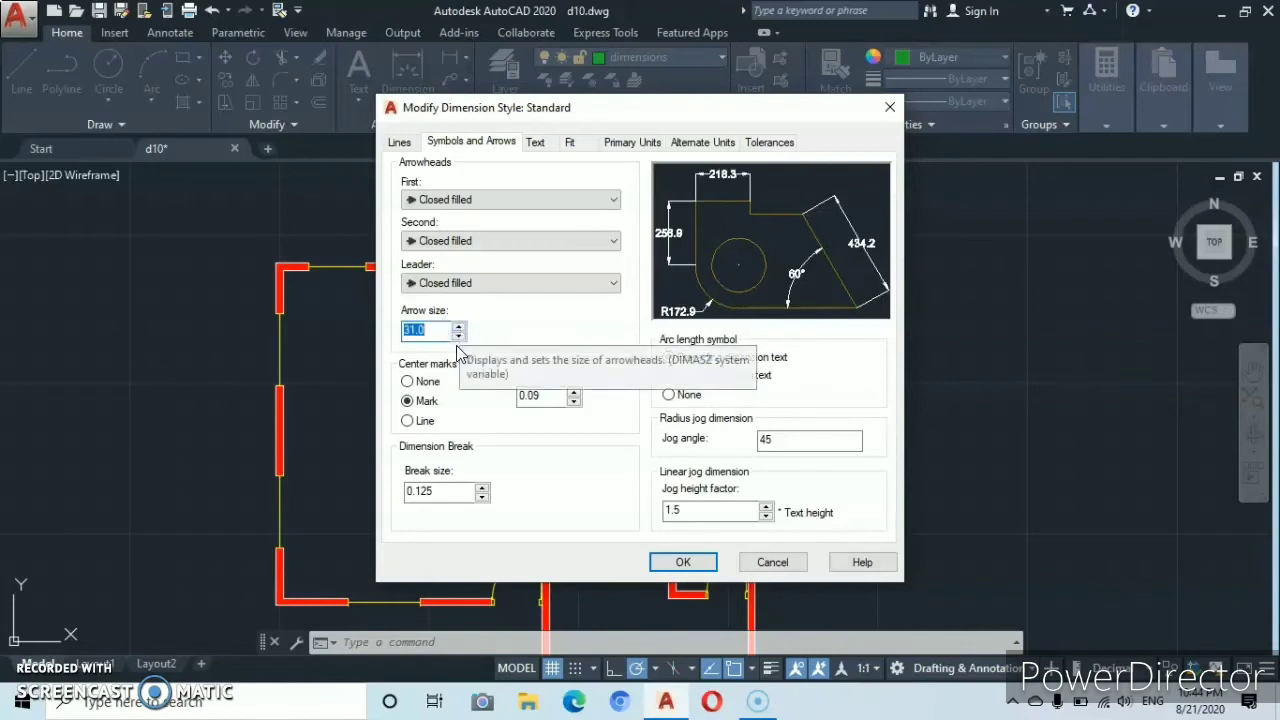
{"action": "left_click", "coordinate": [458, 336]}
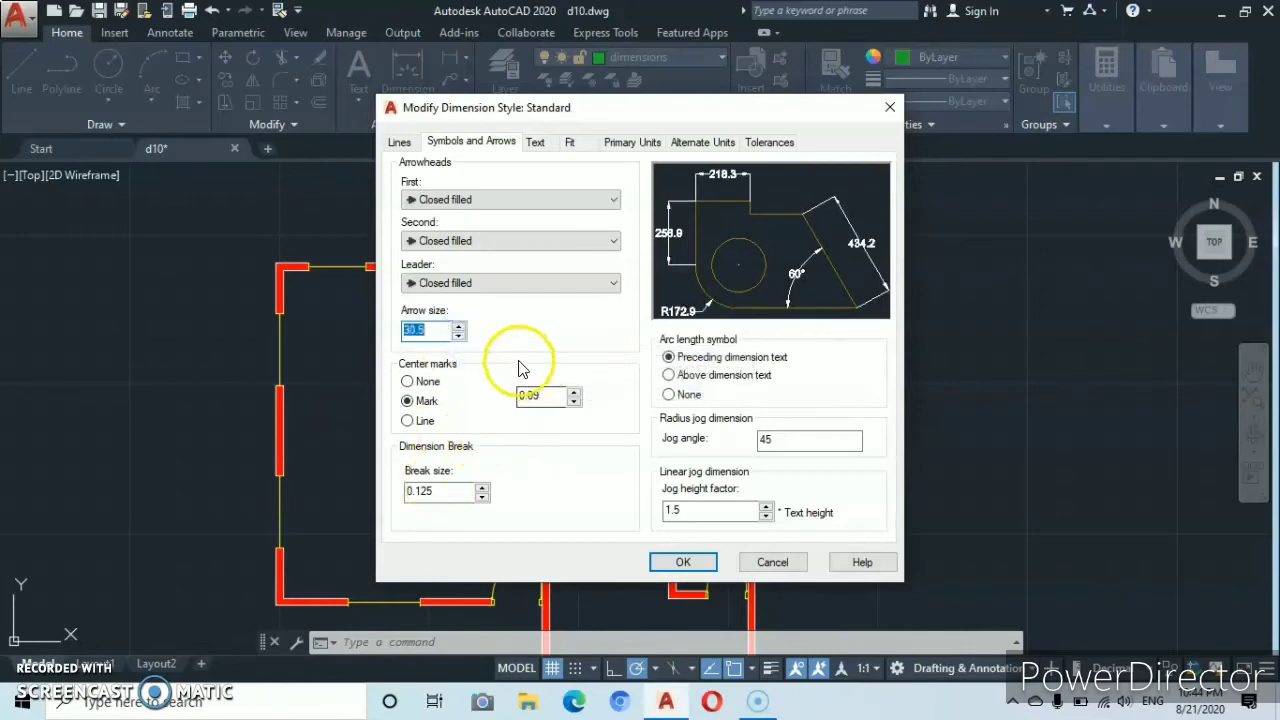
- Review the text and primary unit settings, apply the changes to the Standard style and close the Dimension Style Manager
{"action": "left_click", "coordinate": [537, 143]}
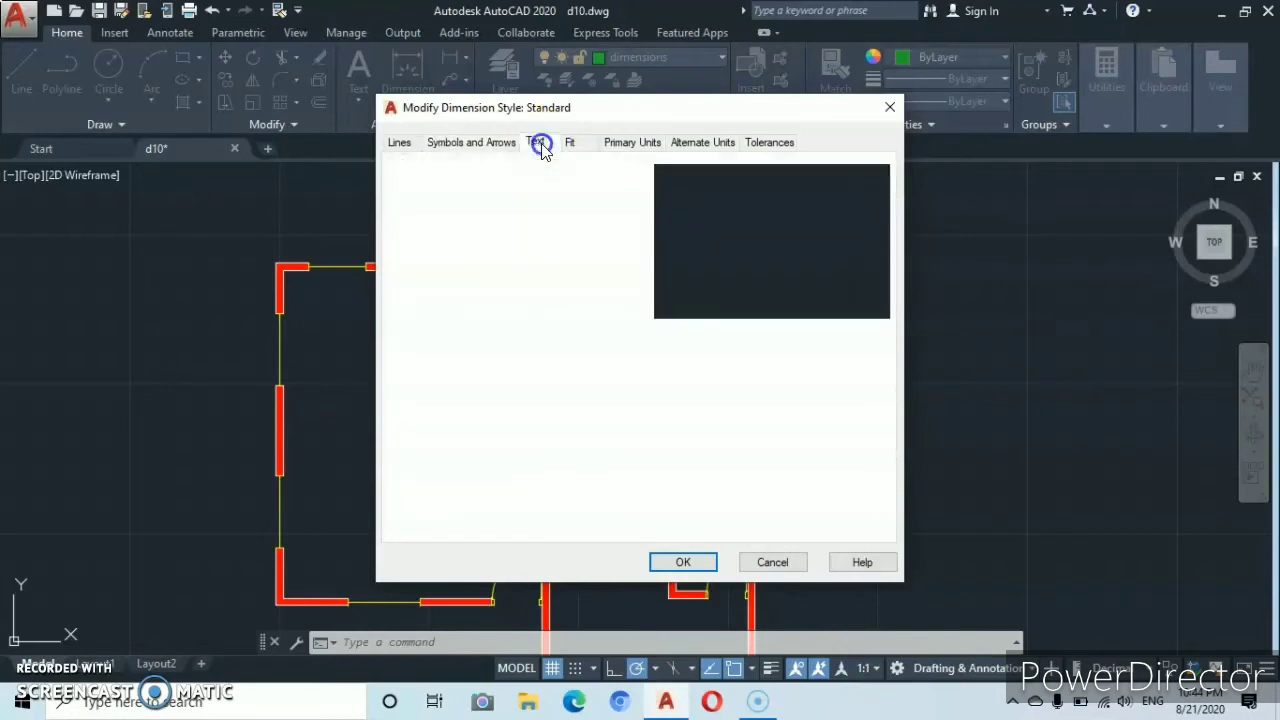
{"action": "left_click", "coordinate": [620, 145]}
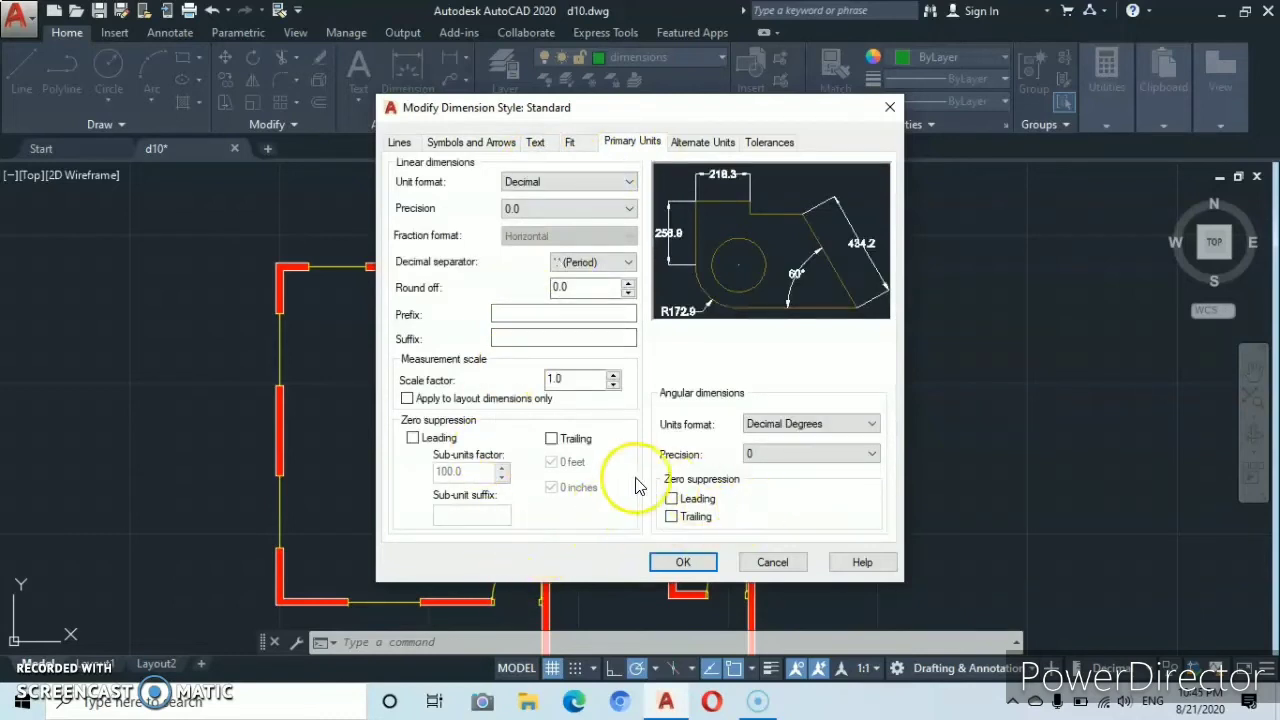
{"action": "left_click", "coordinate": [681, 563]}
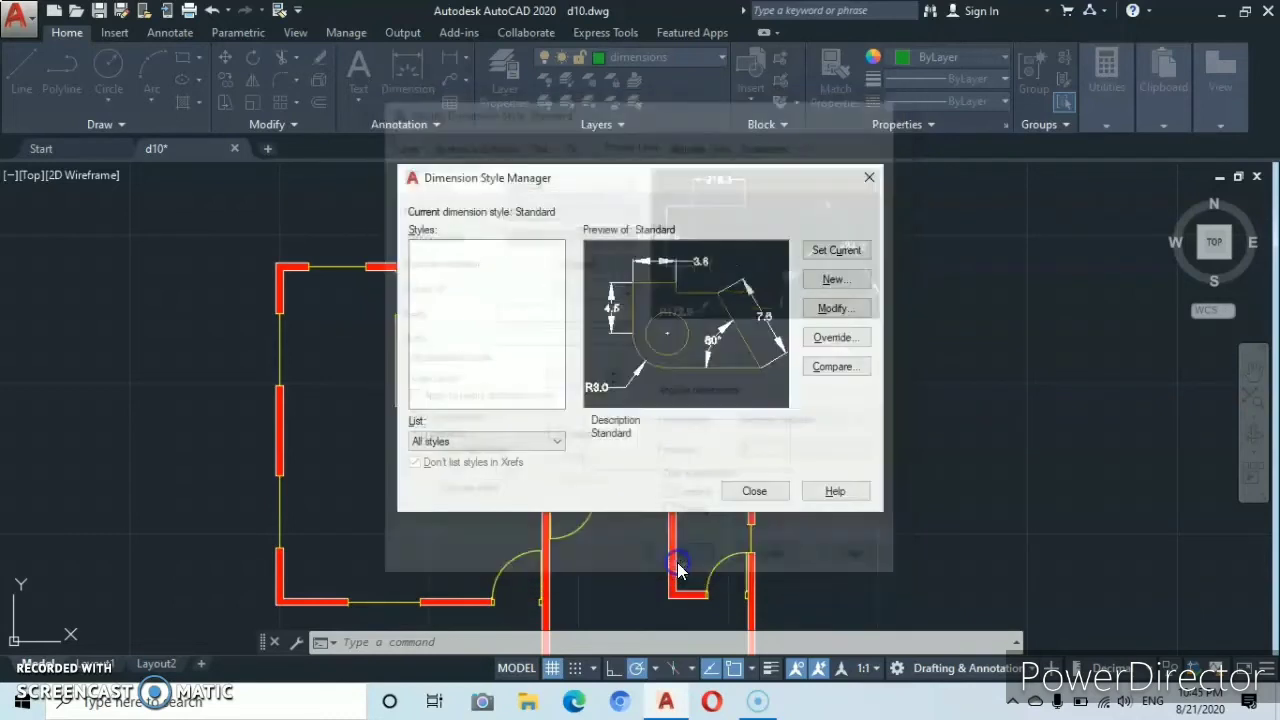
{"action": "left_click", "coordinate": [754, 491]}
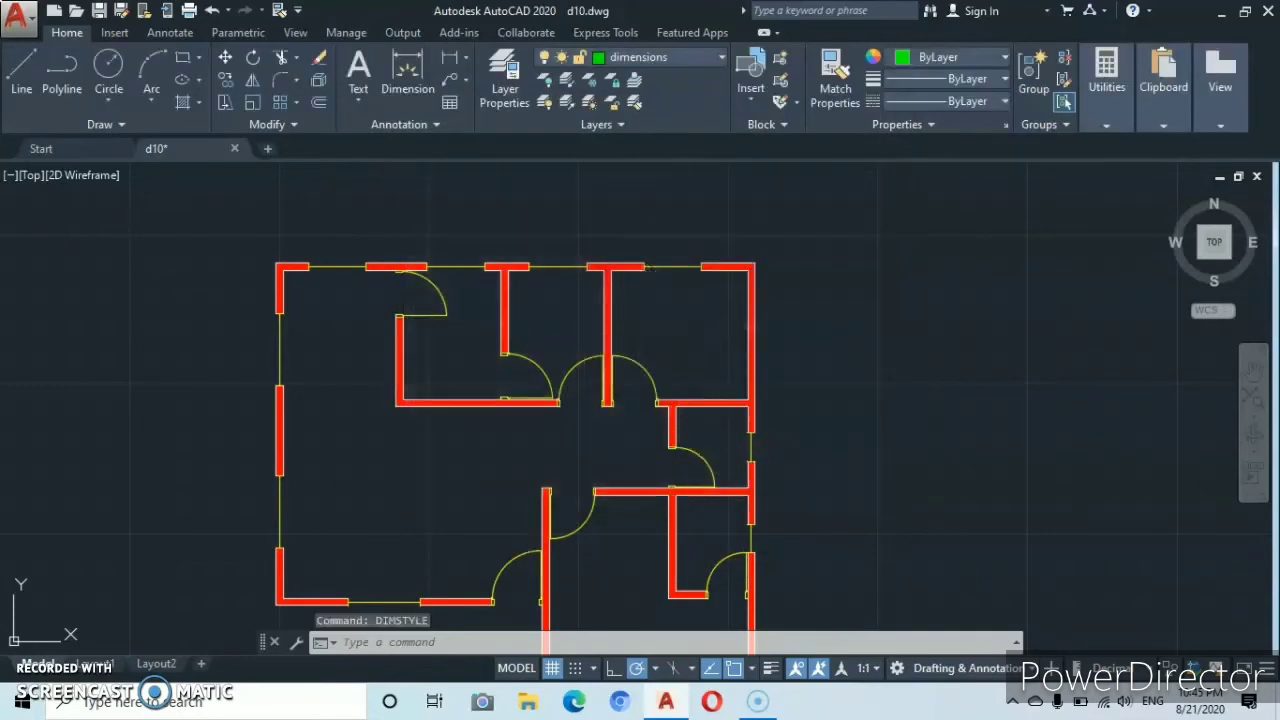
- Add a linear dimension across the plan's full width from corner to corner of the top outer wall, placed just above it
{"action": "left_click", "coordinate": [449, 62]}
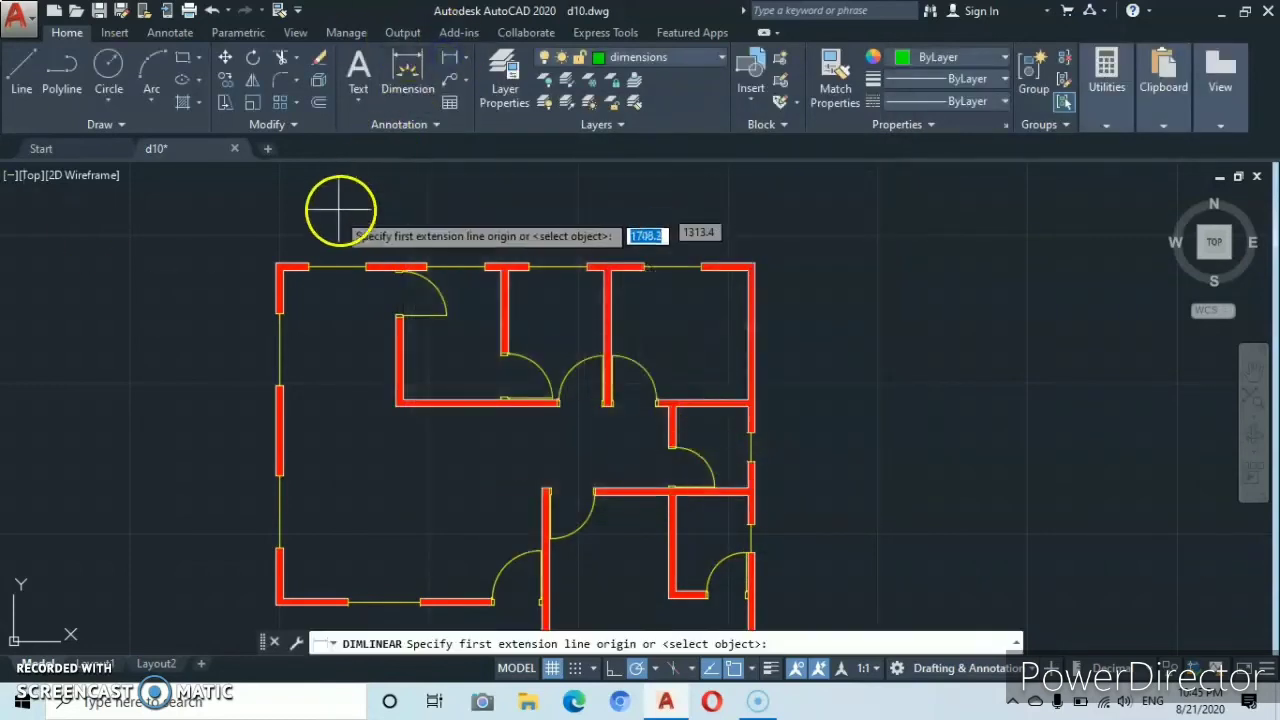
{"action": "left_click", "coordinate": [276, 263]}
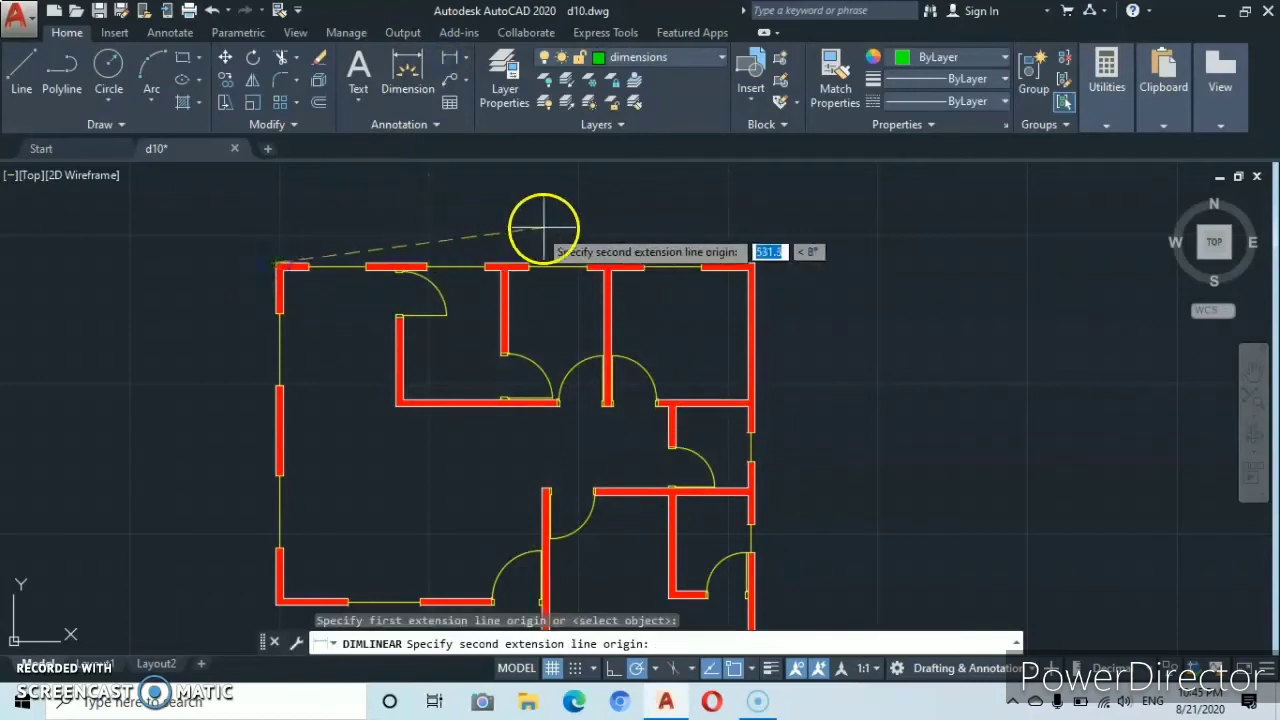
{"action": "left_click", "coordinate": [753, 264]}
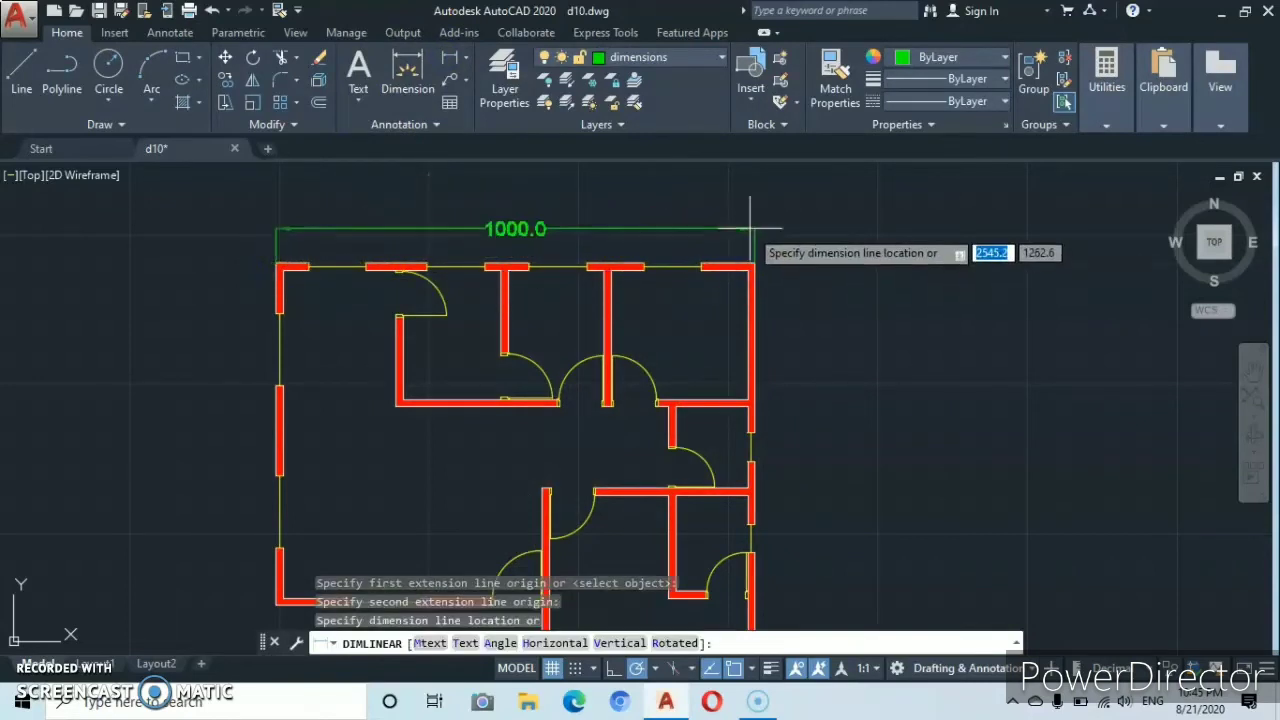
{"action": "left_click", "coordinate": [750, 228]}
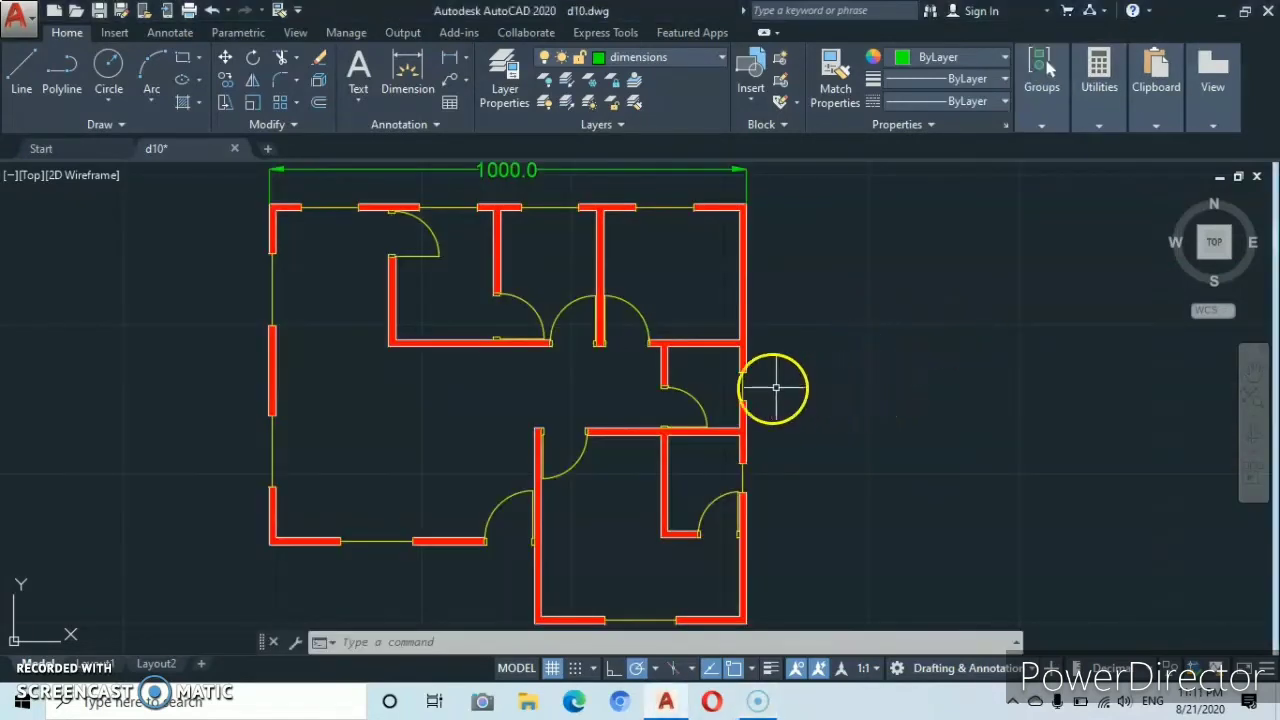
- Add a vertical linear dimension along the full height of the right outer wall, placed just outside the plan
{"action": "left_click", "coordinate": [449, 60]}
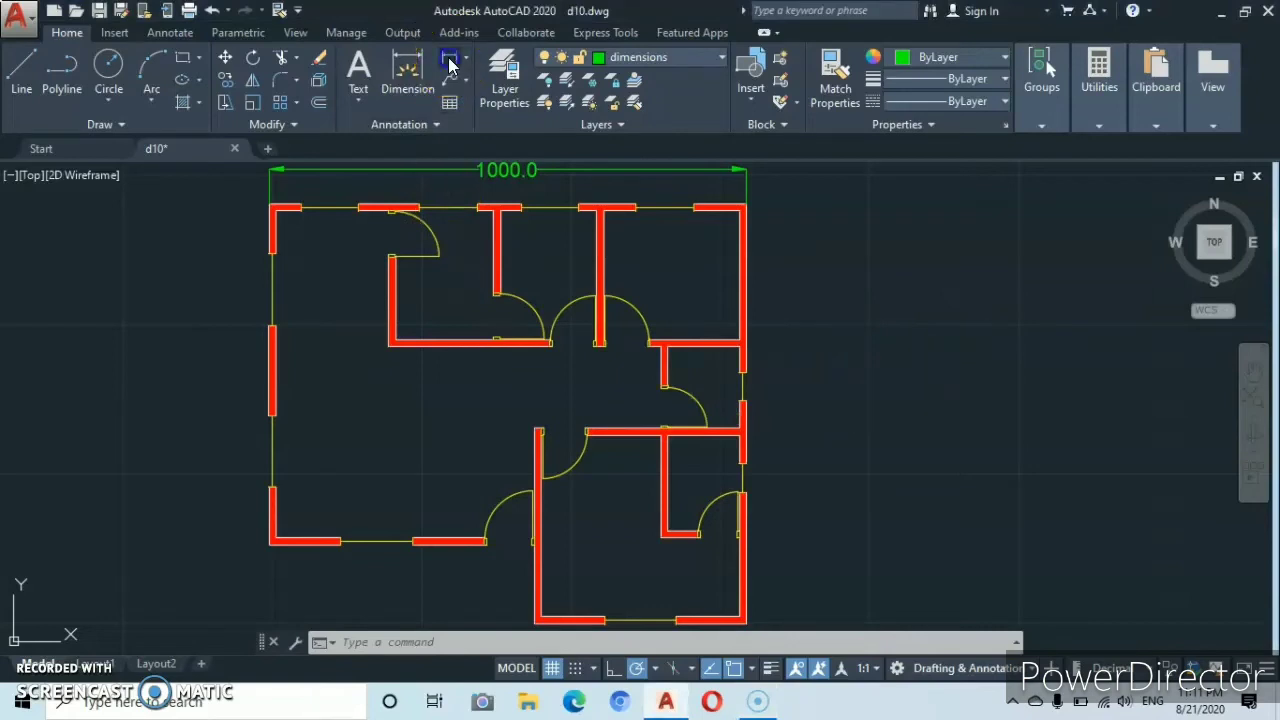
{"action": "left_click", "coordinate": [745, 205]}
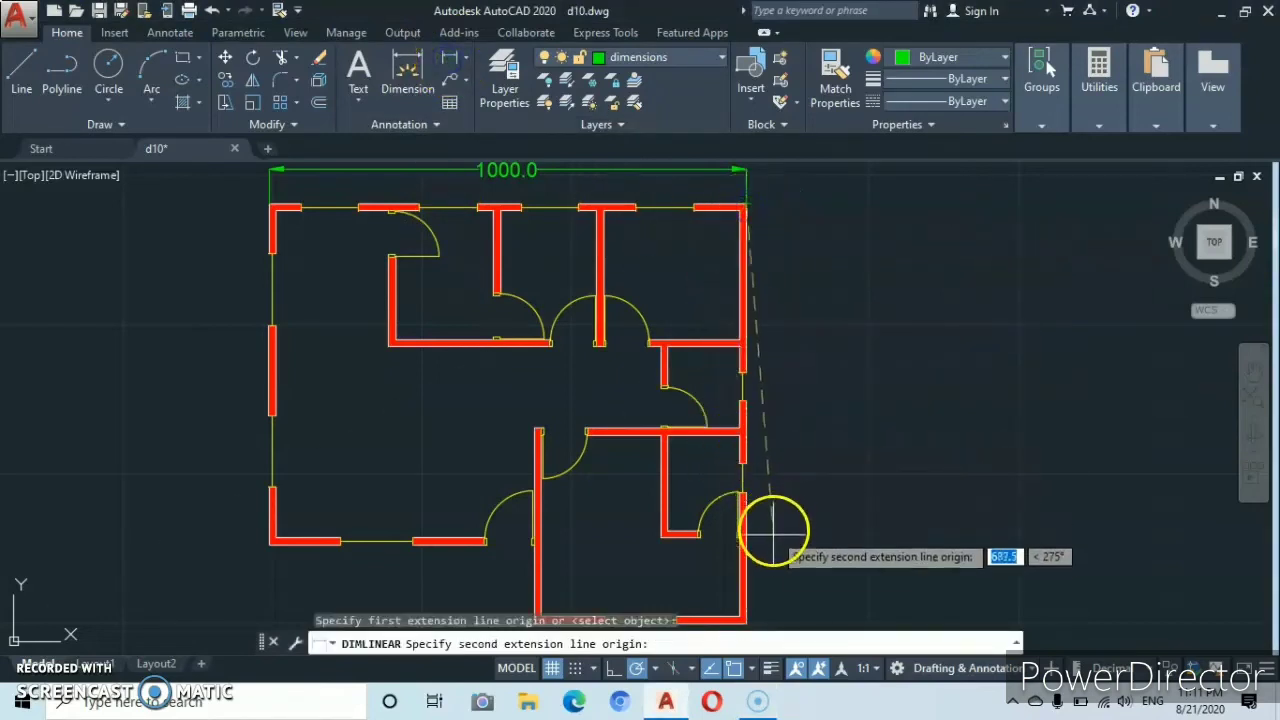
{"action": "left_click", "coordinate": [745, 621]}
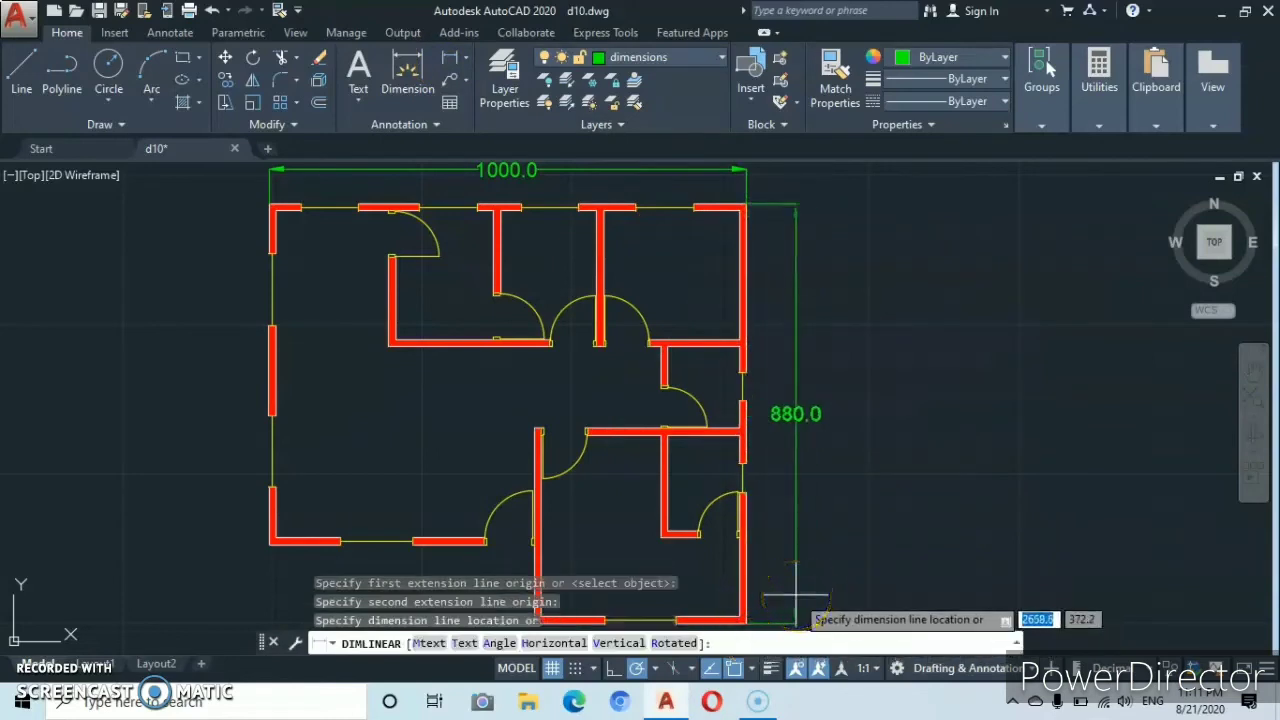
{"action": "left_click", "coordinate": [795, 593]}
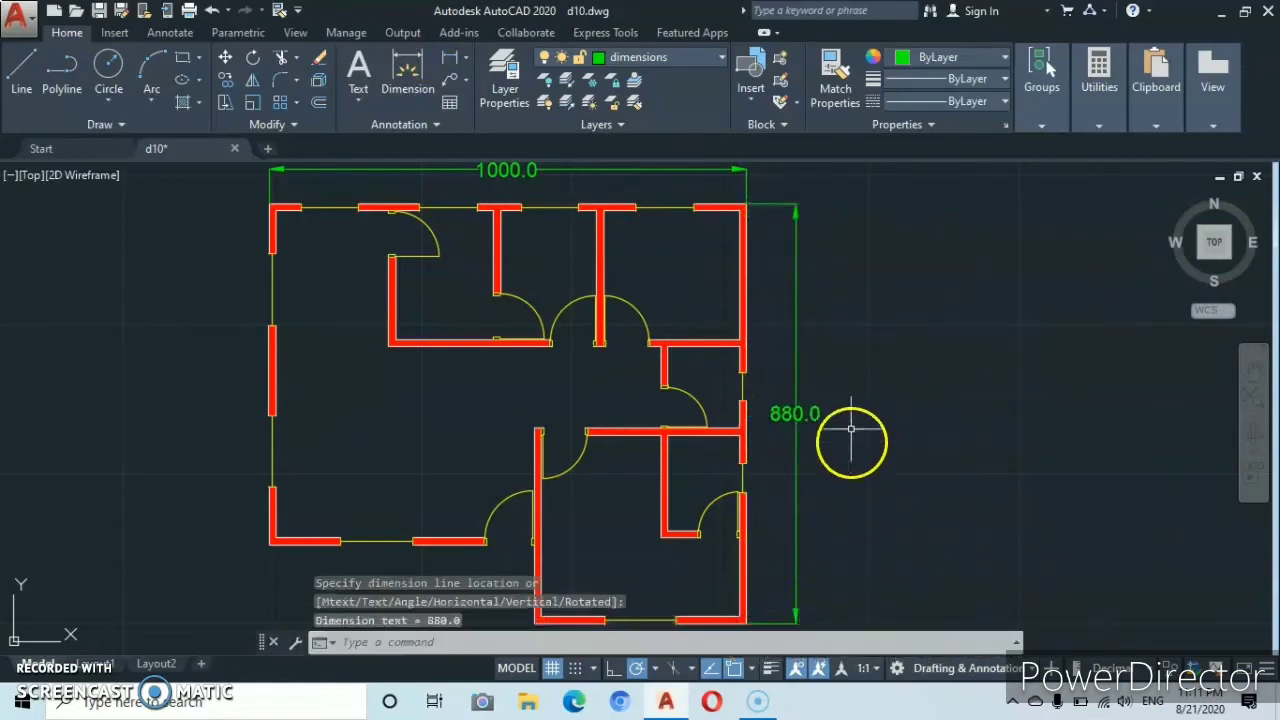
- Add a vertical linear dimension along the full height of the left outer wall, placed just outside the plan
{"action": "mouse_move", "coordinate": [764, 447]}
{"action": "middle_mouse_down"}
{"action": "mouse_move", "coordinate": [777, 403]}
{"action": "mouse_move", "coordinate": [797, 495]}
{"action": "mouse_move", "coordinate": [814, 463]}
{"action": "middle_mouse_up"}
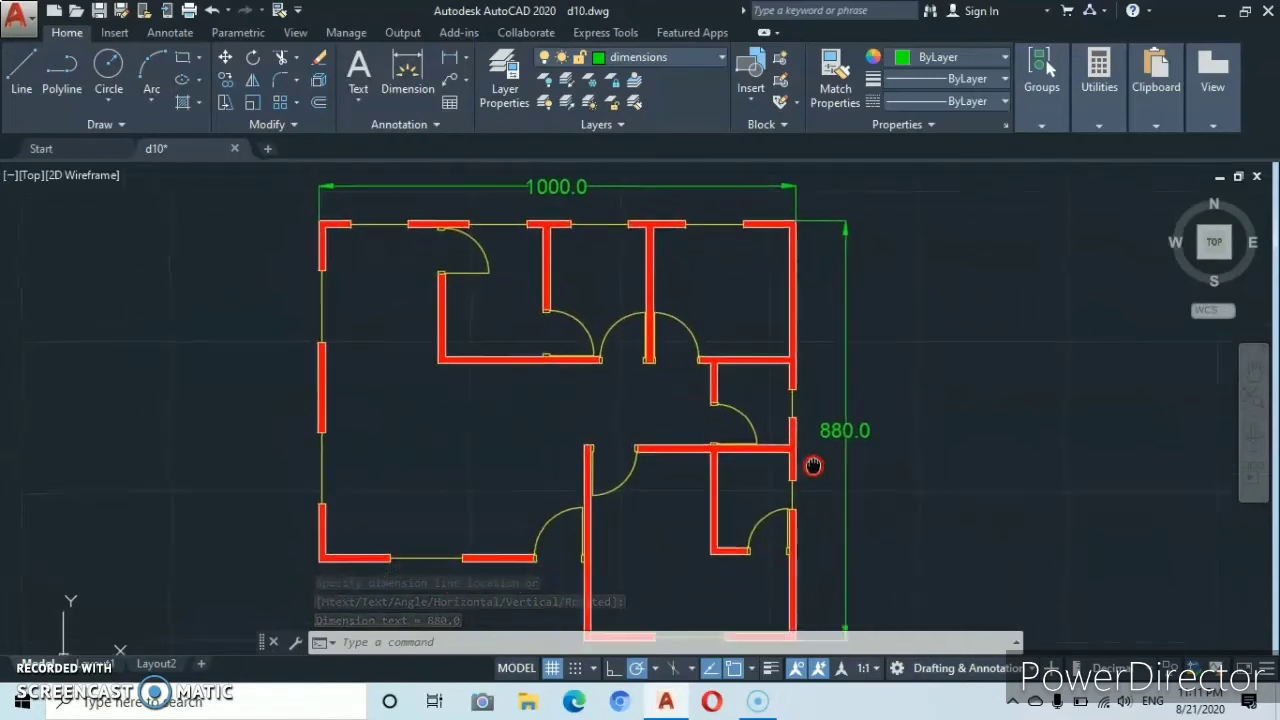
{"action": "left_click", "coordinate": [448, 56]}
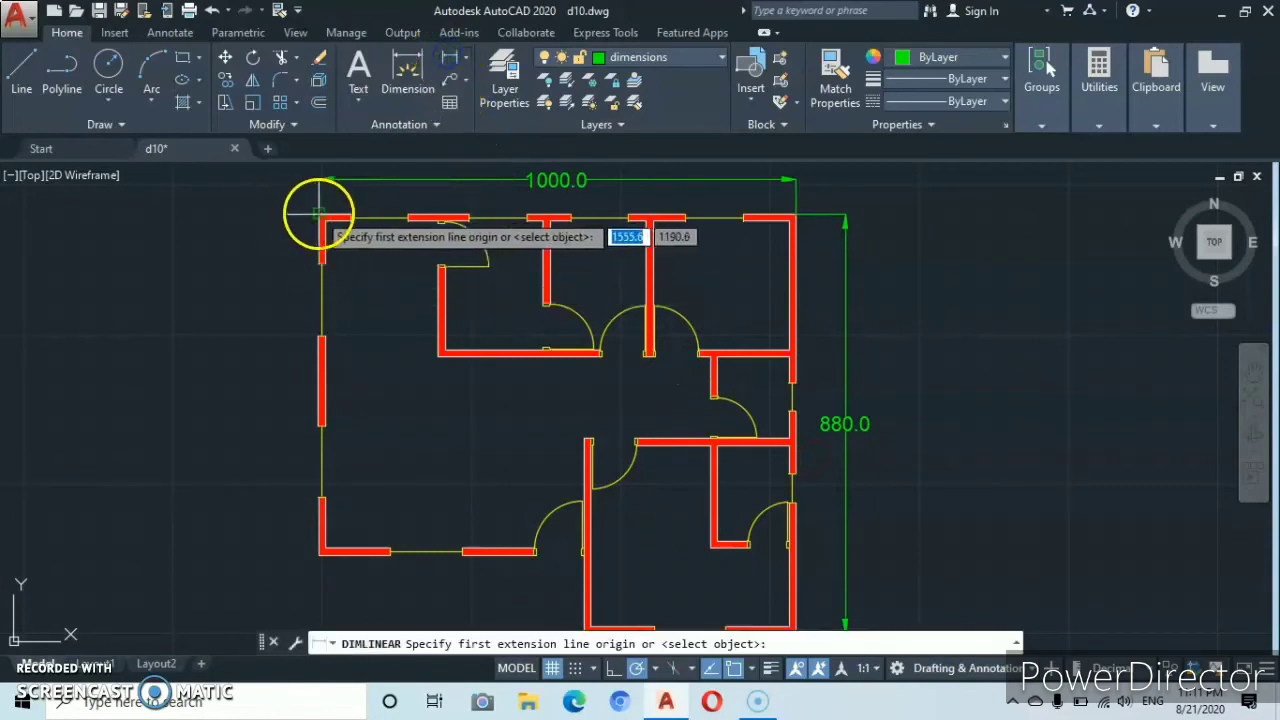
{"action": "left_click", "coordinate": [301, 208]}
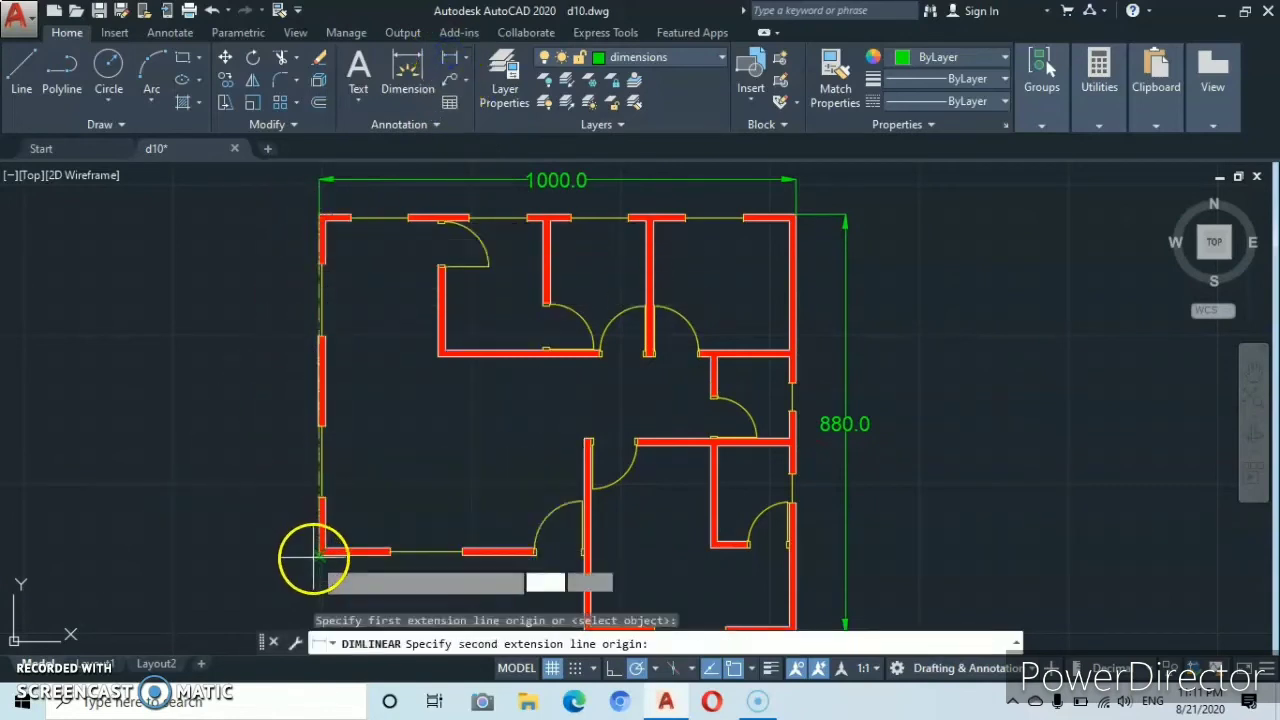
{"action": "left_click", "coordinate": [318, 555]}
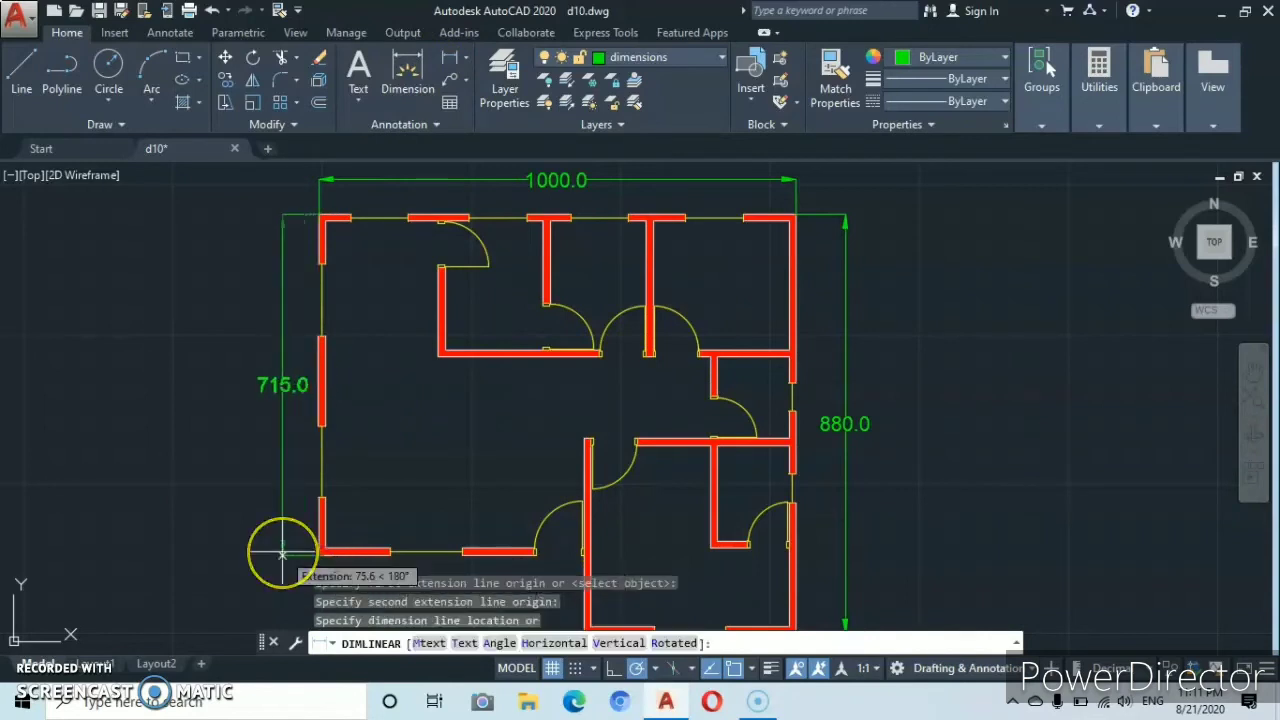
{"action": "left_click", "coordinate": [282, 552]}
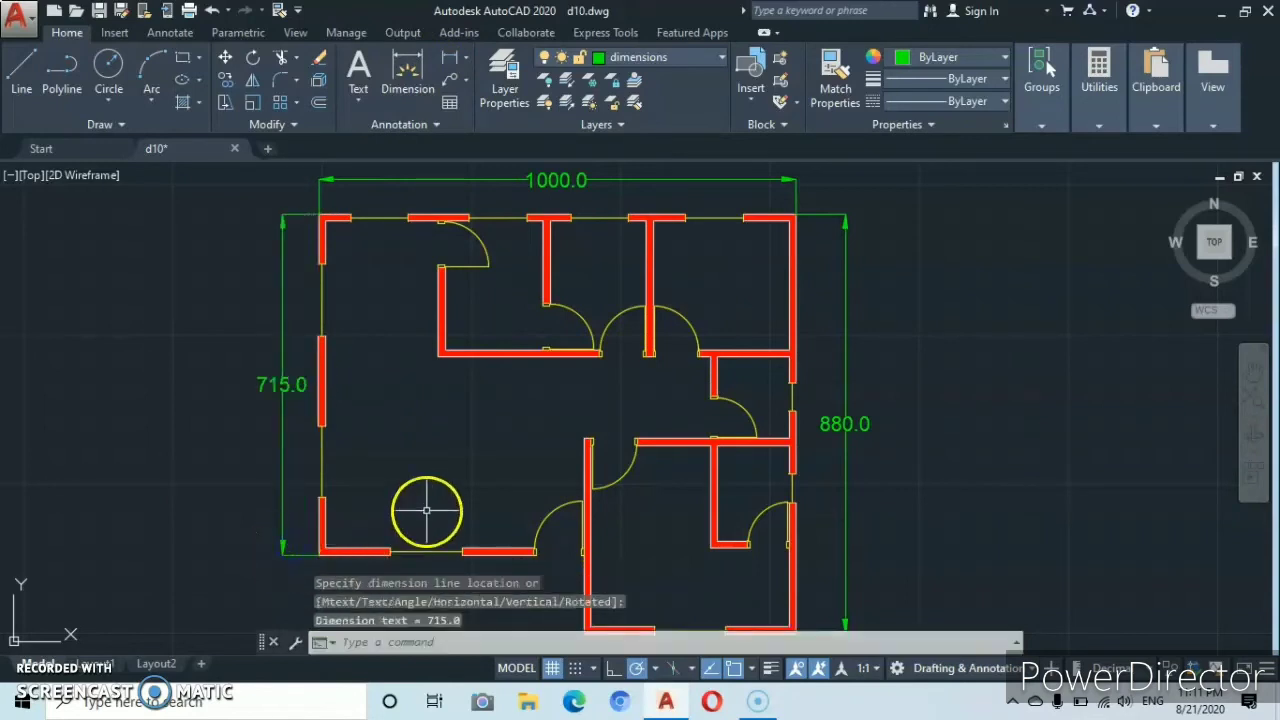
{"action": "scroll", "coordinate": [428, 509], "scroll_direction": "down", "scroll_amount": 2}
{"action": "middle_click_drag", "start_coordinate": [428, 509], "coordinate": [400, 396]}
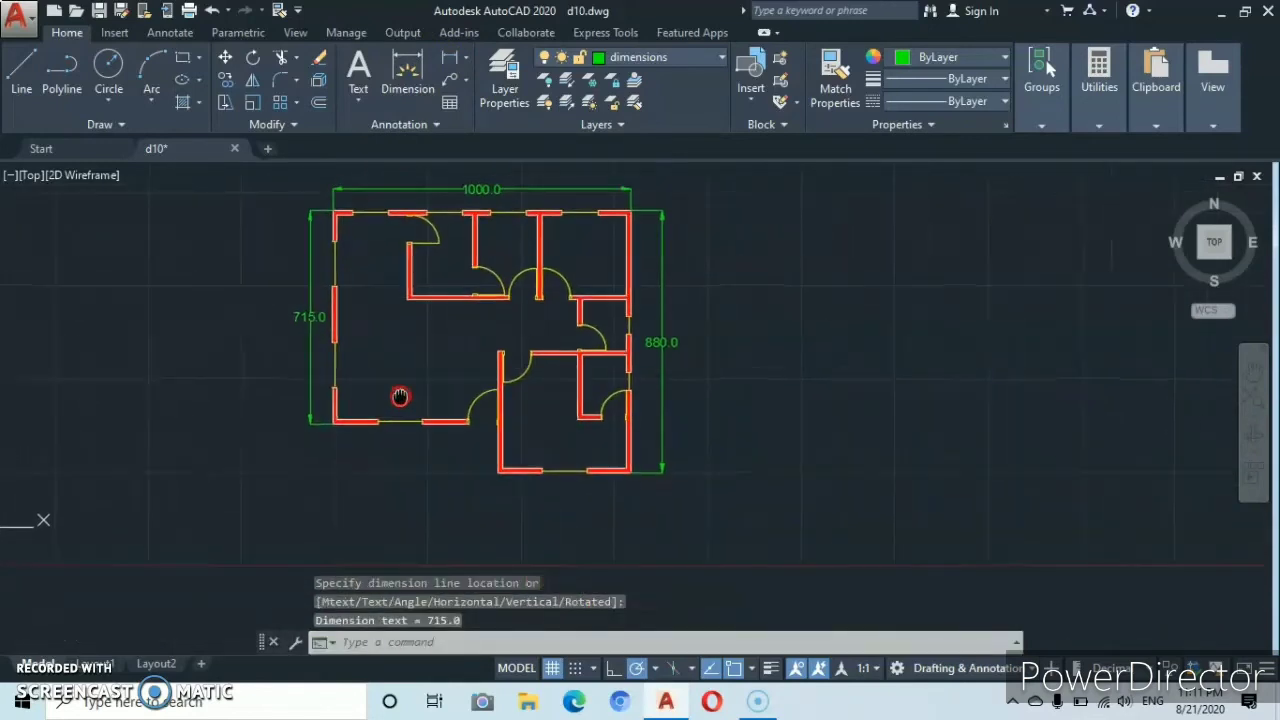
{"action": "scroll", "coordinate": [421, 391], "scroll_direction": "up", "scroll_amount": 2}
{"action": "scroll", "coordinate": [421, 385], "scroll_direction": "down", "scroll_amount": 2}
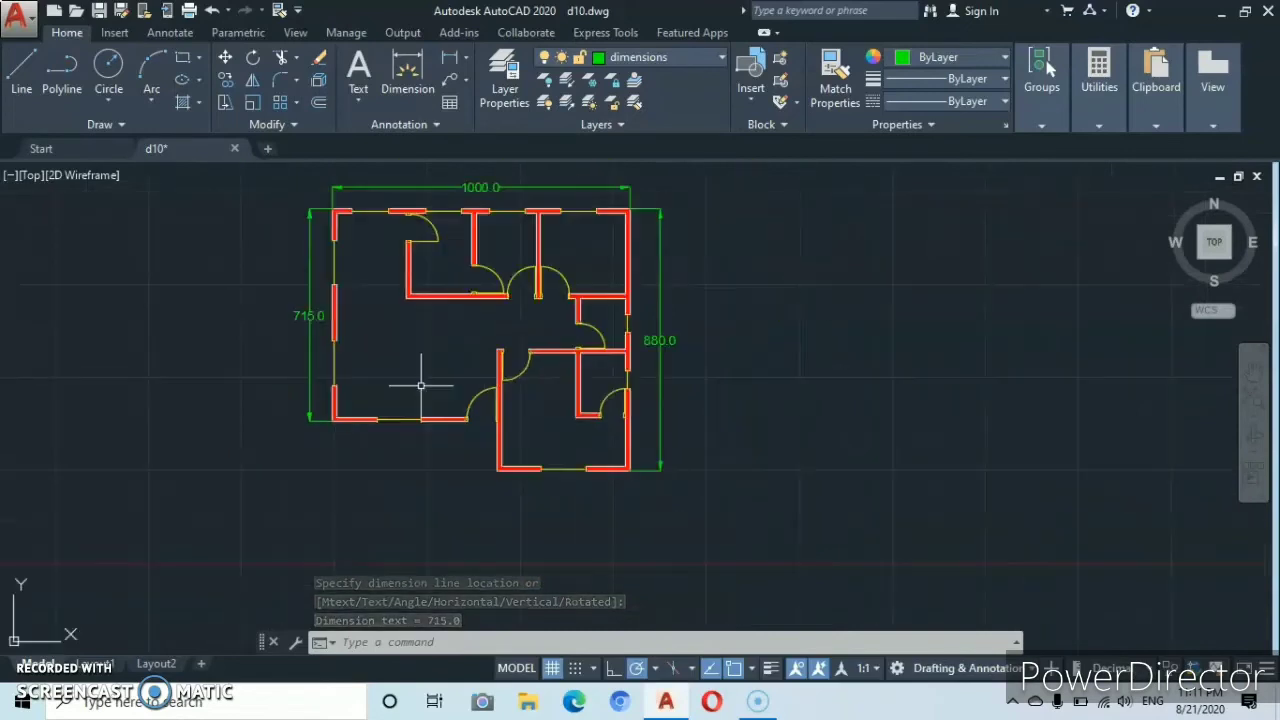
{"action": "middle_click_drag", "start_coordinate": [424, 377], "coordinate": [402, 434]}
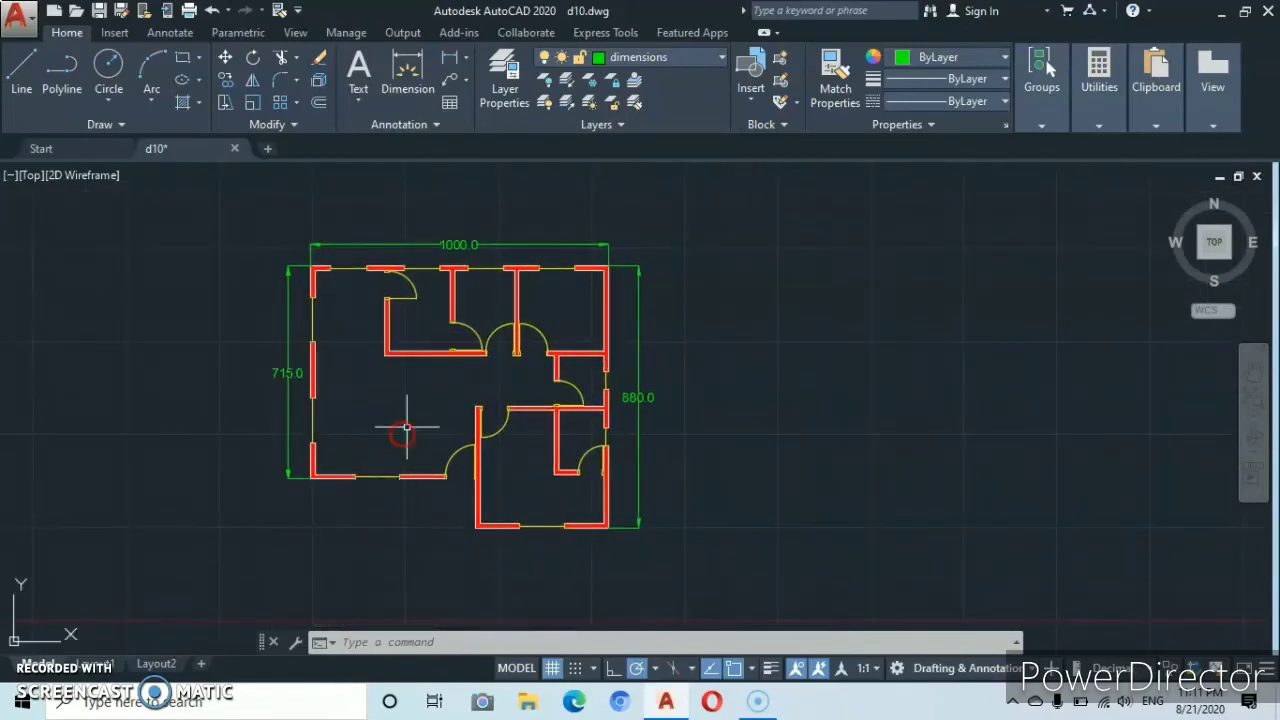
- Make the blocks layer the current layer for the furniture and fixtures
{"action": "scroll", "coordinate": [412, 412], "scroll_direction": "up", "scroll_amount": 4}
{"action": "scroll", "coordinate": [434, 403], "scroll_direction": "down", "scroll_amount": 4}
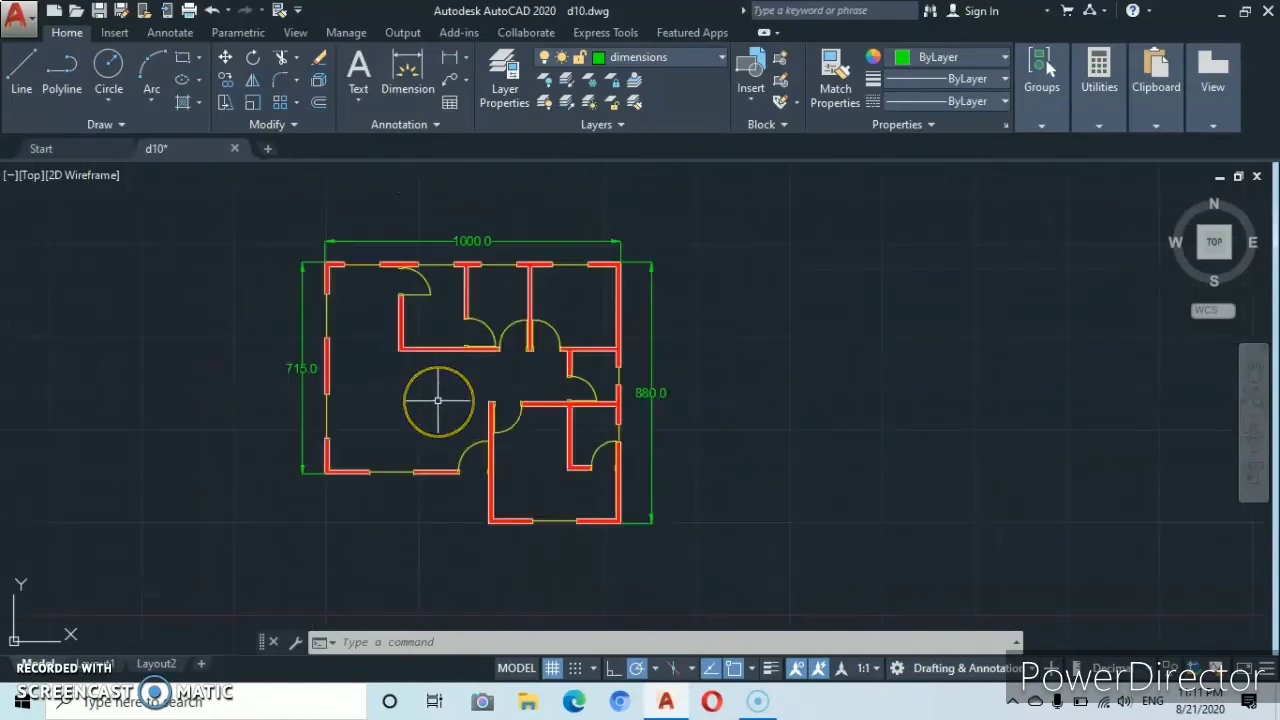
{"action": "scroll", "coordinate": [436, 402], "scroll_direction": "up", "scroll_amount": 2}
{"action": "mouse_move", "coordinate": [438, 400]}
{"action": "middle_mouse_down"}
{"action": "mouse_move", "coordinate": [423, 457]}
{"action": "mouse_move", "coordinate": [444, 424]}
{"action": "middle_mouse_up"}
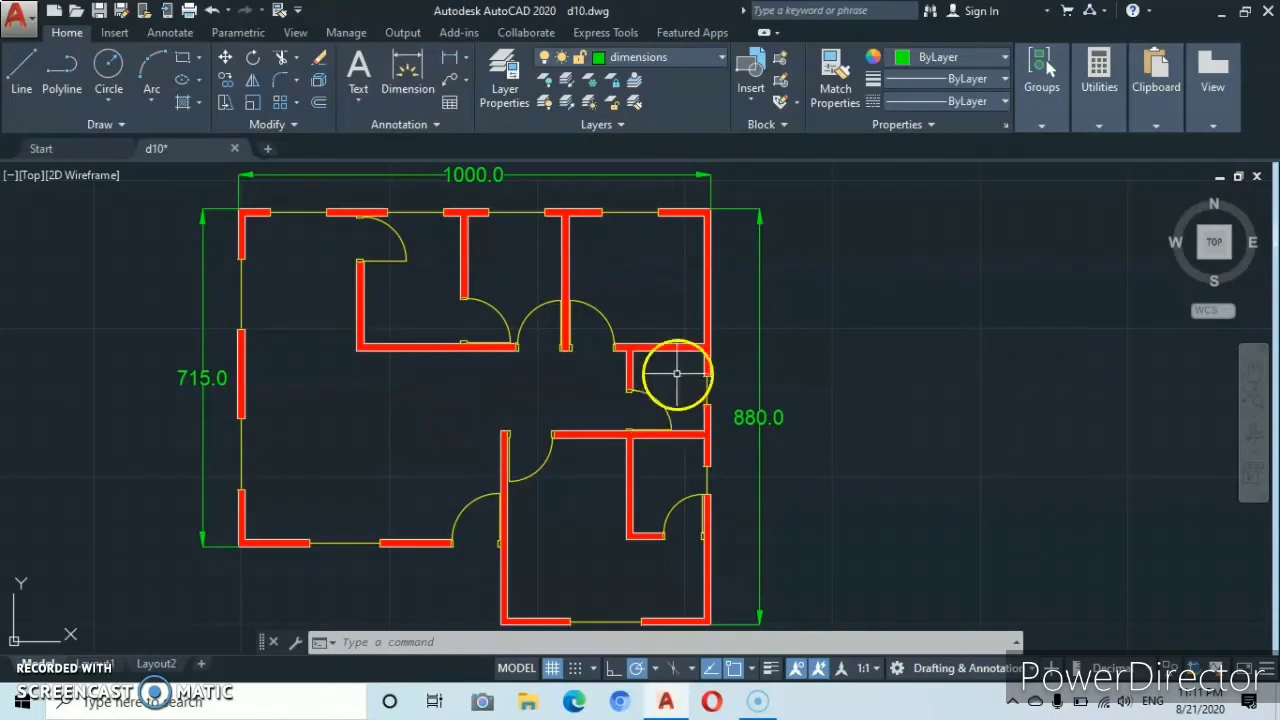
{"action": "left_click", "coordinate": [723, 56]}
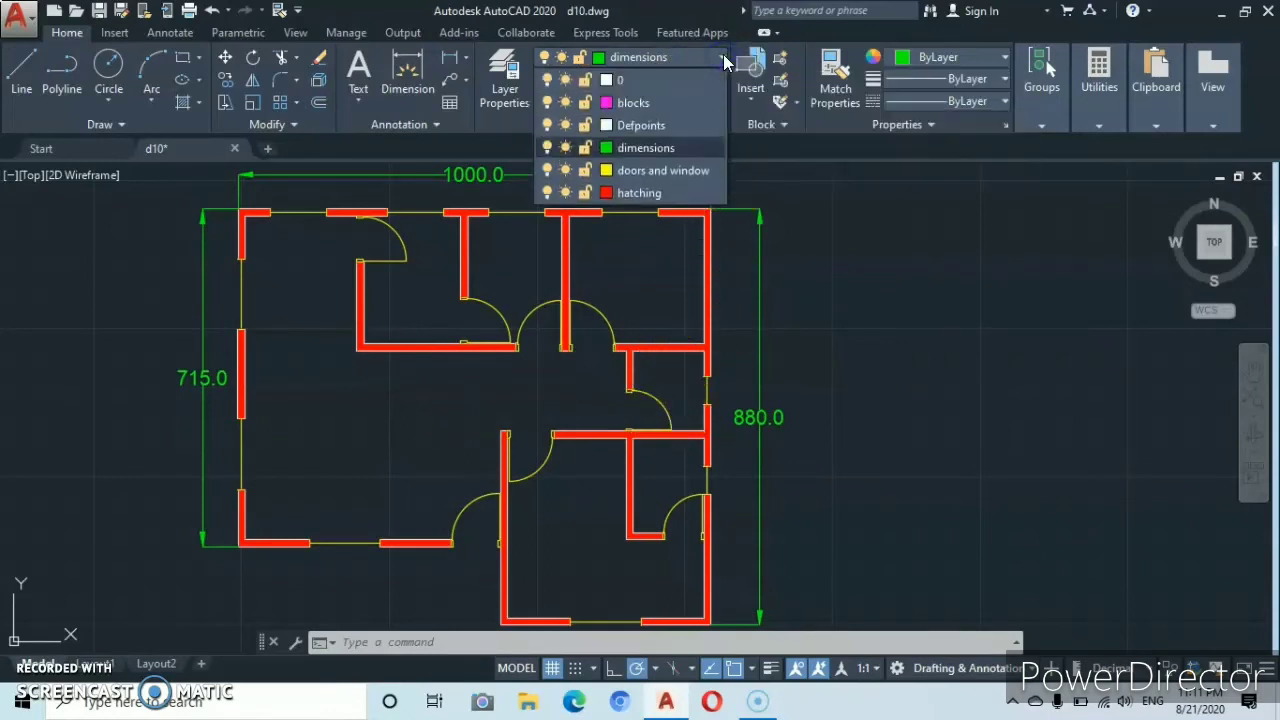
{"action": "left_click", "coordinate": [639, 101]}
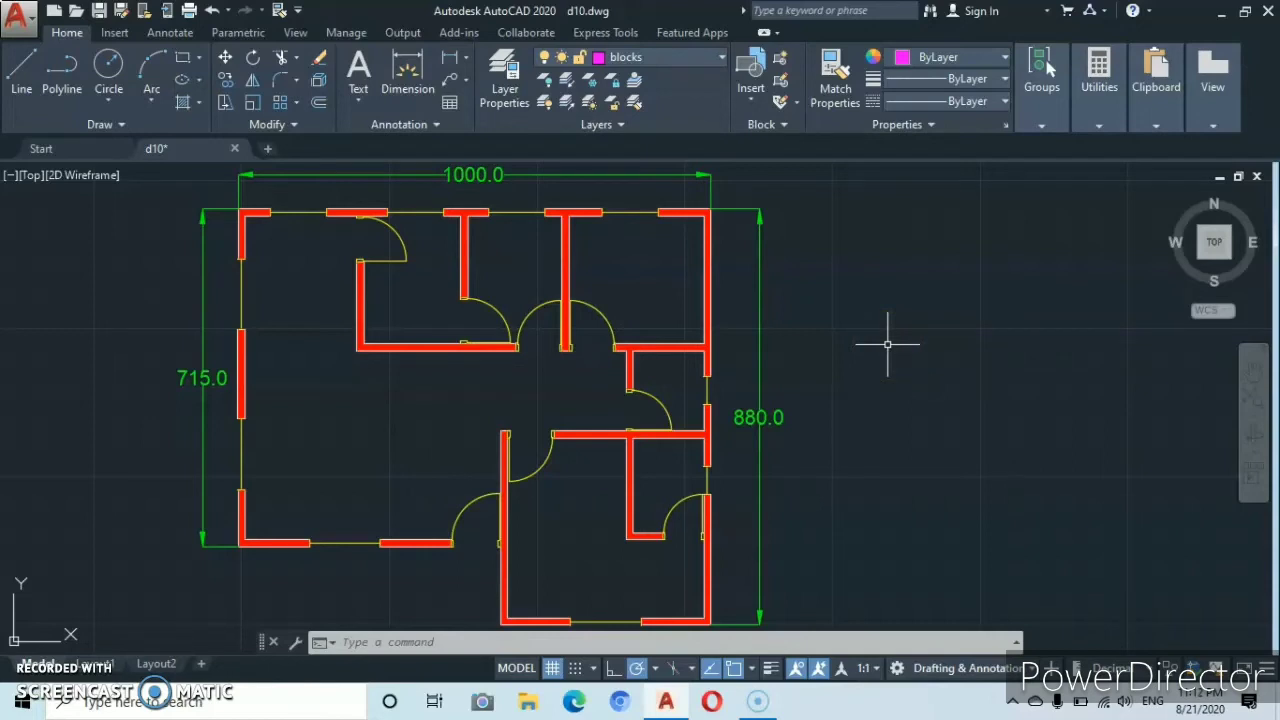
- Open DesignCenter and browse through the en-us and DesignCenter sample folders to the blocks of Kitchens.dwg
{"action": "key", "text": "ctrl+2"}
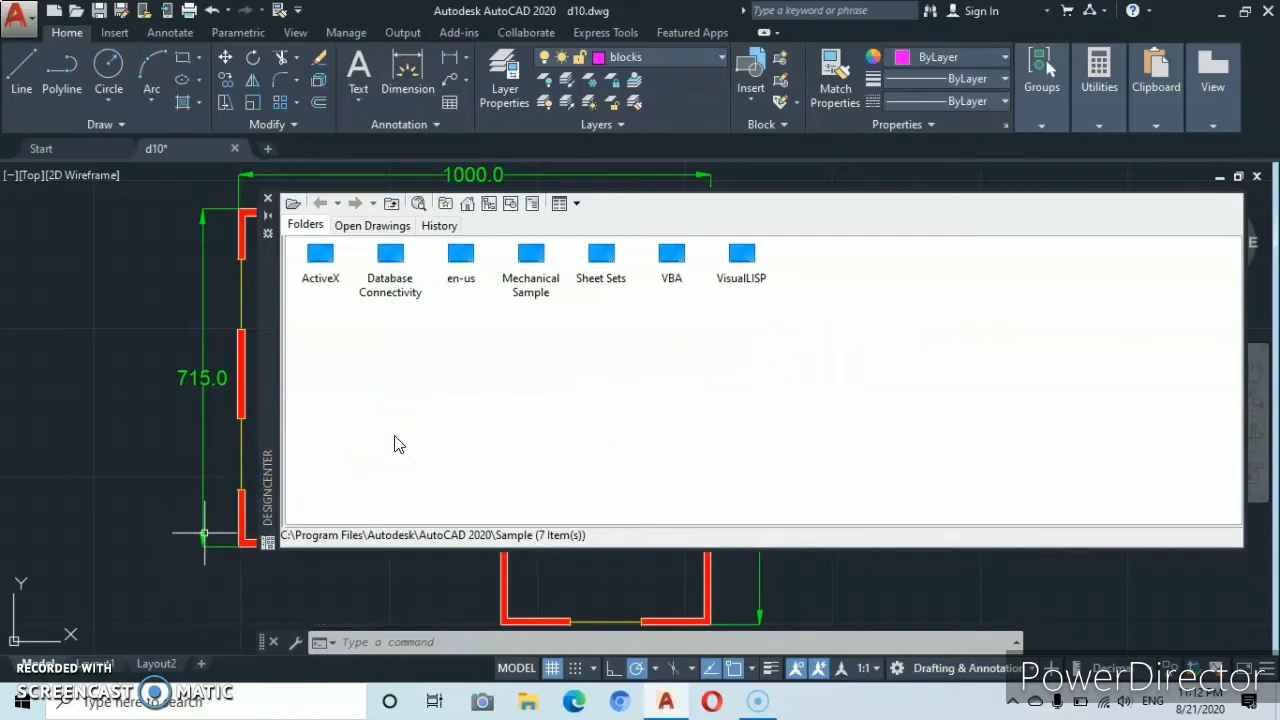
{"action": "double_click", "coordinate": [462, 254]}
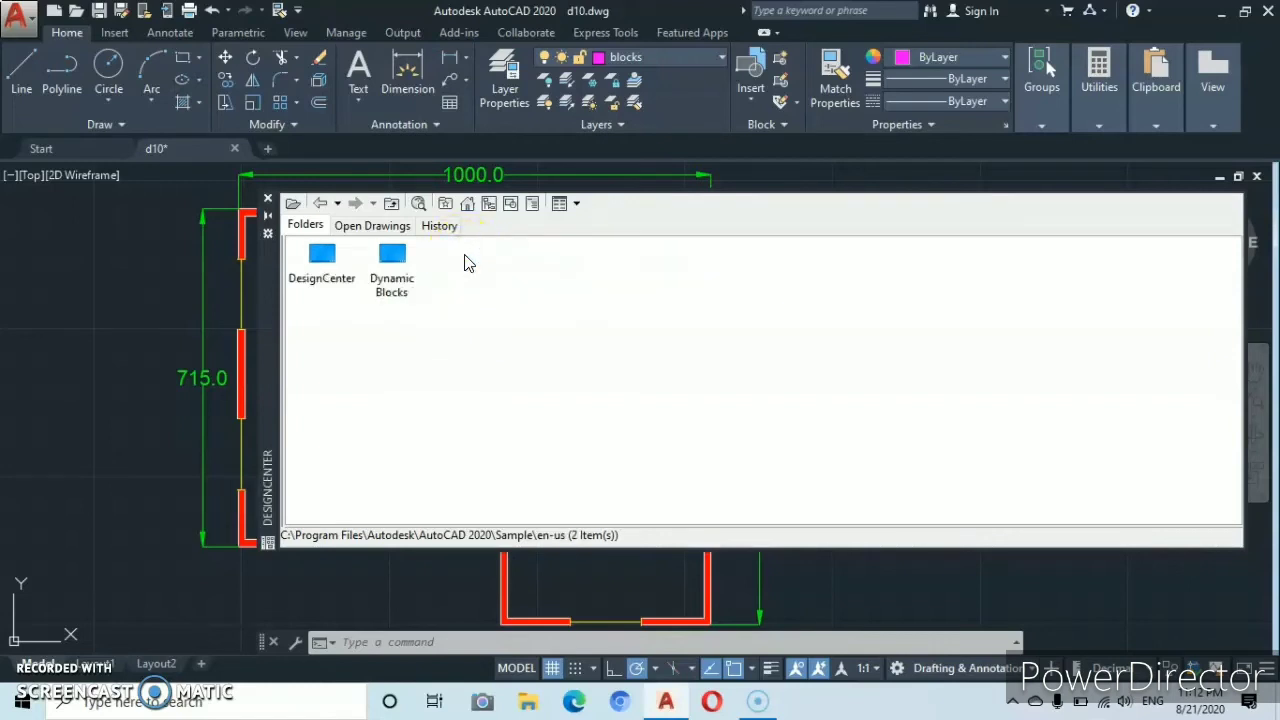
{"action": "left_click", "coordinate": [322, 258]}
{"action": "double_click", "coordinate": [322, 256]}
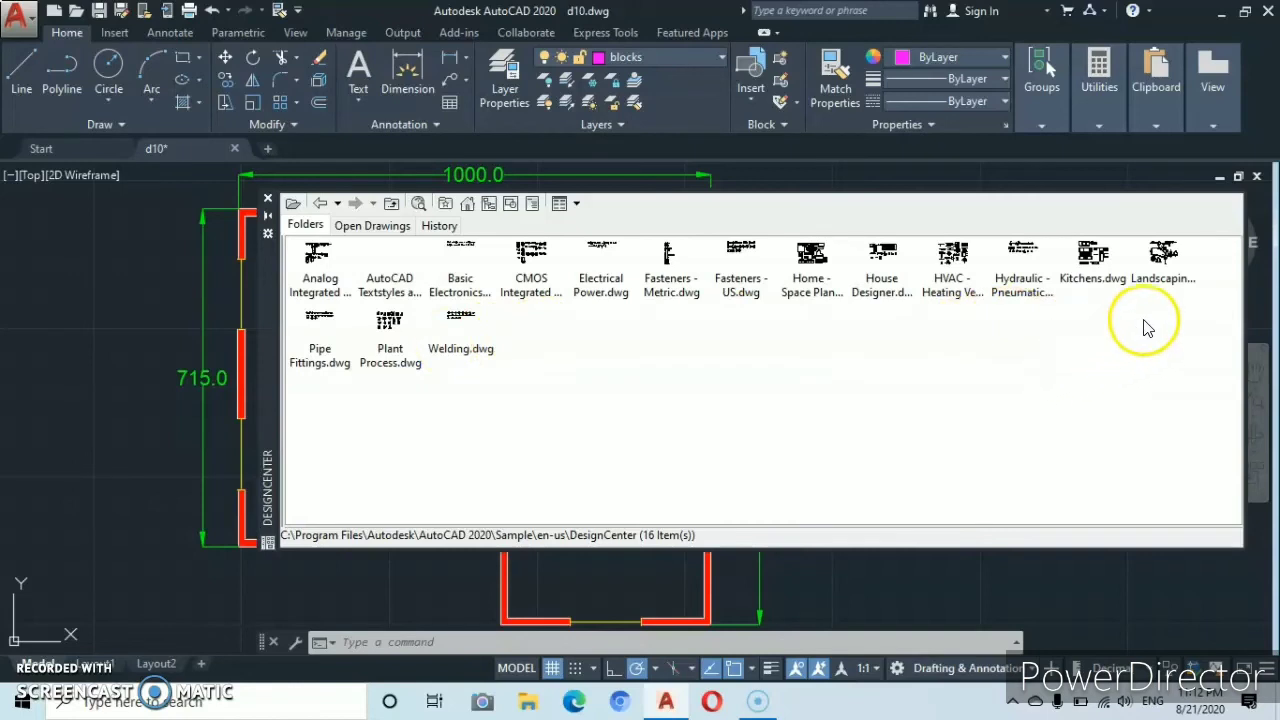
{"action": "left_click", "coordinate": [1090, 258]}
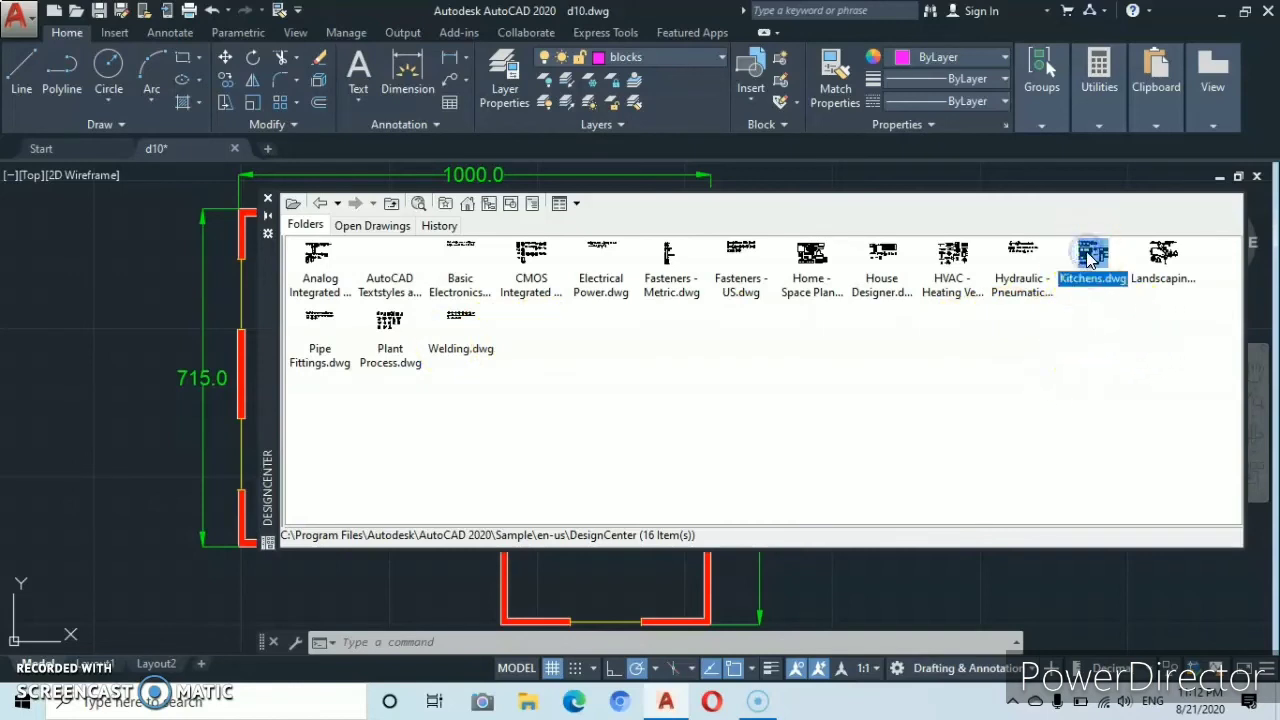
{"action": "double_click", "coordinate": [1090, 258]}
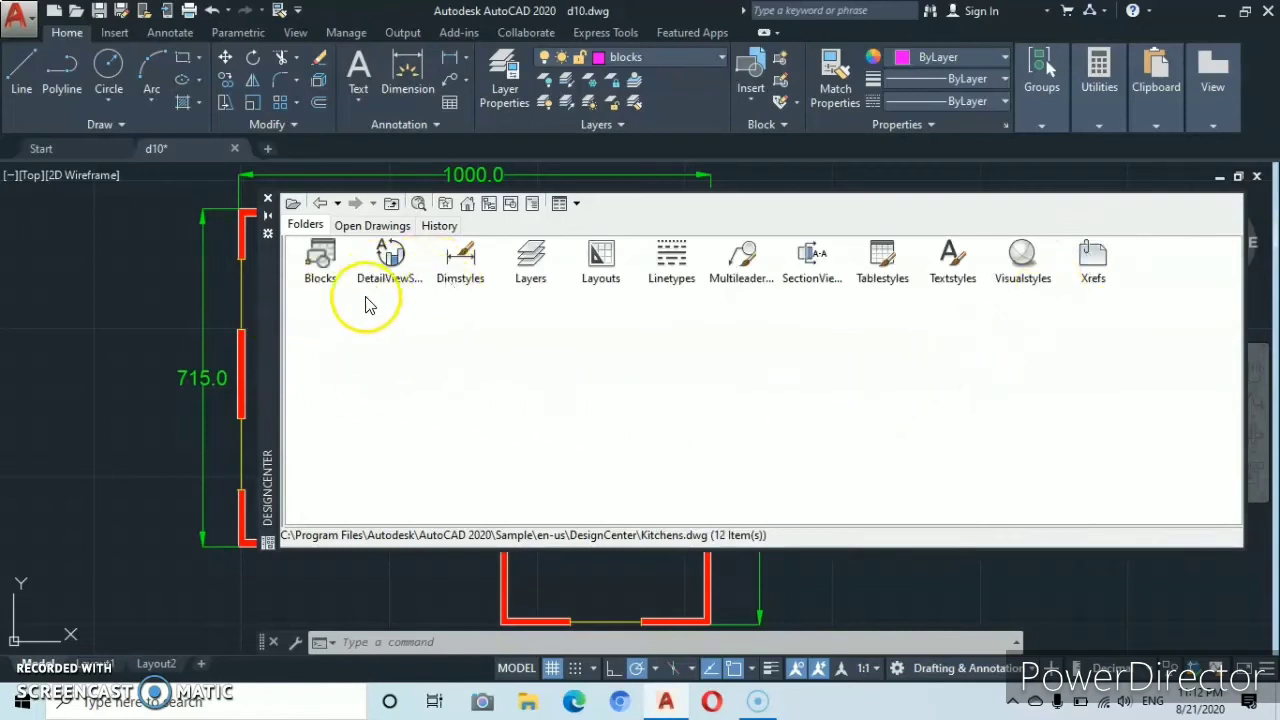
{"action": "left_click", "coordinate": [322, 262]}
{"action": "double_click", "coordinate": [322, 260]}
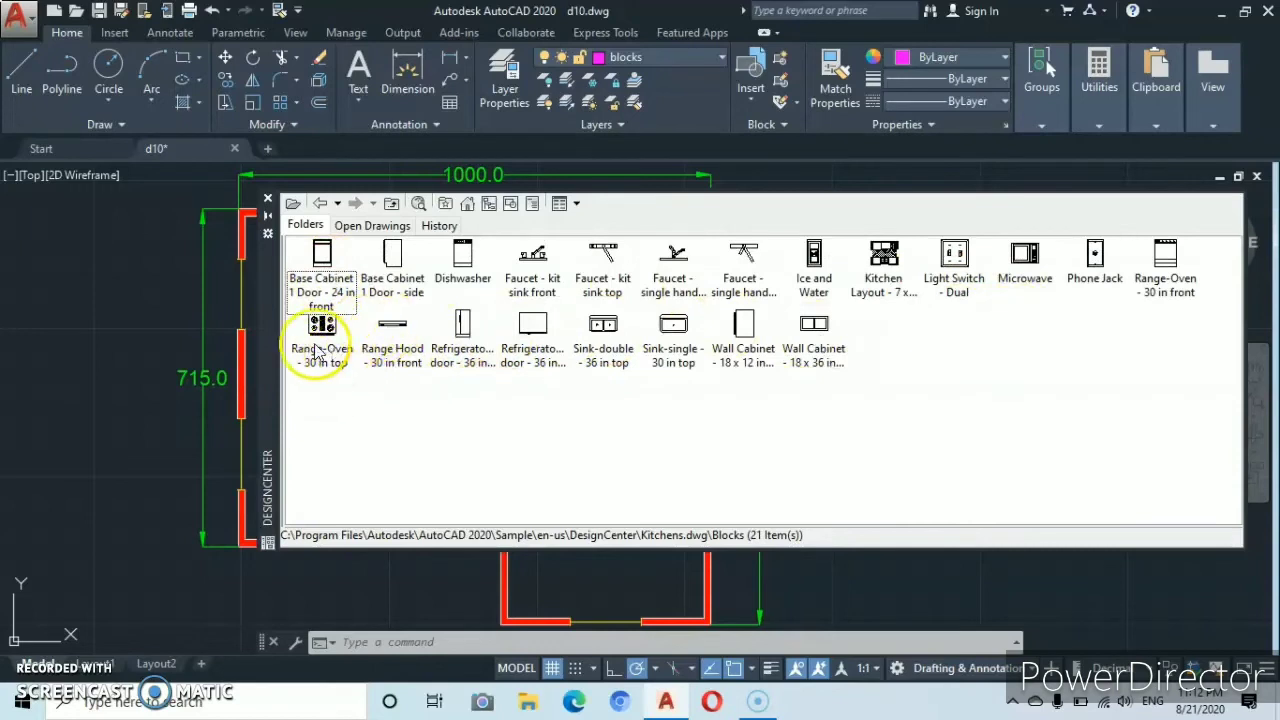
- Insert the Range-Oven - 30 in top block outside the plan's left side and the Sink-double - 36 in top block below it
{"action": "left_click", "coordinate": [136, 333]}
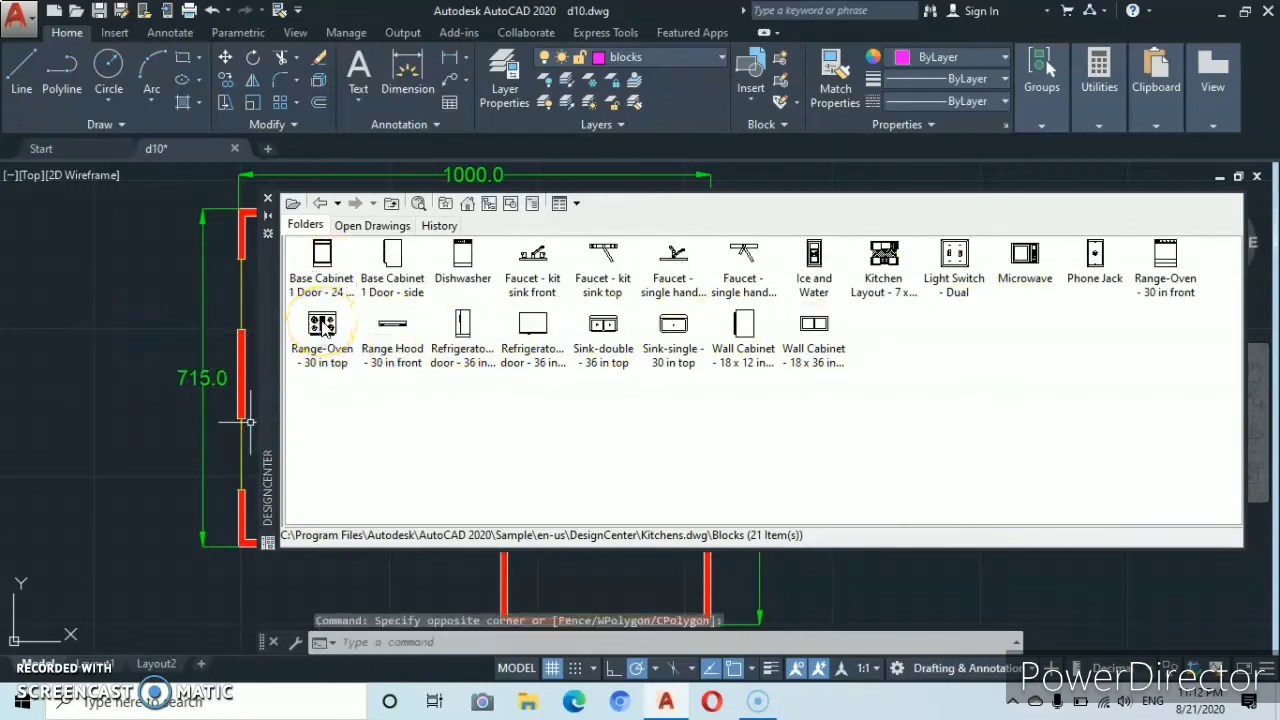
{"action": "left_click", "coordinate": [118, 310]}
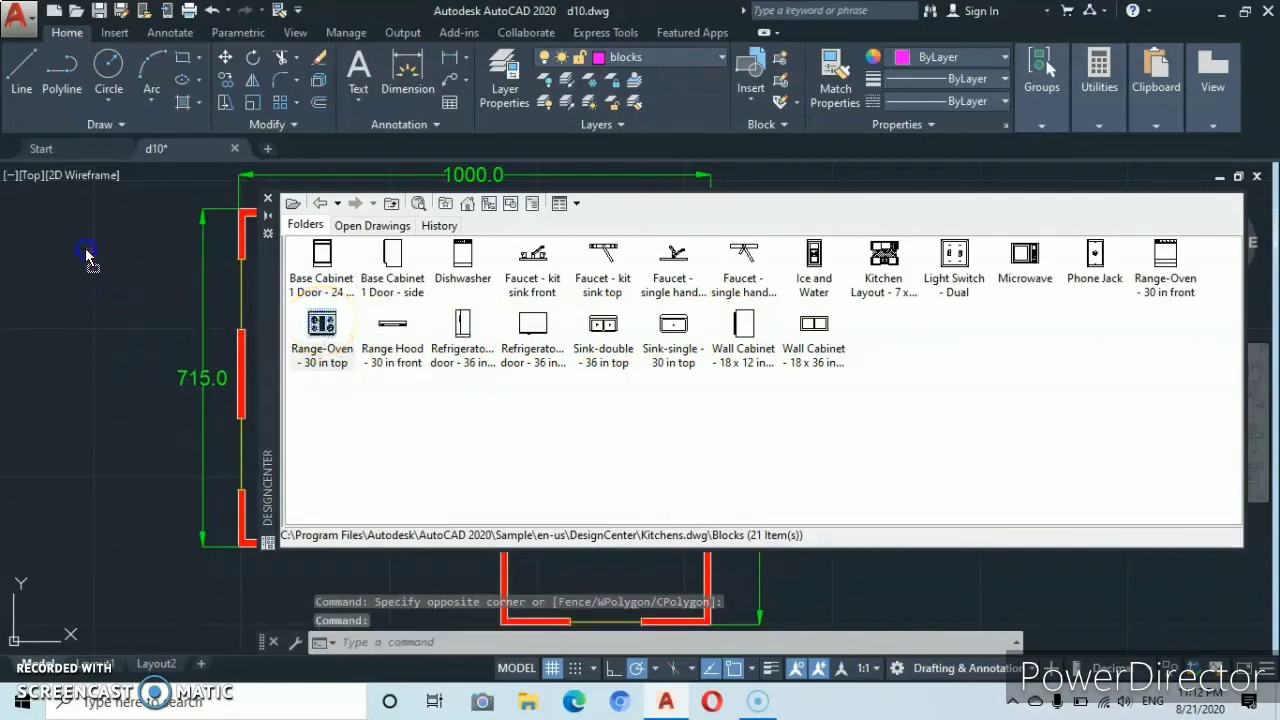
{"action": "left_click_drag", "start_coordinate": [86, 250], "coordinate": [86, 249]}
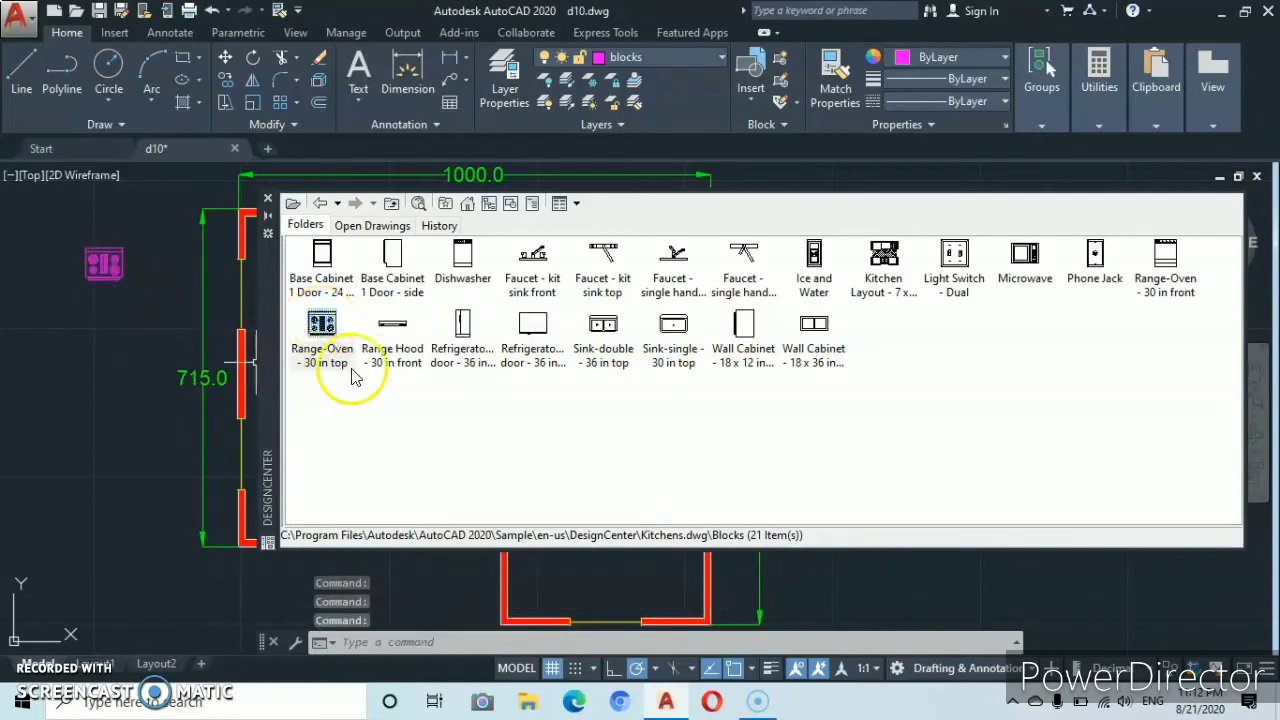
{"action": "left_click", "coordinate": [605, 340]}
{"action": "left_click_drag", "start_coordinate": [229, 329], "coordinate": [90, 319]}
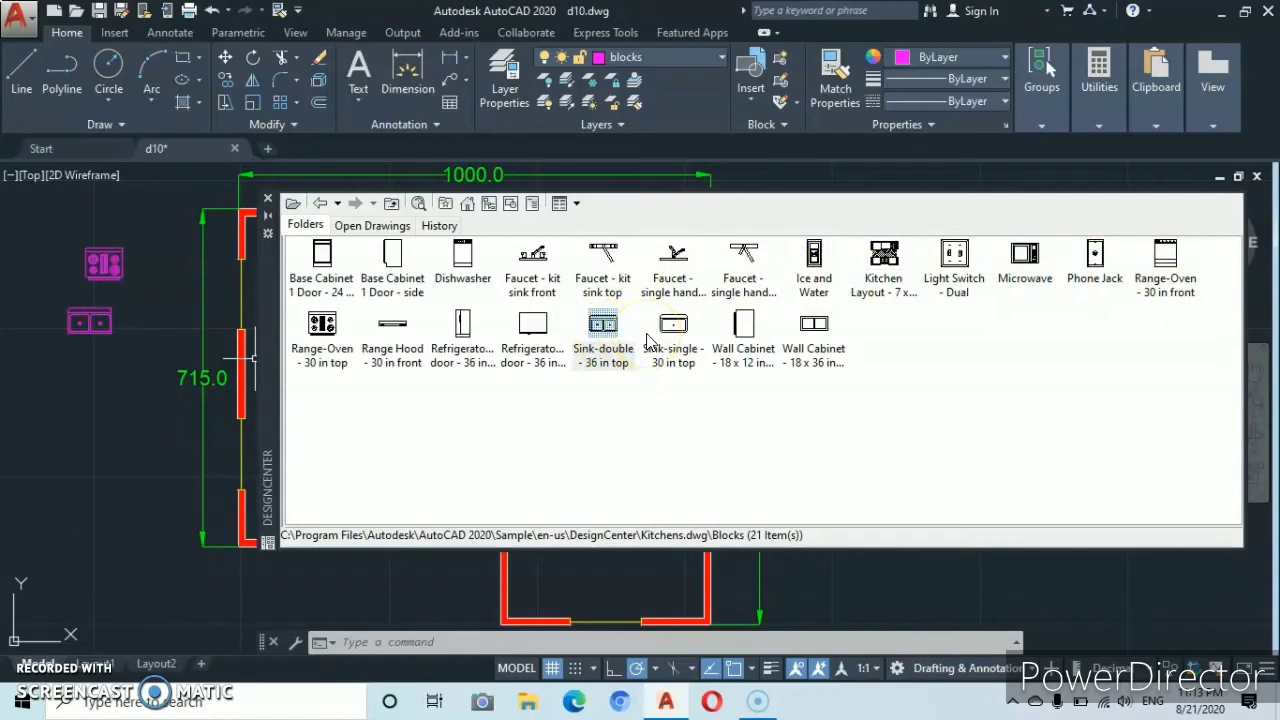
- Browse to the blocks of House Designer.dwg and insert the Sink - Oval top block just right of the range-oven
{"action": "left_click", "coordinate": [320, 204]}
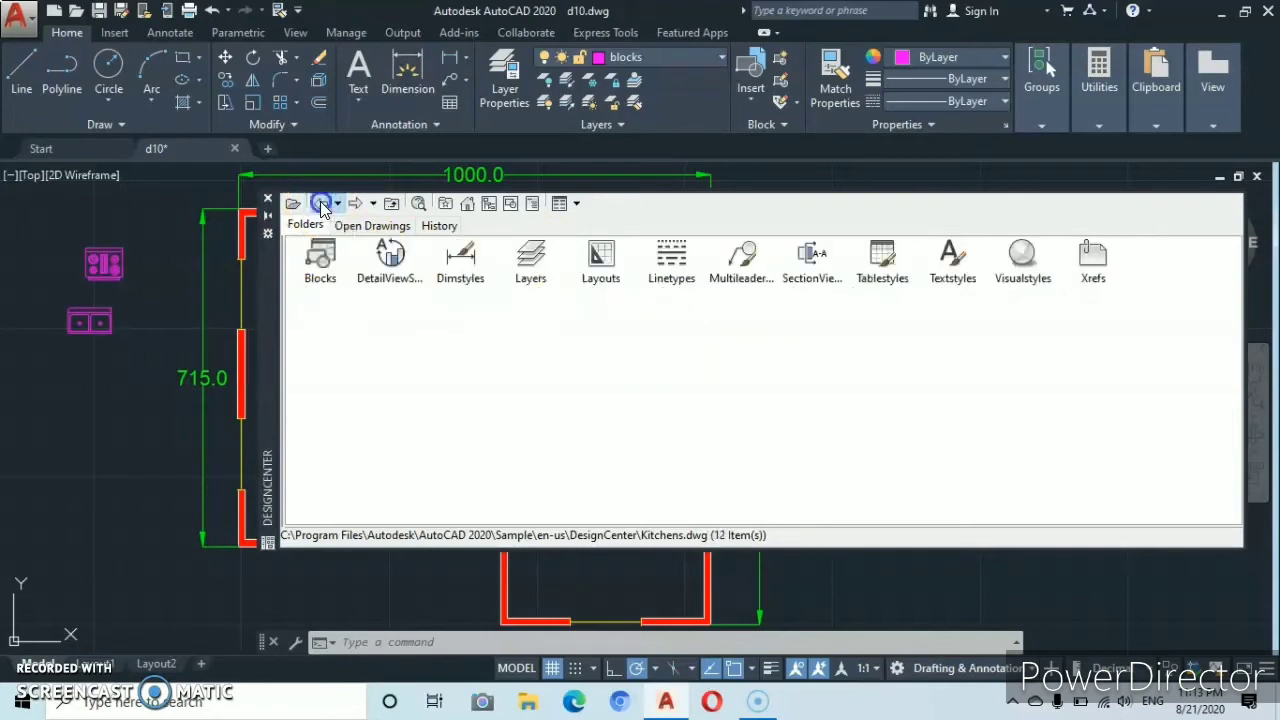
{"action": "left_click", "coordinate": [320, 204]}
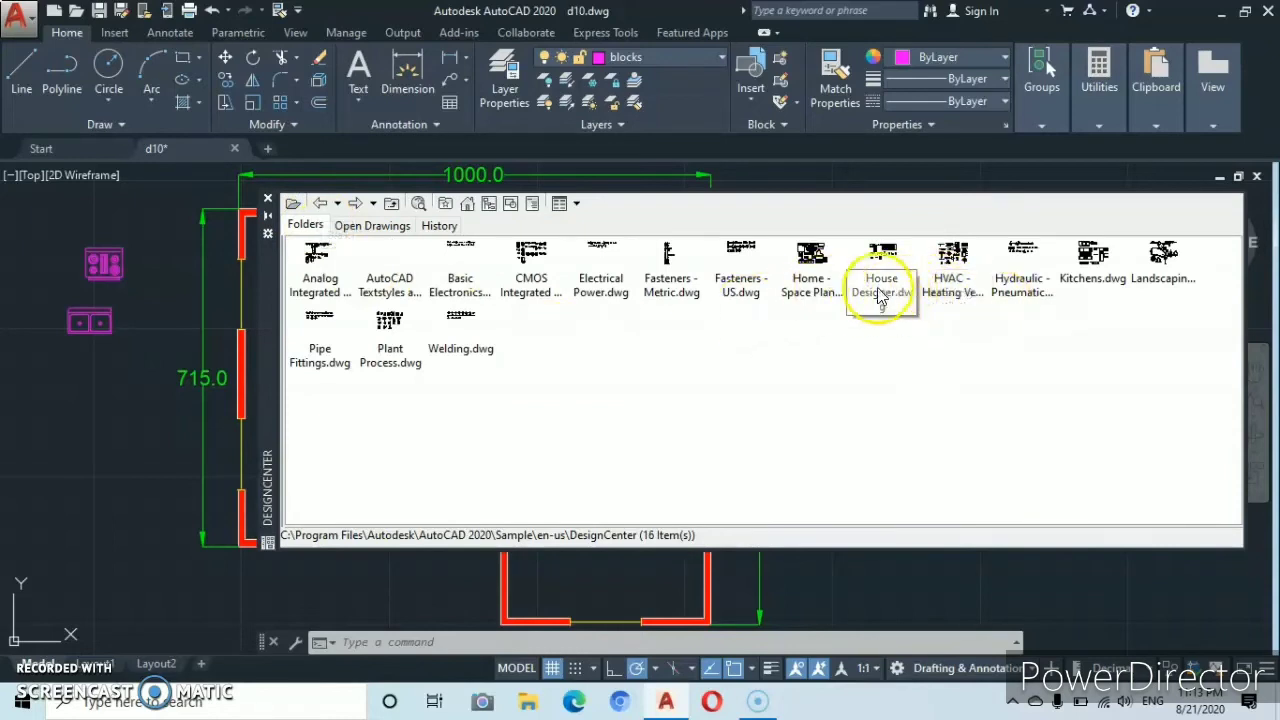
{"action": "double_click", "coordinate": [880, 268]}
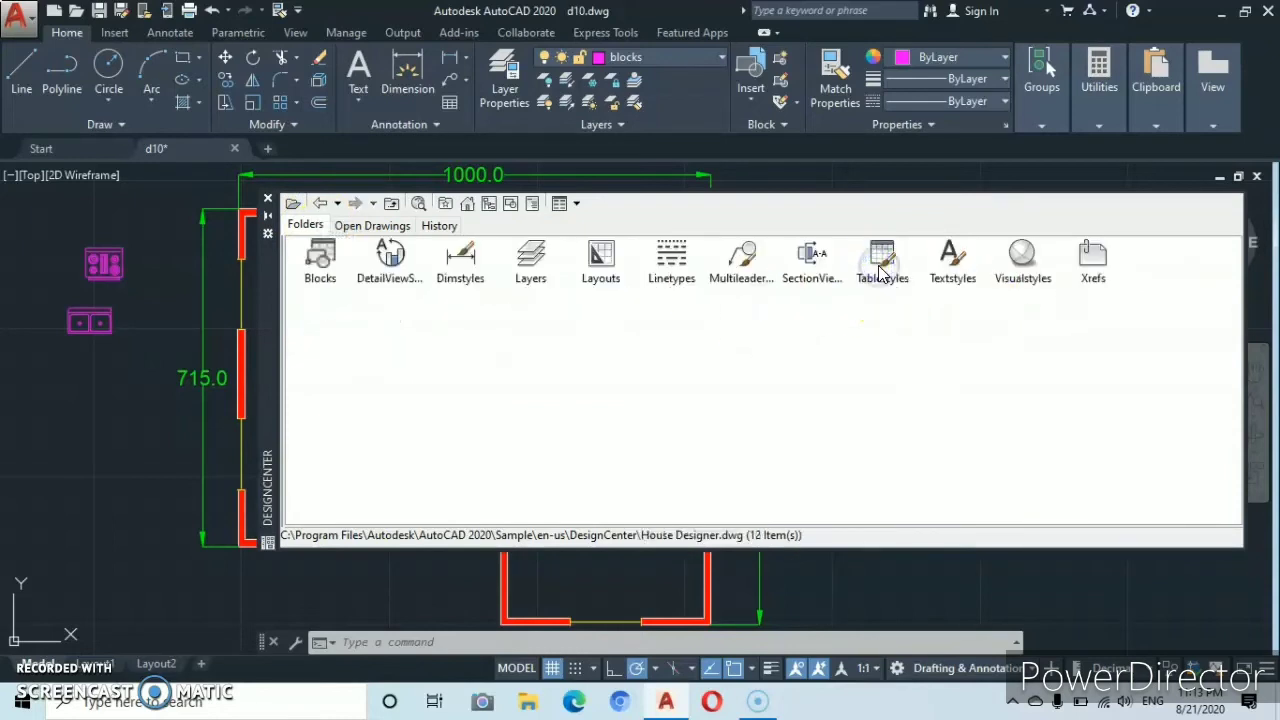
{"action": "double_click", "coordinate": [321, 262]}
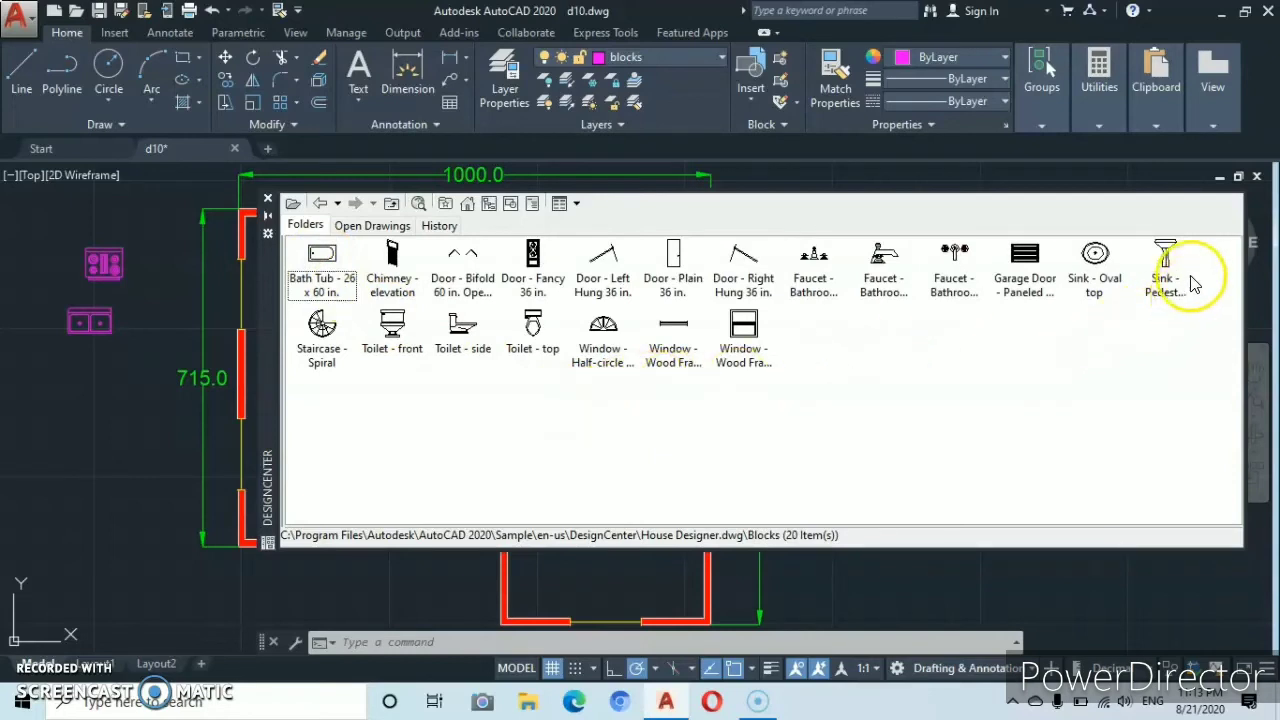
{"action": "left_click_drag", "start_coordinate": [1097, 255], "coordinate": [399, 373]}
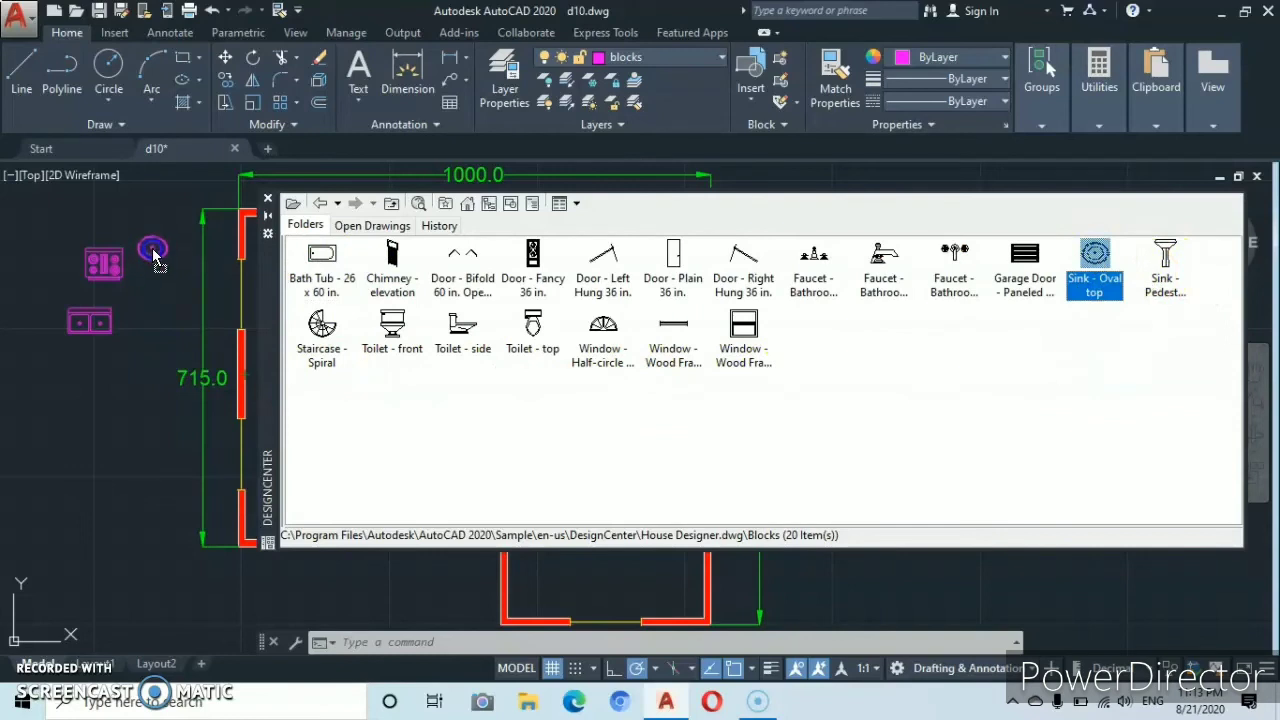
{"action": "left_click_drag", "start_coordinate": [155, 258], "coordinate": [154, 252]}
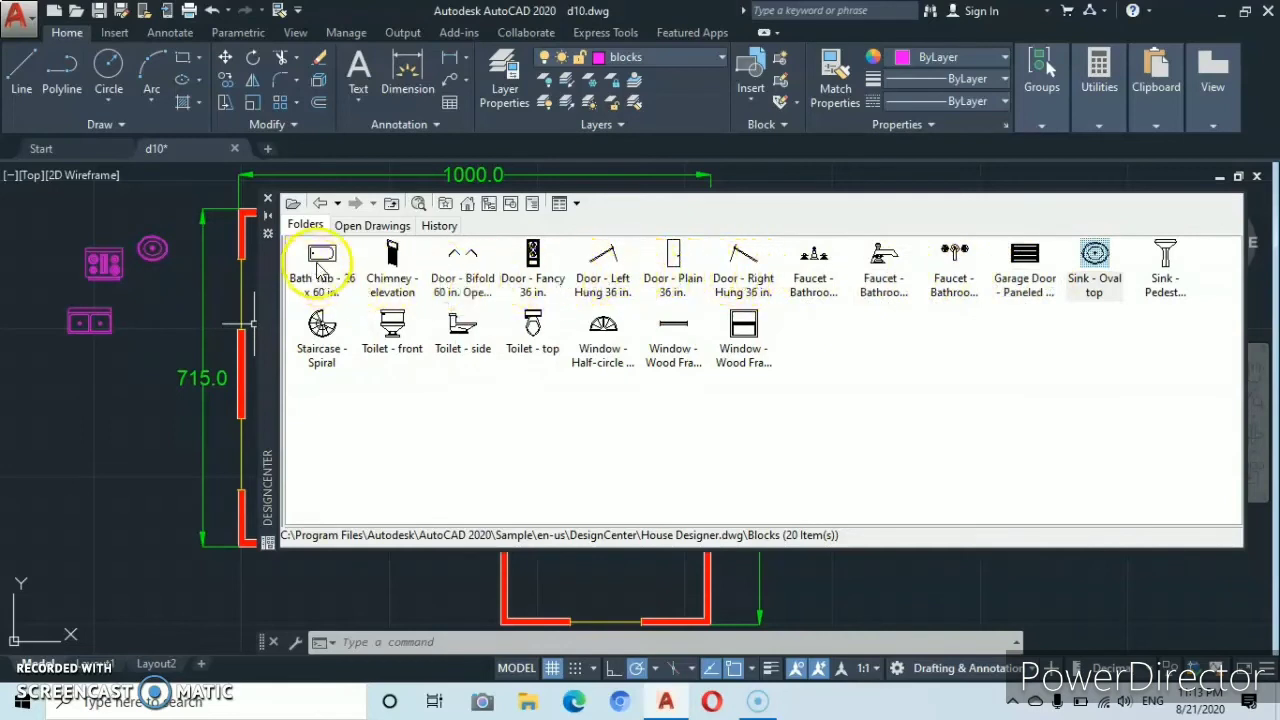
- Insert the Bath Tub - 26 x 60 in. block below the double sink and the Toilet - top block below the tub
{"action": "mouse_move", "coordinate": [320, 268]}
{"action": "left_mouse_down"}
{"action": "mouse_move", "coordinate": [145, 330]}
{"action": "mouse_move", "coordinate": [119, 291]}
{"action": "mouse_move", "coordinate": [112, 330]}
{"action": "mouse_move", "coordinate": [55, 366]}
{"action": "left_mouse_up"}
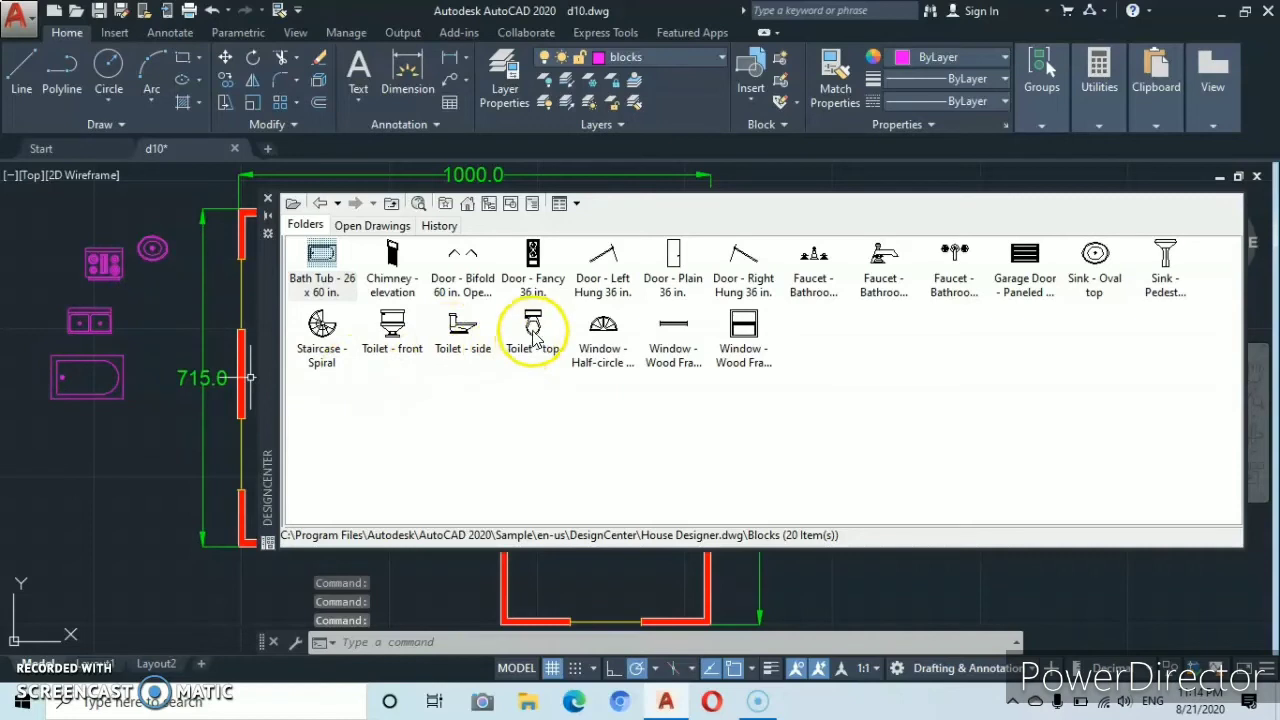
{"action": "left_click_drag", "start_coordinate": [533, 335], "coordinate": [459, 342]}
{"action": "left_click_drag", "start_coordinate": [309, 373], "coordinate": [157, 420]}
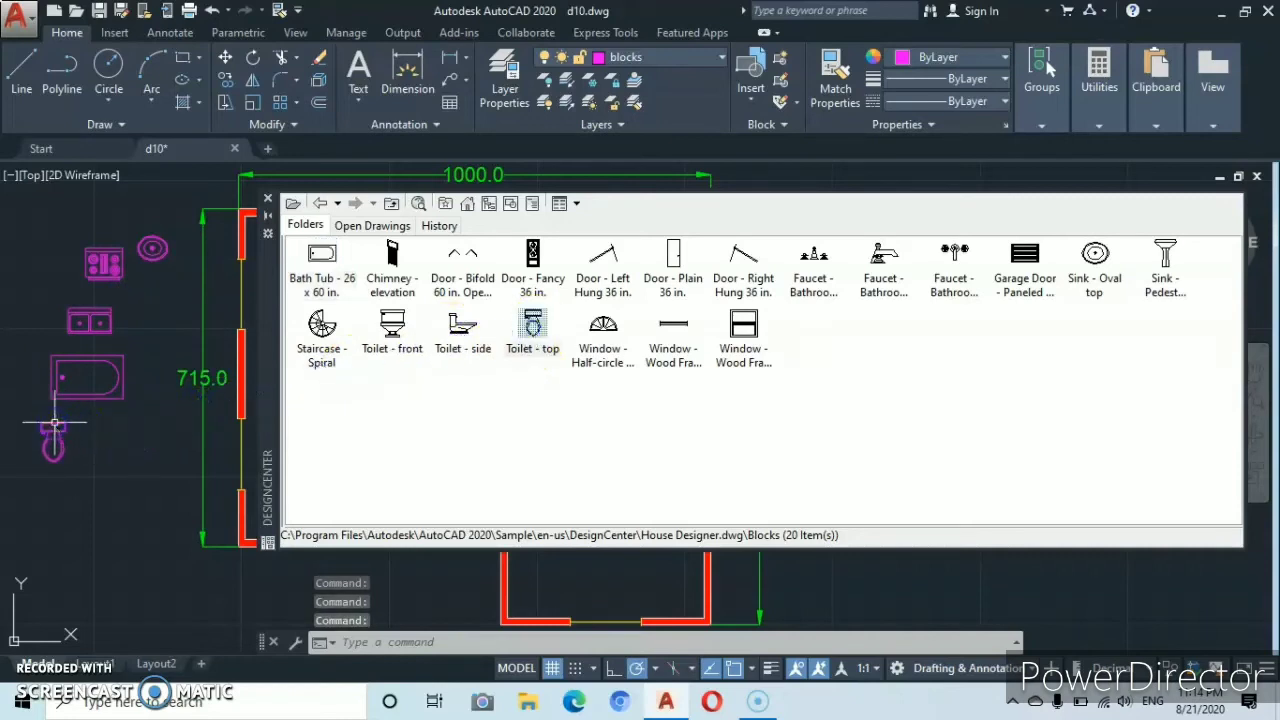
{"action": "left_click_drag", "start_coordinate": [54, 424], "coordinate": [54, 424]}
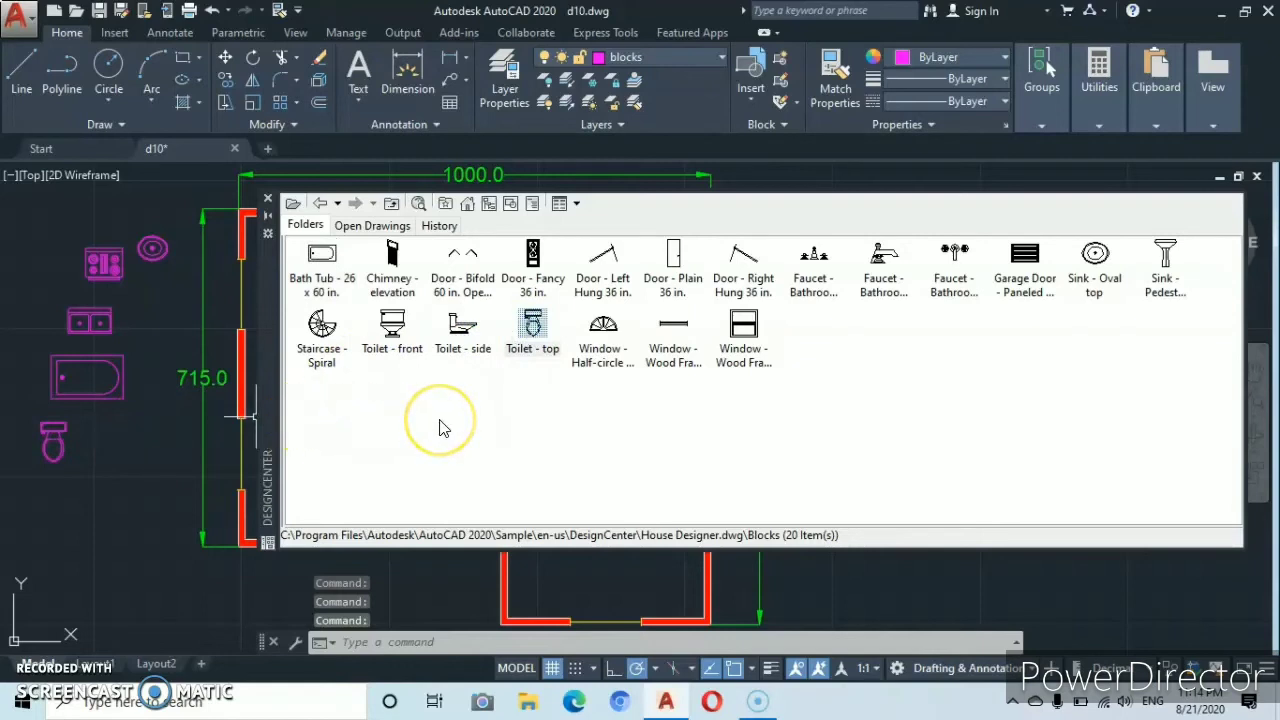
{"action": "left_click", "coordinate": [548, 345]}
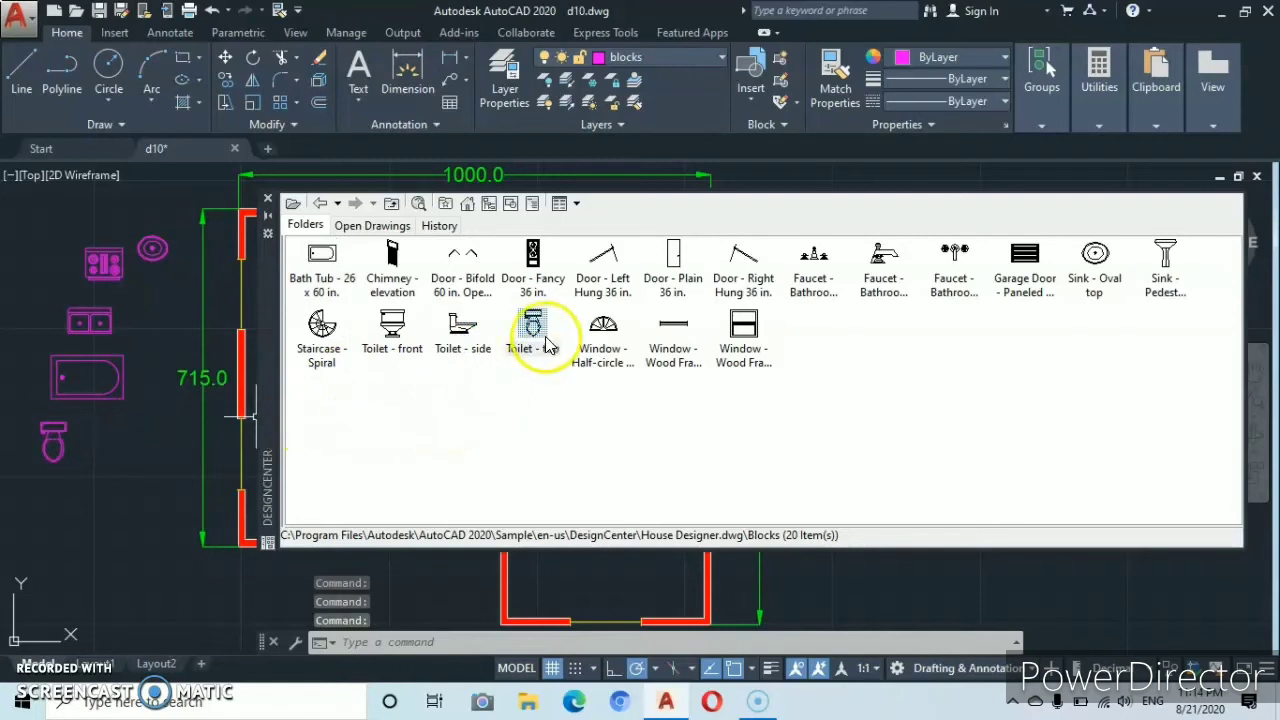
- Browse to the blocks of Home - Space Planner.dwg and insert the Bed - Queen block just right of the toilet
{"action": "left_click", "coordinate": [320, 204]}
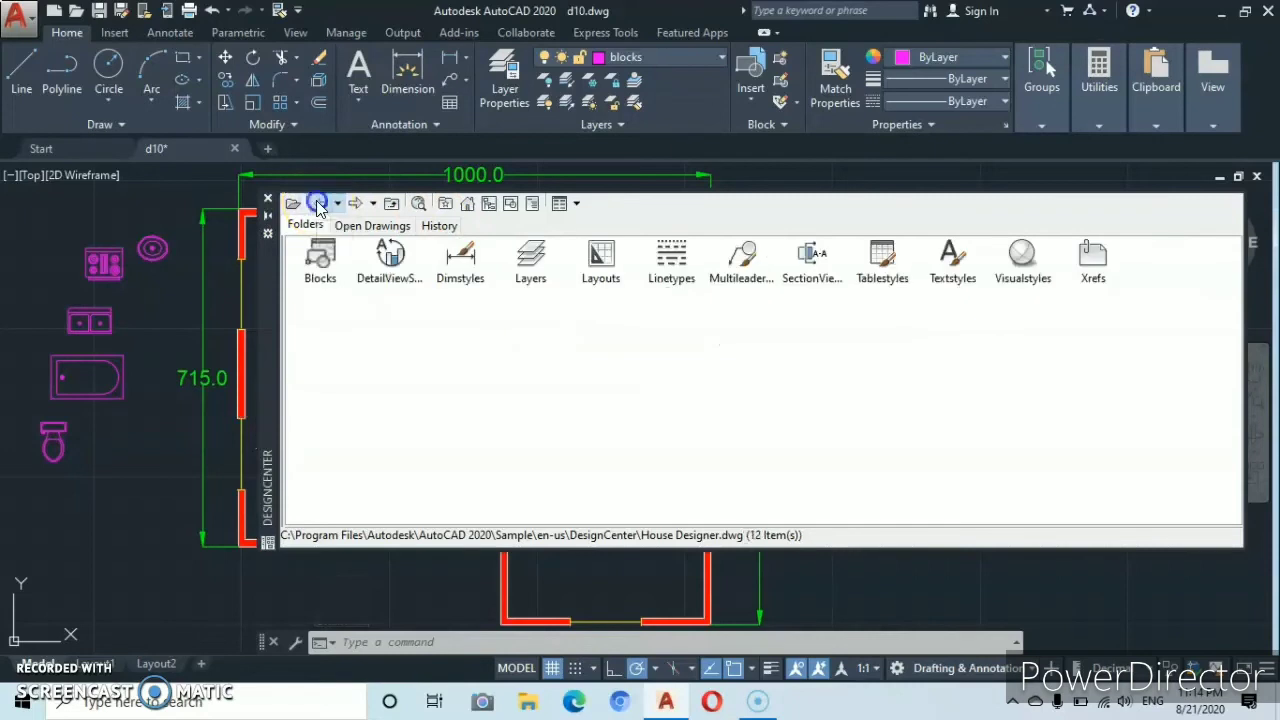
{"action": "left_click", "coordinate": [319, 205]}
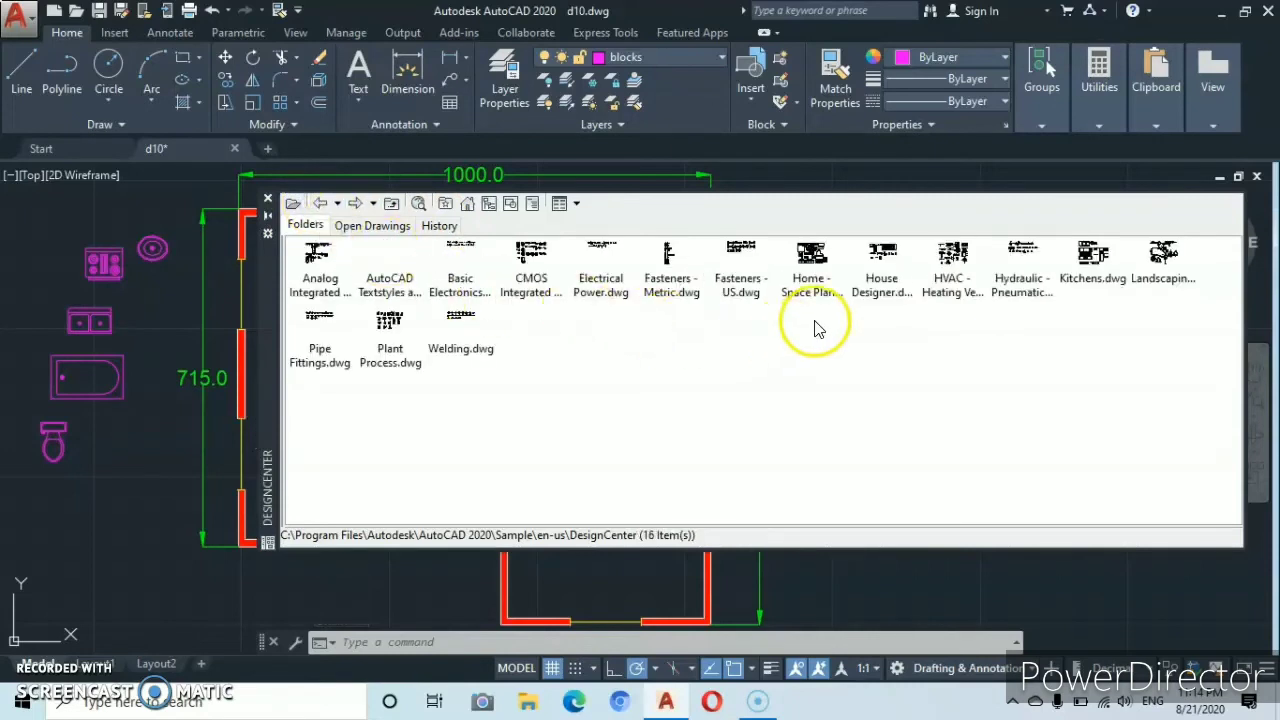
{"action": "double_click", "coordinate": [814, 256]}
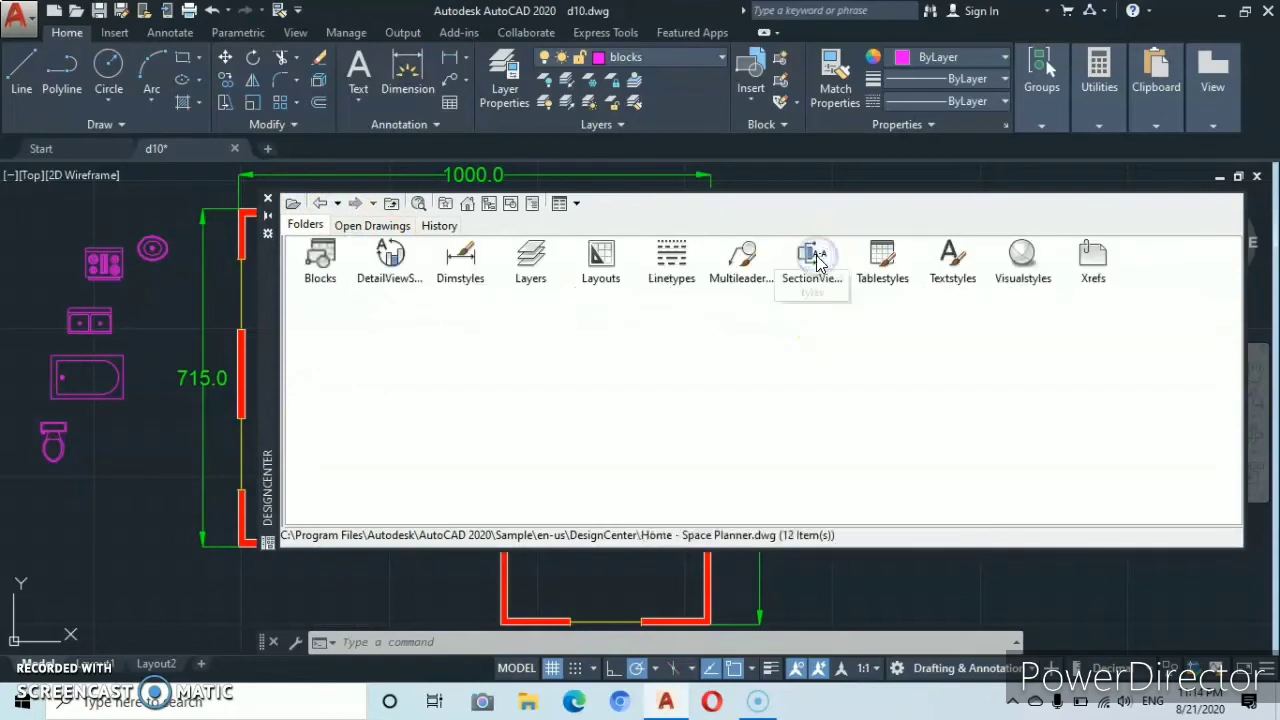
{"action": "double_click", "coordinate": [318, 262]}
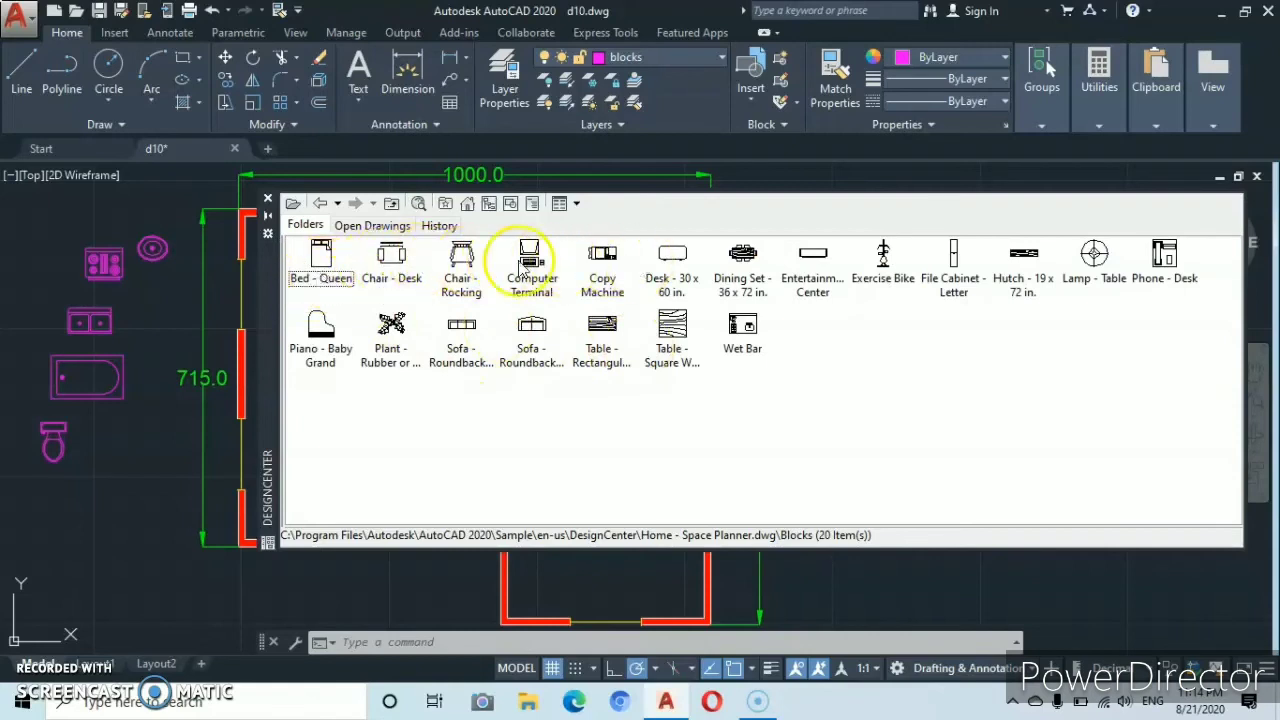
{"action": "left_click", "coordinate": [322, 260]}
{"action": "mouse_move", "coordinate": [220, 343]}
{"action": "left_mouse_down"}
{"action": "mouse_move", "coordinate": [118, 432]}
{"action": "mouse_move", "coordinate": [98, 428]}
{"action": "left_mouse_up"}
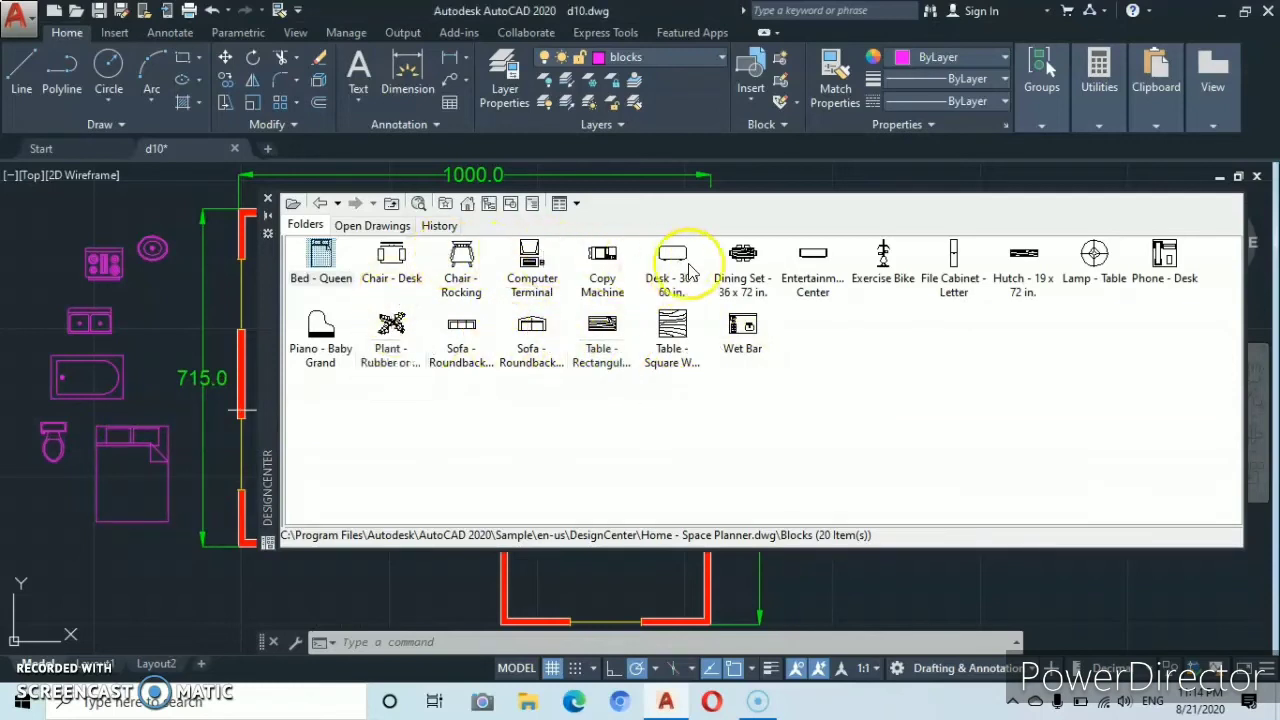
- Insert the Dining Set - 36 x 72 in. block beside the double sink and the rectangular woodgrain table block below the toilet
{"action": "left_click", "coordinate": [747, 260]}
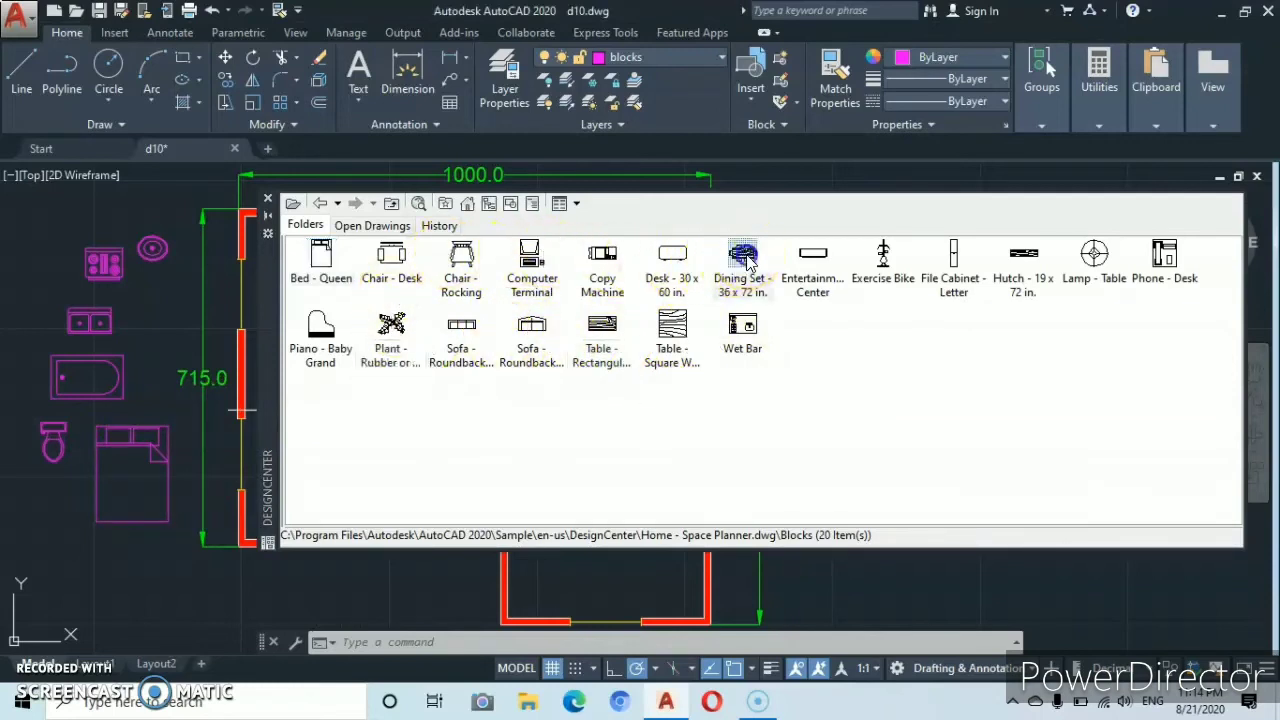
{"action": "left_click_drag", "start_coordinate": [238, 353], "coordinate": [170, 312]}
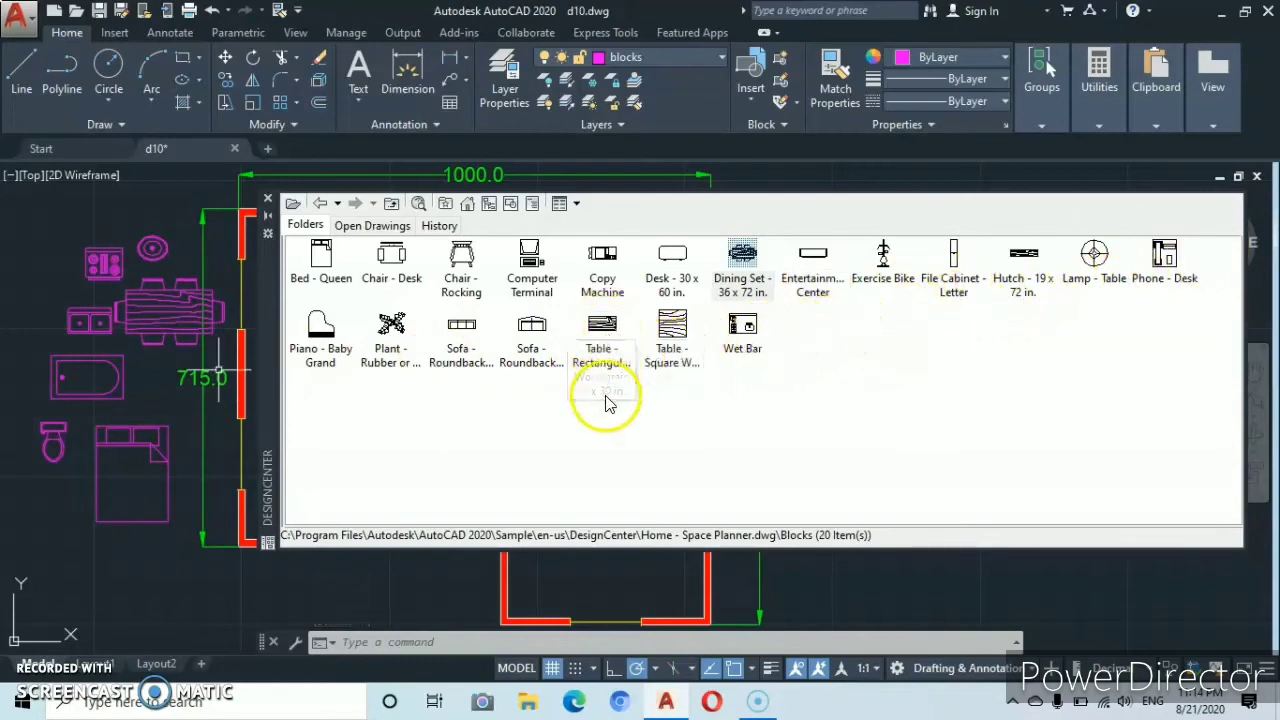
{"action": "mouse_move", "coordinate": [600, 330]}
{"action": "left_mouse_down"}
{"action": "mouse_move", "coordinate": [457, 400]}
{"action": "mouse_move", "coordinate": [37, 535]}
{"action": "mouse_move", "coordinate": [27, 524]}
{"action": "mouse_move", "coordinate": [43, 517]}
{"action": "left_mouse_up"}
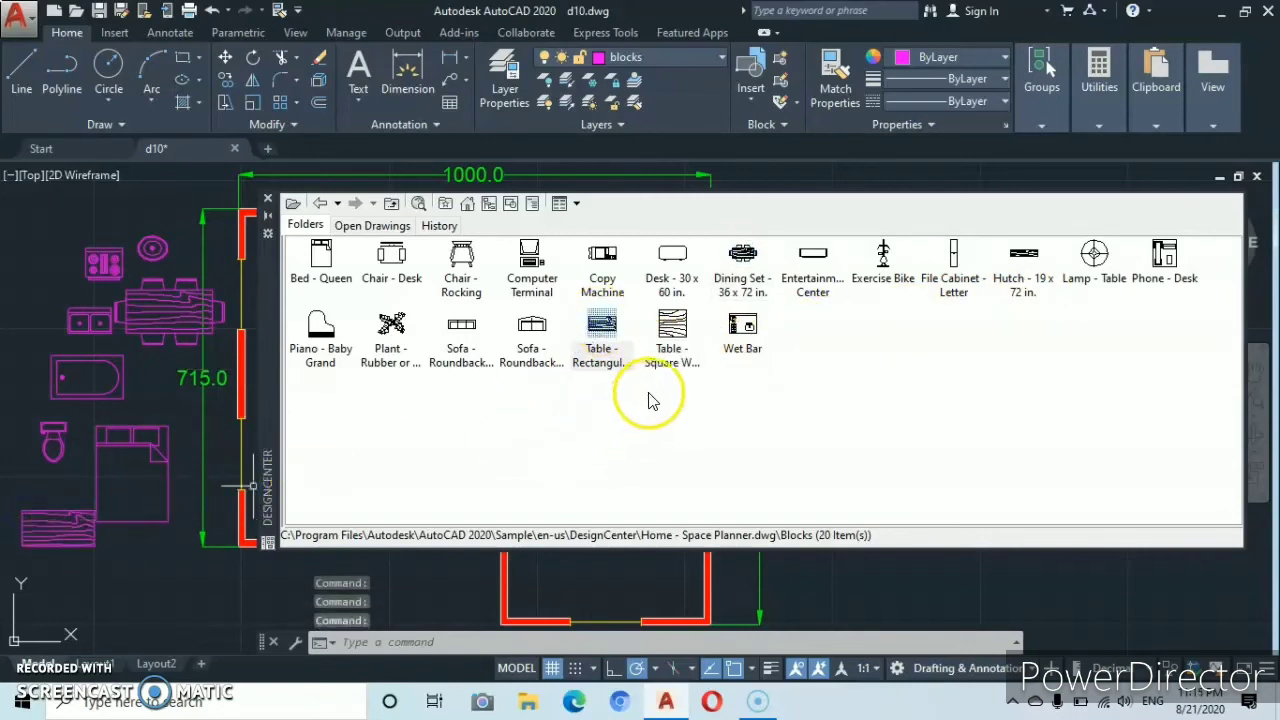
- Insert the second Sofa - Roundback block, the larger one, beside the rectangular table and below the bed
{"action": "left_click_drag", "start_coordinate": [684, 347], "coordinate": [636, 351]}
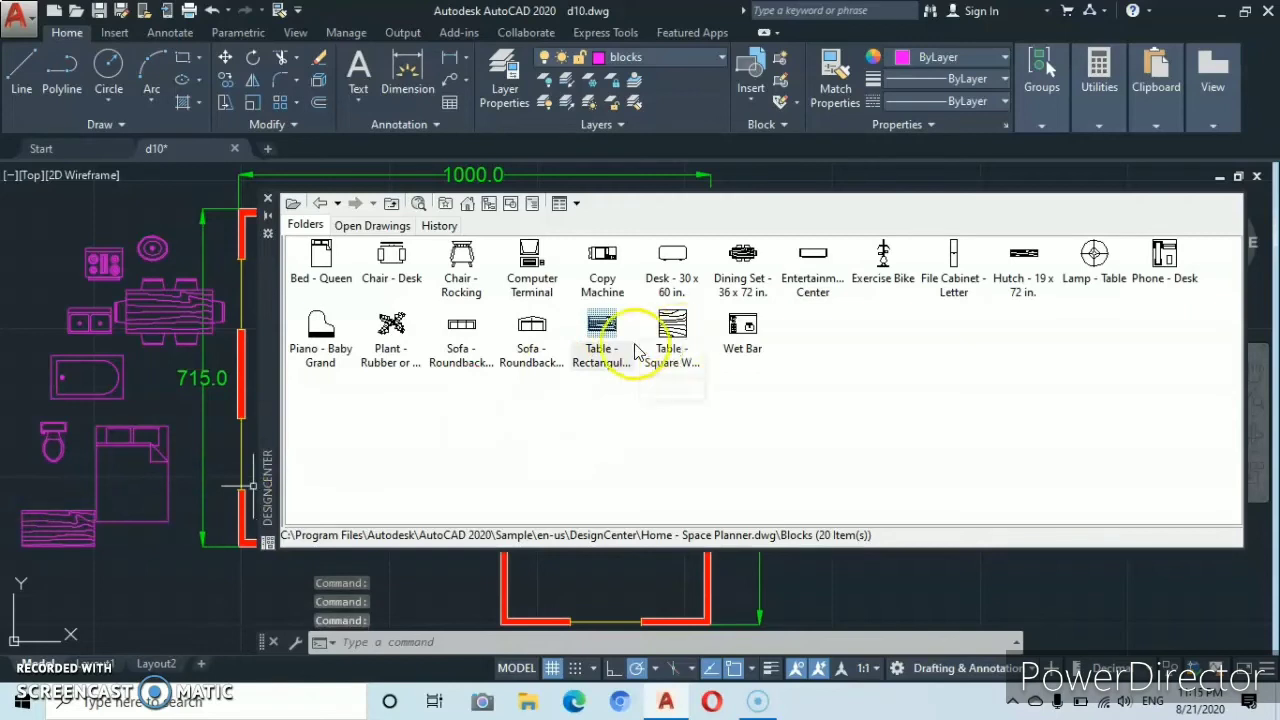
{"action": "left_click", "coordinate": [538, 338]}
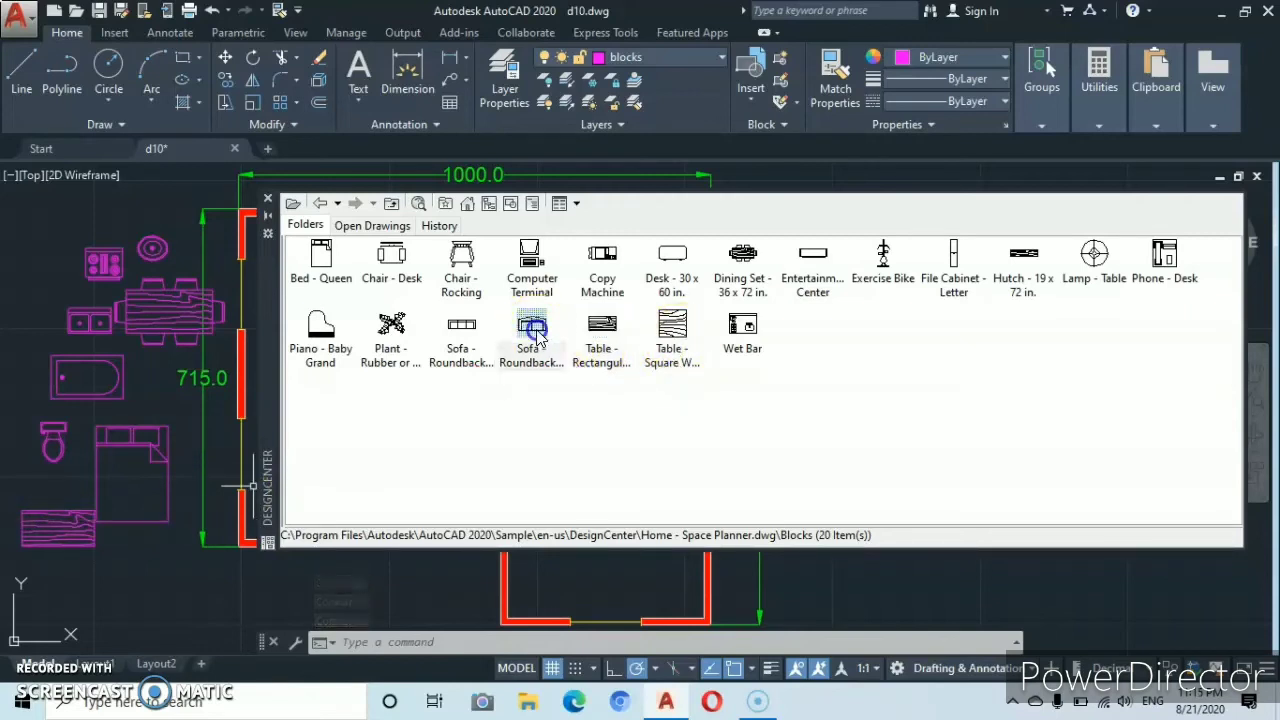
{"action": "mouse_move", "coordinate": [249, 503]}
{"action": "left_mouse_down"}
{"action": "mouse_move", "coordinate": [147, 563]}
{"action": "mouse_move", "coordinate": [152, 525]}
{"action": "left_mouse_up"}
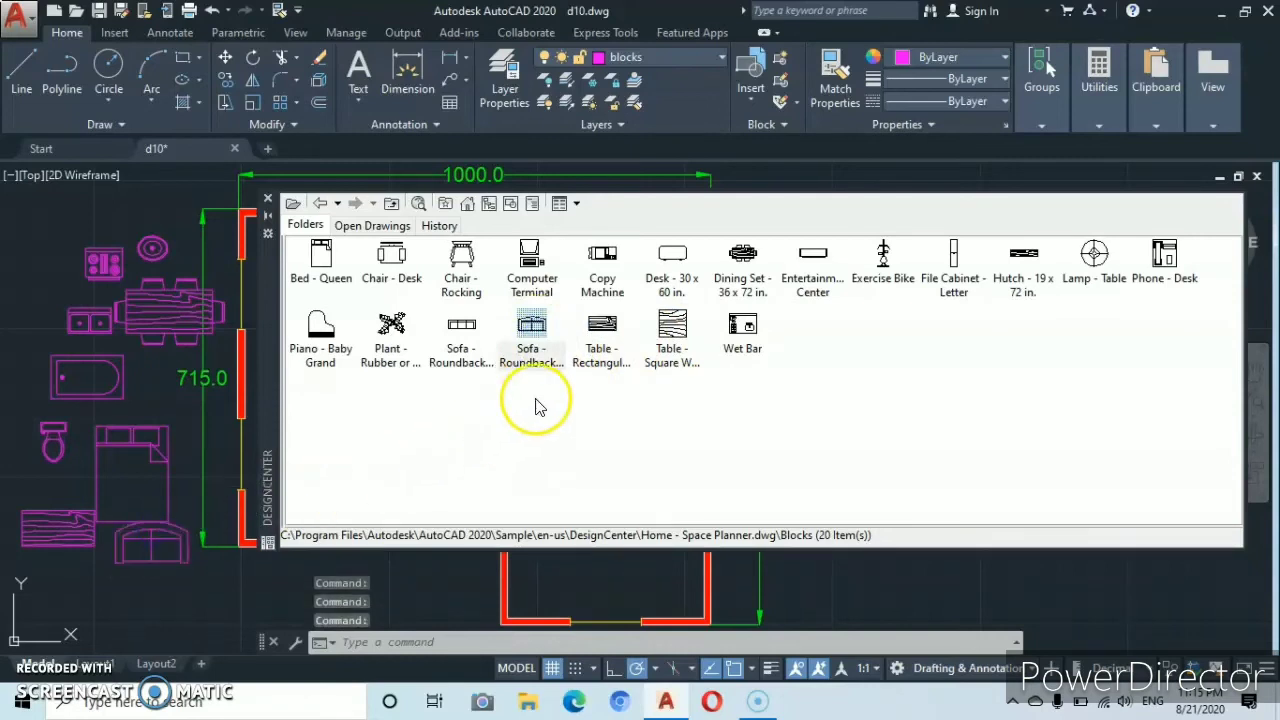
- Insert the three-seat Sofa - Roundback block below the two-seat sofa and close DesignCenter
{"action": "left_click", "coordinate": [464, 332]}
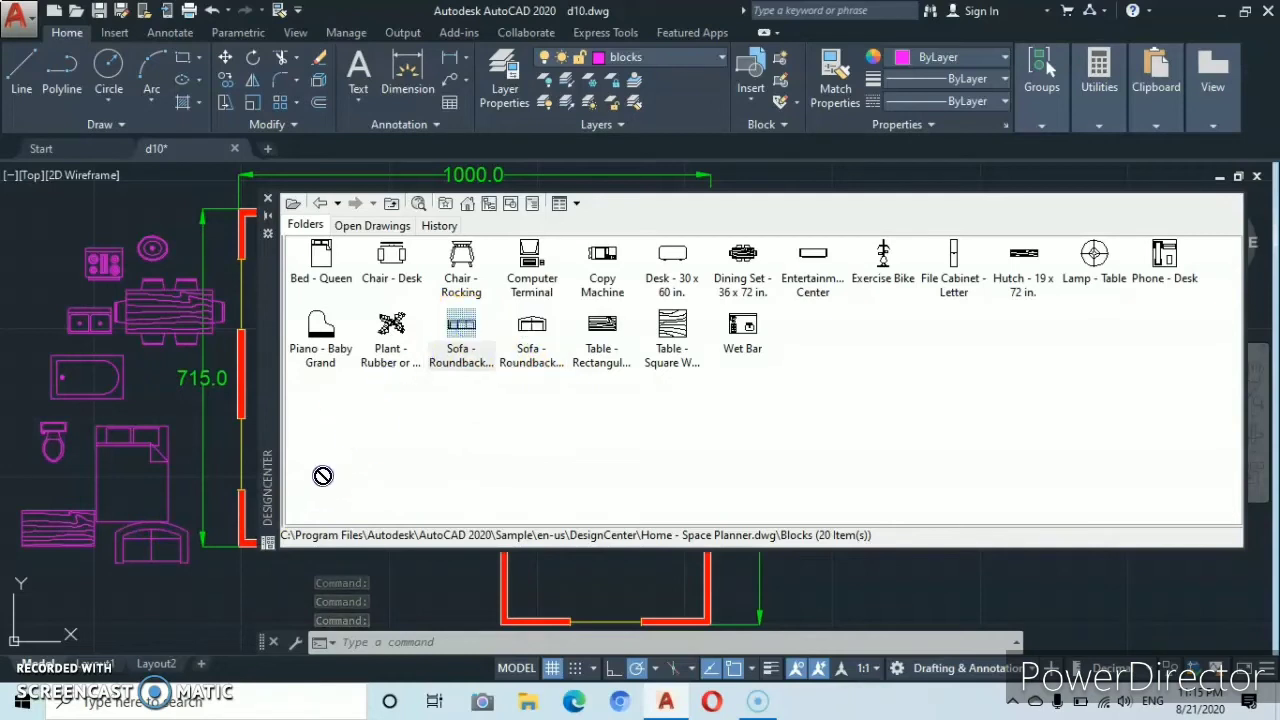
{"action": "mouse_move", "coordinate": [256, 536]}
{"action": "left_mouse_down"}
{"action": "mouse_move", "coordinate": [185, 585]}
{"action": "mouse_move", "coordinate": [155, 588]}
{"action": "left_mouse_up"}
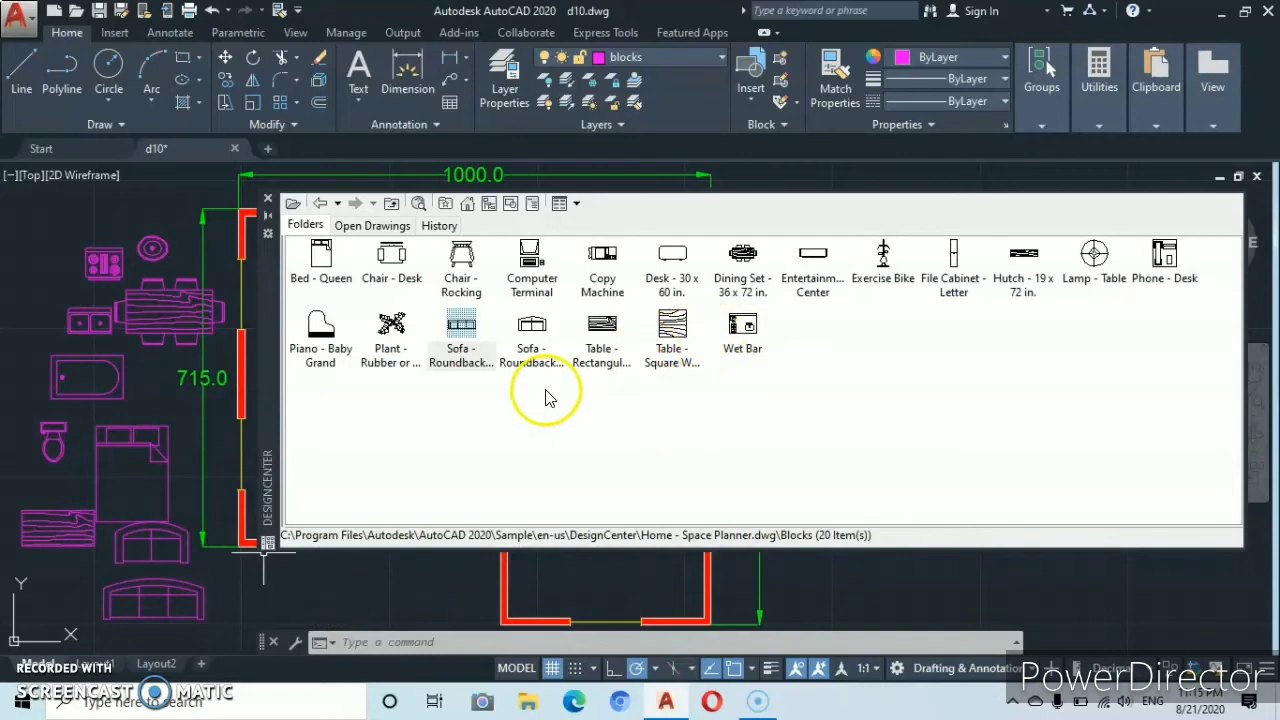
{"action": "left_click", "coordinate": [320, 204]}
{"action": "left_click", "coordinate": [320, 204]}
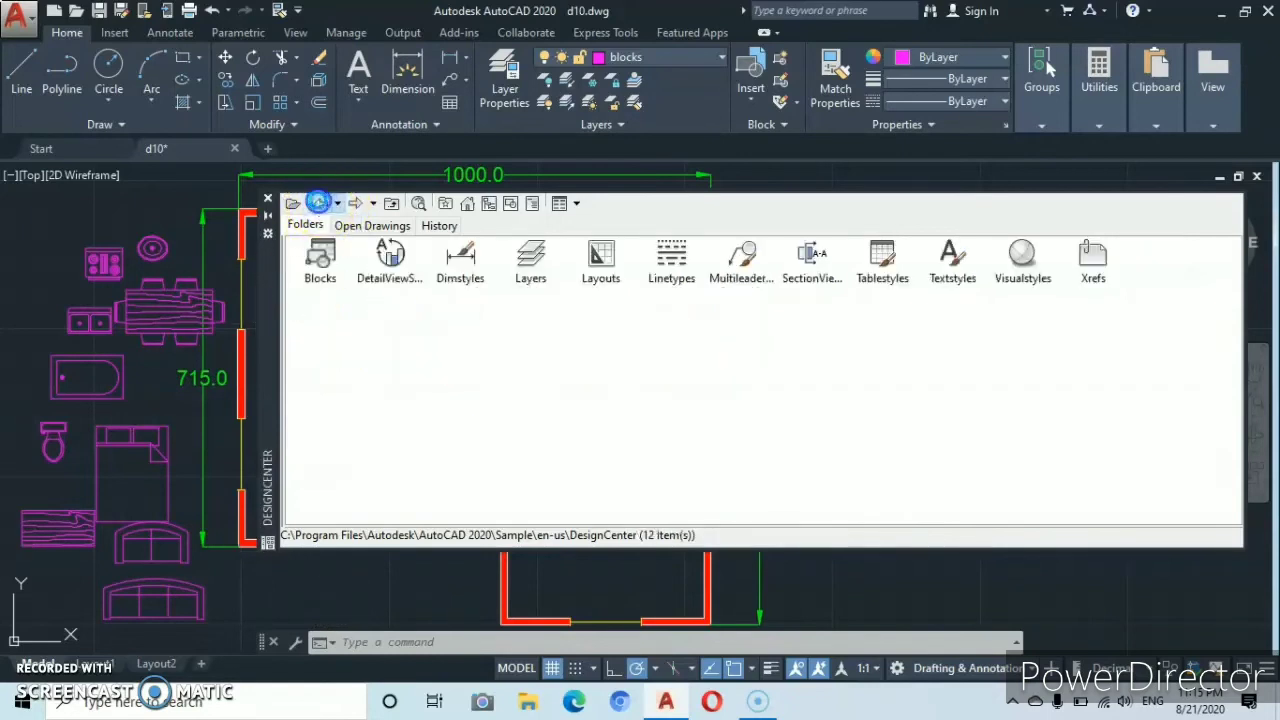
{"action": "left_click", "coordinate": [320, 204]}
{"action": "left_click", "coordinate": [320, 204]}
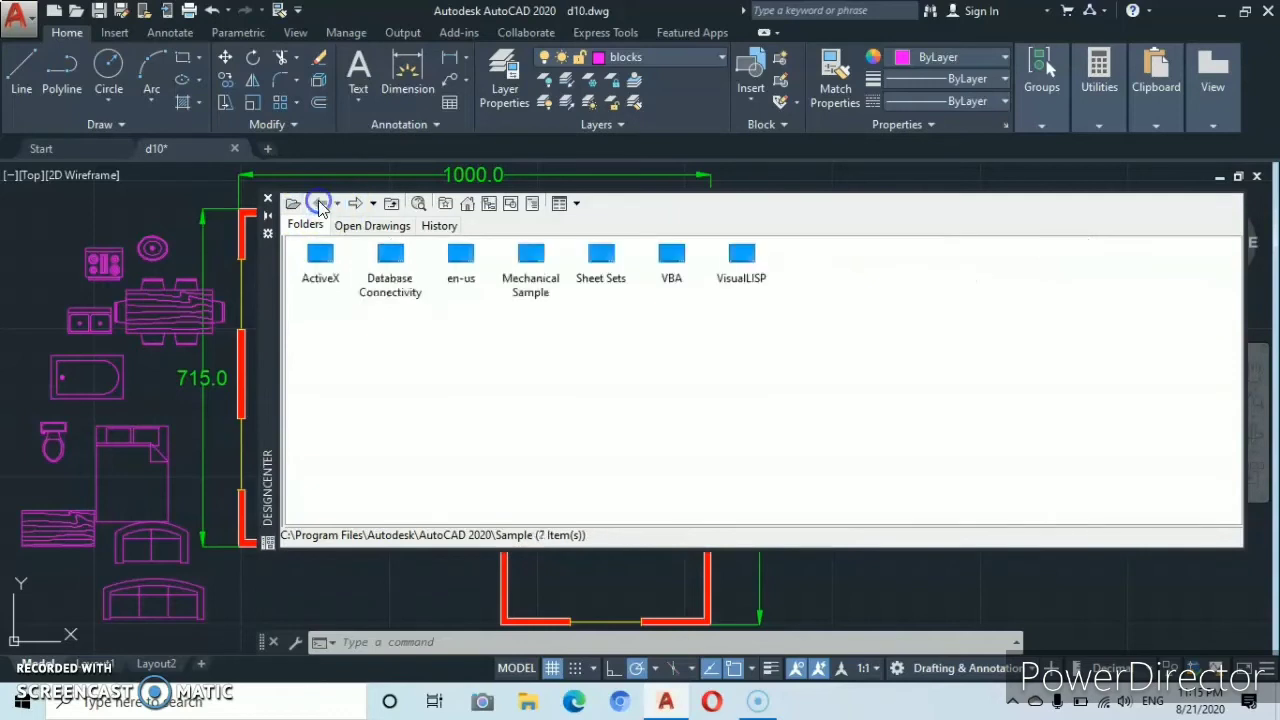
{"action": "left_click", "coordinate": [266, 202]}
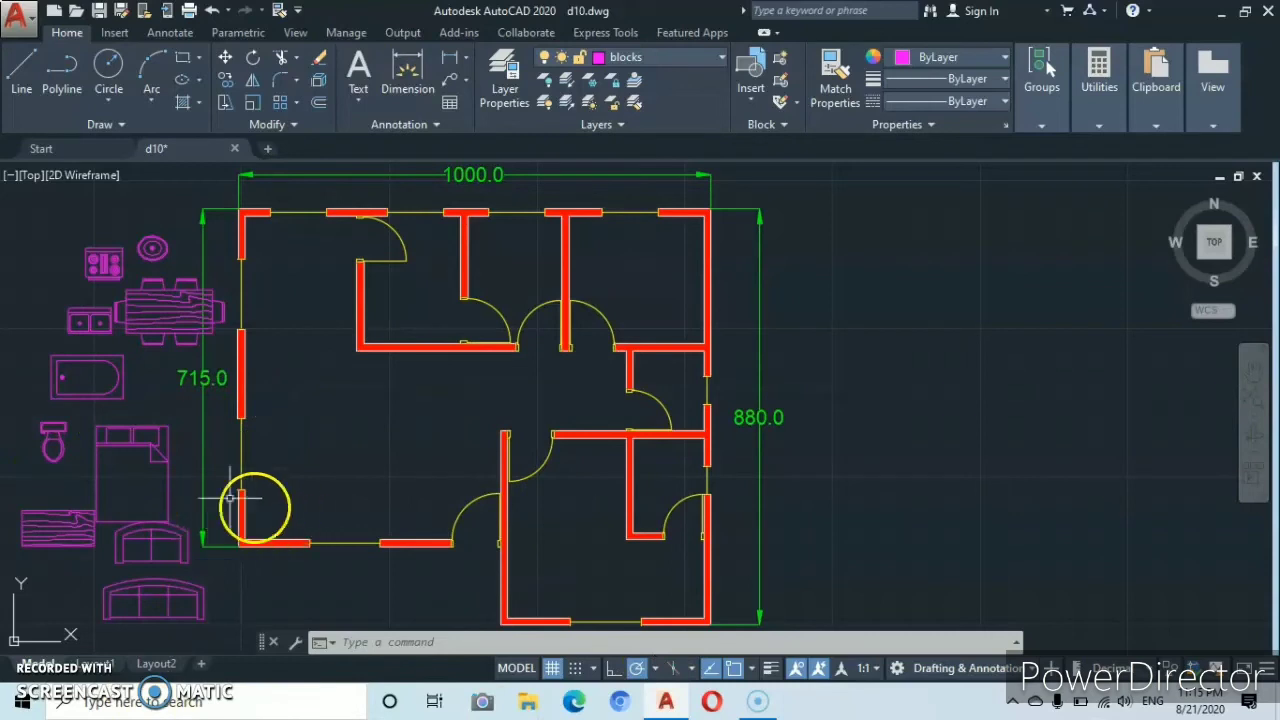
- Move the dining set into the plan's upper-left corner area, between the outer wall and the kitchen
{"action": "left_click", "coordinate": [152, 313]}
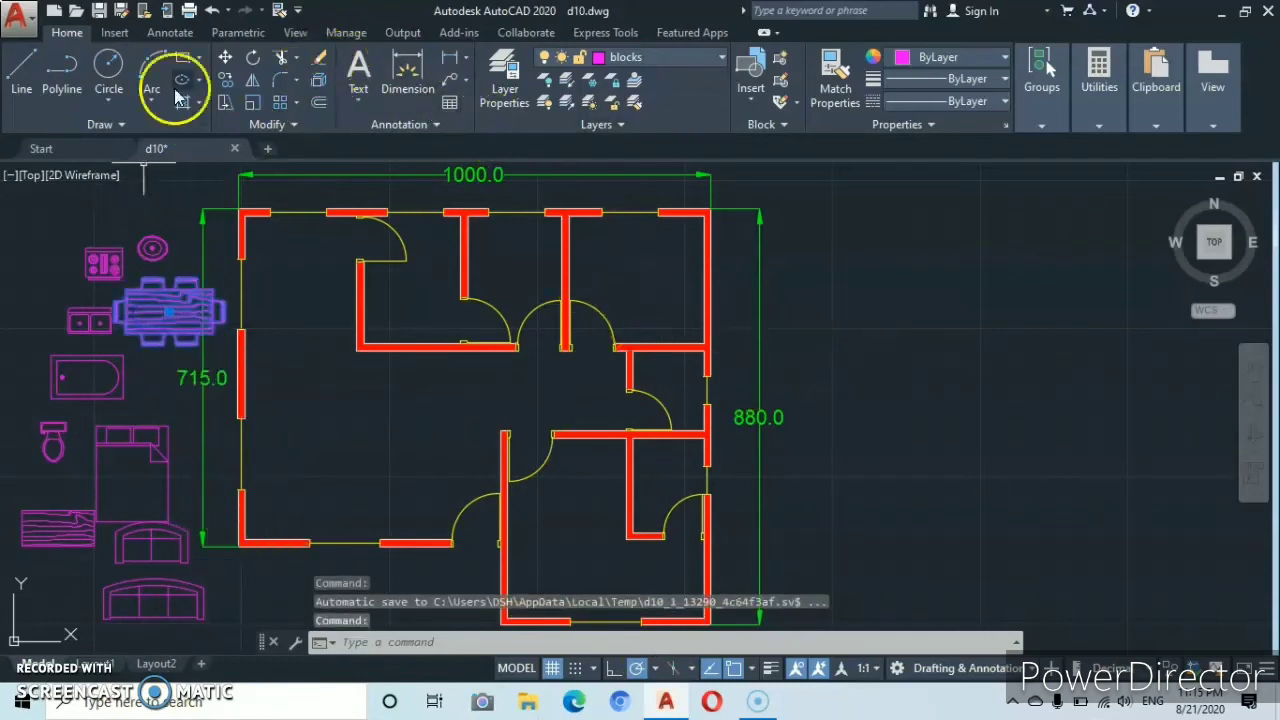
{"action": "left_click", "coordinate": [225, 57]}
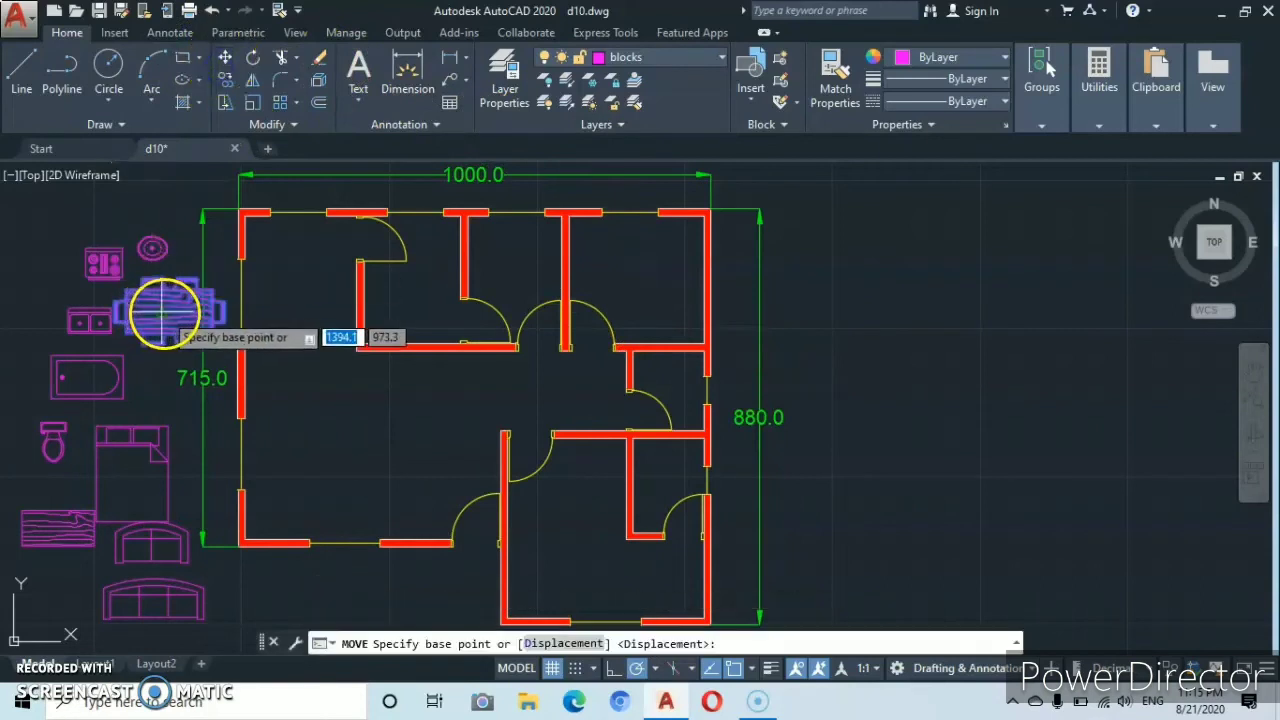
{"action": "left_click", "coordinate": [172, 306]}
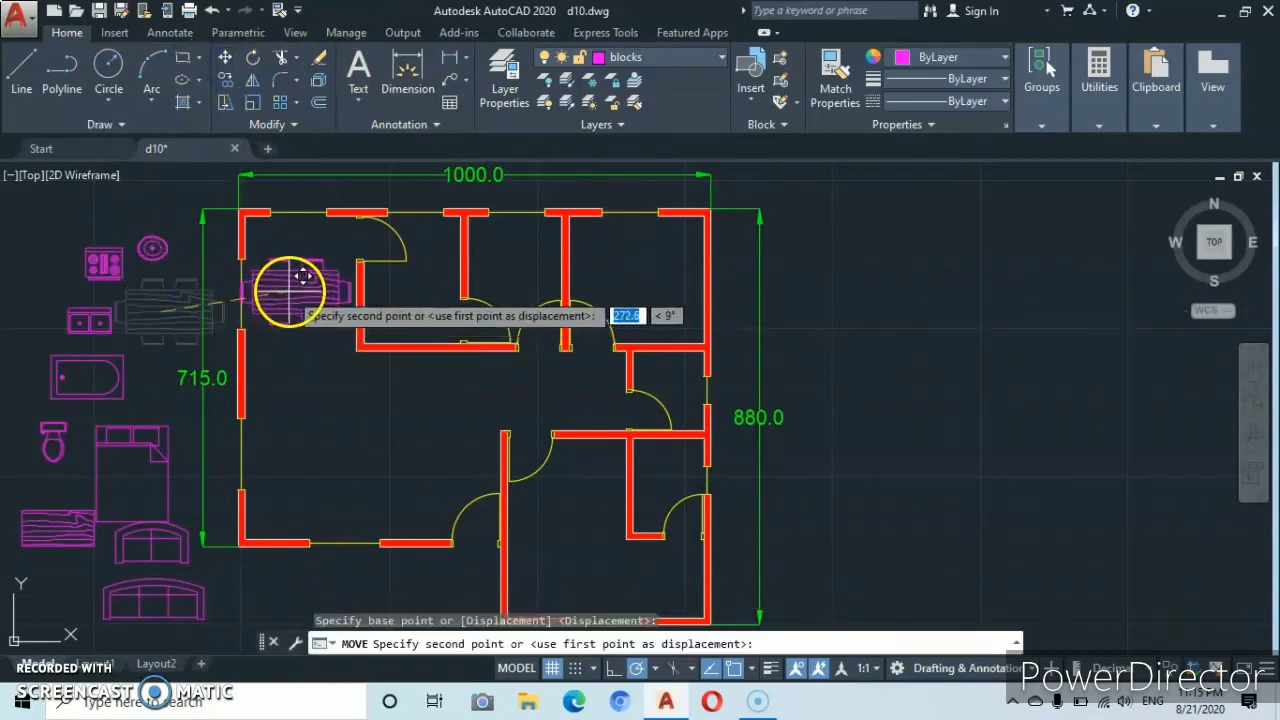
{"action": "left_click", "coordinate": [288, 291]}
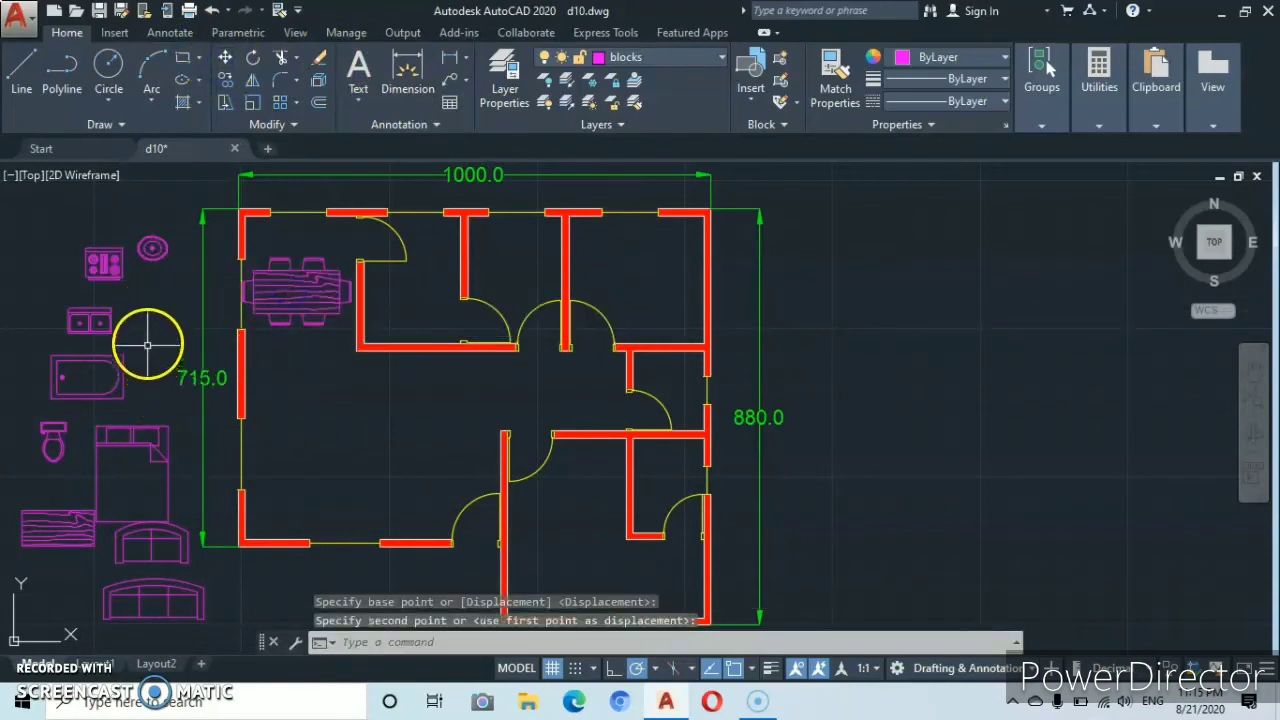
- Move the three-seat sofa into the living room, below the dining set
{"action": "left_click", "coordinate": [225, 58]}
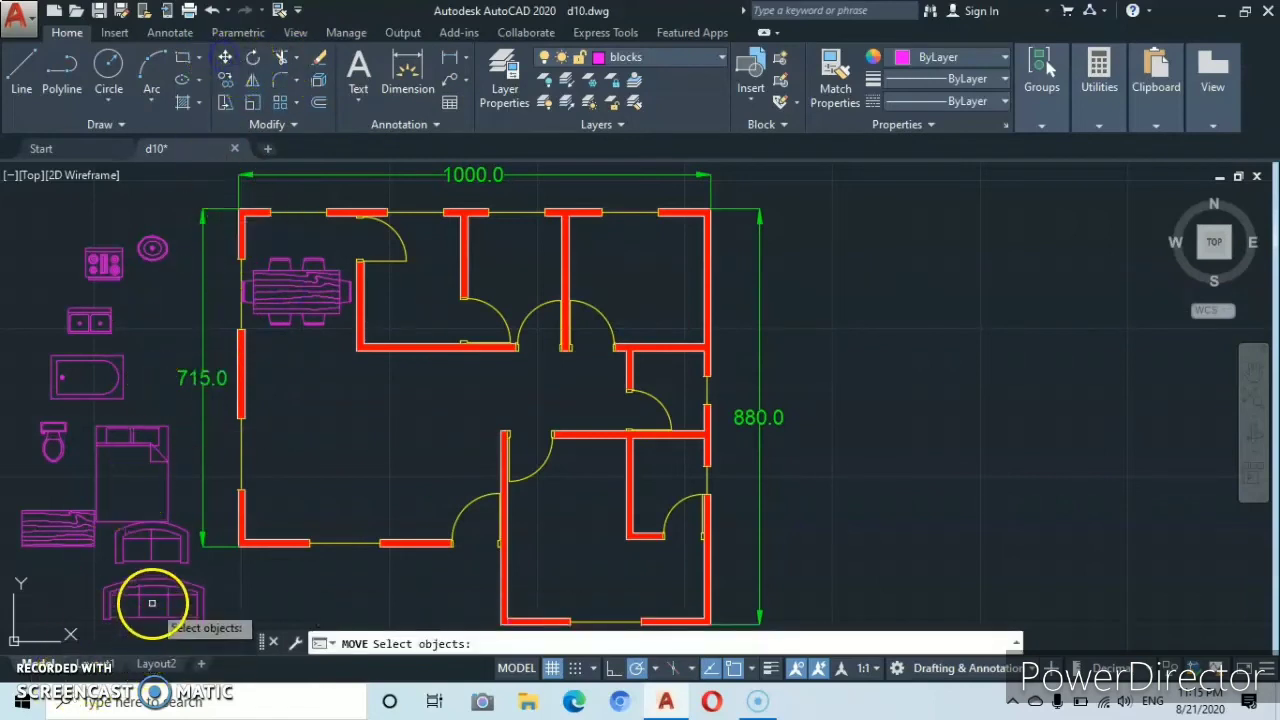
{"action": "left_click", "coordinate": [150, 603]}
{"action": "left_click", "coordinate": [179, 599]}
{"action": "left_click", "coordinate": [171, 593]}
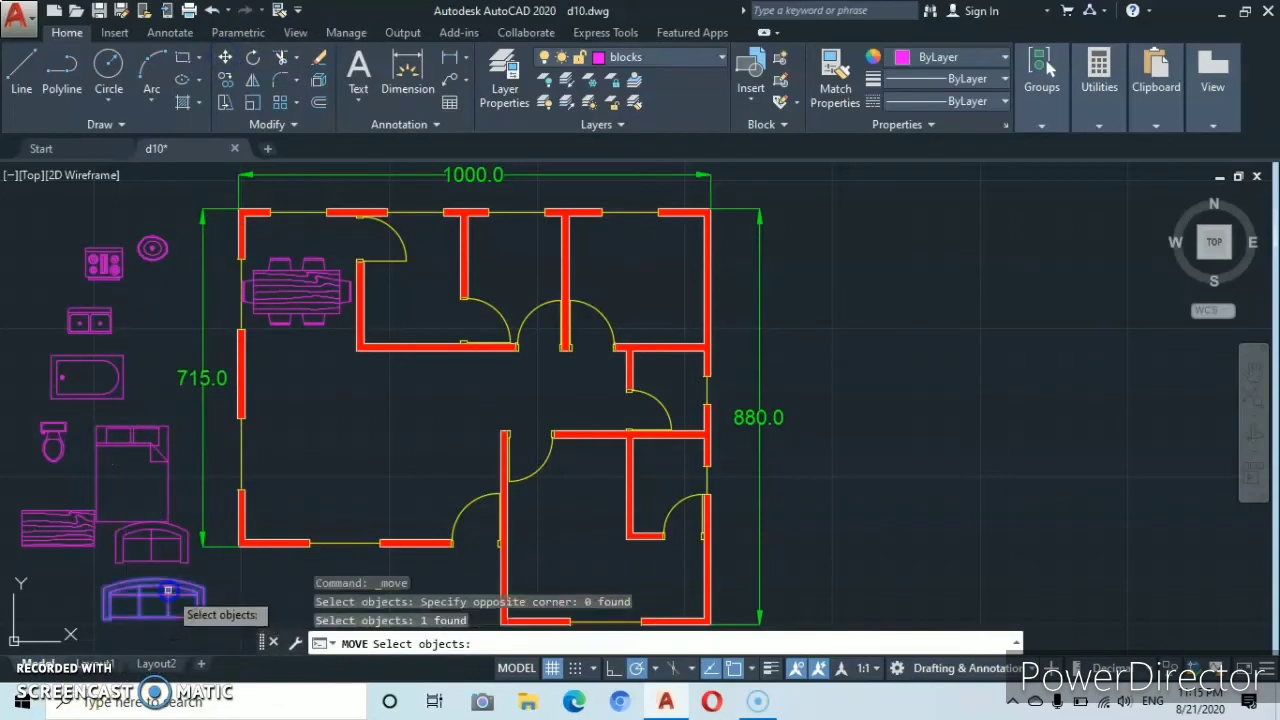
{"action": "key", "text": "Return"}
{"action": "left_click", "coordinate": [186, 588]}
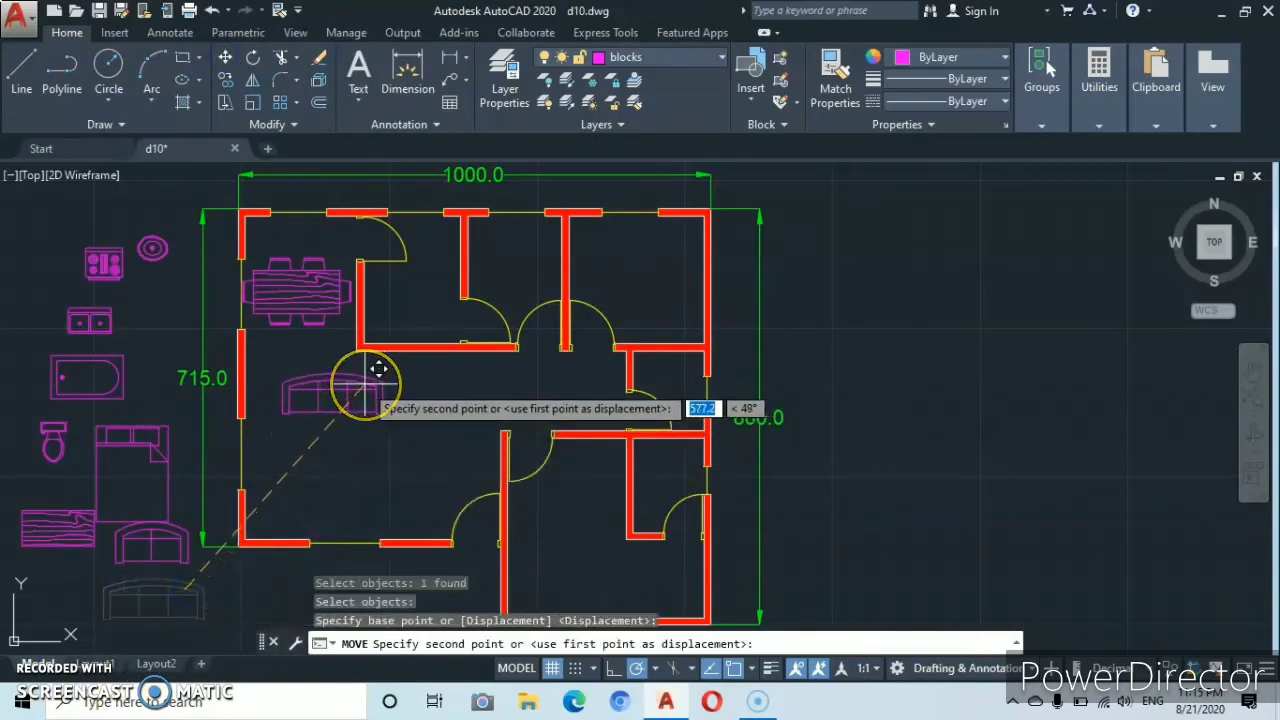
{"action": "left_click", "coordinate": [365, 383]}
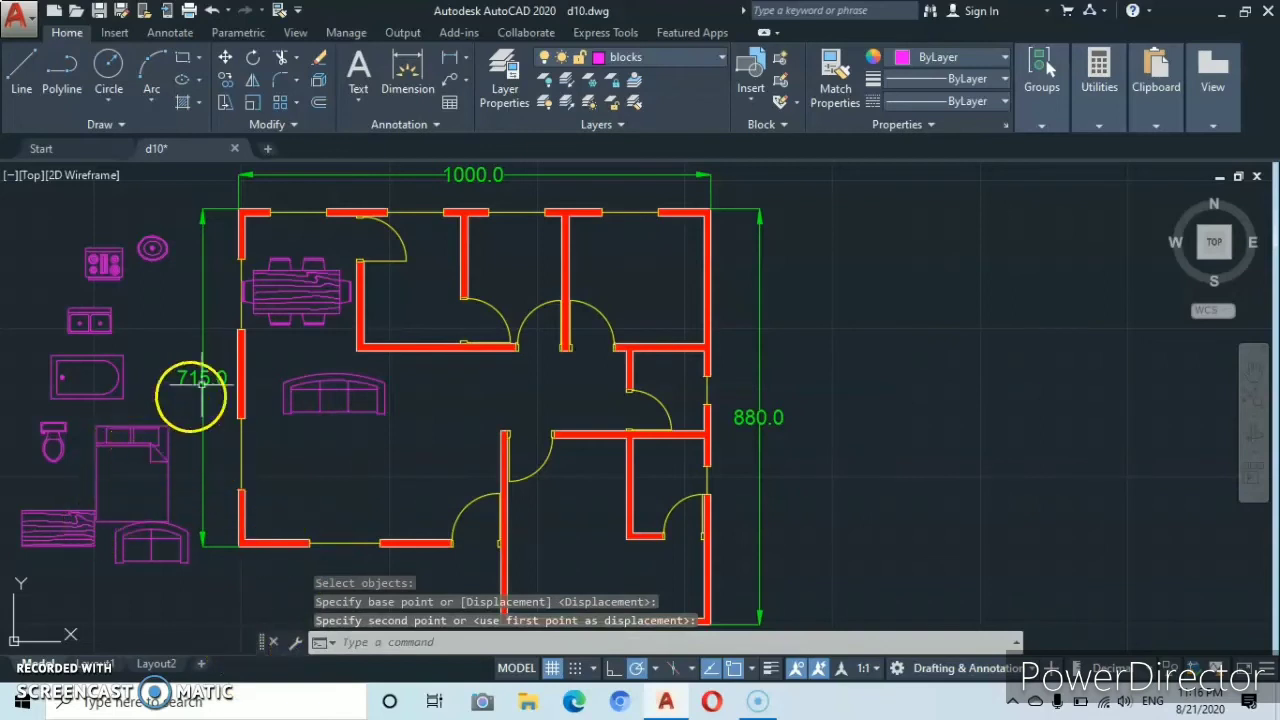
- Move the two-seat sofa into the living room, below the three-seat sofa
{"action": "left_click", "coordinate": [226, 62]}
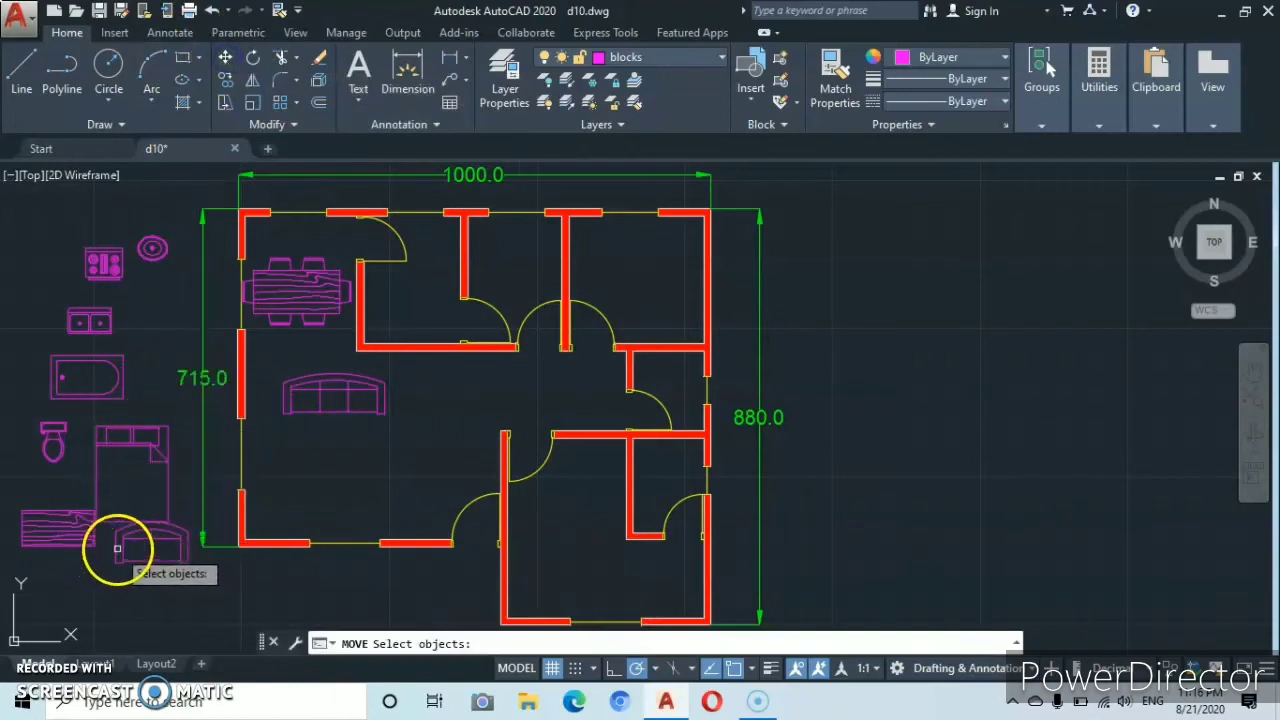
{"action": "left_click", "coordinate": [121, 545]}
{"action": "key", "text": "Return"}
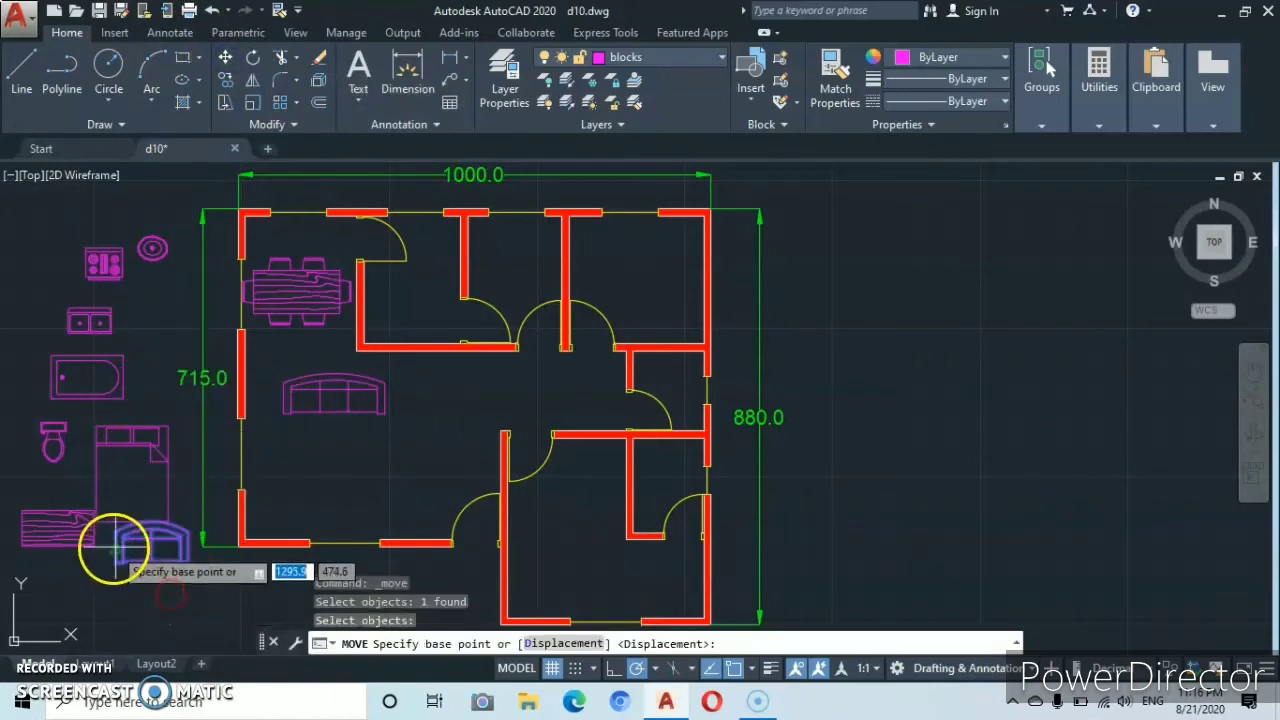
{"action": "left_click", "coordinate": [116, 548]}
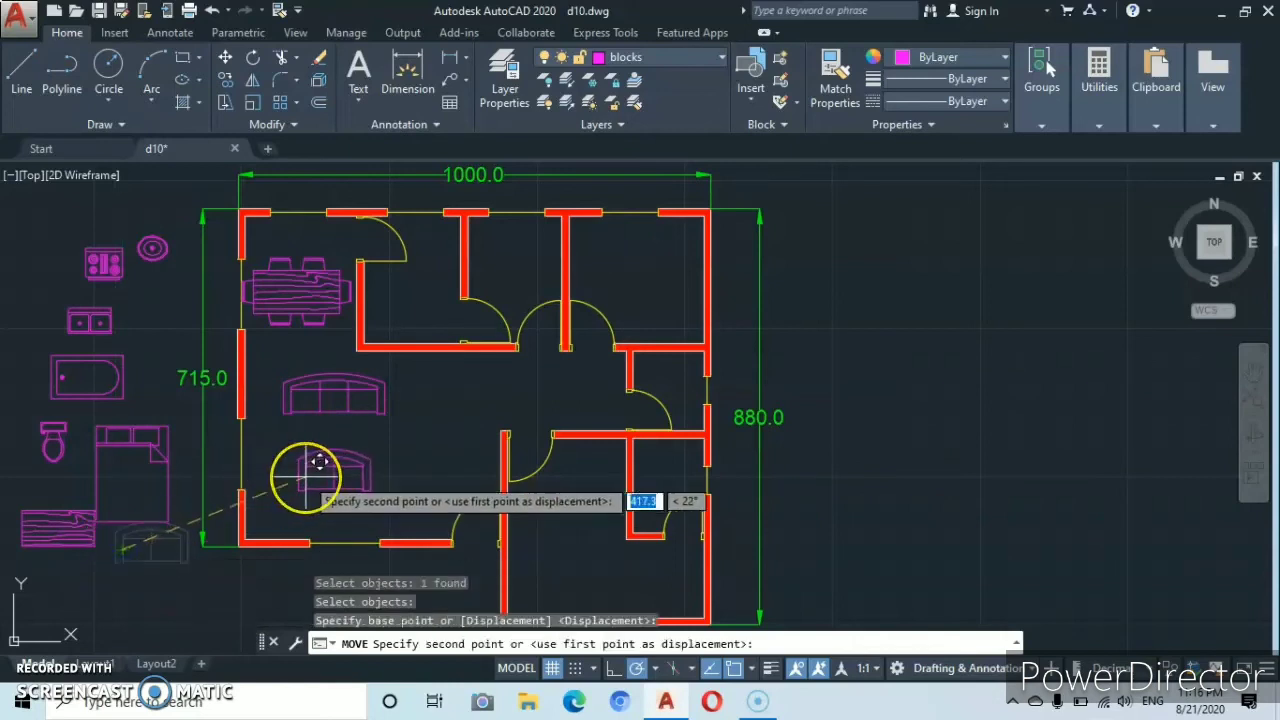
{"action": "left_click", "coordinate": [318, 461]}
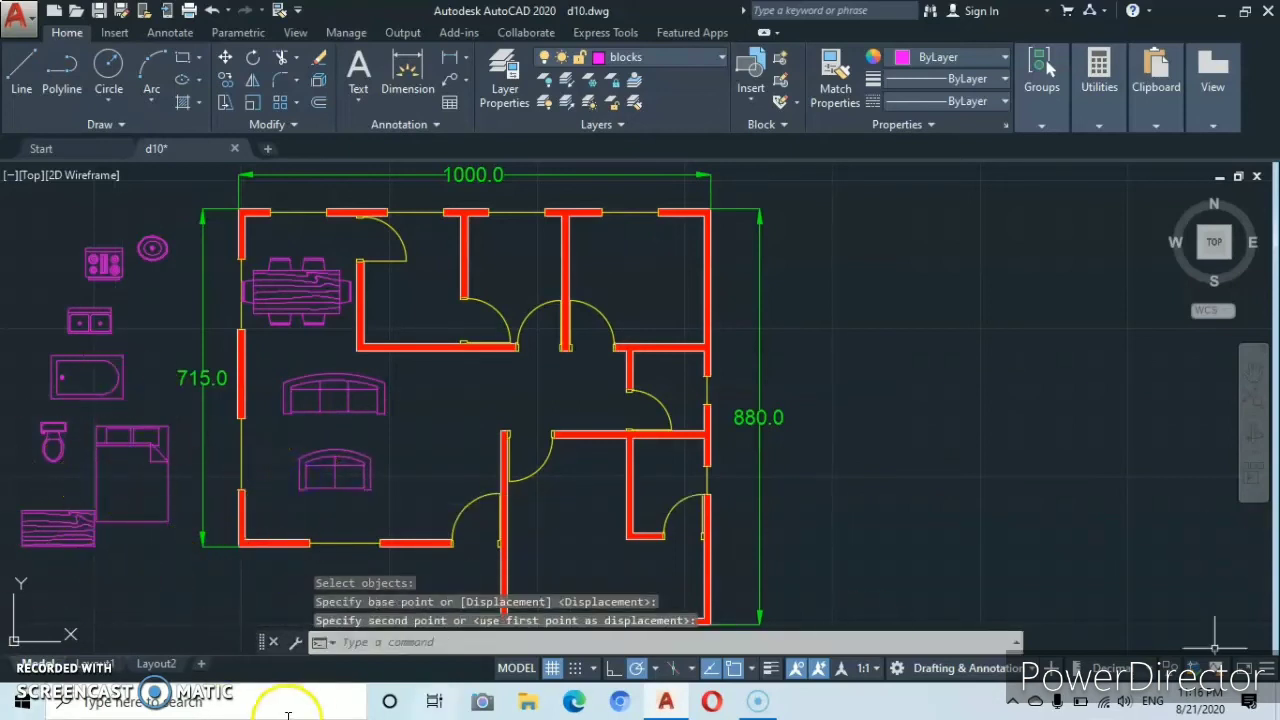
- Move the stove and double sink together into the kitchen beside the dining area
{"action": "left_click", "coordinate": [227, 62]}
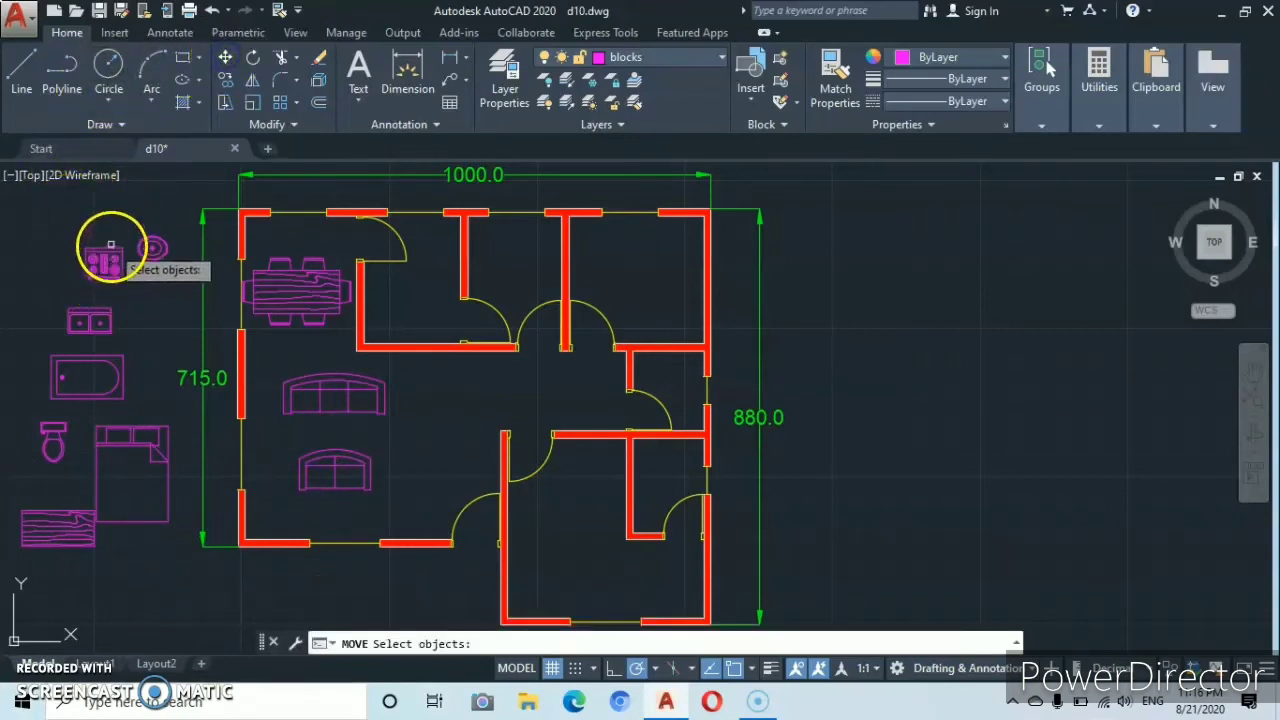
{"action": "left_click", "coordinate": [108, 240]}
{"action": "left_click", "coordinate": [86, 325]}
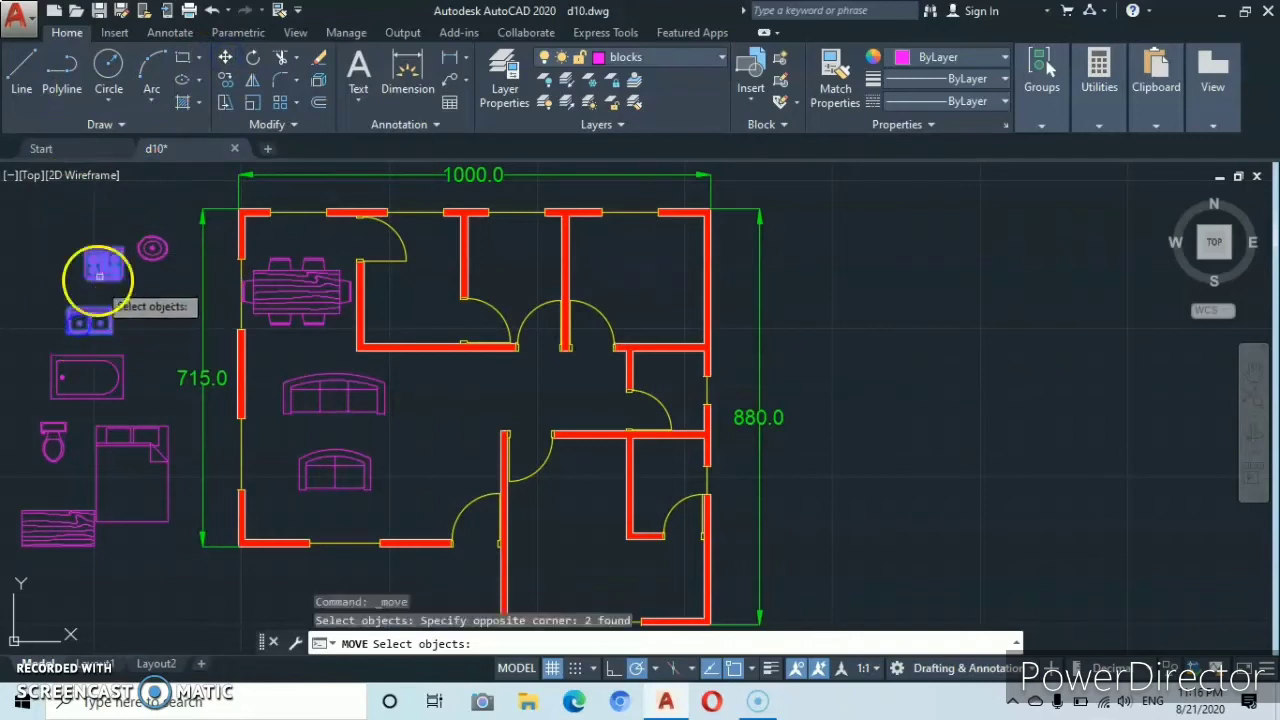
{"action": "key", "text": "Return"}
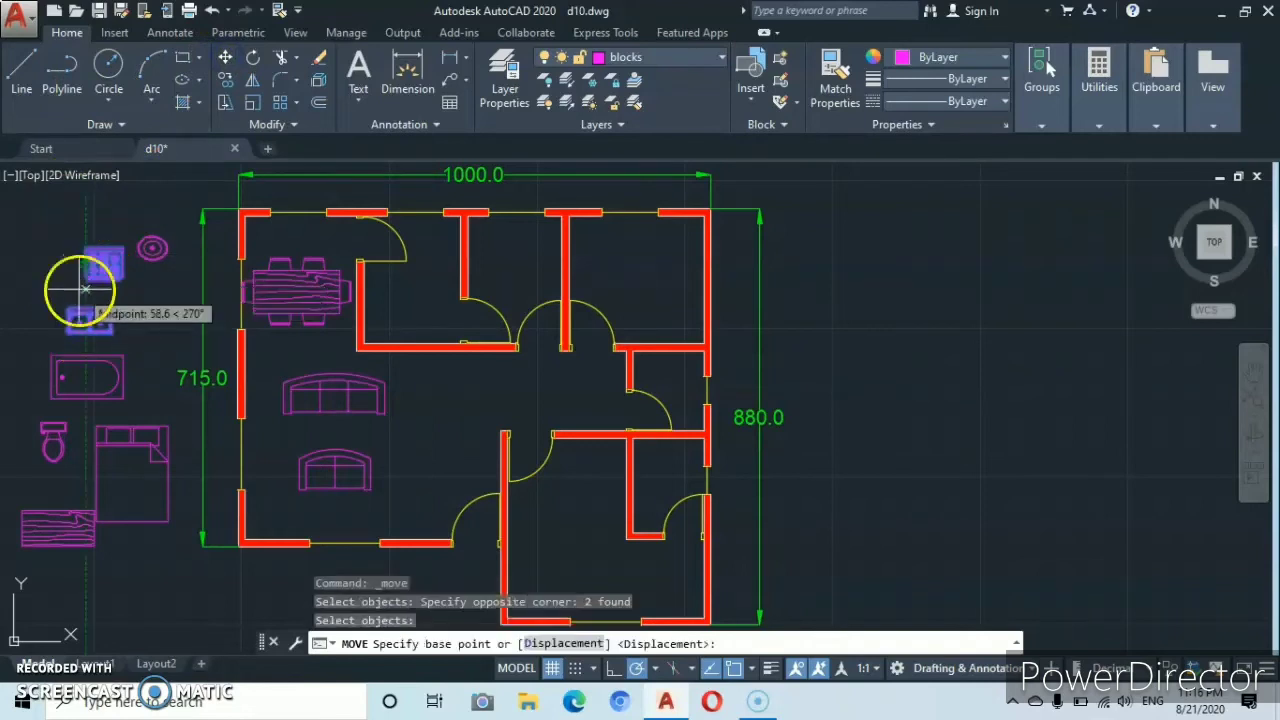
{"action": "left_click", "coordinate": [83, 291]}
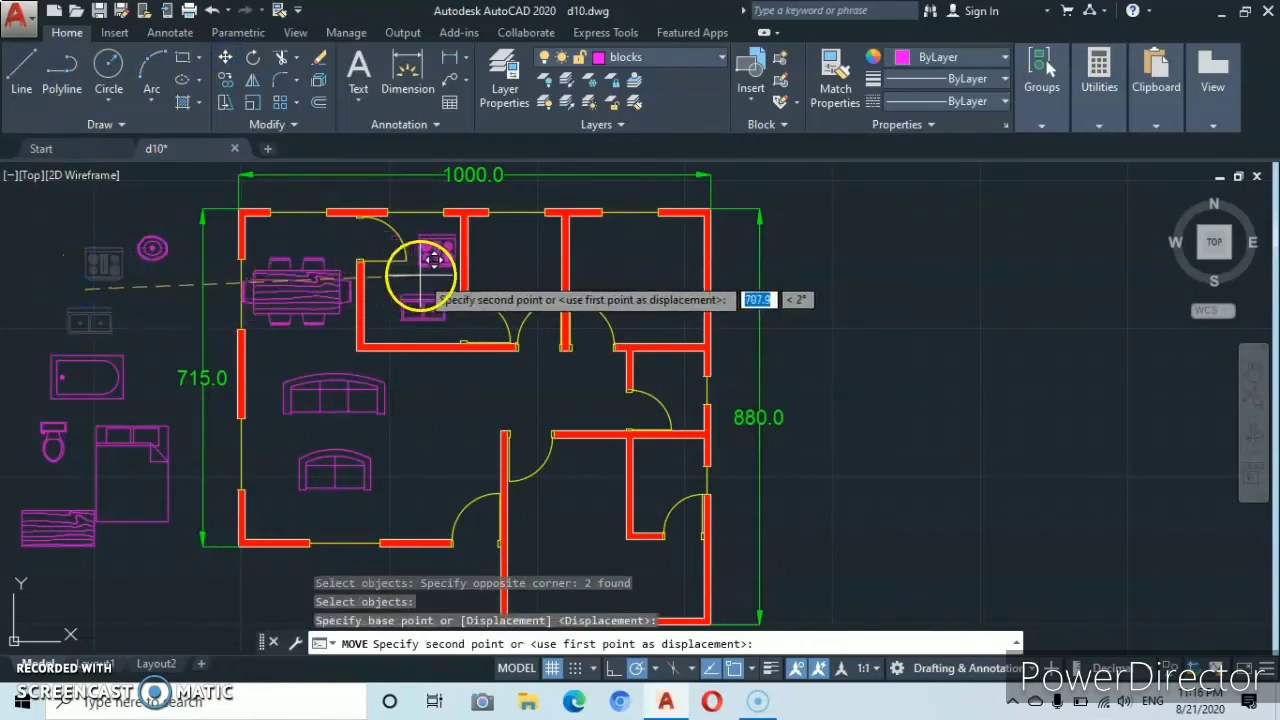
{"action": "left_click", "coordinate": [430, 259]}
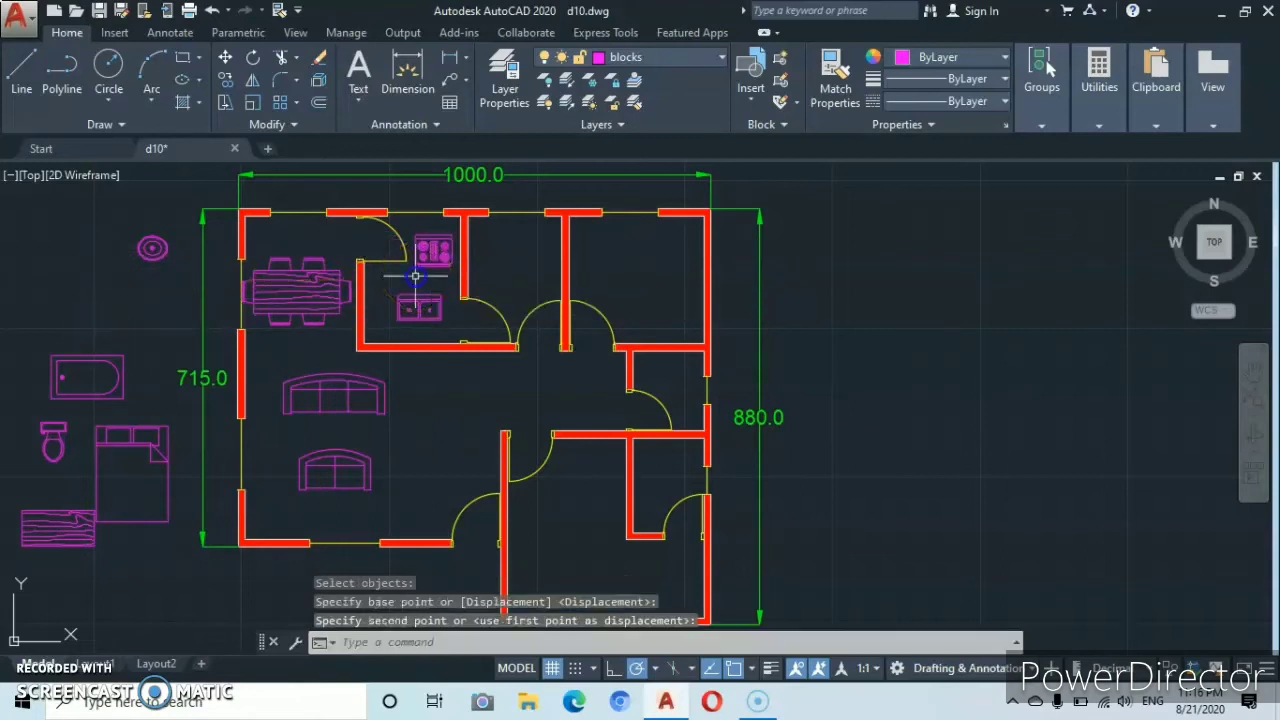
{"action": "left_click", "coordinate": [97, 329]}
{"action": "left_click", "coordinate": [29, 440]}
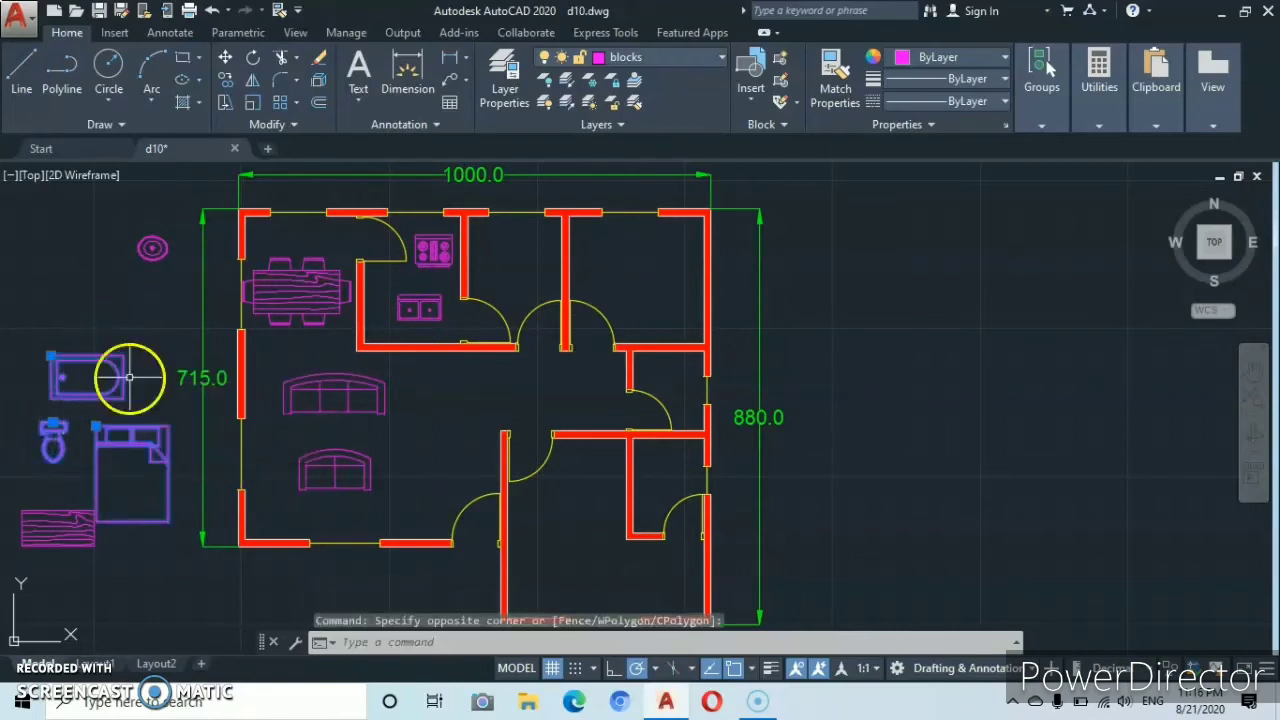
{"action": "key", "text": "Escape"}
- Move the bathtub and toilet together into the small bathroom adjoining the lower-right bedroom
{"action": "left_click", "coordinate": [41, 341]}
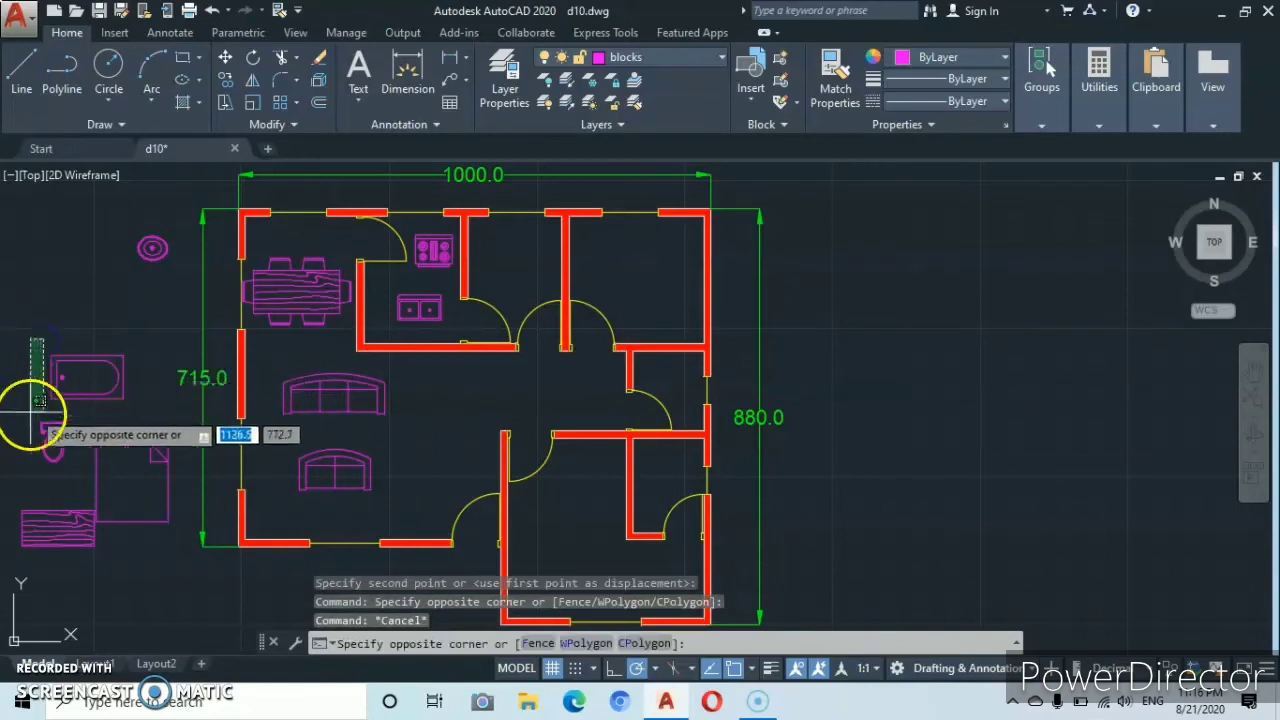
{"action": "left_click", "coordinate": [28, 360]}
{"action": "left_click", "coordinate": [66, 335]}
{"action": "left_click", "coordinate": [29, 443]}
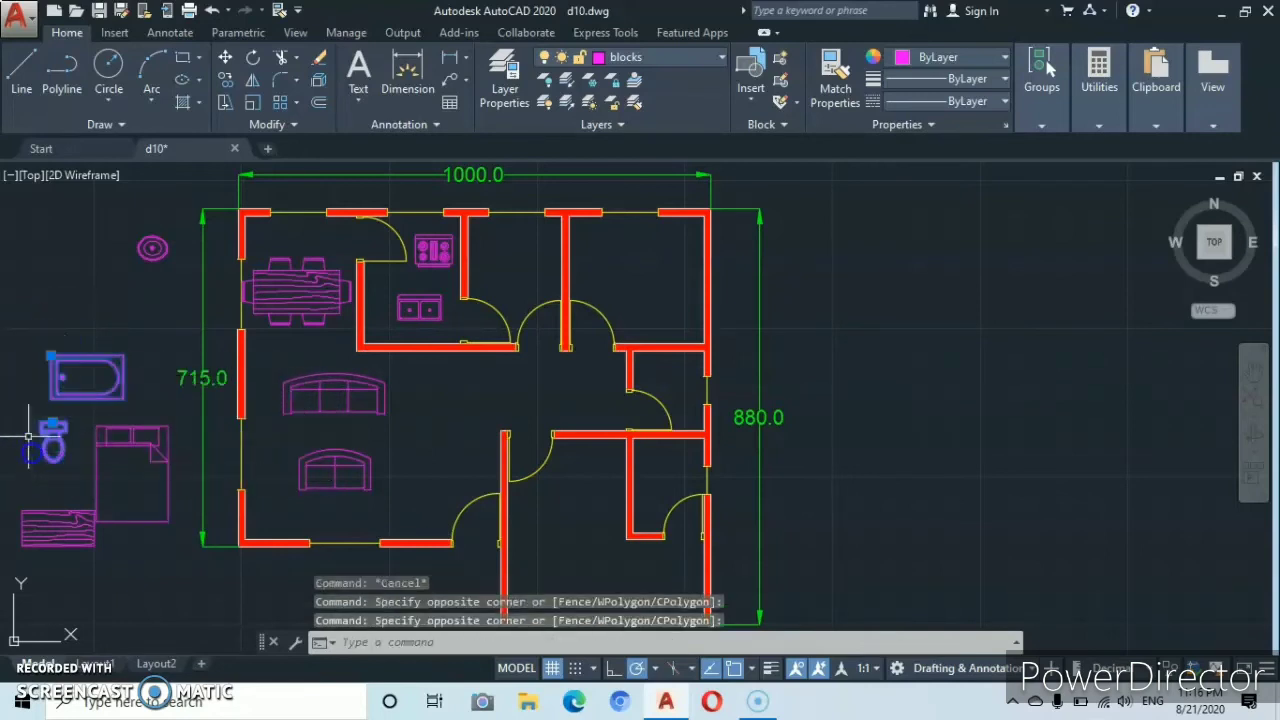
{"action": "right_click", "coordinate": [56, 255]}
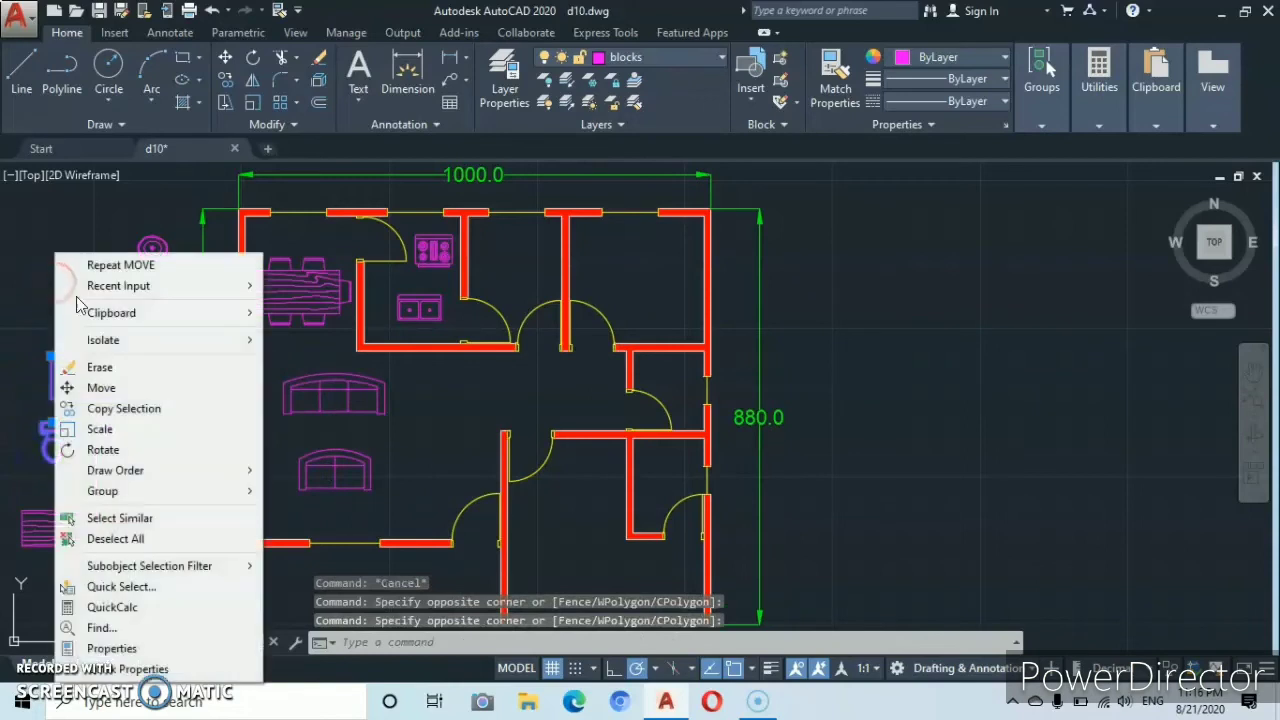
{"action": "left_click", "coordinate": [101, 388]}
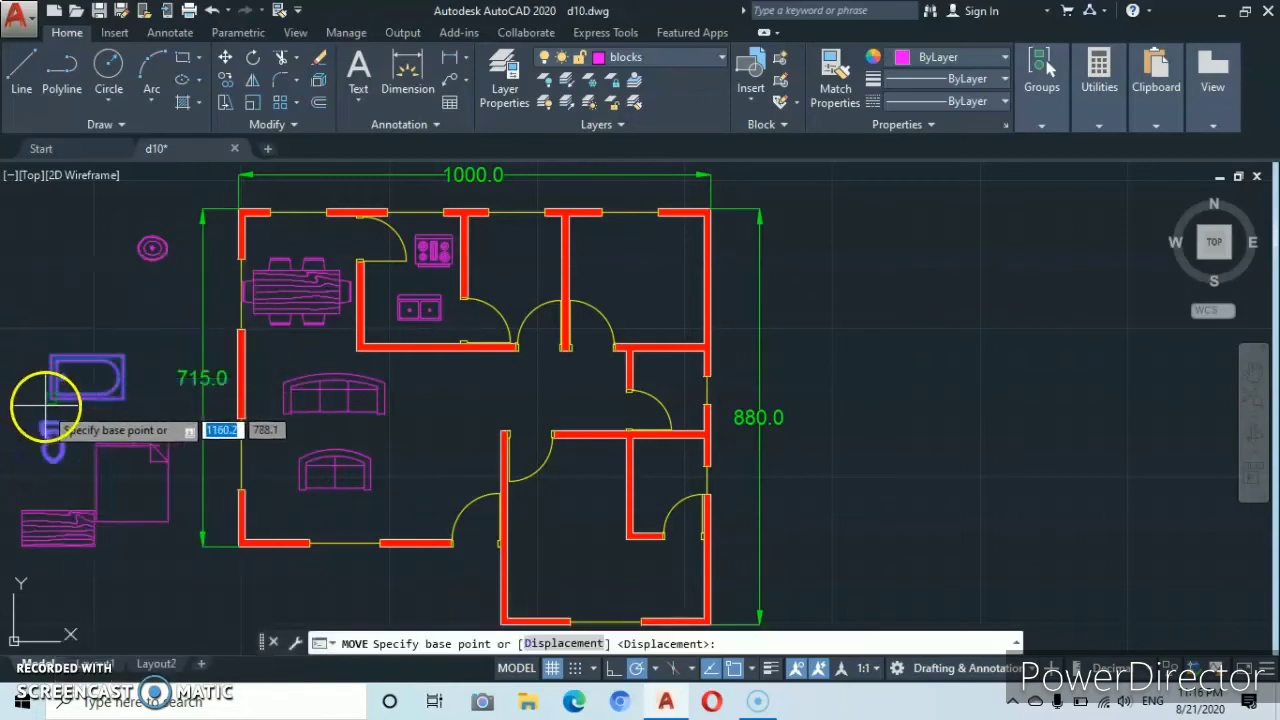
{"action": "left_click", "coordinate": [50, 400]}
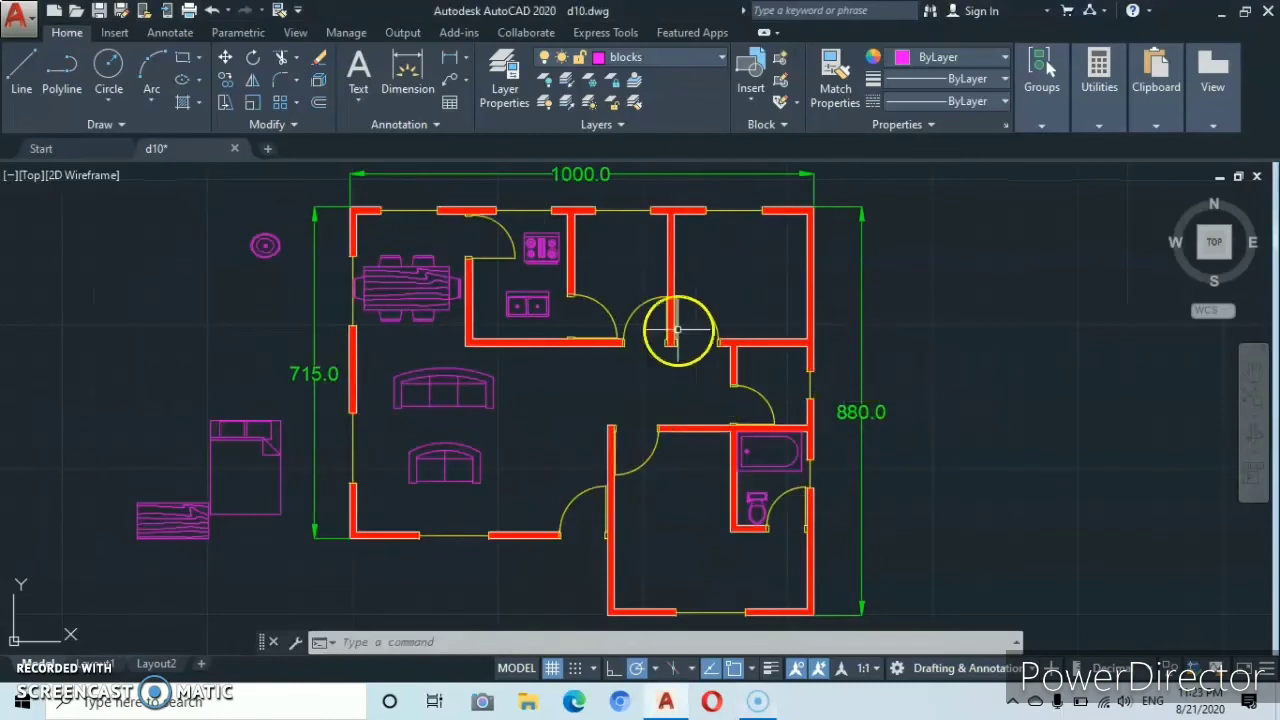
- Copy the queen bed into the upper-right corner of the upper-right bedroom and into the lower bedroom
{"action": "left_click", "coordinate": [267, 400]}
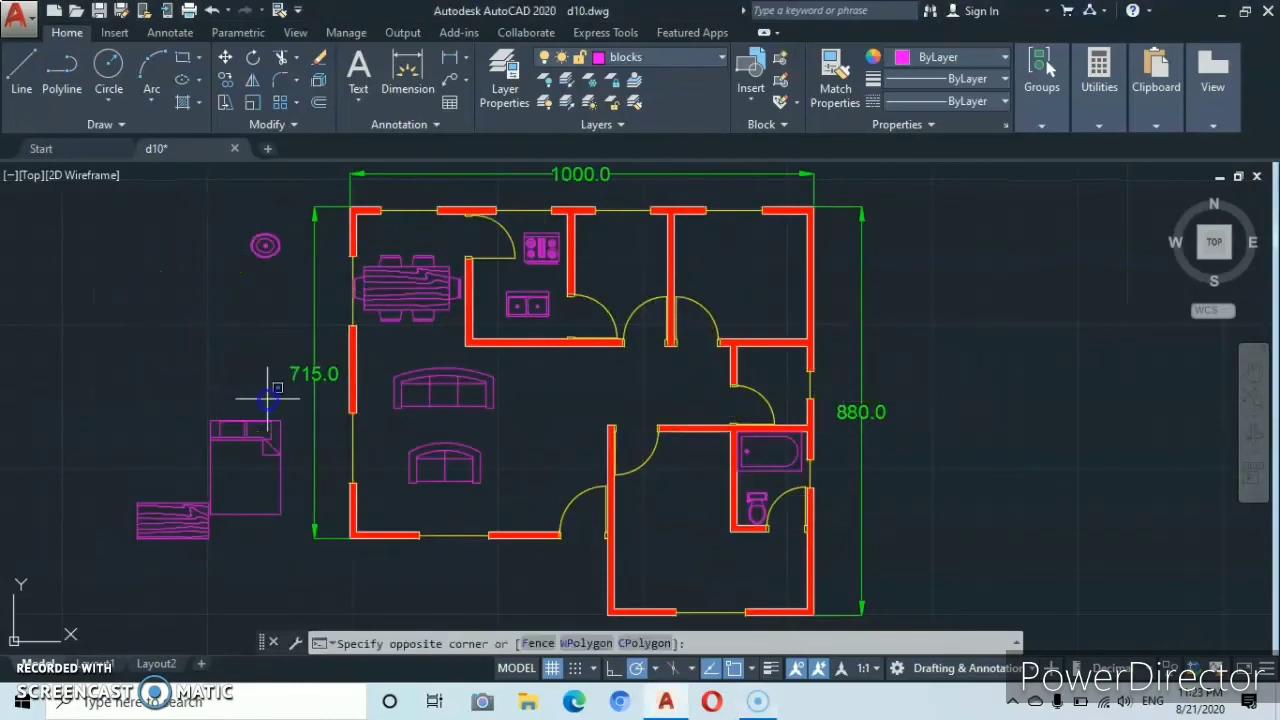
{"action": "left_click", "coordinate": [228, 450]}
{"action": "right_click", "coordinate": [96, 400]}
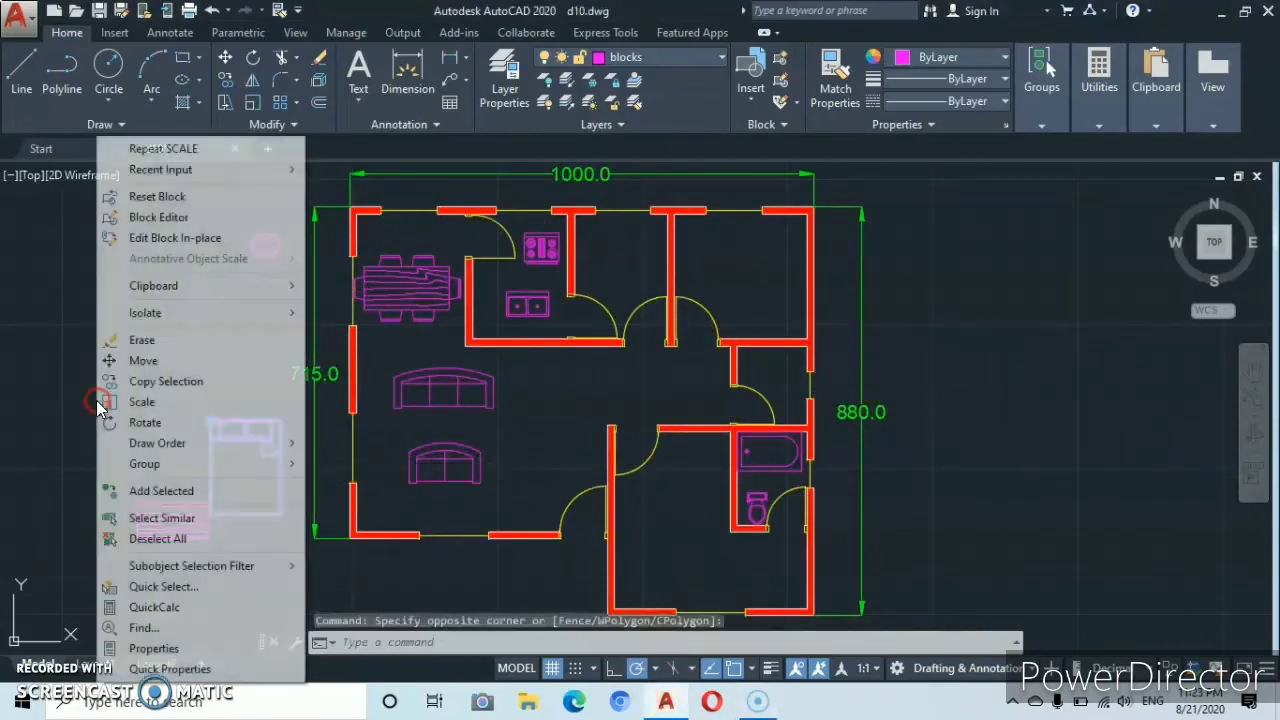
{"action": "left_click", "coordinate": [150, 383]}
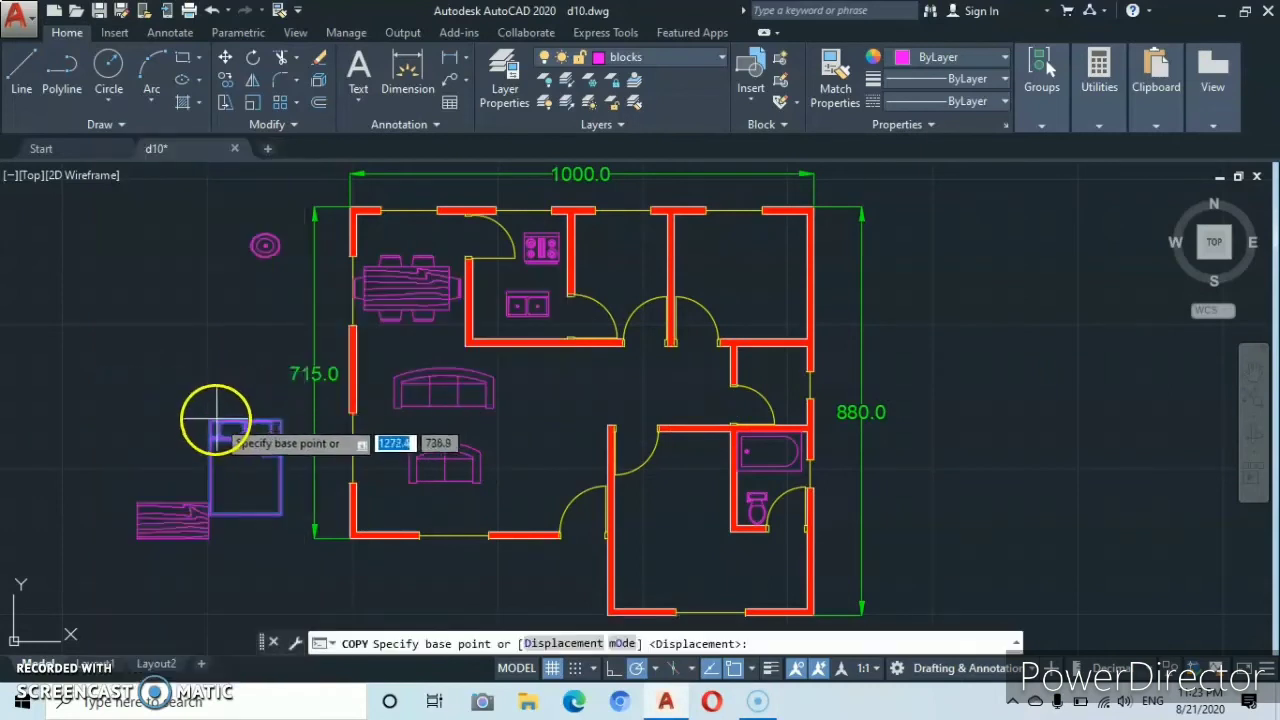
{"action": "left_click", "coordinate": [211, 424]}
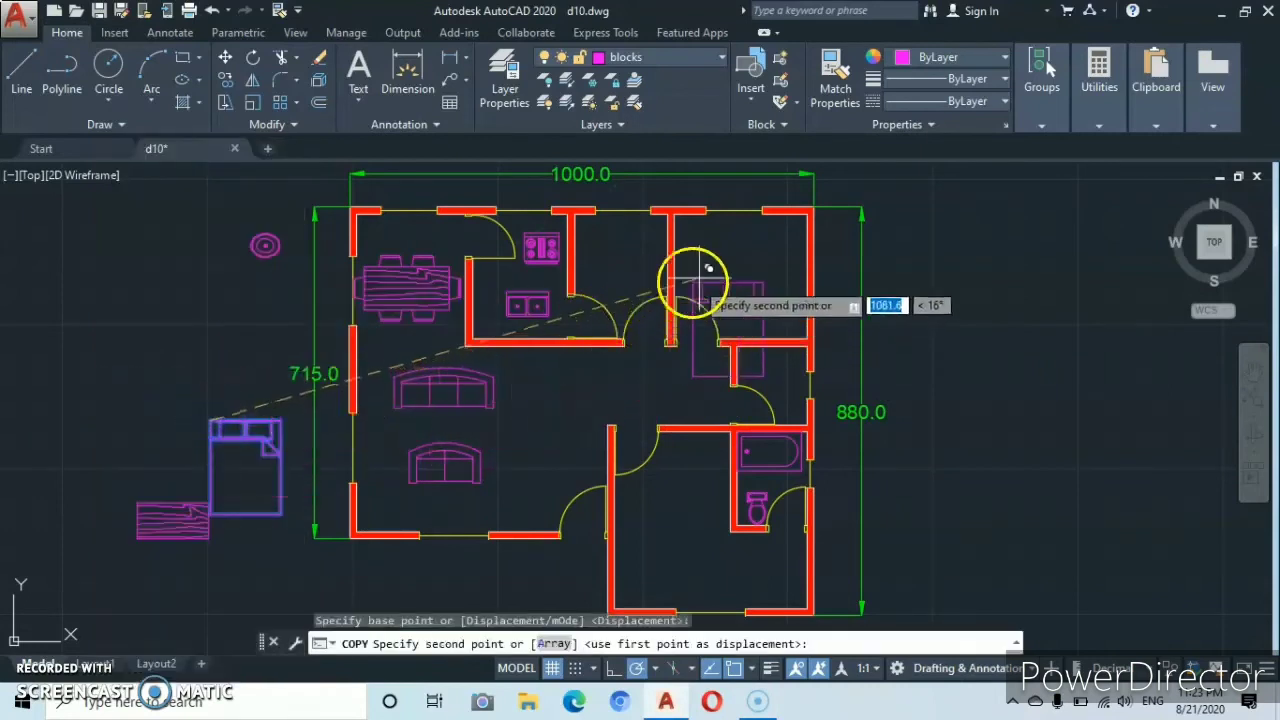
{"action": "left_click", "coordinate": [740, 208]}
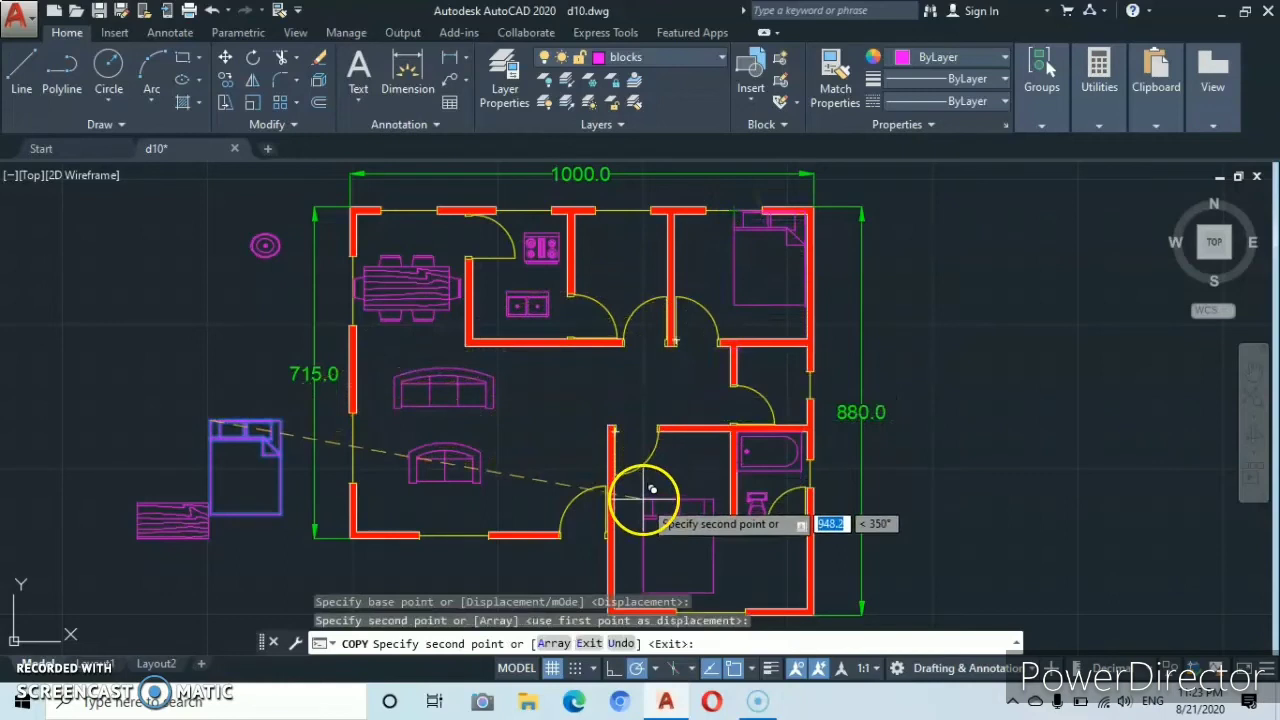
{"action": "left_click", "coordinate": [652, 489]}
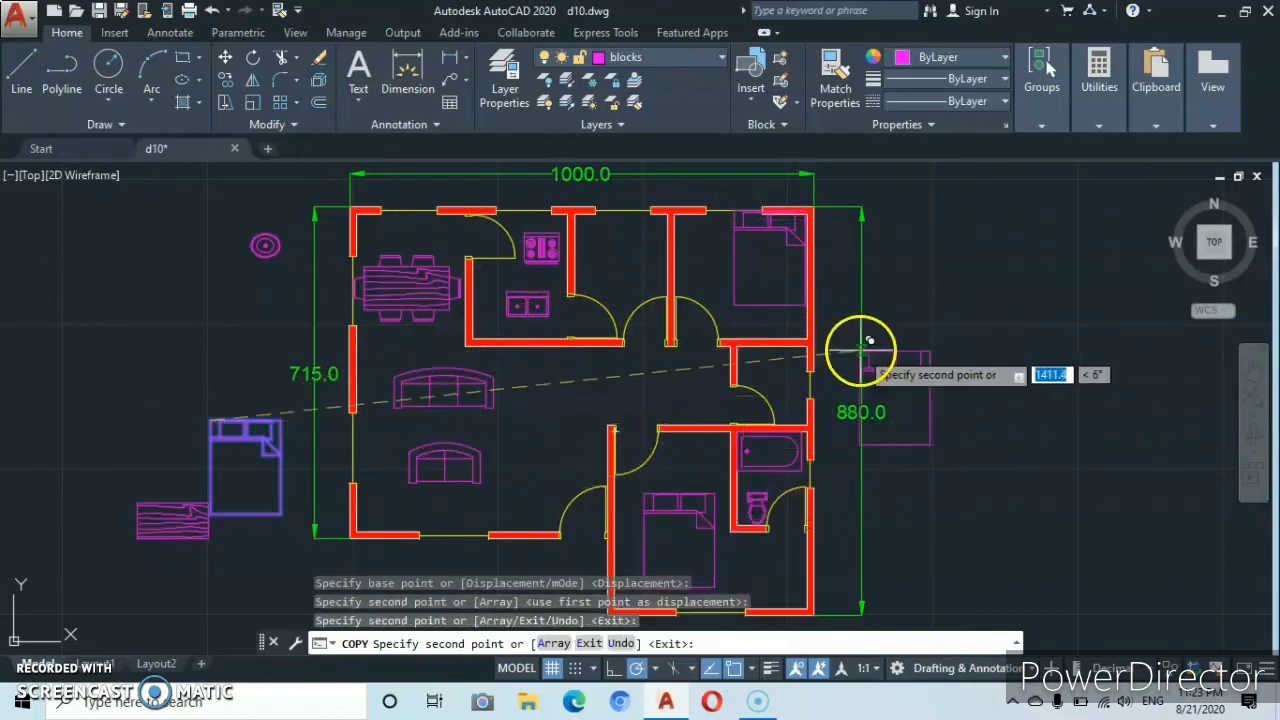
{"action": "key", "text": "Escape"}
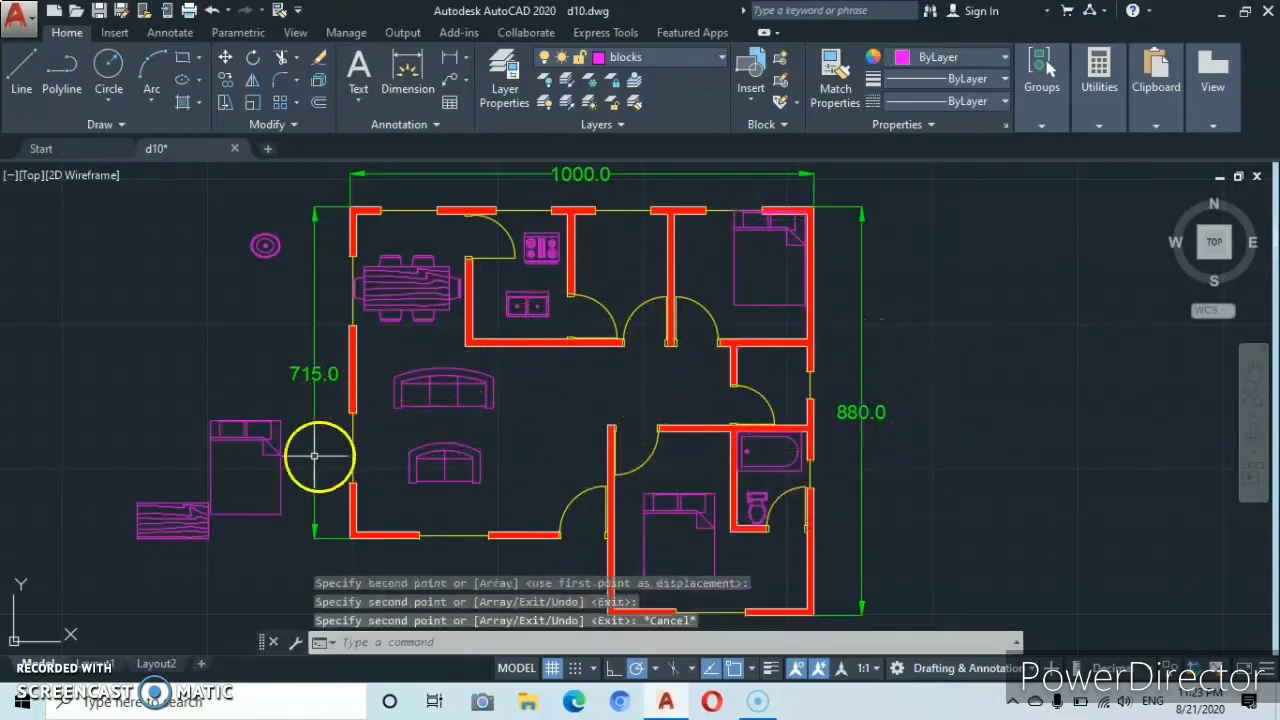
- Rotate the queen bed in the lower bedroom 180° about its lower-right corner
{"action": "scroll", "coordinate": [571, 377], "scroll_direction": "down", "scroll_amount": 3}
{"action": "middle_click_drag", "start_coordinate": [571, 377], "coordinate": [538, 298]}
{"action": "scroll", "coordinate": [531, 302], "scroll_direction": "up", "scroll_amount": 2}
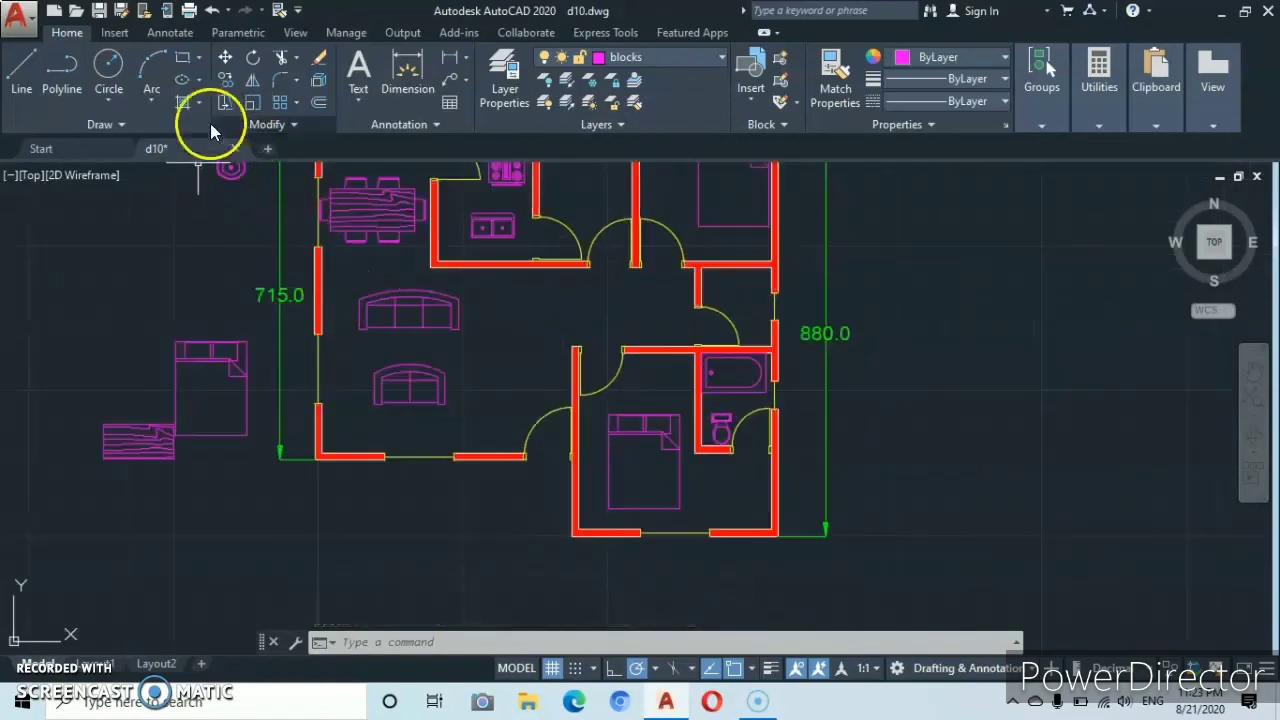
{"action": "left_click", "coordinate": [255, 60]}
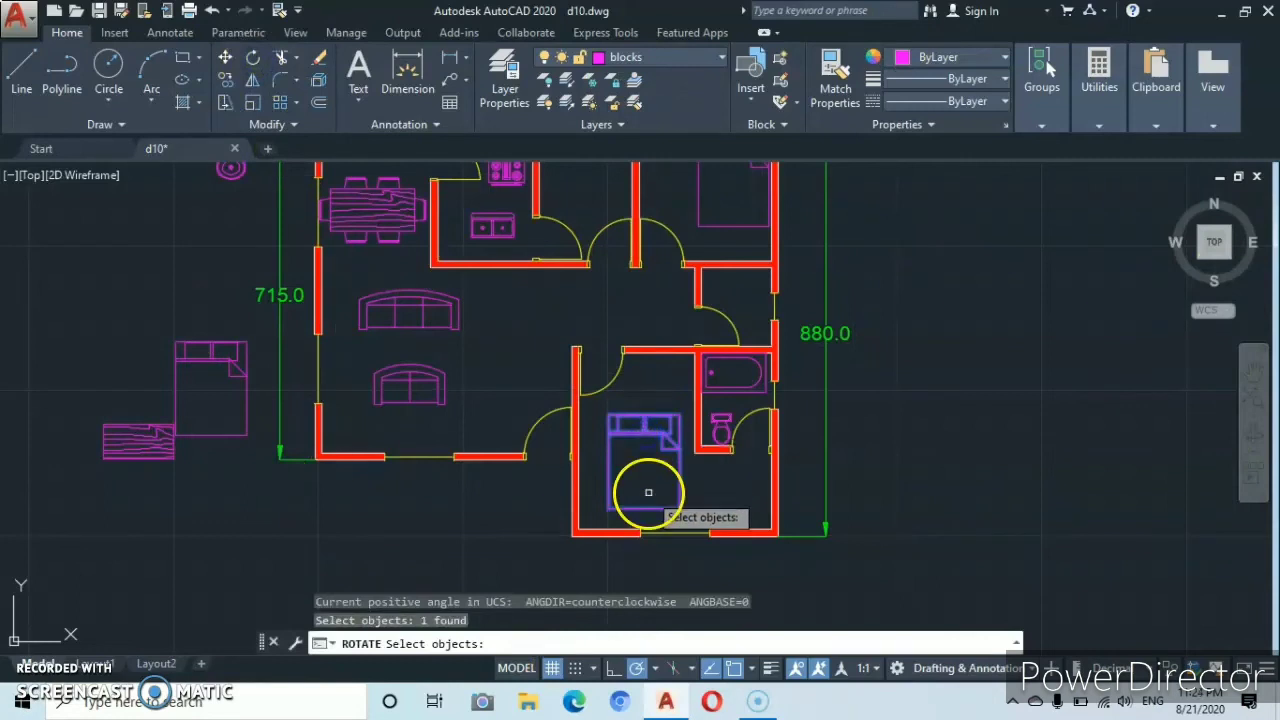
{"action": "key", "text": "Return"}
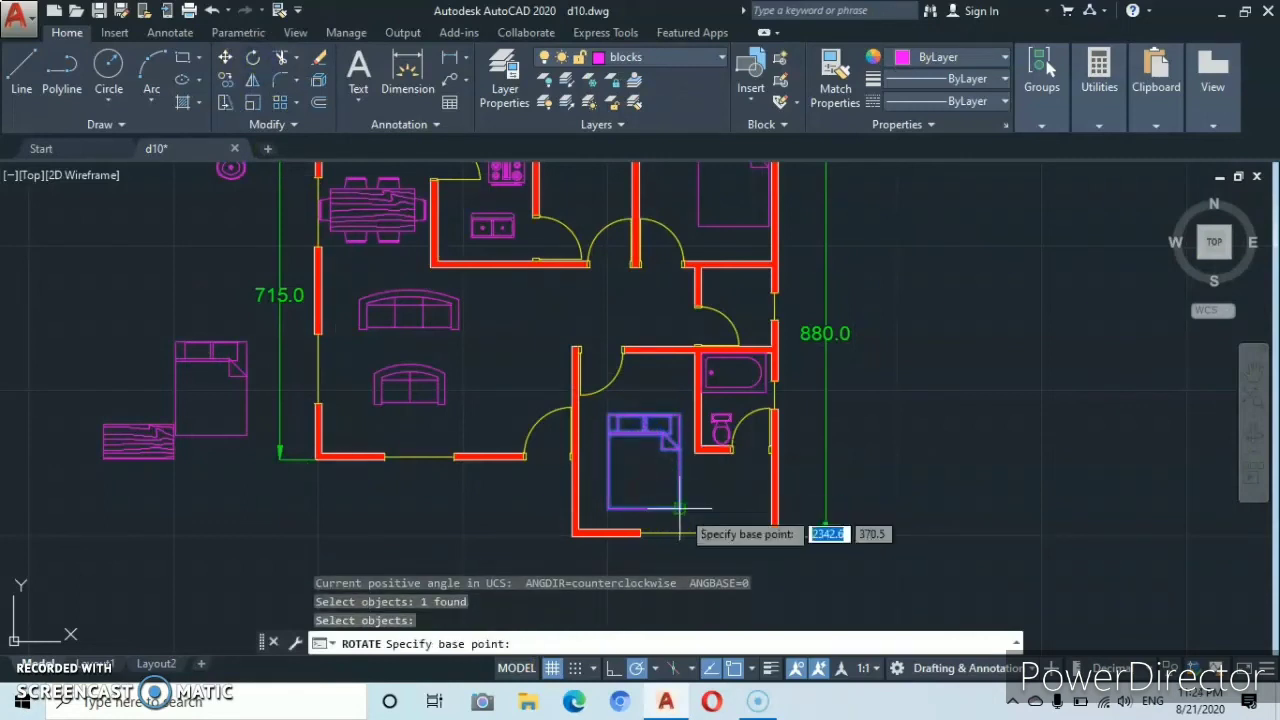
{"action": "left_click", "coordinate": [680, 510]}
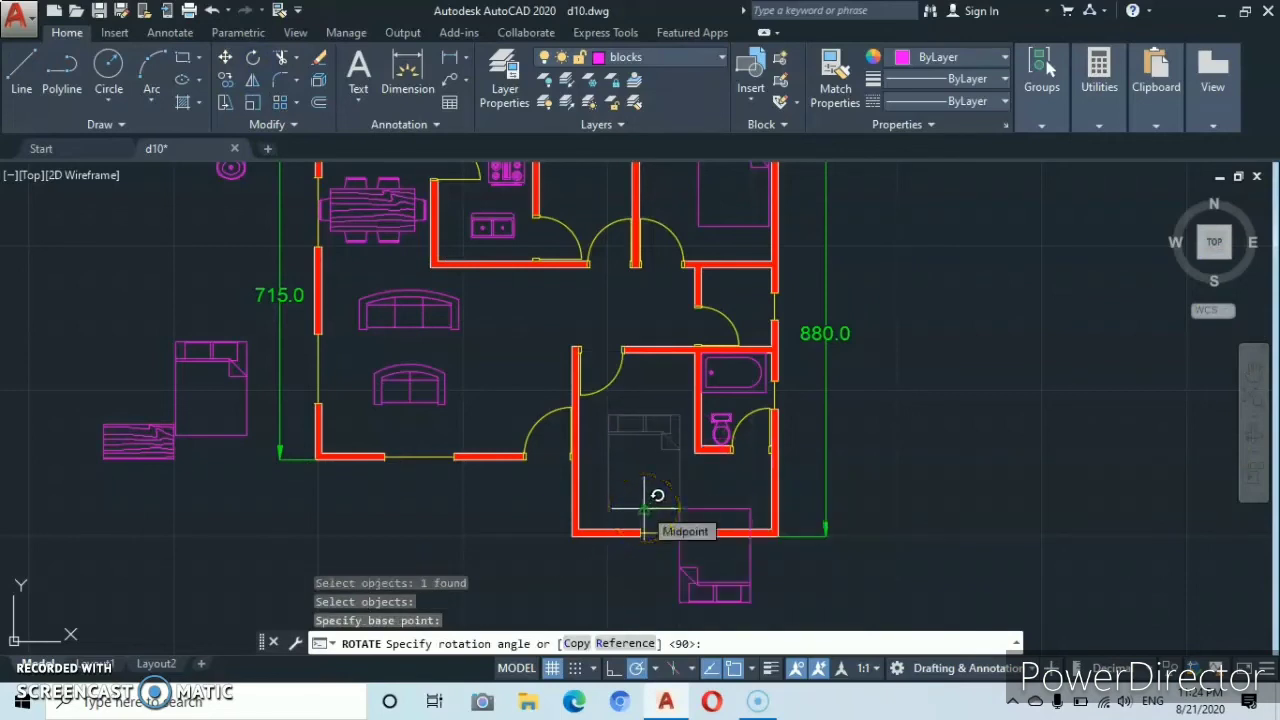
{"action": "left_click", "coordinate": [644, 510]}
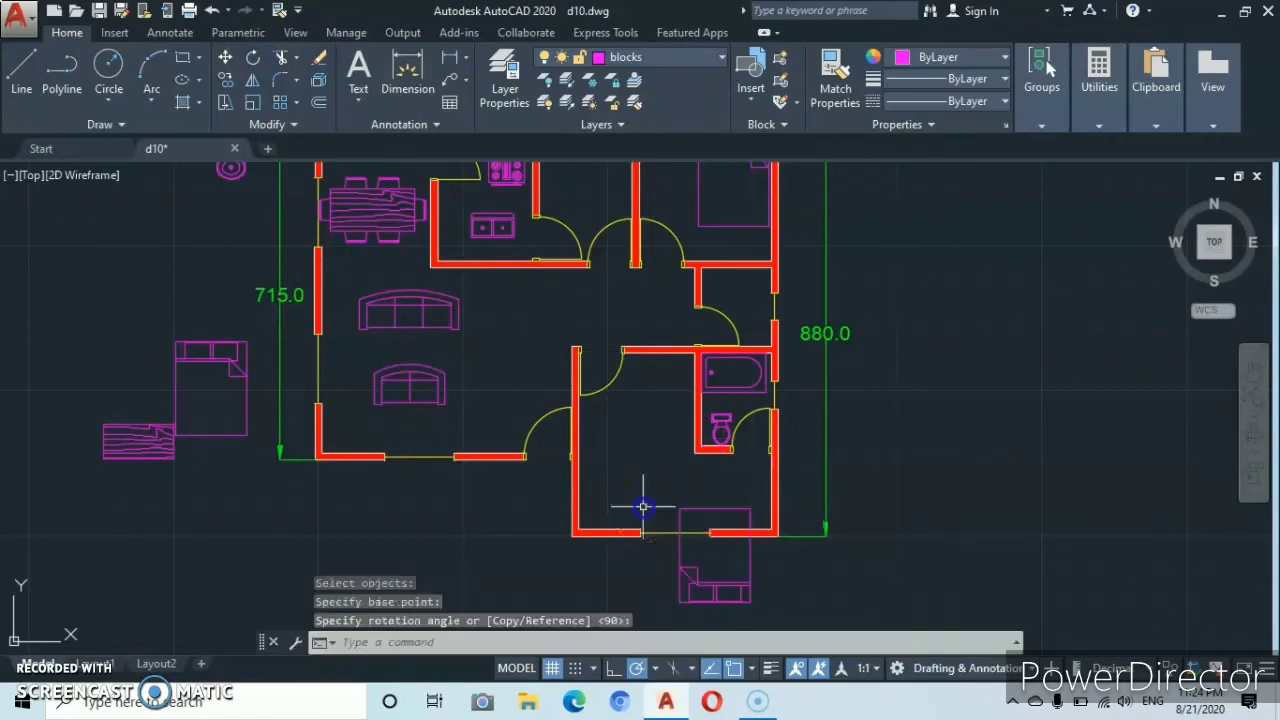
- Rotate the bed at the lower bedroom's window another 270° about its upper-left corner so the headboard faces left
{"action": "left_click", "coordinate": [678, 598]}
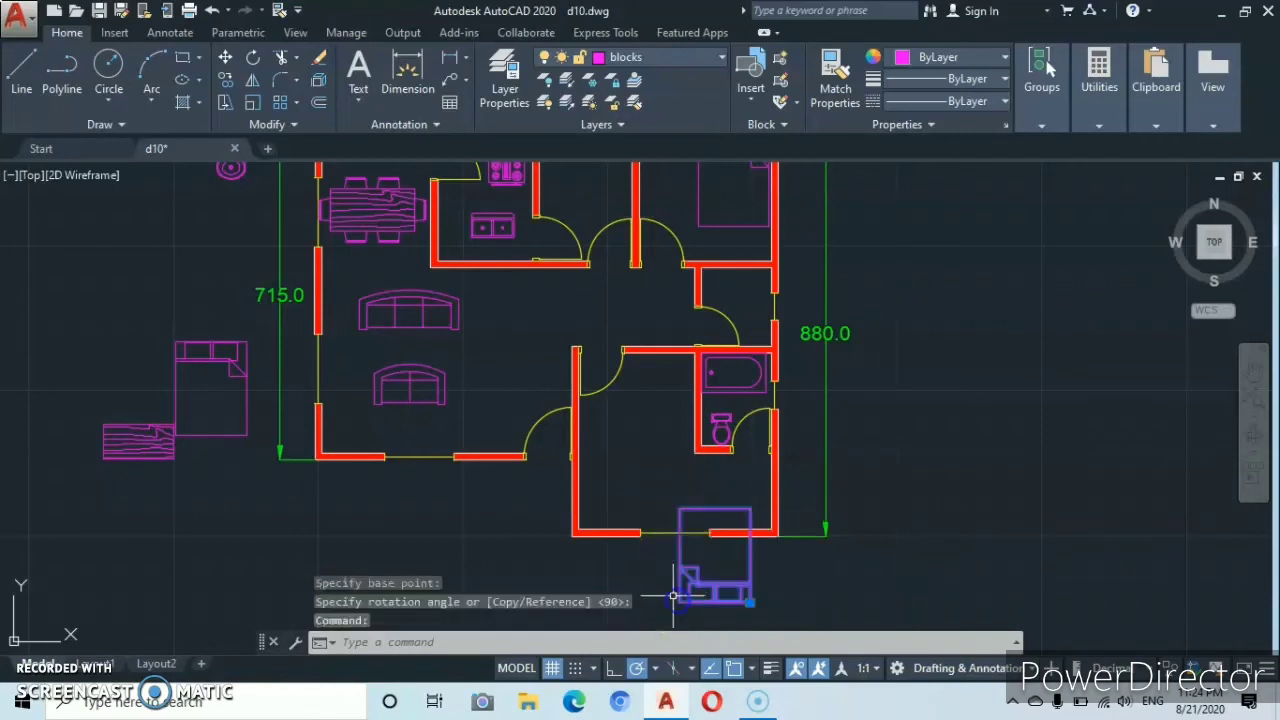
{"action": "left_click", "coordinate": [256, 59]}
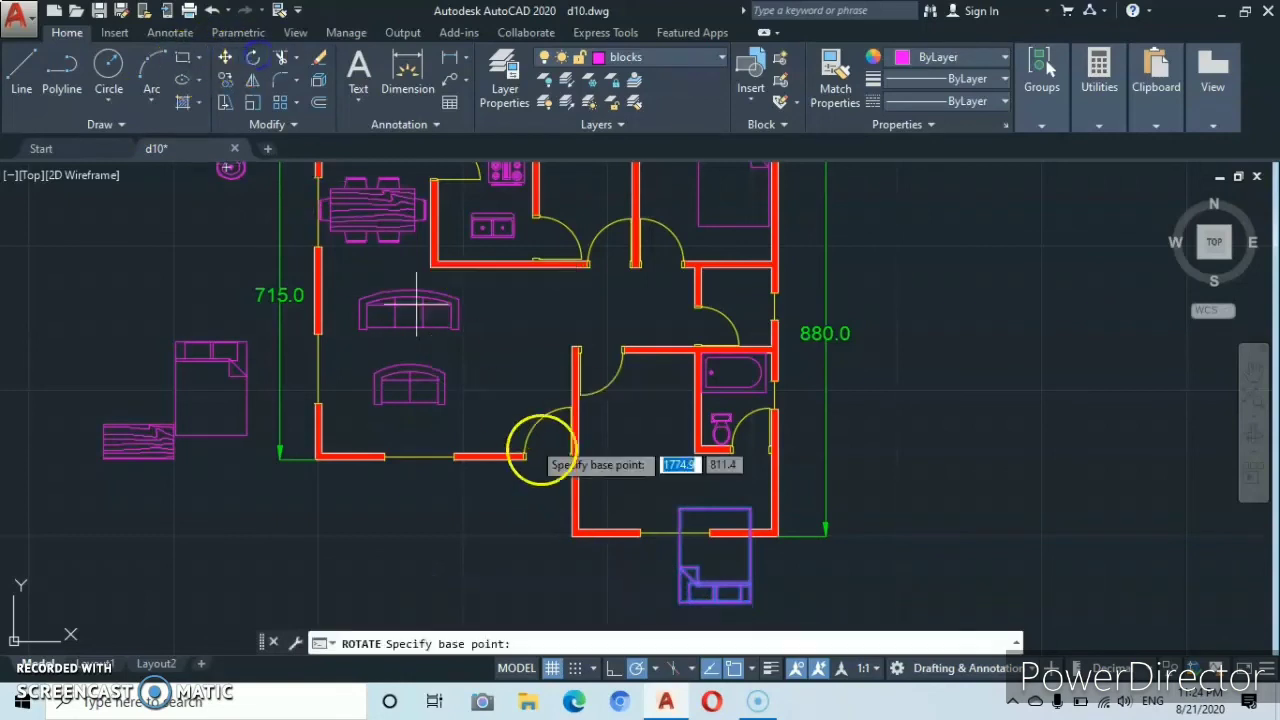
{"action": "left_click", "coordinate": [680, 510]}
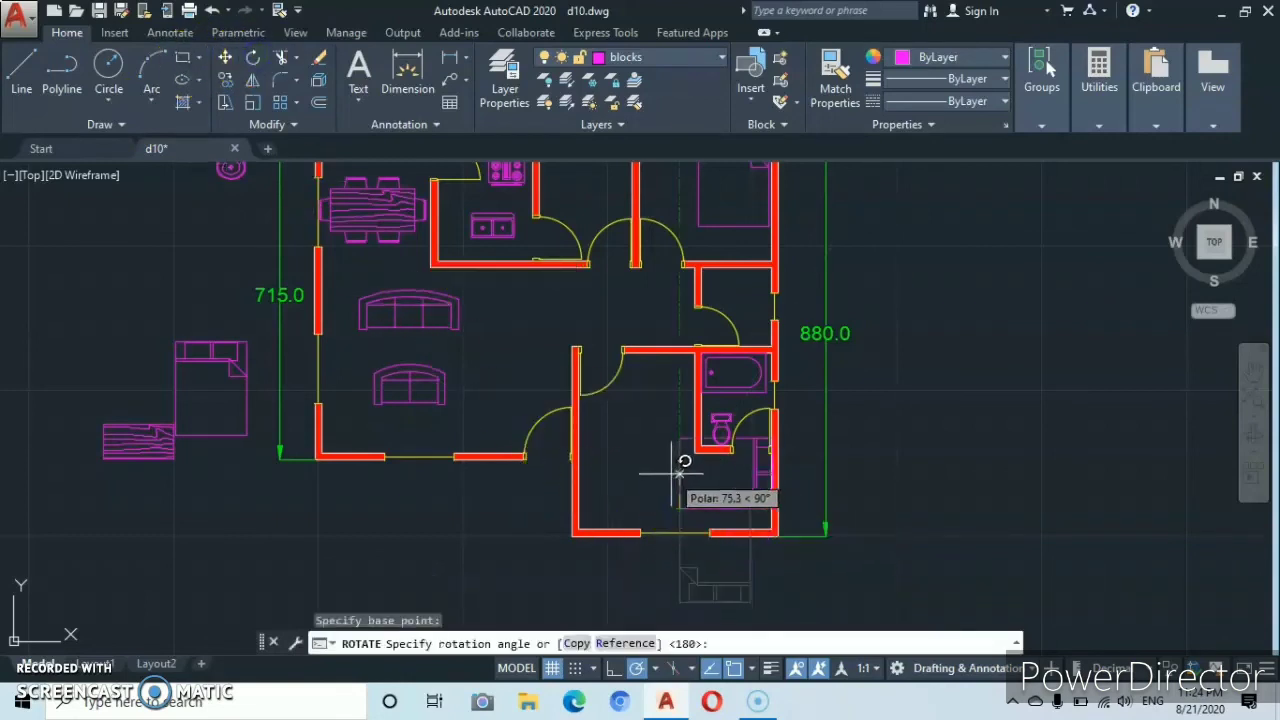
{"action": "left_click", "coordinate": [680, 610]}
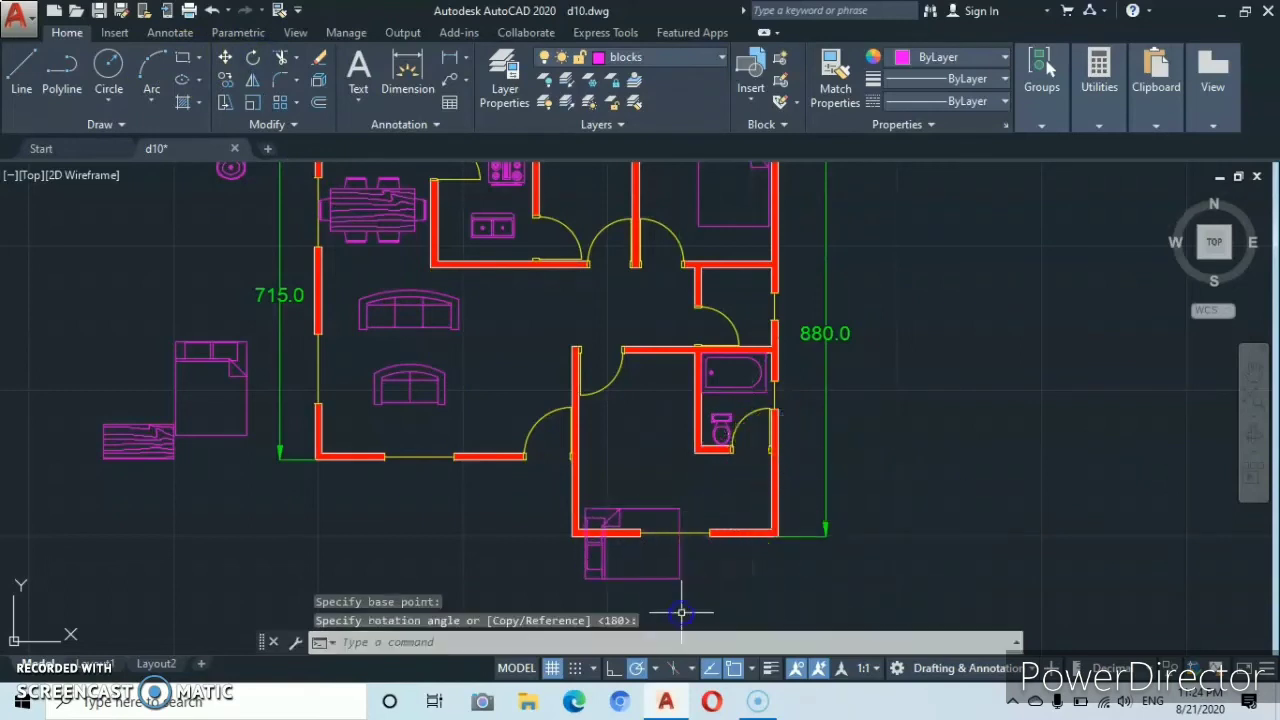
- Move the rotated bed inside the lower bedroom, into its lower-left corner
{"action": "left_click", "coordinate": [592, 517]}
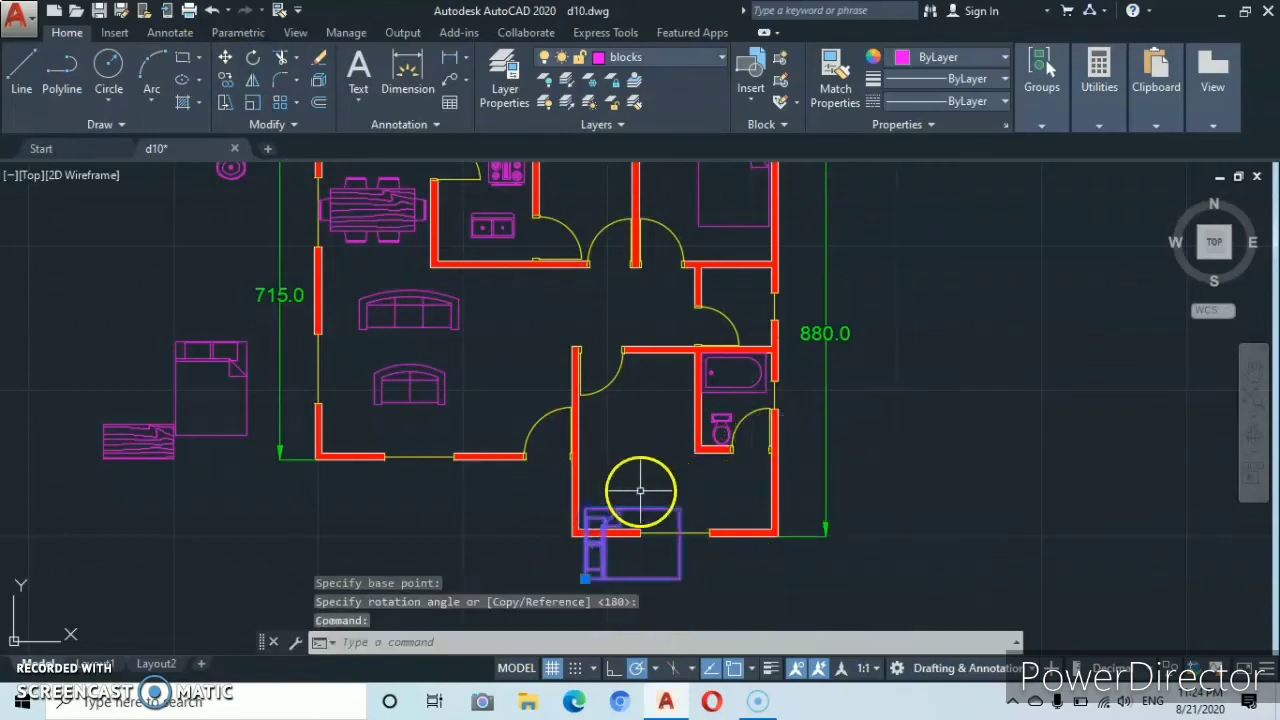
{"action": "right_click", "coordinate": [648, 468]}
{"action": "left_click", "coordinate": [688, 360]}
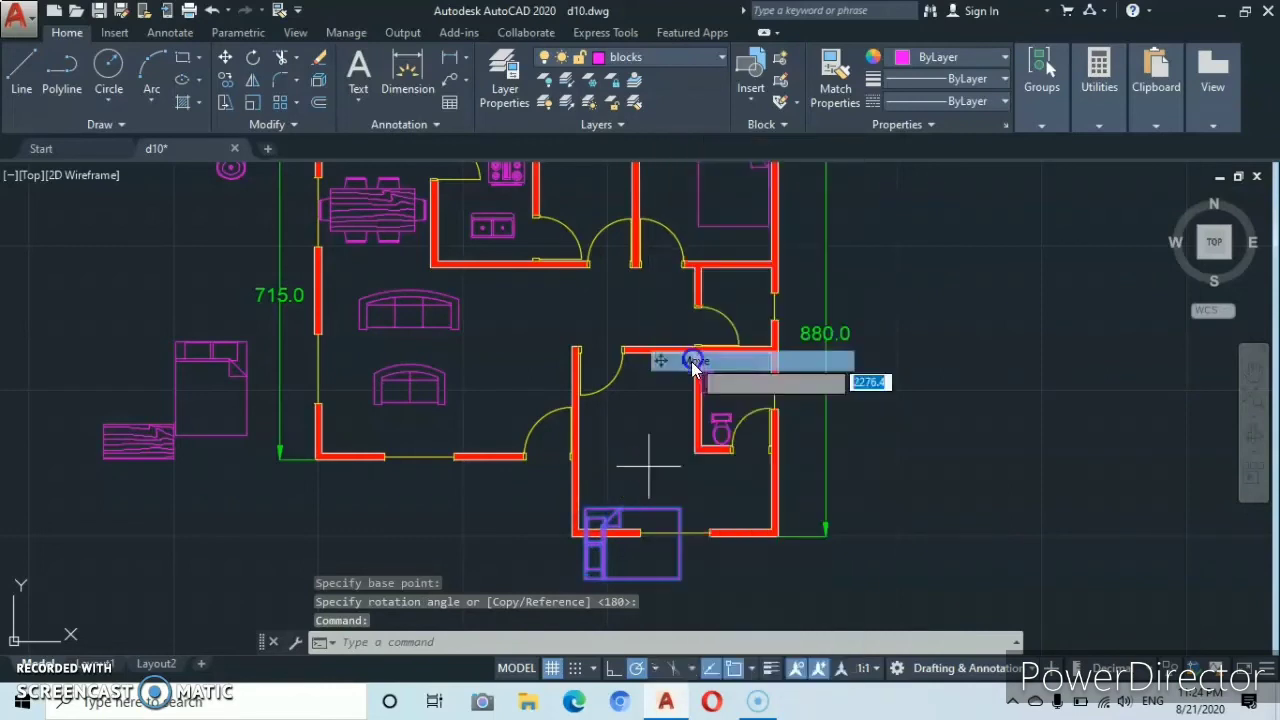
{"action": "left_click", "coordinate": [595, 568]}
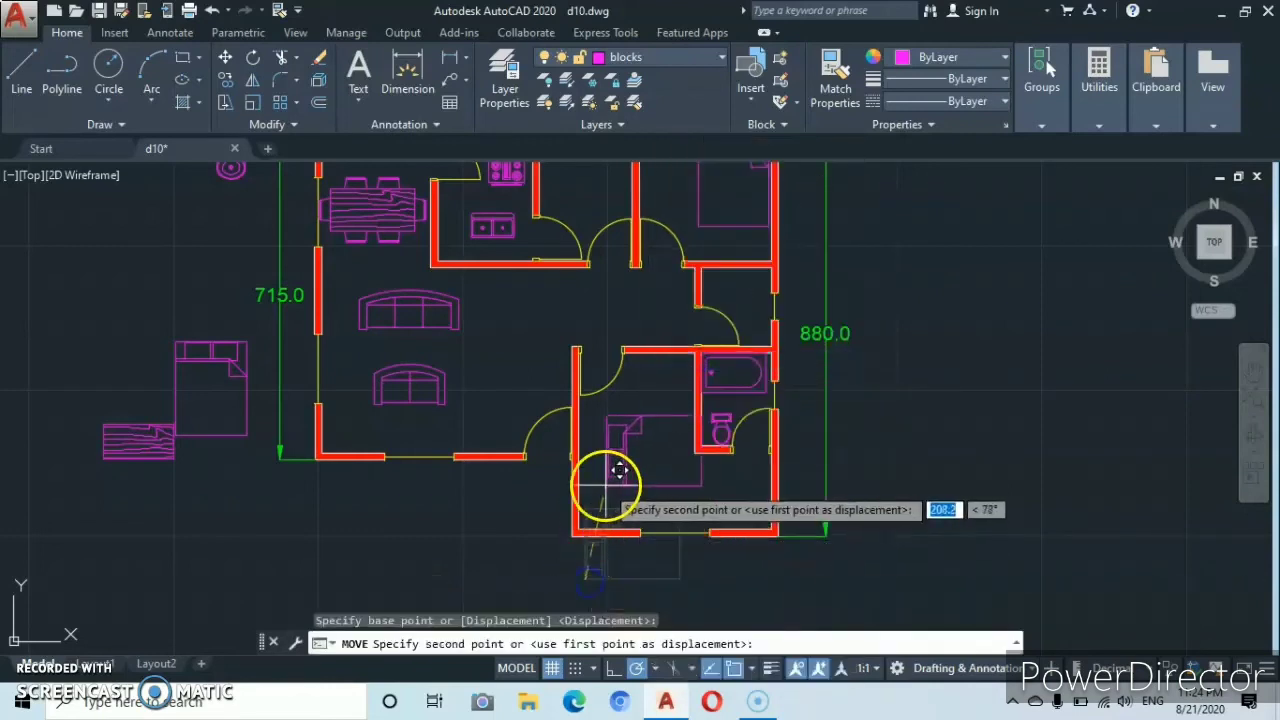
{"action": "left_click", "coordinate": [581, 522]}
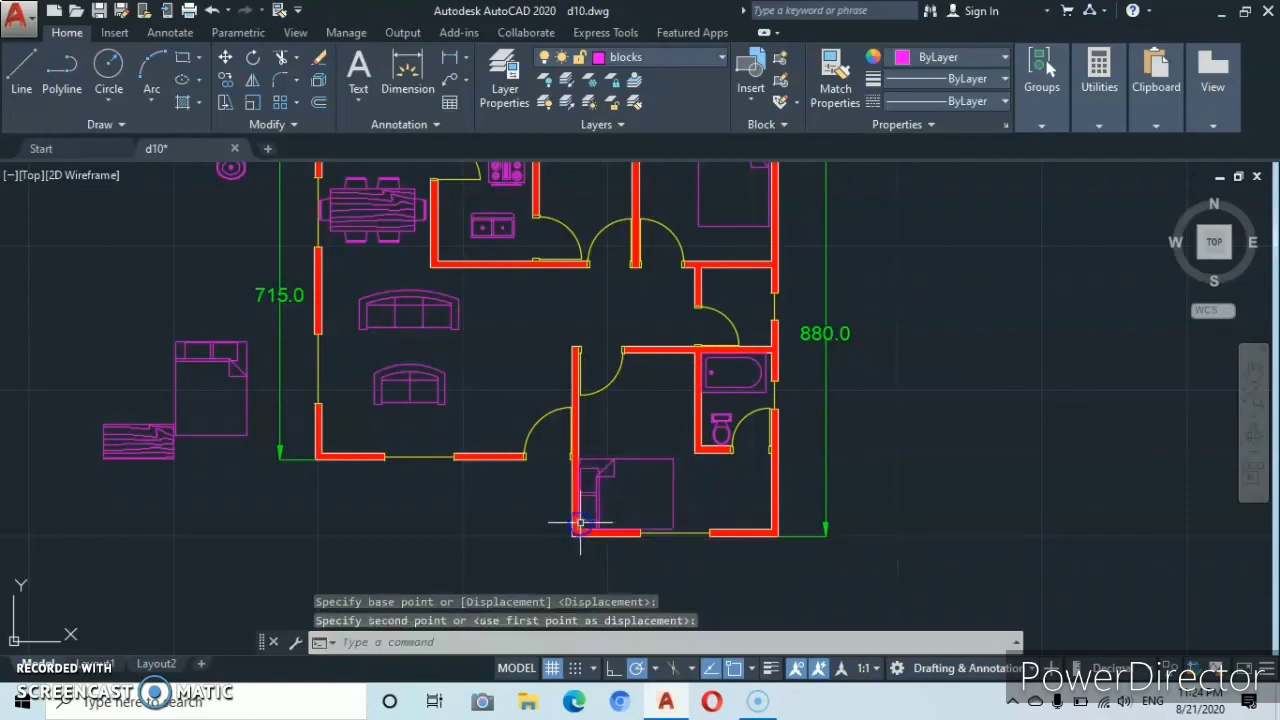
- Fine-tune the lower bedroom bed's position so the headboard rests against the left wall, with a small gap above the bottom wall
{"action": "left_click", "coordinate": [600, 490]}
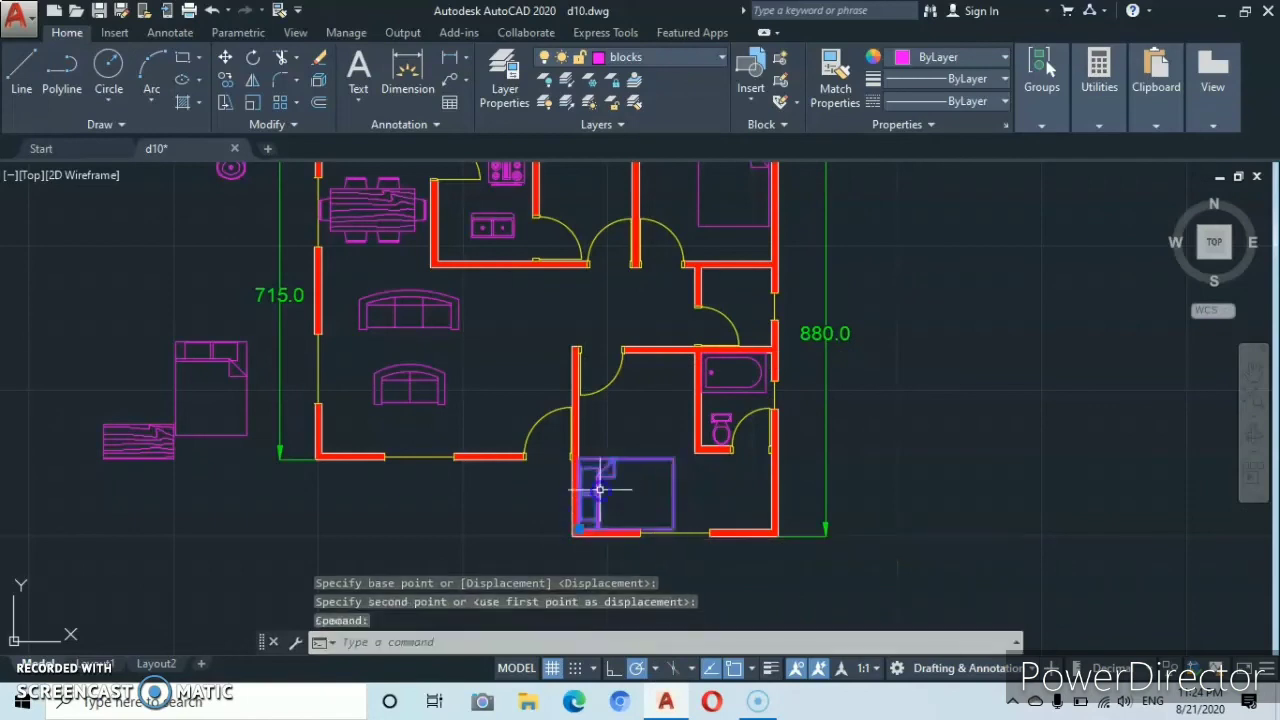
{"action": "right_click", "coordinate": [701, 503]}
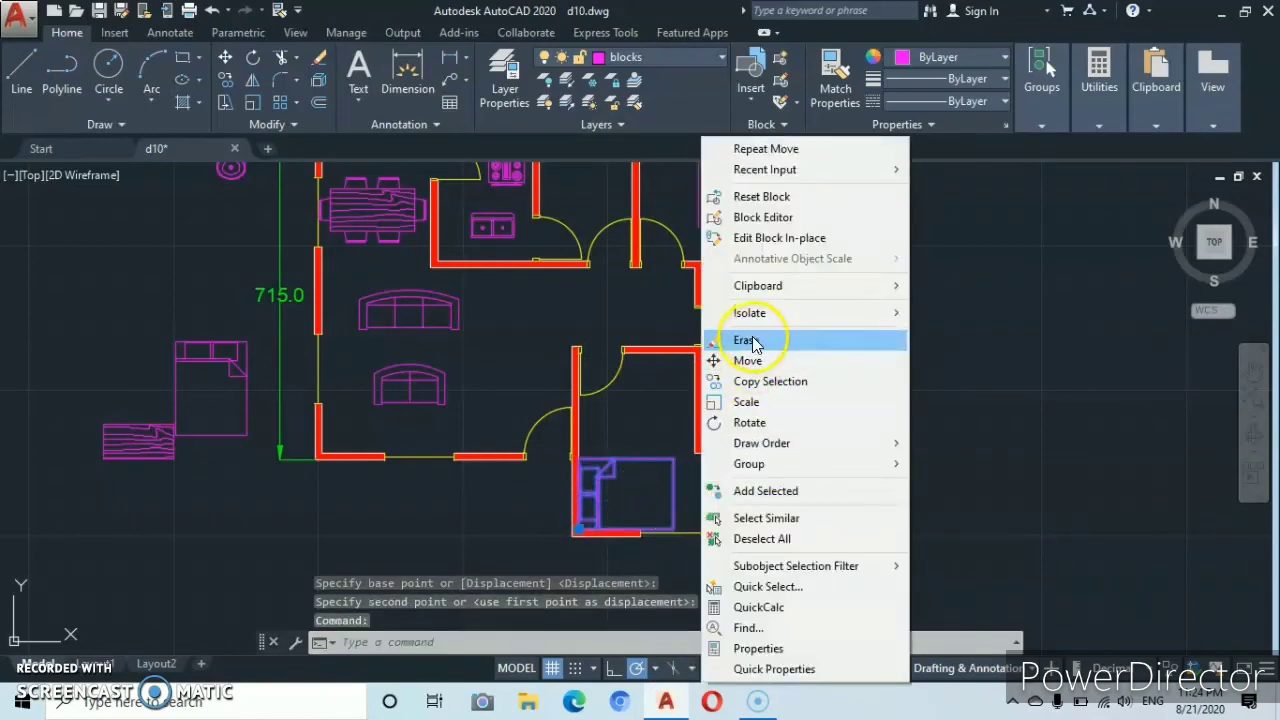
{"action": "left_click", "coordinate": [748, 361]}
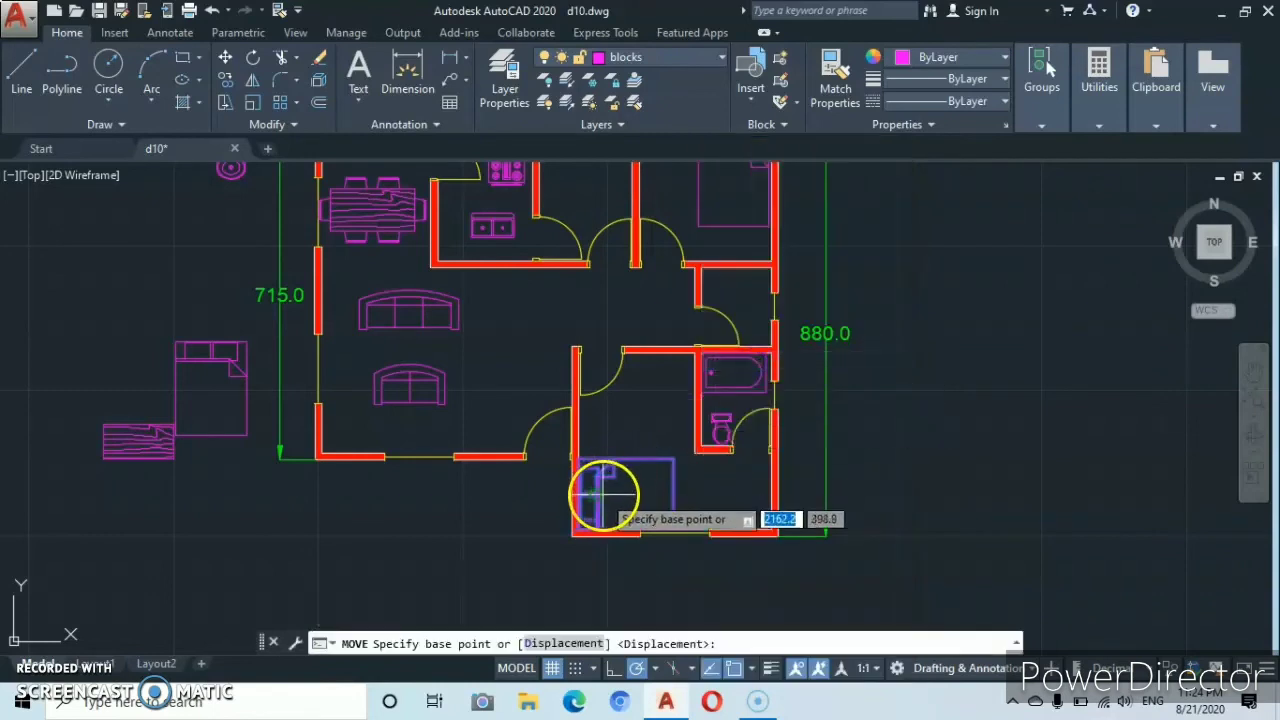
{"action": "left_click", "coordinate": [601, 493]}
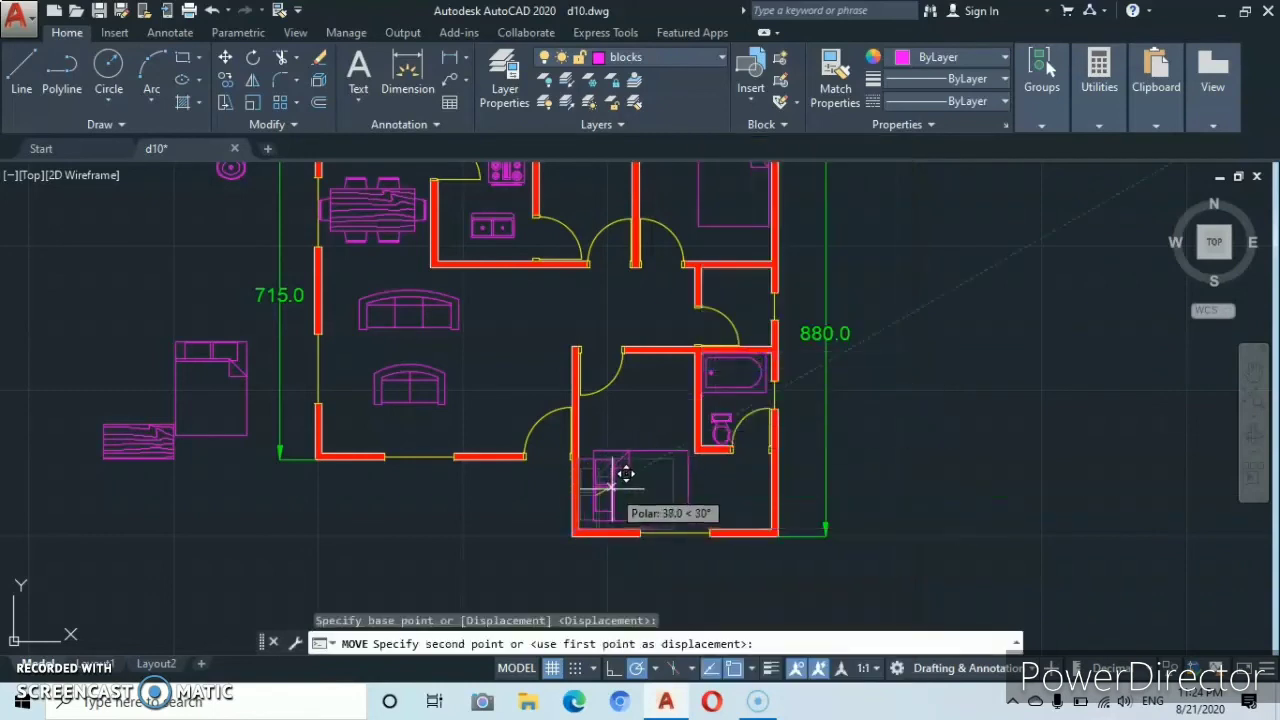
{"action": "left_click", "coordinate": [612, 488]}
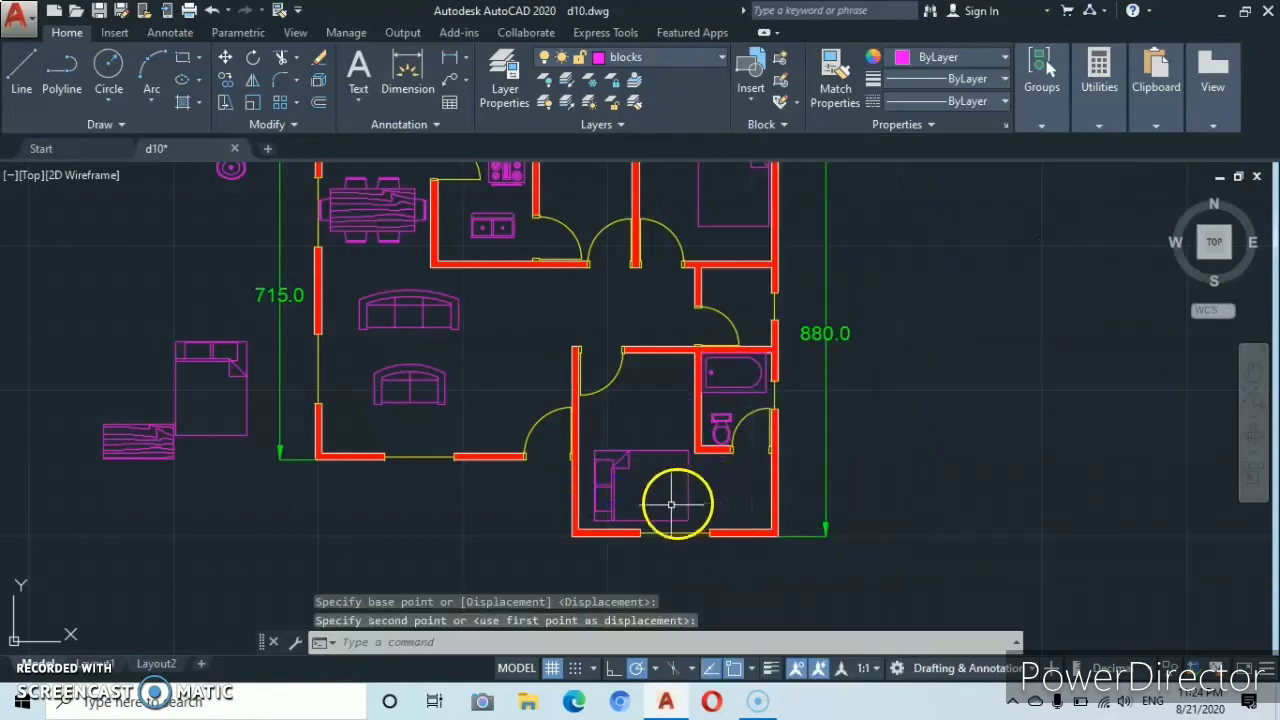
{"action": "left_click", "coordinate": [613, 496]}
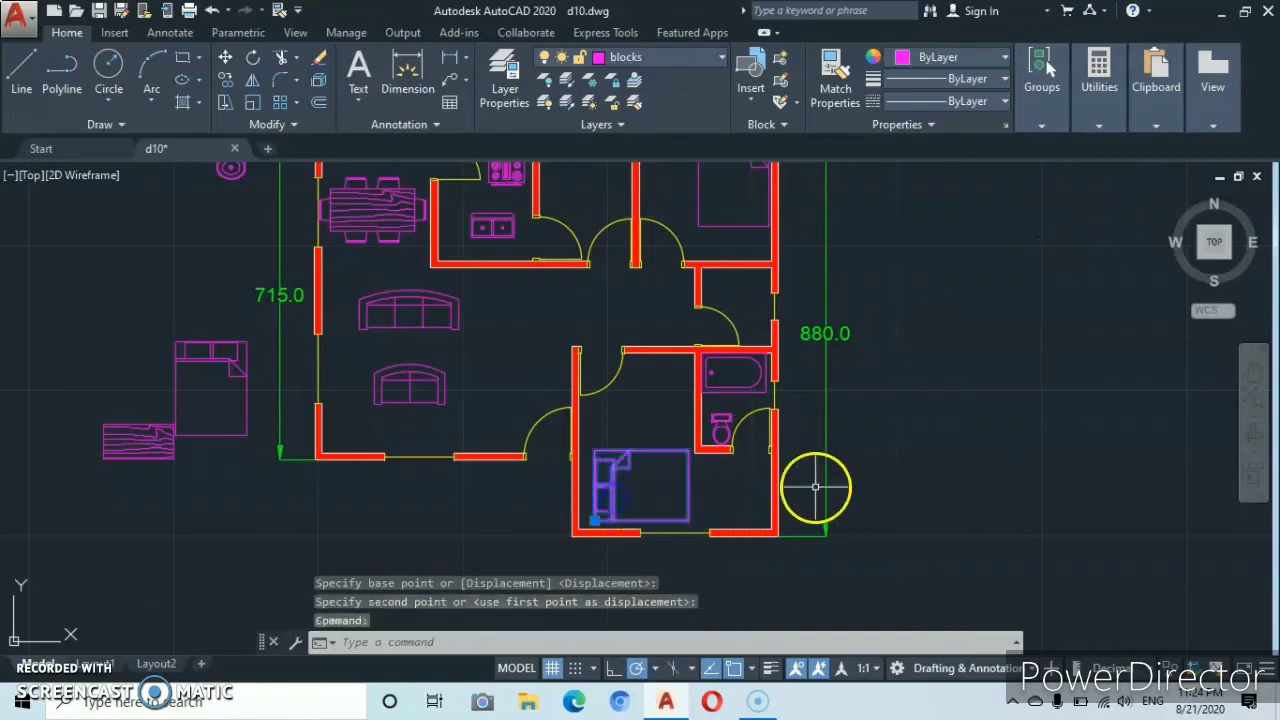
{"action": "right_click", "coordinate": [888, 475]}
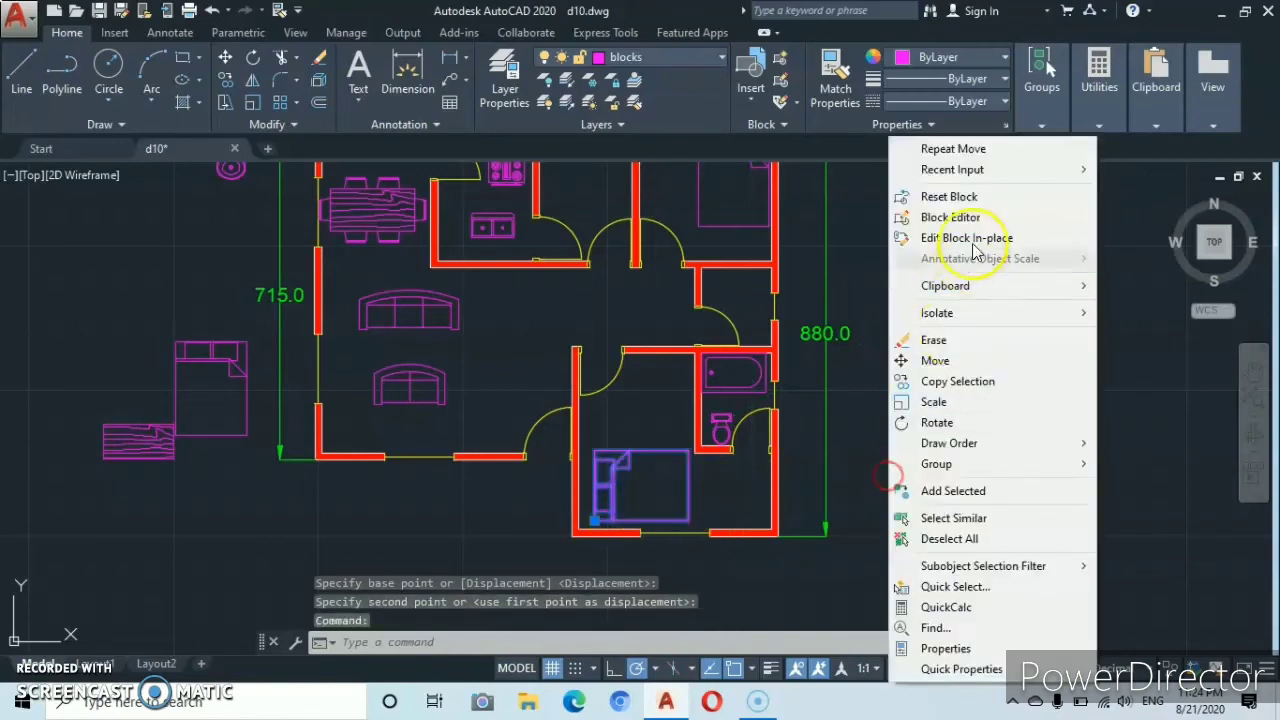
{"action": "left_click", "coordinate": [950, 365]}
{"action": "left_click", "coordinate": [614, 494]}
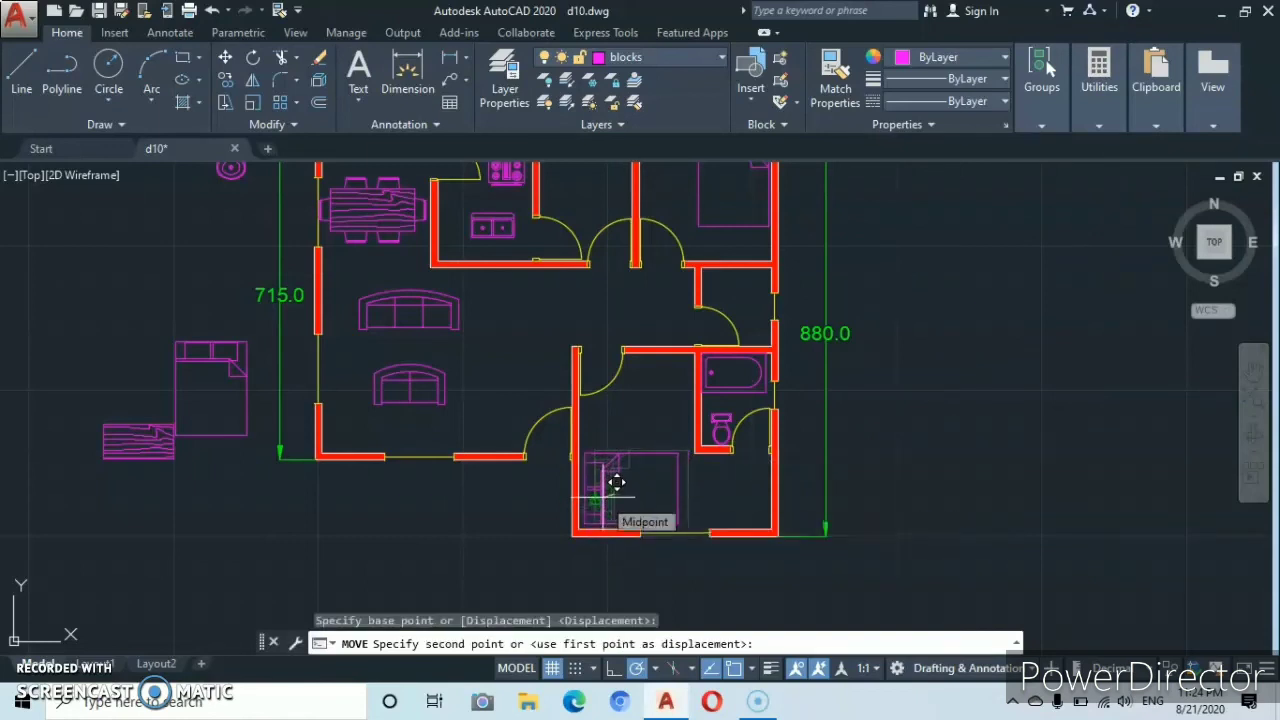
{"action": "left_click", "coordinate": [617, 483]}
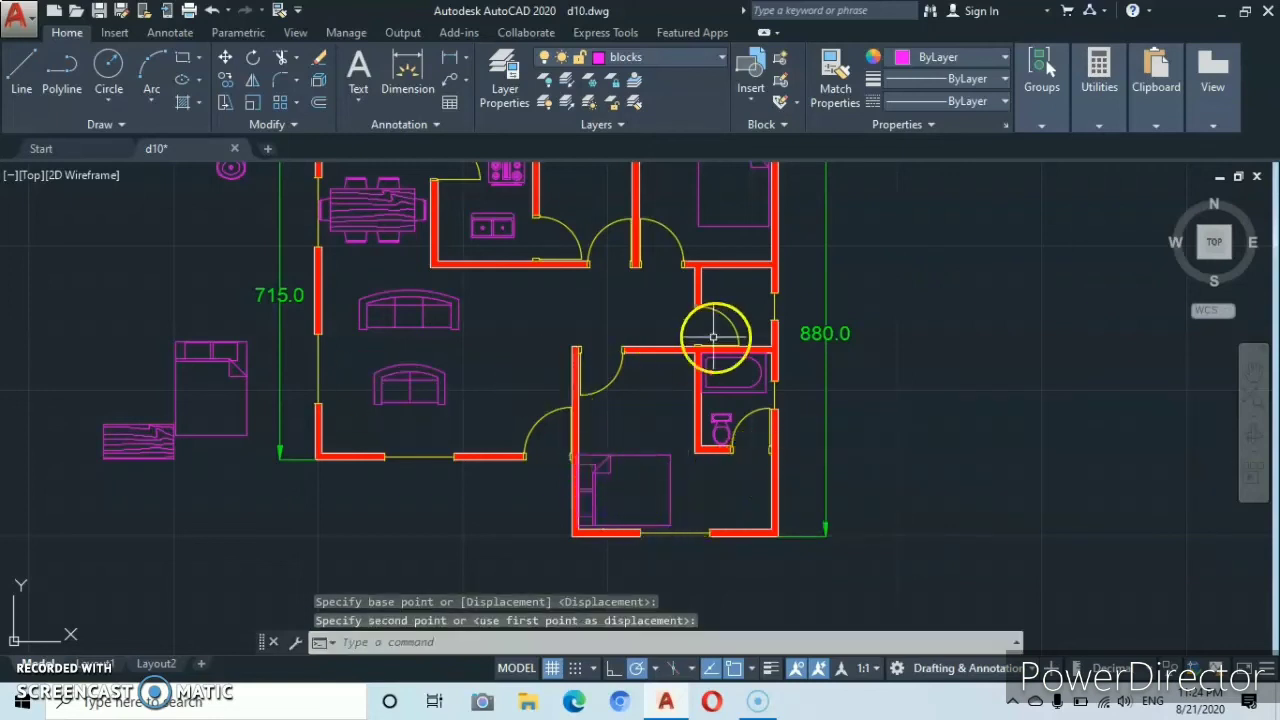
- Rotate the living room's two-seat sofa 180° about its lower-left corner
{"action": "middle_click_drag", "start_coordinate": [627, 317], "coordinate": [653, 417]}
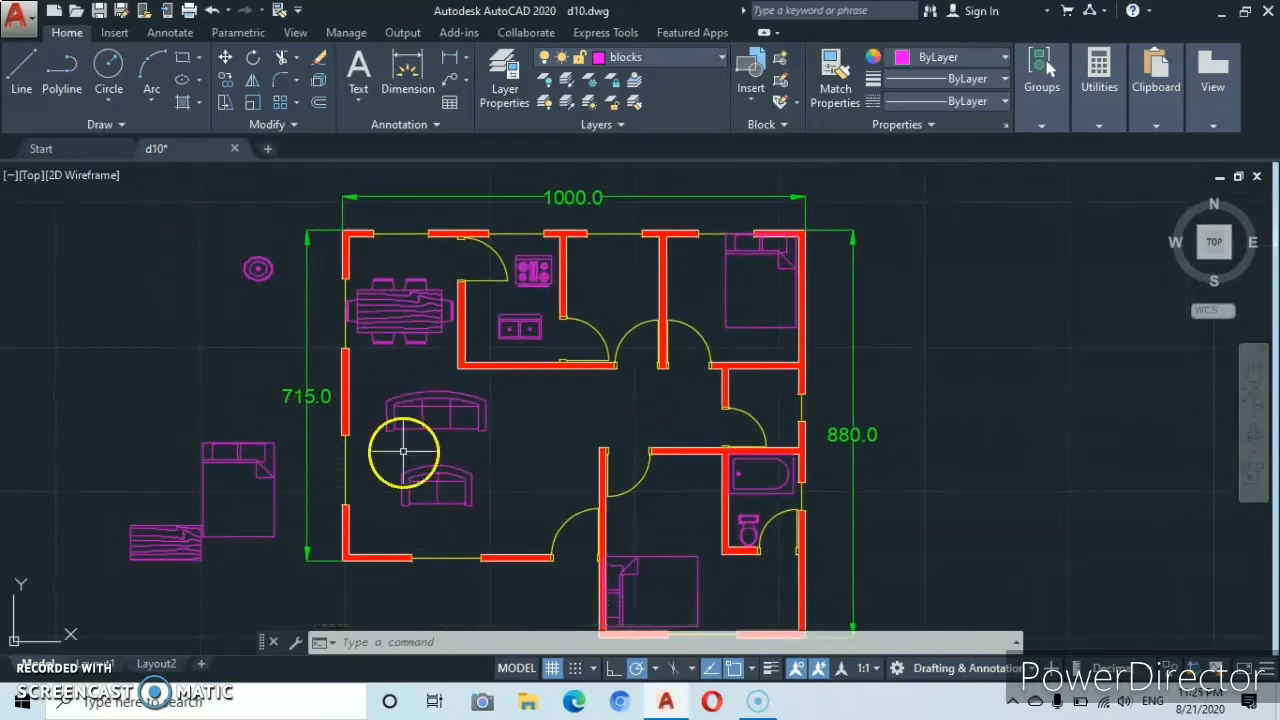
{"action": "left_click", "coordinate": [446, 465]}
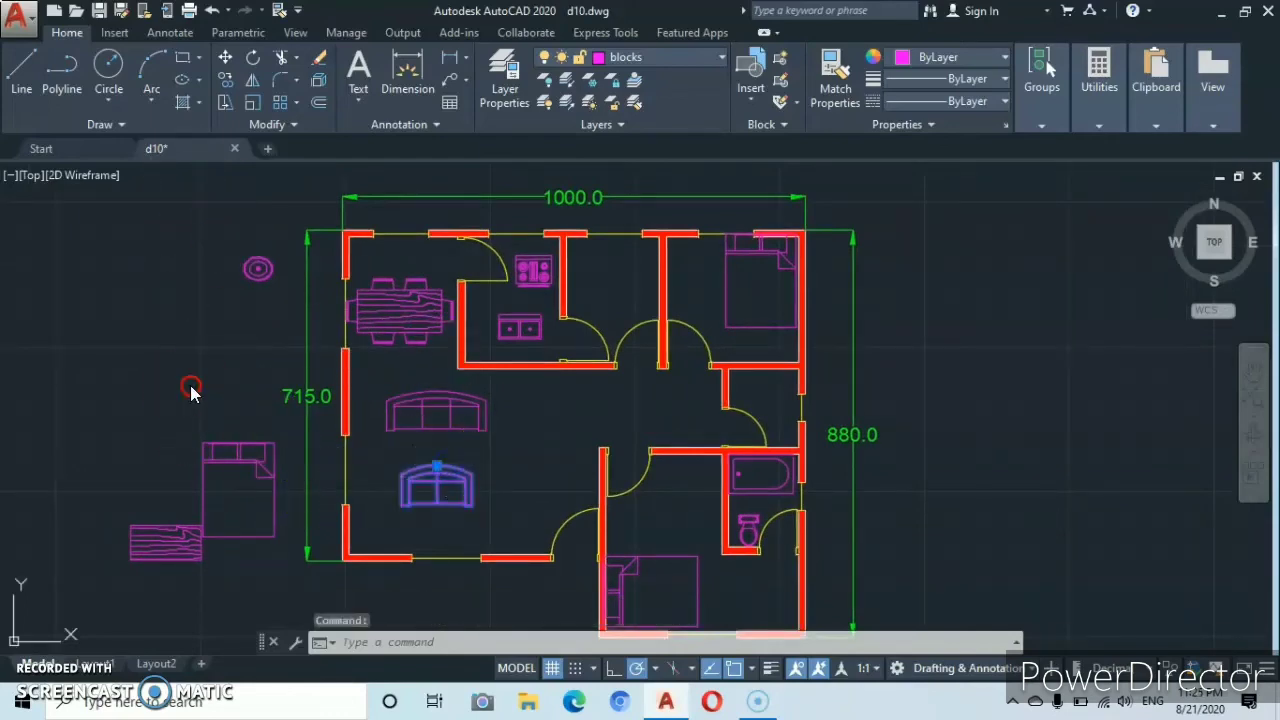
{"action": "right_click", "coordinate": [190, 388]}
{"action": "left_click", "coordinate": [121, 332]}
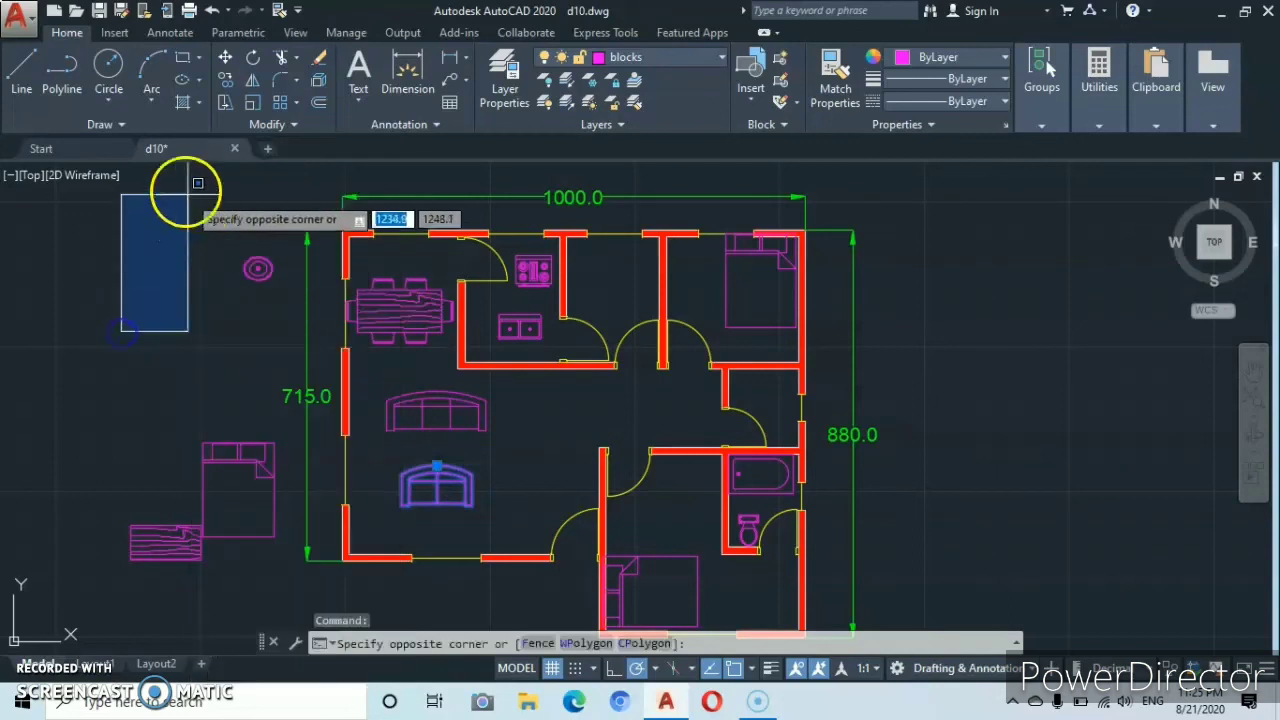
{"action": "left_click", "coordinate": [198, 183]}
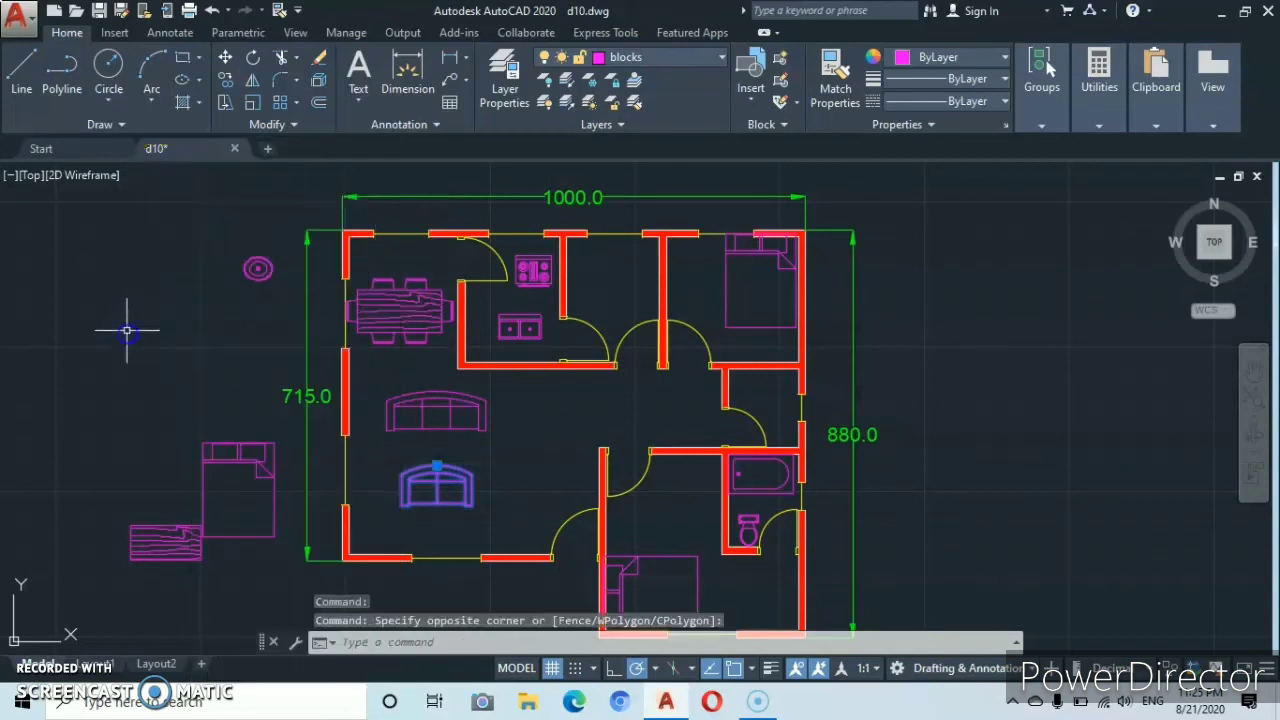
{"action": "left_click", "coordinate": [254, 60]}
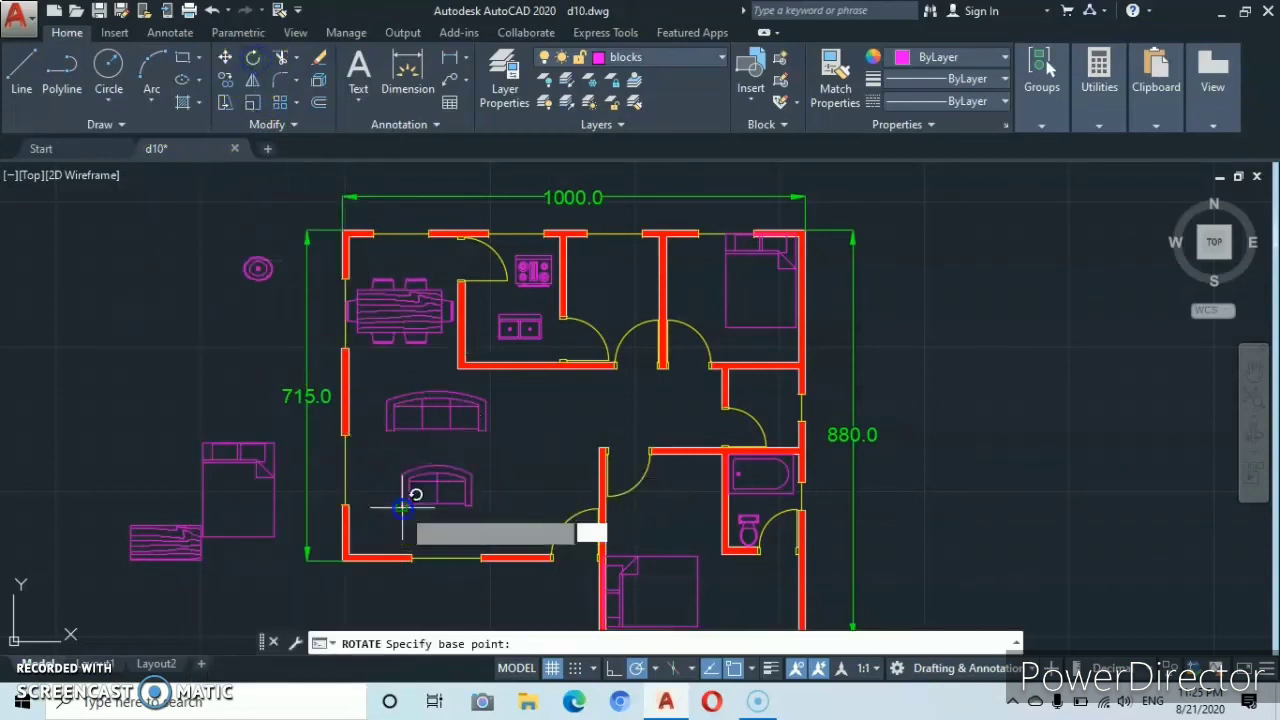
{"action": "left_click", "coordinate": [401, 507]}
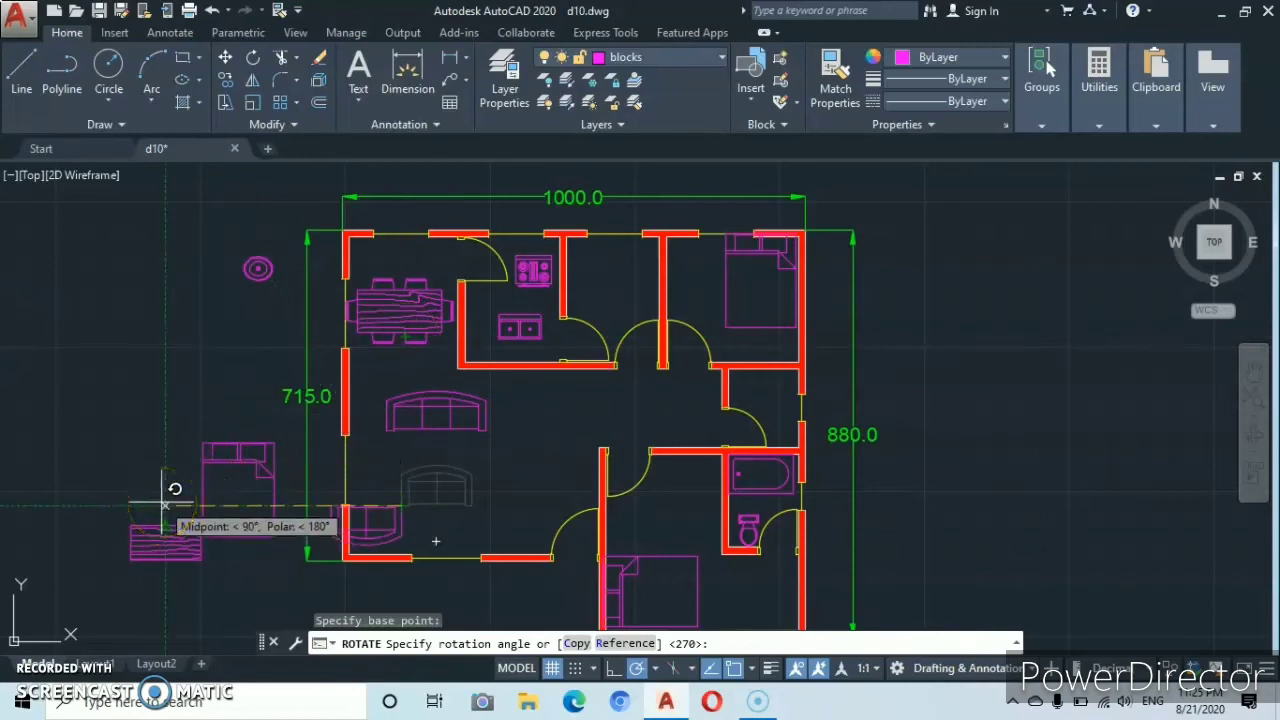
{"action": "left_click", "coordinate": [165, 505]}
- Move the rotated two-seat sofa horizontally right, in front of the living room's bottom window and facing the three-seat sofa
{"action": "left_click", "coordinate": [428, 523]}
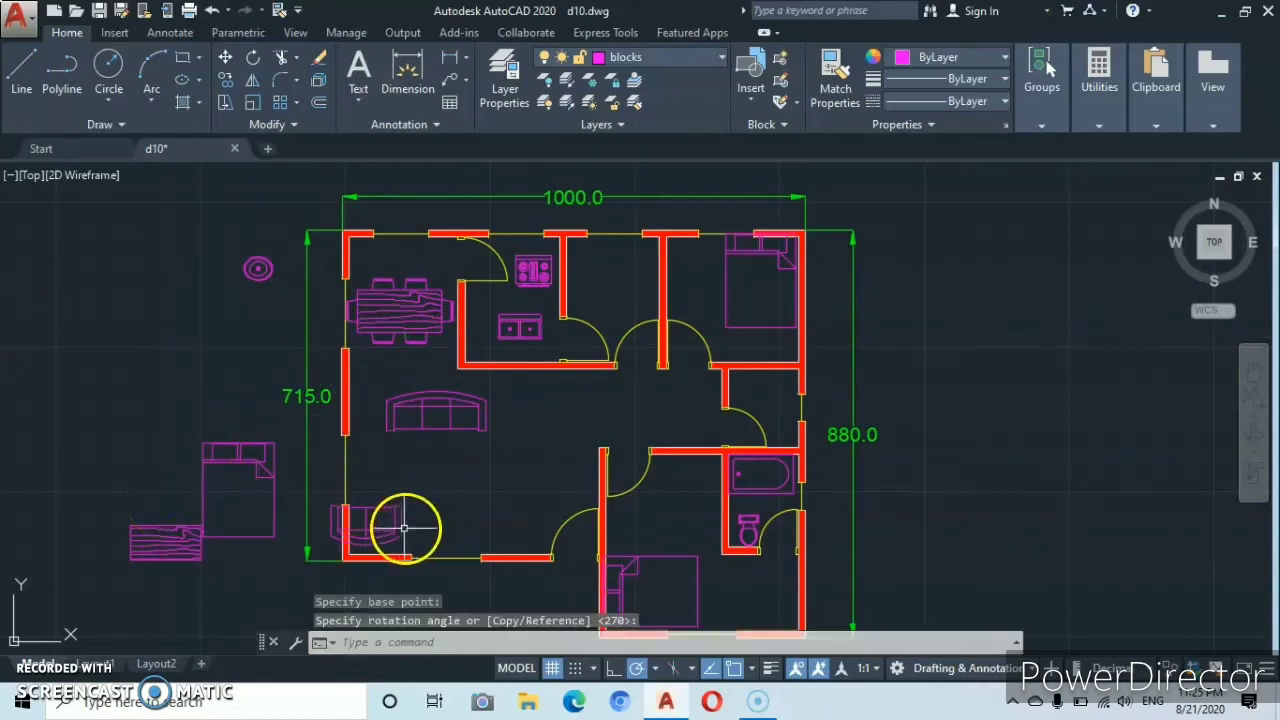
{"action": "left_click", "coordinate": [397, 528]}
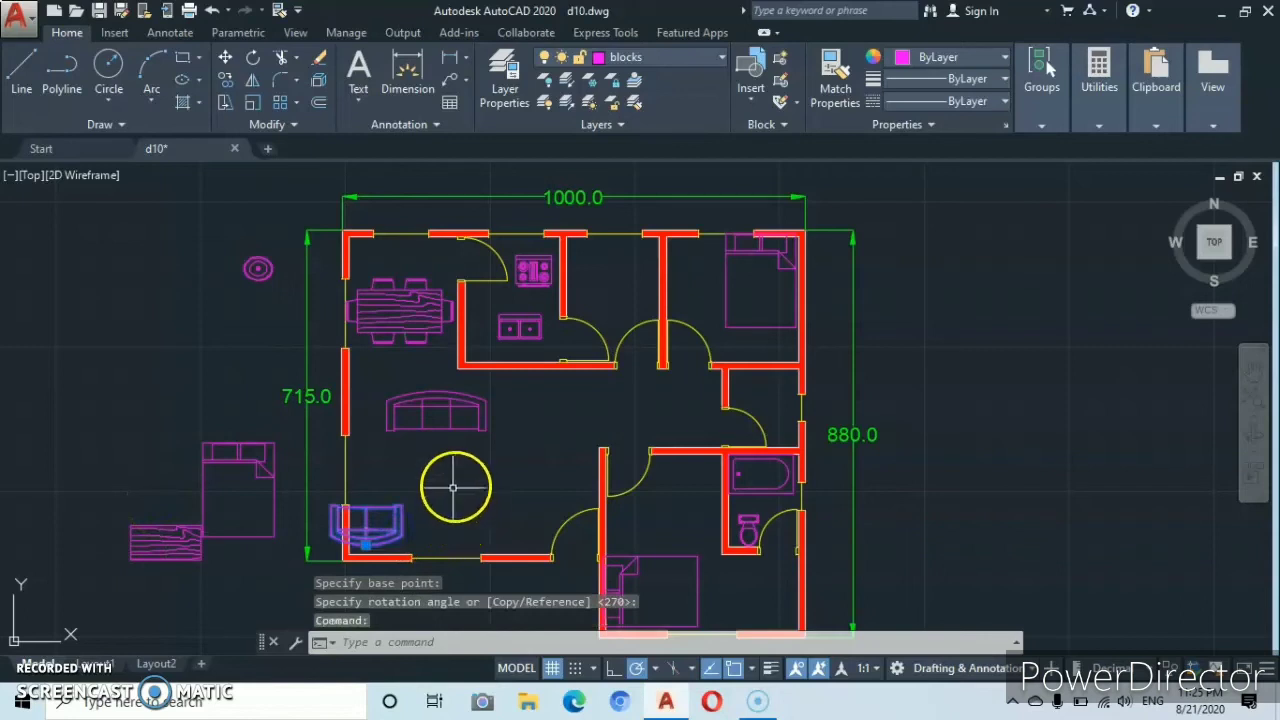
{"action": "left_click", "coordinate": [224, 62]}
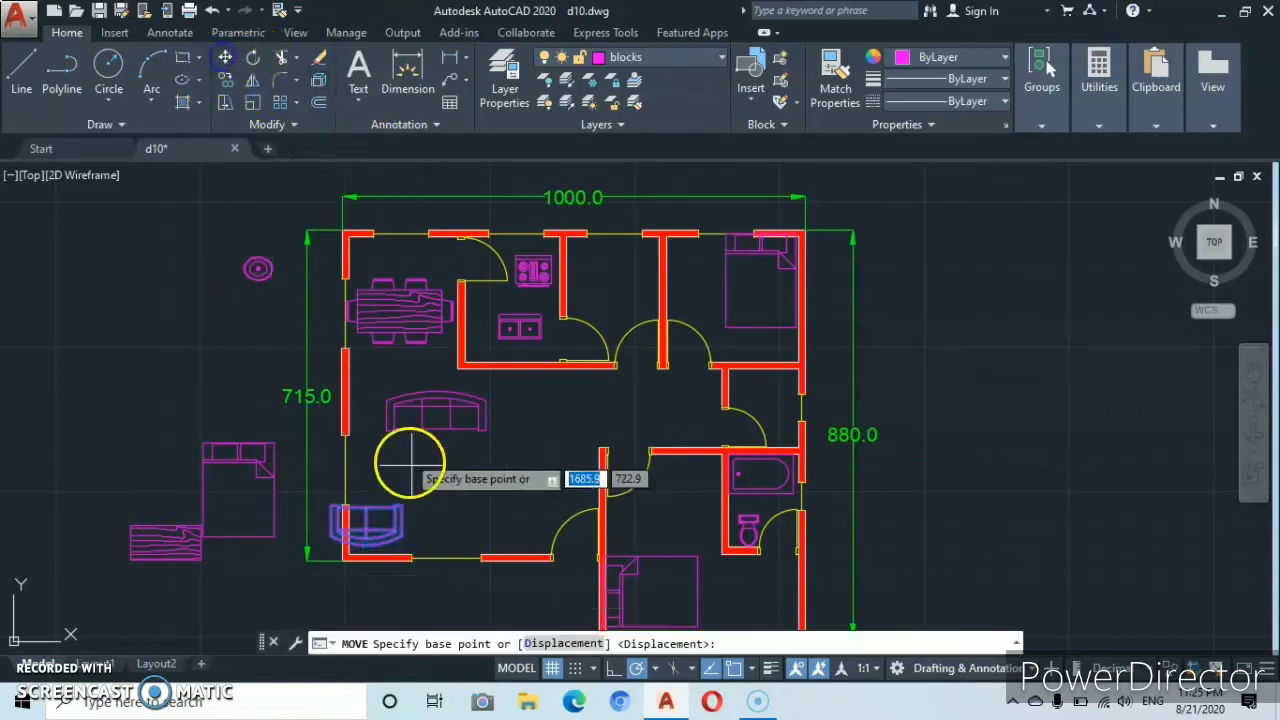
{"action": "left_click", "coordinate": [414, 509]}
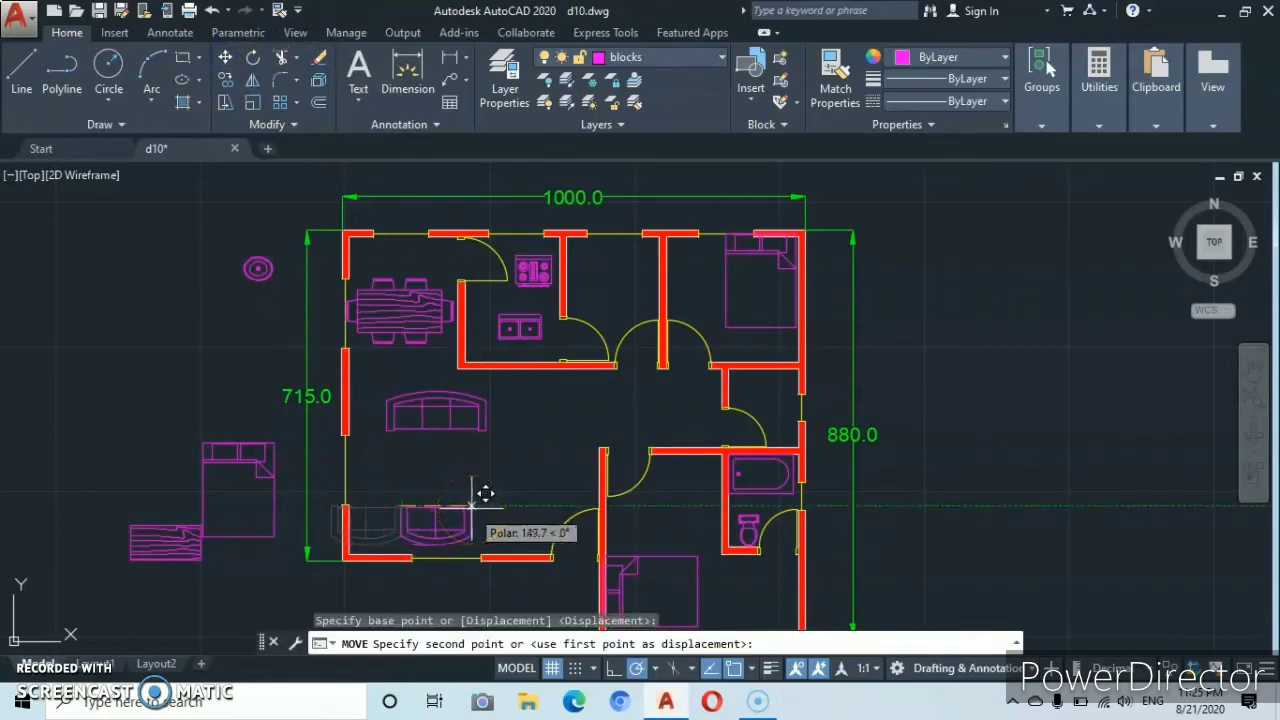
{"action": "left_click", "coordinate": [476, 510]}
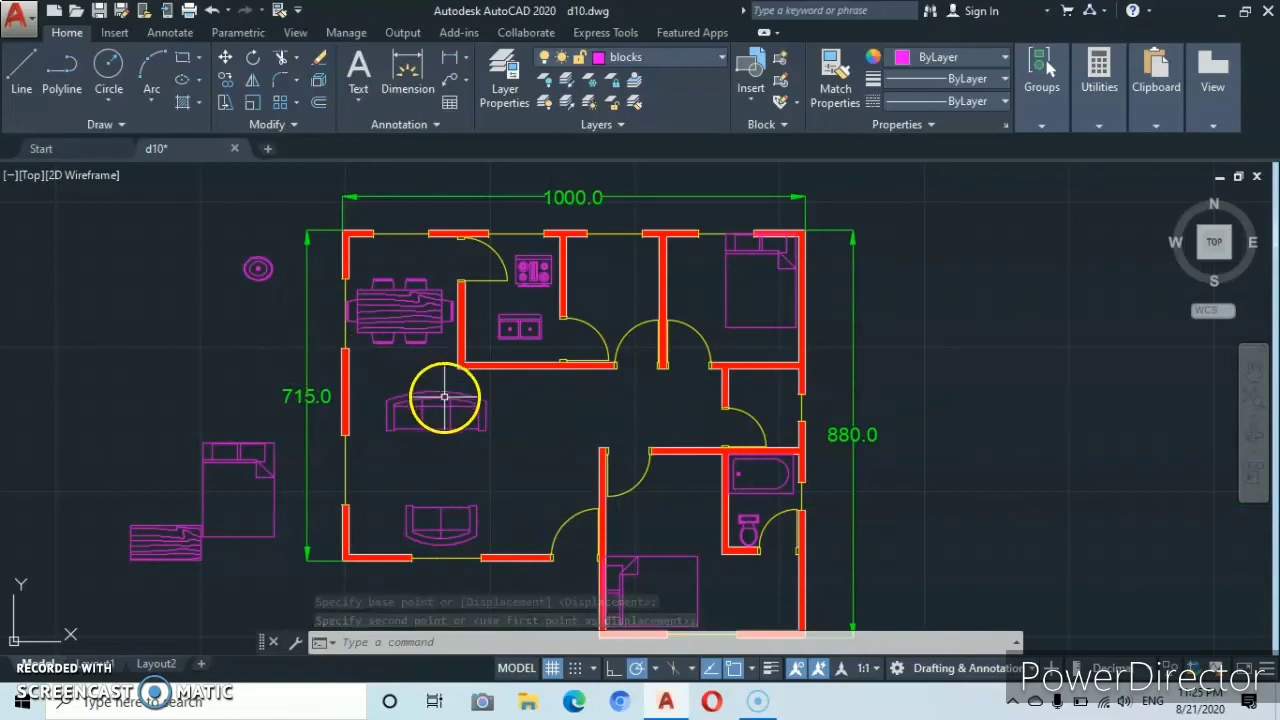
- Copy the living room's three-seat sofa to a spot just below the original, above the two-seat sofa
{"action": "left_click", "coordinate": [437, 396]}
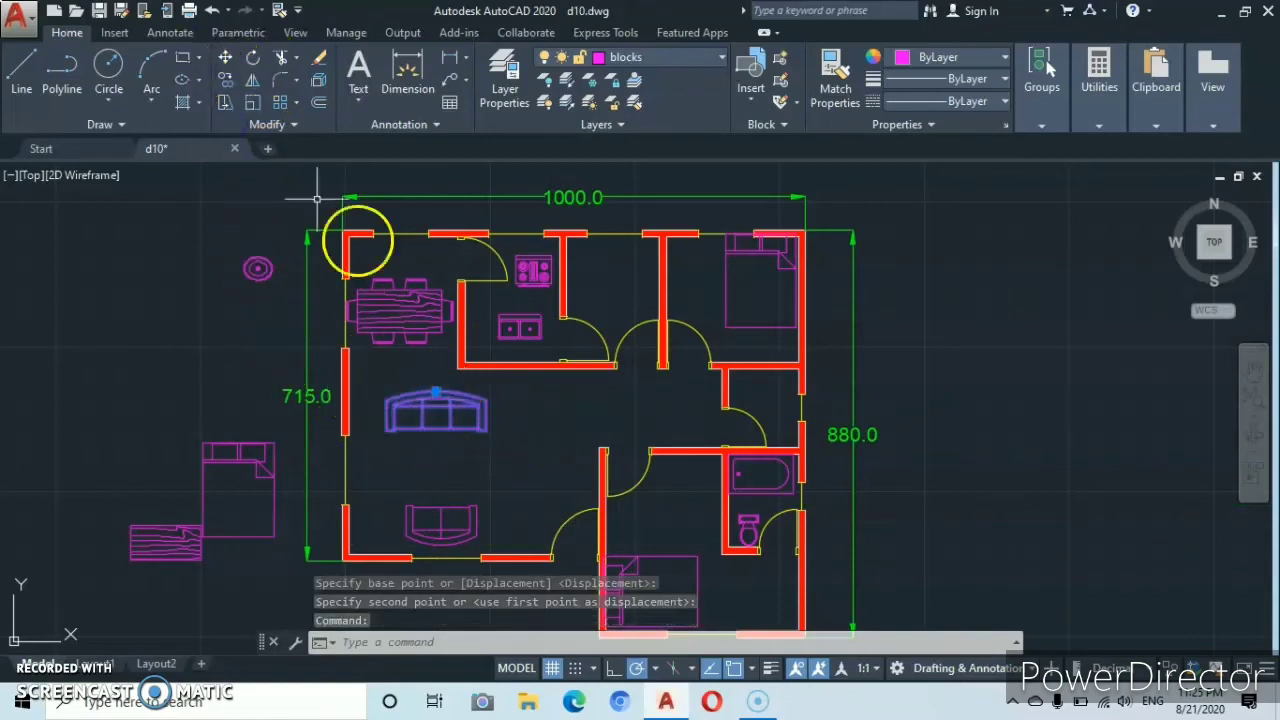
{"action": "left_click", "coordinate": [226, 79]}
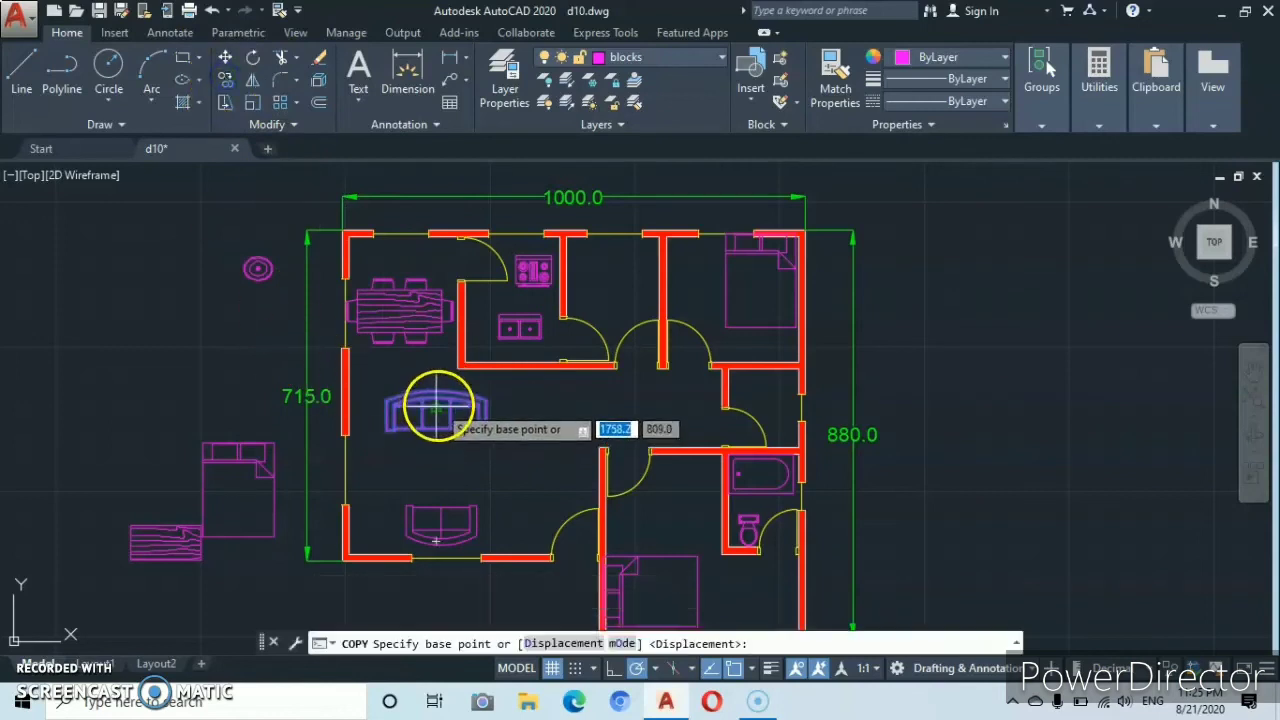
{"action": "left_click", "coordinate": [437, 408]}
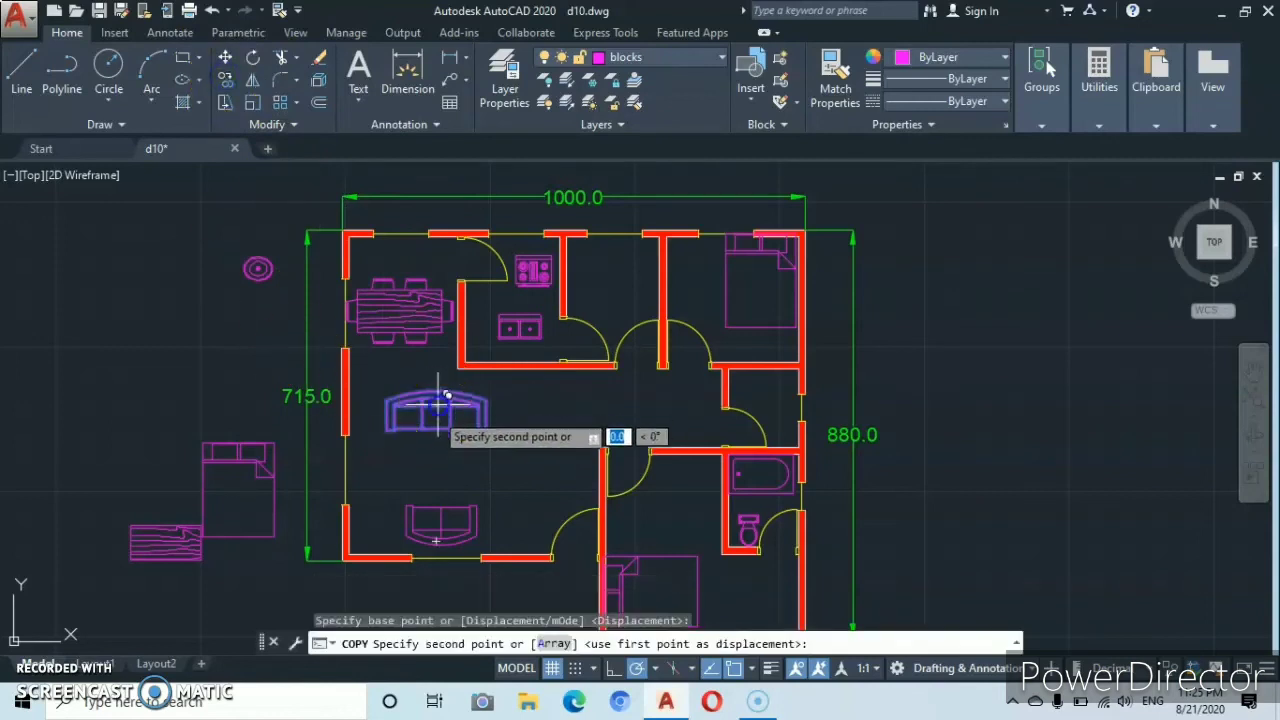
{"action": "left_click", "coordinate": [424, 460]}
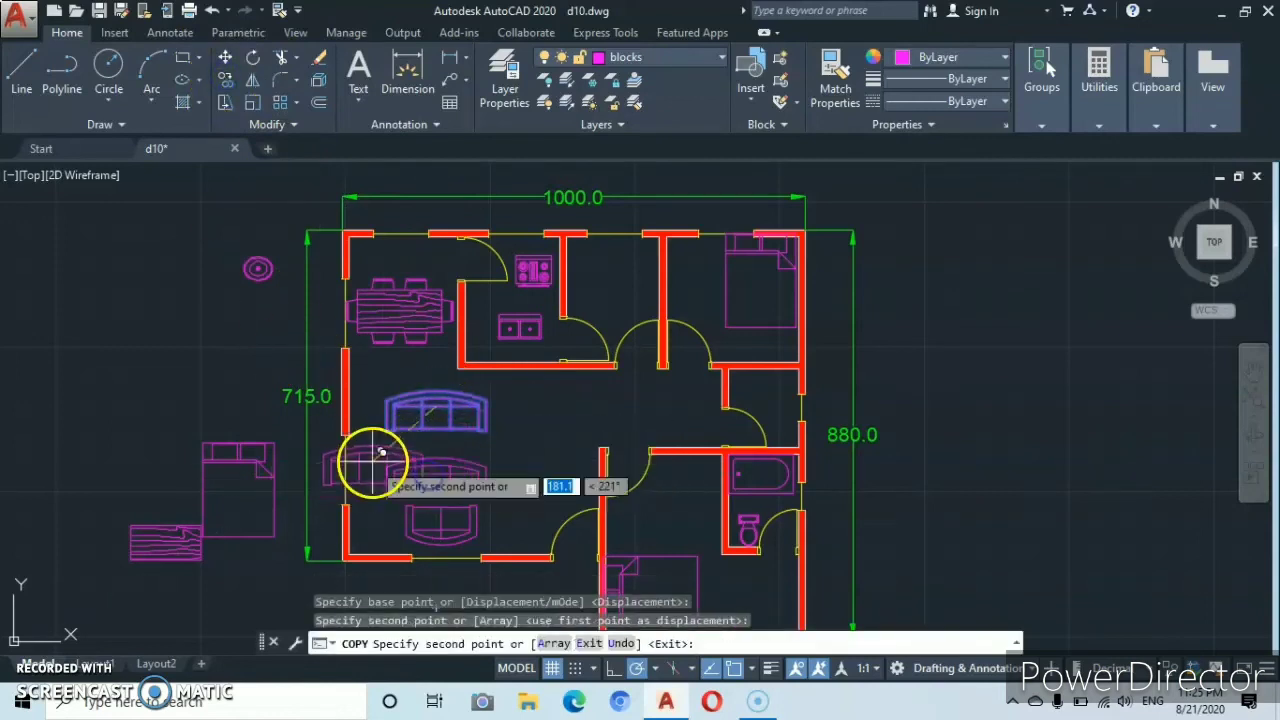
{"action": "key", "text": "Escape"}
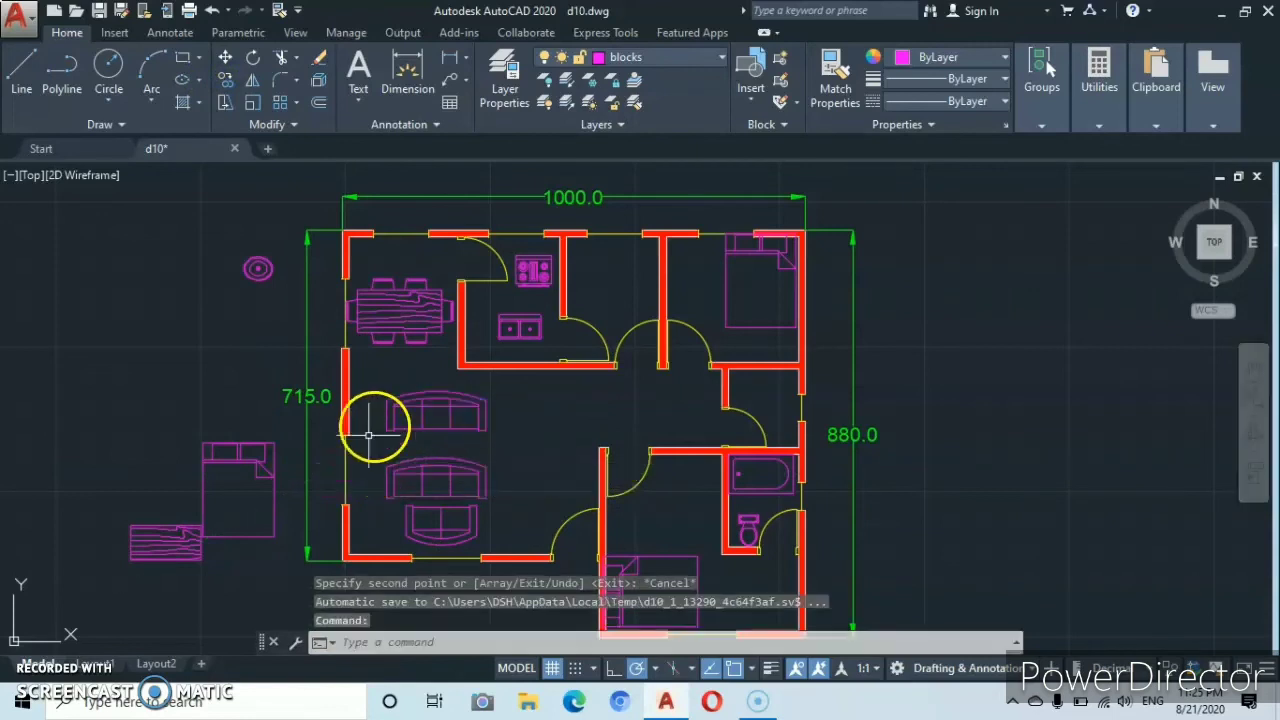
- Rotate the copied three-seat sofa 90° about its lower-left corner so its back faces the living room's left wall
{"action": "left_click", "coordinate": [440, 474]}
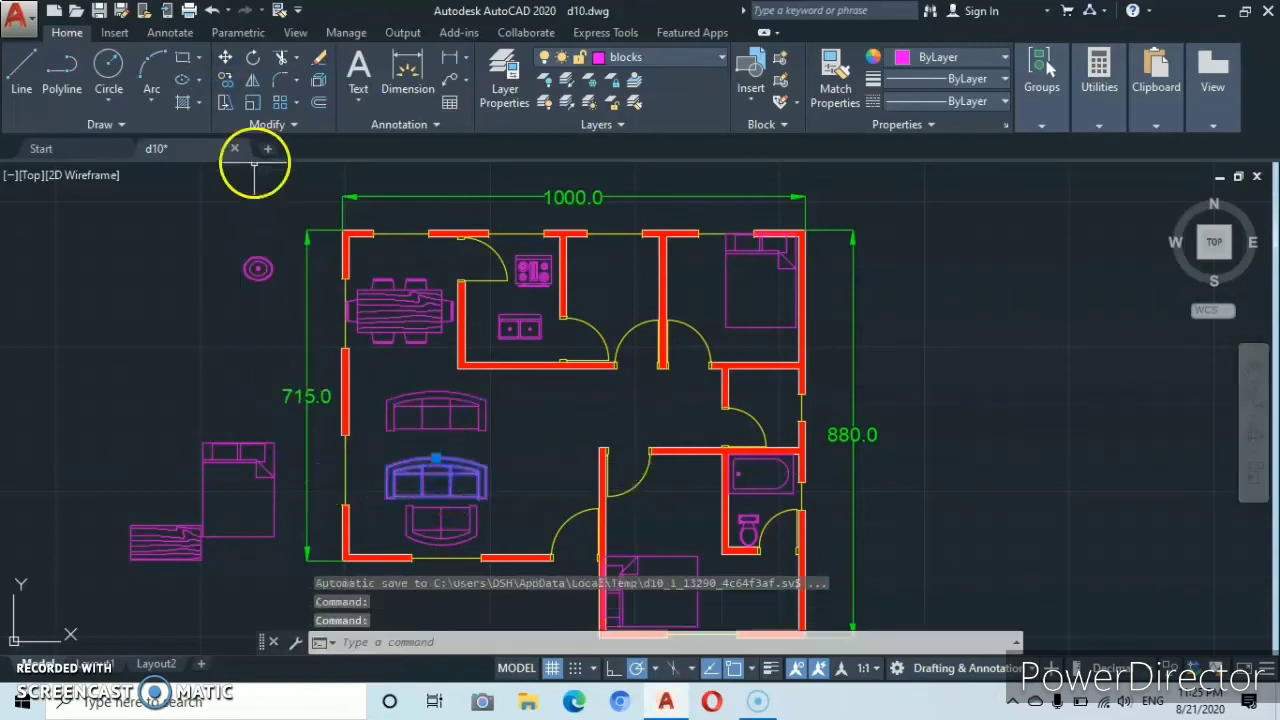
{"action": "left_click", "coordinate": [255, 58]}
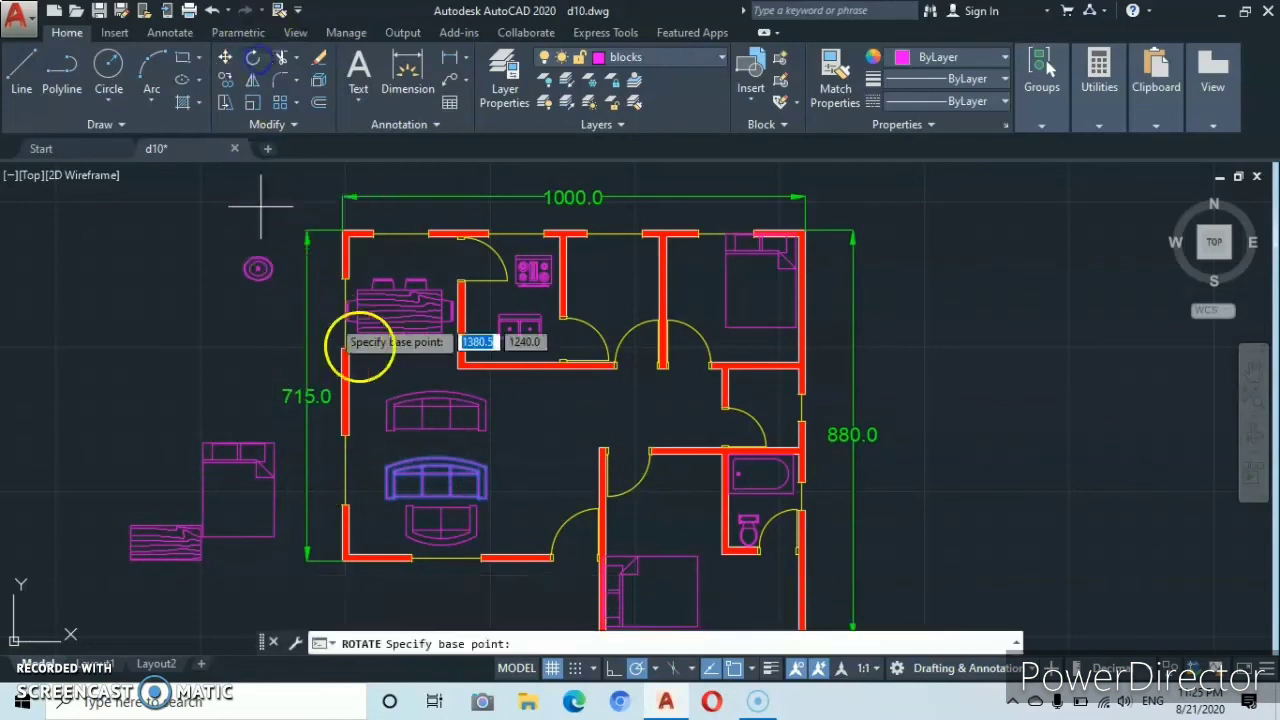
{"action": "left_click", "coordinate": [384, 497]}
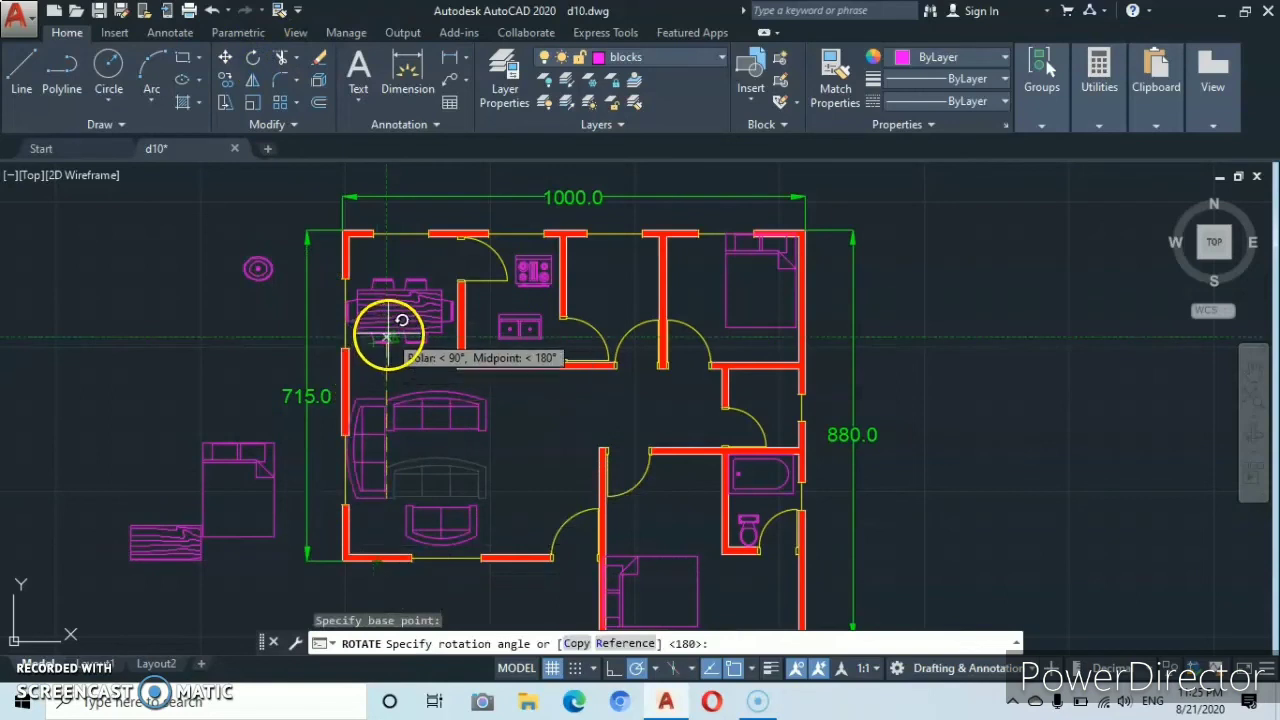
{"action": "left_click", "coordinate": [388, 336]}
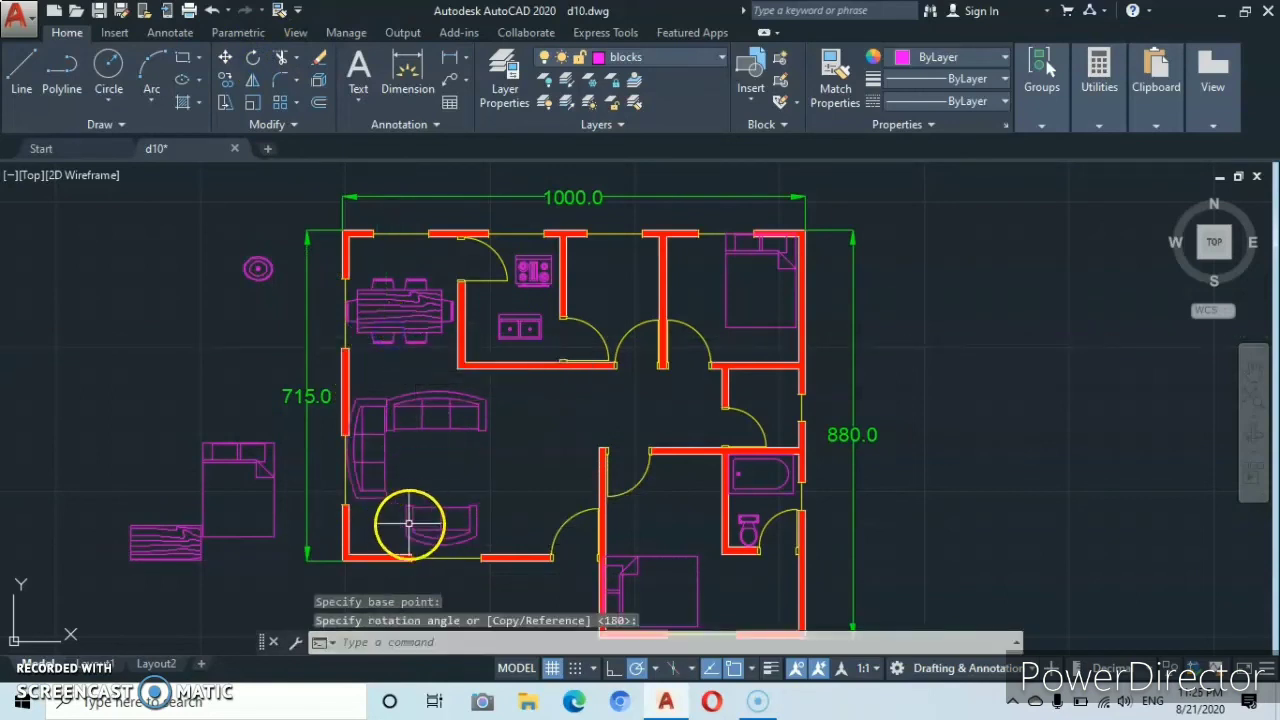
- Move the two-seat sofa slightly down, closer to the living room's bottom window
{"action": "left_click", "coordinate": [437, 513]}
{"action": "right_click", "coordinate": [536, 467]}
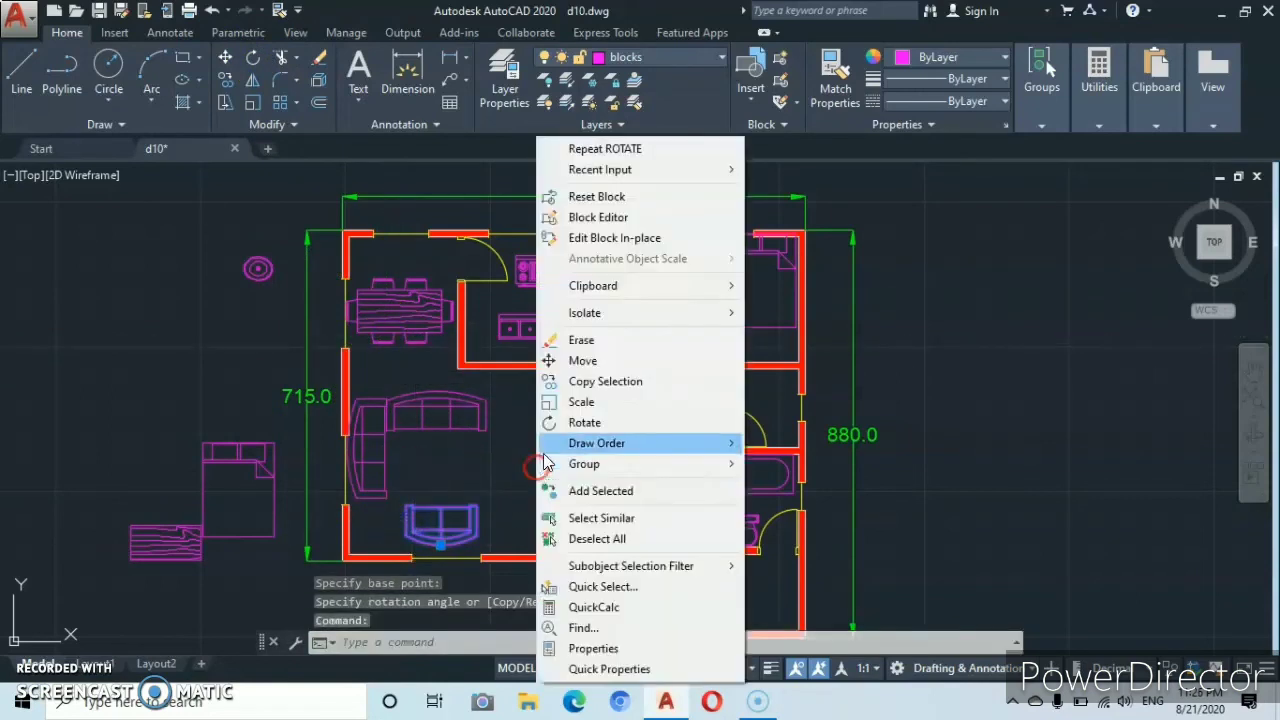
{"action": "left_click", "coordinate": [583, 361]}
{"action": "left_click", "coordinate": [440, 540]}
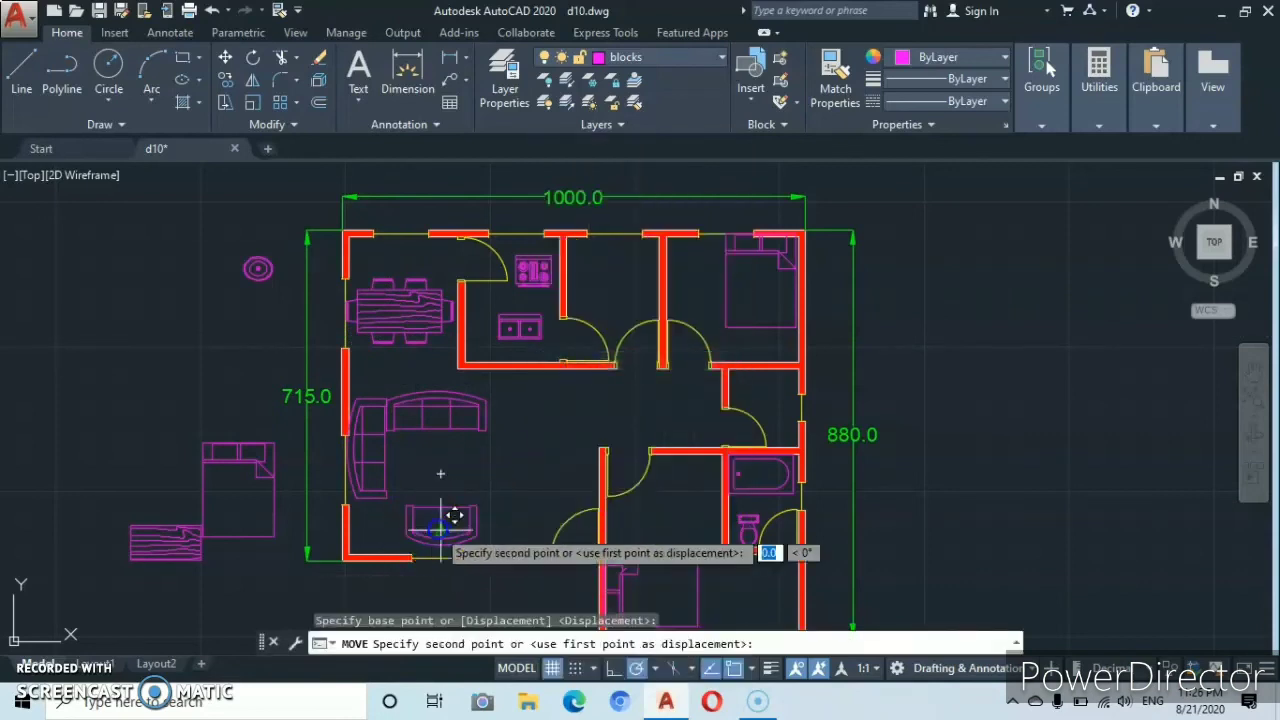
{"action": "left_click", "coordinate": [453, 522]}
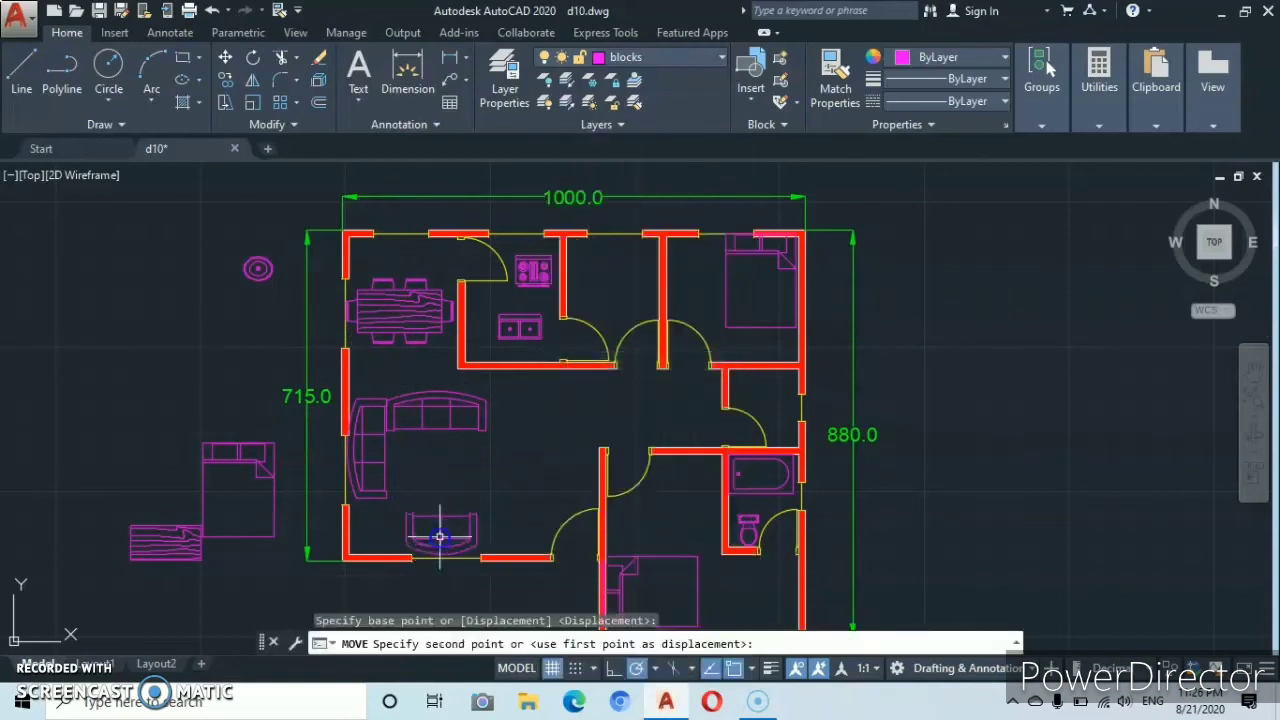
- Move the rotated three-seat sofa down and slightly right, in front of the living room's left window, clear of the other sofas
{"action": "left_click", "coordinate": [362, 464]}
{"action": "right_click", "coordinate": [494, 489]}
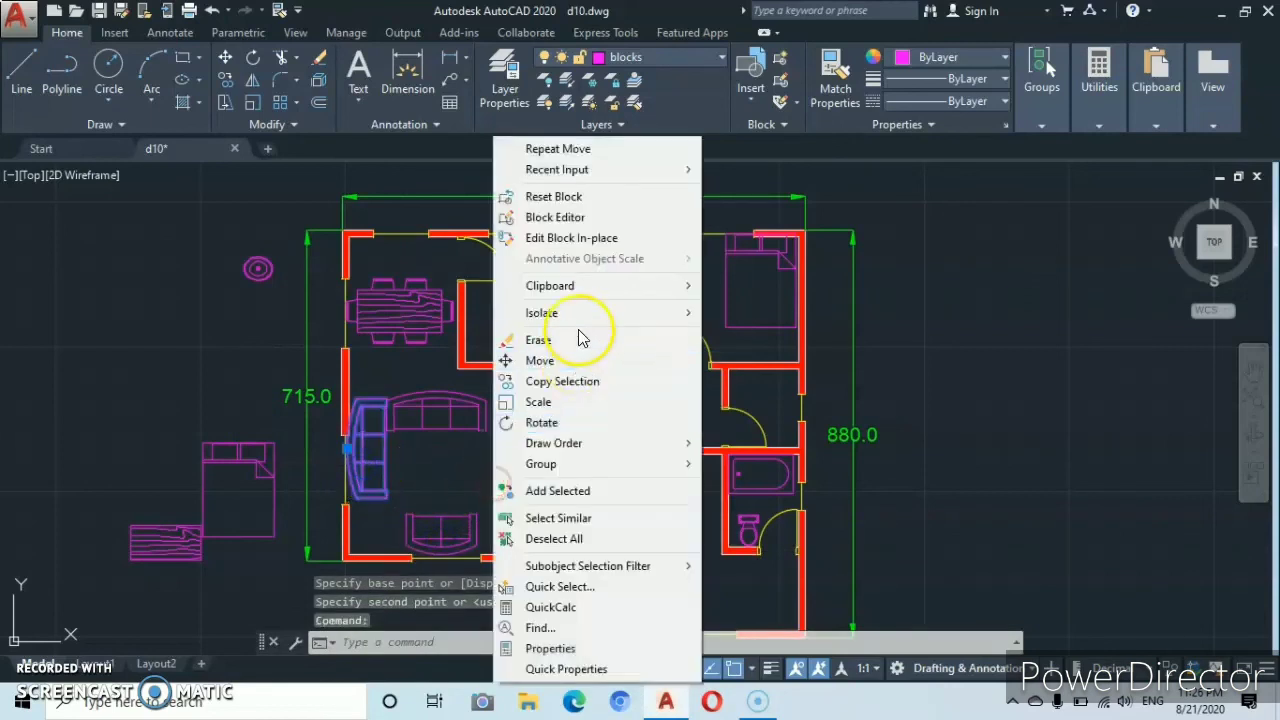
{"action": "left_click", "coordinate": [560, 361]}
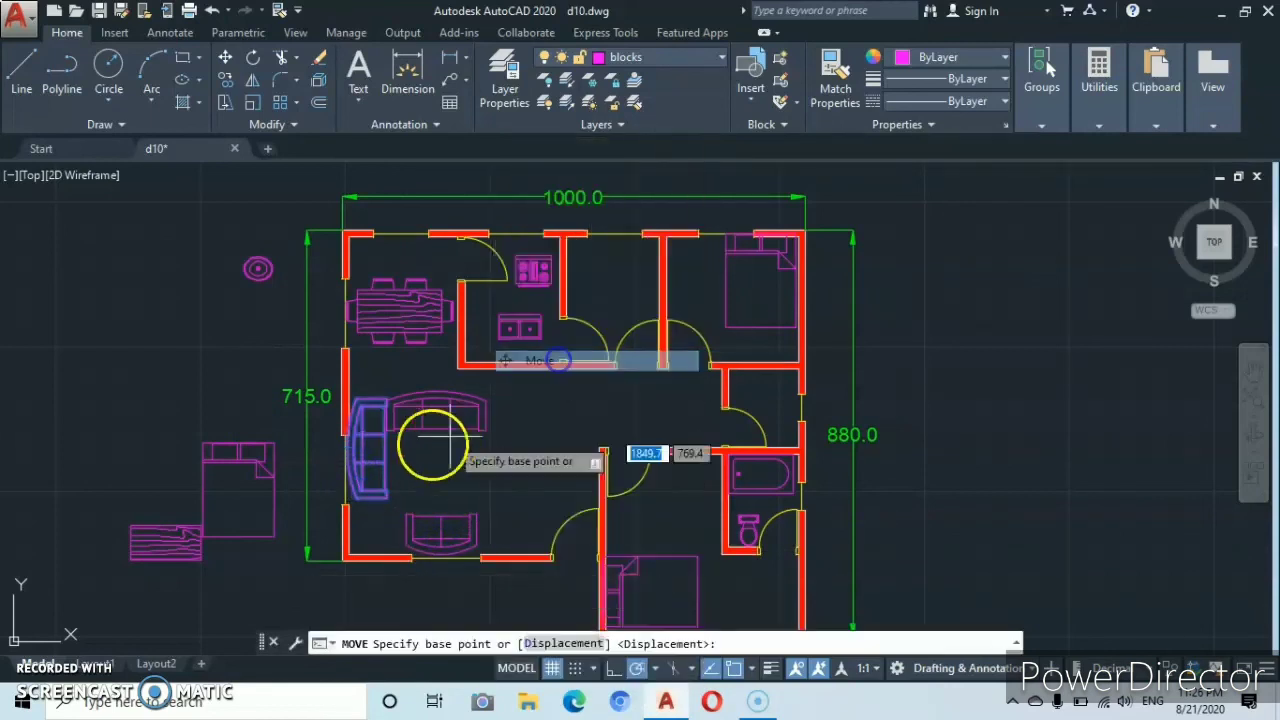
{"action": "left_click", "coordinate": [360, 449]}
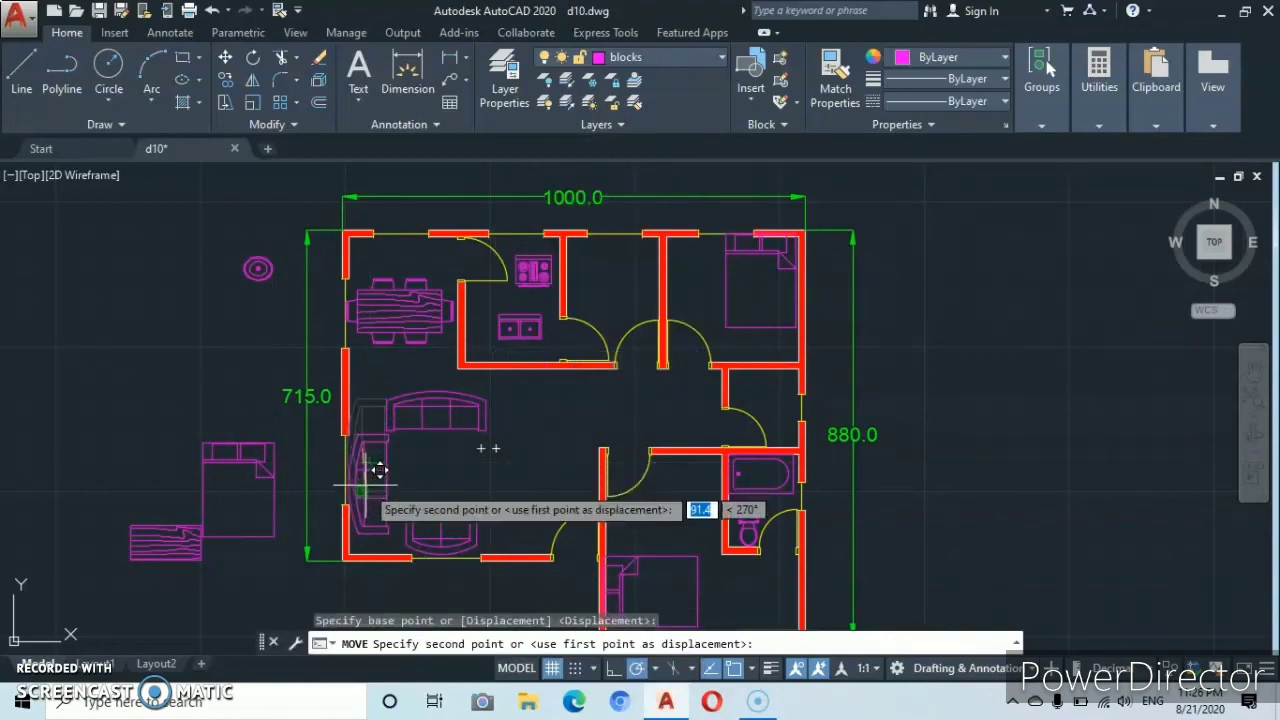
{"action": "left_click", "coordinate": [381, 471]}
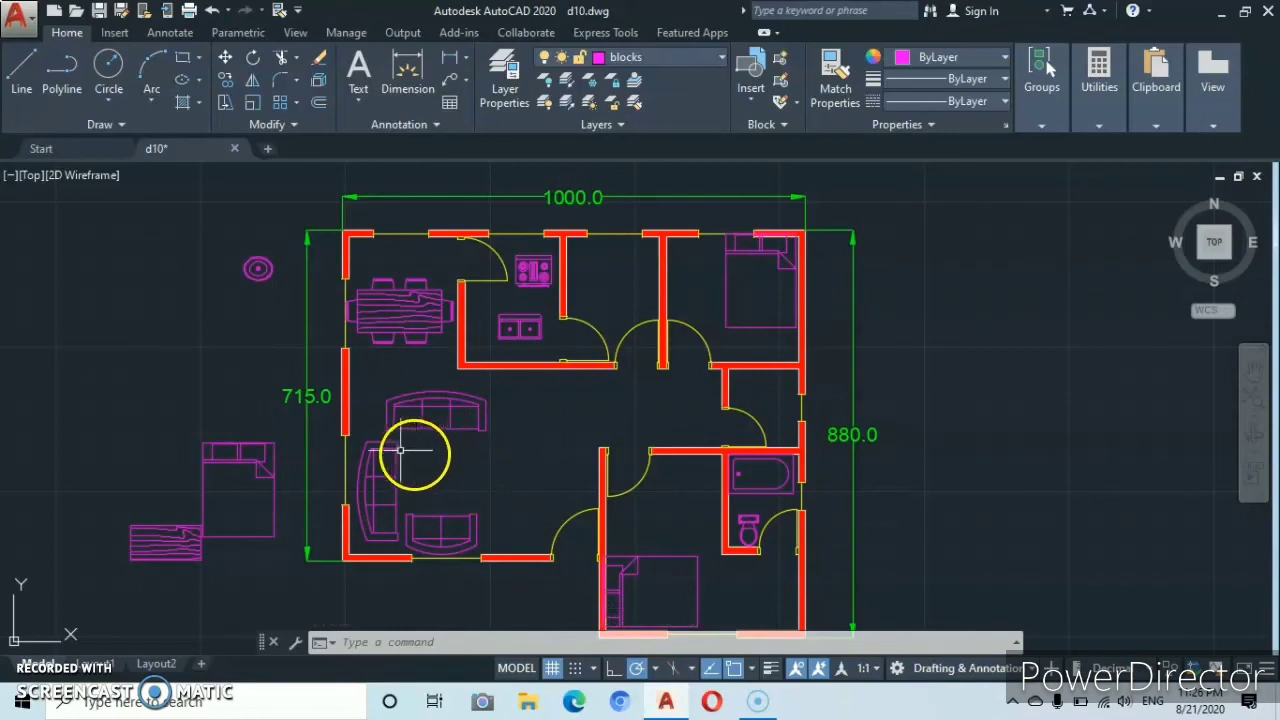
- Scale all three living room sofas down slightly together about a base point in the middle of the seating group
{"action": "left_click", "coordinate": [250, 104]}
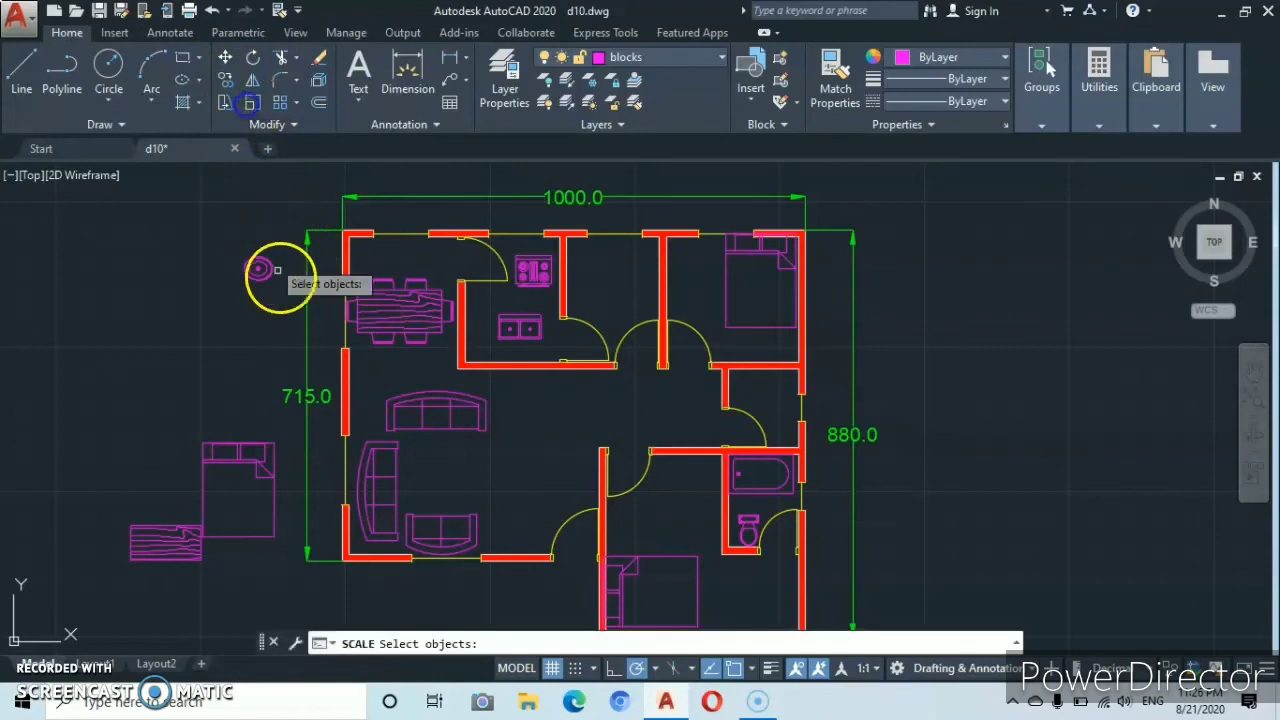
{"action": "left_click", "coordinate": [376, 479]}
{"action": "left_click", "coordinate": [421, 411]}
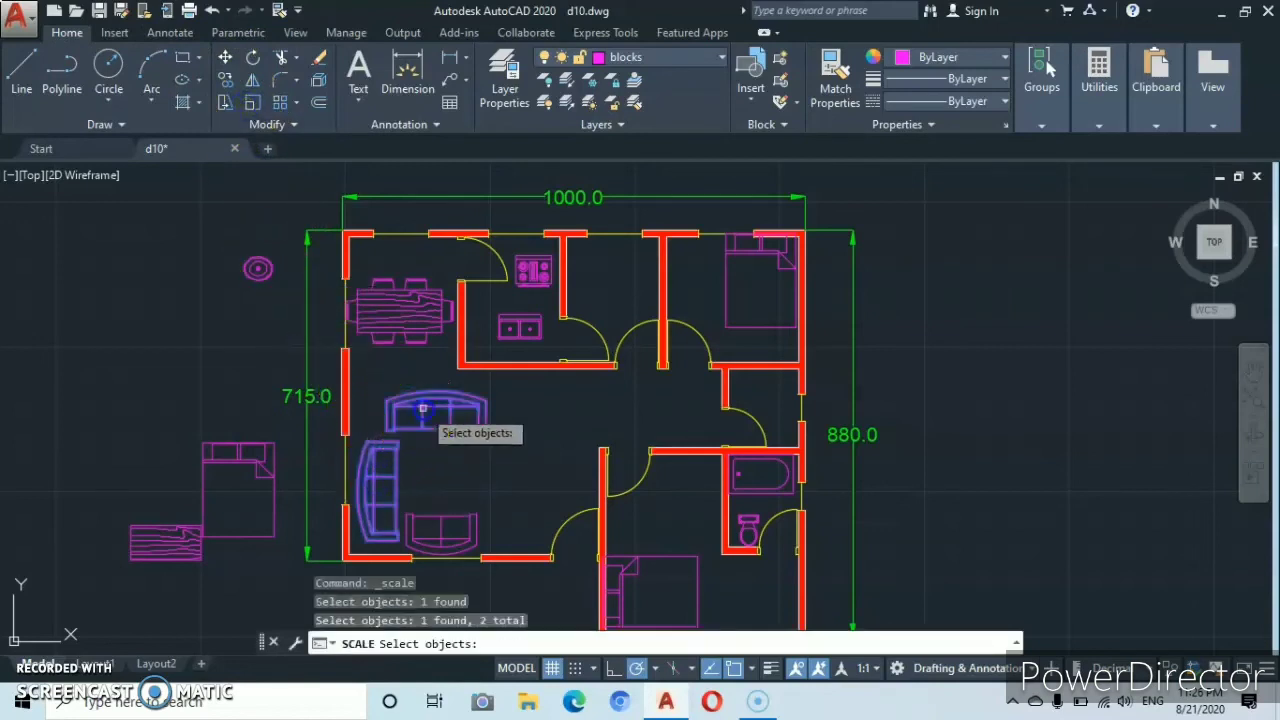
{"action": "left_click", "coordinate": [414, 536]}
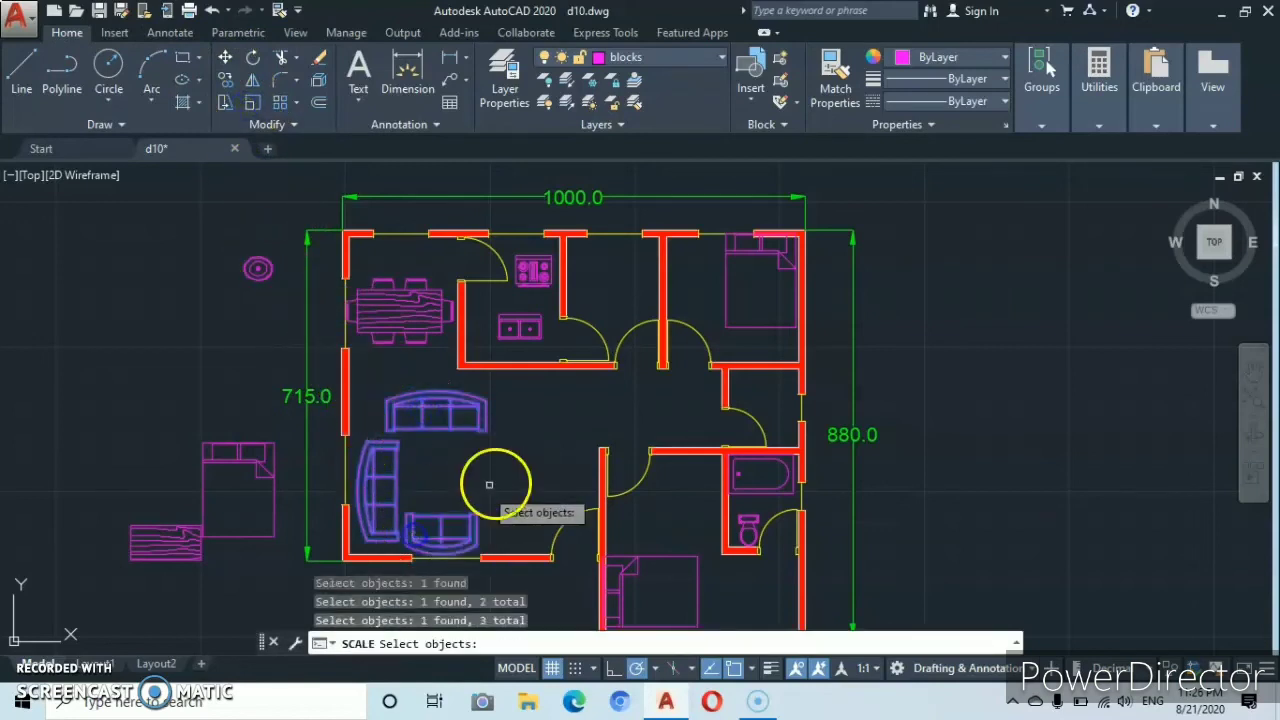
{"action": "key", "text": "Return"}
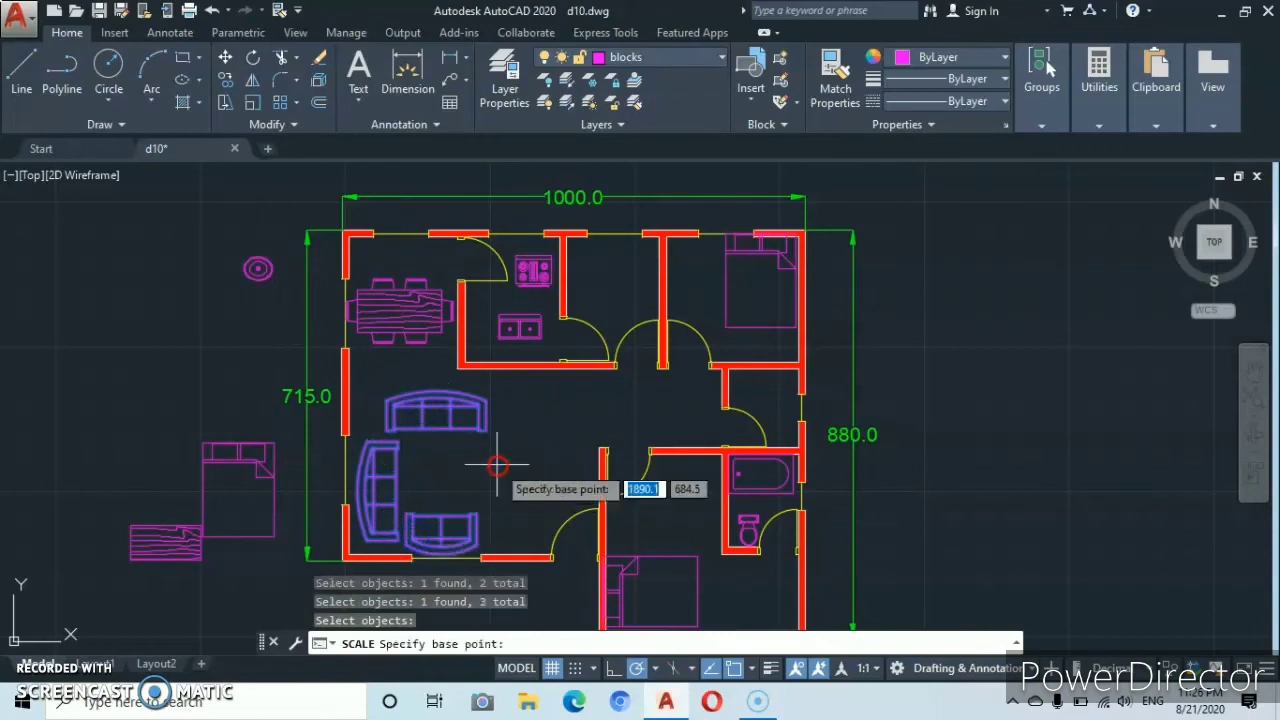
{"action": "left_click", "coordinate": [430, 482]}
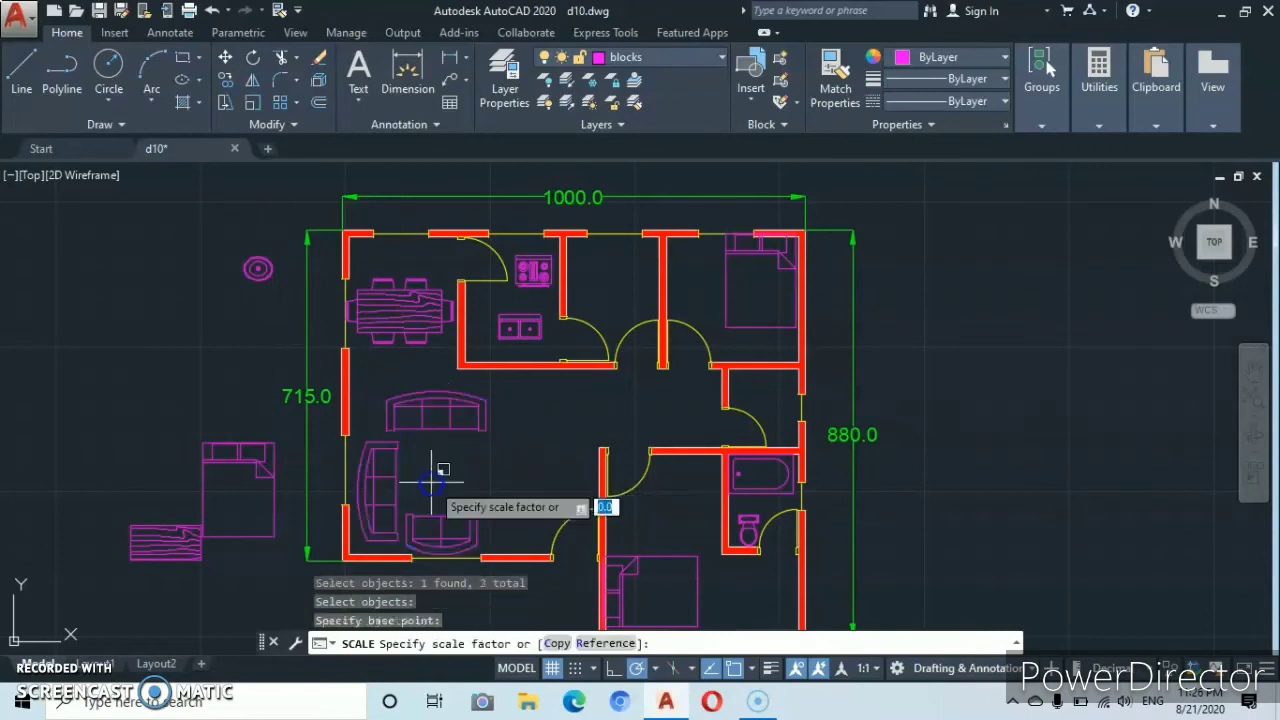
{"action": "left_click", "coordinate": [432, 410]}
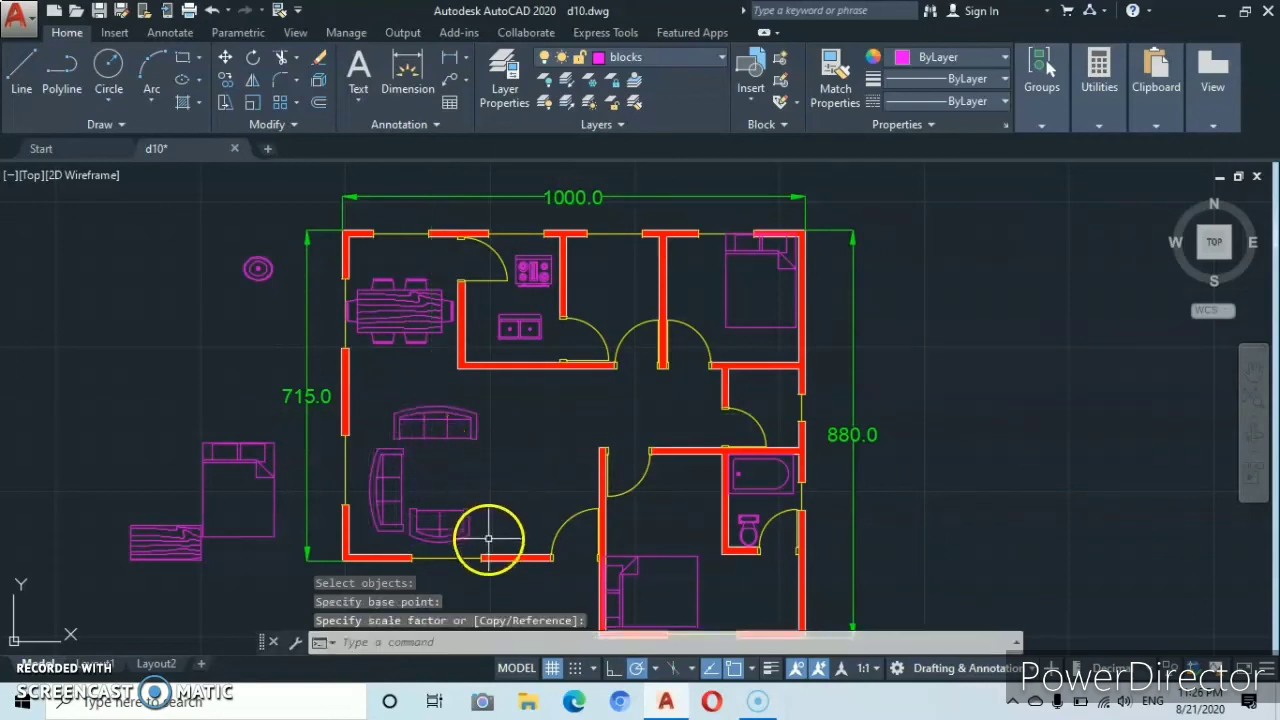
- Move the reduced two-seat sofa slightly down toward the living room's bottom window
{"action": "left_click", "coordinate": [438, 526]}
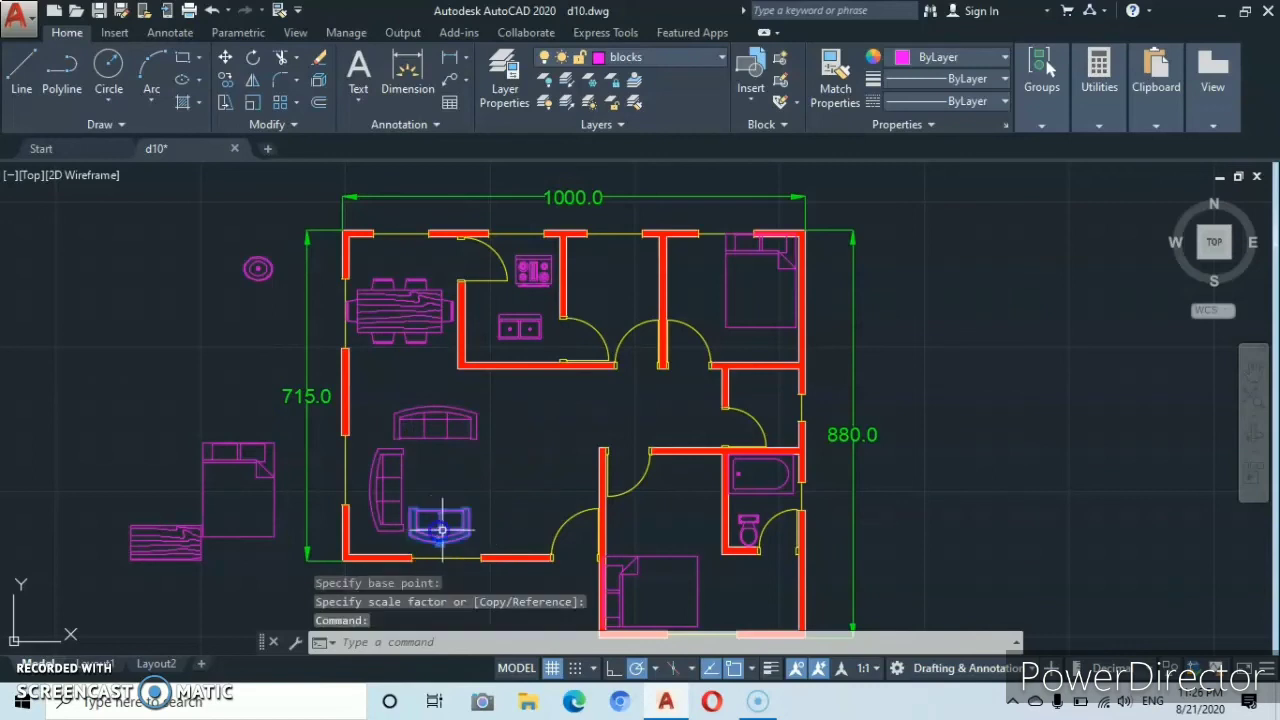
{"action": "right_click", "coordinate": [506, 487]}
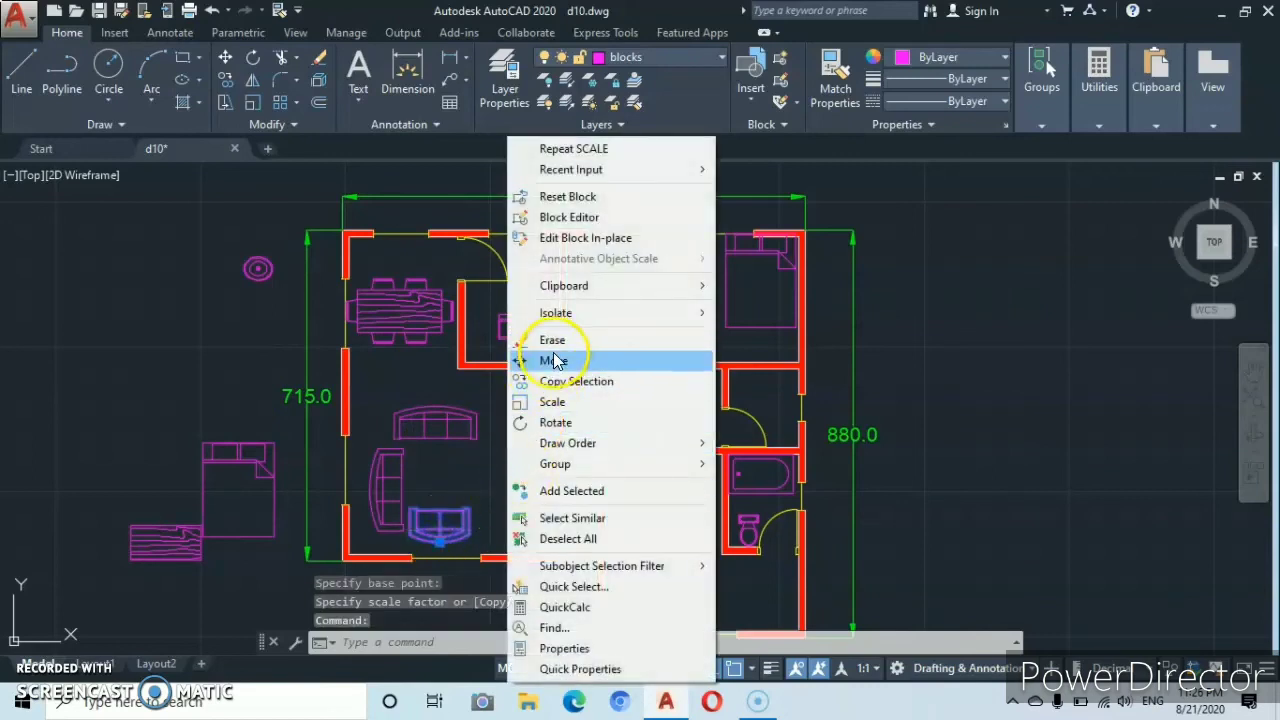
{"action": "left_click", "coordinate": [553, 361]}
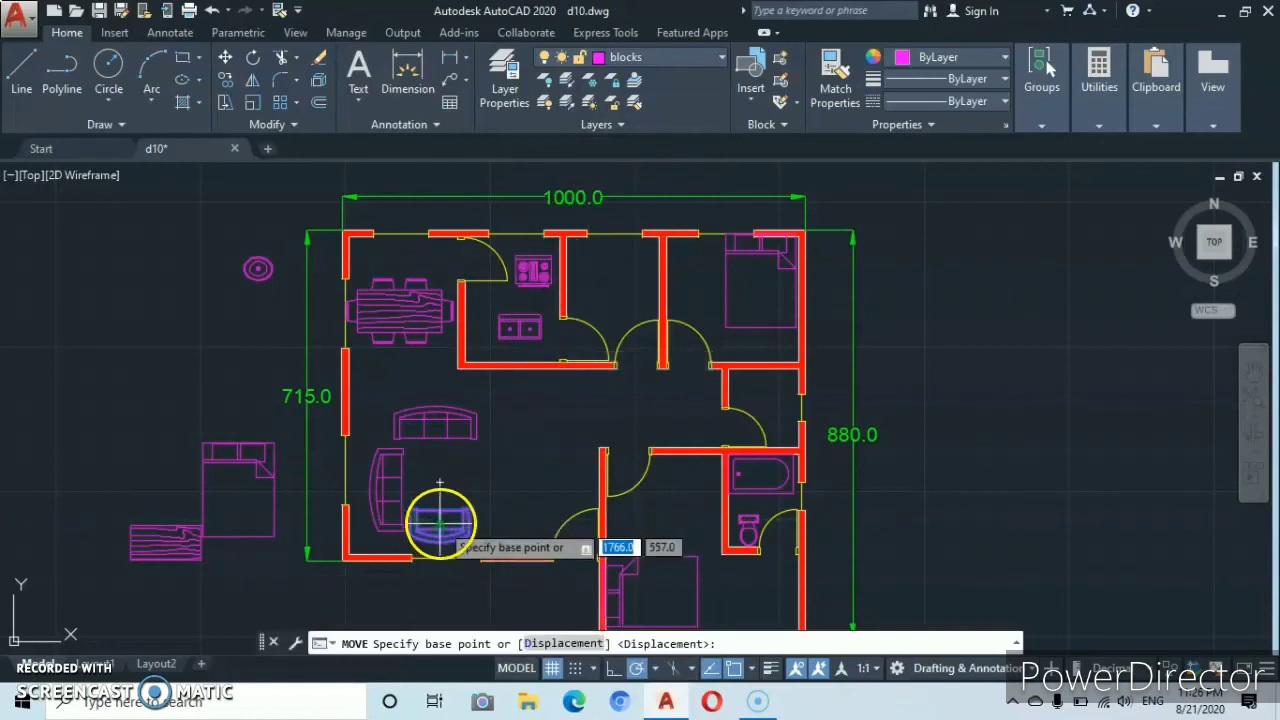
{"action": "left_click", "coordinate": [440, 522]}
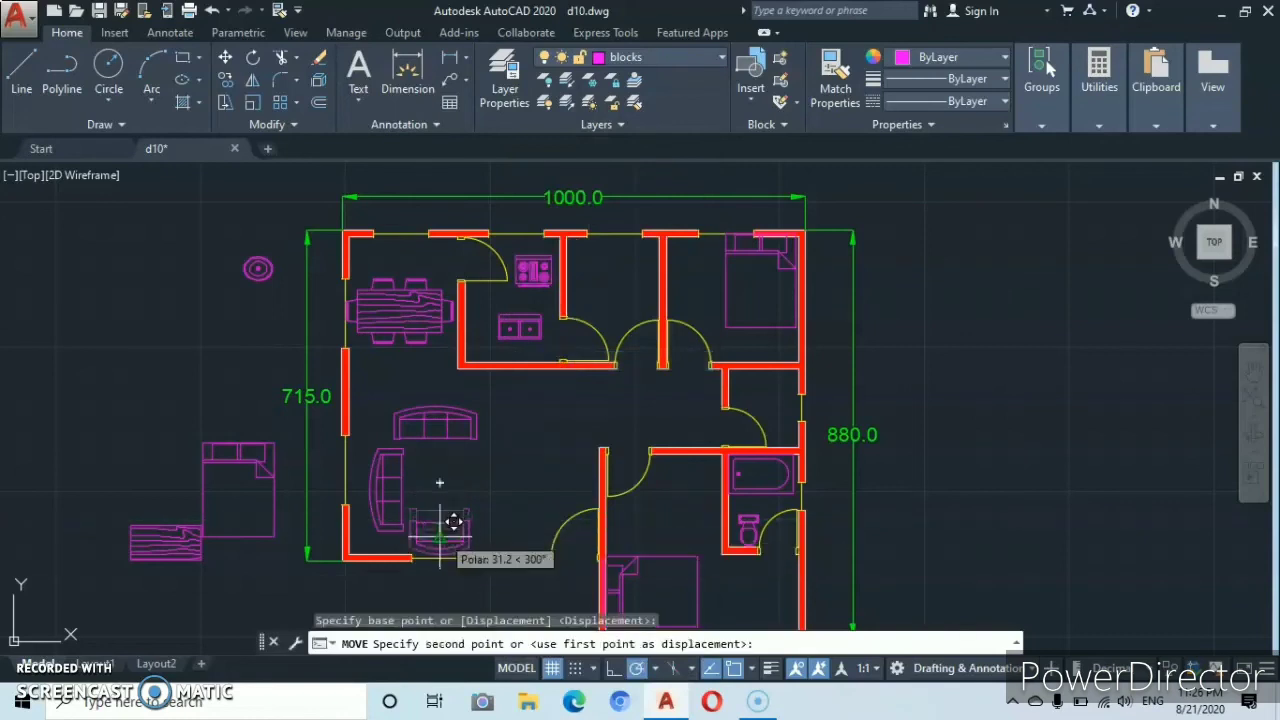
{"action": "left_click", "coordinate": [442, 533]}
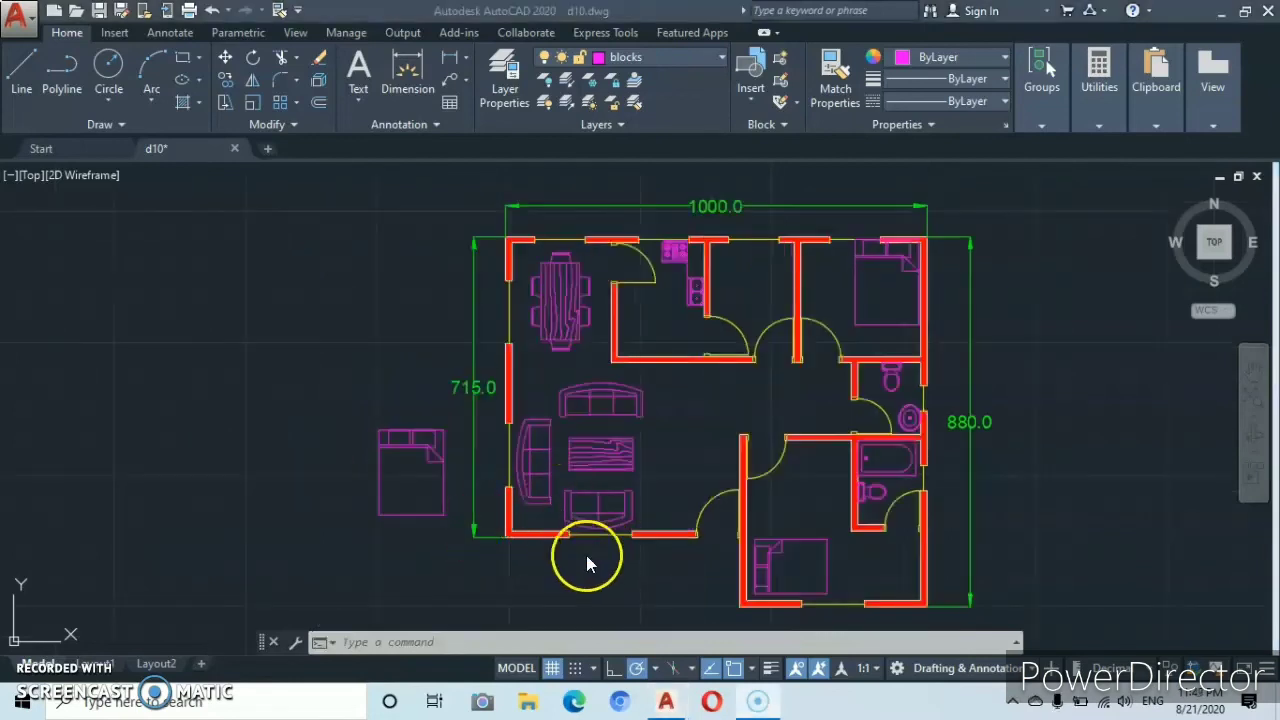
- Erase the spare bed block lying outside the floor plan, beyond the left wall
{"action": "left_click", "coordinate": [648, 561]}
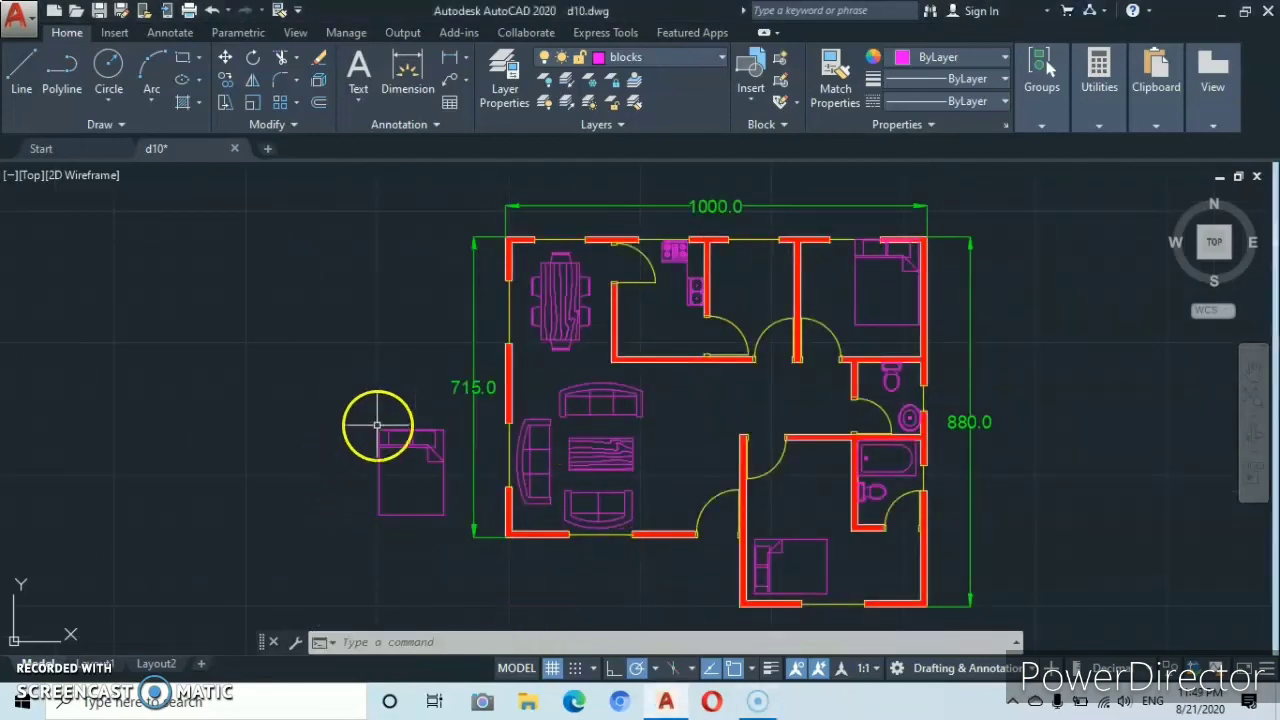
{"action": "left_click", "coordinate": [410, 432]}
{"action": "right_click", "coordinate": [217, 434]}
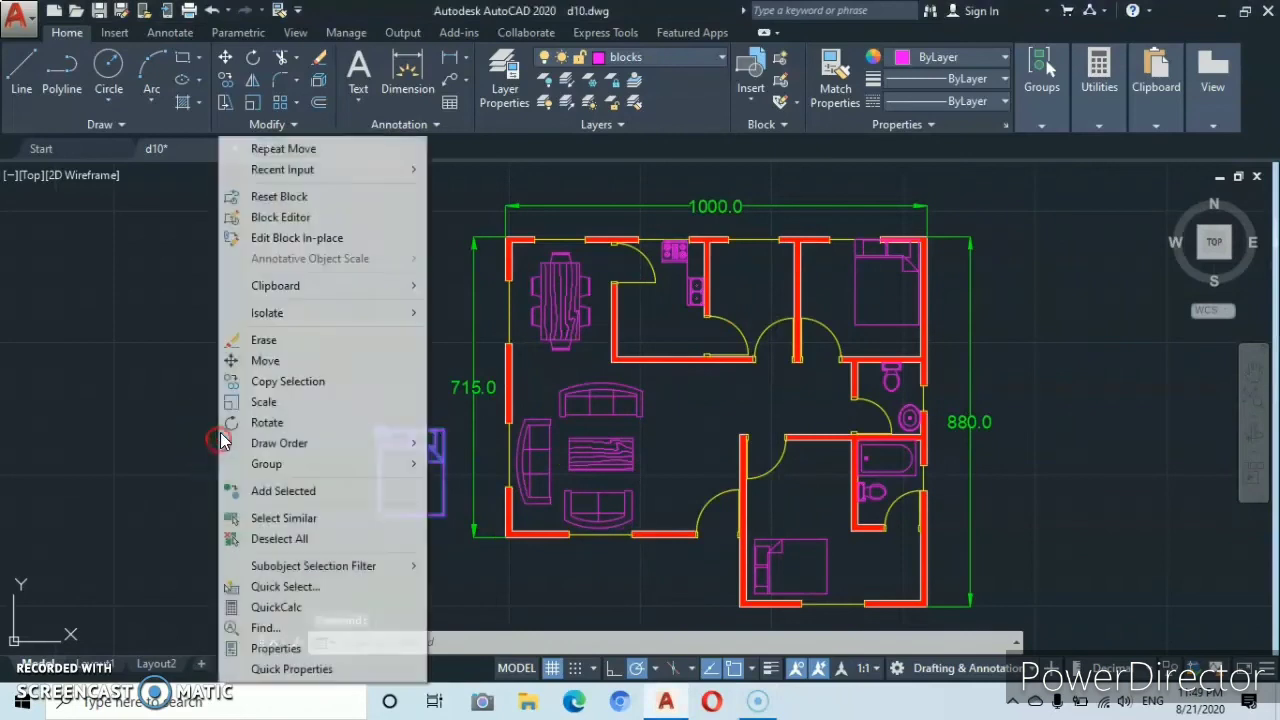
{"action": "left_click", "coordinate": [263, 342]}
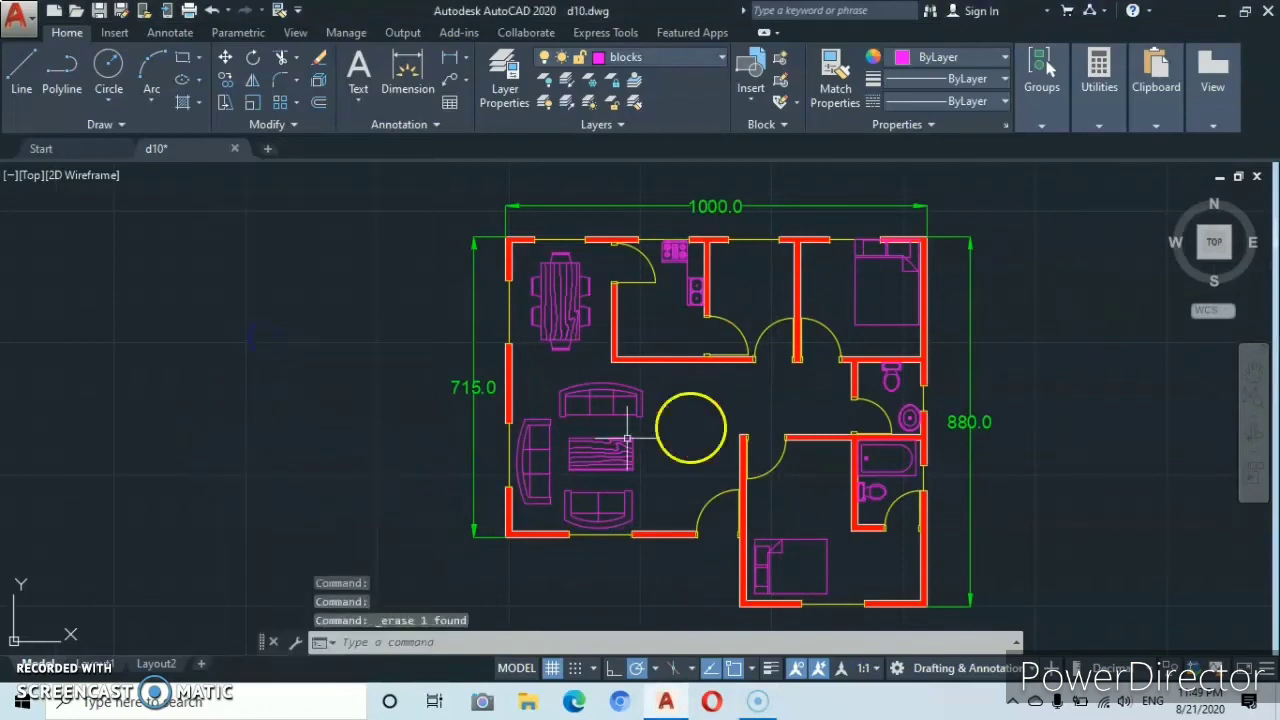
- Examine the furnished floor plan up close and as a whole, checking the block layout in every room
{"action": "scroll", "coordinate": [792, 402], "scroll_direction": "down", "scroll_amount": 3}
{"action": "scroll", "coordinate": [792, 402], "scroll_direction": "up", "scroll_amount": 2}
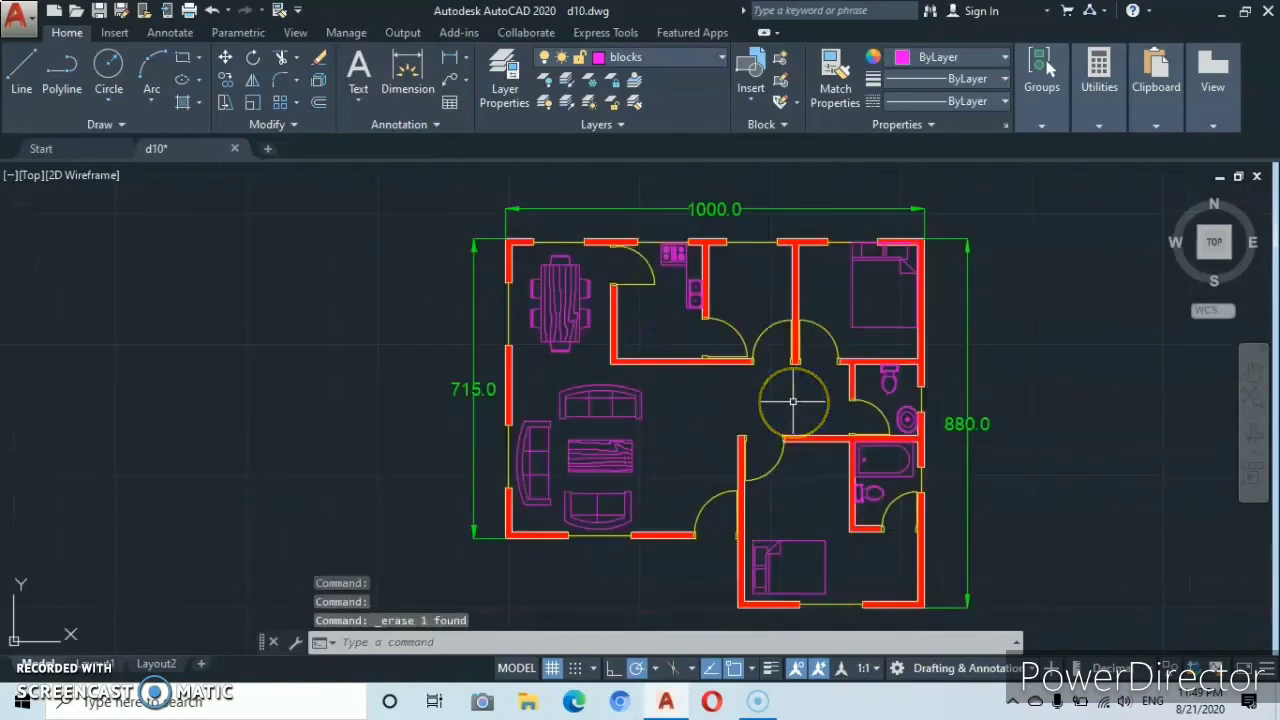
{"action": "middle_click_drag", "start_coordinate": [792, 402], "coordinate": [706, 389]}
{"action": "scroll", "coordinate": [706, 389], "scroll_direction": "up", "scroll_amount": 2}
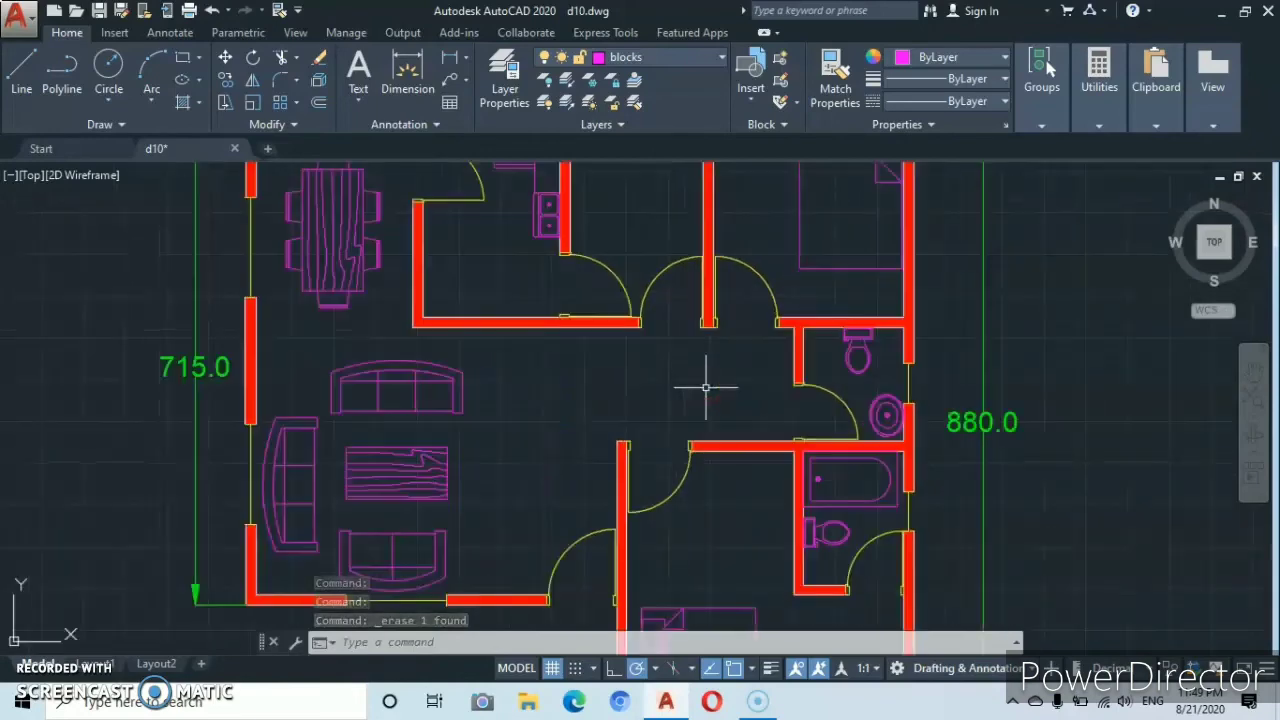
{"action": "scroll", "coordinate": [706, 388], "scroll_direction": "down", "scroll_amount": 2}
{"action": "scroll", "coordinate": [706, 387], "scroll_direction": "down", "scroll_amount": 2}
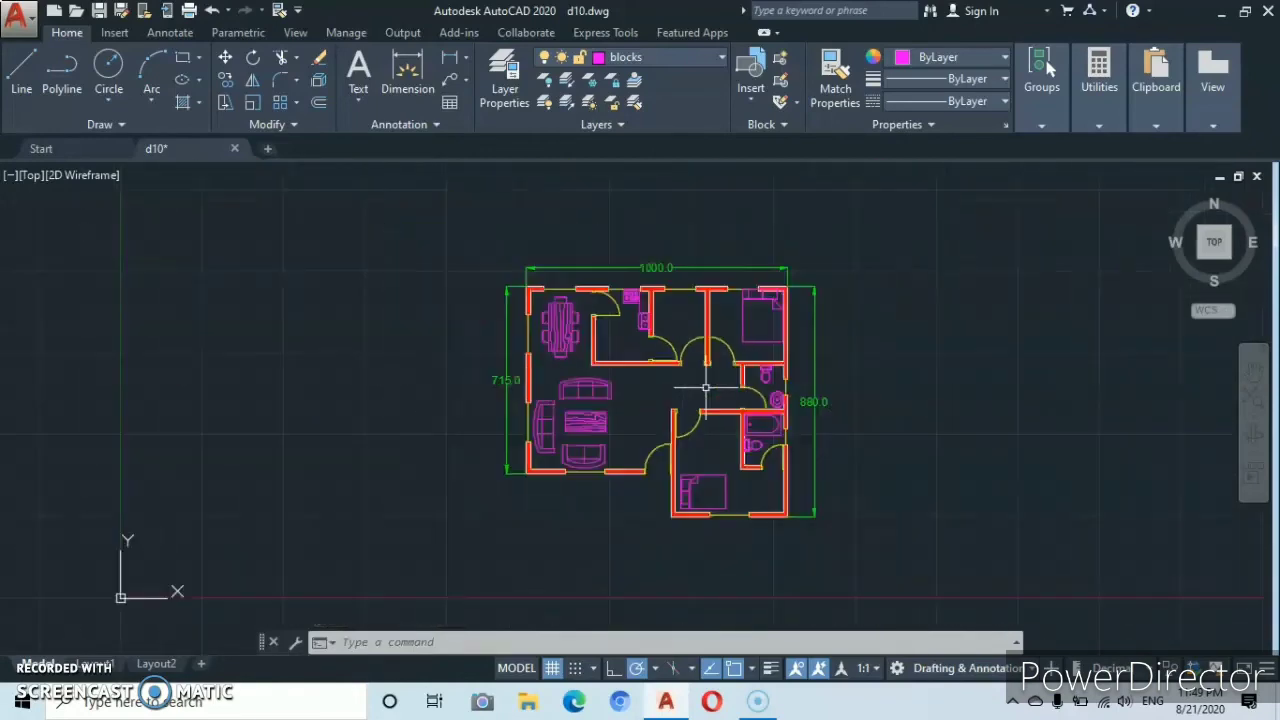
{"action": "middle_click_drag", "start_coordinate": [706, 388], "coordinate": [685, 435]}
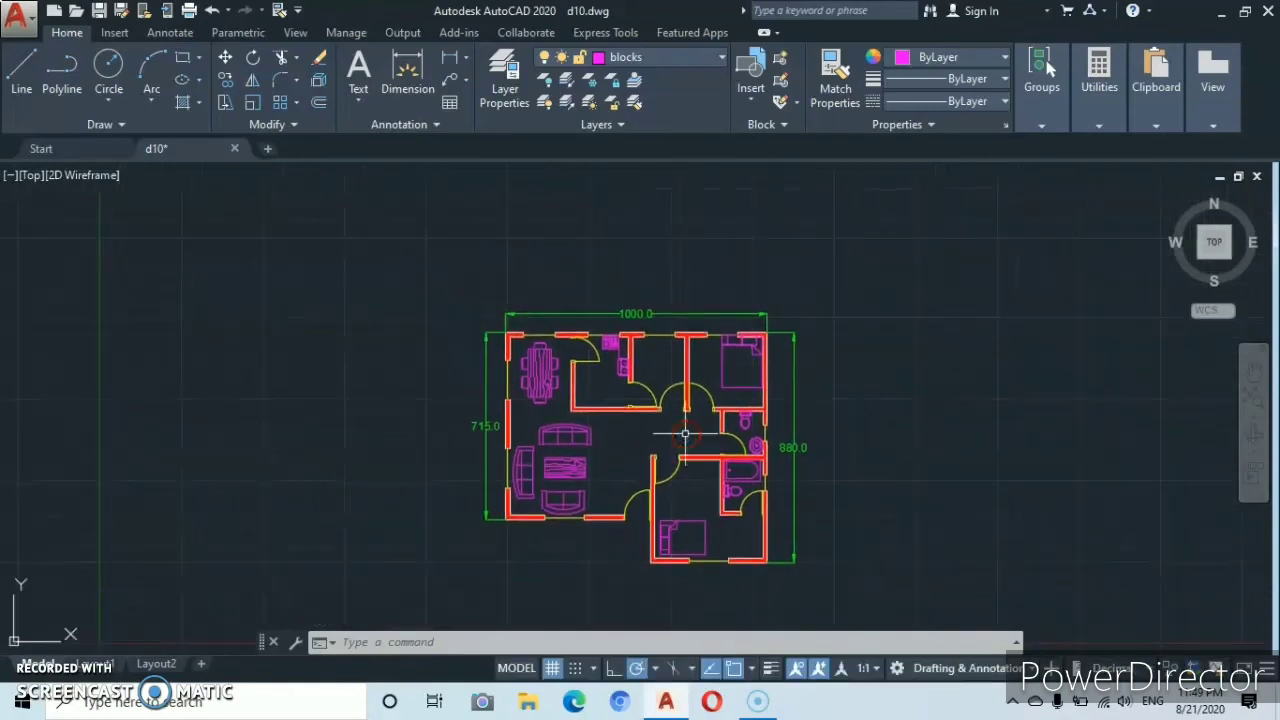
{"action": "scroll", "coordinate": [685, 433], "scroll_direction": "up", "scroll_amount": 2}
{"action": "middle_click_drag", "start_coordinate": [685, 432], "coordinate": [681, 384]}
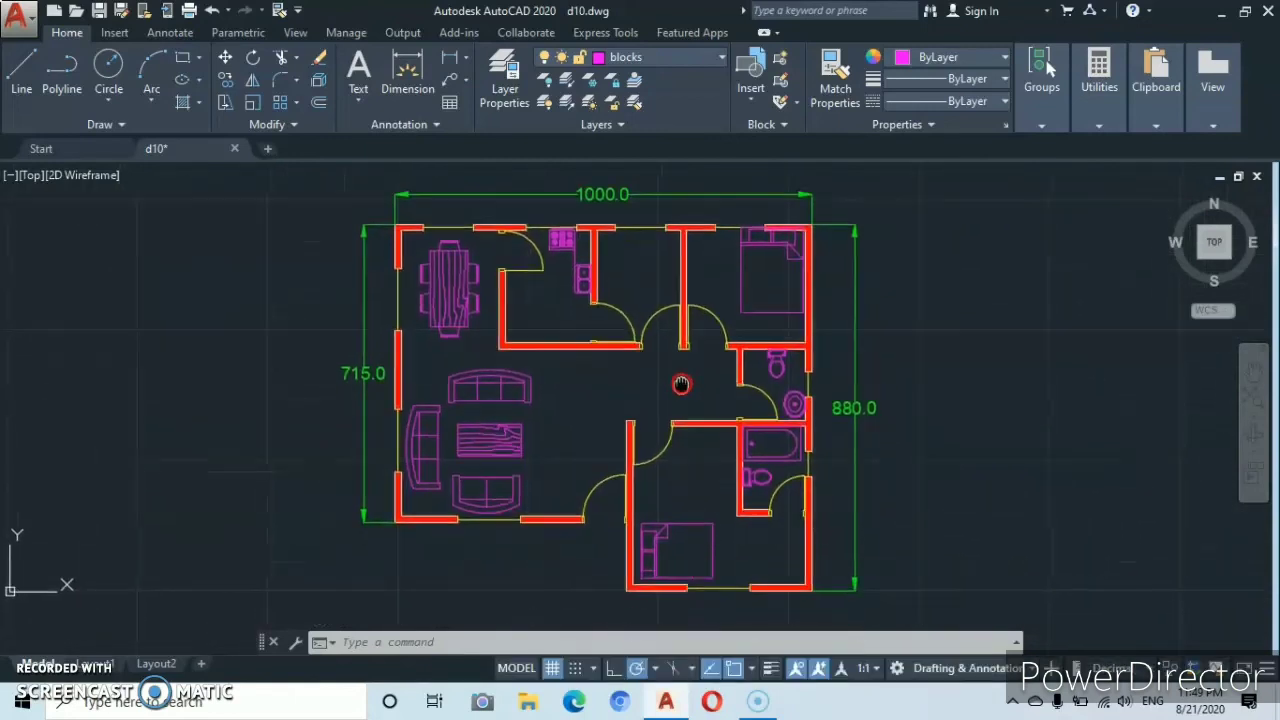
- Make the dimensions layer current and place a linear dimension below the living room's bottom wall, from its left corner to the entrance door opening
{"action": "left_click", "coordinate": [722, 58]}
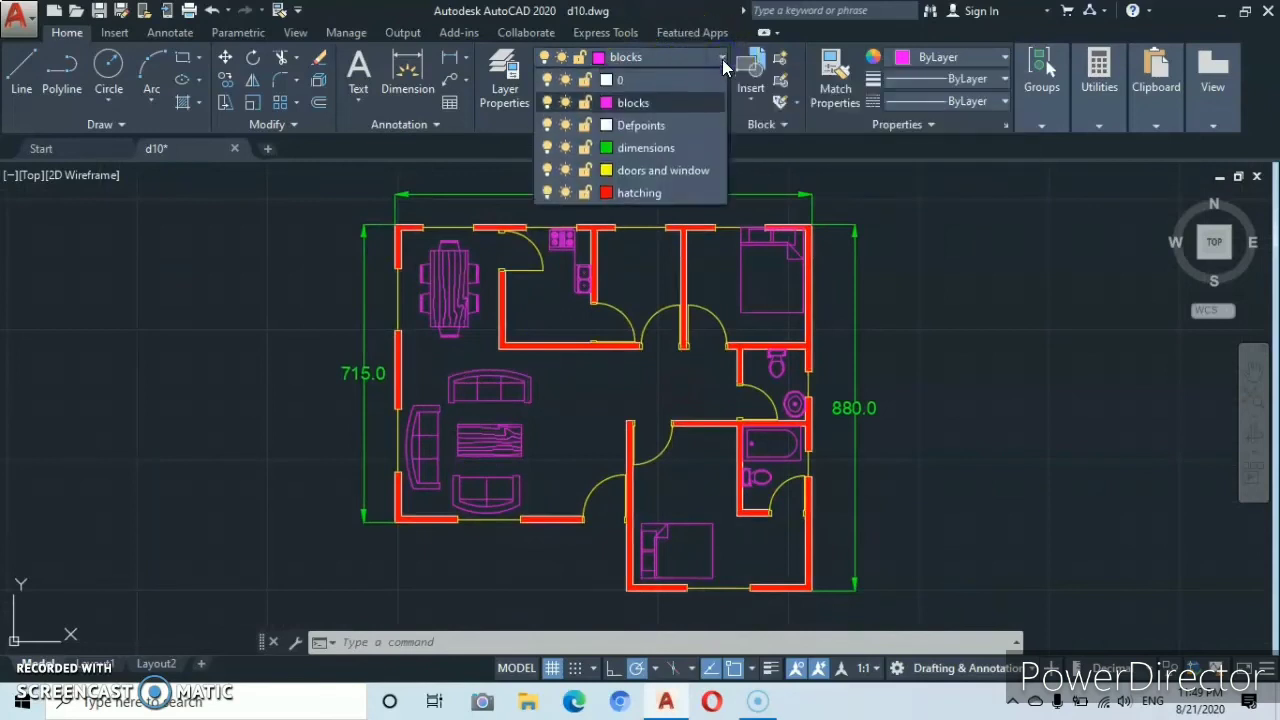
{"action": "left_click", "coordinate": [622, 146]}
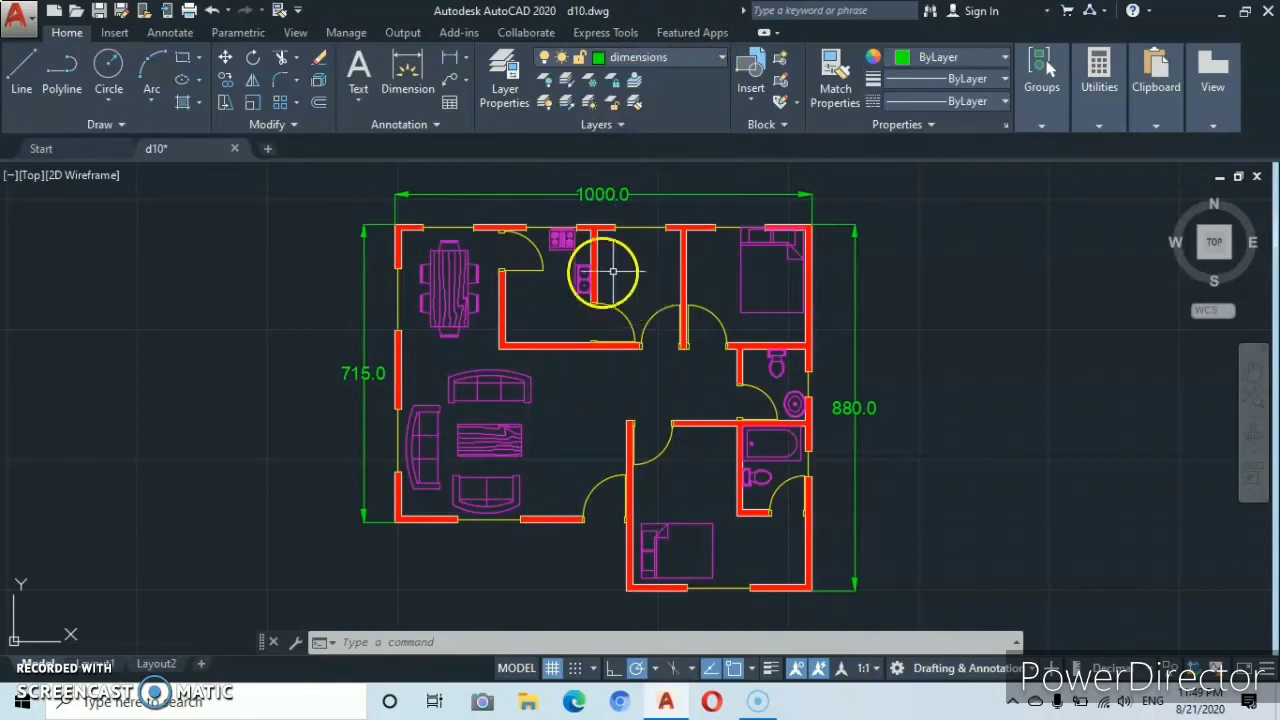
{"action": "left_click", "coordinate": [450, 57]}
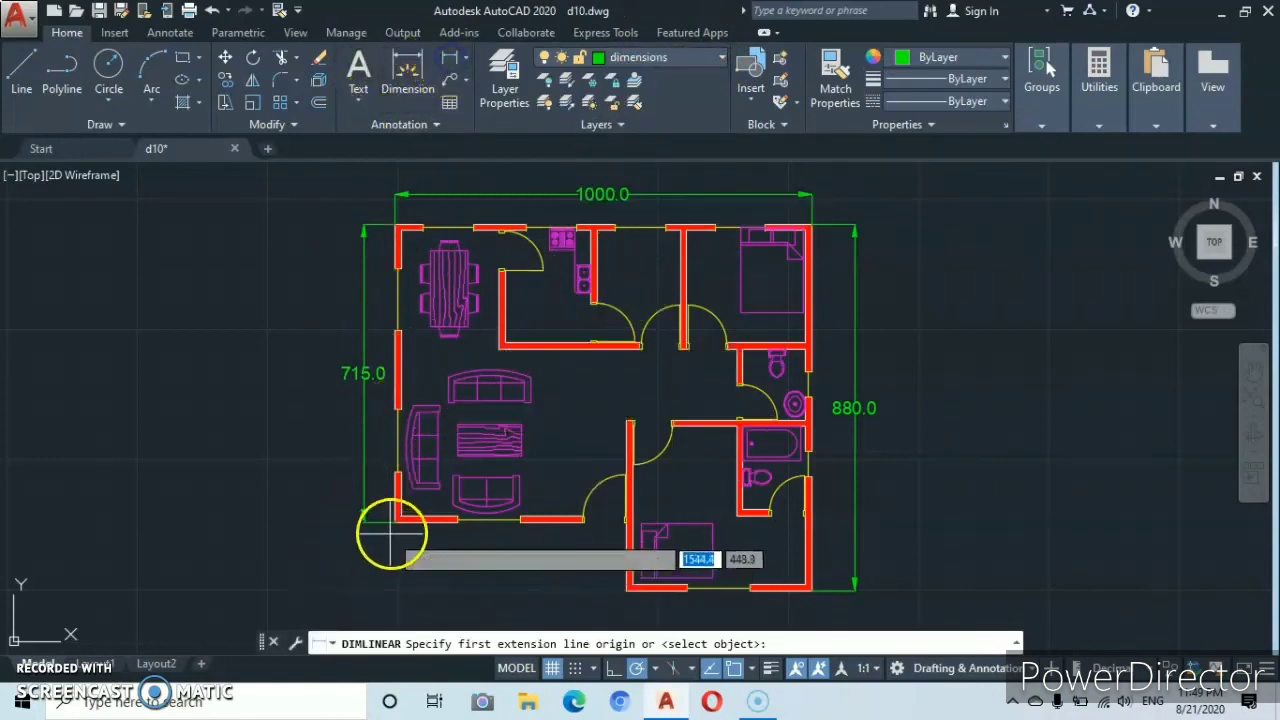
{"action": "left_click", "coordinate": [396, 520]}
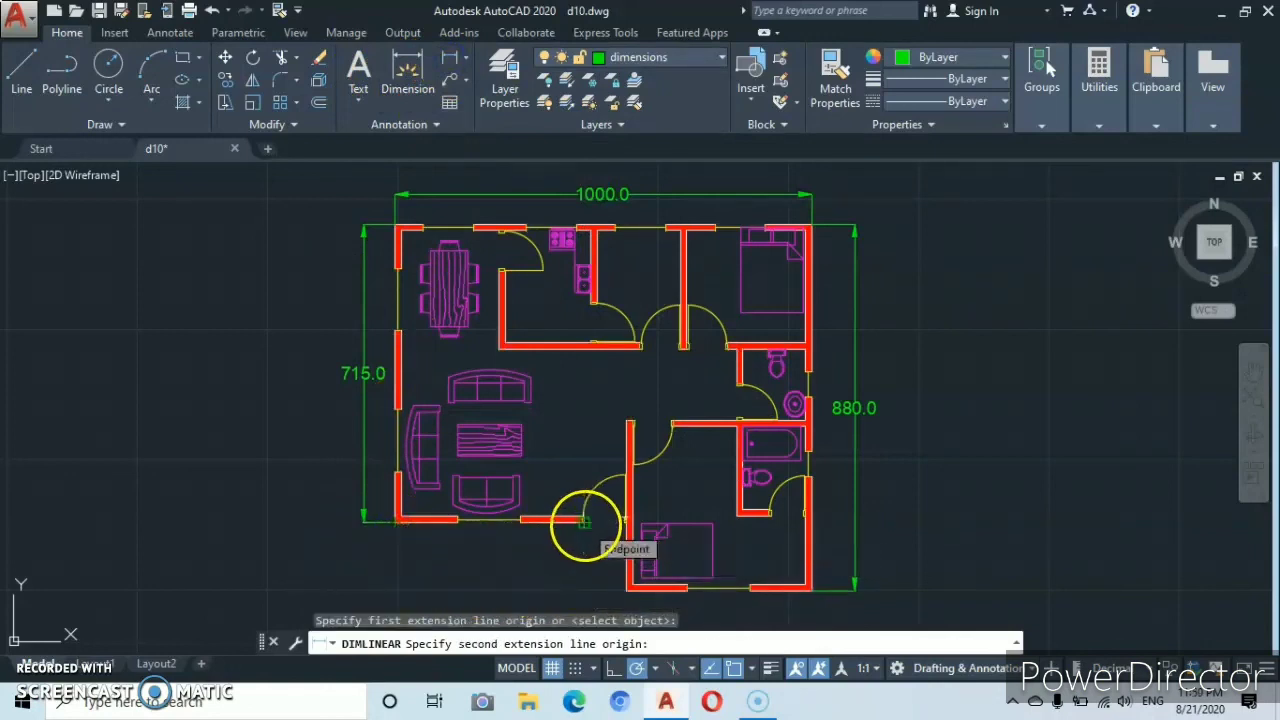
{"action": "left_click", "coordinate": [584, 521]}
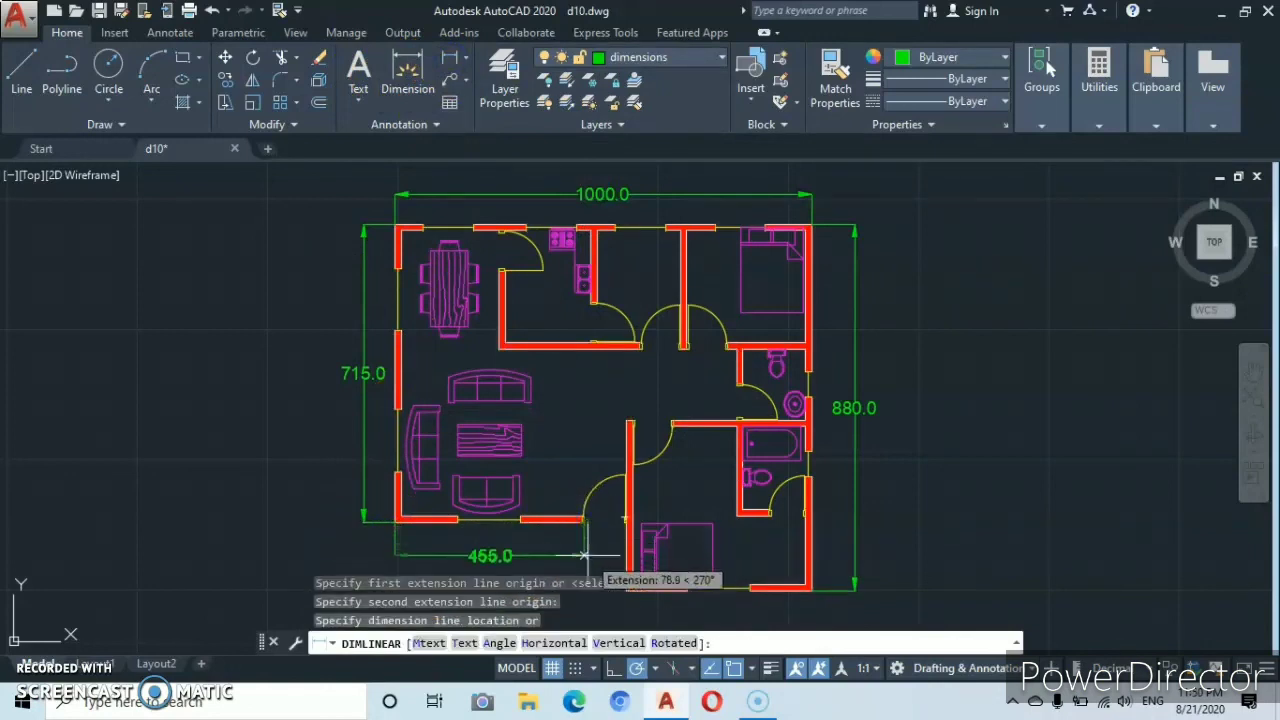
{"action": "middle_click_drag", "start_coordinate": [584, 555], "coordinate": [579, 488]}
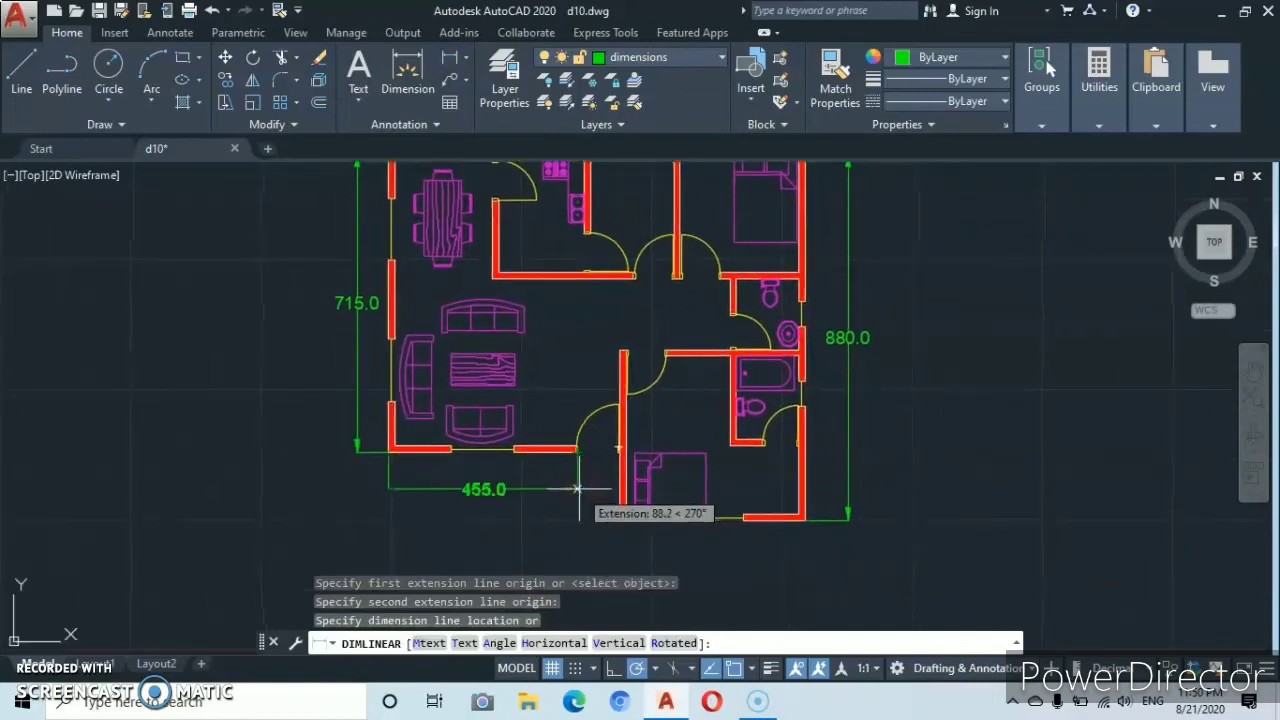
{"action": "left_click", "coordinate": [578, 488]}
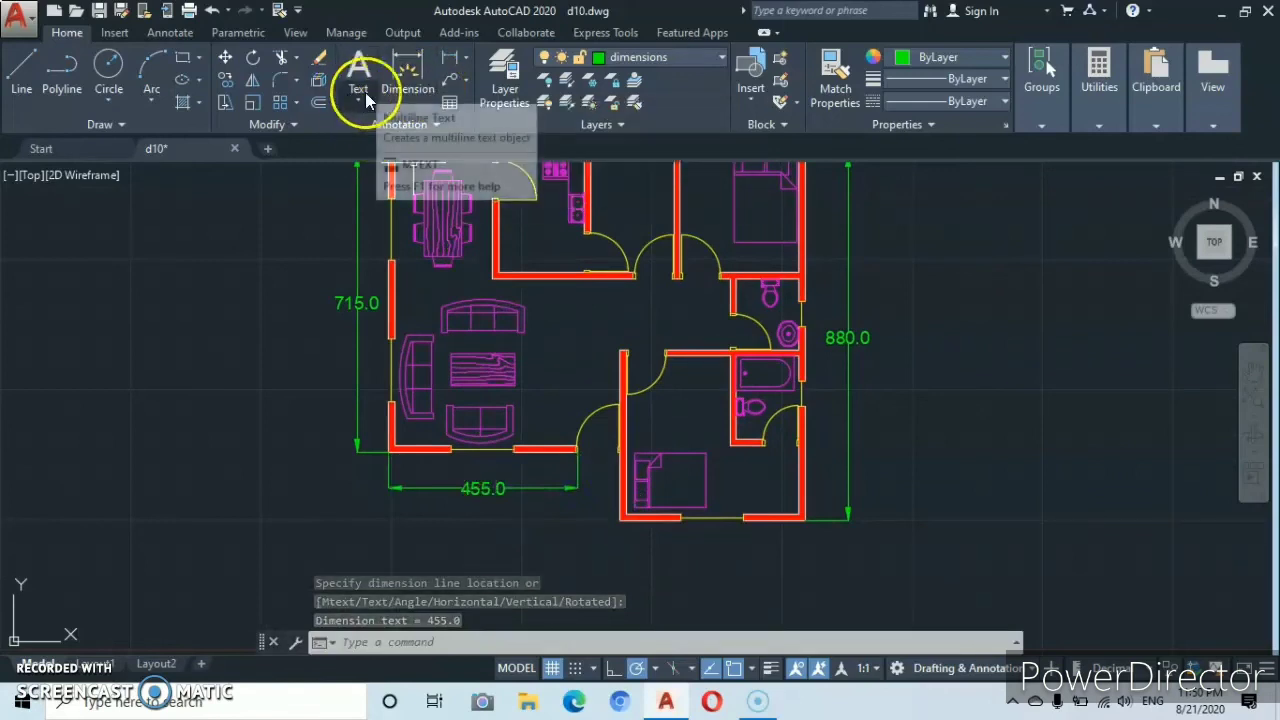
- Place a linear dimension for the house's overall width below the plan, measured from the bottom bedroom's outer right corner
{"action": "left_click", "coordinate": [450, 57]}
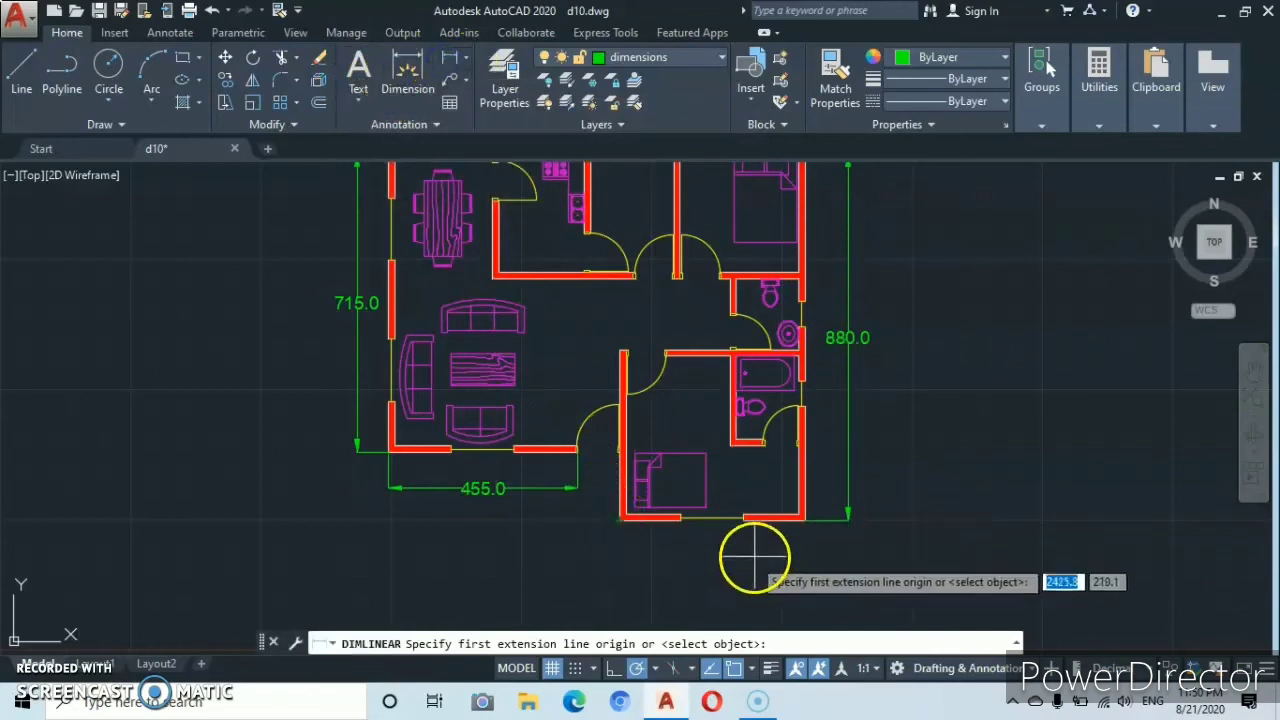
{"action": "left_click", "coordinate": [806, 521]}
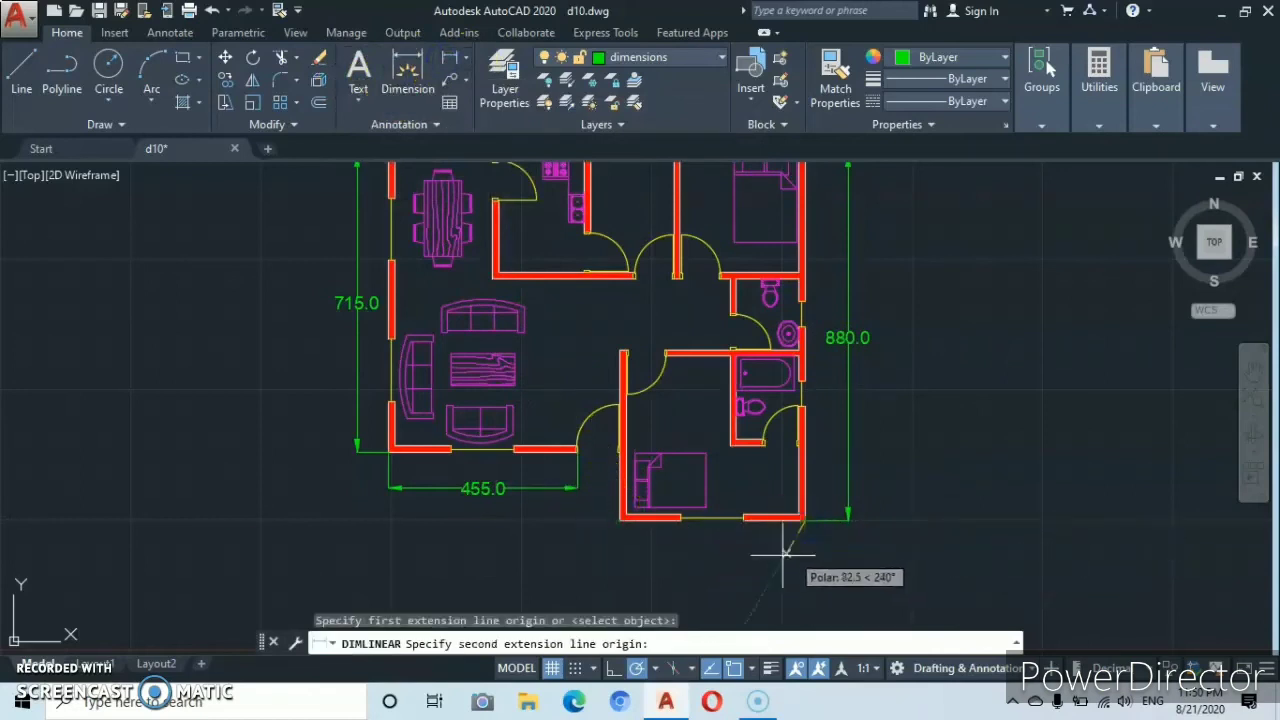
{"action": "left_click", "coordinate": [389, 520]}
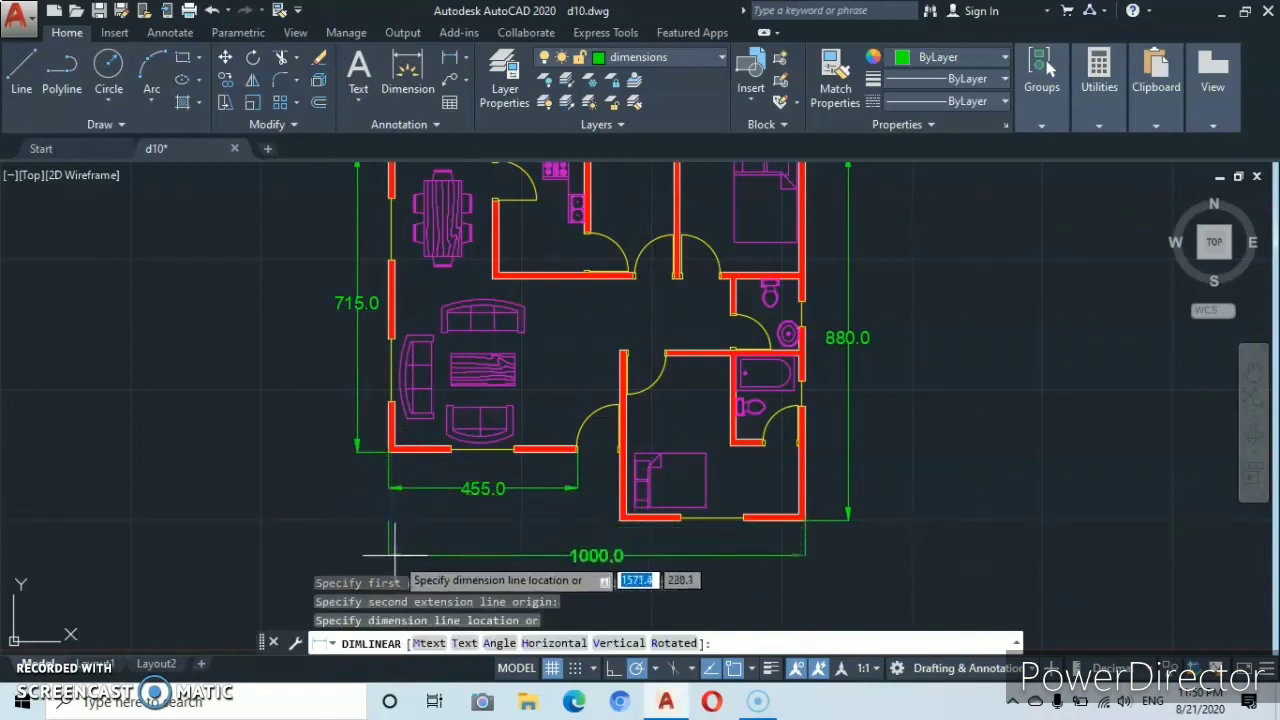
{"action": "left_click", "coordinate": [394, 555]}
{"action": "scroll", "coordinate": [537, 522], "scroll_direction": "down", "scroll_amount": 4}
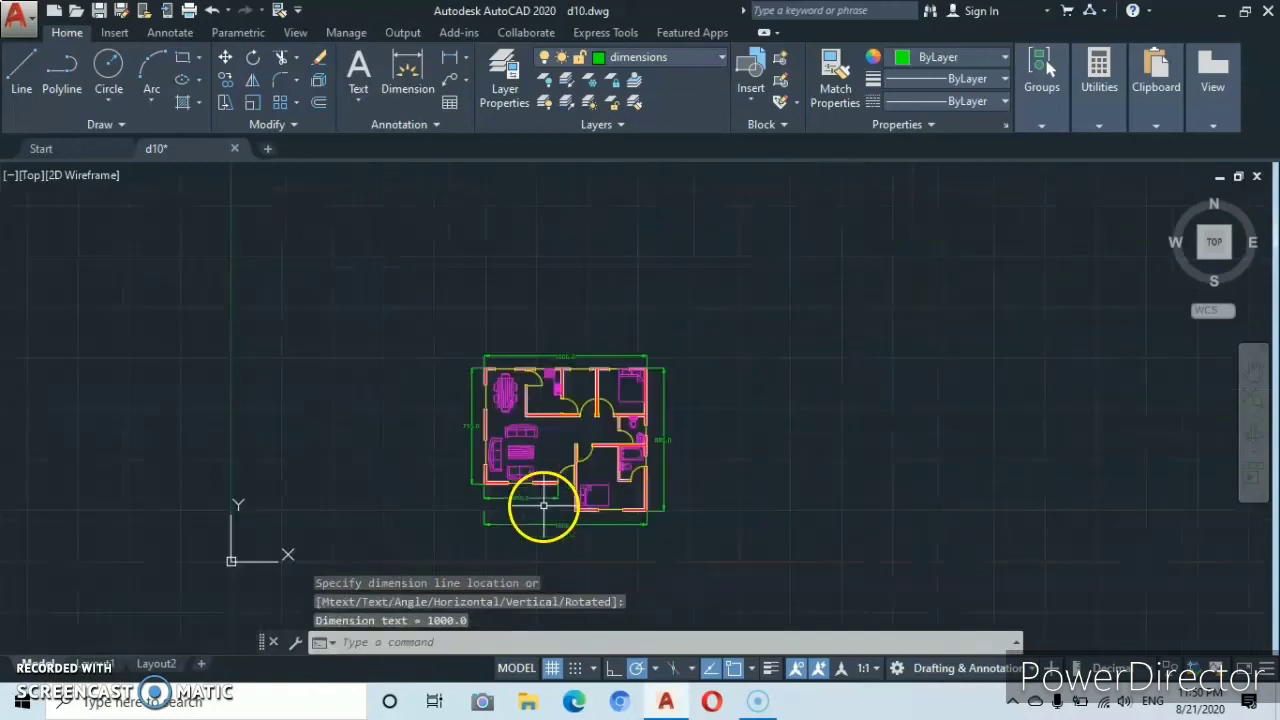
{"action": "scroll", "coordinate": [543, 509], "scroll_direction": "up", "scroll_amount": 2}
{"action": "middle_click_drag", "start_coordinate": [538, 480], "coordinate": [537, 488]}
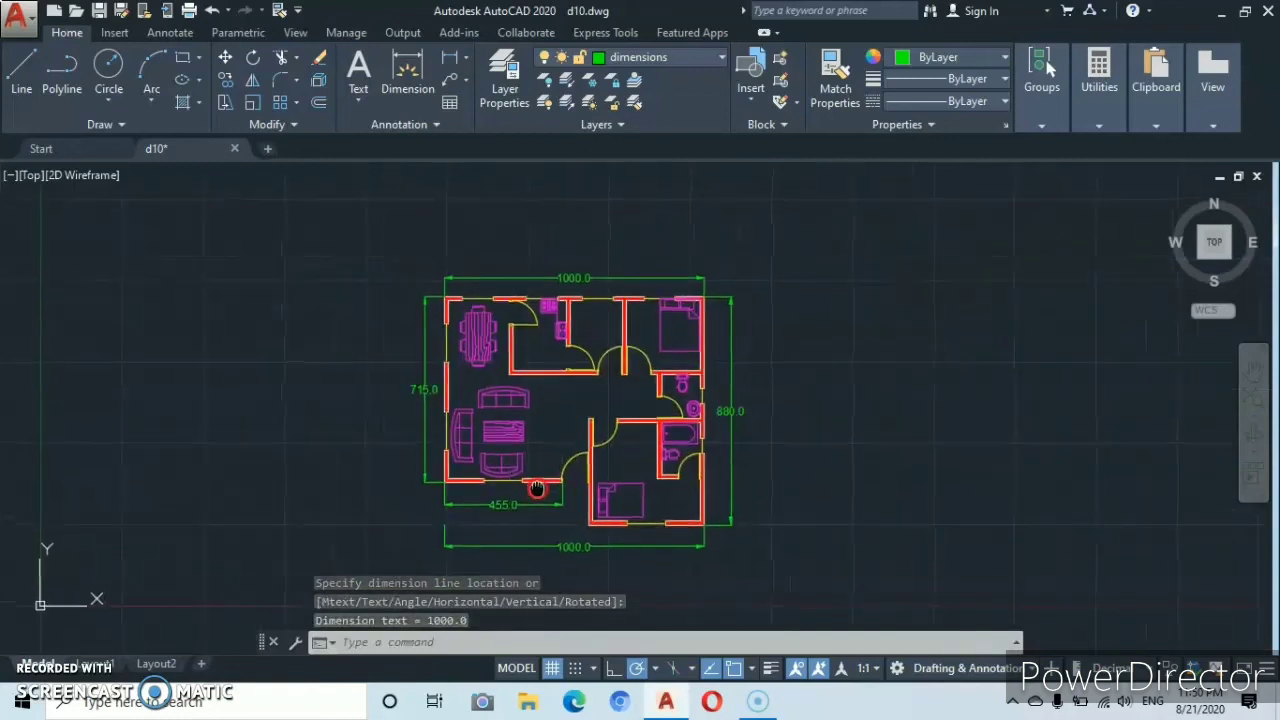
{"action": "left_click", "coordinate": [583, 547]}
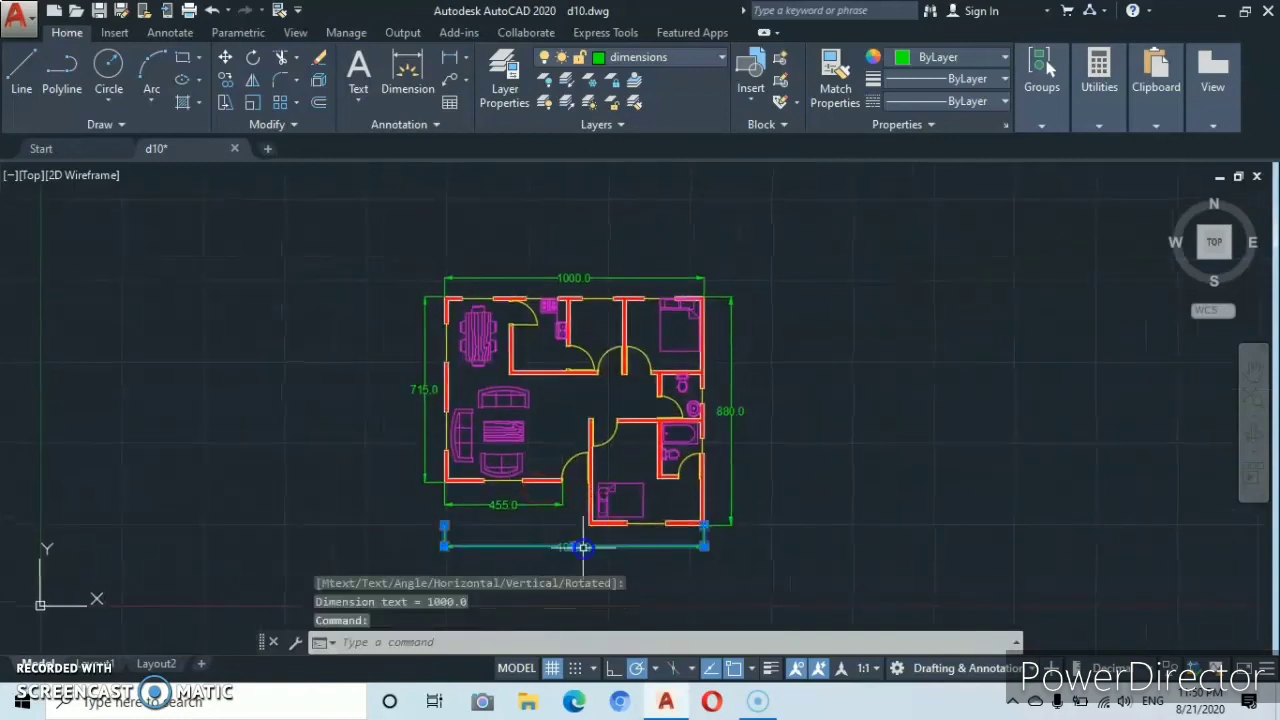
{"action": "right_click", "coordinate": [853, 538]}
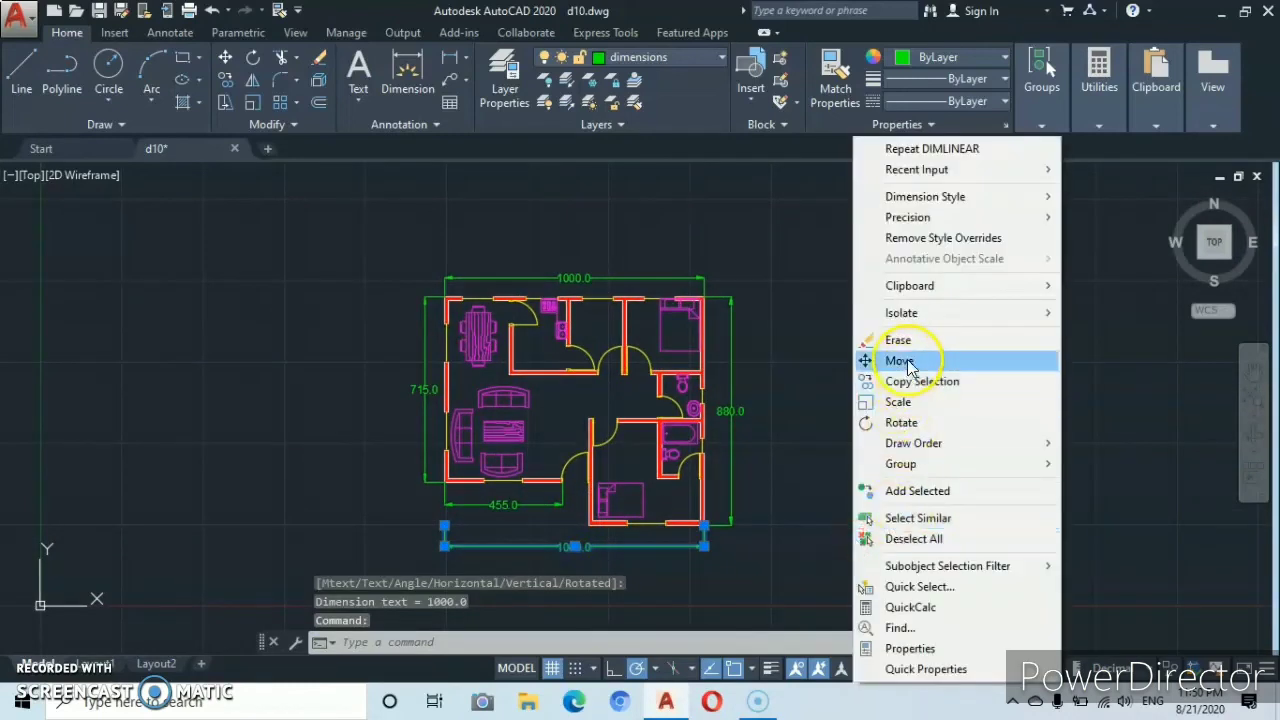
{"action": "left_click", "coordinate": [905, 362]}
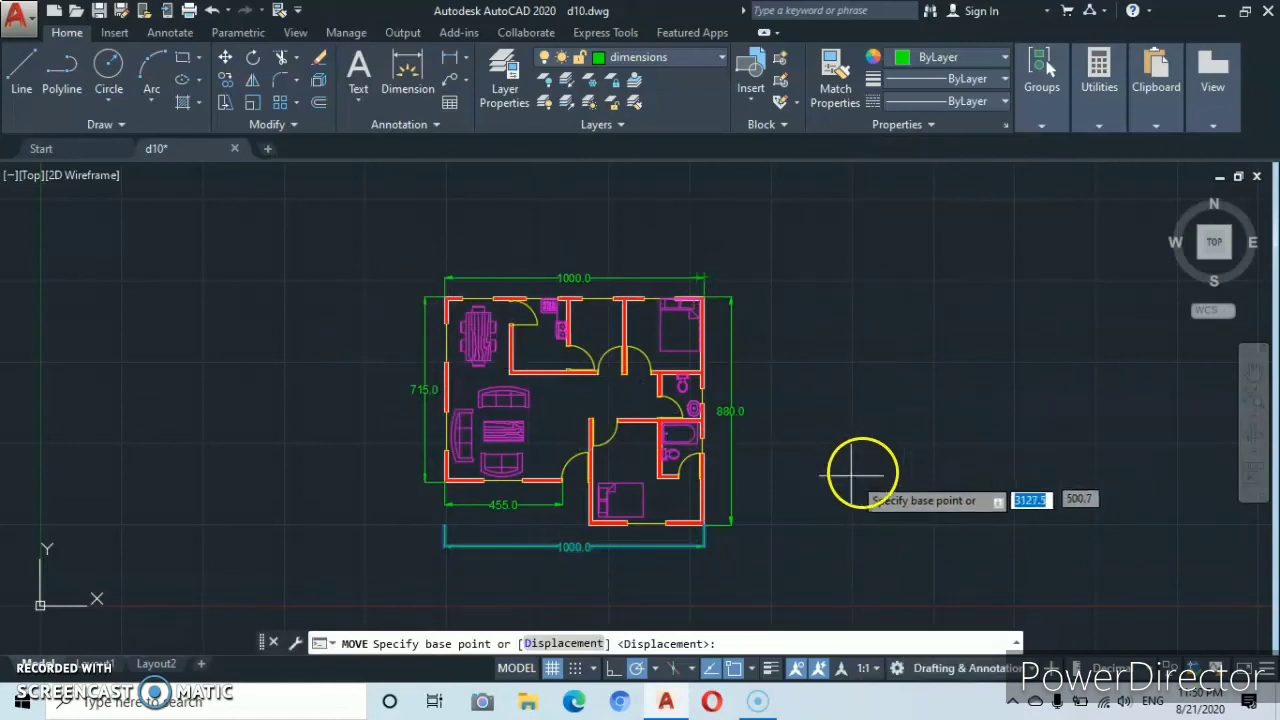
{"action": "right_click", "coordinate": [834, 534]}
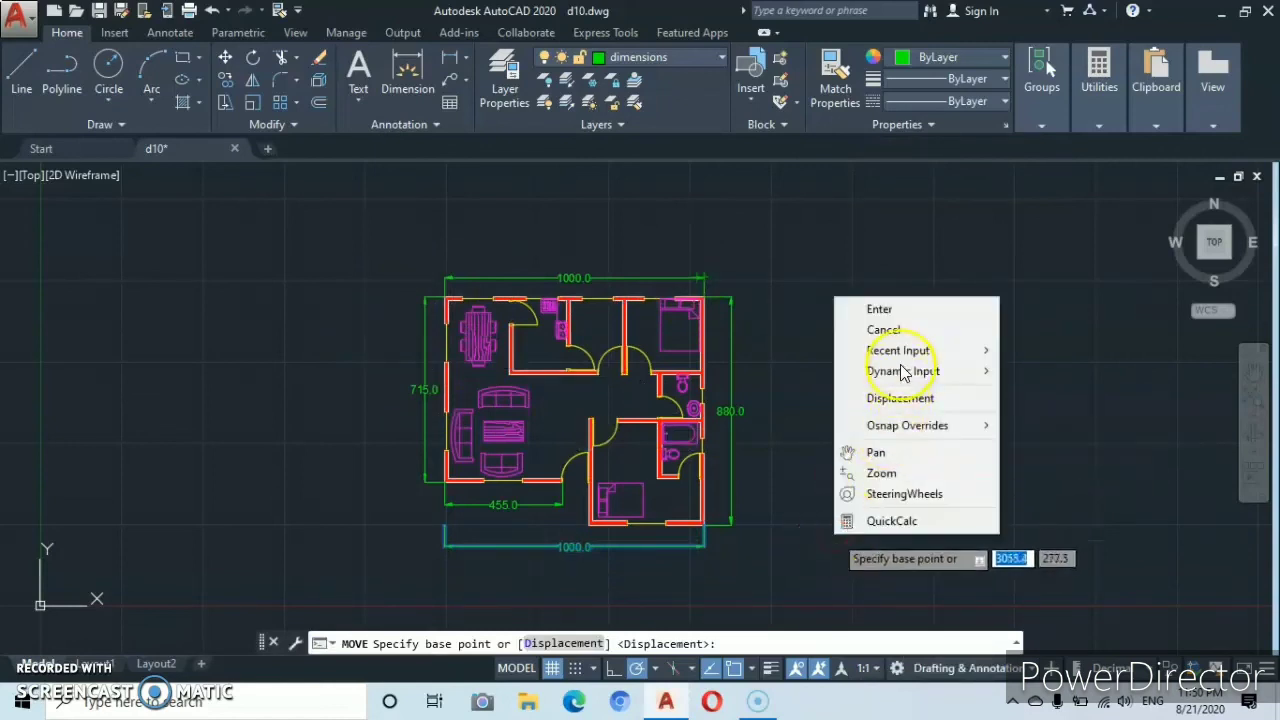
{"action": "key", "text": "Escape"}
{"action": "key", "text": "Escape"}
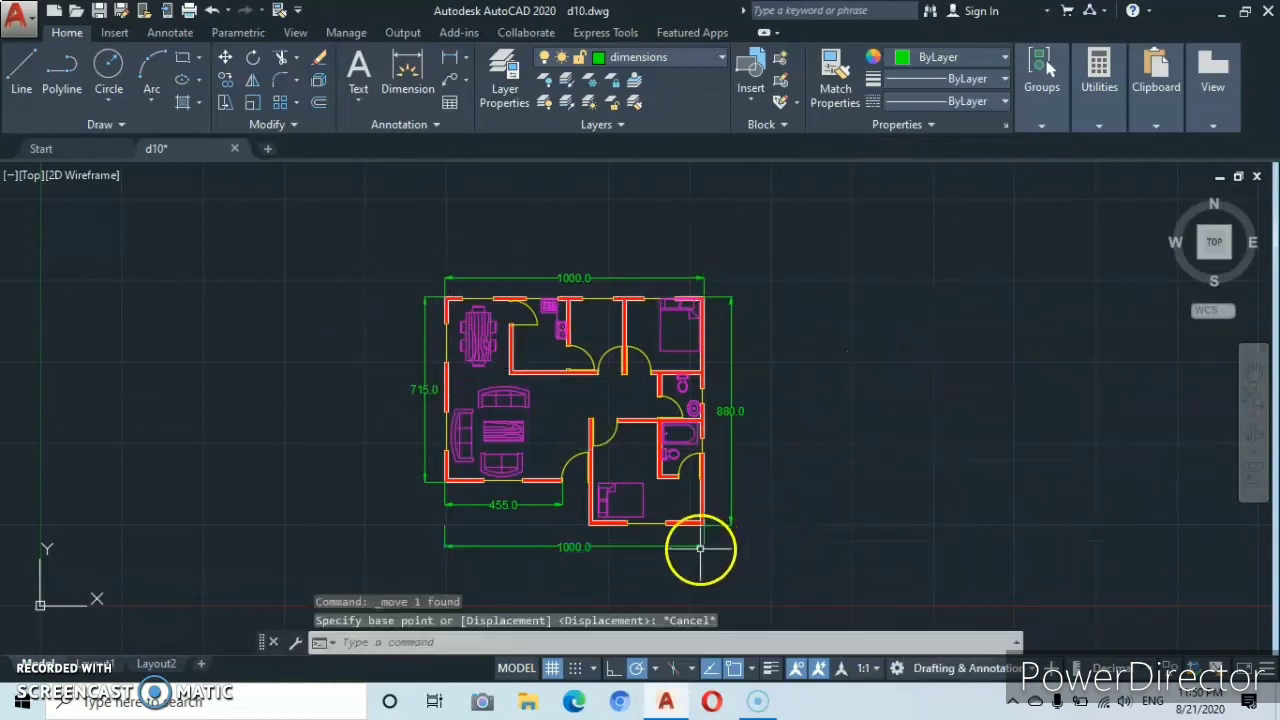
- Erase the overall width dimension below the plan
{"action": "left_click", "coordinate": [699, 547]}
{"action": "right_click", "coordinate": [819, 549]}
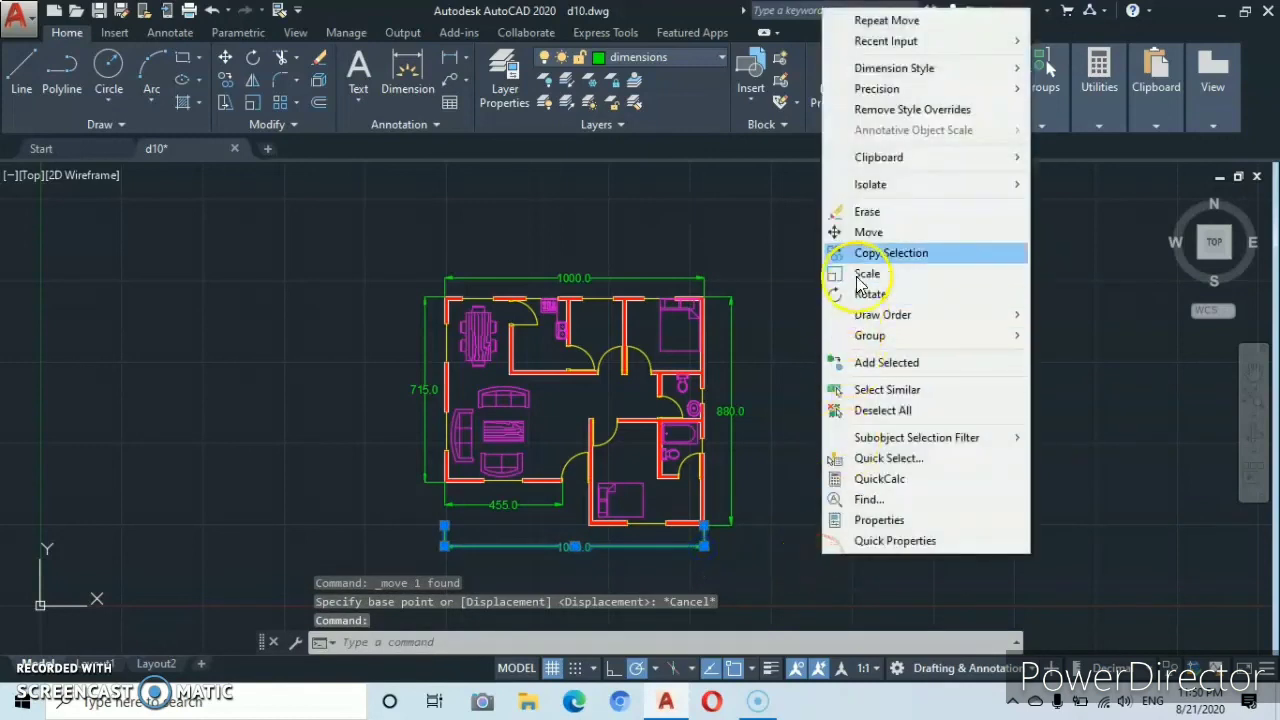
{"action": "left_click", "coordinate": [868, 212]}
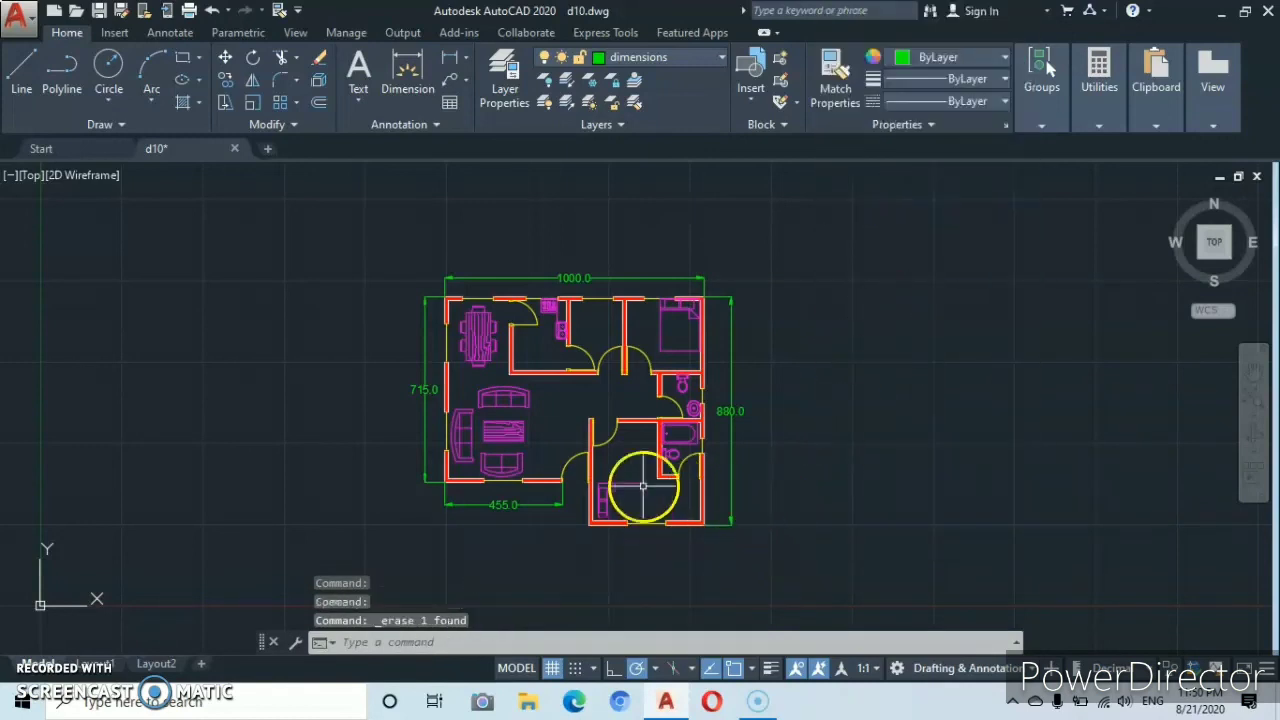
- Add a horizontal linear dimension between the inner wall faces of the upper-right bedroom, across the bed
{"action": "scroll", "coordinate": [525, 388], "scroll_direction": "up", "scroll_amount": 2}
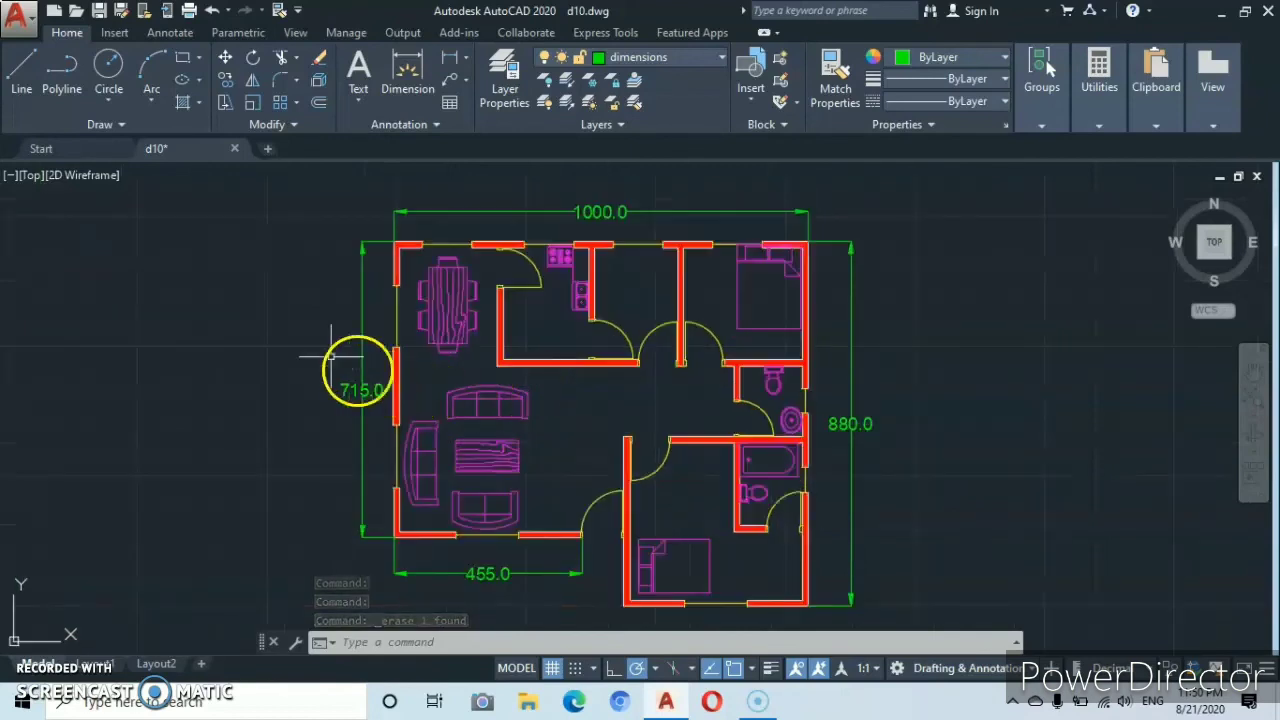
{"action": "left_click", "coordinate": [449, 62]}
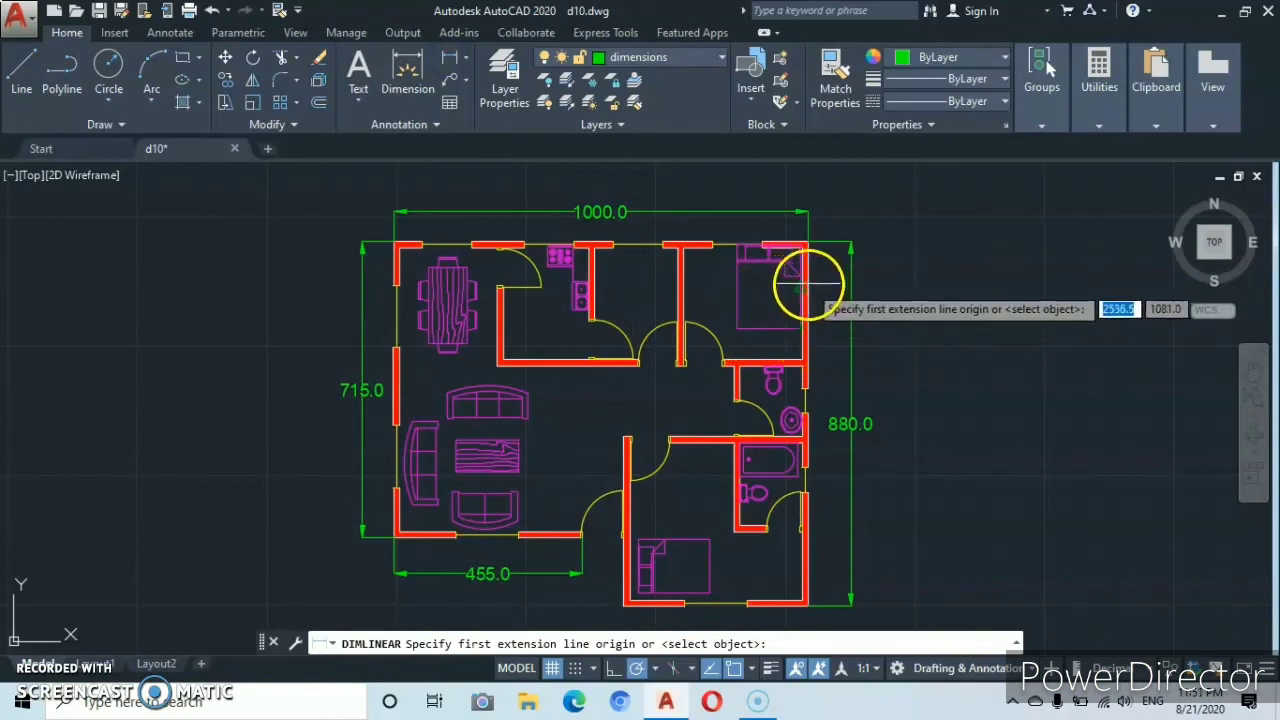
{"action": "scroll", "coordinate": [795, 282], "scroll_direction": "up", "scroll_amount": 8}
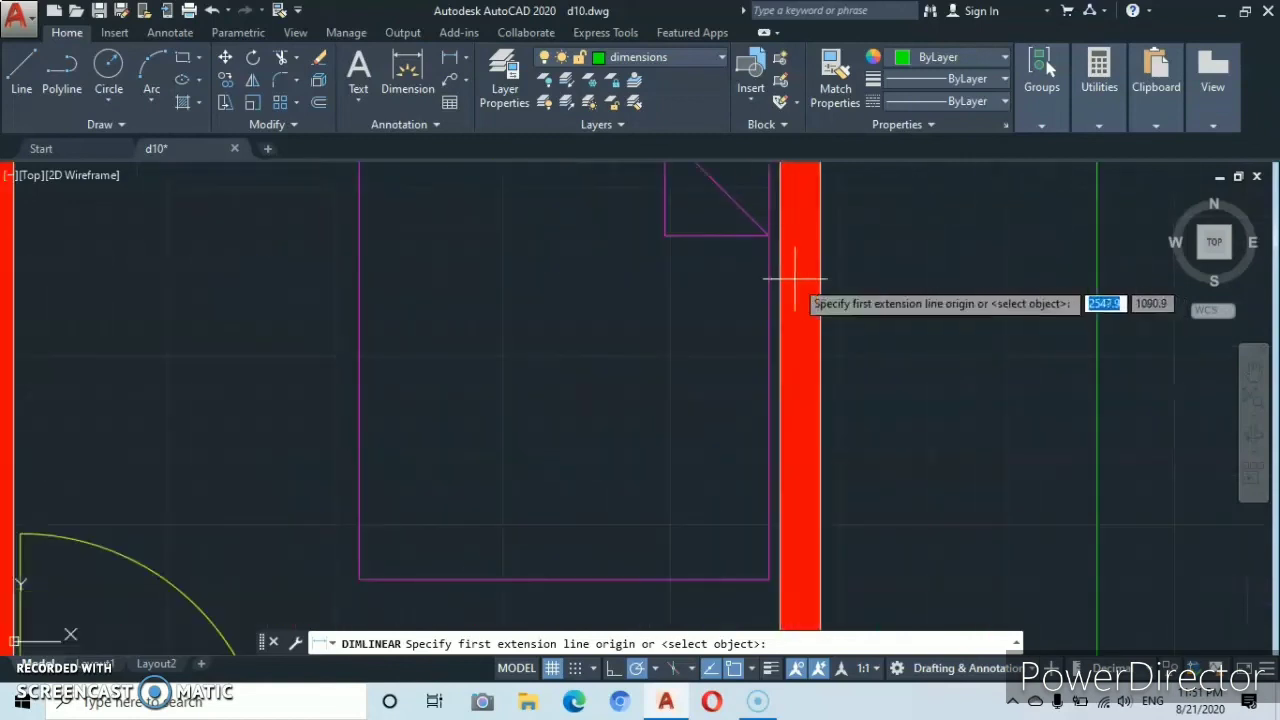
{"action": "left_click", "coordinate": [781, 278]}
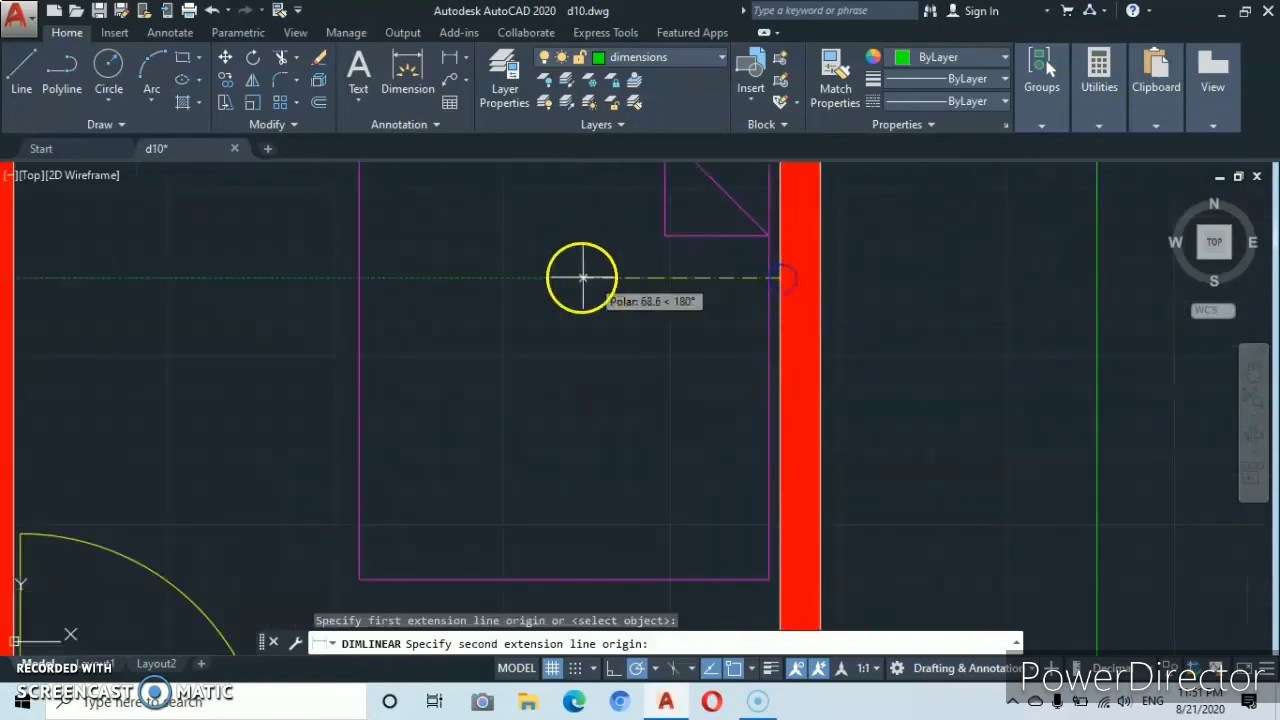
{"action": "scroll", "coordinate": [575, 278], "scroll_direction": "down", "scroll_amount": 5}
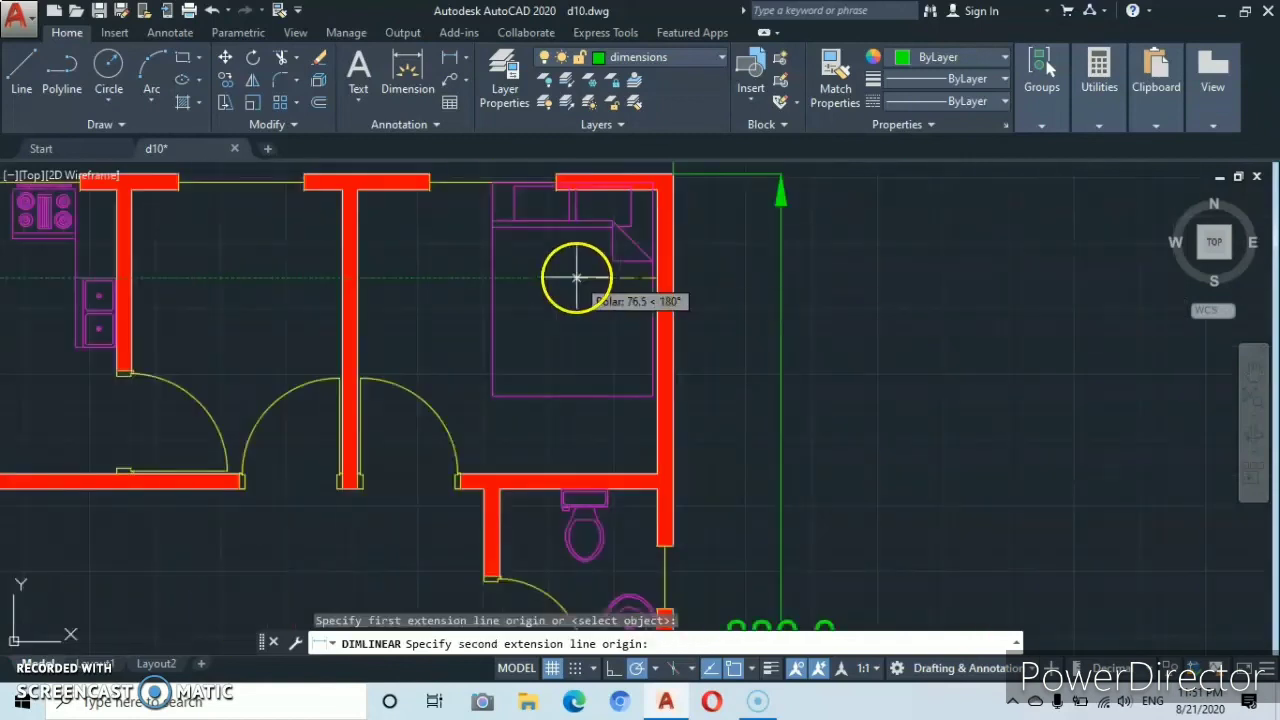
{"action": "left_click", "coordinate": [357, 278]}
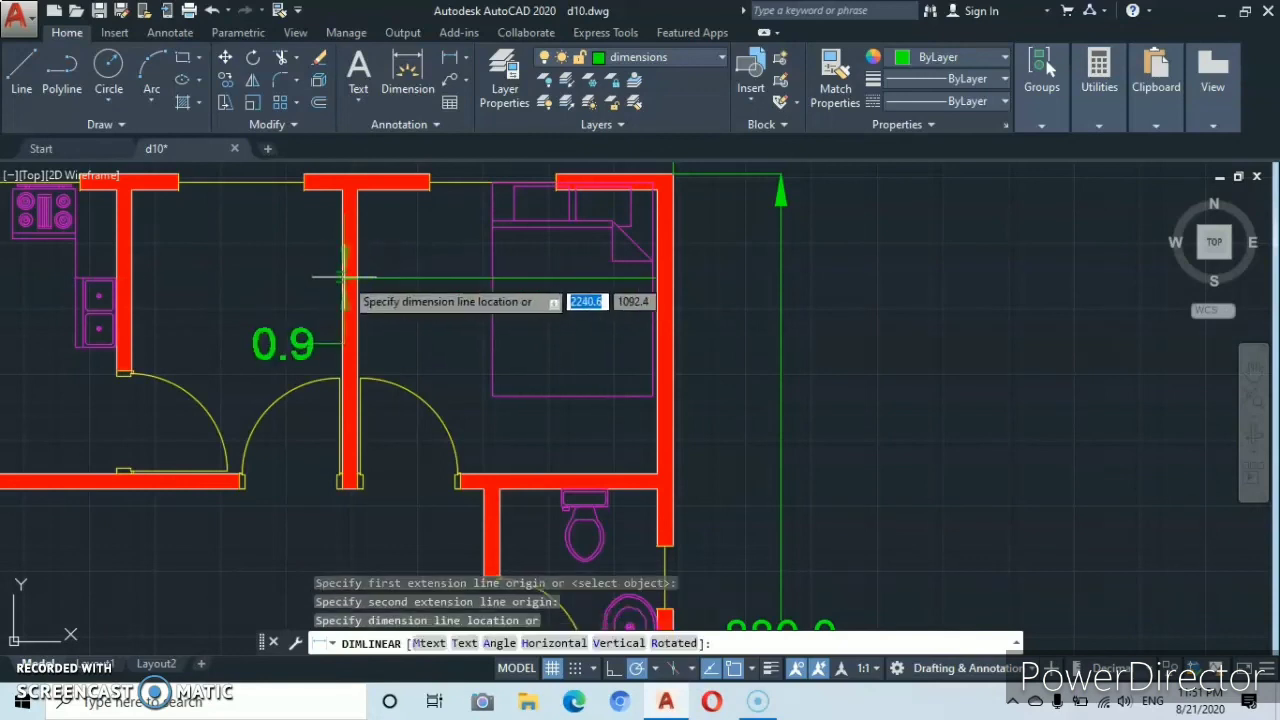
{"action": "left_click", "coordinate": [366, 283]}
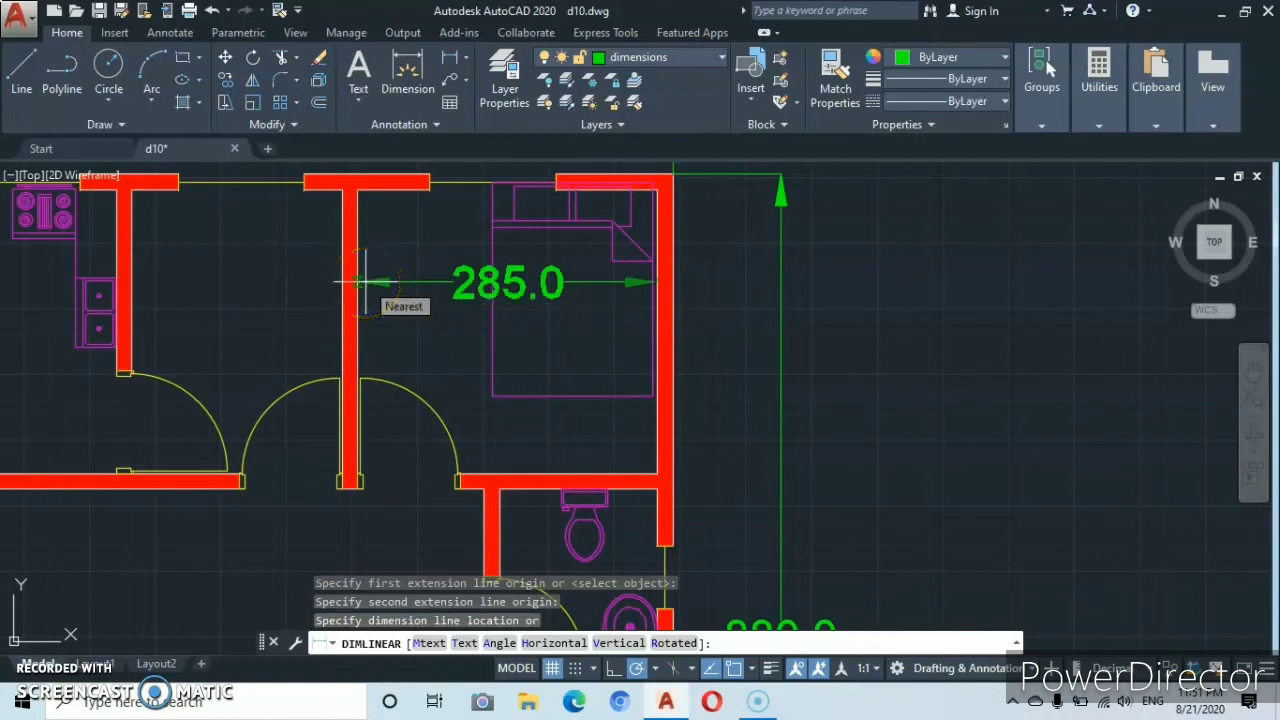
- Dimension the inside width of the small room between the kitchen and the upper-right bedroom, in line with the bedroom's dimension
{"action": "left_click", "coordinate": [445, 57]}
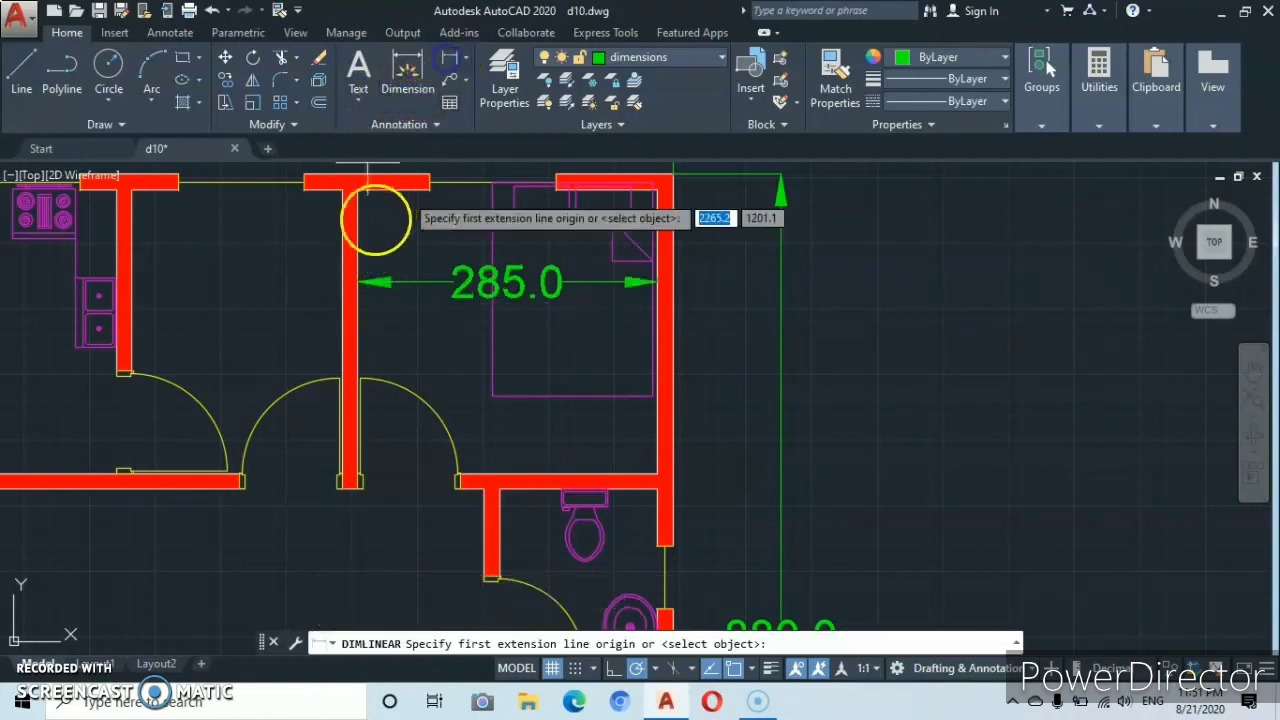
{"action": "left_click", "coordinate": [340, 281]}
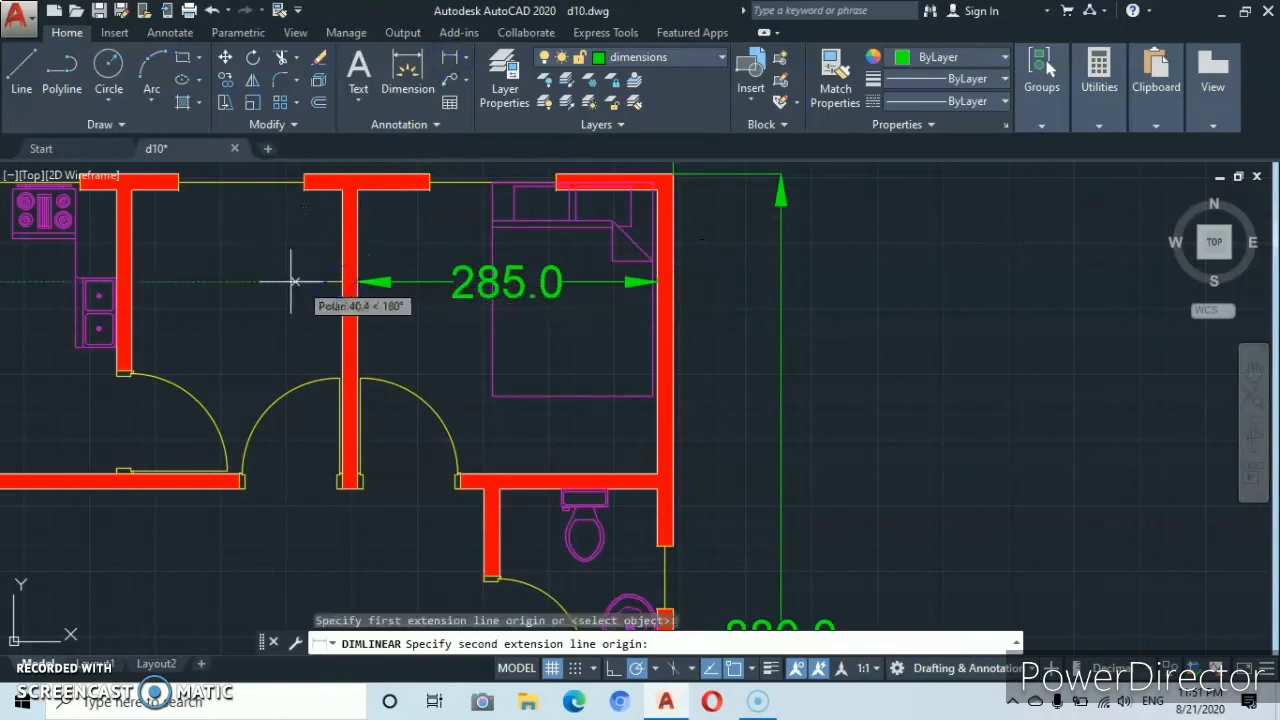
{"action": "left_click", "coordinate": [136, 283]}
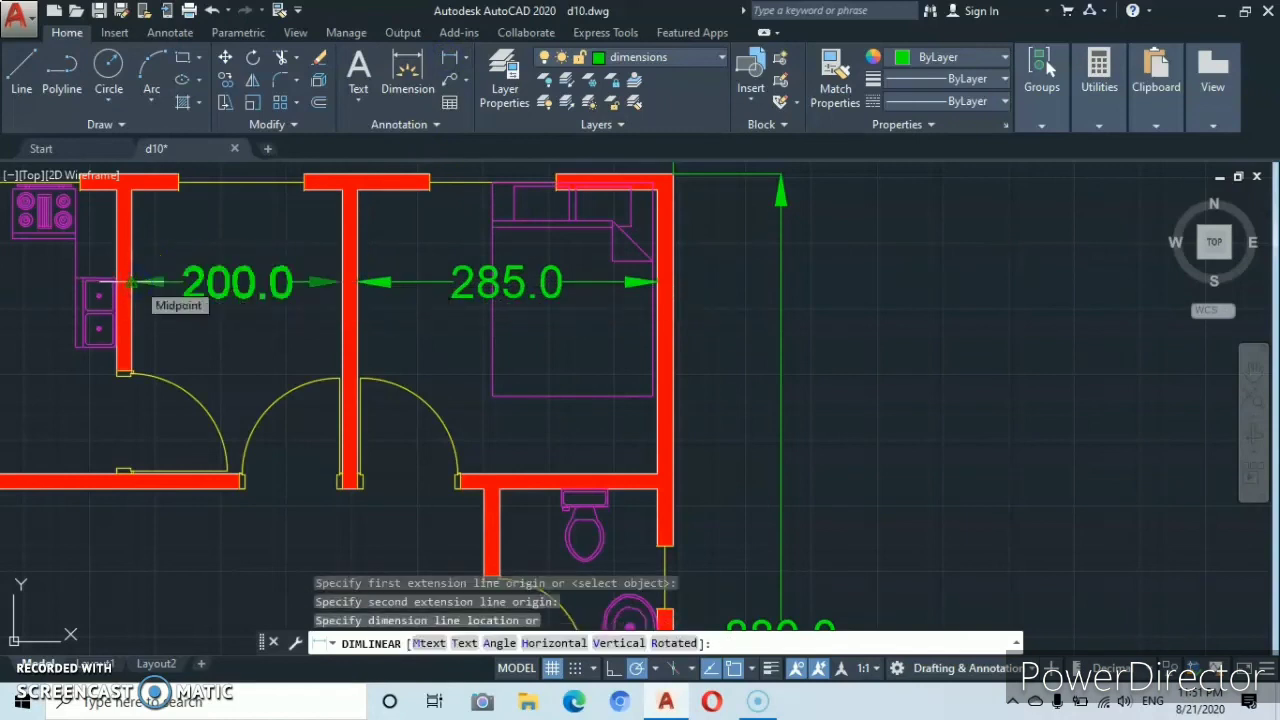
{"action": "left_click", "coordinate": [136, 281]}
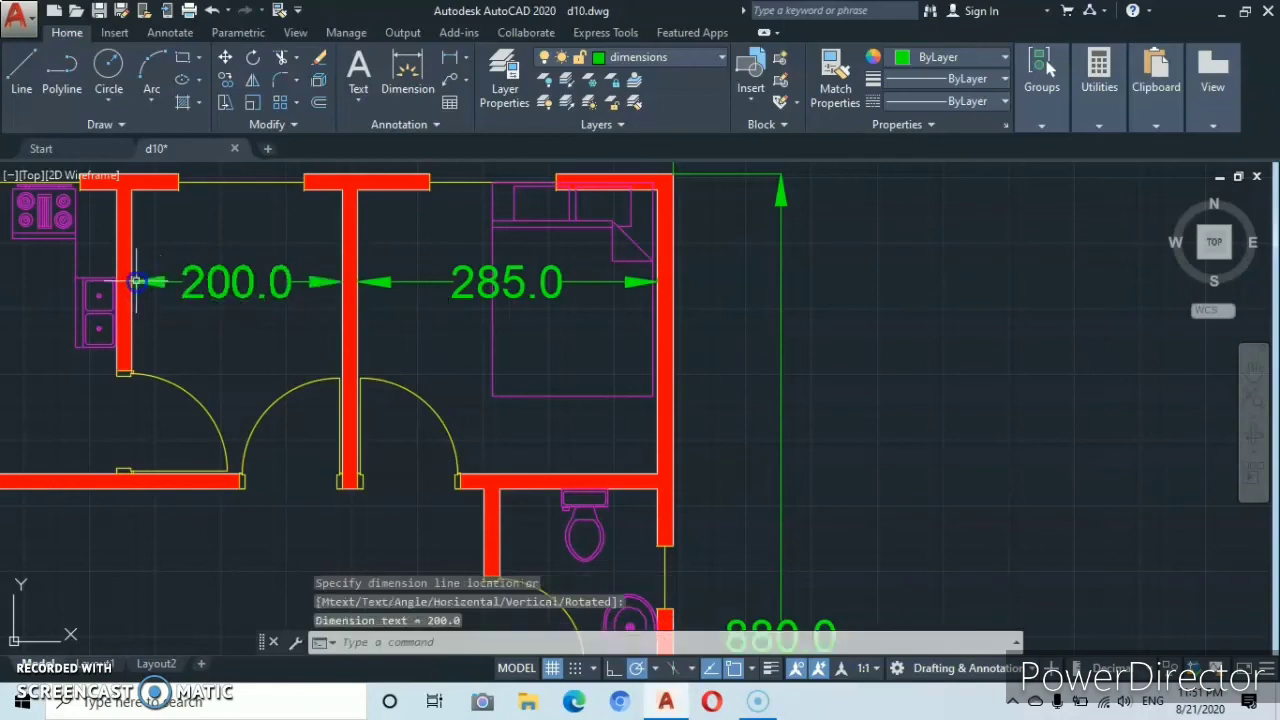
- Dimension the kitchen's inside width between its left and right walls, just below the sink
{"action": "left_click", "coordinate": [450, 62]}
{"action": "scroll", "coordinate": [354, 257], "scroll_direction": "down", "scroll_amount": 5}
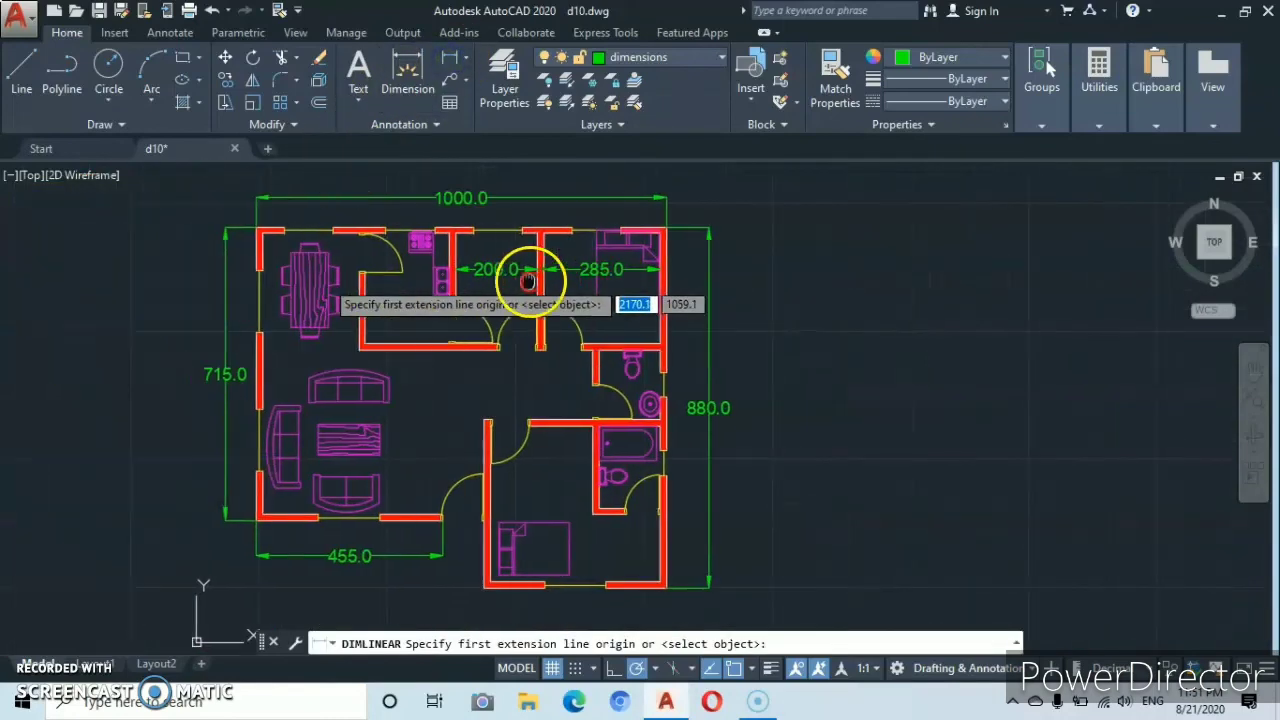
{"action": "scroll", "coordinate": [588, 282], "scroll_direction": "up", "scroll_amount": 3}
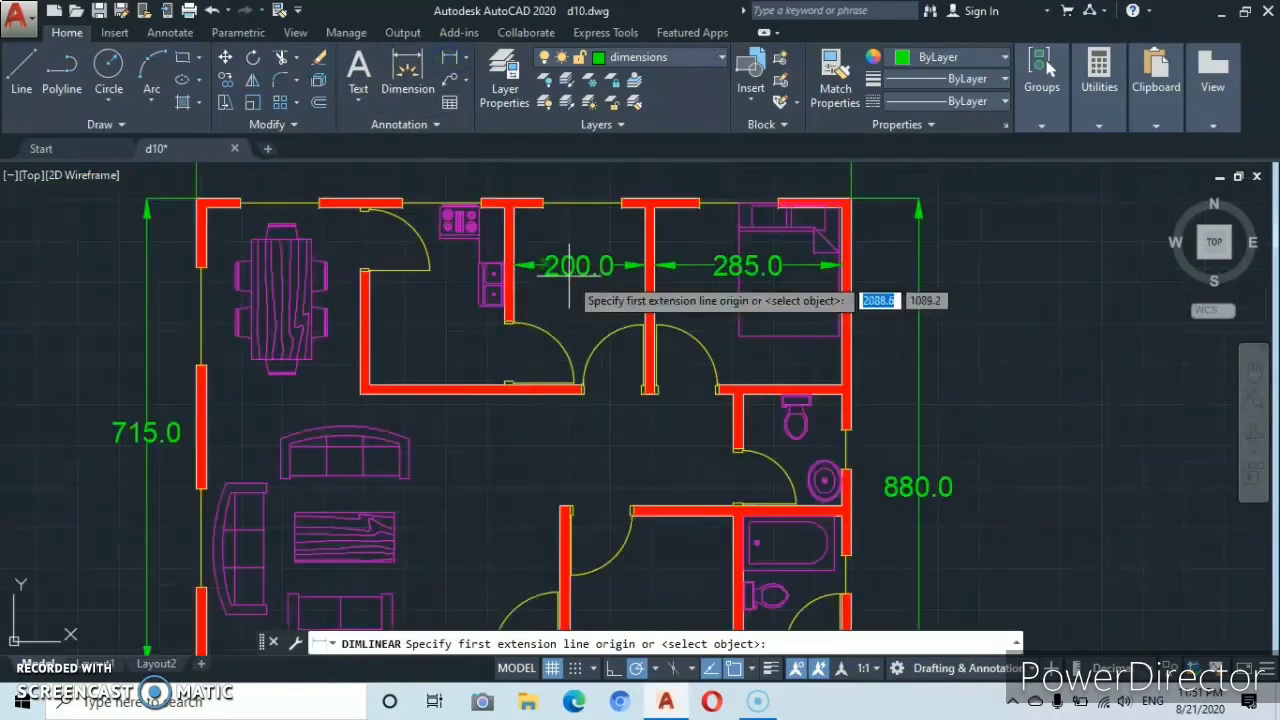
{"action": "left_click", "coordinate": [504, 318]}
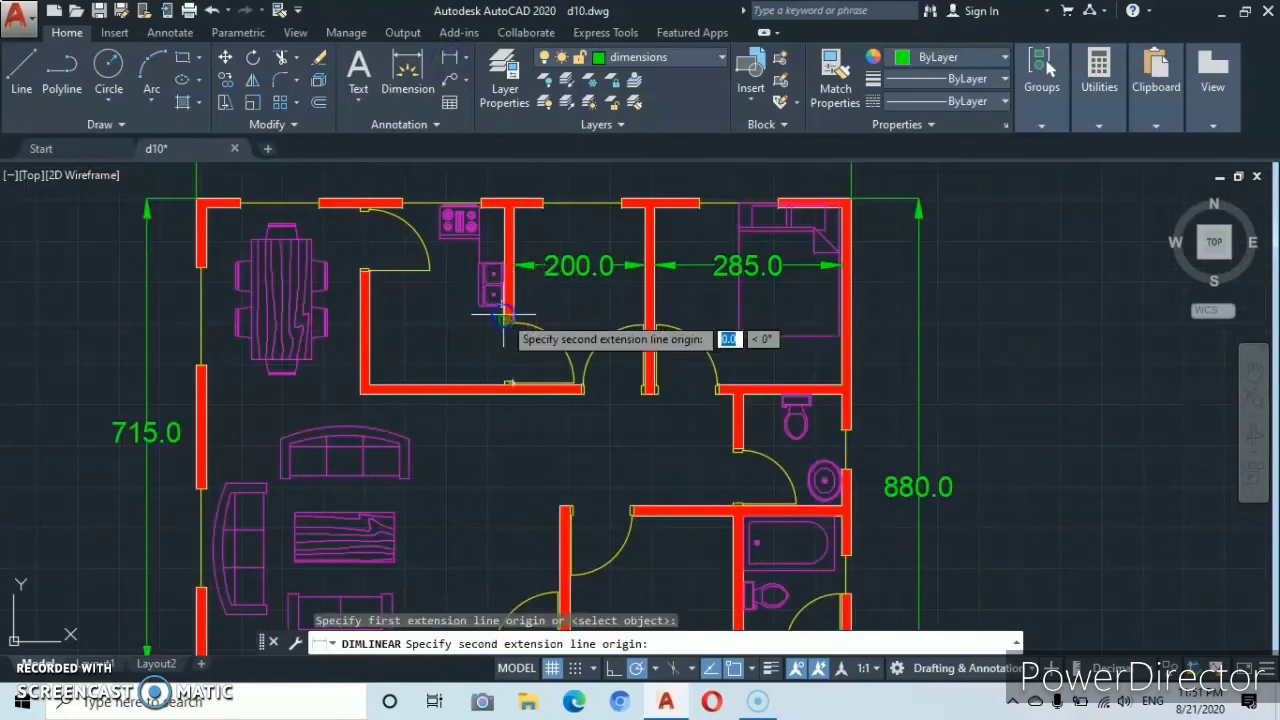
{"action": "left_click", "coordinate": [369, 322]}
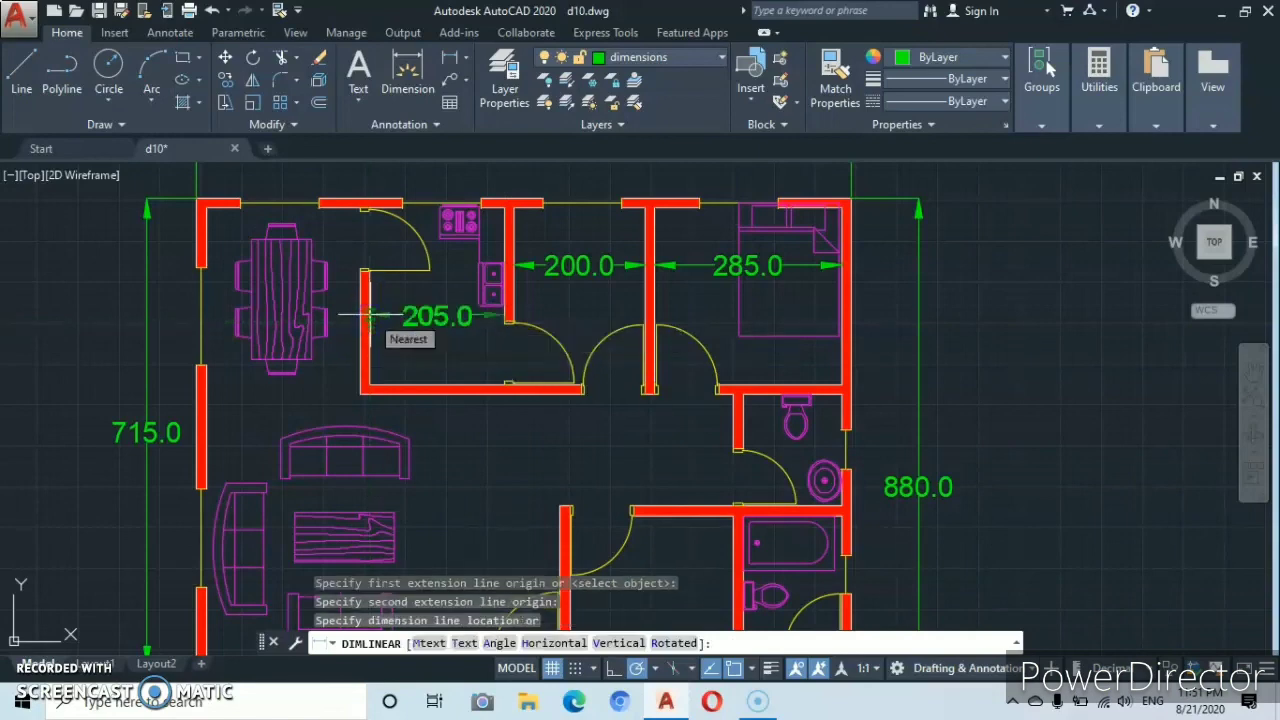
{"action": "left_click", "coordinate": [370, 315]}
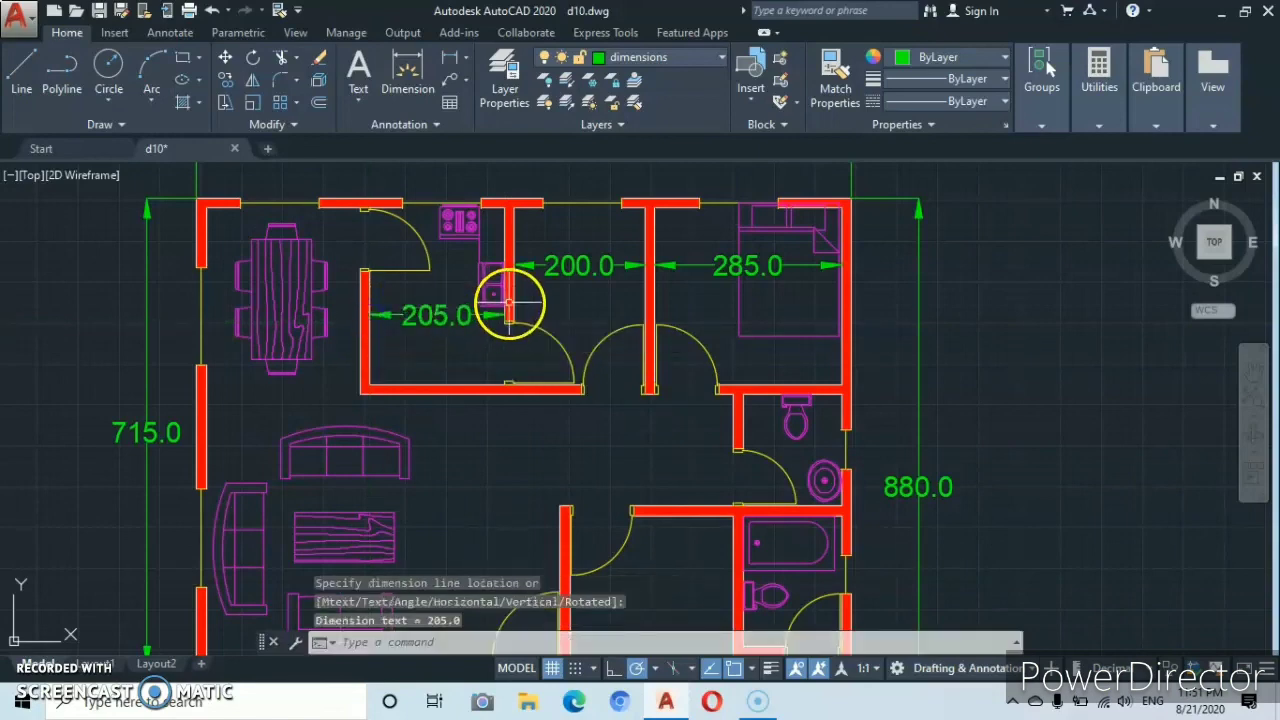
- Add a vertical linear dimension along the upper bathroom's left wall, between its upper and lower walls, placed in the hallway
{"action": "scroll", "coordinate": [510, 300], "scroll_direction": "down", "scroll_amount": 4}
{"action": "scroll", "coordinate": [530, 296], "scroll_direction": "up", "scroll_amount": 2}
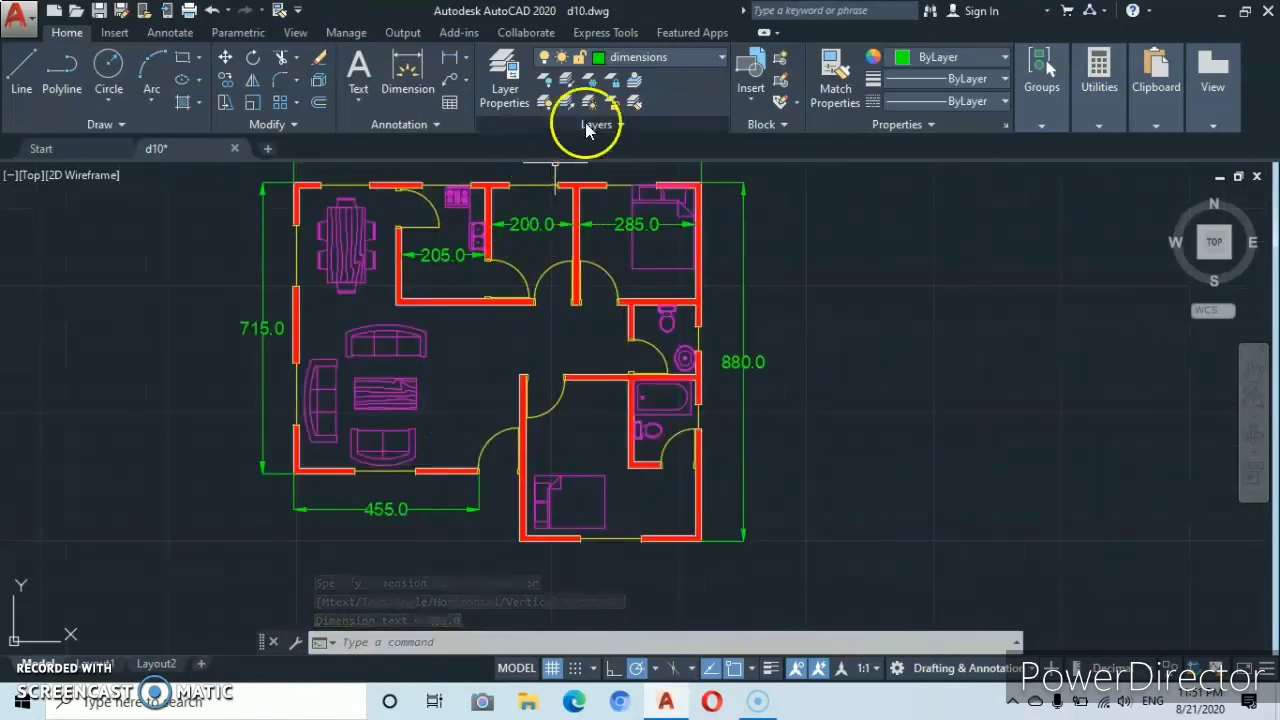
{"action": "left_click", "coordinate": [452, 64]}
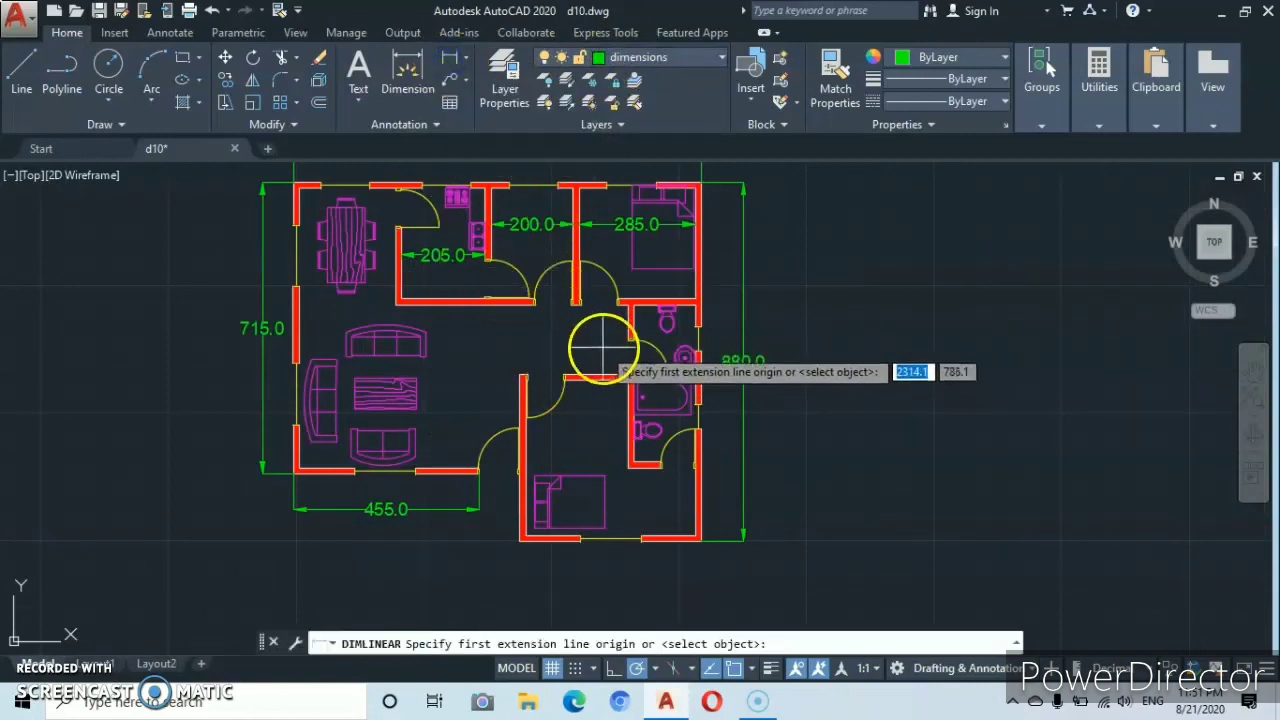
{"action": "scroll", "coordinate": [600, 345], "scroll_direction": "up", "scroll_amount": 2}
{"action": "middle_click_drag", "start_coordinate": [560, 363], "coordinate": [567, 316]}
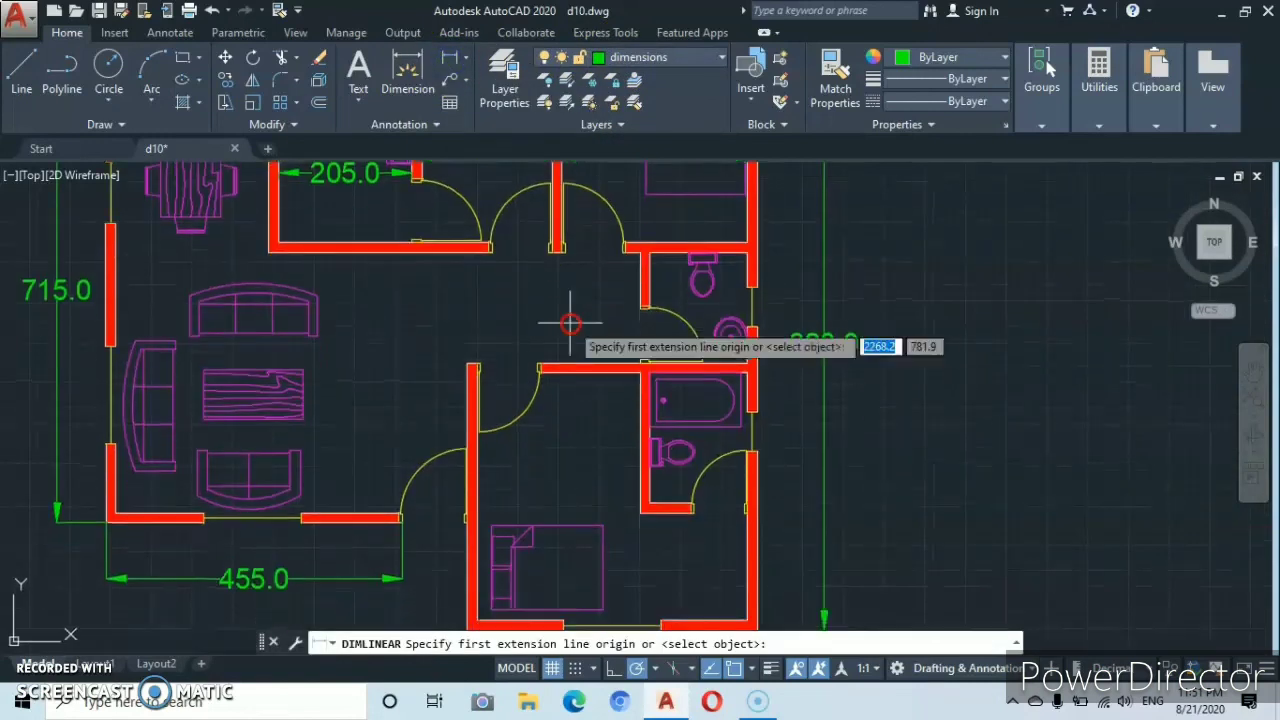
{"action": "left_click", "coordinate": [639, 251]}
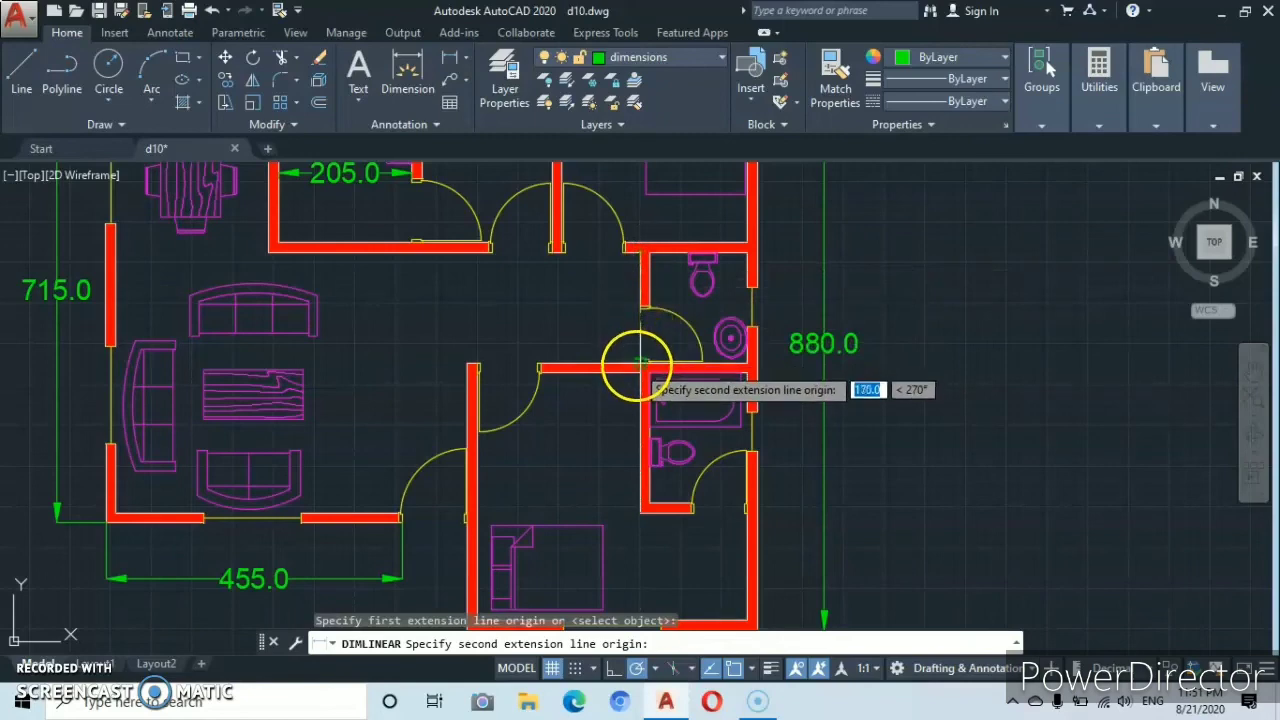
{"action": "left_click", "coordinate": [639, 363]}
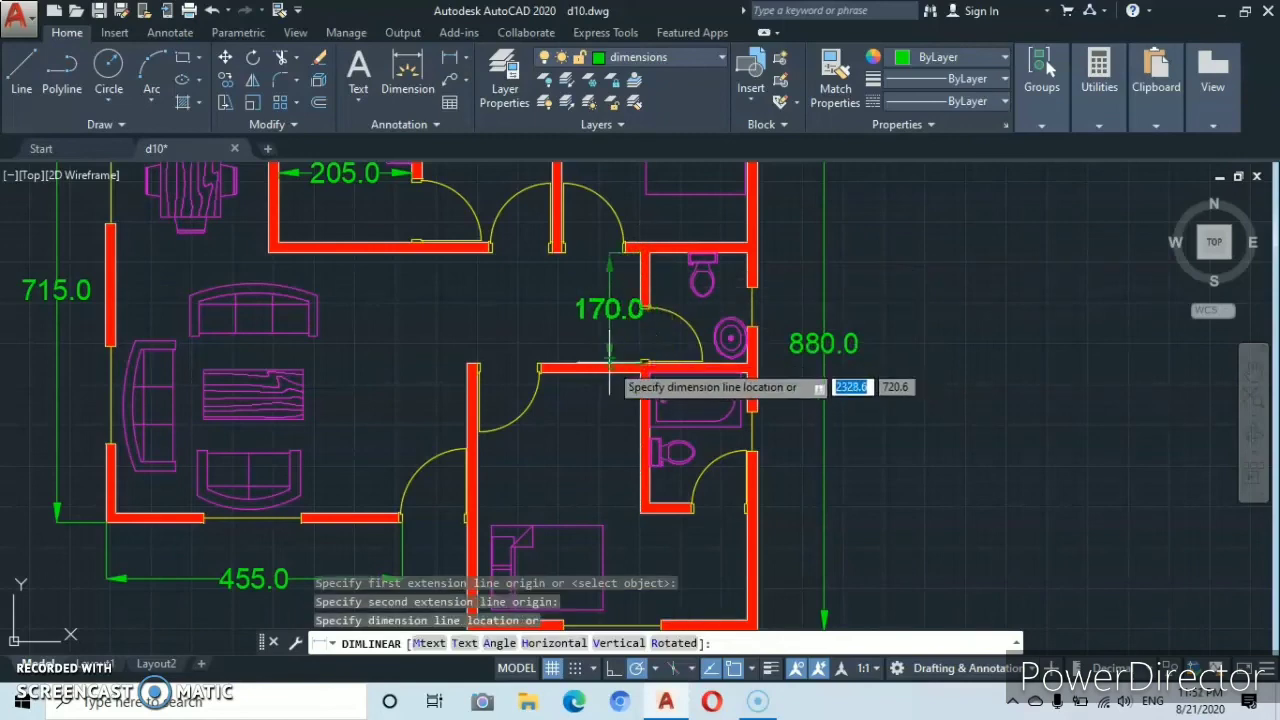
{"action": "left_click", "coordinate": [605, 362]}
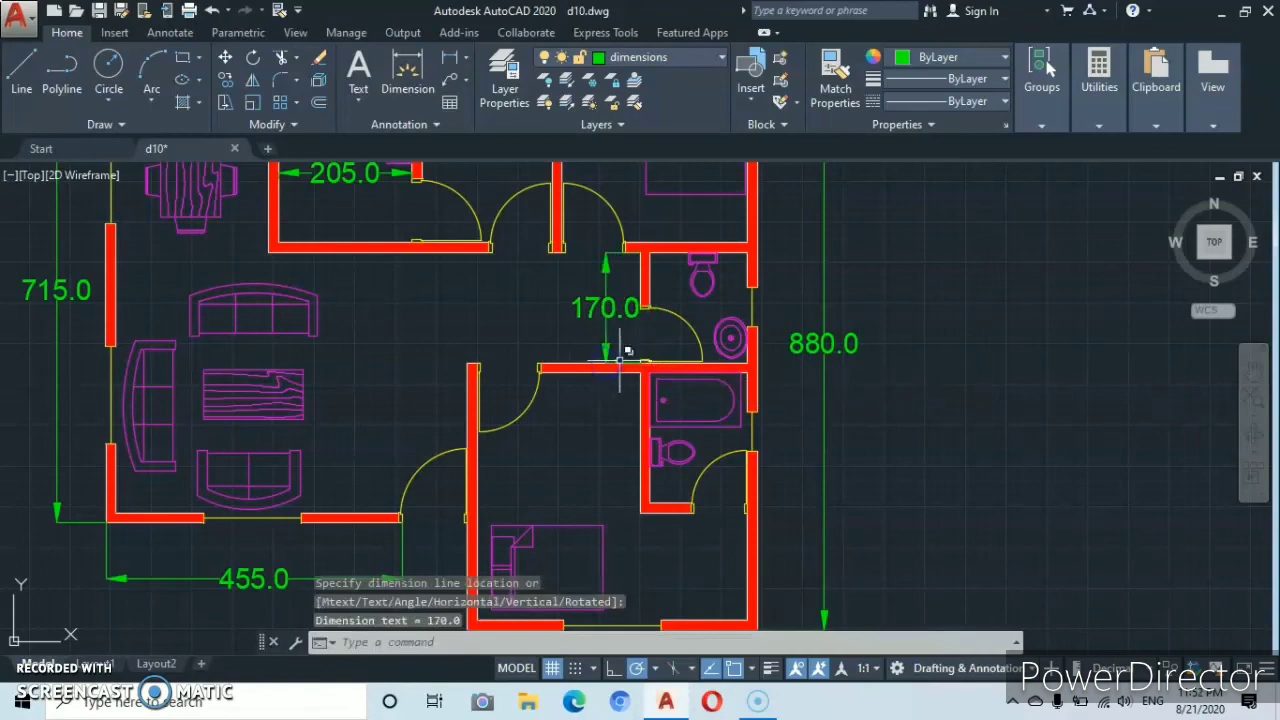
- Dimension the height of the lower bathroom vertically along its left wall, from the upper wall to the outer face of its lower wall
{"action": "scroll", "coordinate": [645, 338], "scroll_direction": "down", "scroll_amount": 3}
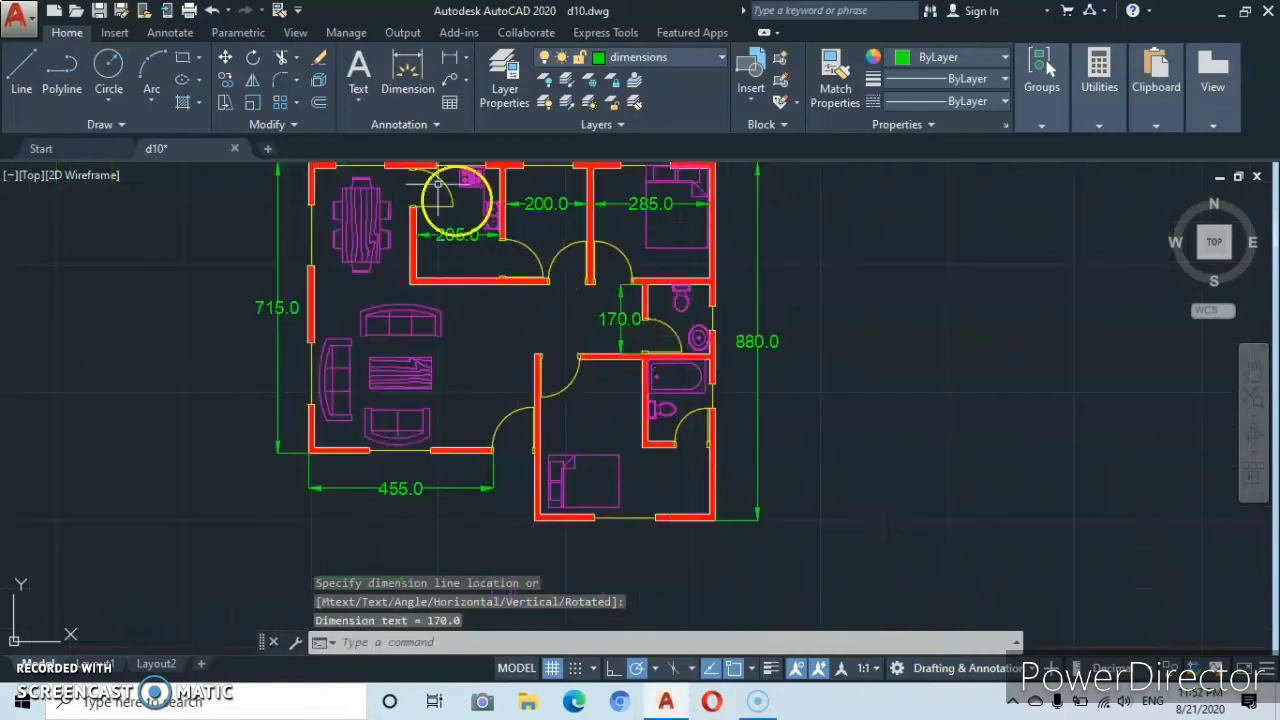
{"action": "left_click", "coordinate": [453, 63]}
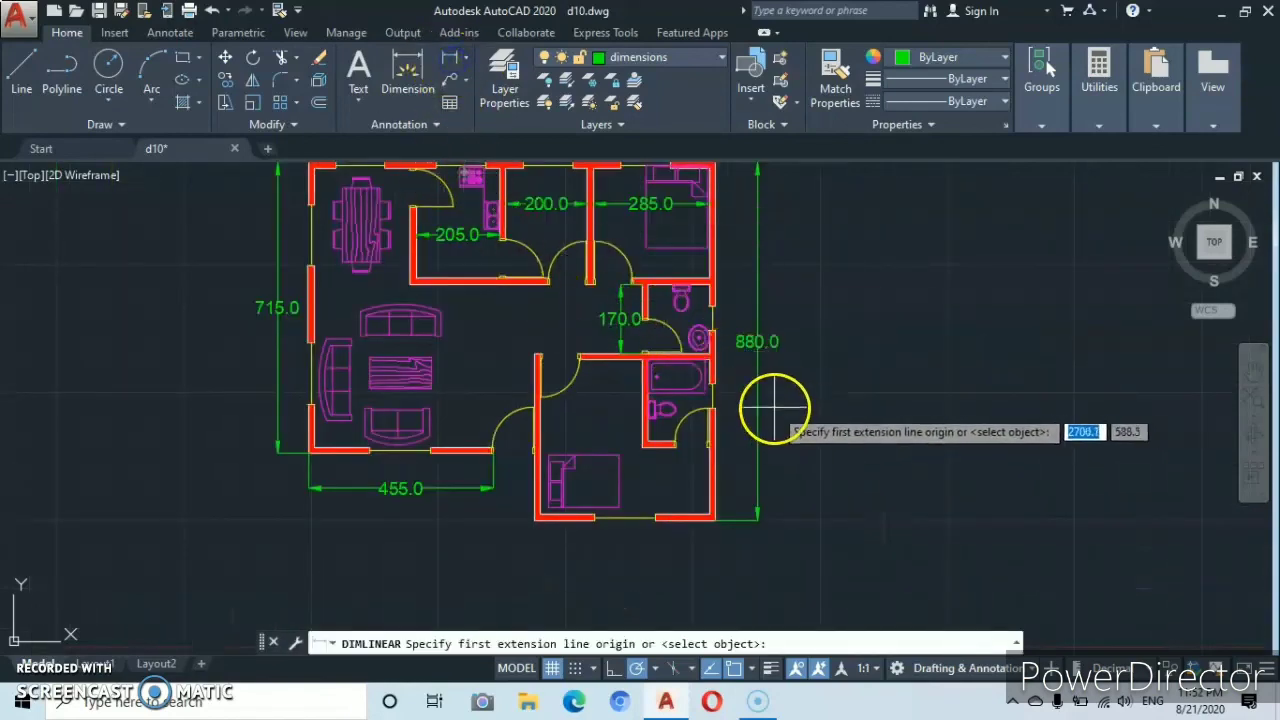
{"action": "middle_click_drag", "start_coordinate": [773, 405], "coordinate": [683, 402]}
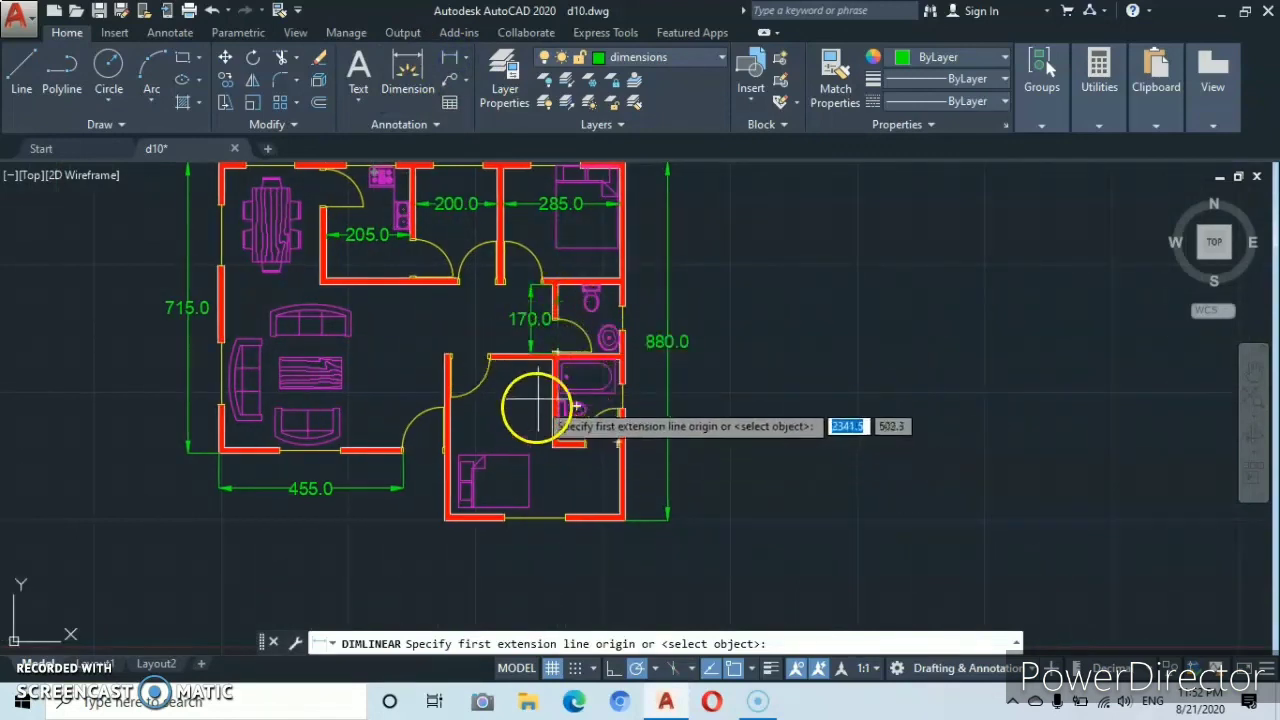
{"action": "left_click", "coordinate": [553, 357]}
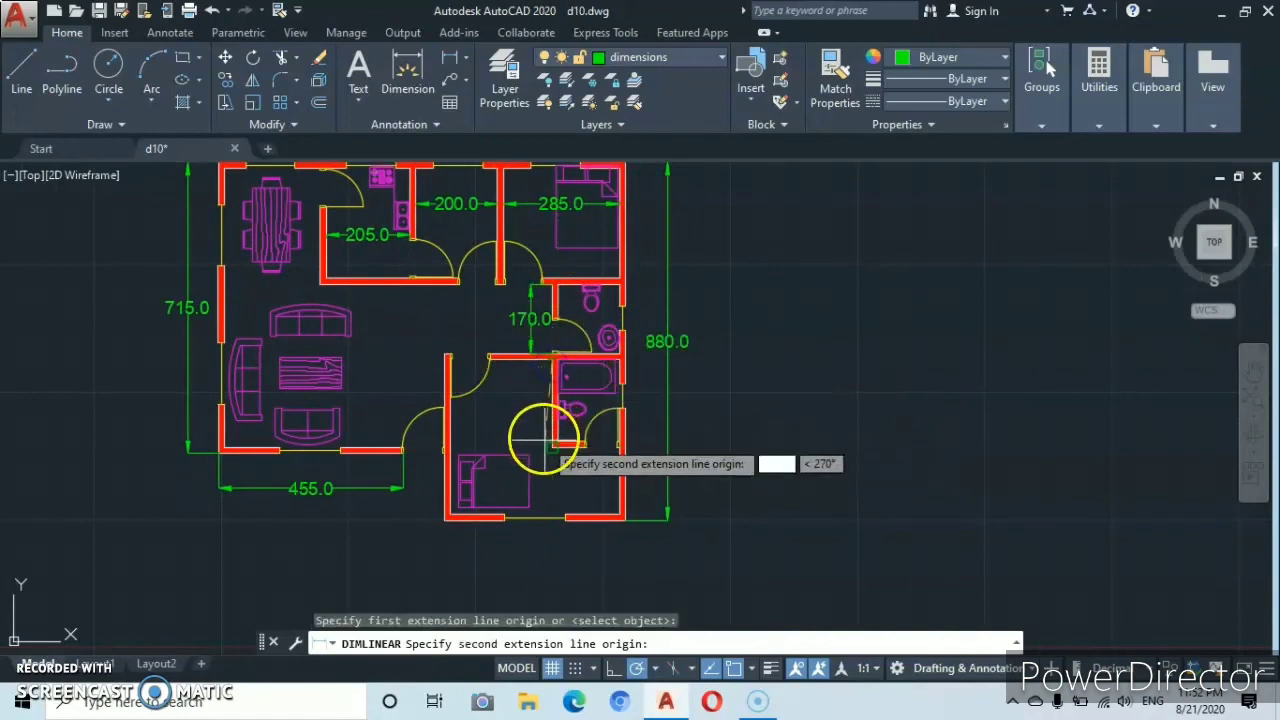
{"action": "left_click", "coordinate": [551, 448]}
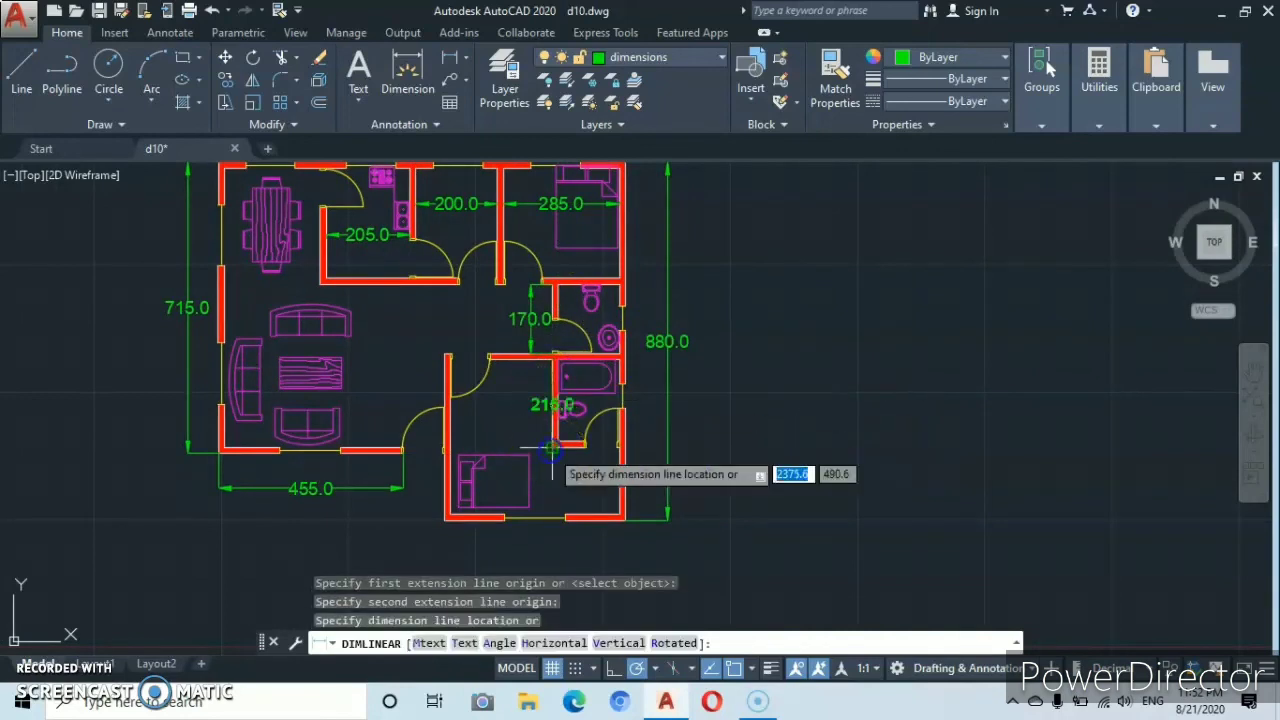
{"action": "left_click", "coordinate": [545, 448]}
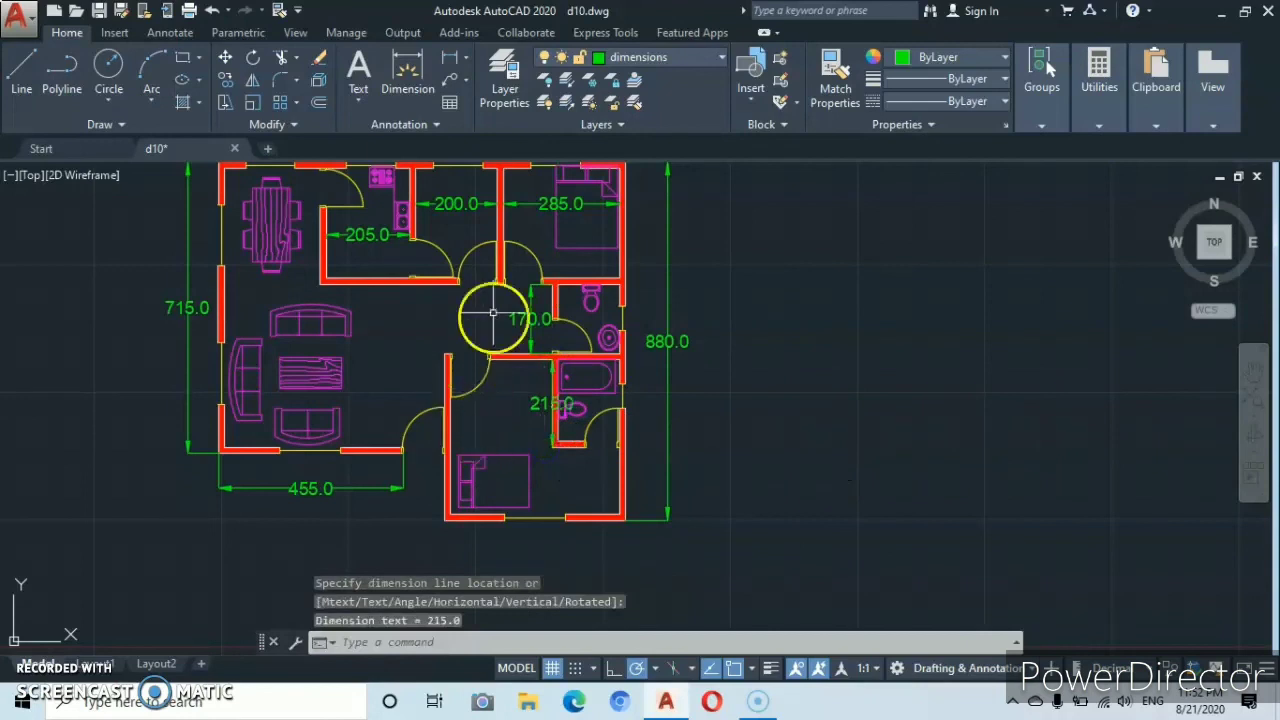
- Add a vertical linear dimension along the lower bedroom's left wall, from the wall's upper end to the bottom wall, across the bed
{"action": "left_click", "coordinate": [452, 54]}
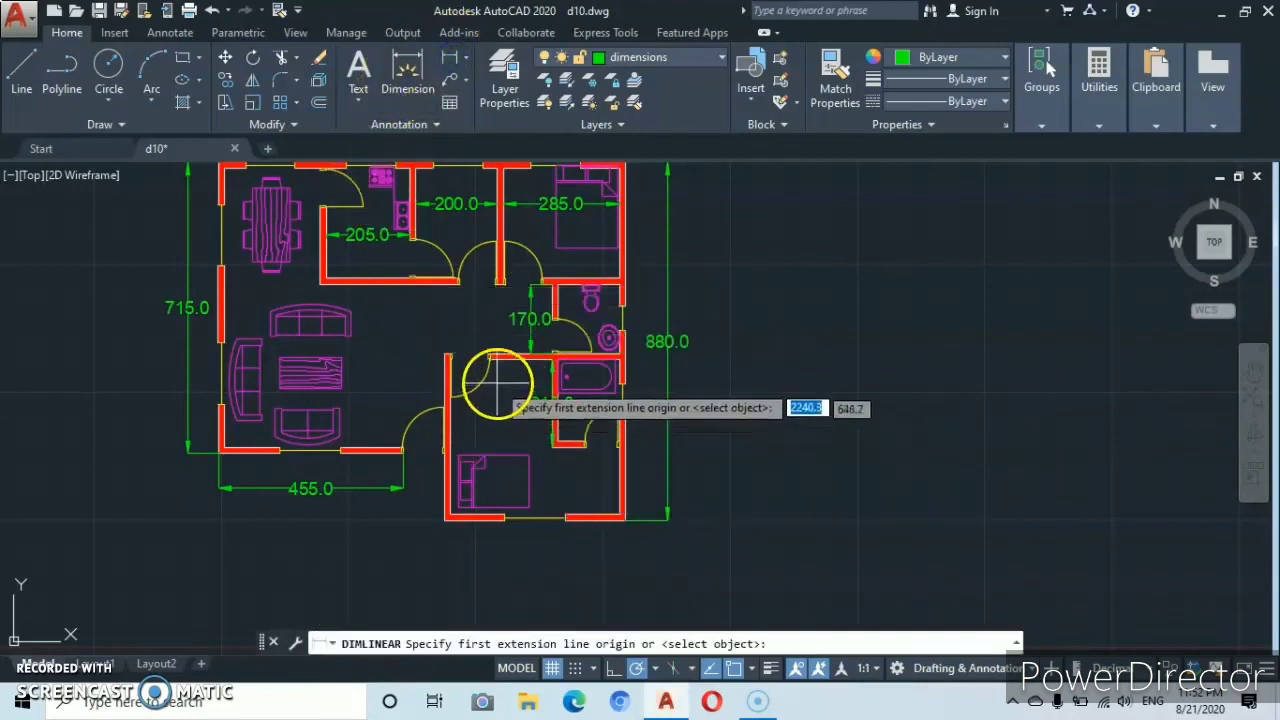
{"action": "left_click", "coordinate": [449, 357]}
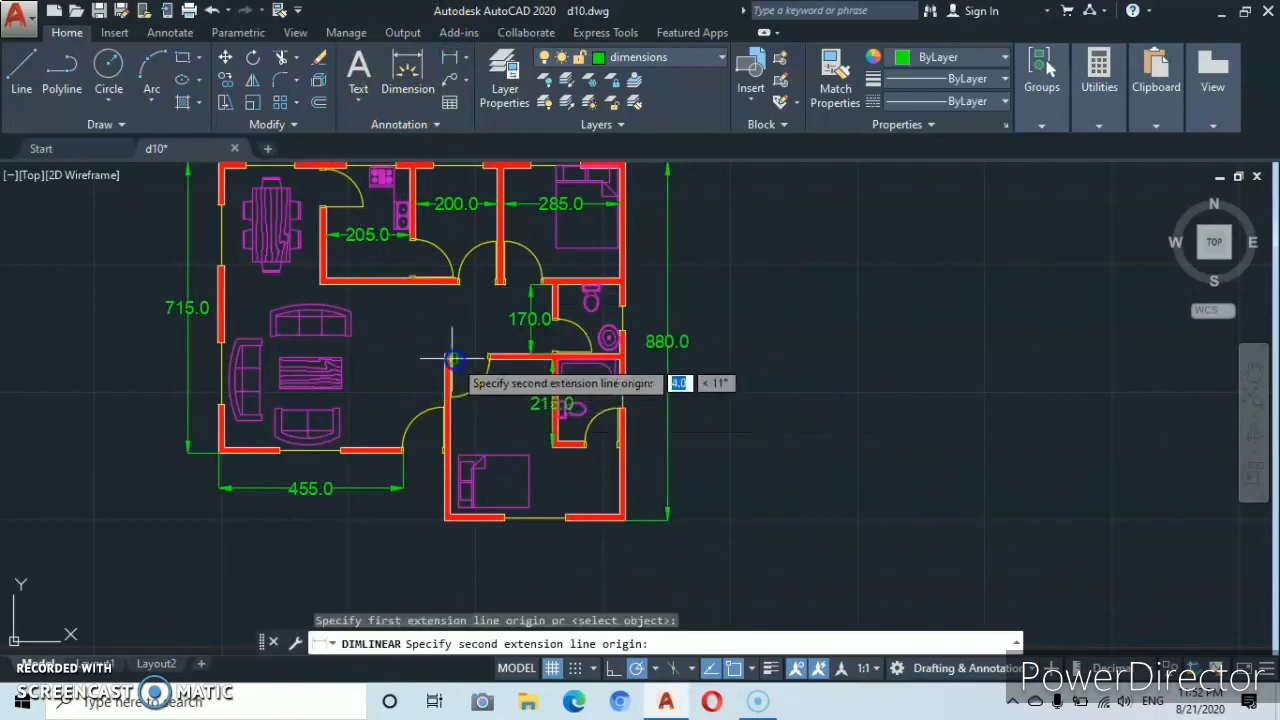
{"action": "left_click", "coordinate": [447, 515]}
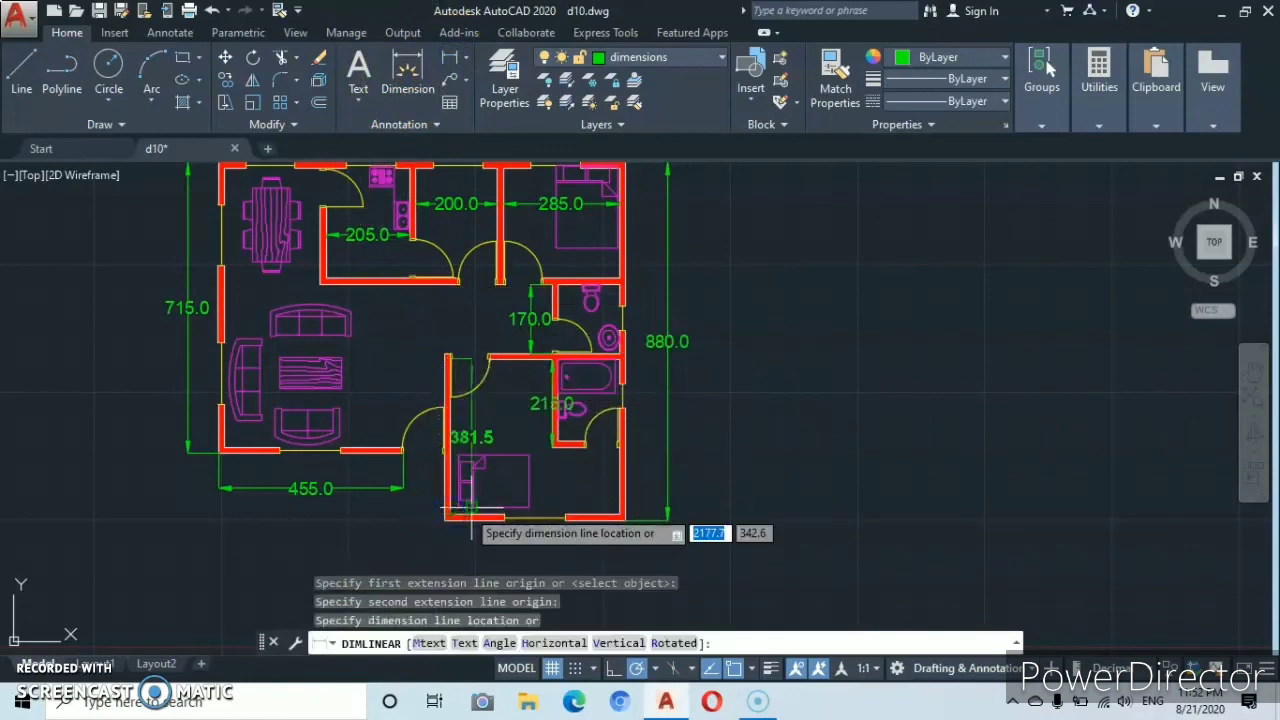
{"action": "left_click", "coordinate": [467, 509]}
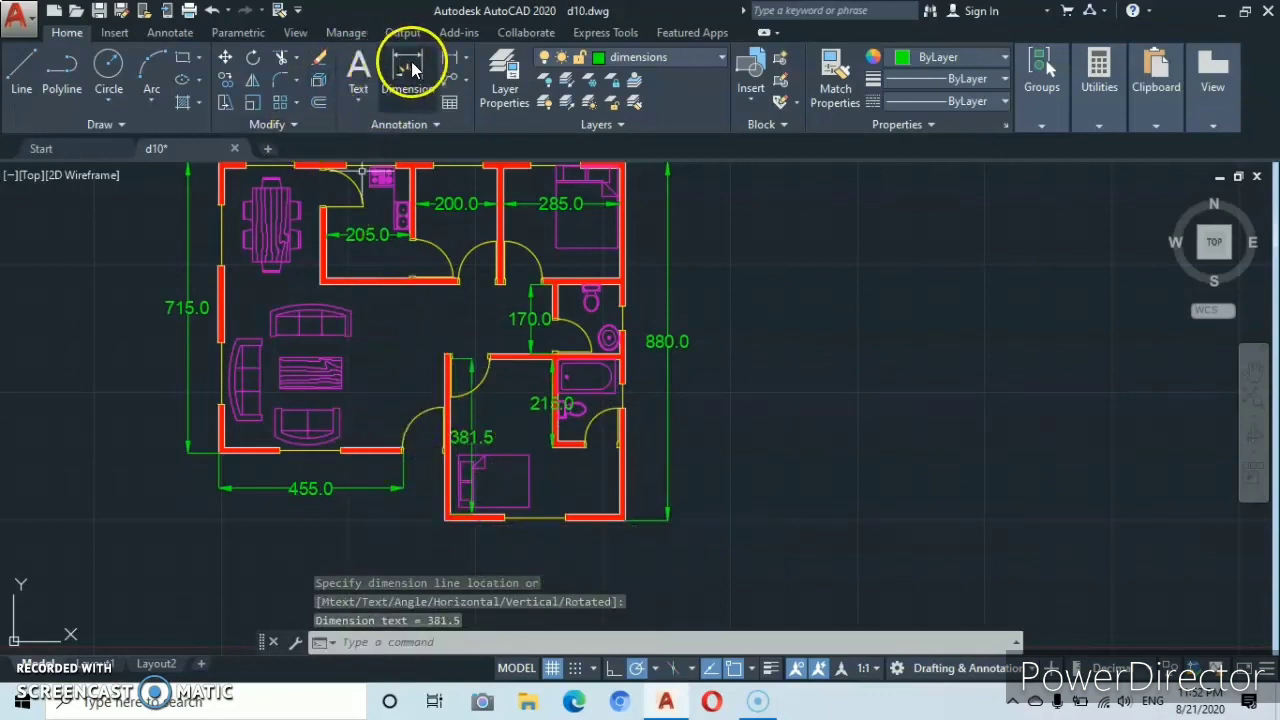
- Dimension the lower bedroom's inside width between its left and right walls, with the dimension line crossing the bed
{"action": "left_click", "coordinate": [448, 58]}
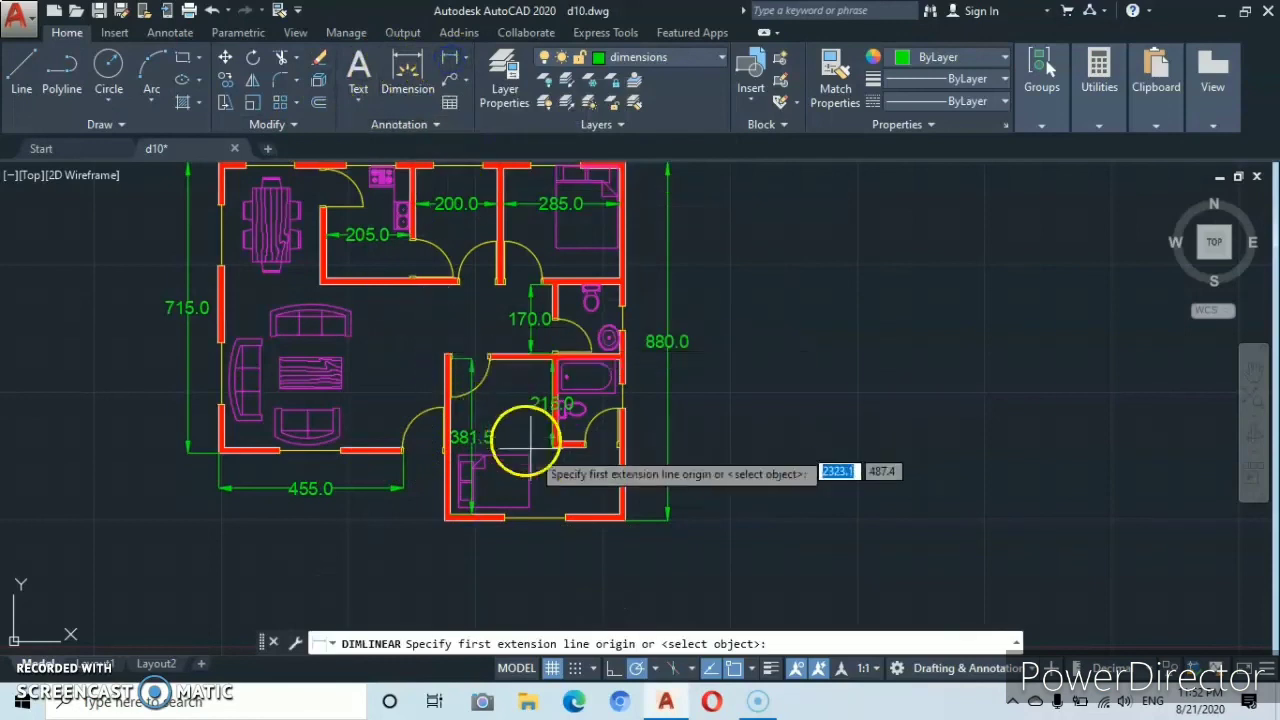
{"action": "left_click", "coordinate": [620, 514]}
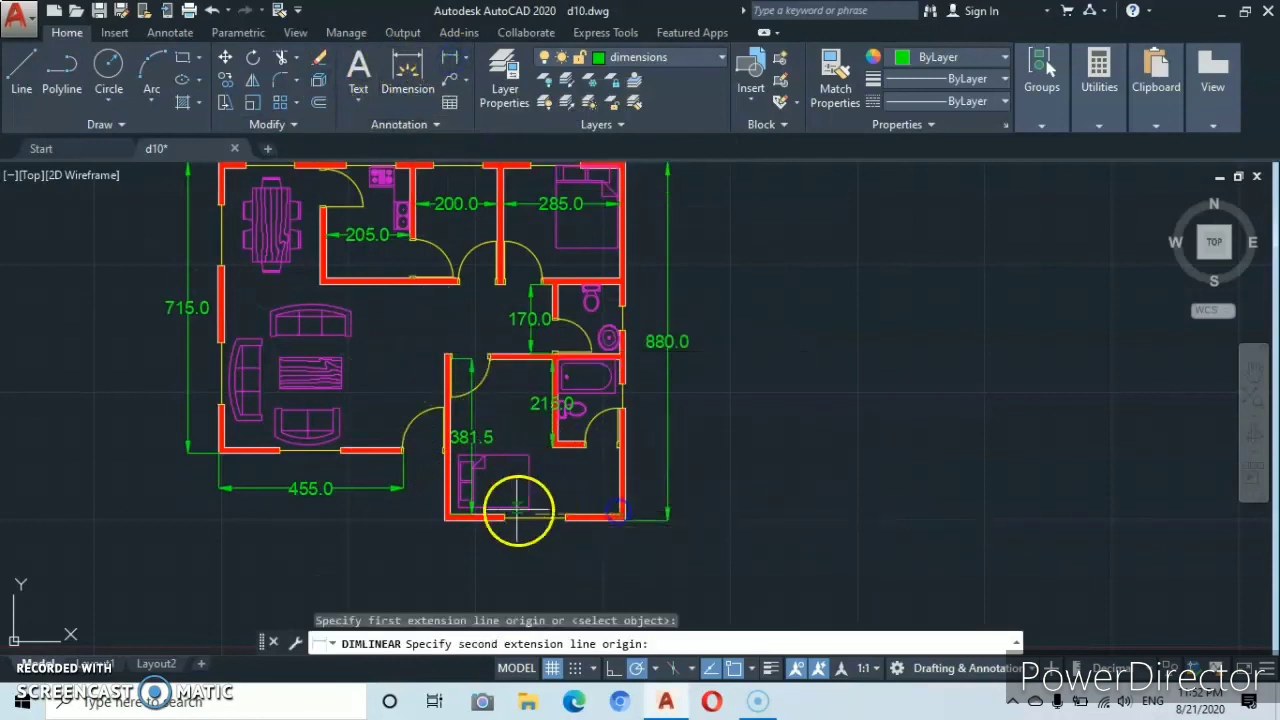
{"action": "left_click", "coordinate": [447, 514]}
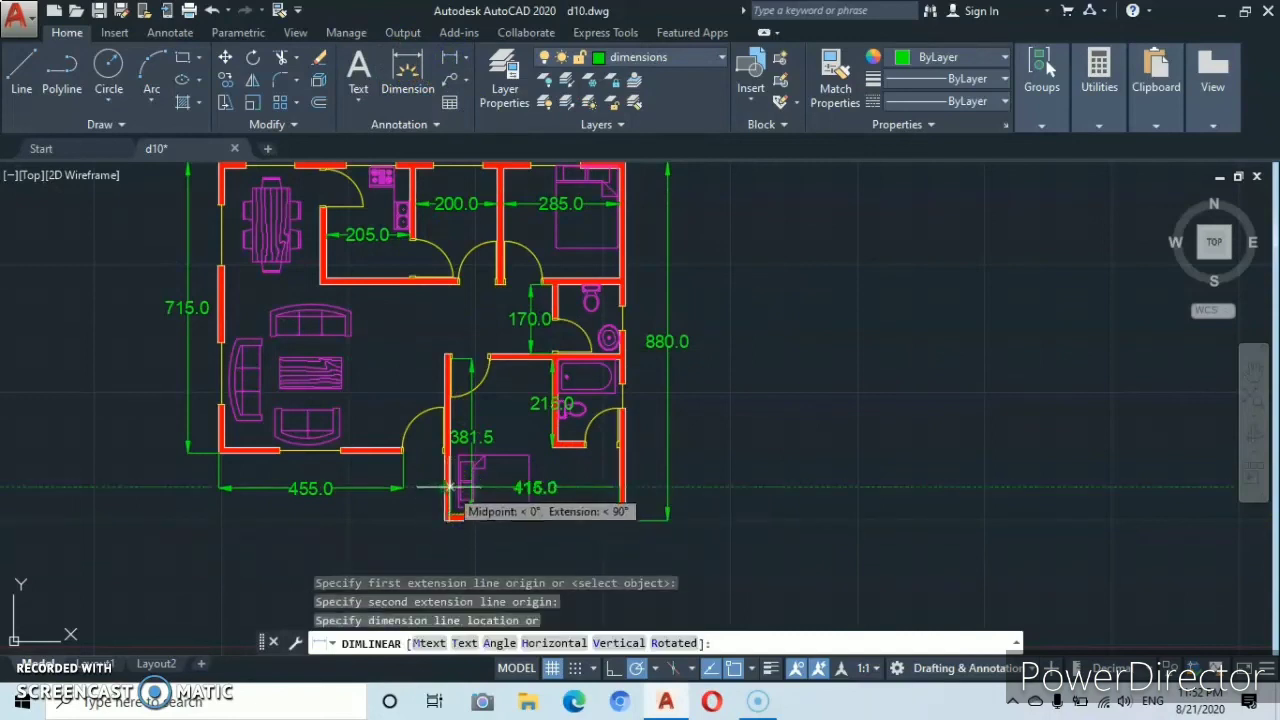
{"action": "left_click", "coordinate": [448, 488]}
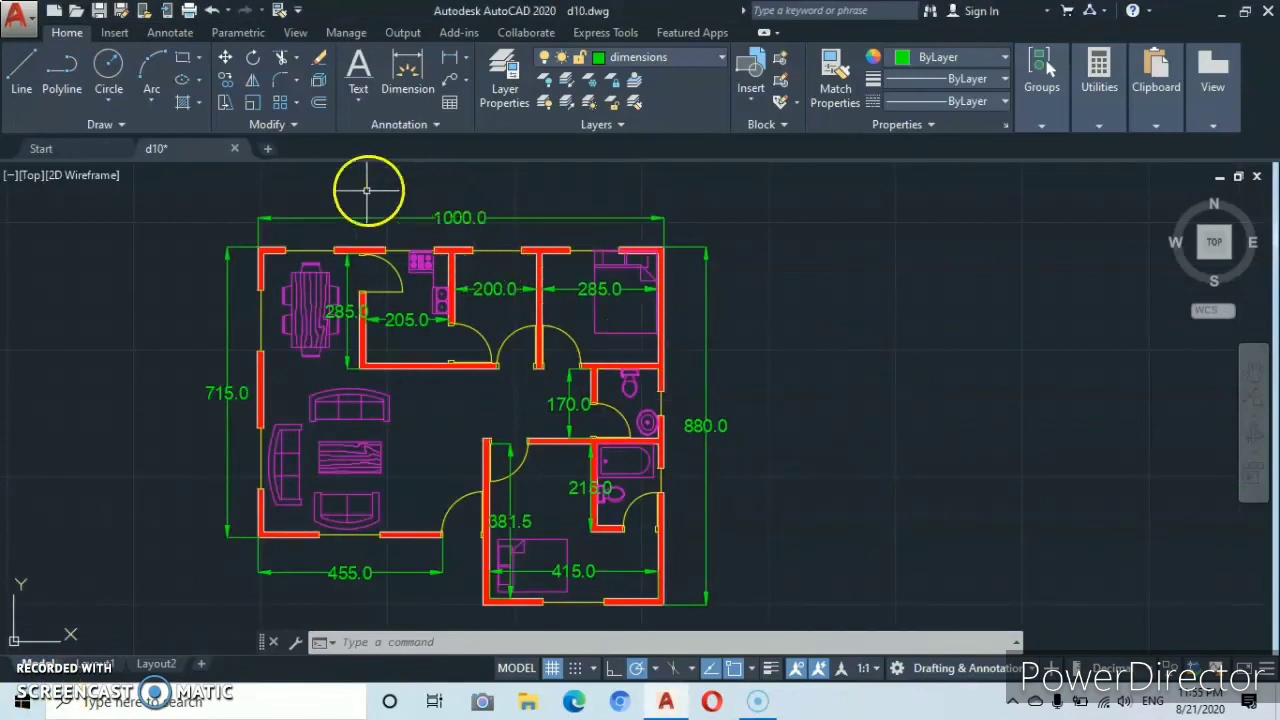
- Start single-line text to the right of the plan on the doors and window layer, with height 30 and rotation 0
{"action": "left_click", "coordinate": [357, 97]}
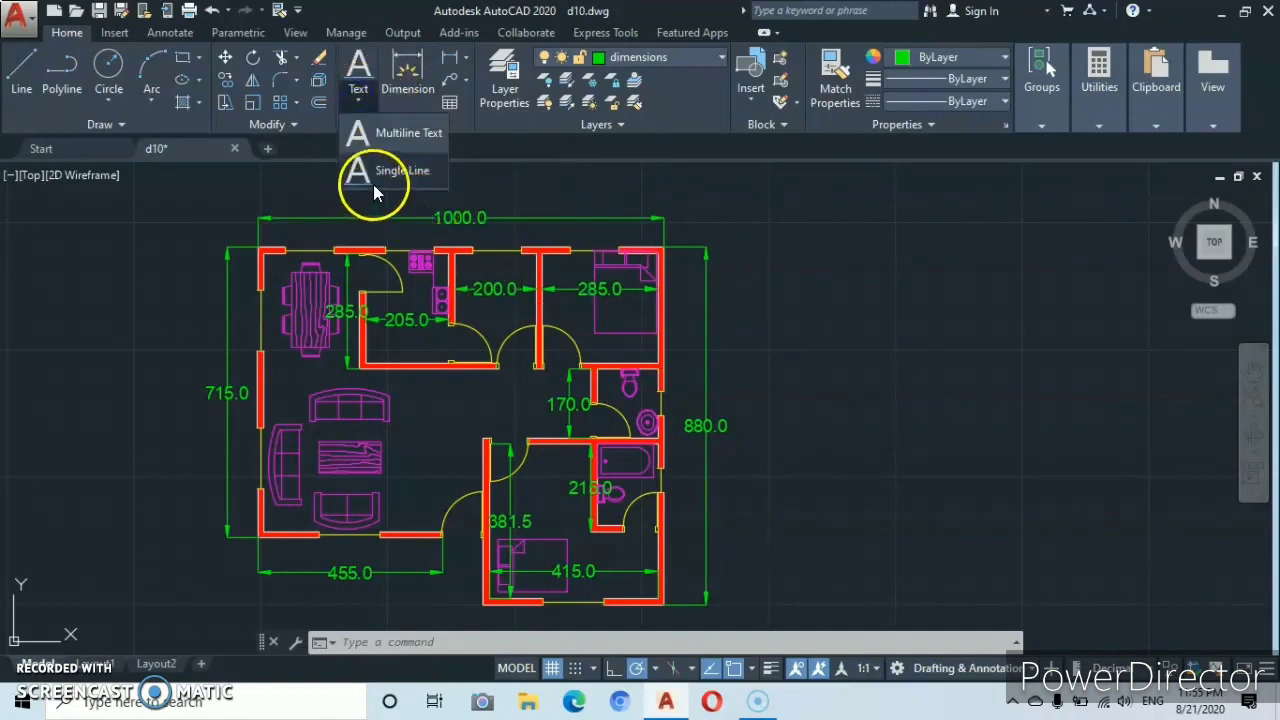
{"action": "left_click", "coordinate": [385, 170]}
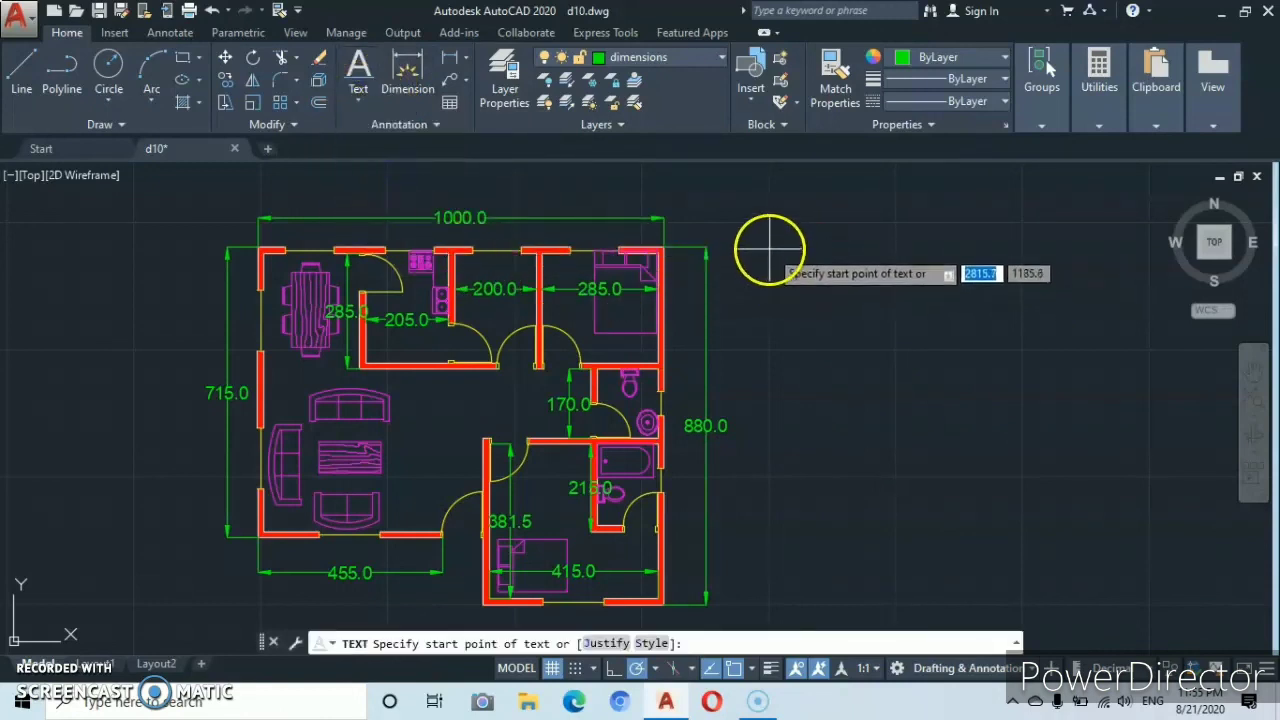
{"action": "left_click", "coordinate": [722, 57]}
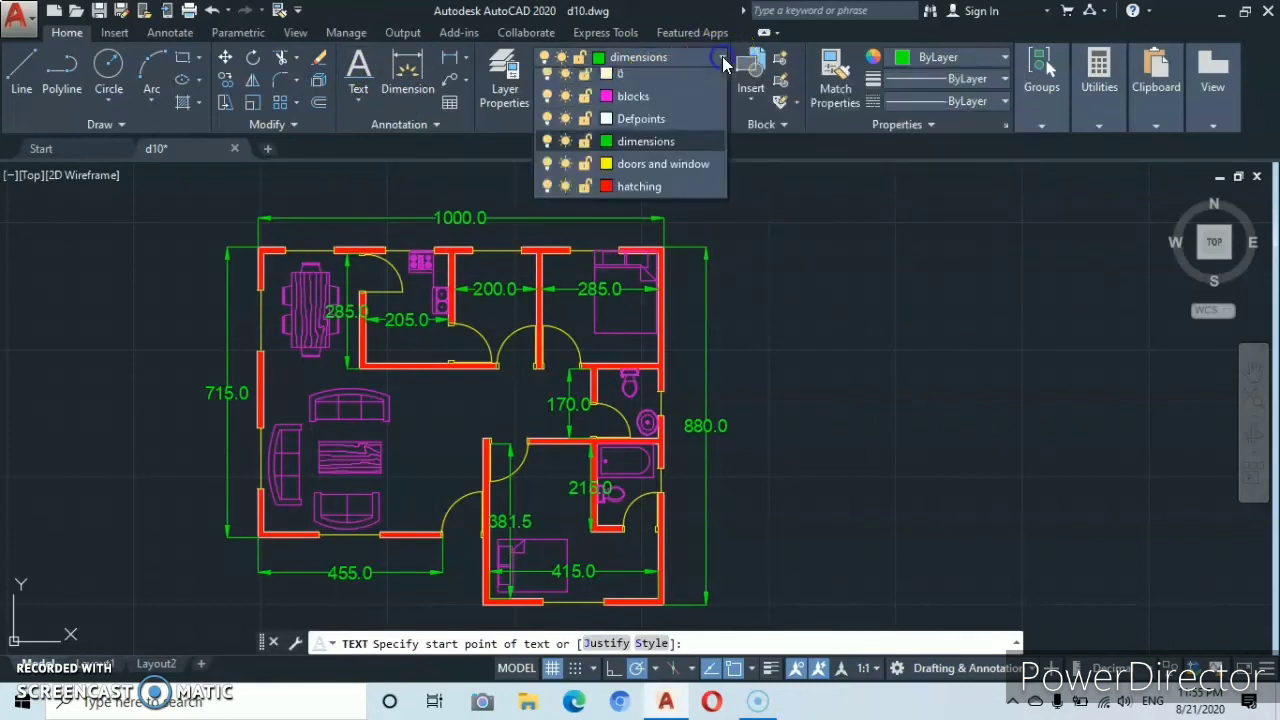
{"action": "left_click", "coordinate": [627, 171]}
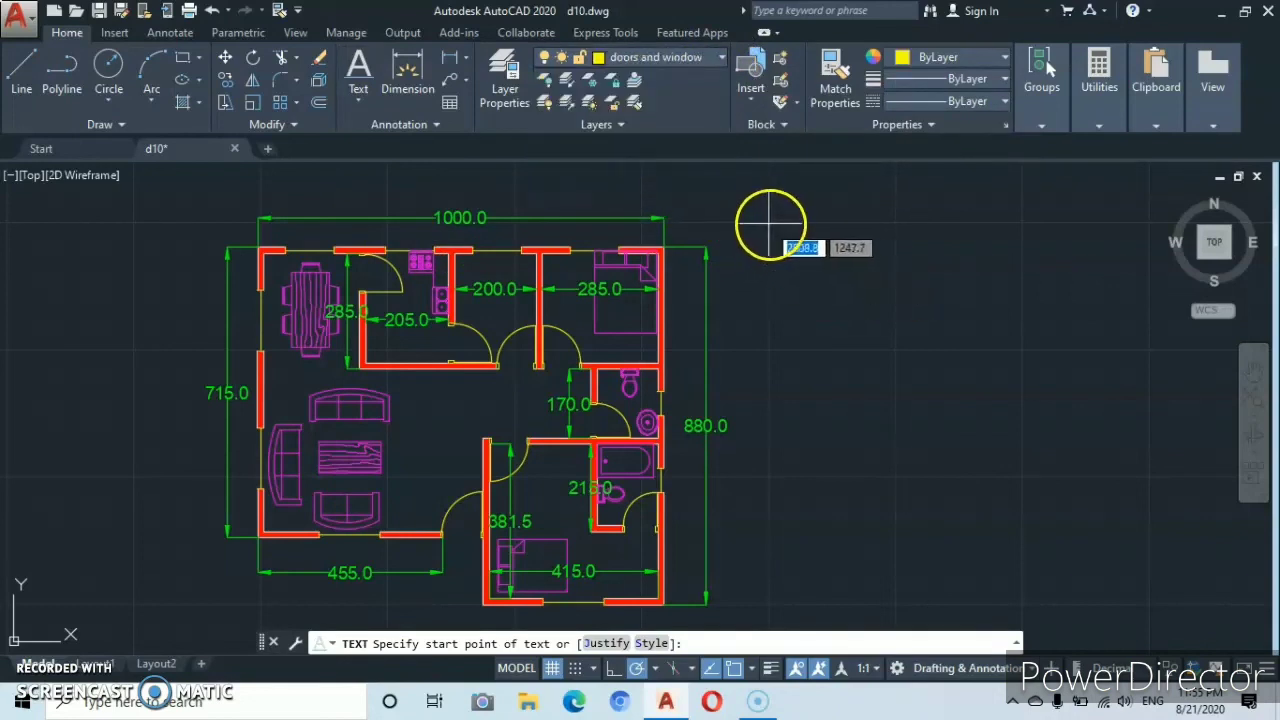
{"action": "left_click", "coordinate": [770, 225]}
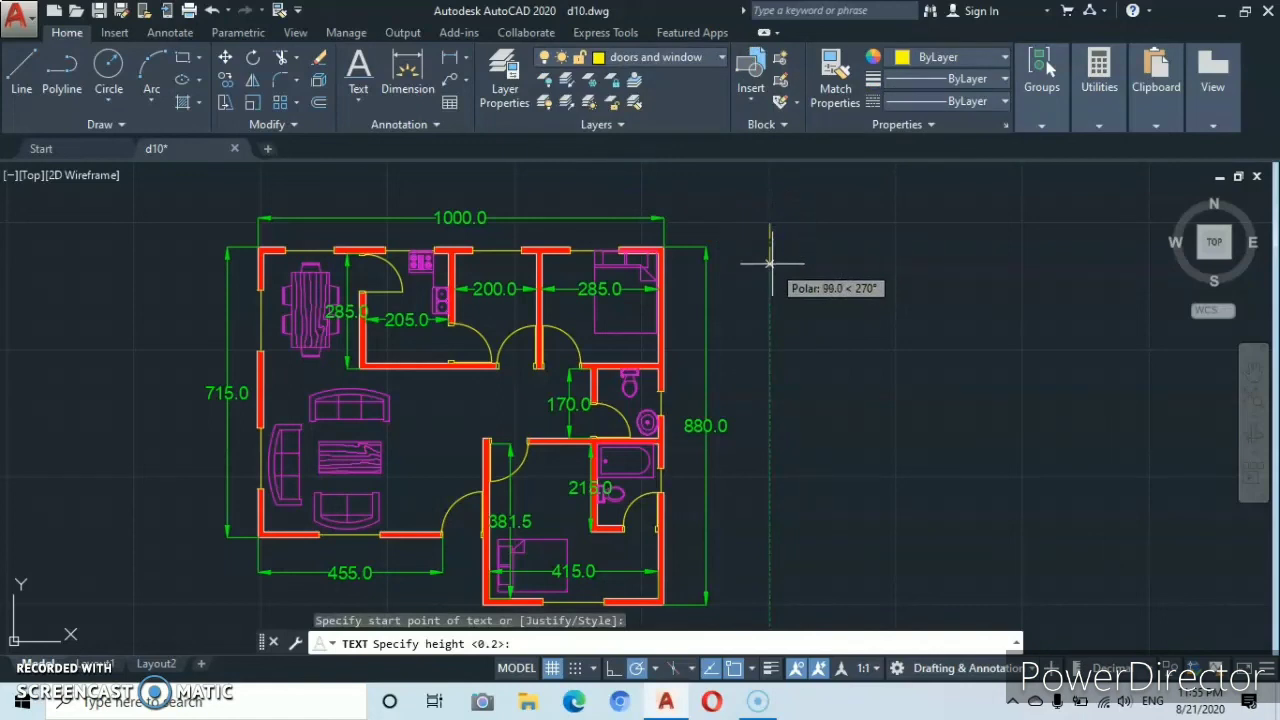
{"action": "type", "text": "30"}
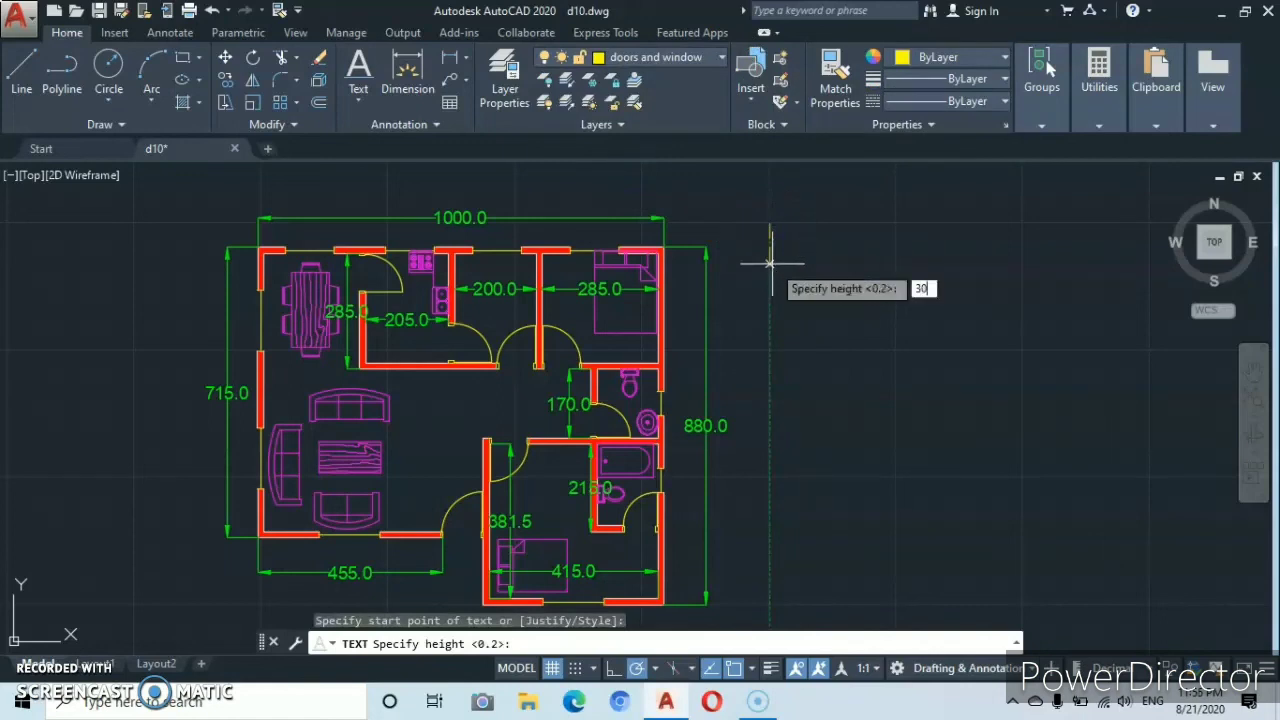
{"action": "key", "text": "Return"}
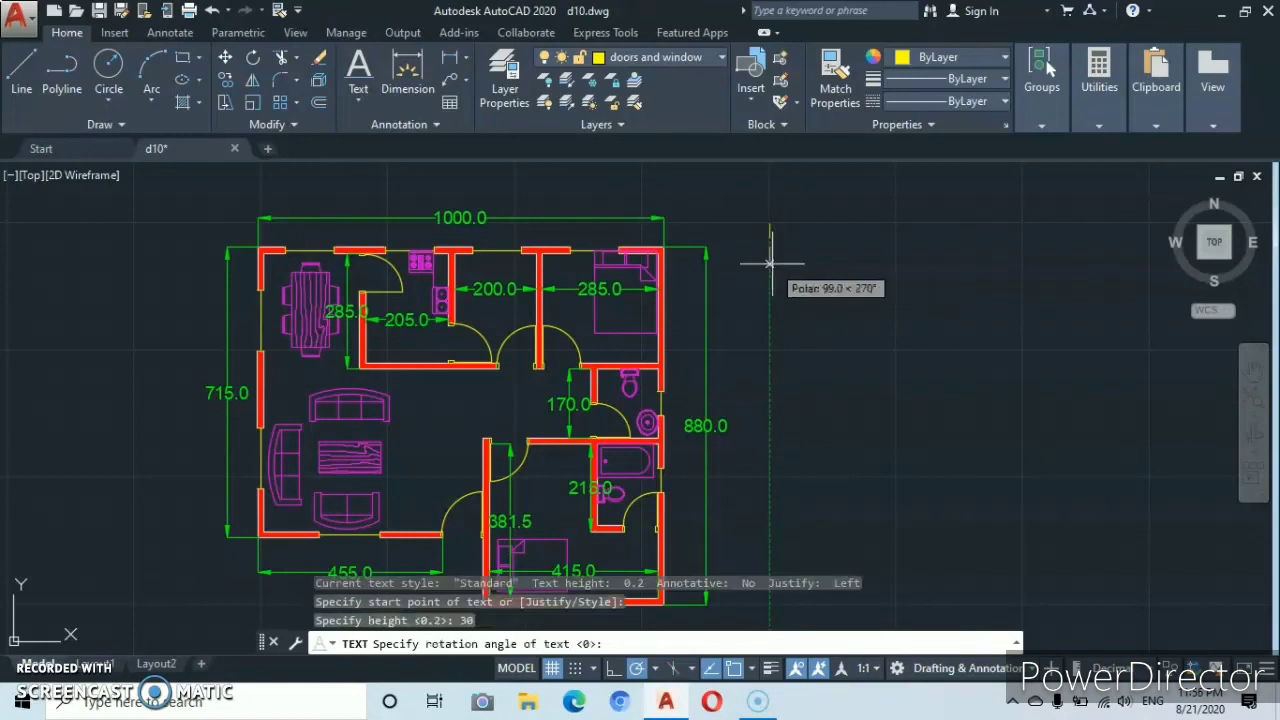
{"action": "key", "text": "Return"}
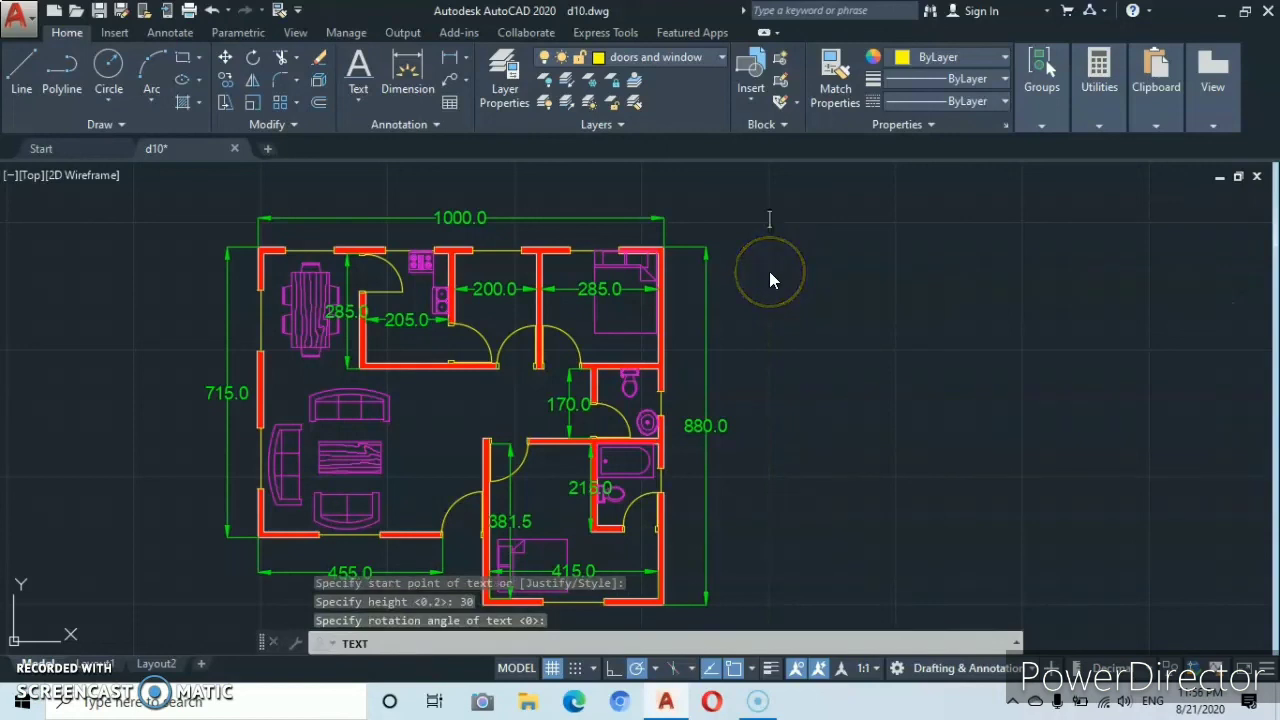
- Enter the room labels "palor" and "kitchen" on separate lines of the text
{"action": "type", "text": "pa"}
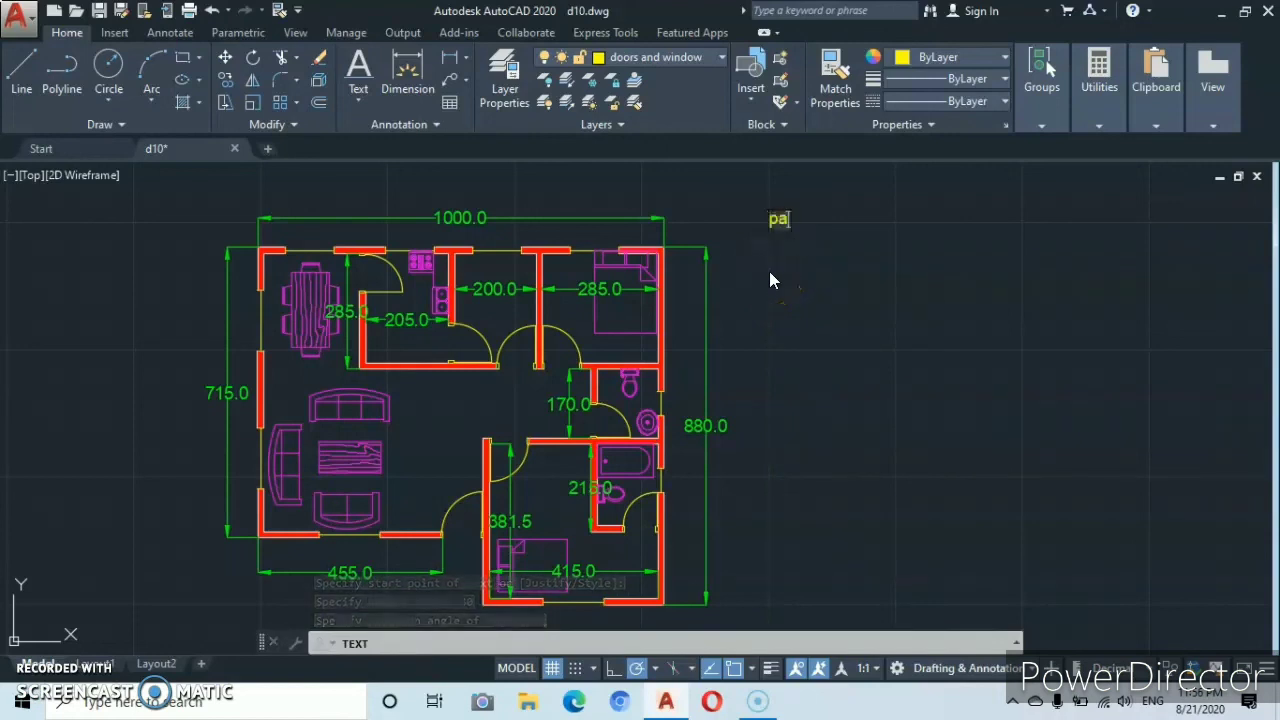
{"action": "type", "text": "lo"}
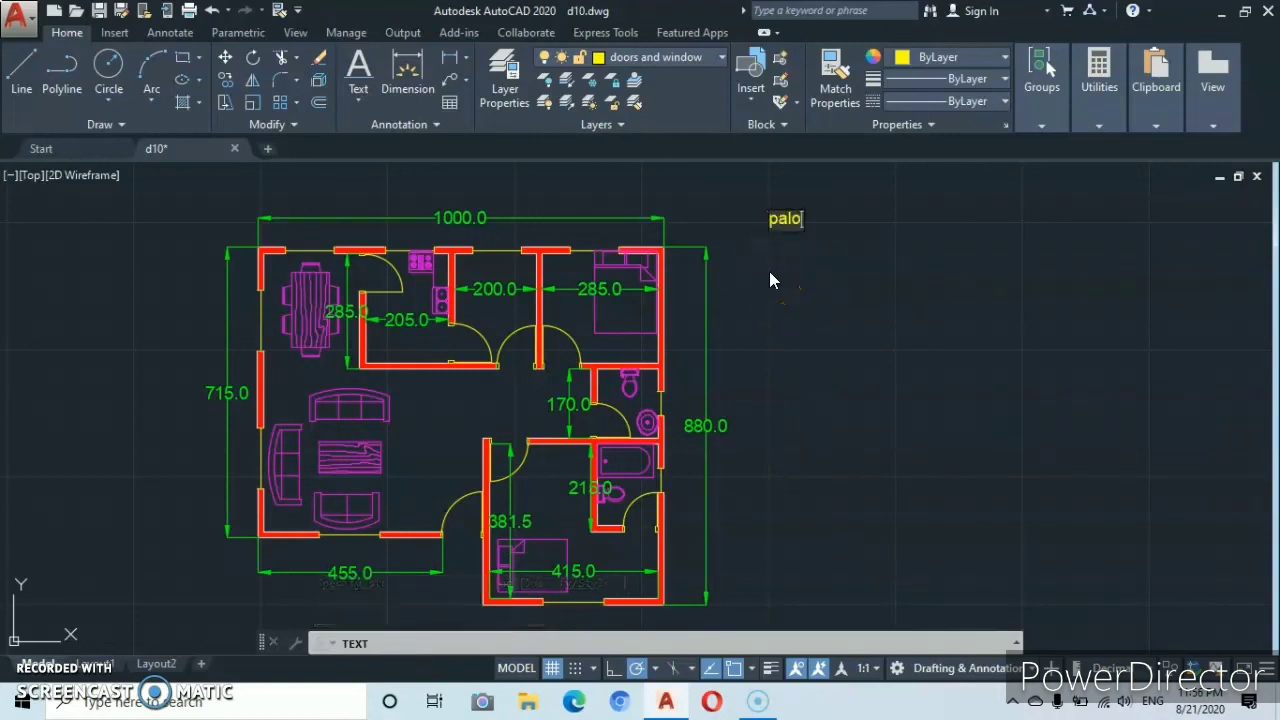
{"action": "type", "text": "r"}
{"action": "key", "text": "Return"}
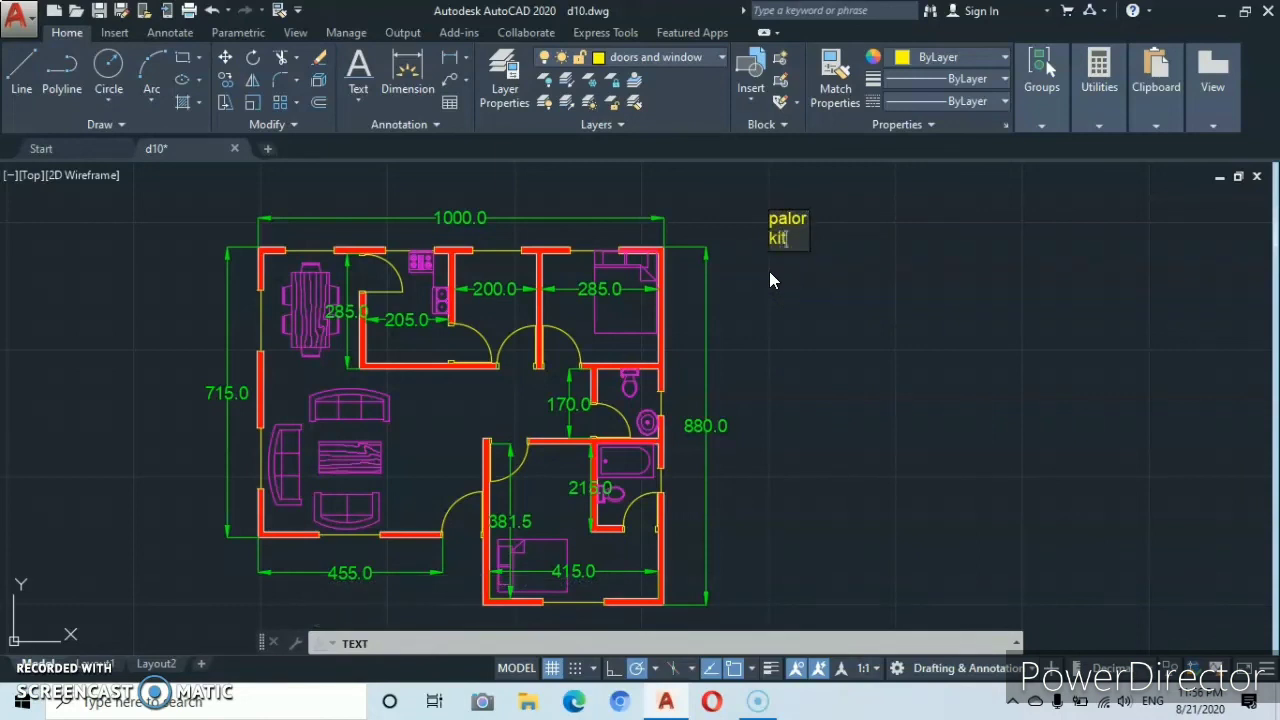
{"action": "type", "text": "kitchem"}
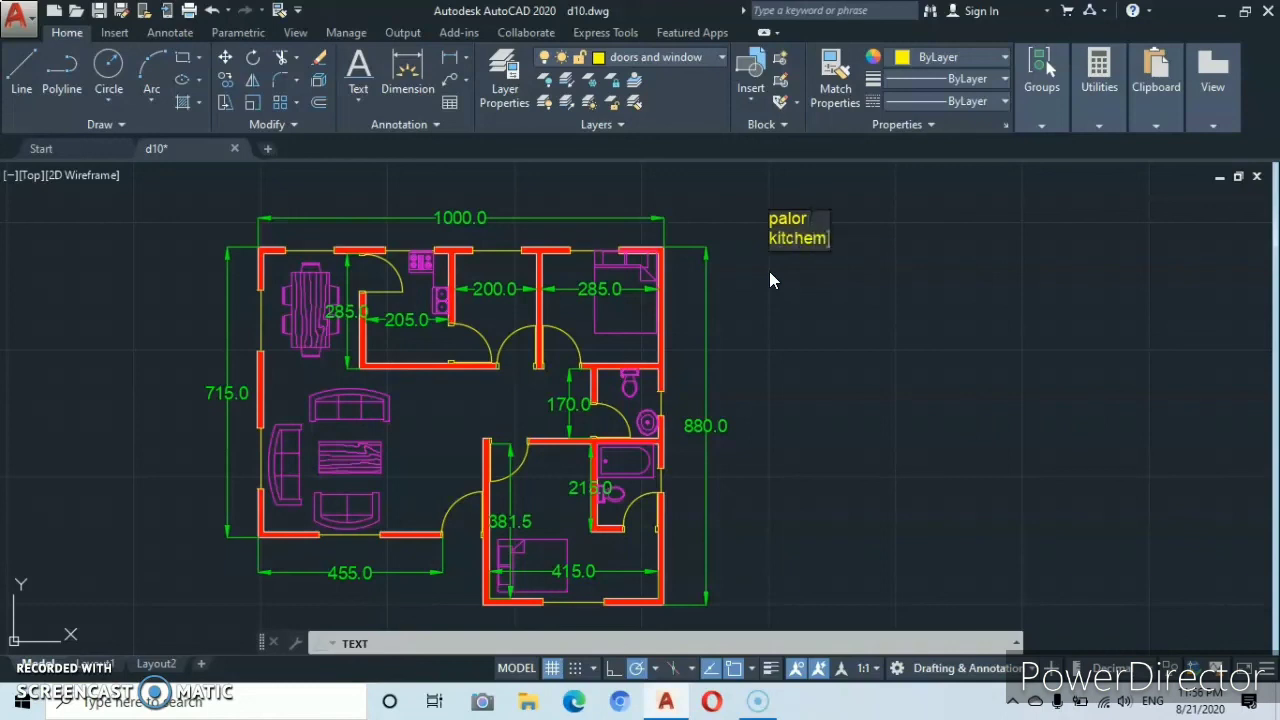
{"action": "key", "text": "BackSpace"}
{"action": "type", "text": "n"}
{"action": "key", "text": "Return"}
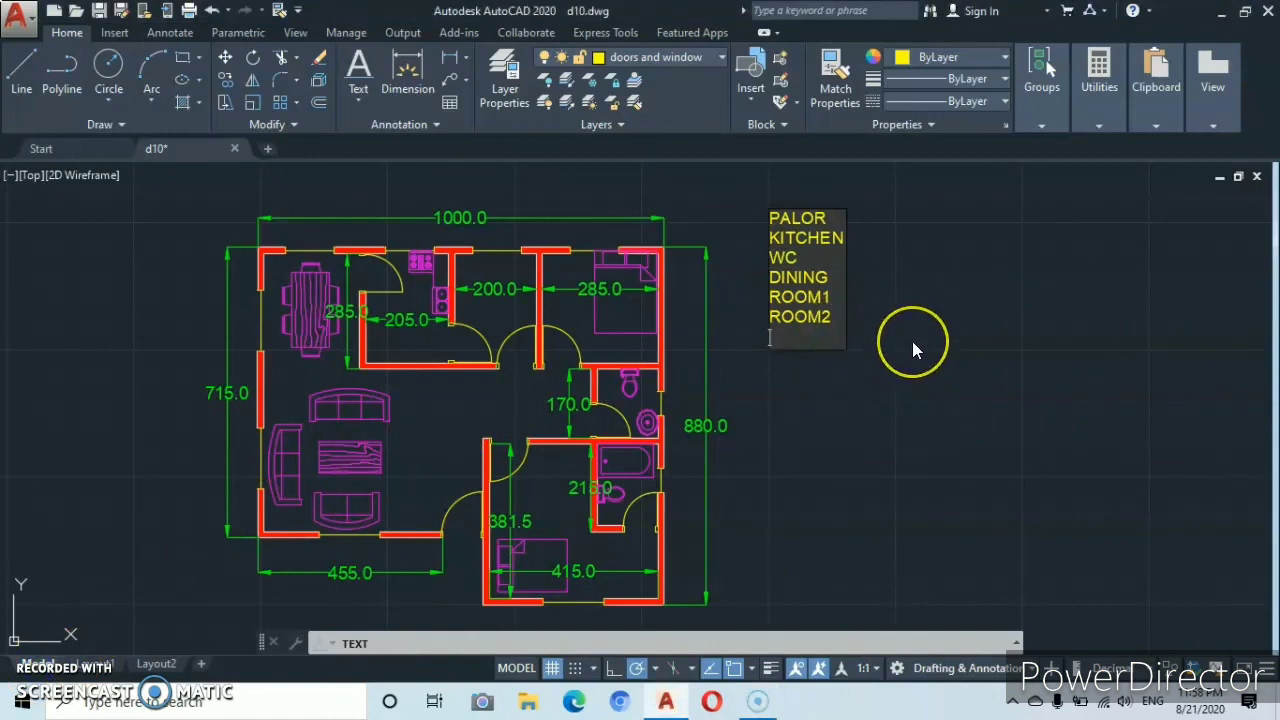
- Add the label "WC2" as a new line below ROOM2
{"action": "type", "text": "WC"}
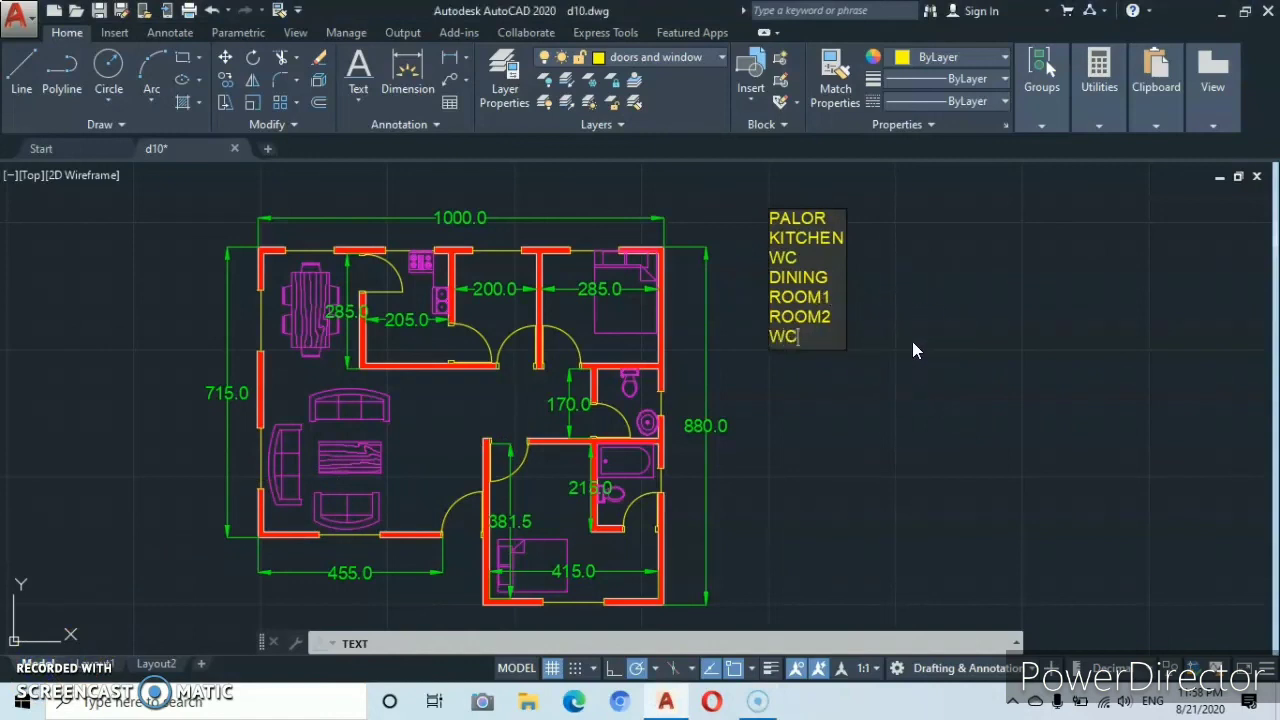
{"action": "type", "text": "2"}
{"action": "key", "text": "Return"}
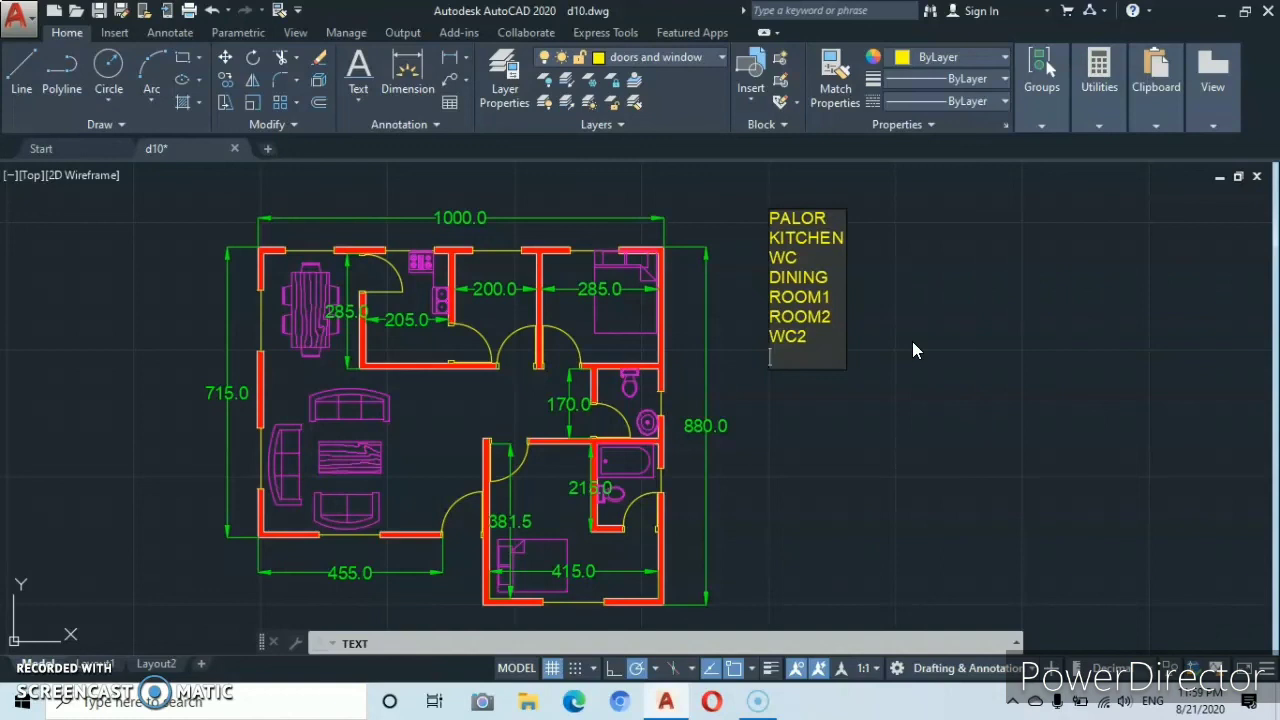
- Add the label "STORE" as a new line below WC2 and finish the single-line text
{"action": "type", "text": "STORE"}
{"action": "left_click", "coordinate": [926, 436]}
{"action": "left_click", "coordinate": [884, 333]}
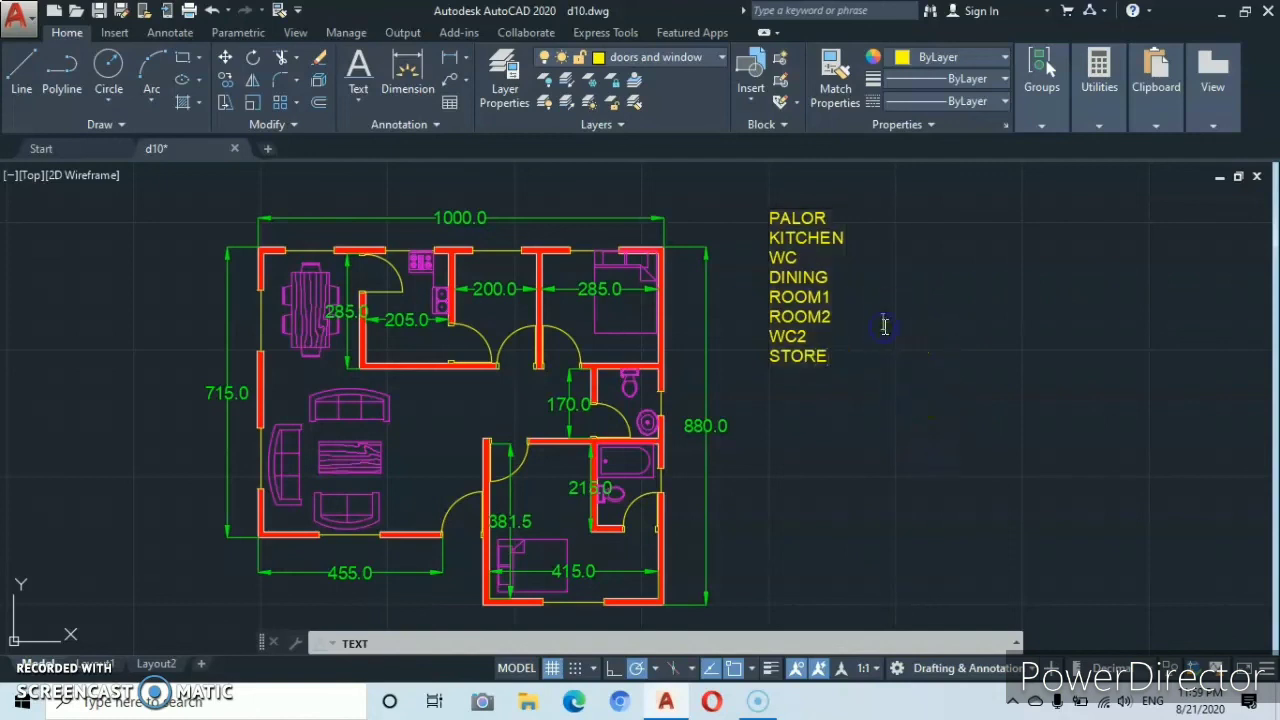
{"action": "key", "text": "Escape"}
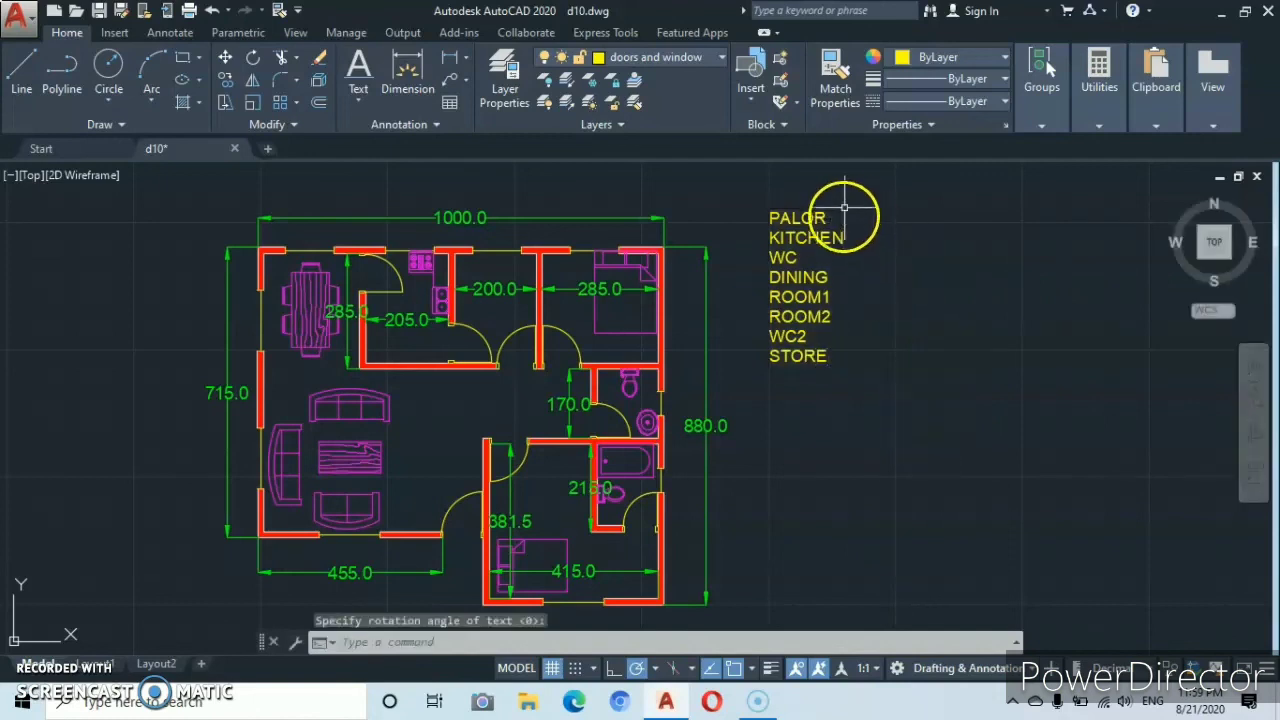
- Move the "PALOR" label from the list into the living room, just beside the coffee table on its door side
{"action": "left_click", "coordinate": [813, 210]}
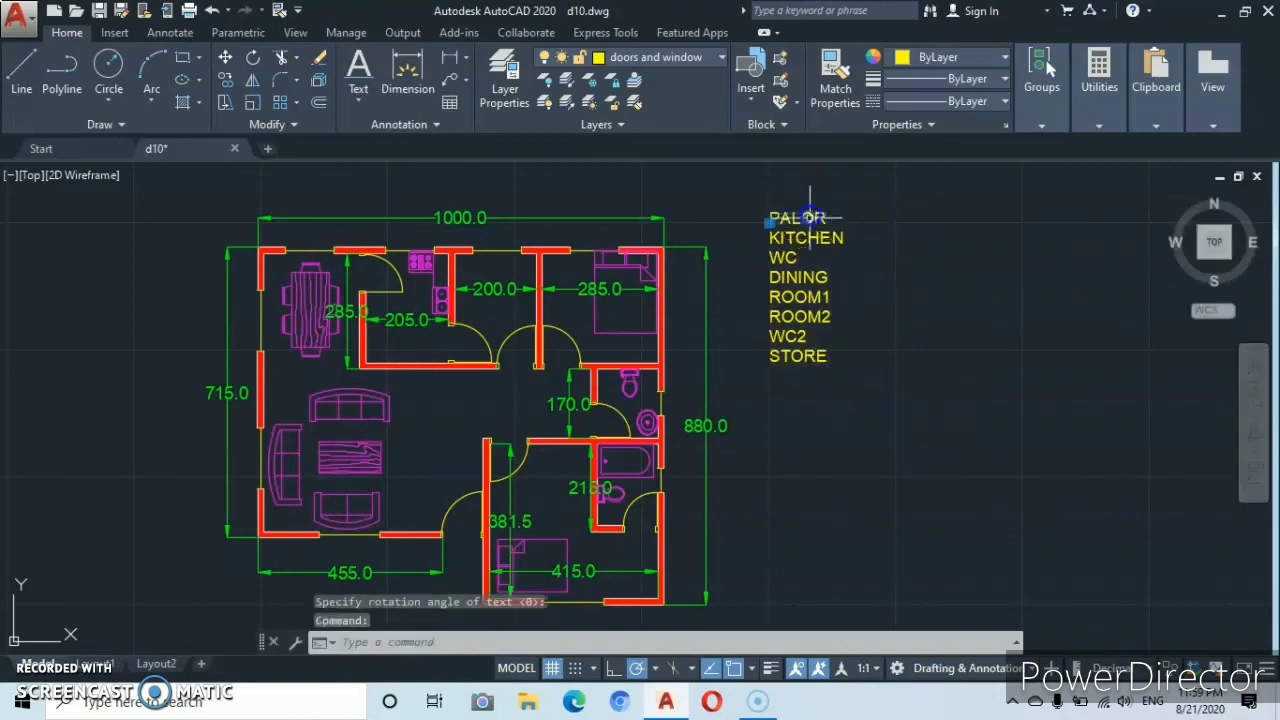
{"action": "right_click", "coordinate": [957, 405]}
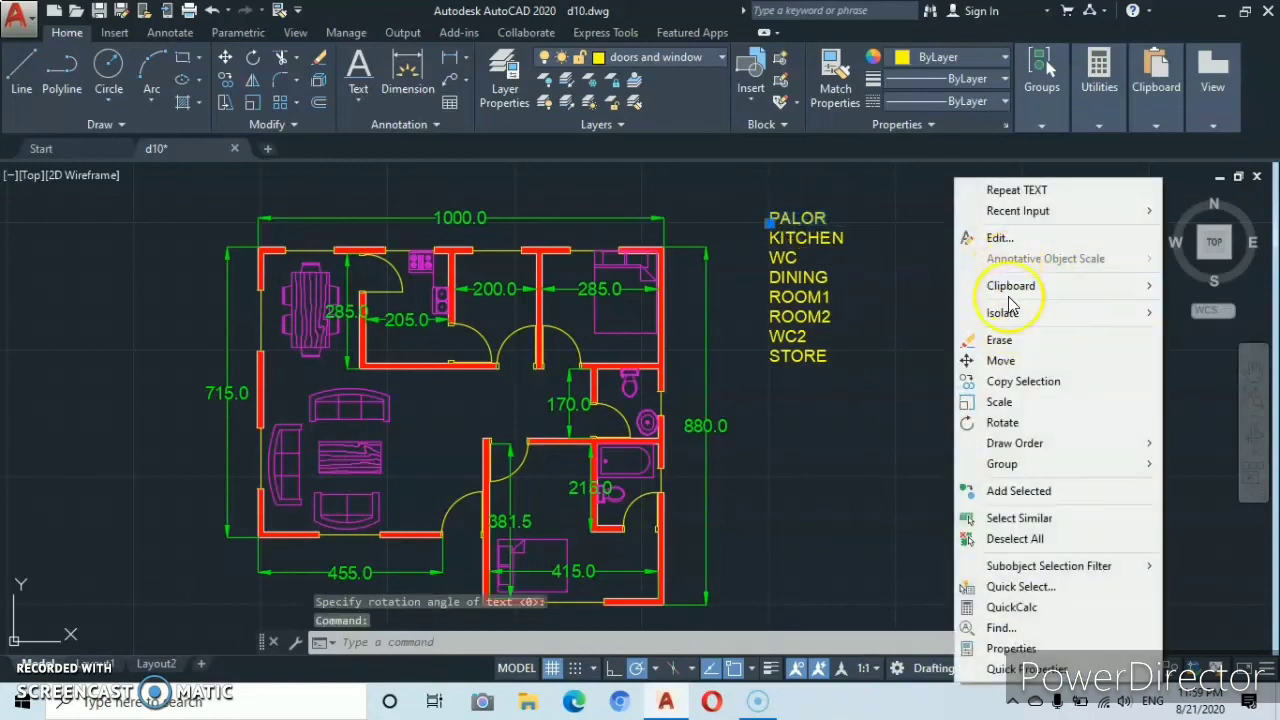
{"action": "left_click", "coordinate": [1000, 360]}
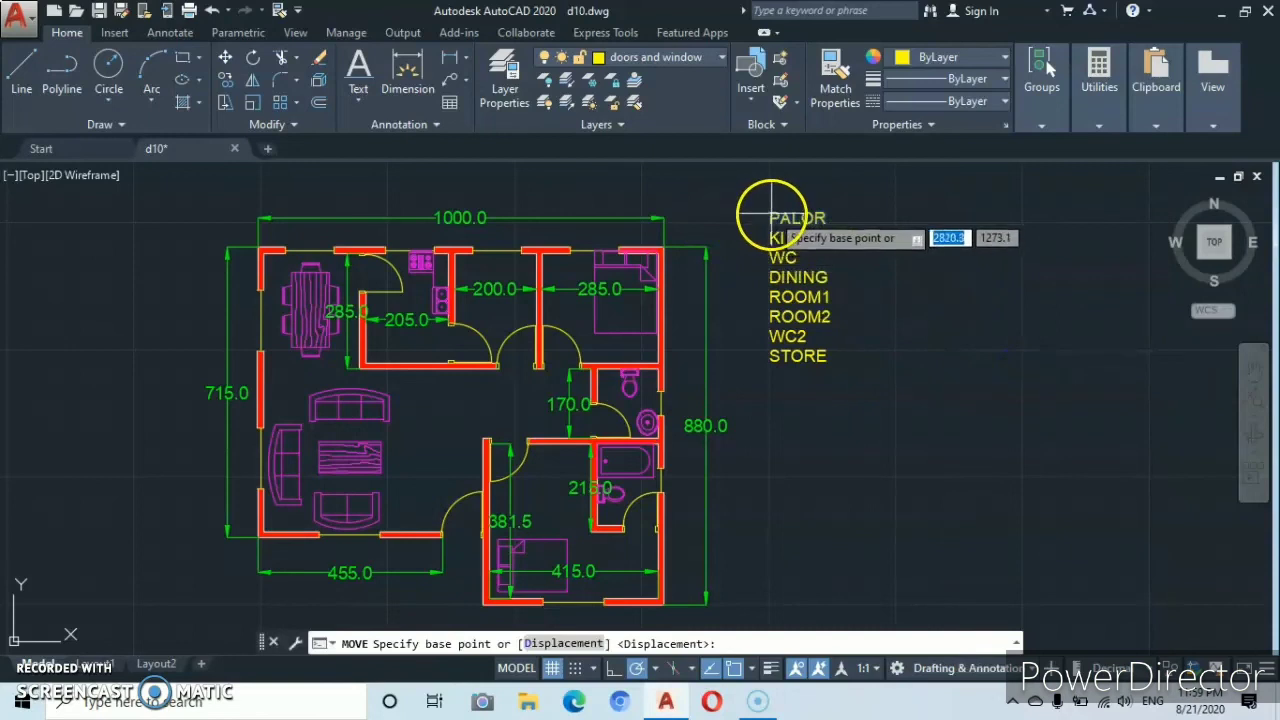
{"action": "left_click", "coordinate": [762, 213]}
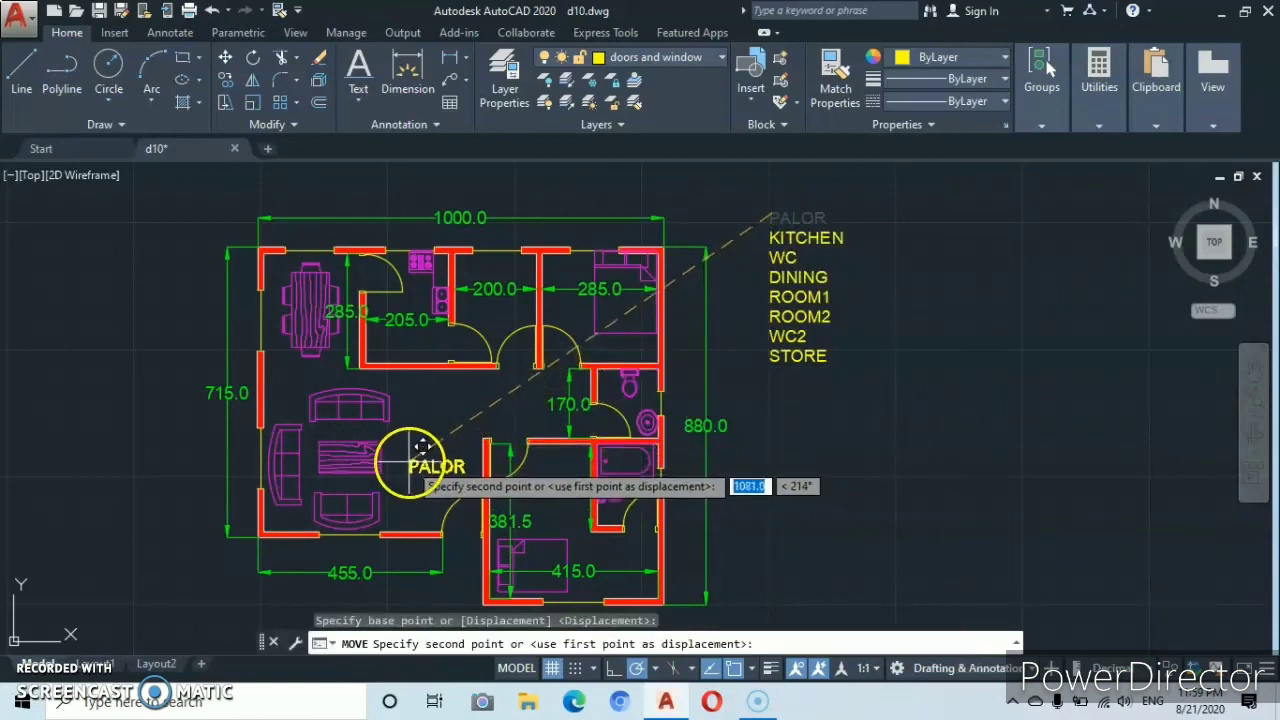
{"action": "left_click", "coordinate": [405, 453]}
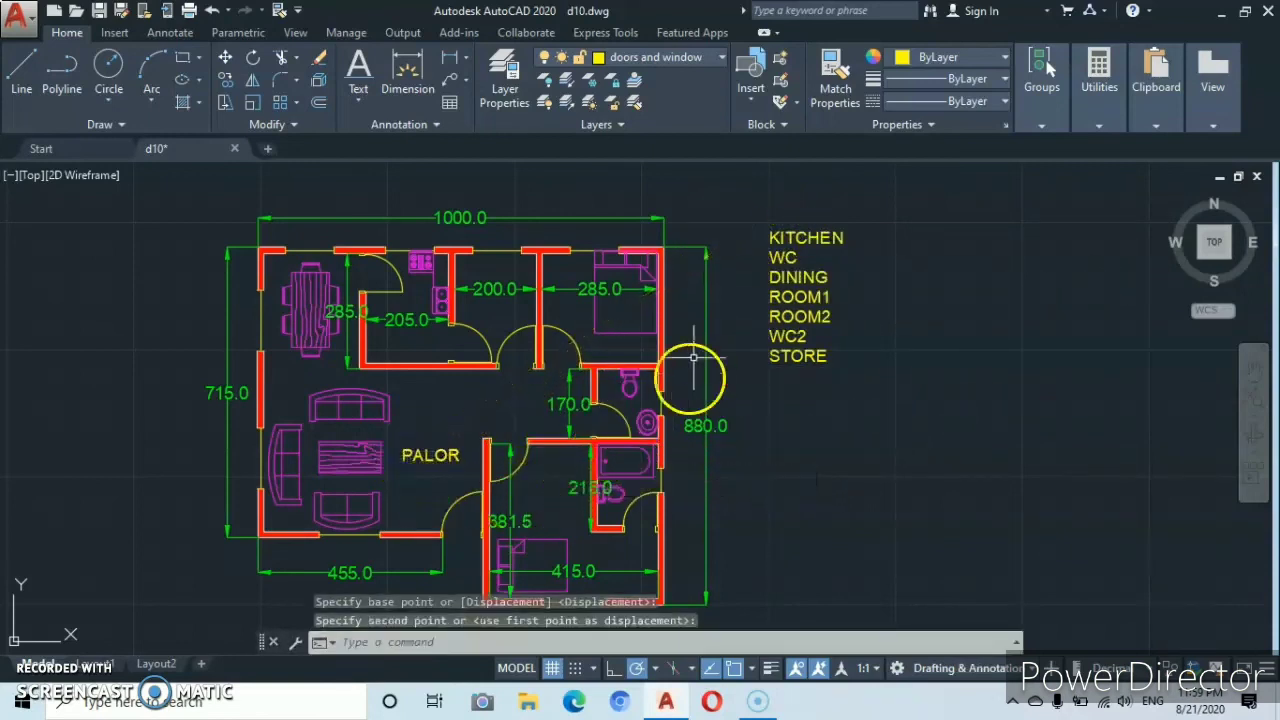
- Move the "KITCHEN" label from the list into the upper middle room, just below its 200.0 dimension
{"action": "left_click", "coordinate": [820, 218]}
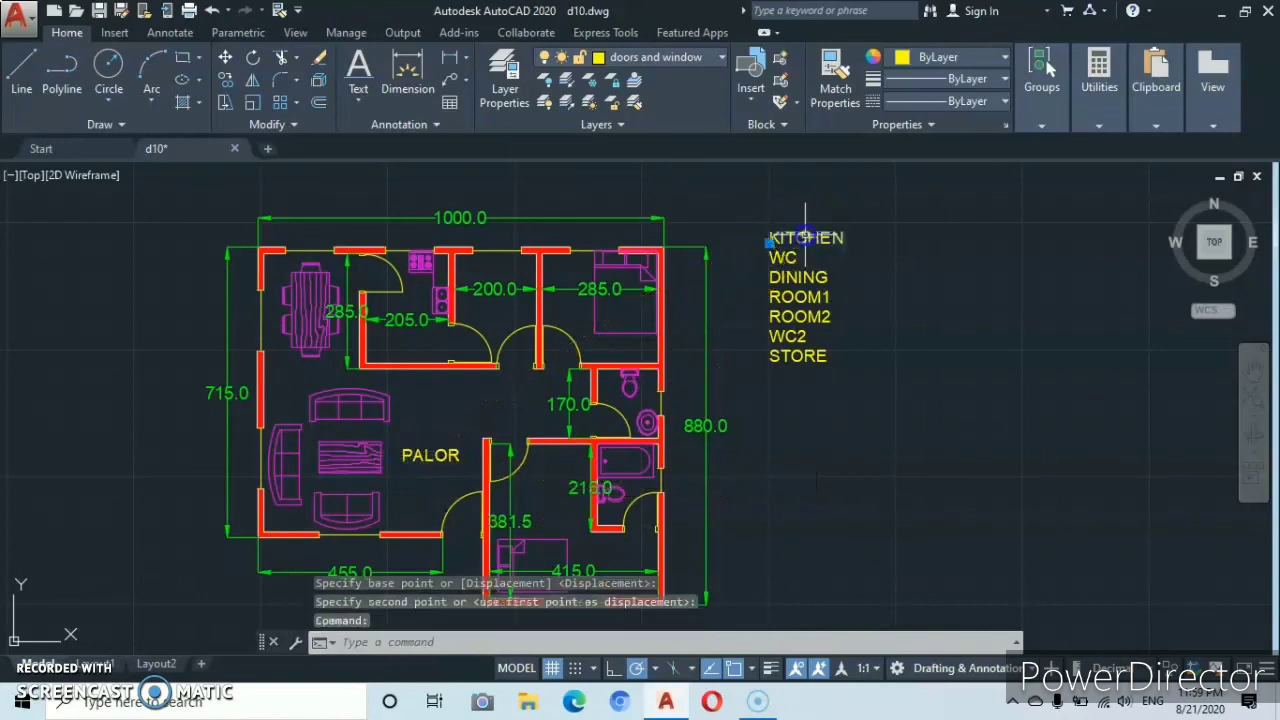
{"action": "right_click", "coordinate": [916, 345]}
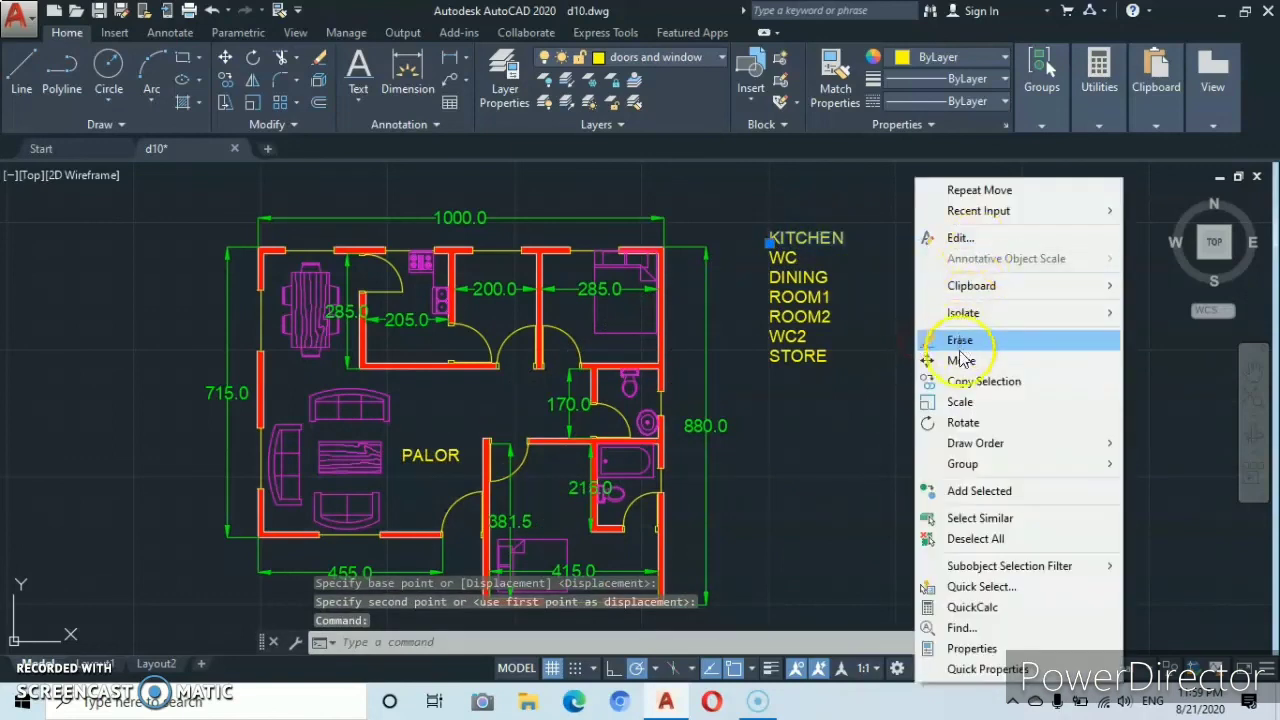
{"action": "left_click", "coordinate": [860, 360]}
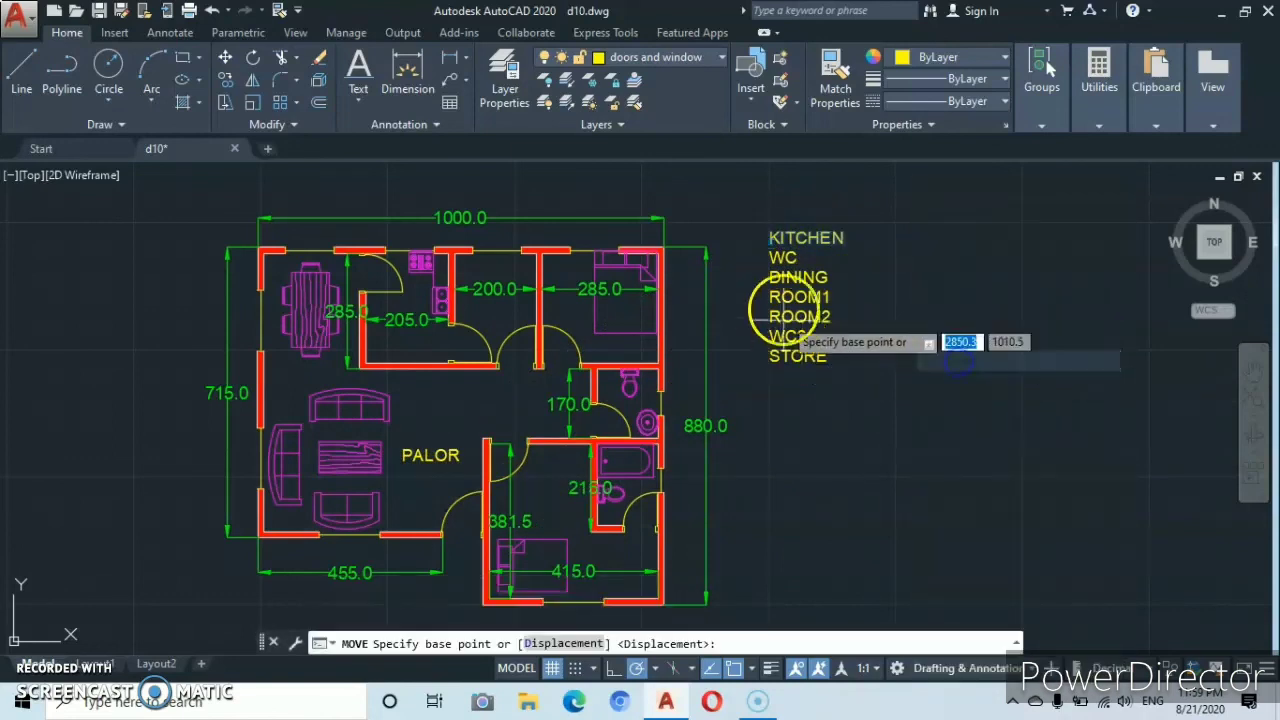
{"action": "left_click", "coordinate": [805, 233]}
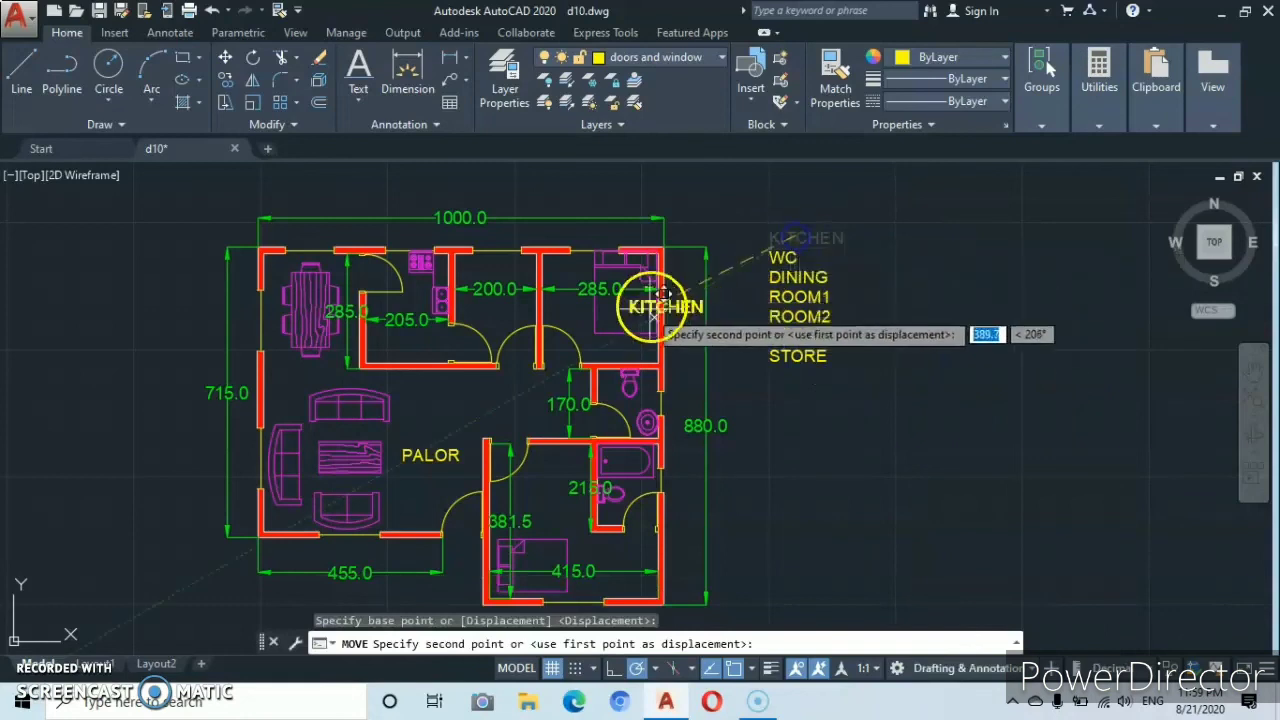
{"action": "left_click", "coordinate": [500, 292]}
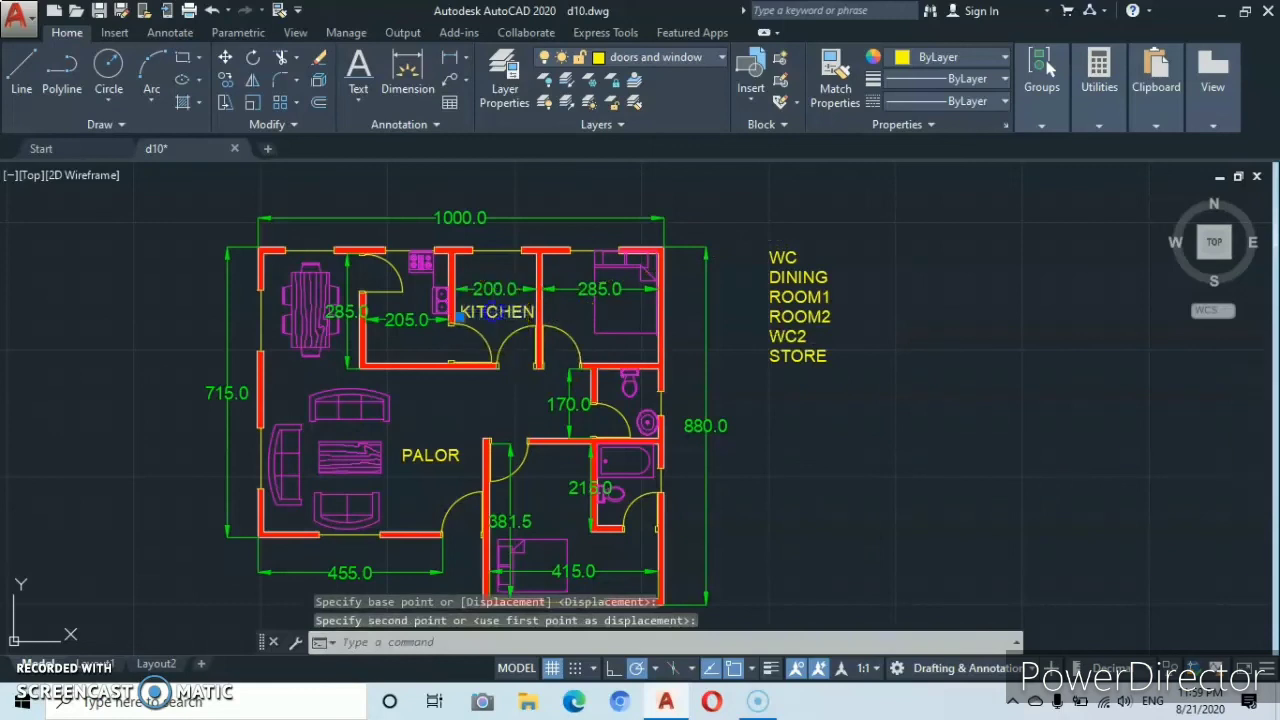
- Move the "KITCHEN" label into the room with the stove and sink, below its 205.0 width dimension
{"action": "right_click", "coordinate": [853, 423]}
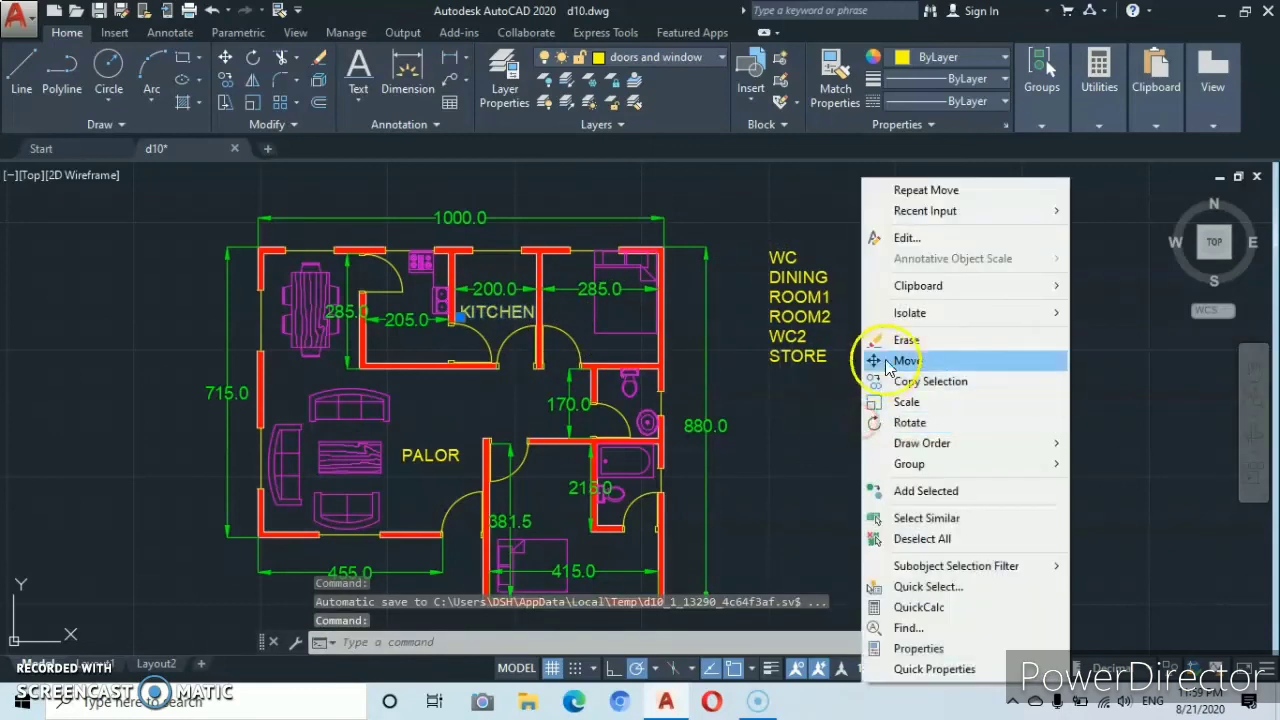
{"action": "left_click", "coordinate": [908, 360]}
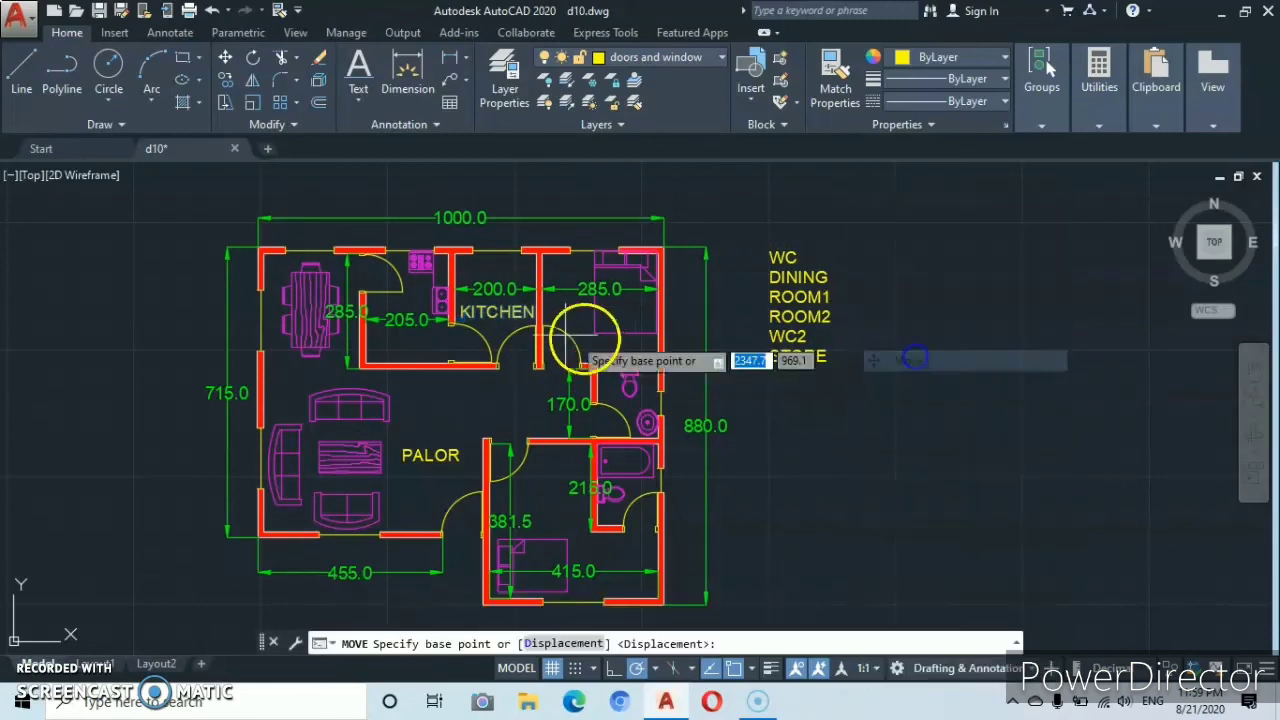
{"action": "left_click", "coordinate": [485, 311]}
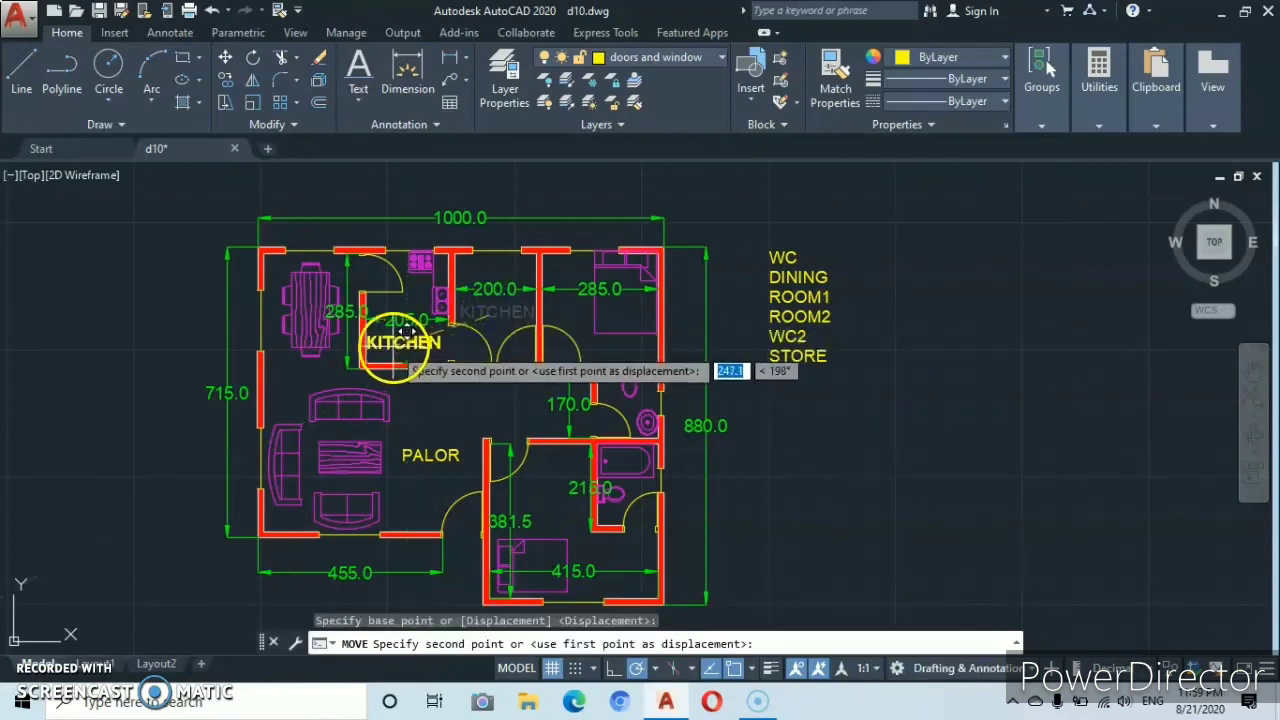
{"action": "left_click", "coordinate": [393, 344]}
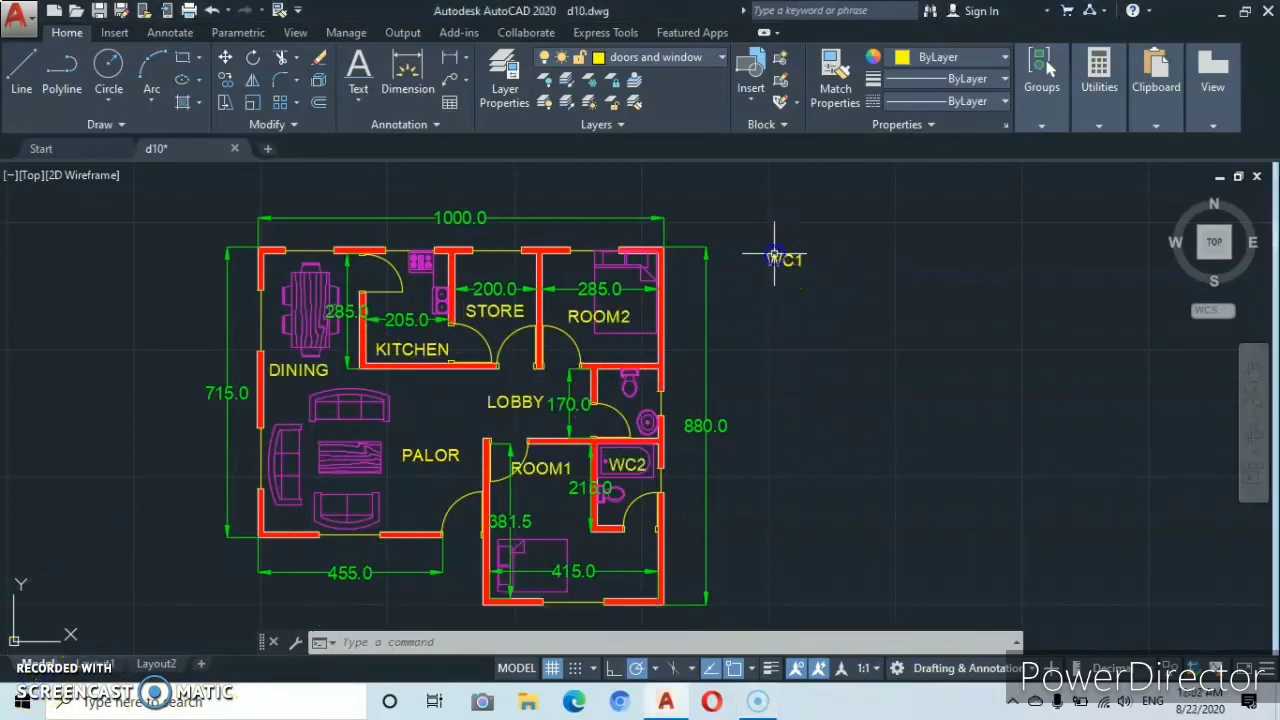
- Move the "WC1" label from outside the plan into the small toilet room directly above WC2
{"action": "left_click", "coordinate": [778, 259]}
{"action": "right_click", "coordinate": [845, 412]}
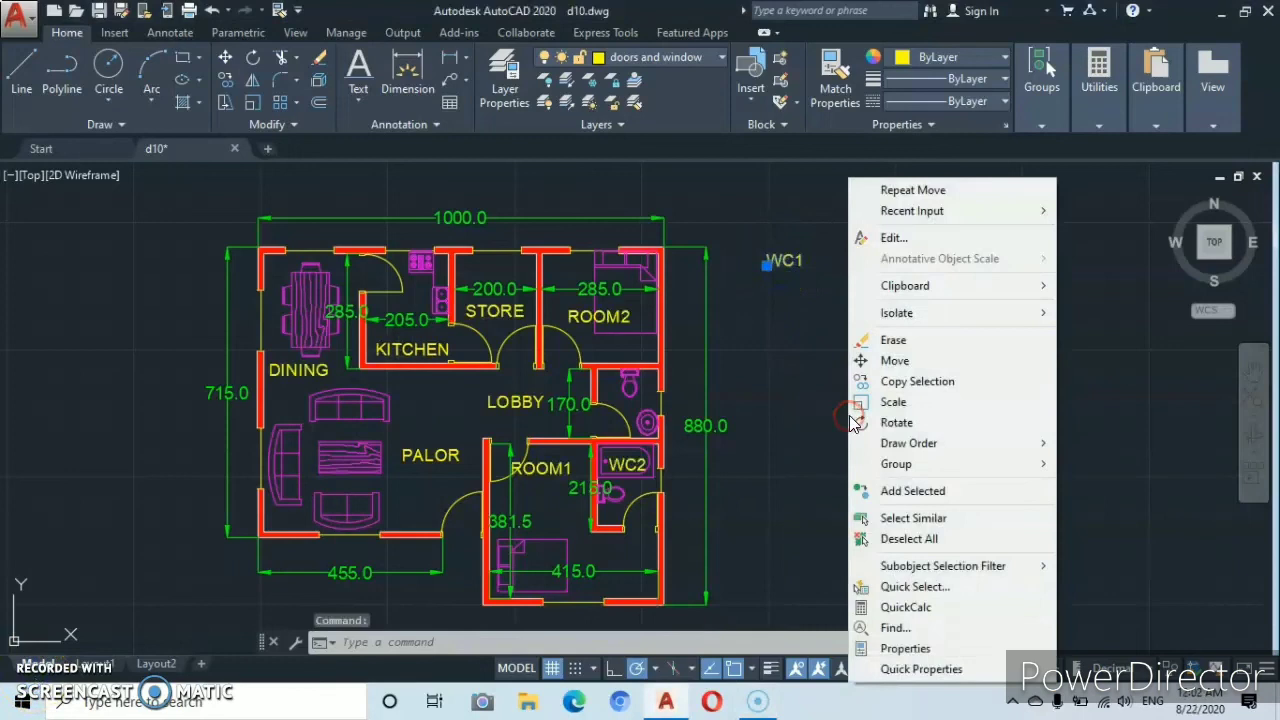
{"action": "left_click", "coordinate": [894, 362]}
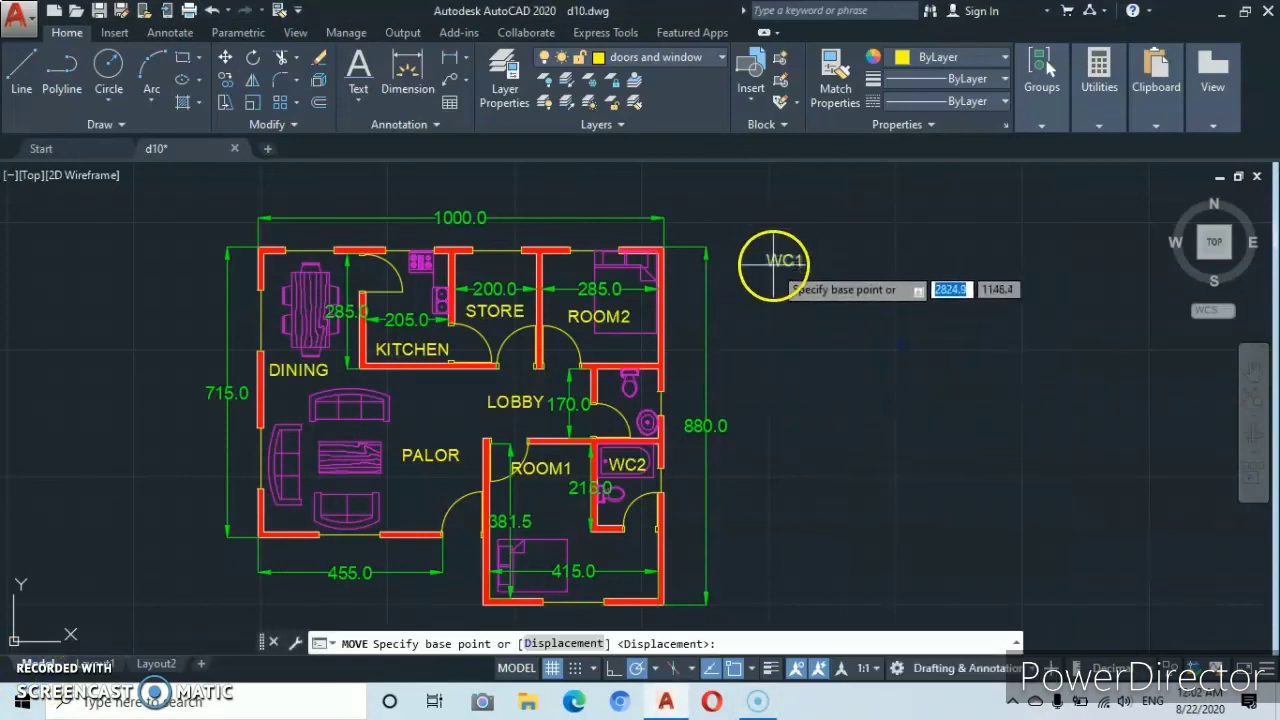
{"action": "left_click", "coordinate": [778, 262]}
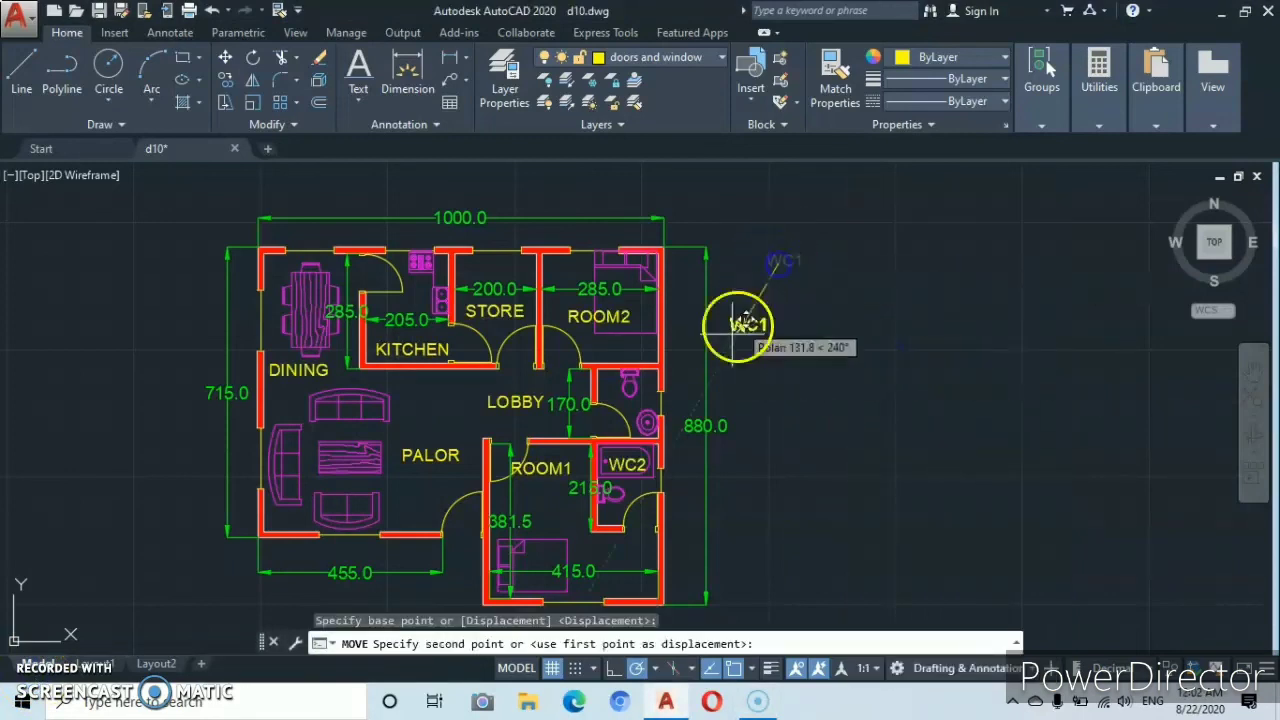
{"action": "left_click", "coordinate": [628, 404]}
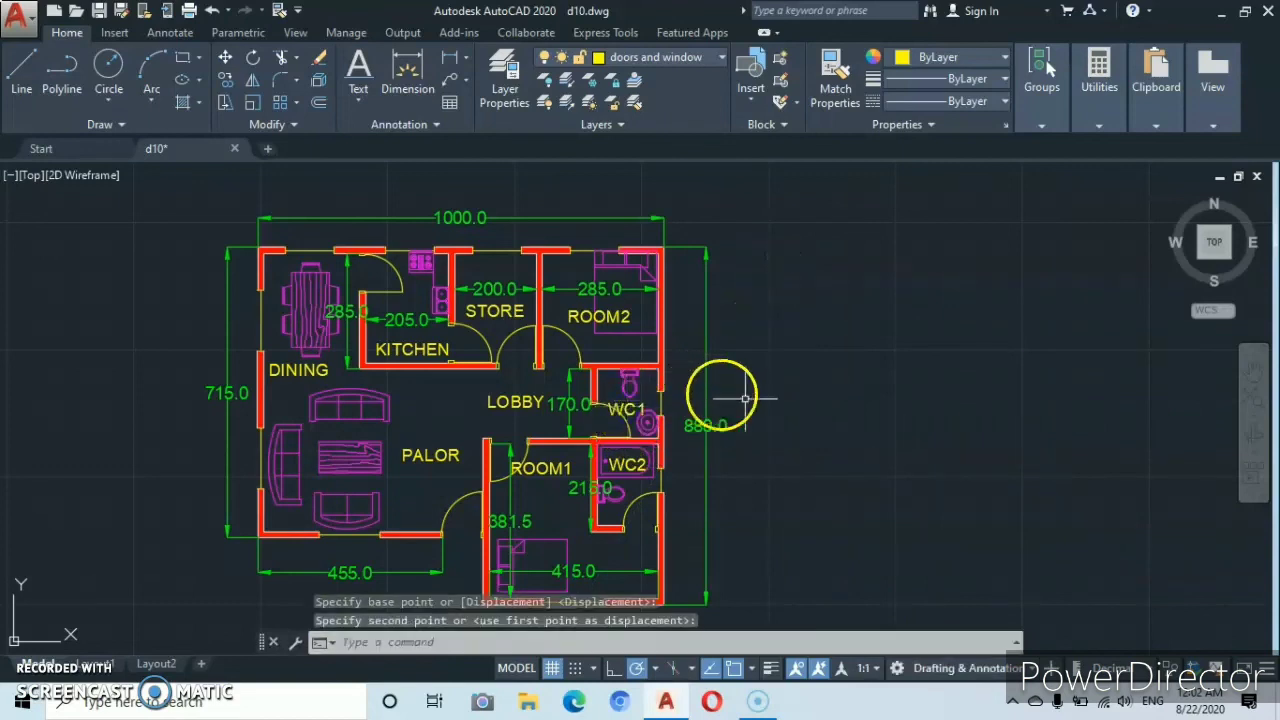